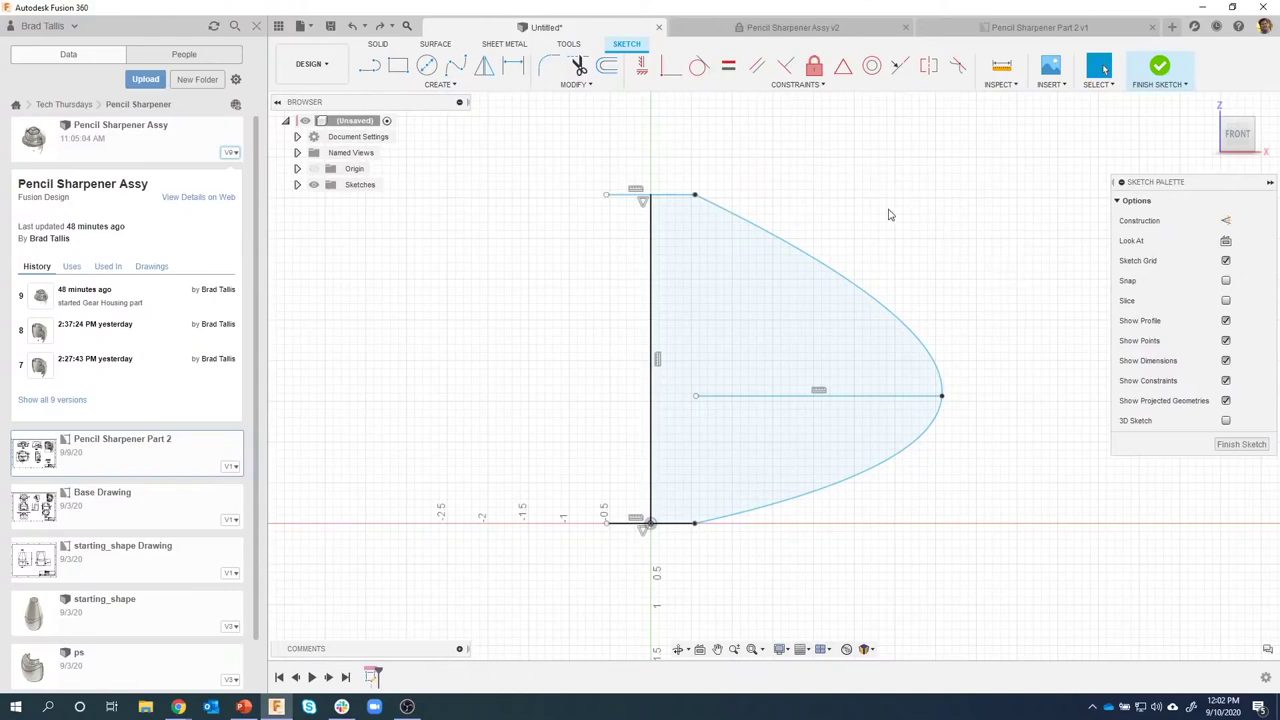
# Move the middle horizontal line, then draw a line from the top line's midpoint to the middle line's midpoint.
pyautogui.moveTo(818, 395)
pyautogui.mouseDown()
pyautogui.moveTo(658, 398)
pyautogui.moveTo(691, 398)
pyautogui.moveTo(667, 333)
pyautogui.moveTo(677, 416)
pyautogui.moveTo(838, 416)
pyautogui.mouseUp()
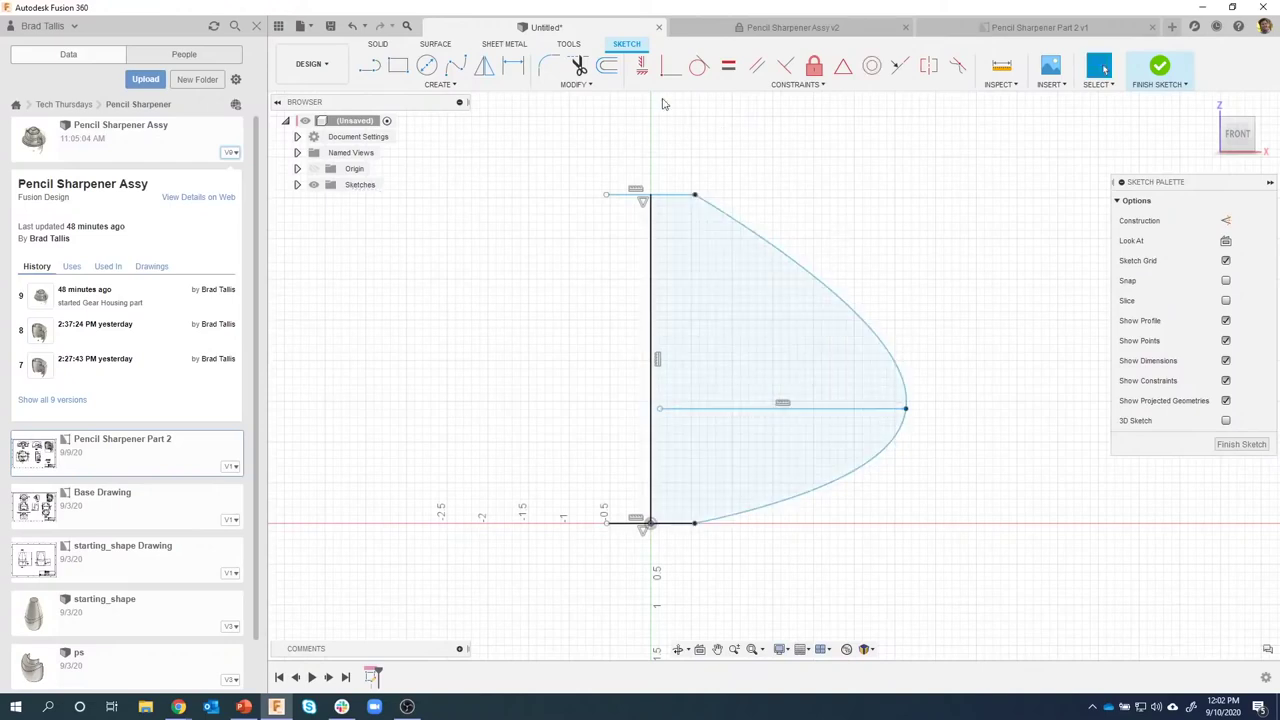
pyautogui.click(378, 67)
pyautogui.click(654, 197)
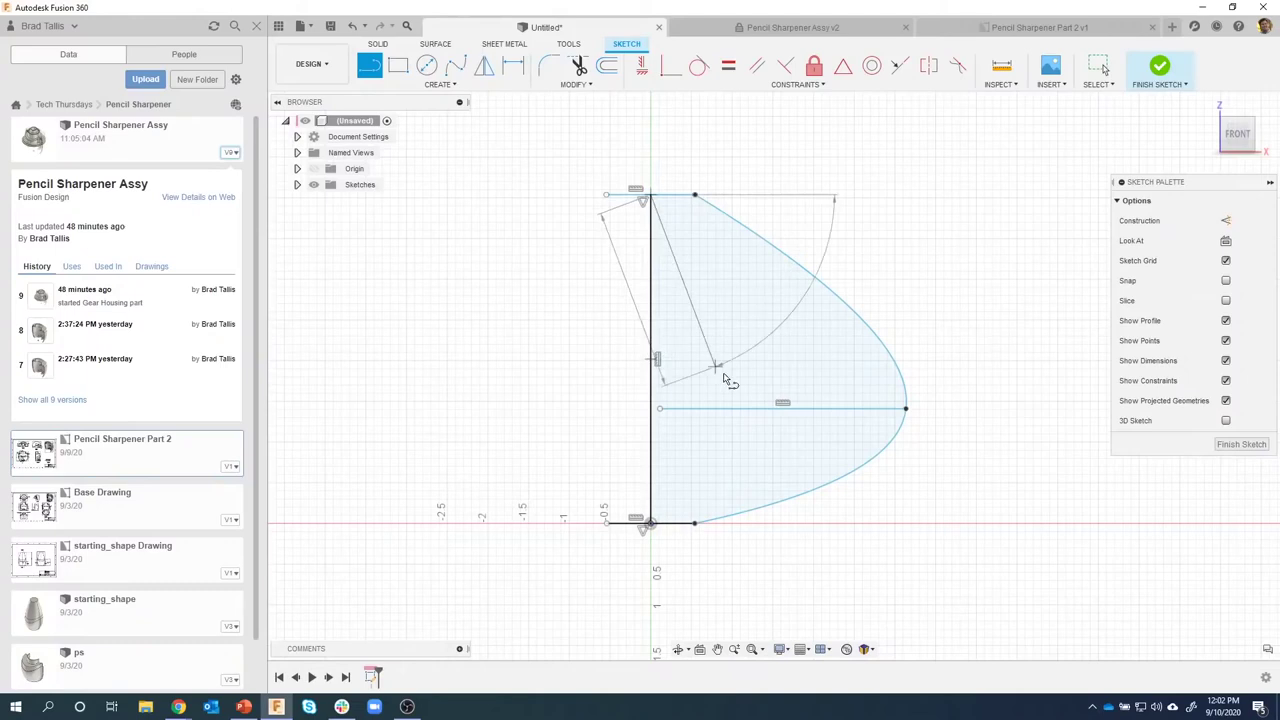
pyautogui.click(776, 406)
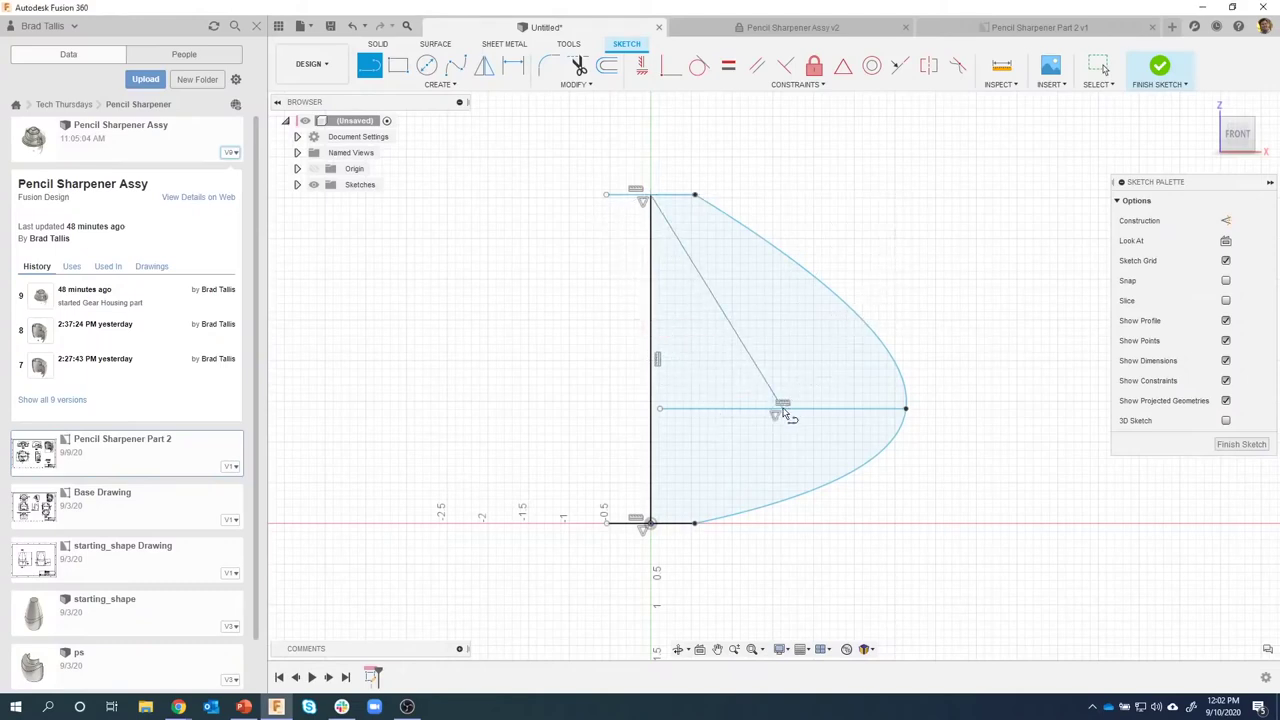
# Constrain the diagonal connecting line to be vertical and test the result by moving the middle horizontal line.
pyautogui.click(641, 66)
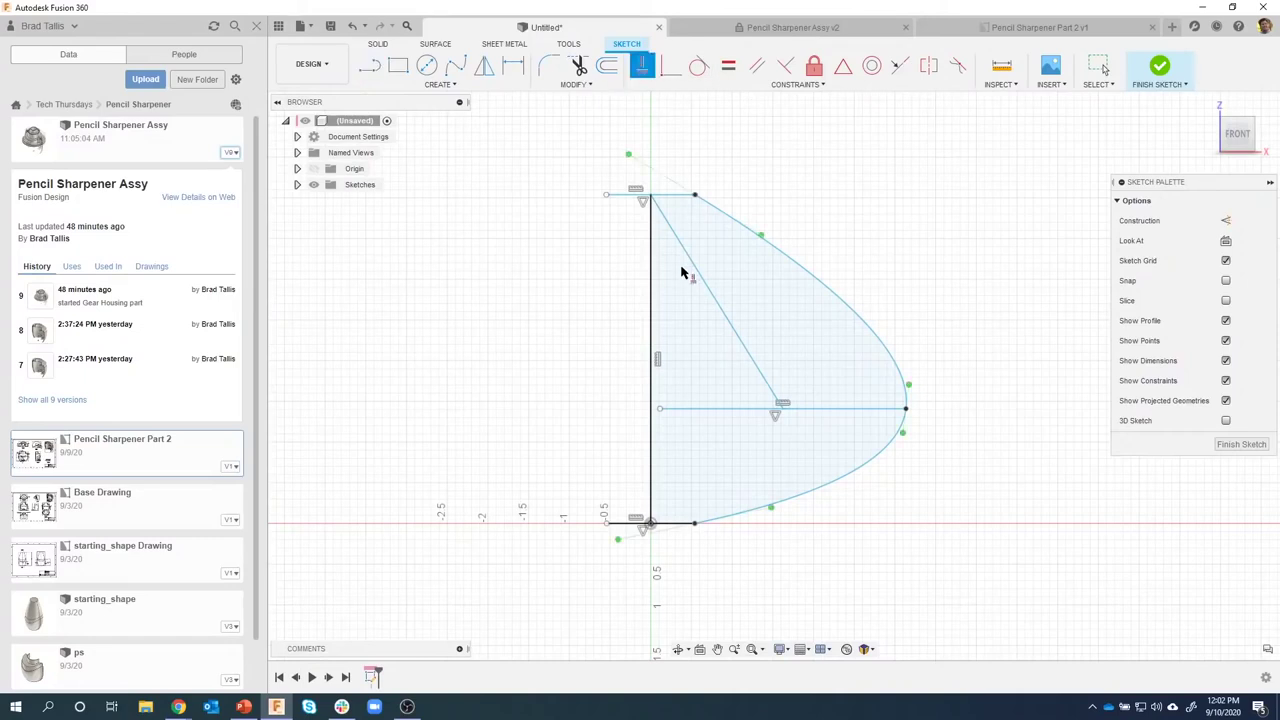
pyautogui.click(697, 280)
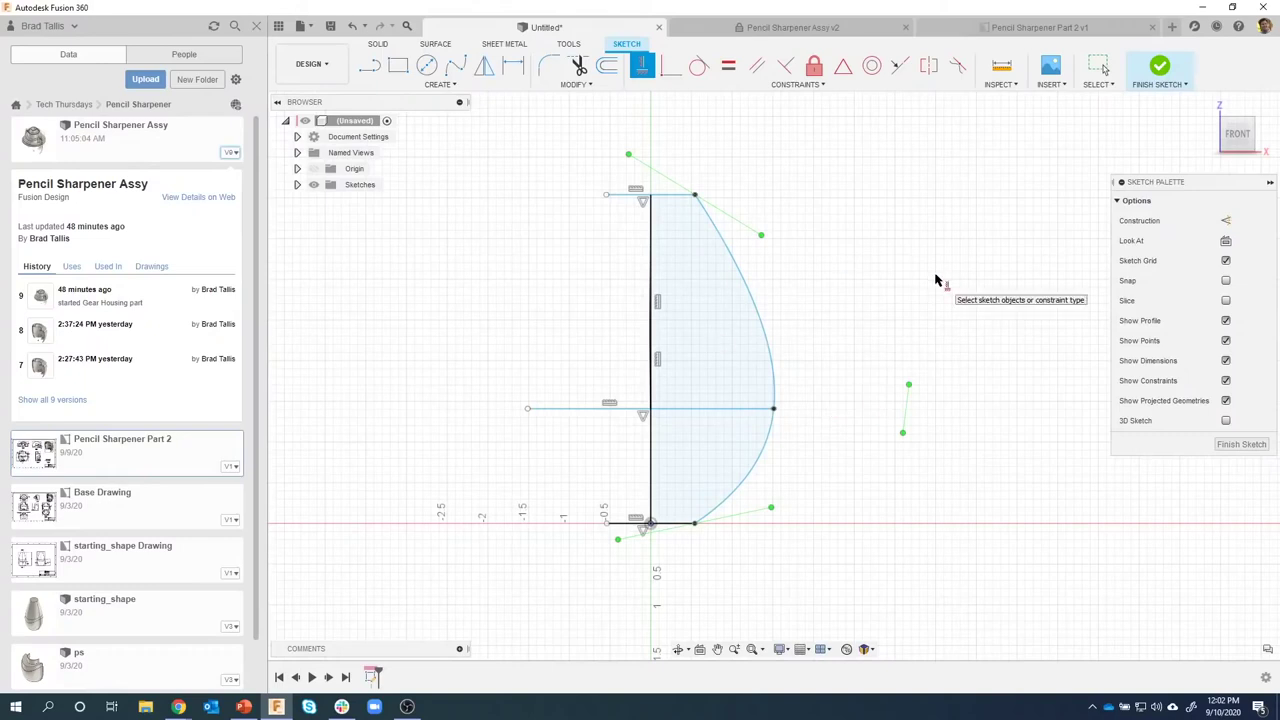
pyautogui.click(708, 408)
pyautogui.moveTo(701, 419); pyautogui.dragTo(706, 411)
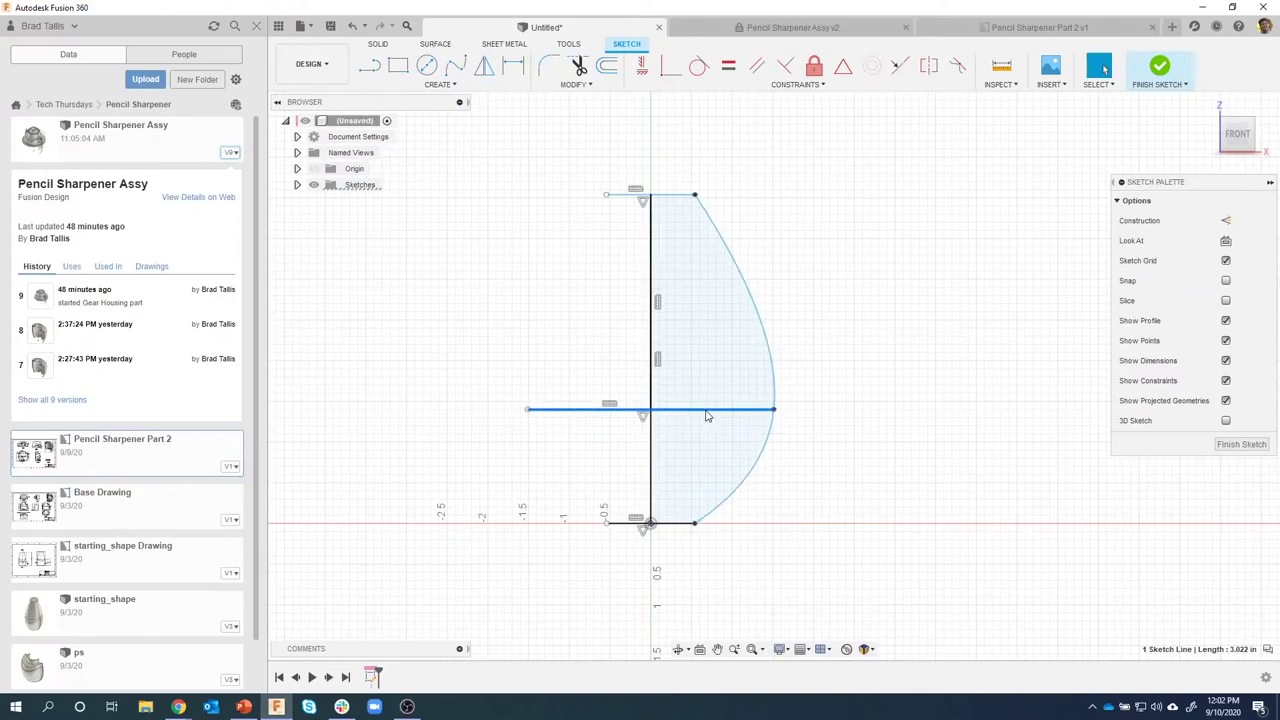
# Undo the vertical constraint and delete the diagonal line between the two midpoints.
pyautogui.hotkey('ctrl', 'z')
pyautogui.click(739, 325)
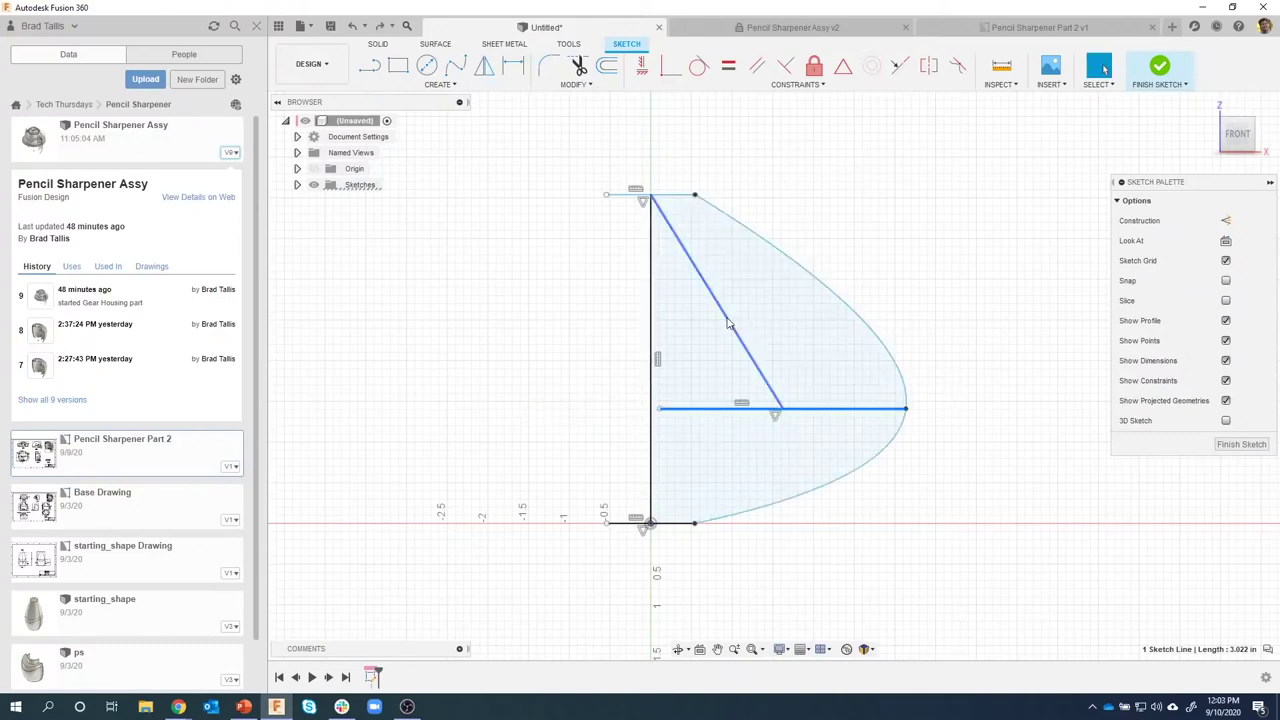
pyautogui.press('Delete')
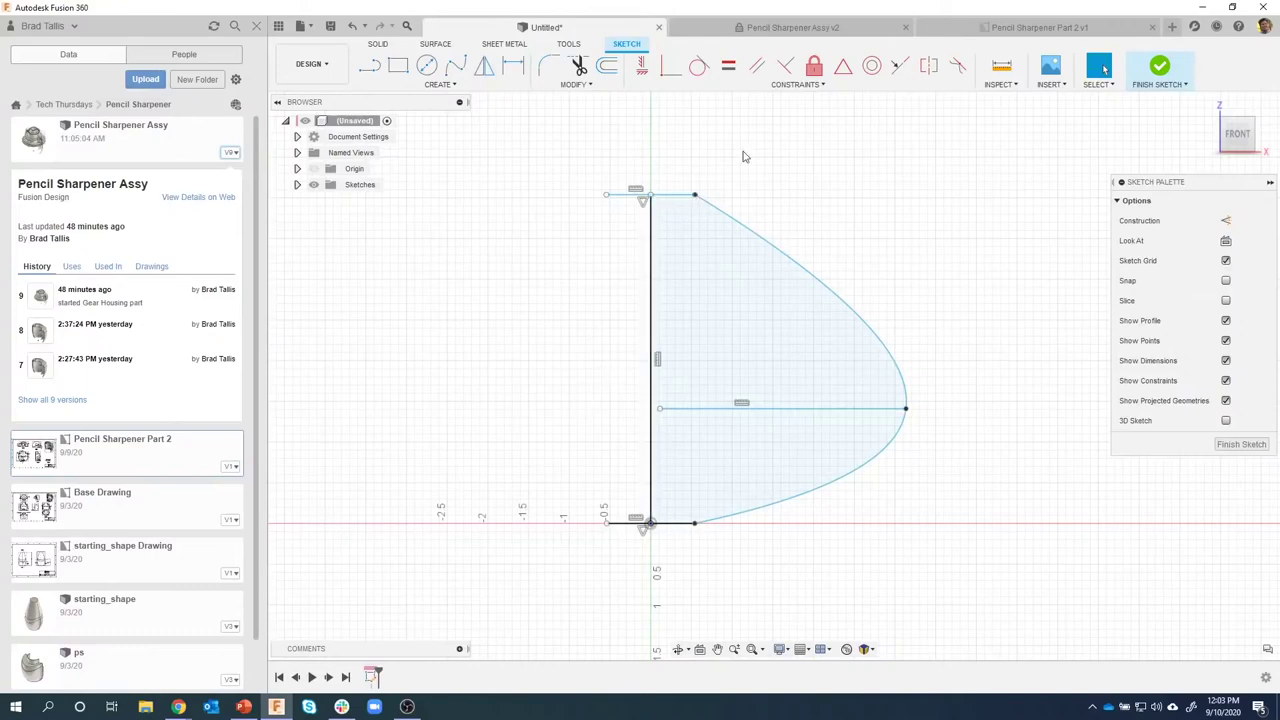
# Align the middle line's midpoint vertically with the top line's midpoint using a Horizontal/Vertical constraint, and move the middle line slightly down.
pyautogui.click(643, 68)
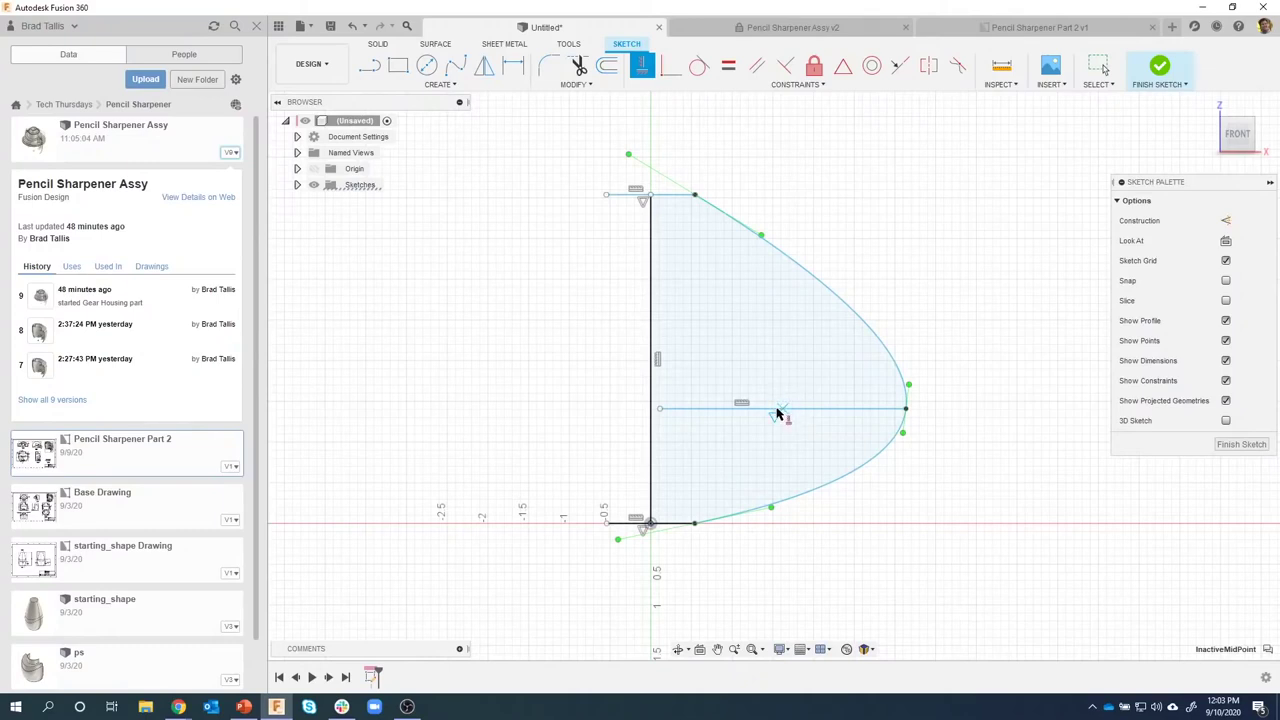
pyautogui.click(777, 409)
pyautogui.click(655, 203)
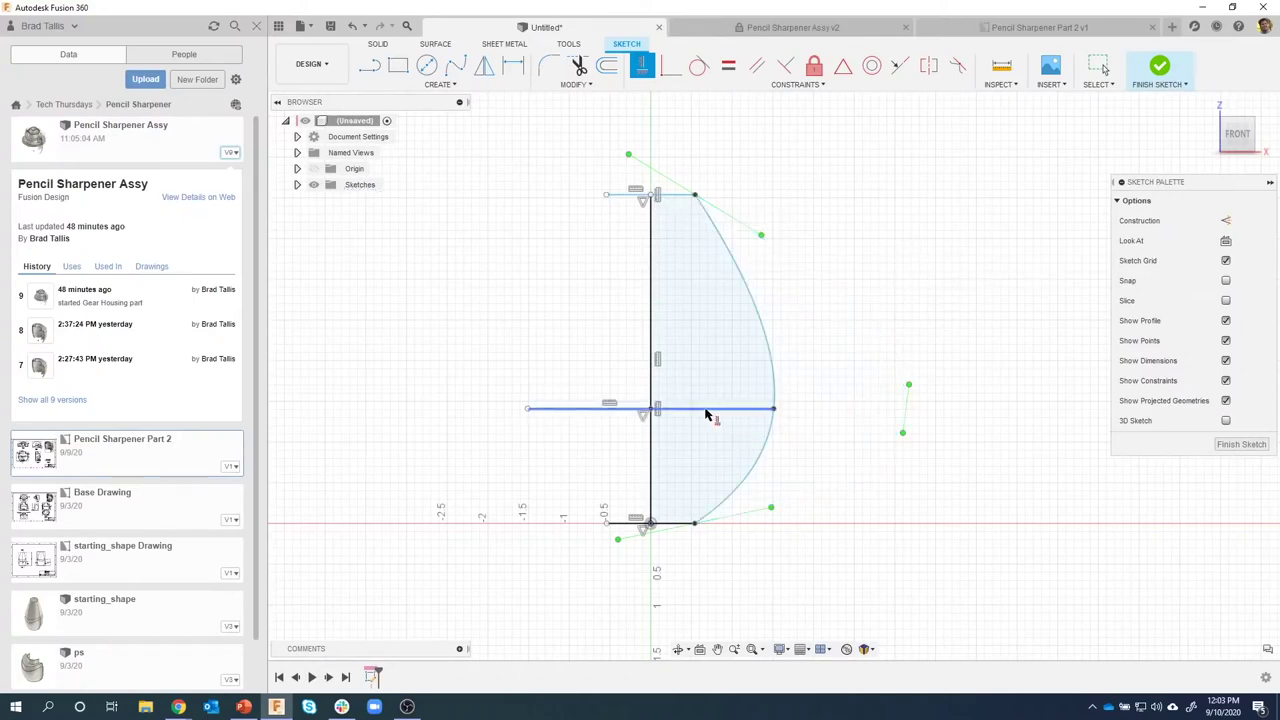
pyautogui.press('Escape')
pyautogui.moveTo(705, 410)
pyautogui.mouseDown()
pyautogui.moveTo(701, 459)
pyautogui.moveTo(703, 398)
pyautogui.moveTo(704, 430)
pyautogui.mouseUp()
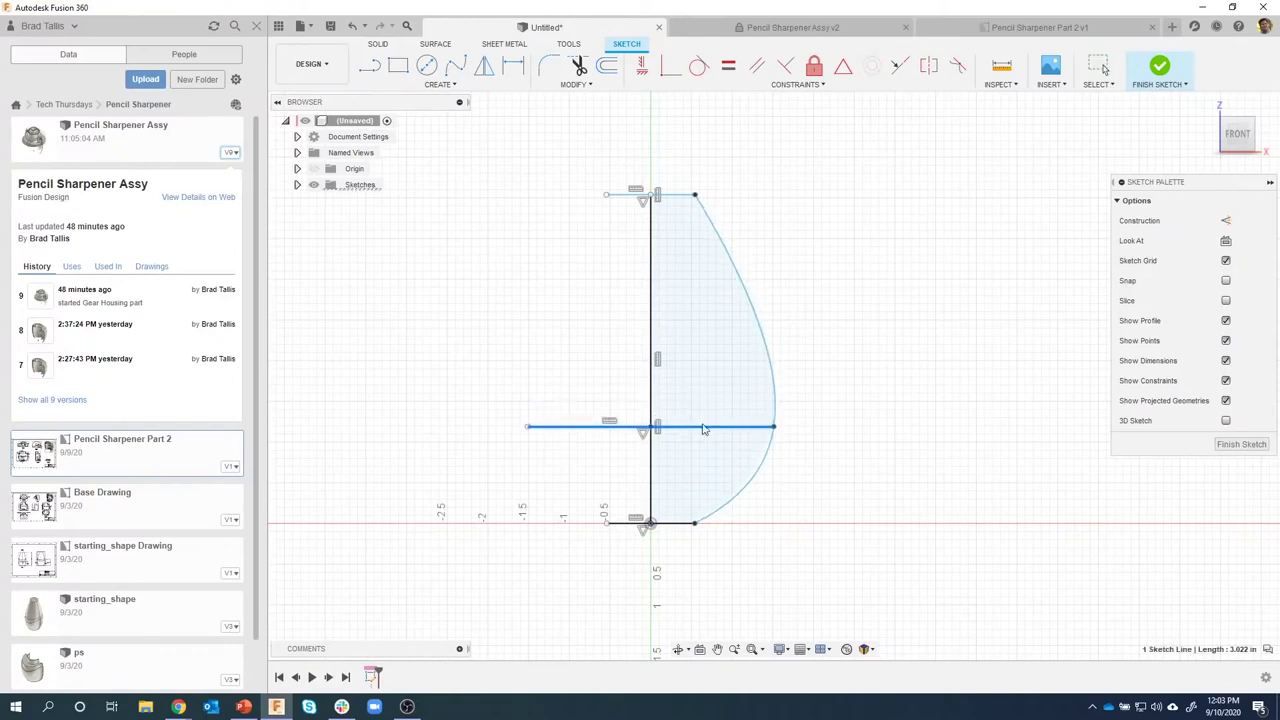
pyautogui.click(812, 268)
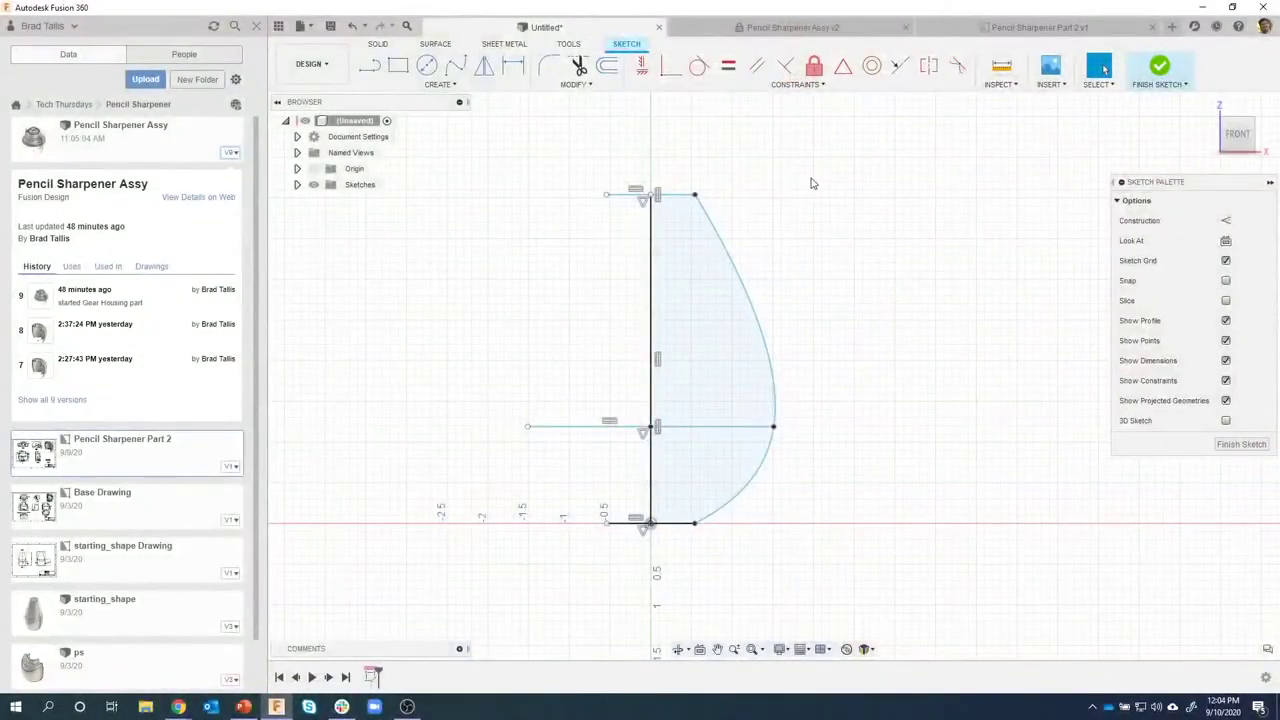
# Switch to the Pencil Sharpener Assy v2 design and bring the base's cut wall section into close view.
pyautogui.click(768, 28)
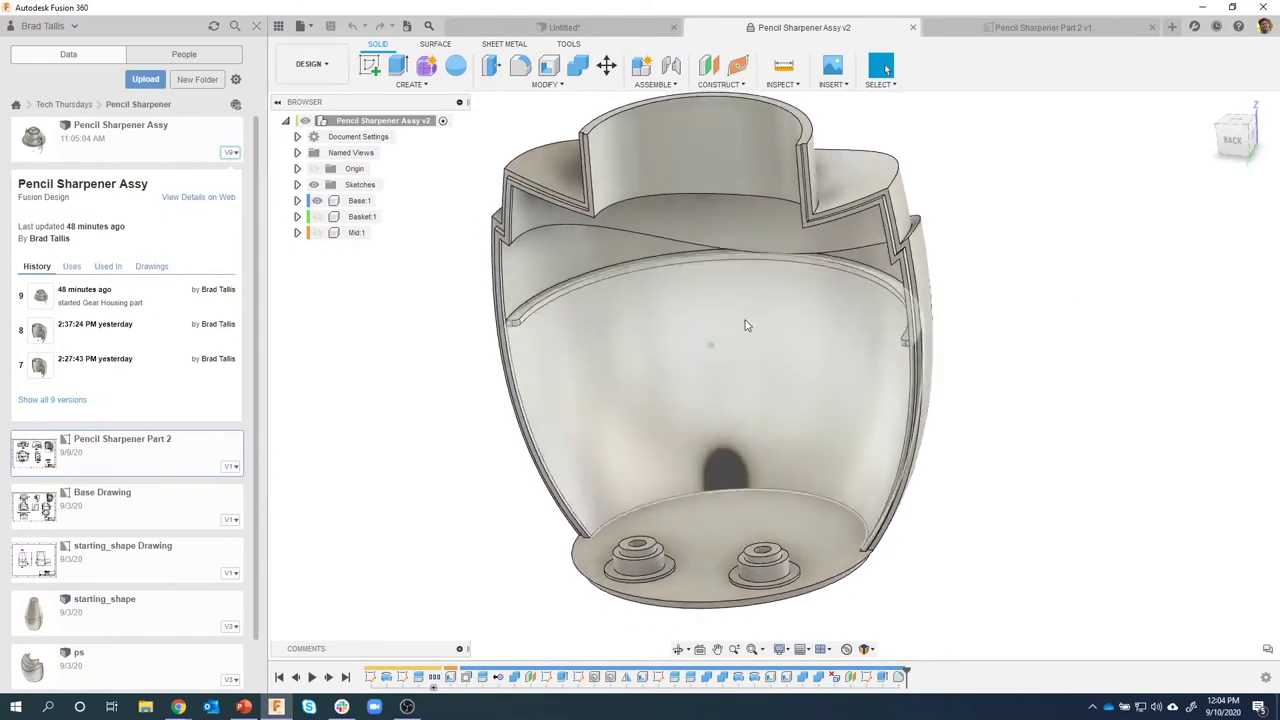
pyautogui.keyDown('shift'); pyautogui.moveTo(745, 325); pyautogui.dragTo(521, 406, button='middle'); pyautogui.keyUp('shift')
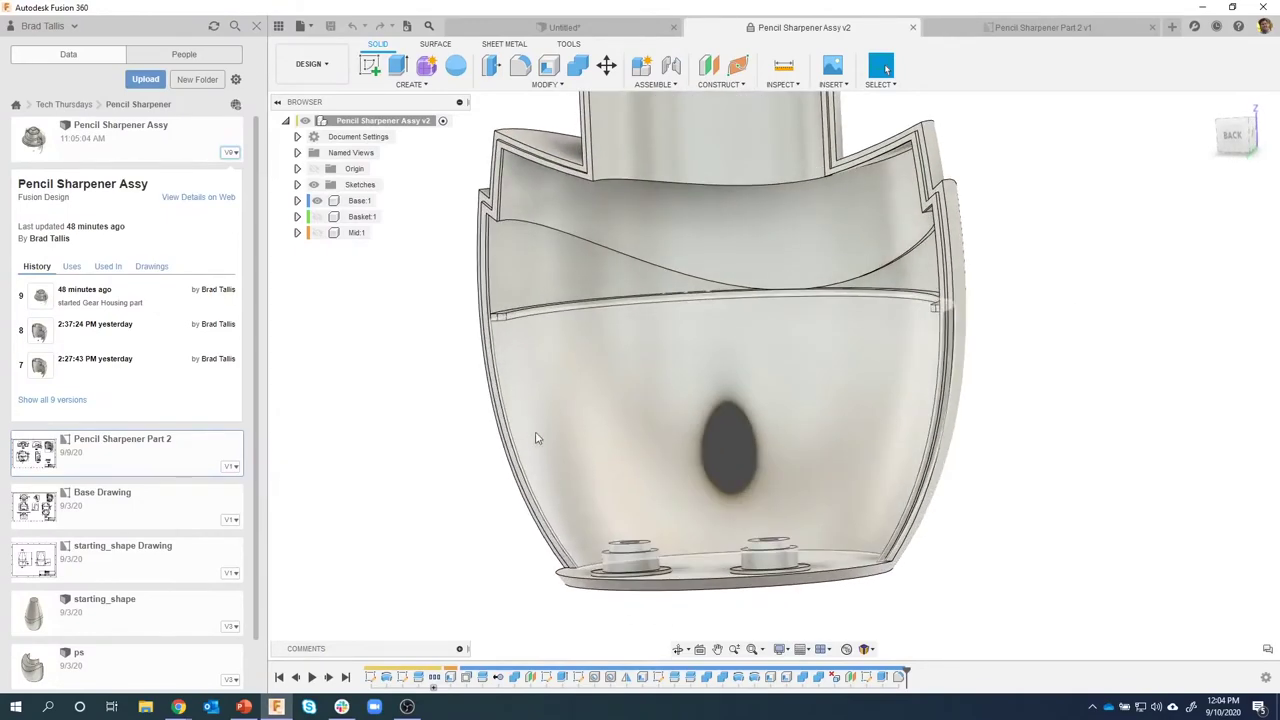
pyautogui.keyDown('shift'); pyautogui.moveTo(545, 490); pyautogui.dragTo(410, 296, button='middle'); pyautogui.keyUp('shift')
pyautogui.scroll(5, 410, 296)
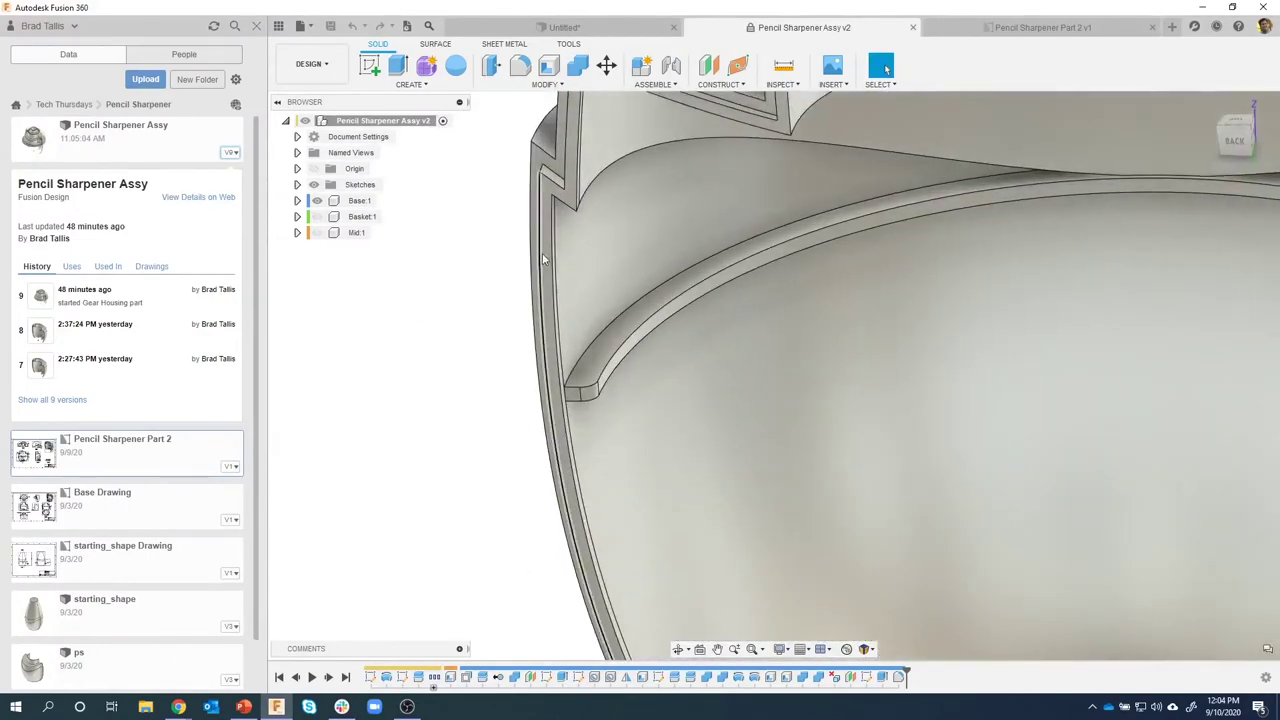
pyautogui.click(548, 261)
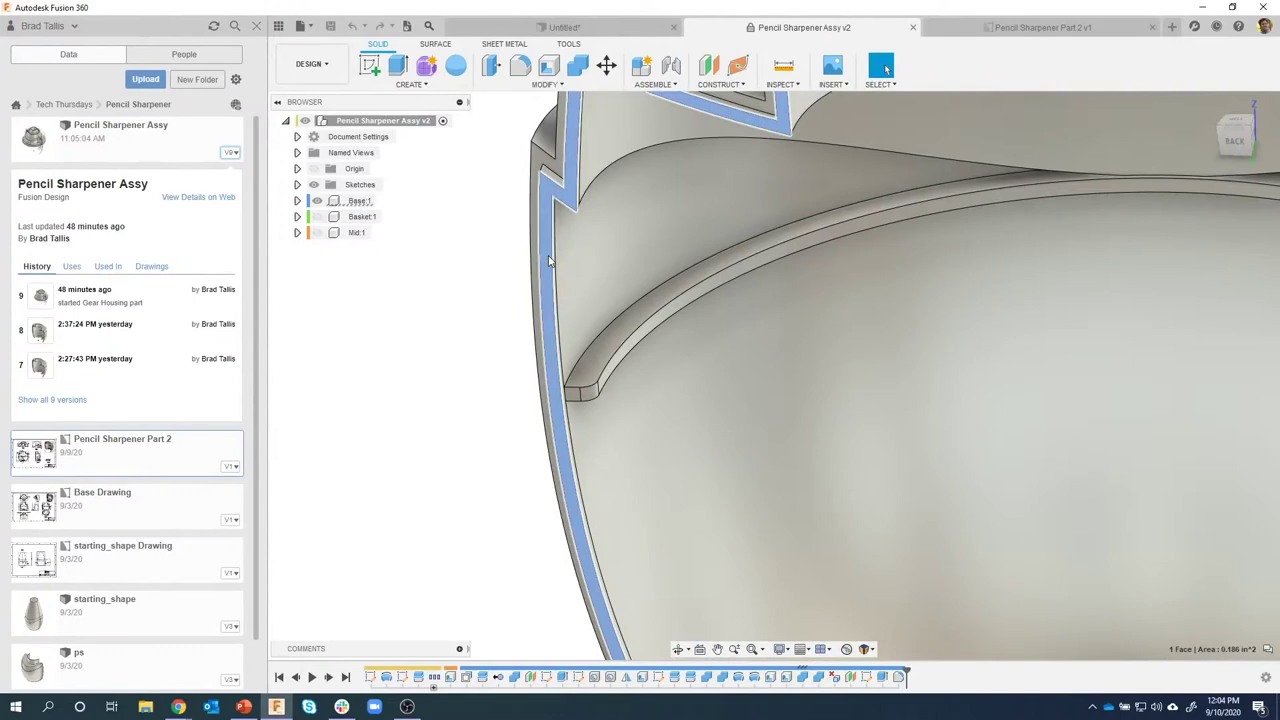
pyautogui.rightClick(548, 261)
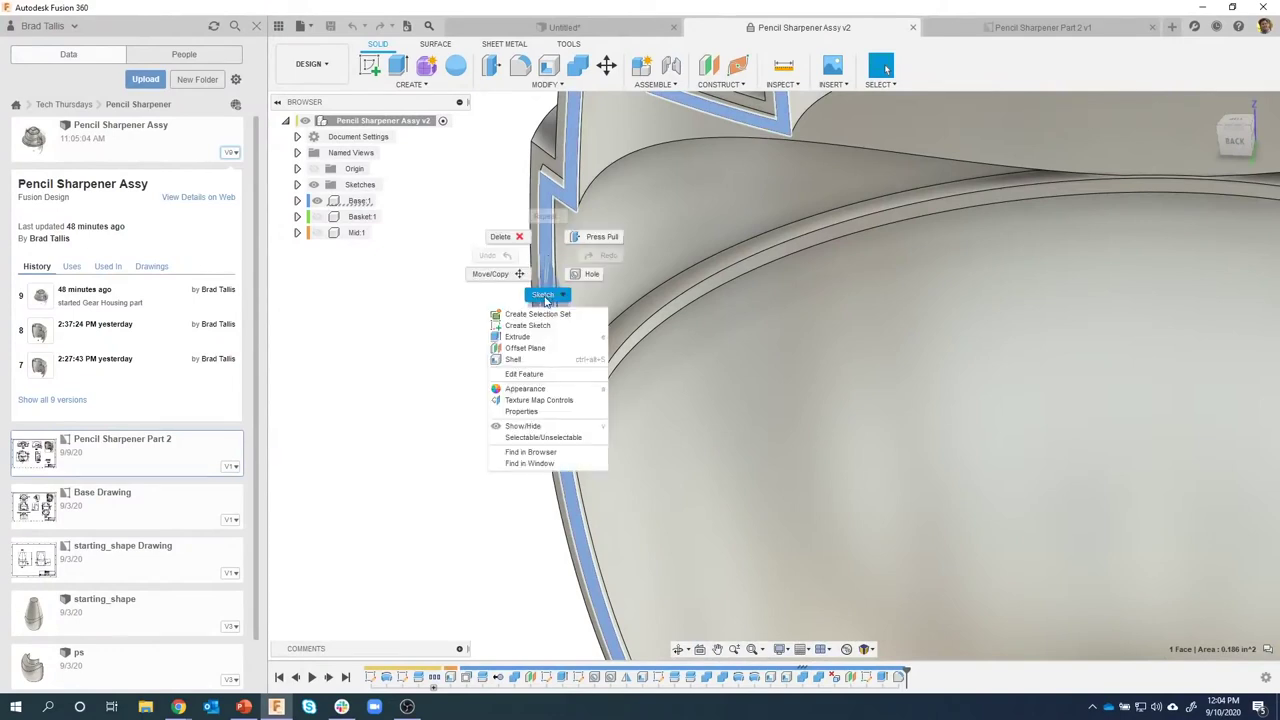
pyautogui.click(423, 367)
pyautogui.click(424, 366)
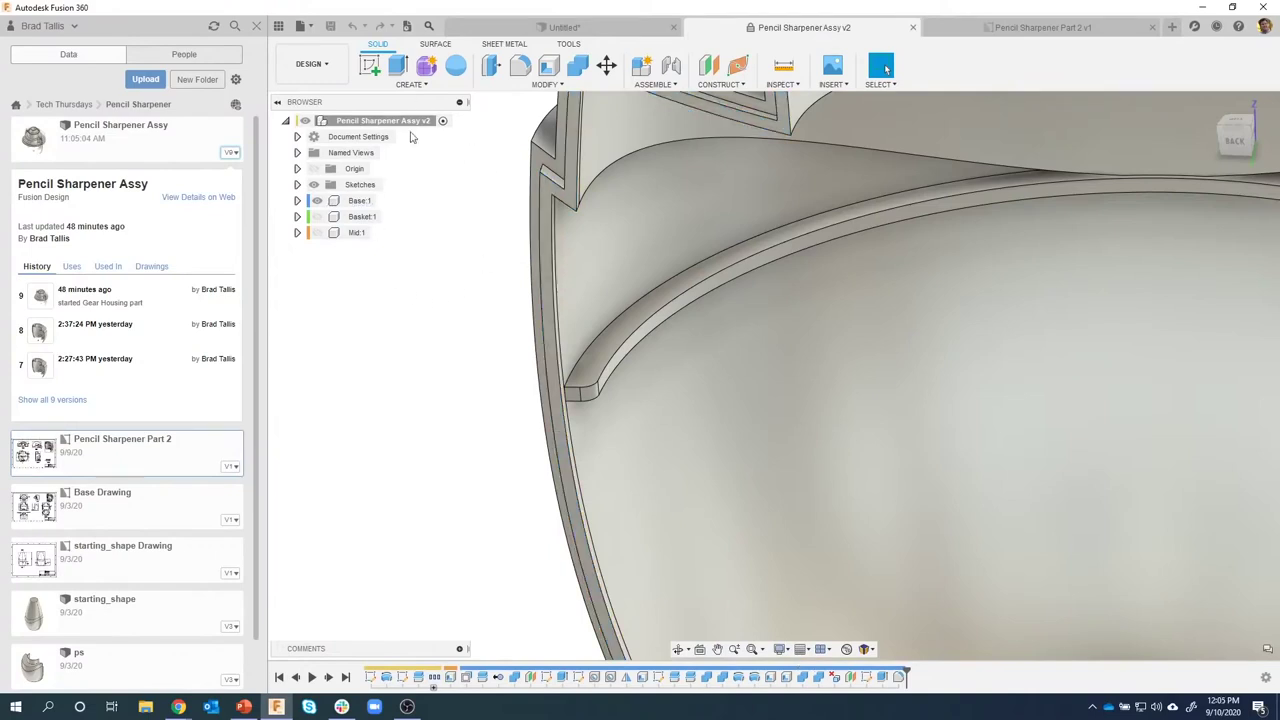
# Hide the data panel, activate the Base:1 component and expand its contents in the browser.
pyautogui.click(279, 28)
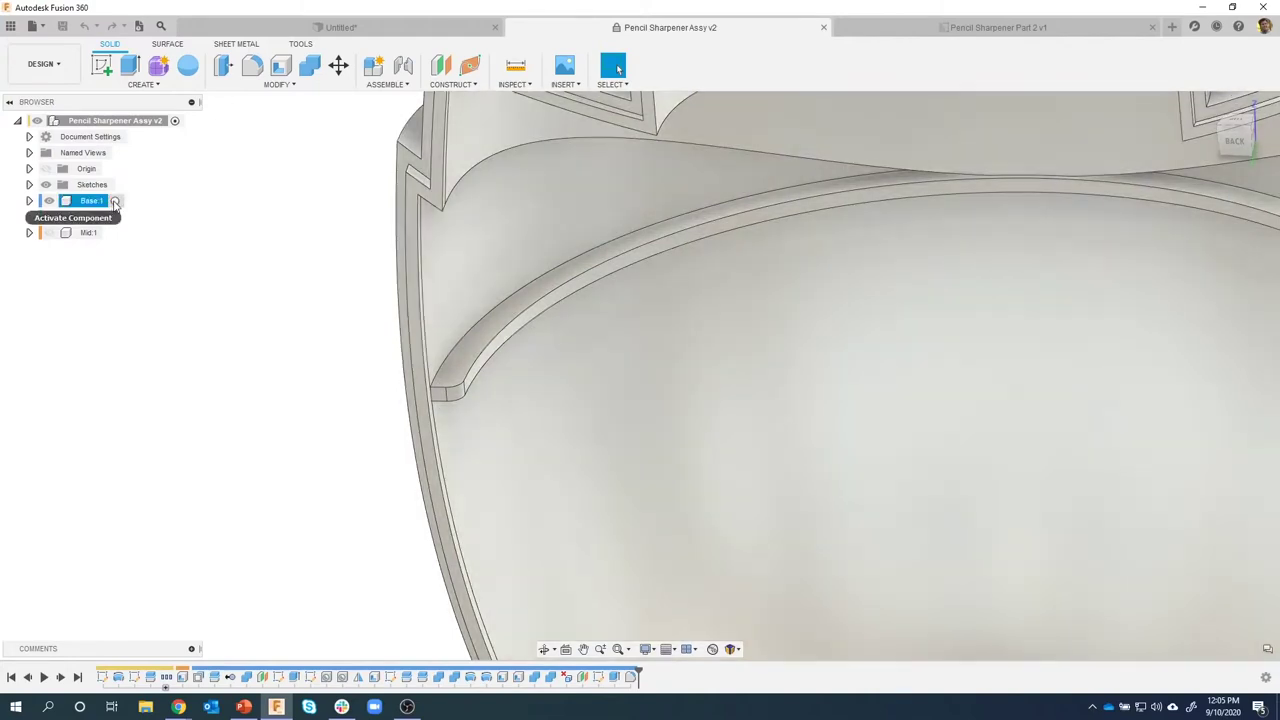
pyautogui.click(115, 202)
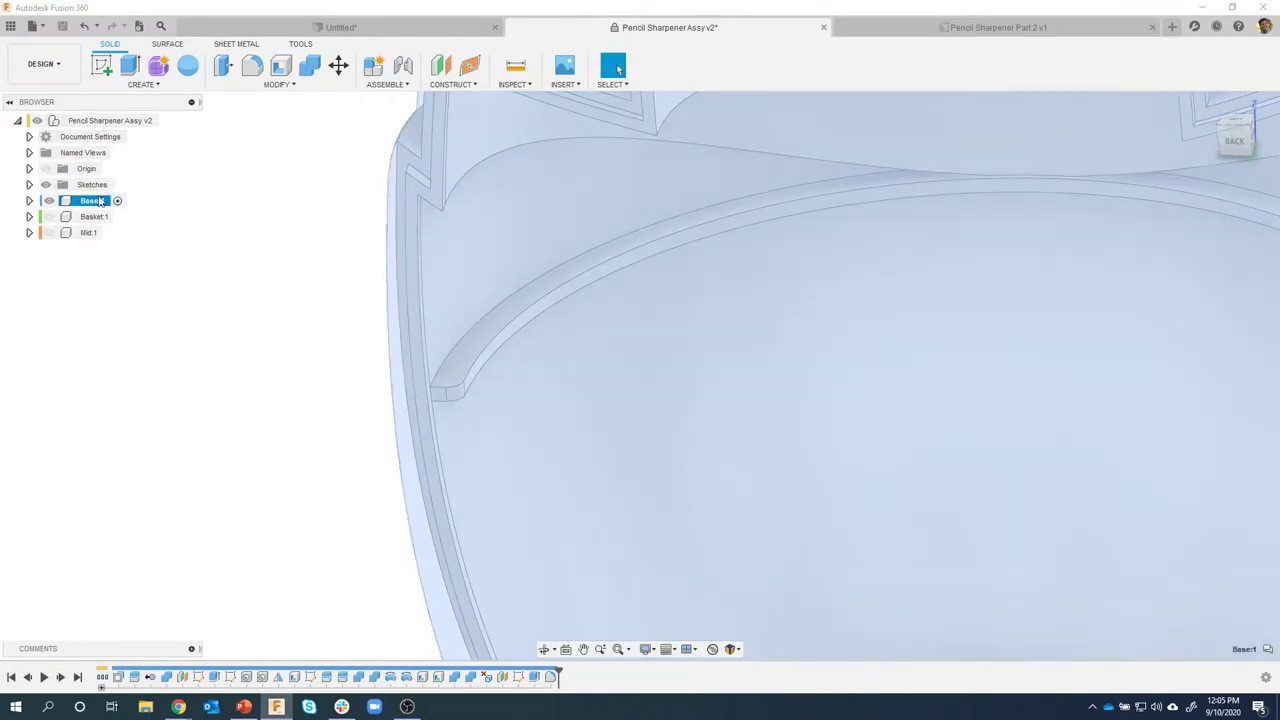
pyautogui.click(30, 201)
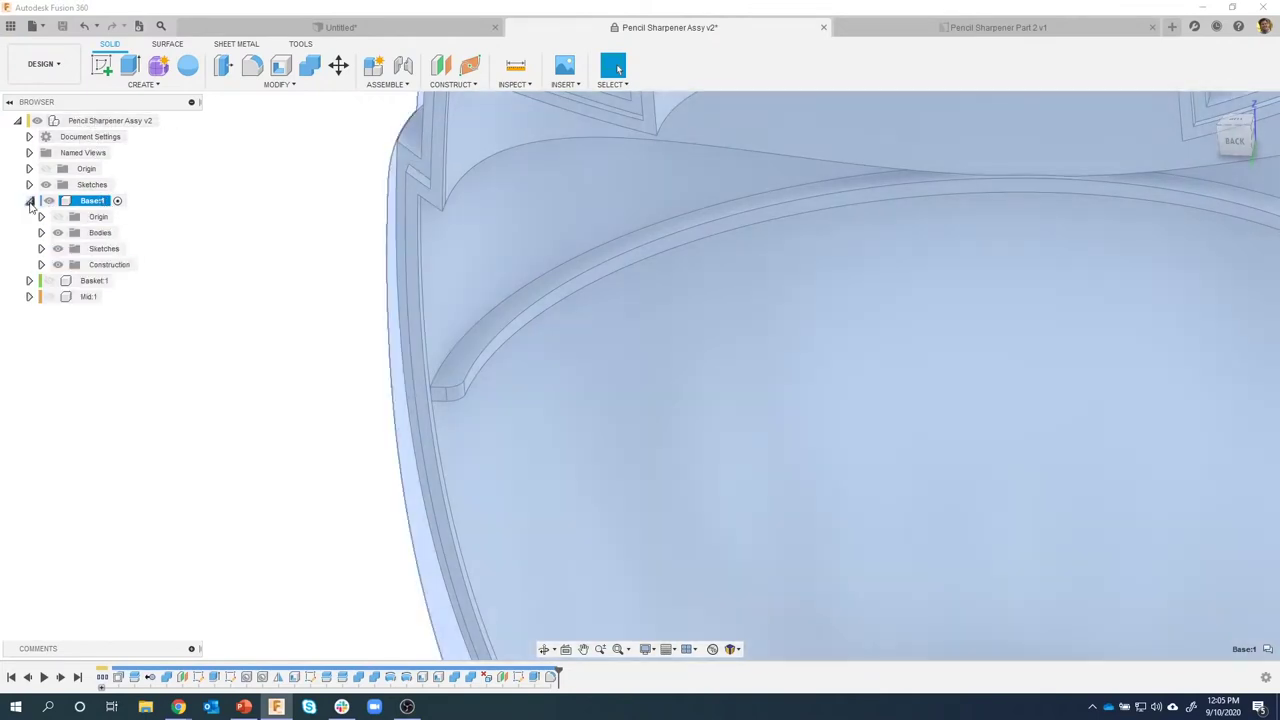
pyautogui.click(218, 383)
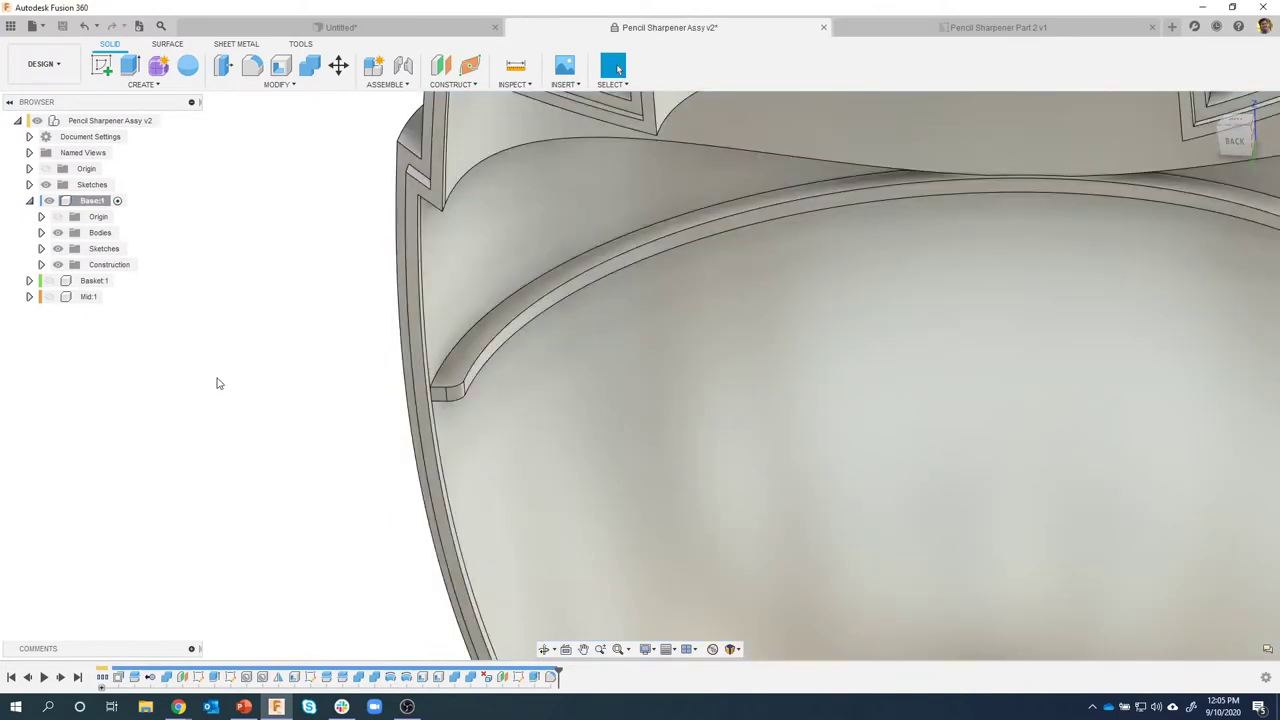
# Create a sketch on the base's cut wall face and project the large inner face below the rib into it.
pyautogui.rightClick(414, 204)
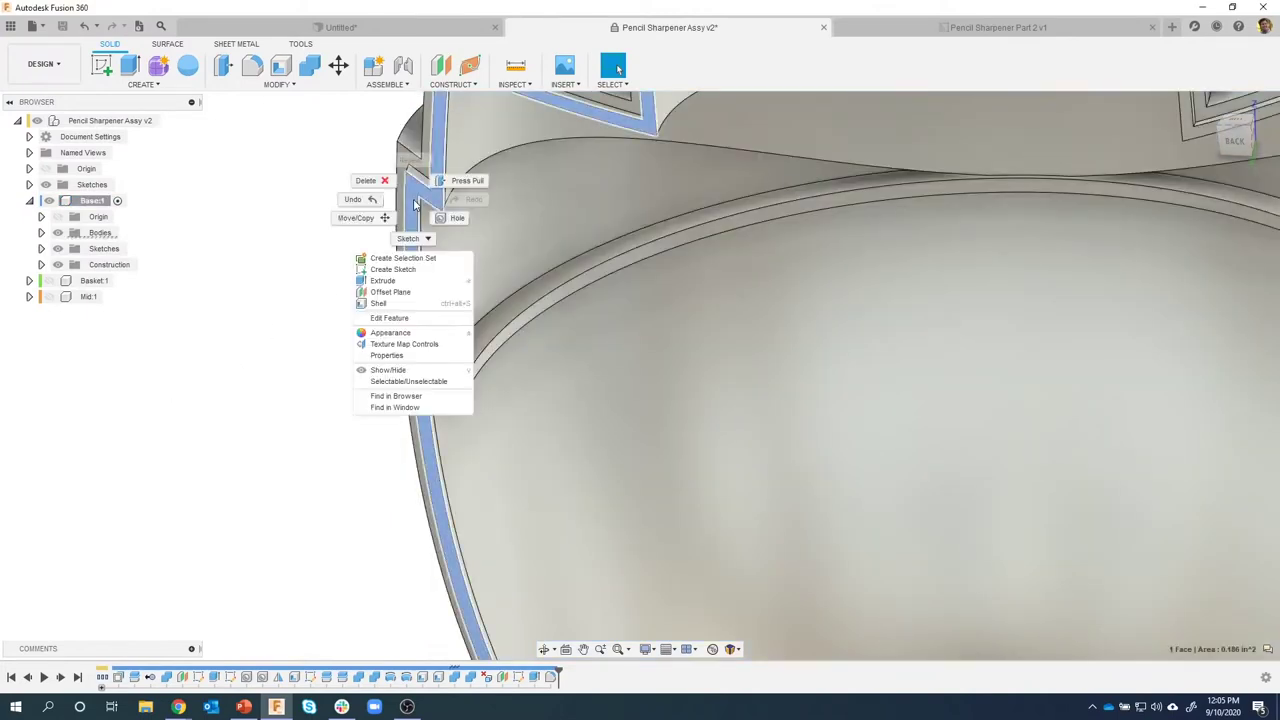
pyautogui.click(403, 270)
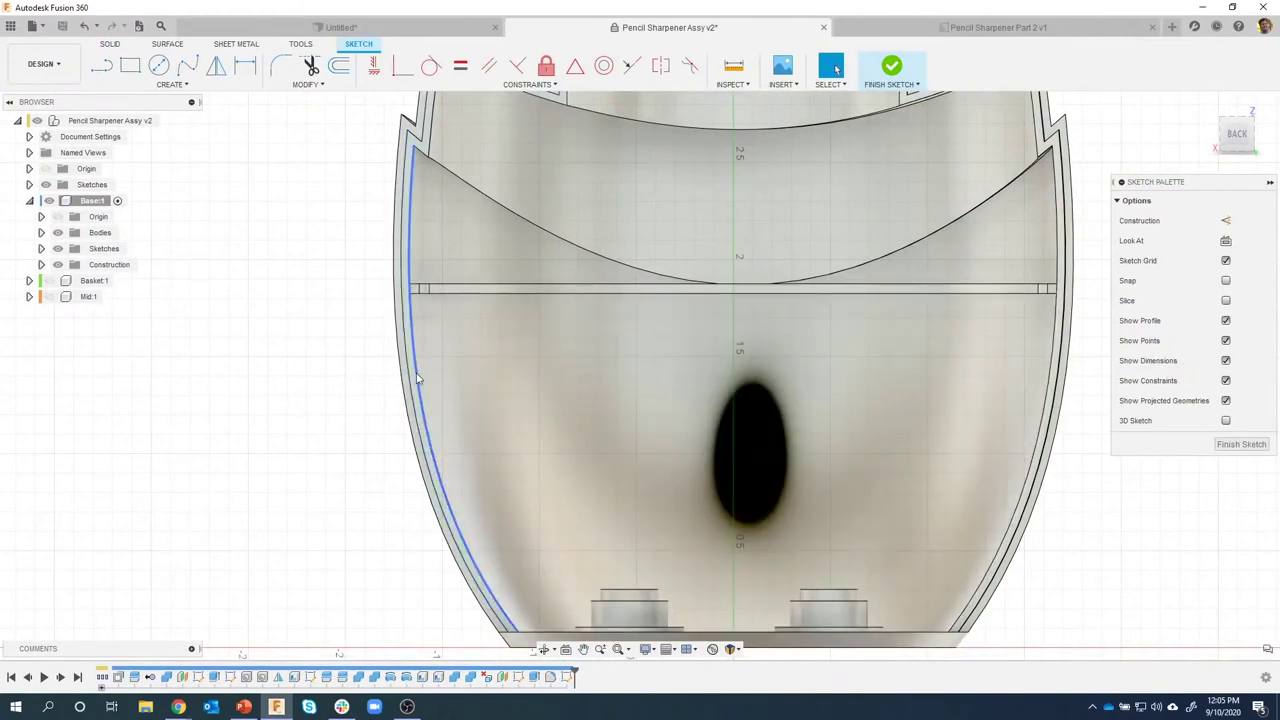
pyautogui.press('p')
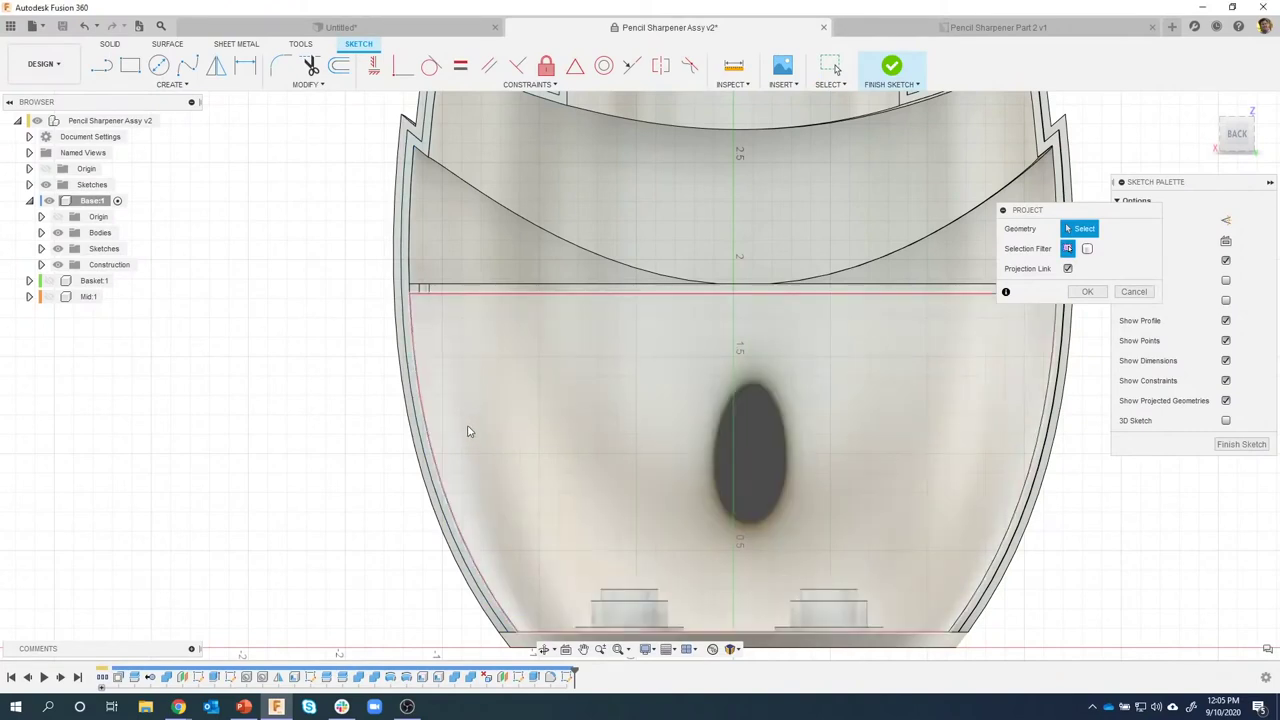
pyautogui.click(466, 403)
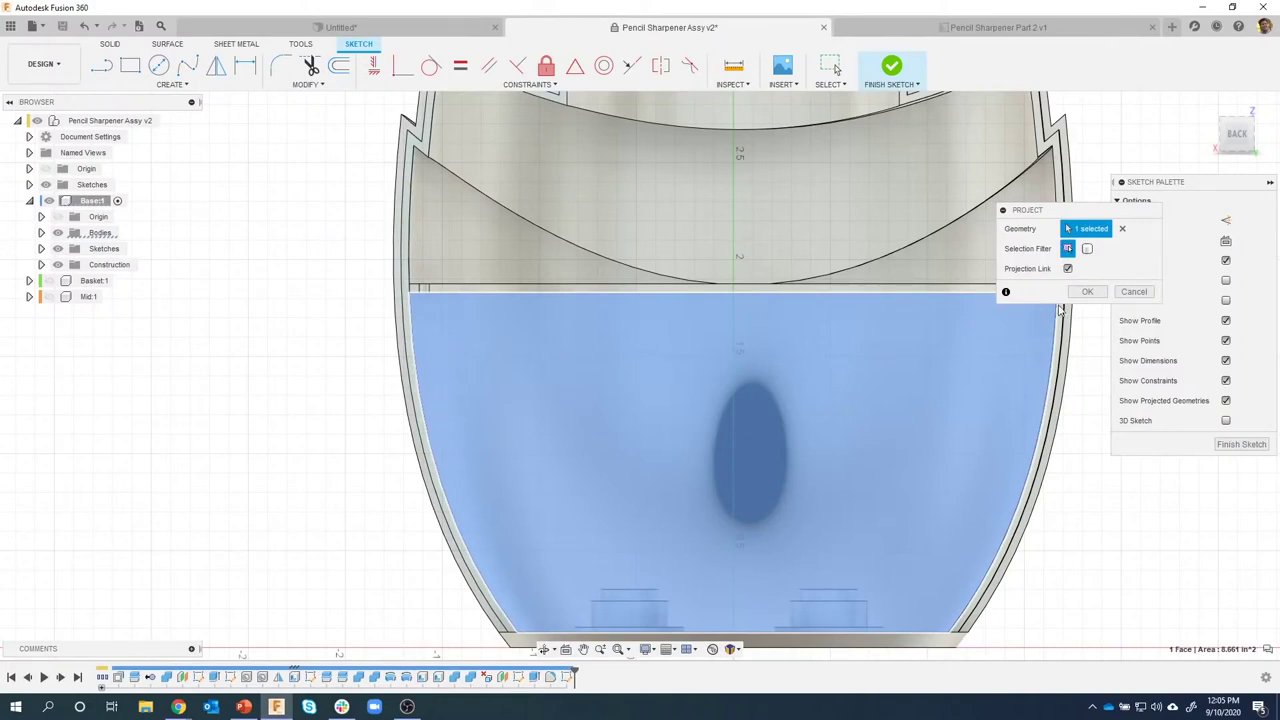
pyautogui.click(1087, 291)
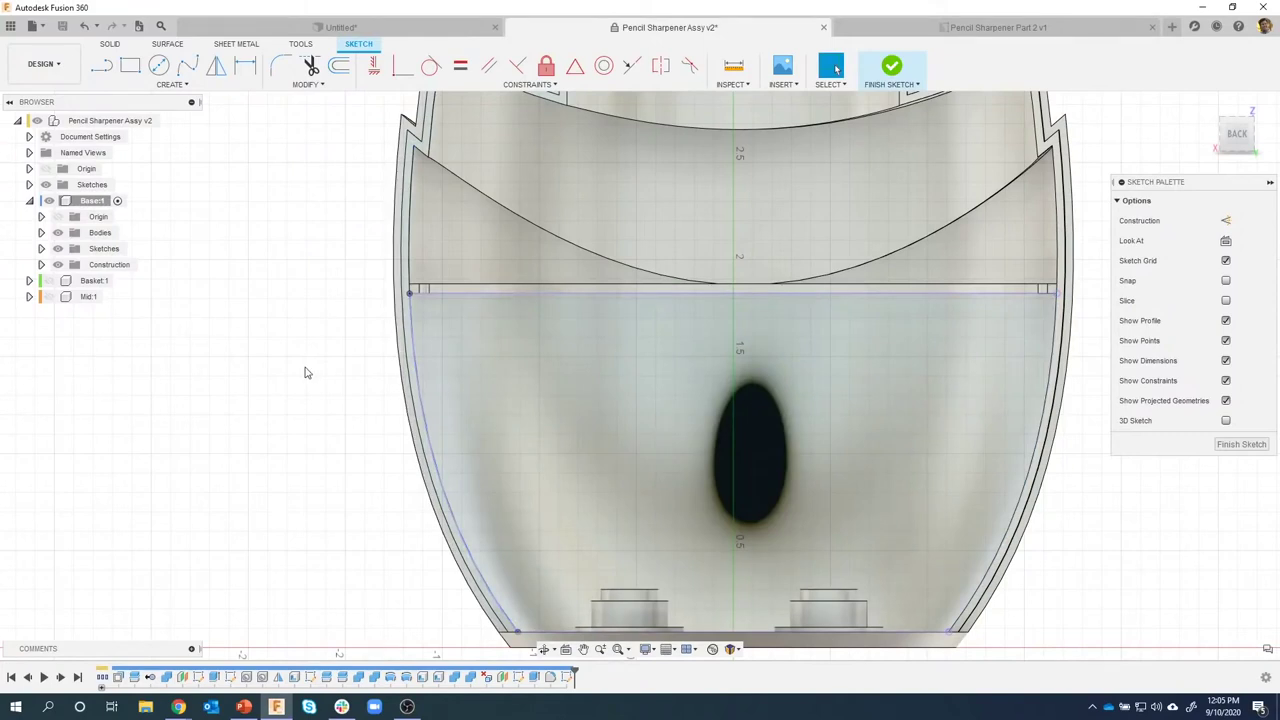
# Draw a horizontal line 0.15 in long inward from the projected curve of the wall beside the empty margin.
pyautogui.click(101, 65)
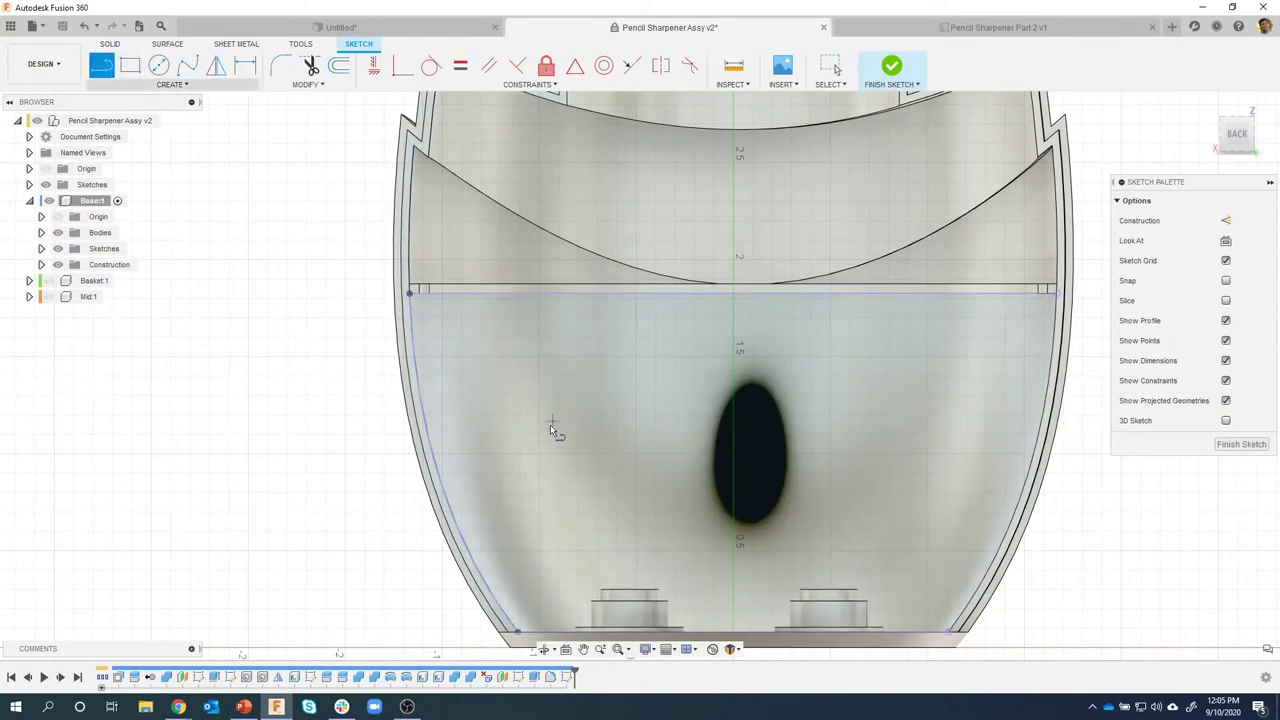
pyautogui.scroll(2, 550, 424)
pyautogui.moveTo(514, 405); pyautogui.dragTo(485, 325, button='middle')
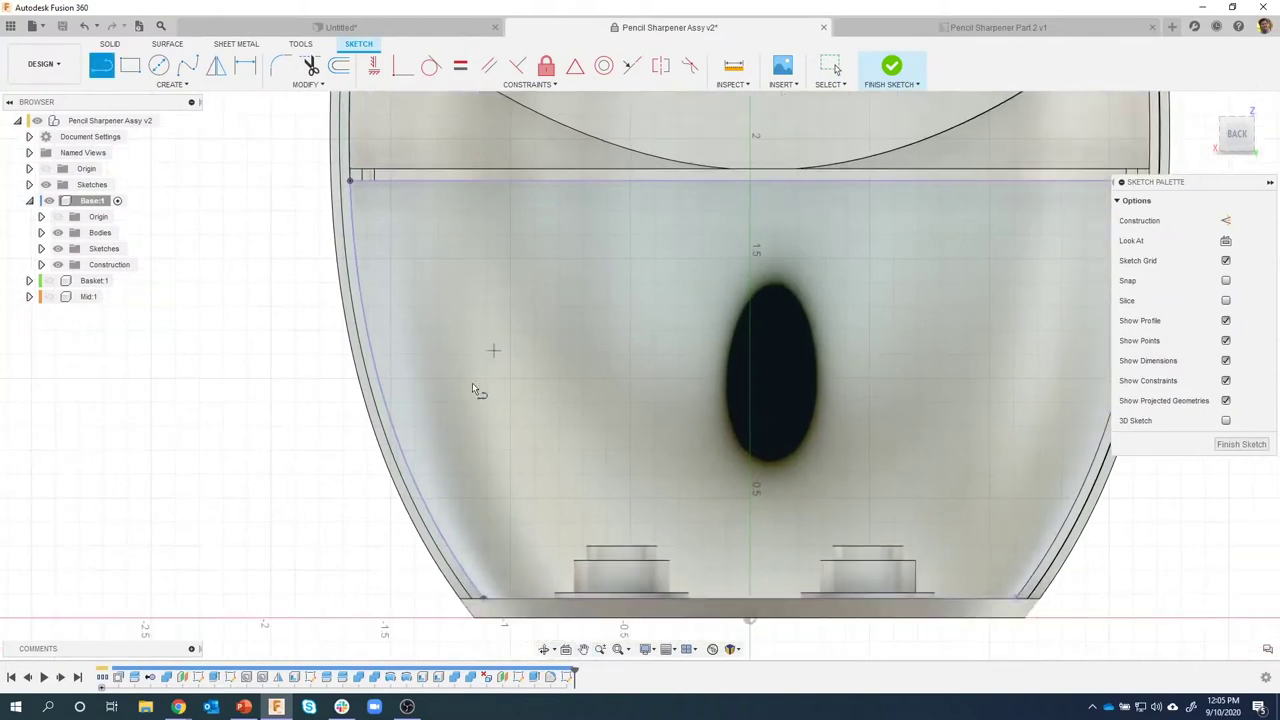
pyautogui.click(382, 394)
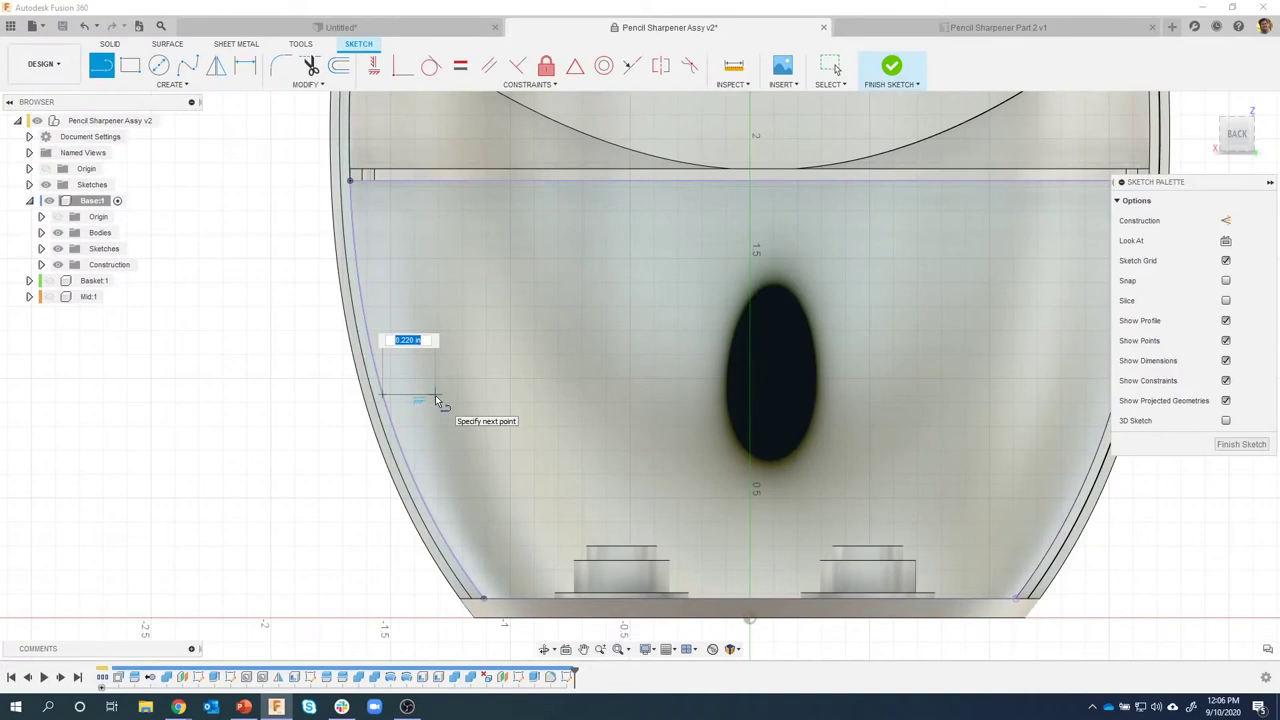
pyautogui.write('15.')
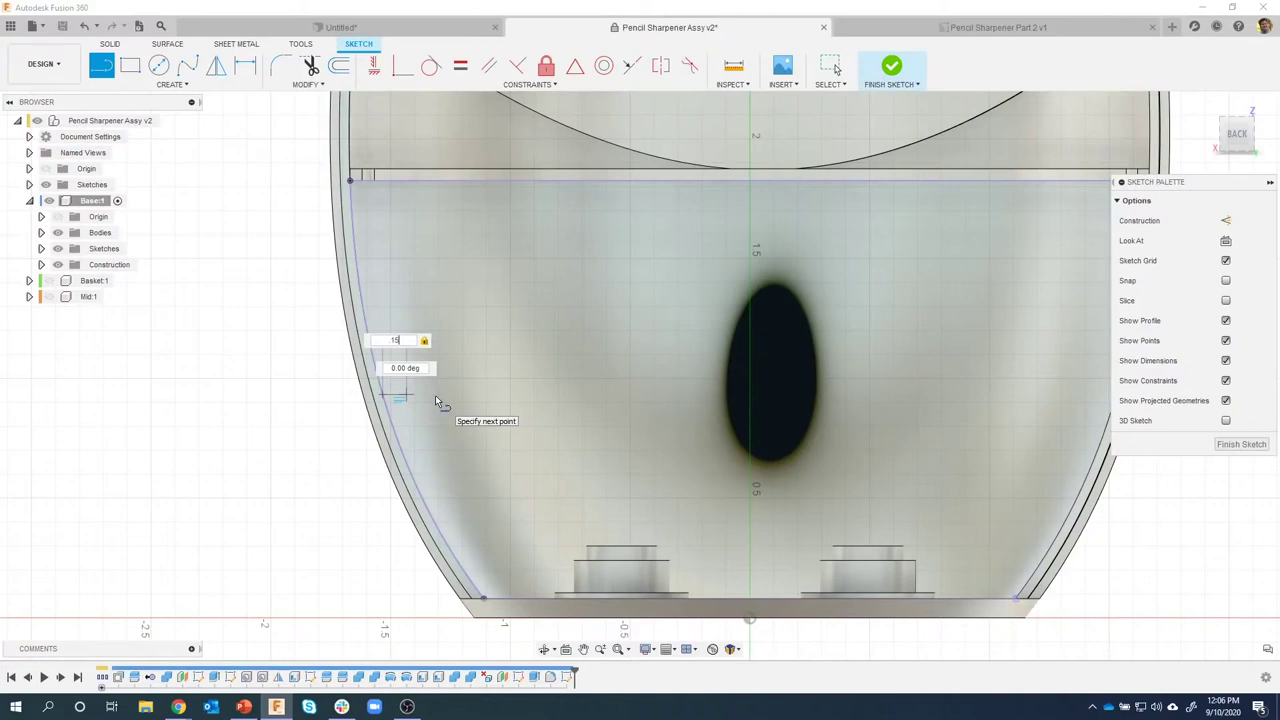
pyautogui.press('Return')
pyautogui.press('Escape')
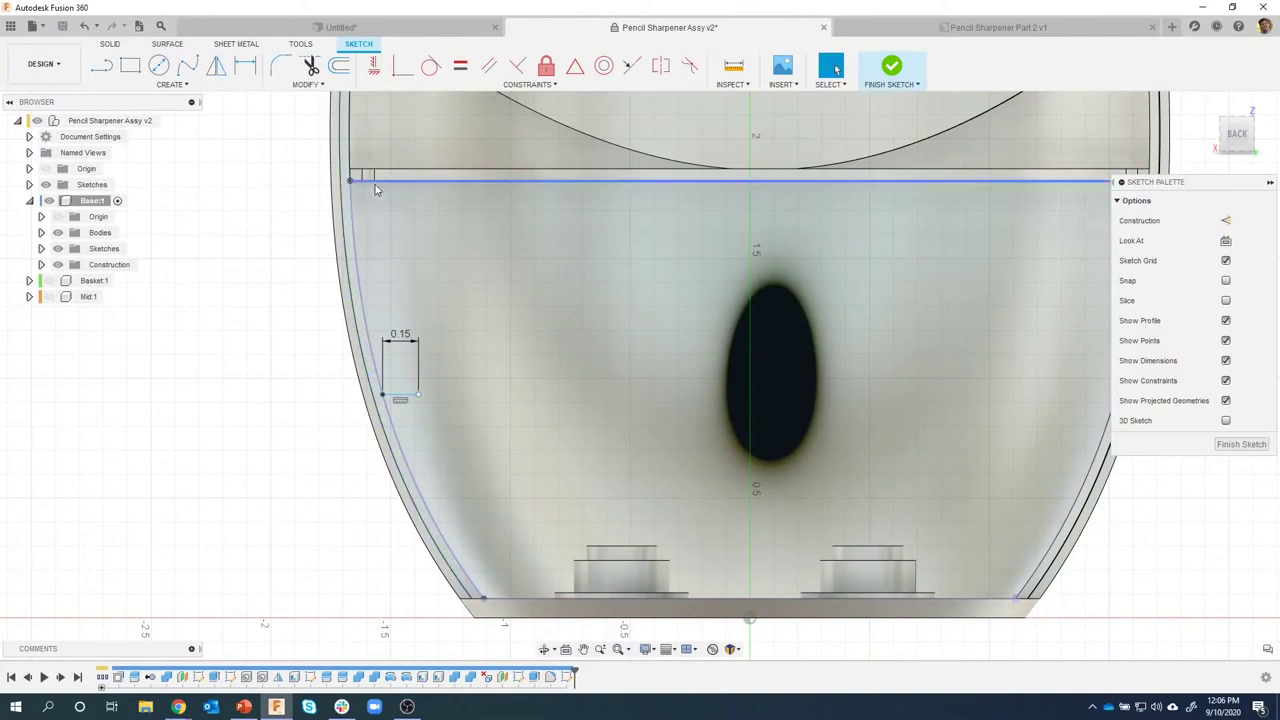
# Dimension the short line's height above the sketch origin at 1.25 in and finish the sketch.
pyautogui.click(245, 66)
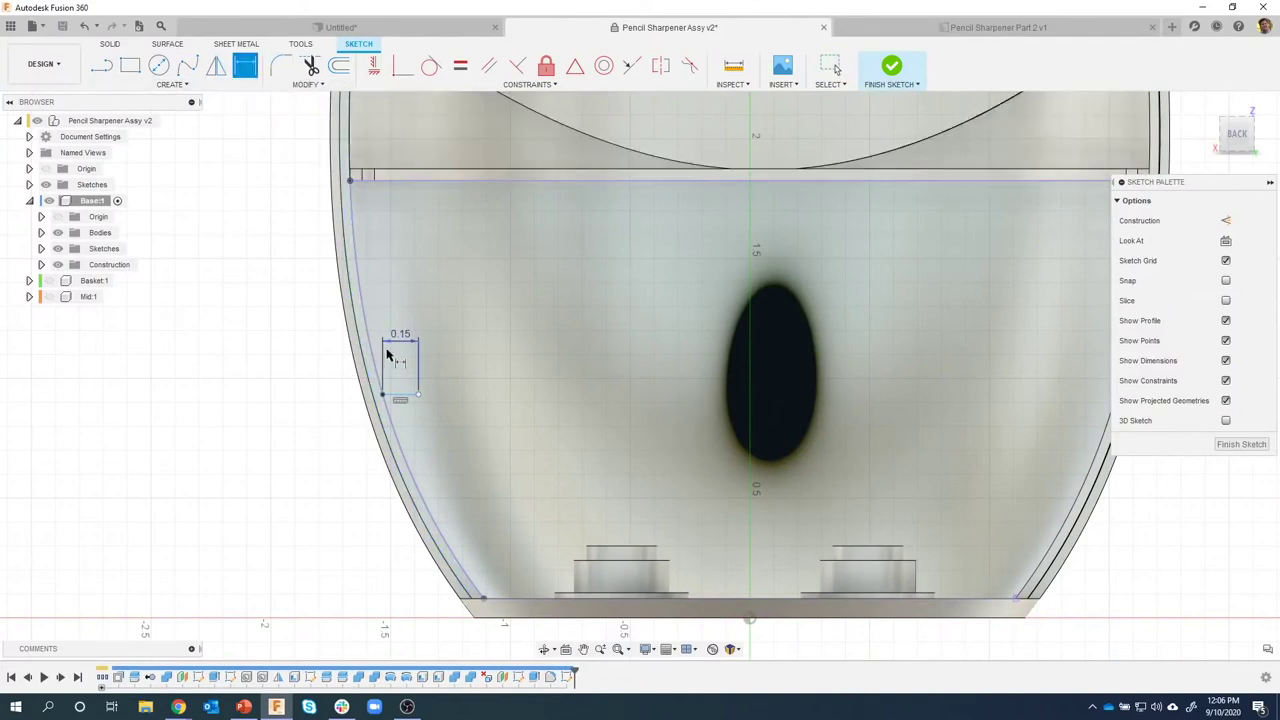
pyautogui.click(400, 395)
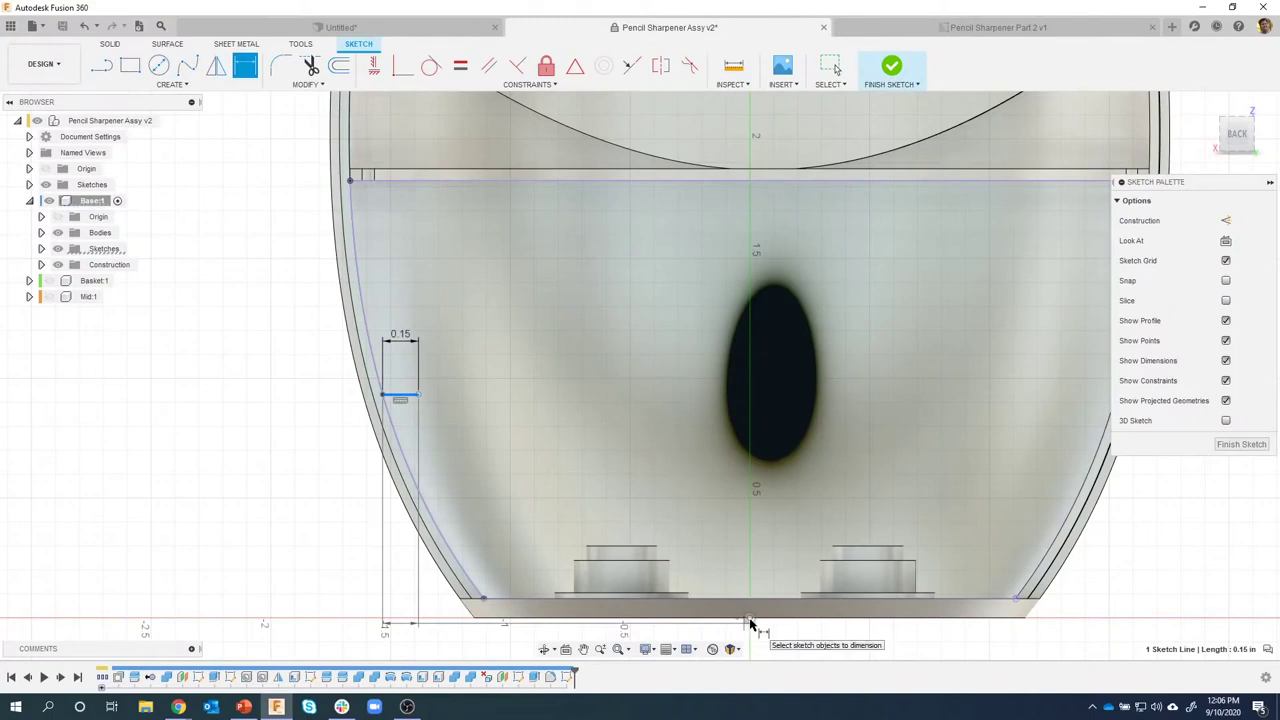
pyautogui.click(750, 622)
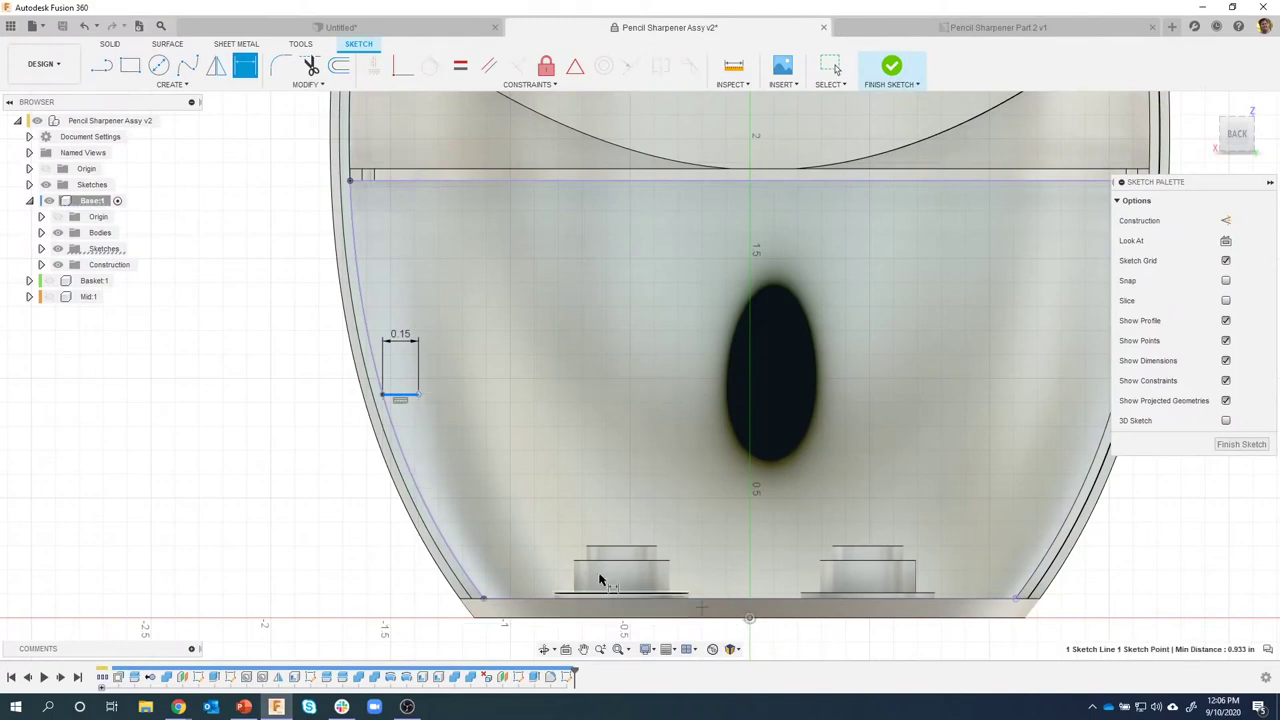
pyautogui.click(341, 521)
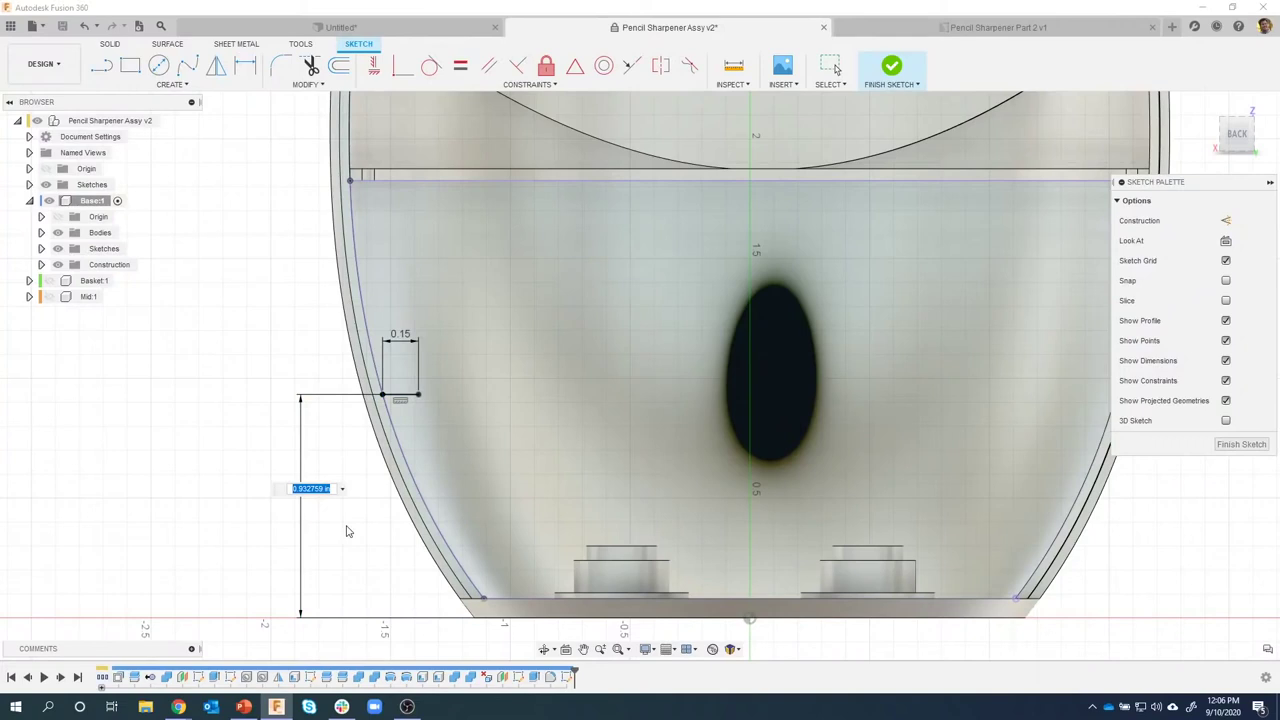
pyautogui.write('1.25')
pyautogui.press('Return')
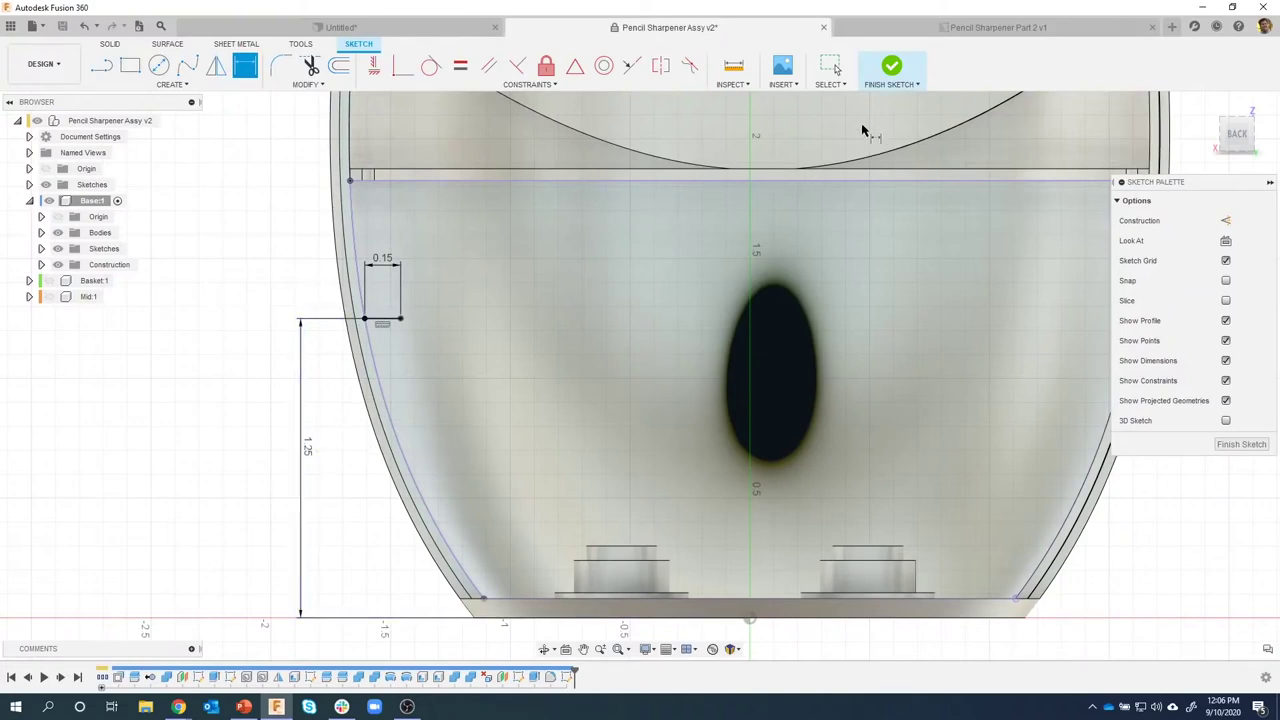
pyautogui.click(890, 68)
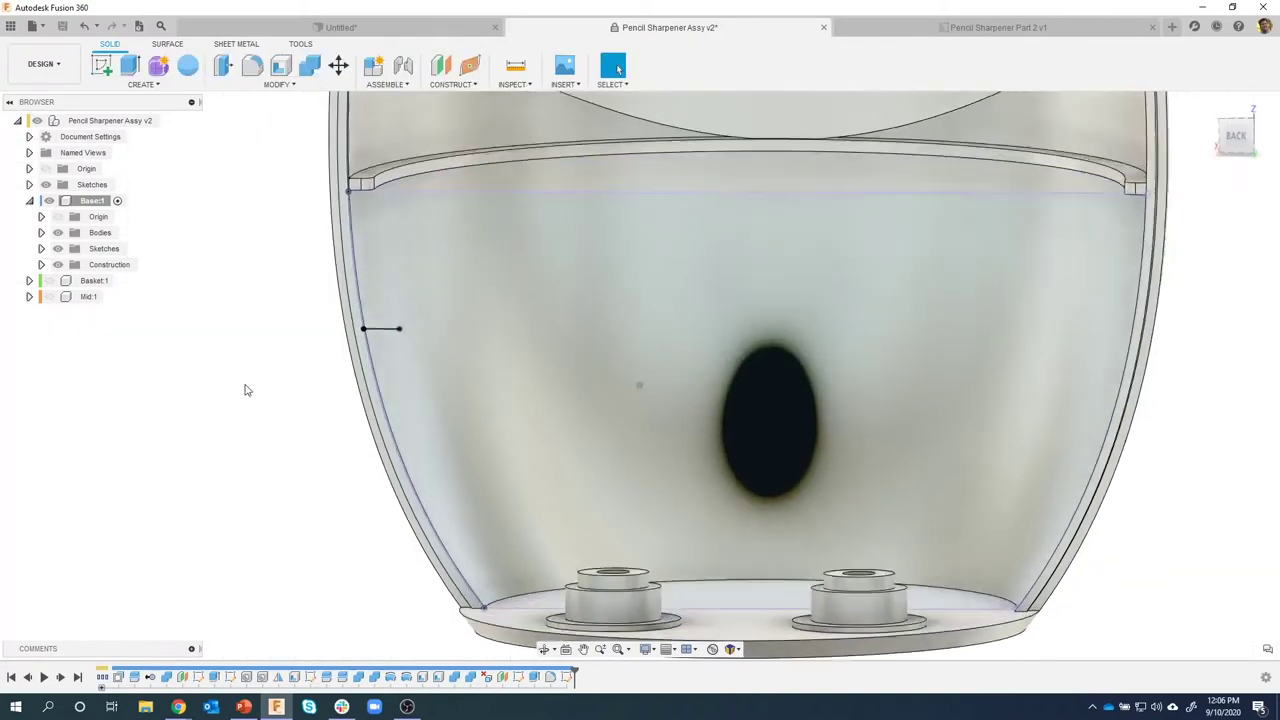
# Start a Web feature using the short horizontal sketch line beside the wall as its curve.
pyautogui.scroll(3, 250, 388)
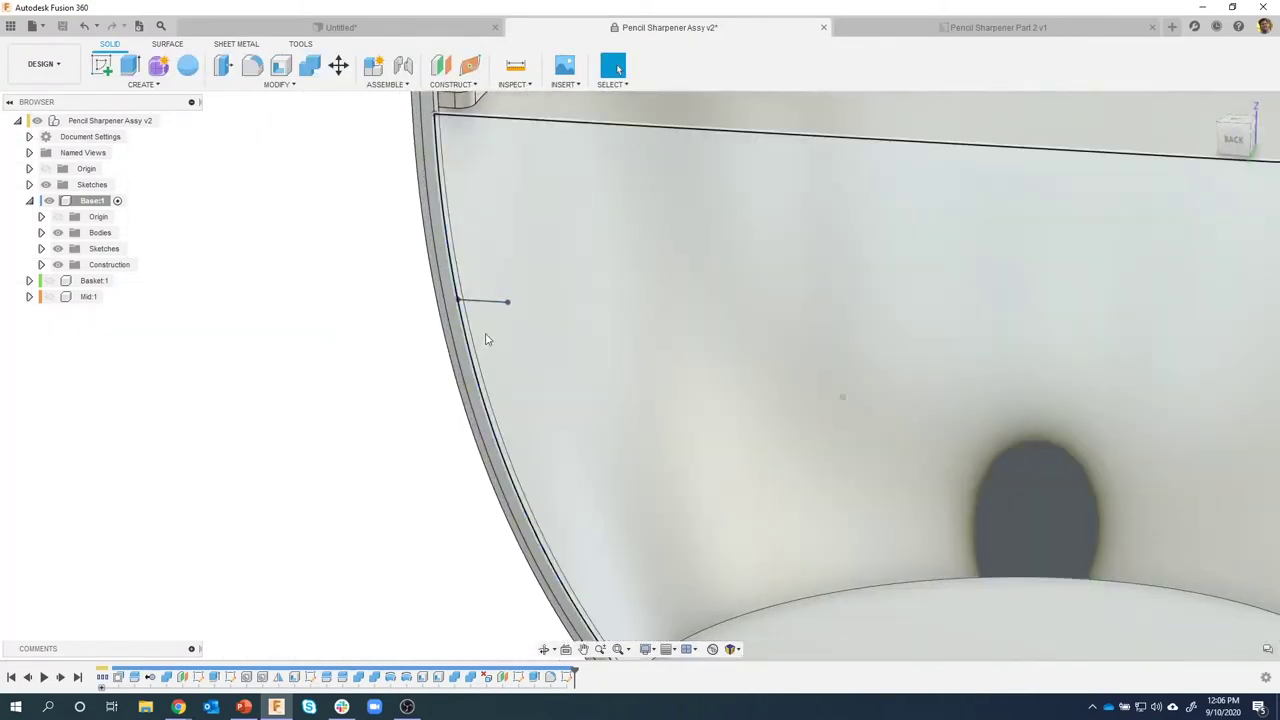
pyautogui.keyDown('shift'); pyautogui.moveTo(486, 340); pyautogui.dragTo(476, 386, button='middle'); pyautogui.keyUp('shift')
pyautogui.scroll(2, 388, 337)
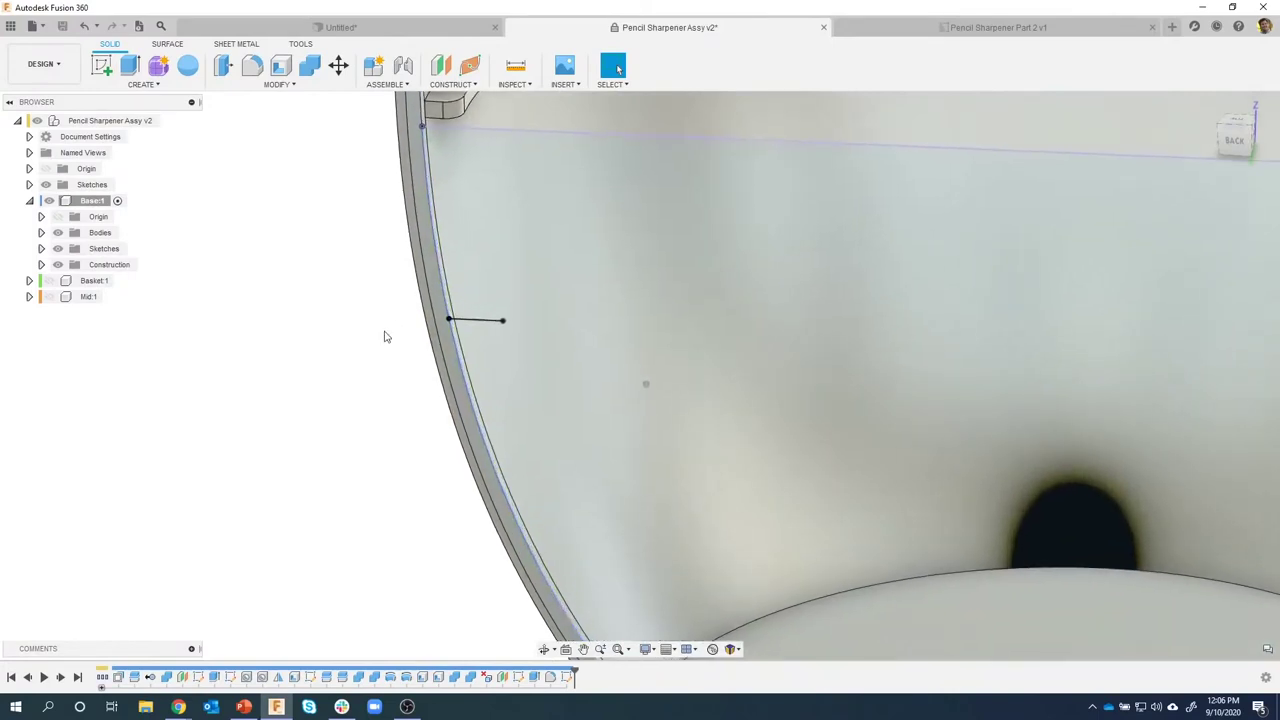
pyautogui.click(157, 86)
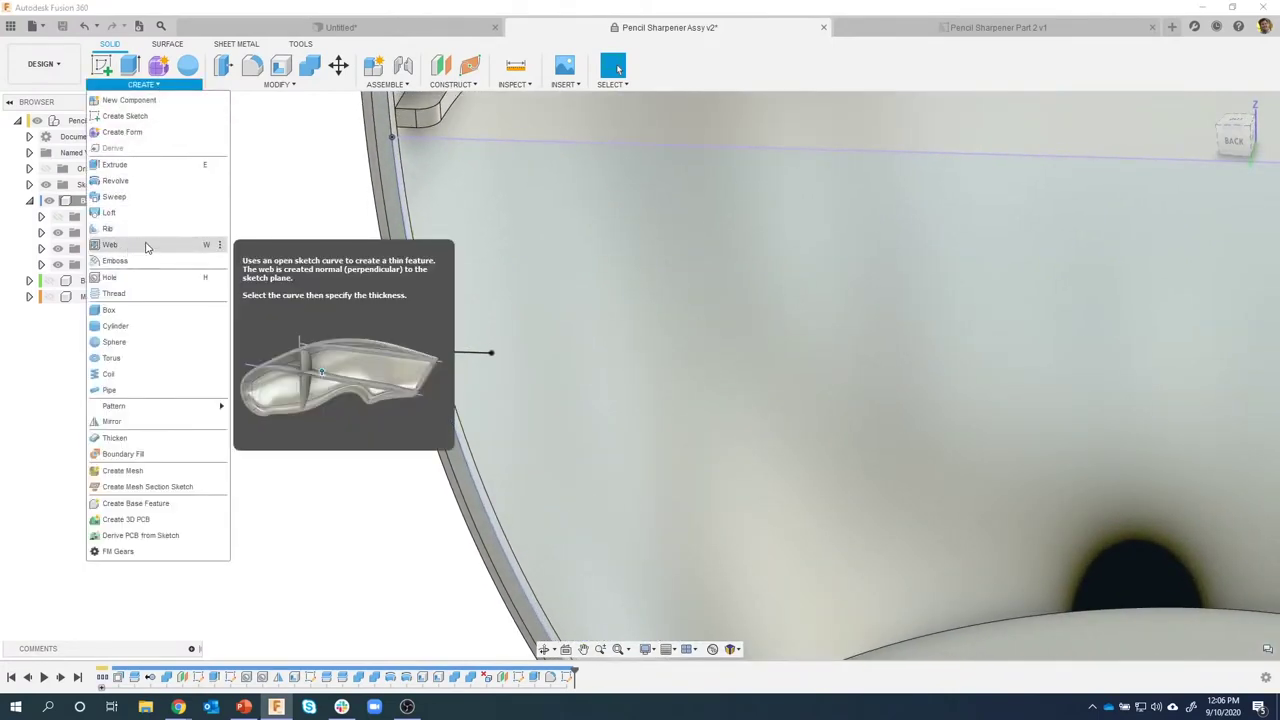
pyautogui.click(133, 247)
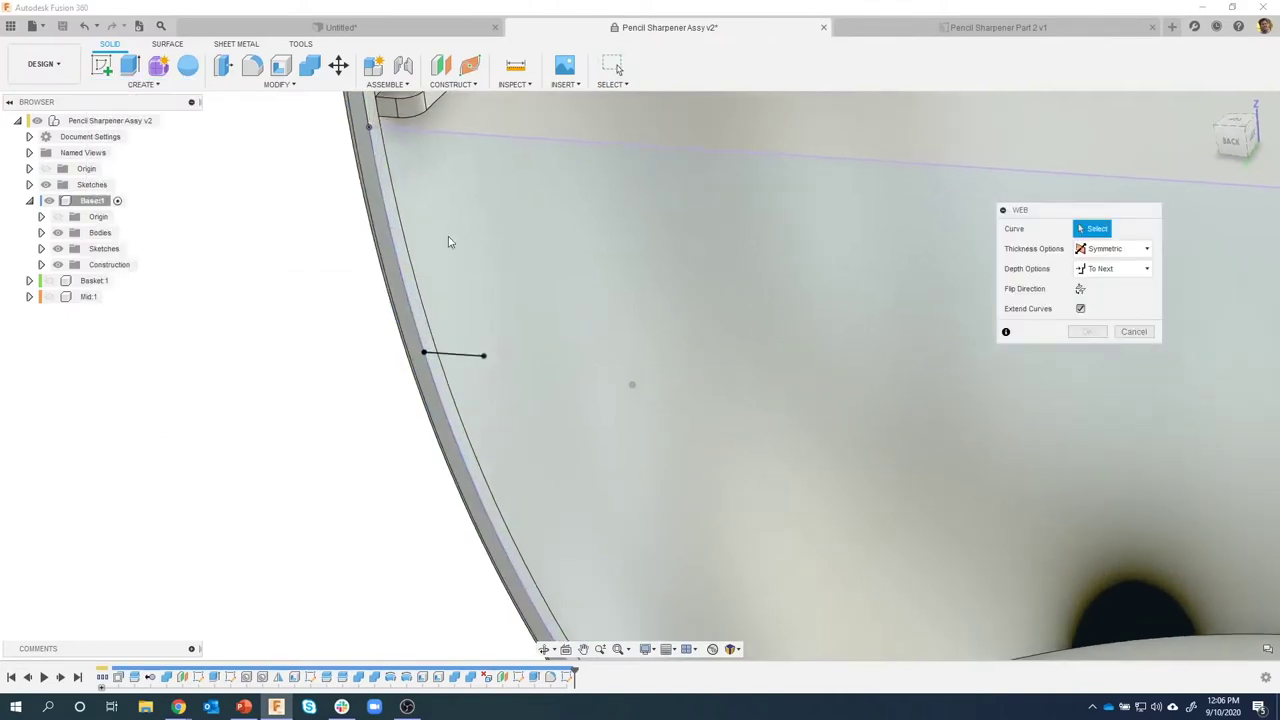
pyautogui.click(445, 353)
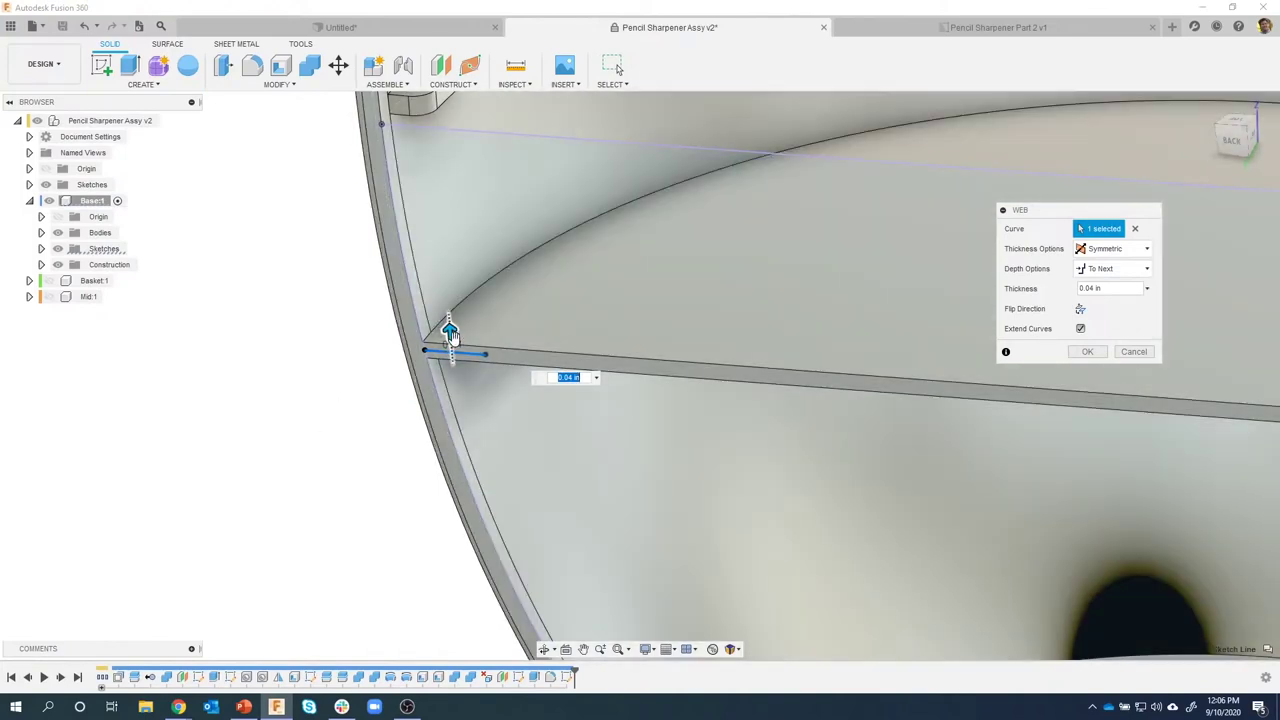
# Set the web's thickness to 0.04 in, disable curve extension and create the web.
pyautogui.moveTo(449, 338); pyautogui.dragTo(449, 328)
pyautogui.moveTo(588, 373); pyautogui.dragTo(528, 377)
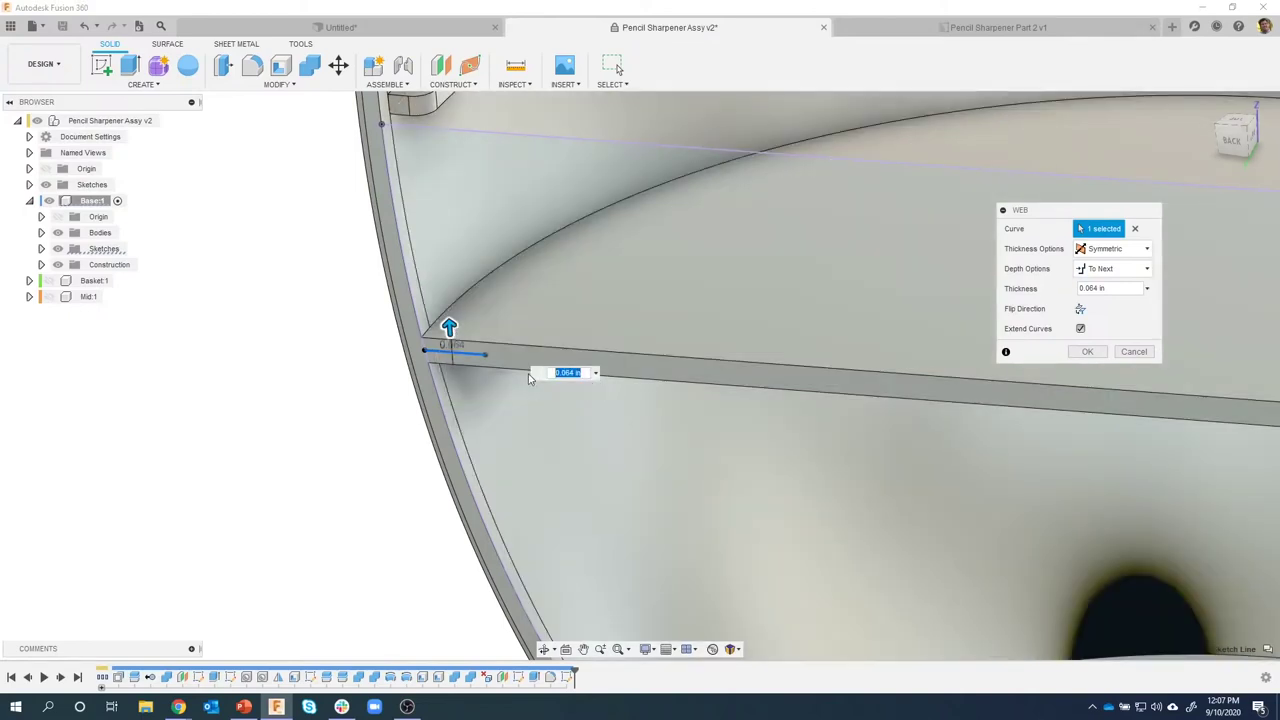
pyautogui.write('0.04')
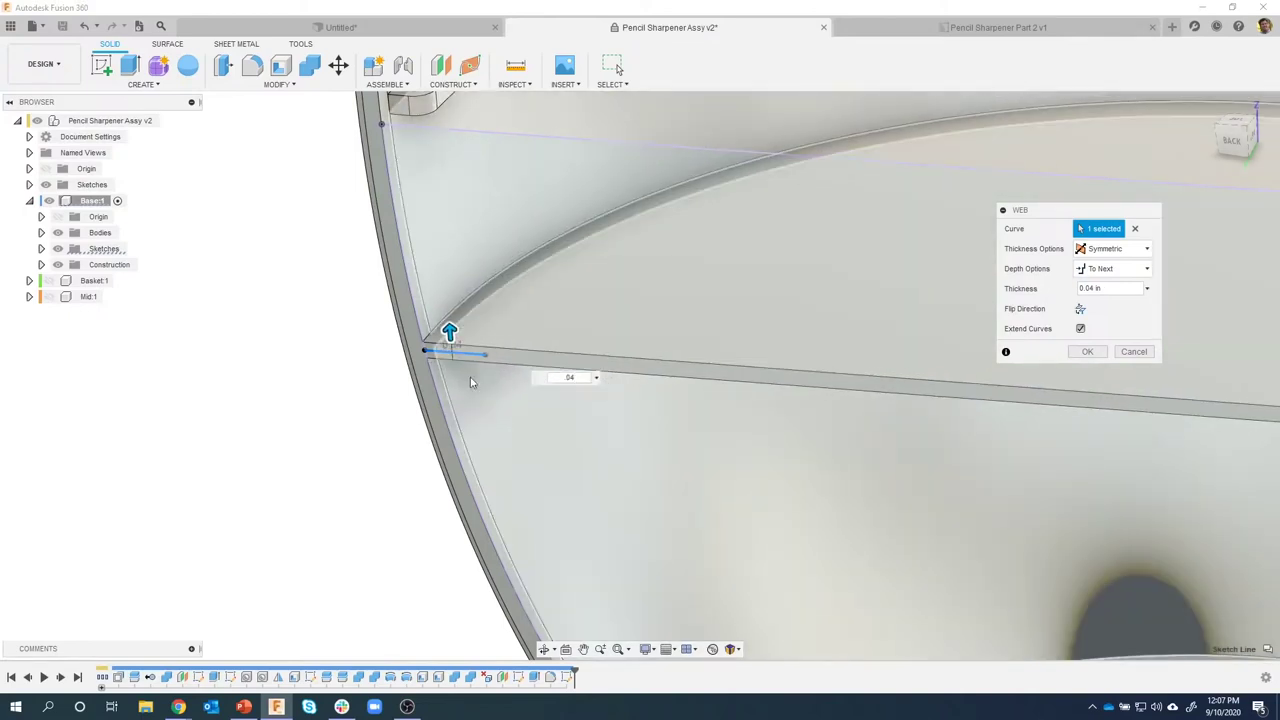
pyautogui.press('Return')
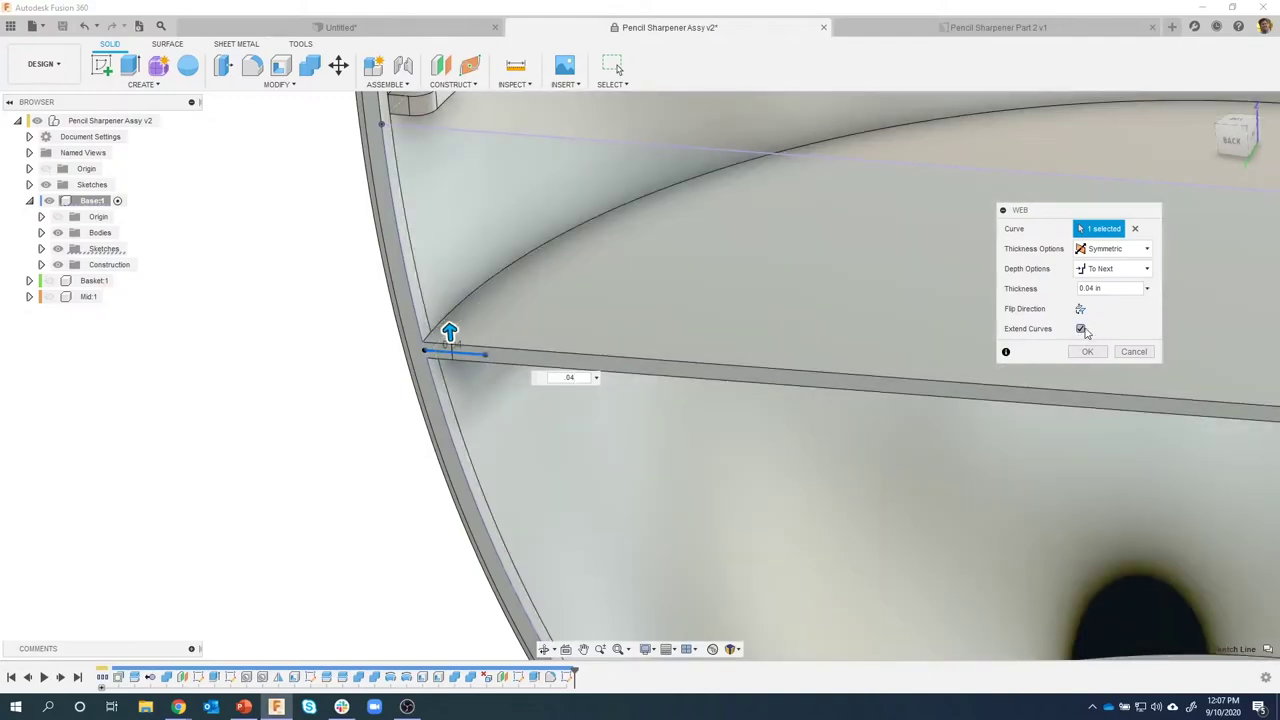
pyautogui.click(1080, 329)
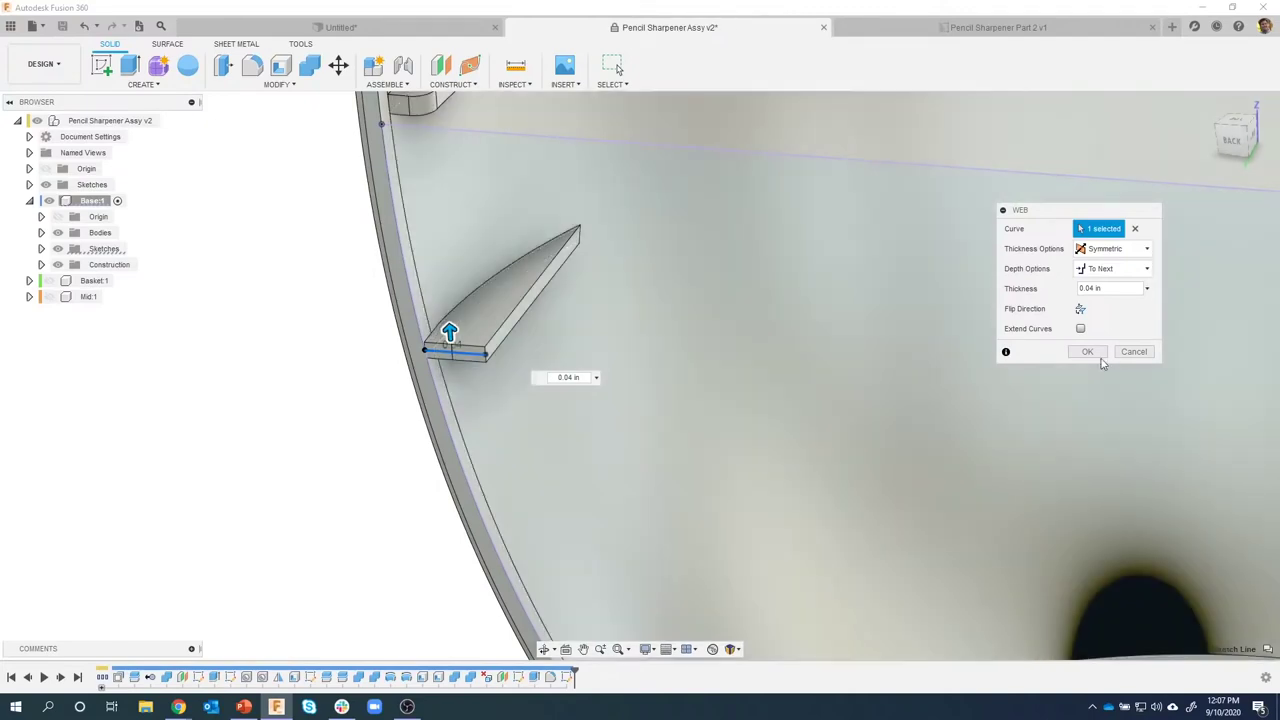
pyautogui.click(1090, 352)
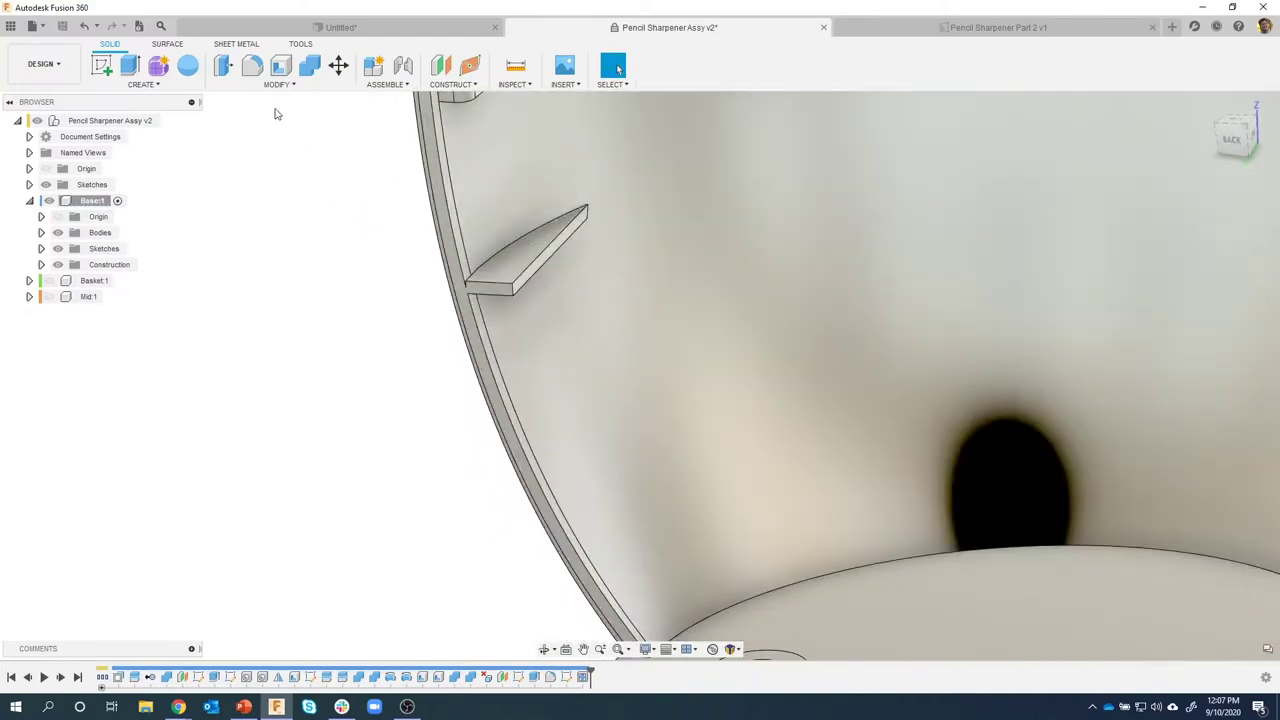
# Start a Pattern on Path of the web feature, using the curved edge of the cut wall below it as the path.
pyautogui.click(175, 88)
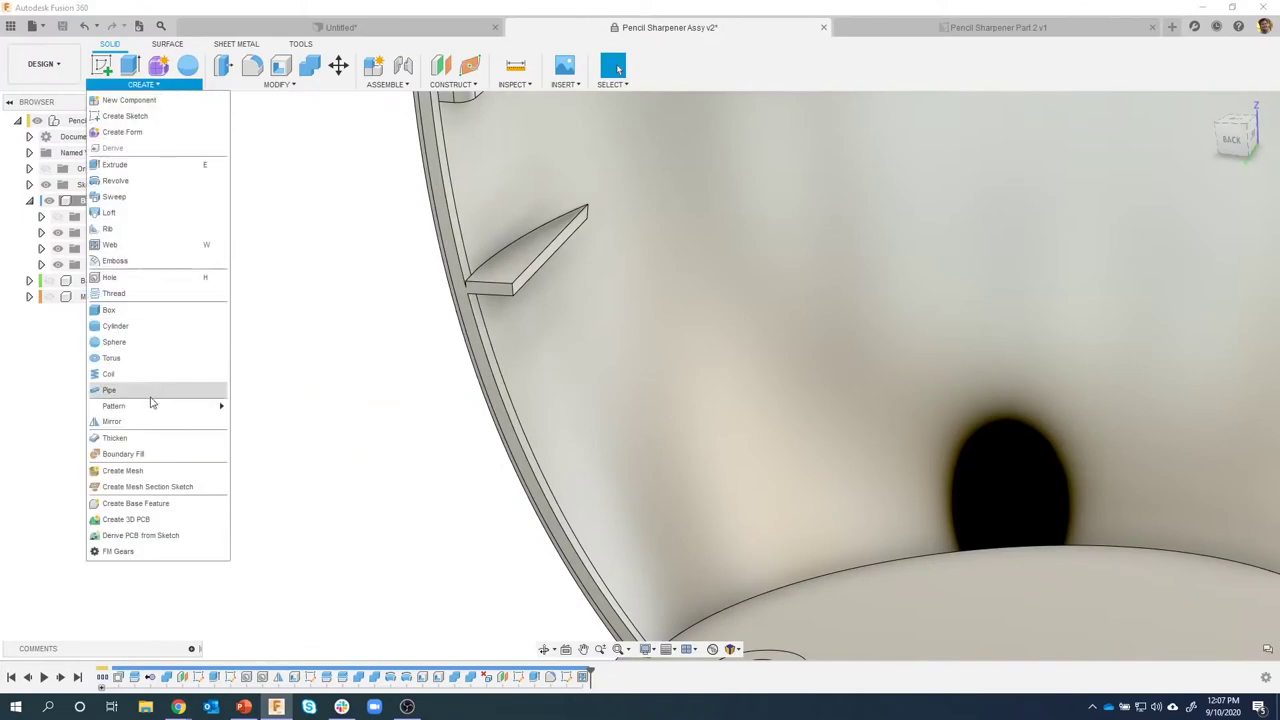
pyautogui.moveTo(150, 406)
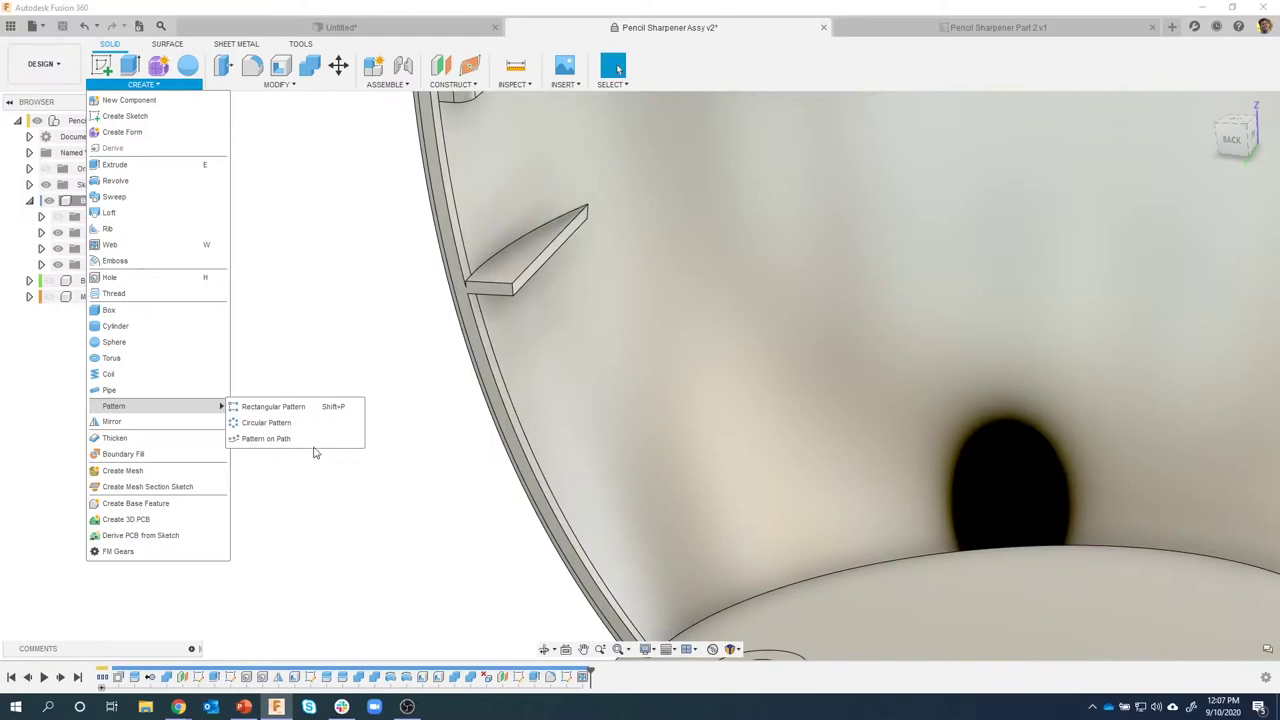
pyautogui.click(268, 440)
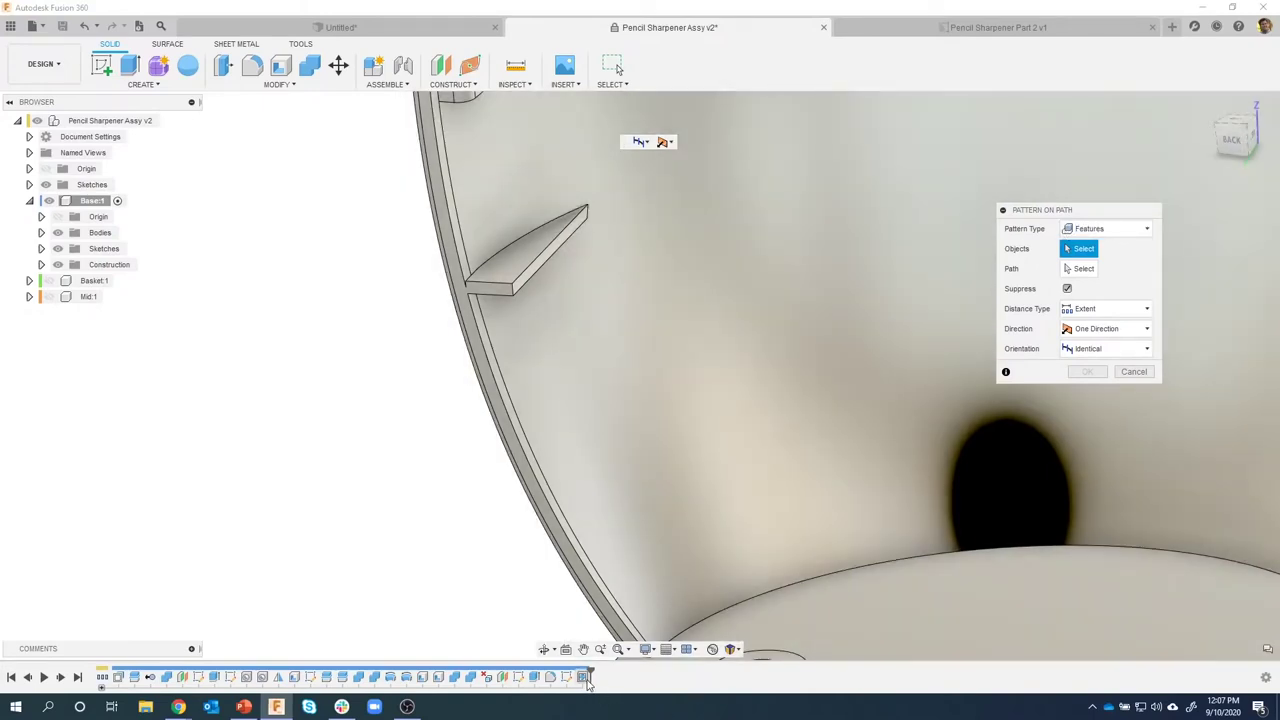
pyautogui.click(584, 677)
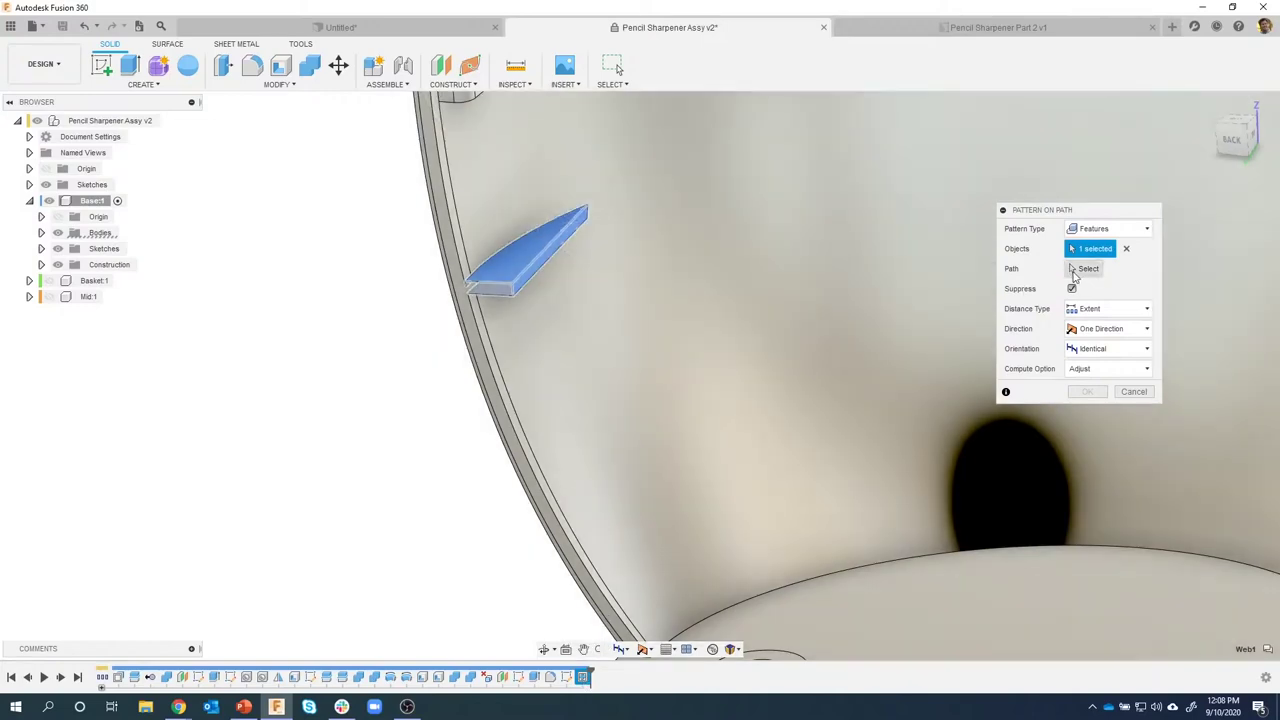
pyautogui.click(1084, 270)
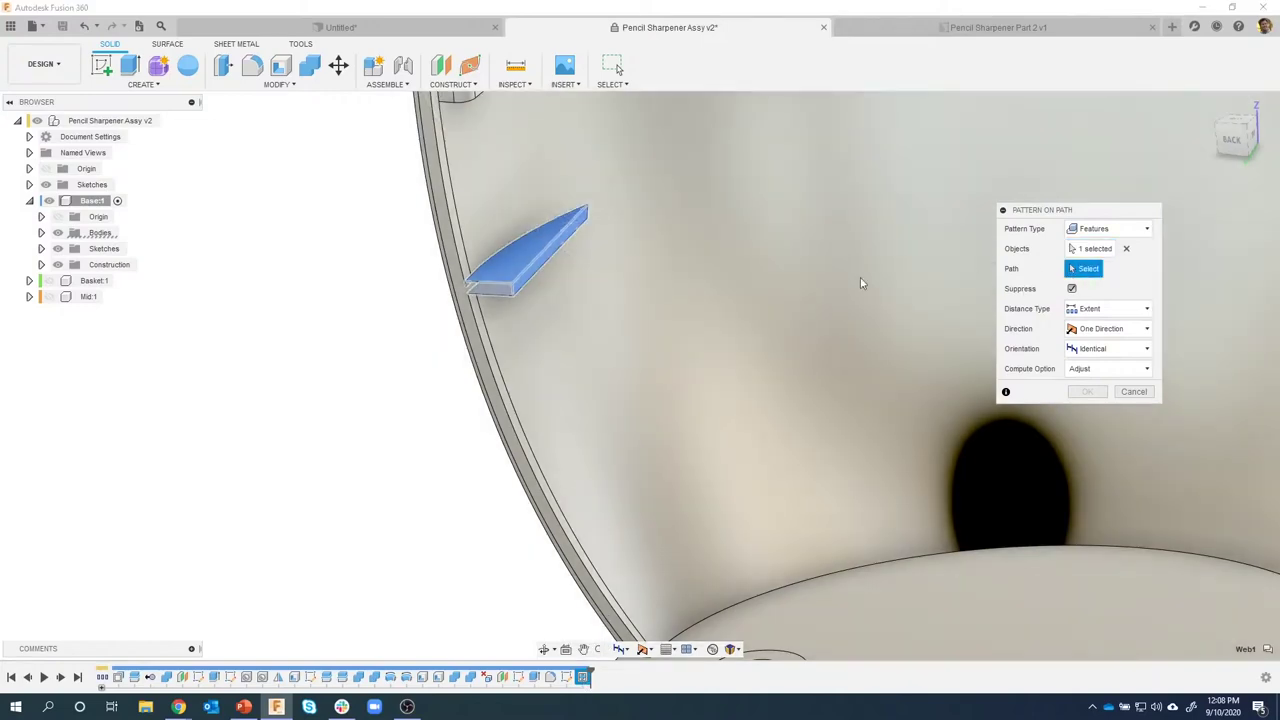
pyautogui.click(479, 322)
# Create the path pattern with three instances over a total extent of 0.3 in down the wall.
pyautogui.moveTo(478, 322); pyautogui.dragTo(564, 458)
pyautogui.keyDown('shift'); pyautogui.moveTo(564, 458); pyautogui.dragTo(552, 365, button='middle'); pyautogui.keyUp('shift')
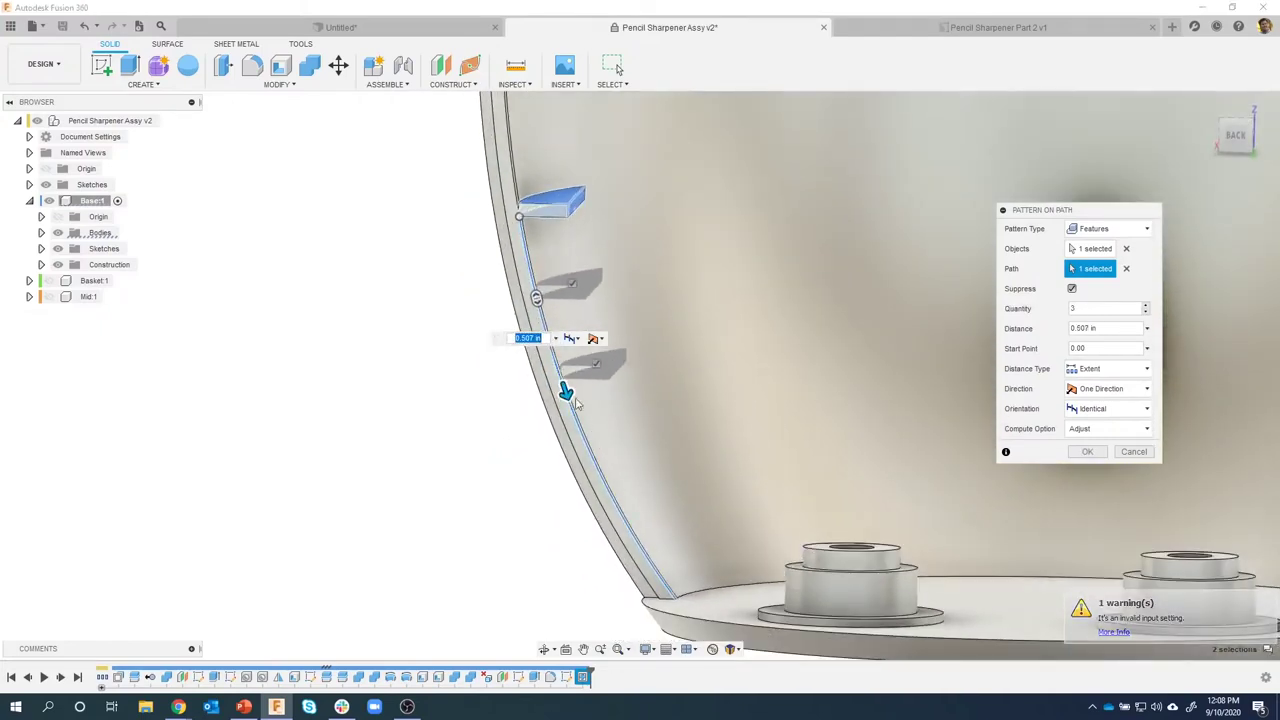
pyautogui.keyDown('shift'); pyautogui.moveTo(530, 201); pyautogui.dragTo(544, 192, button='middle'); pyautogui.keyUp('shift')
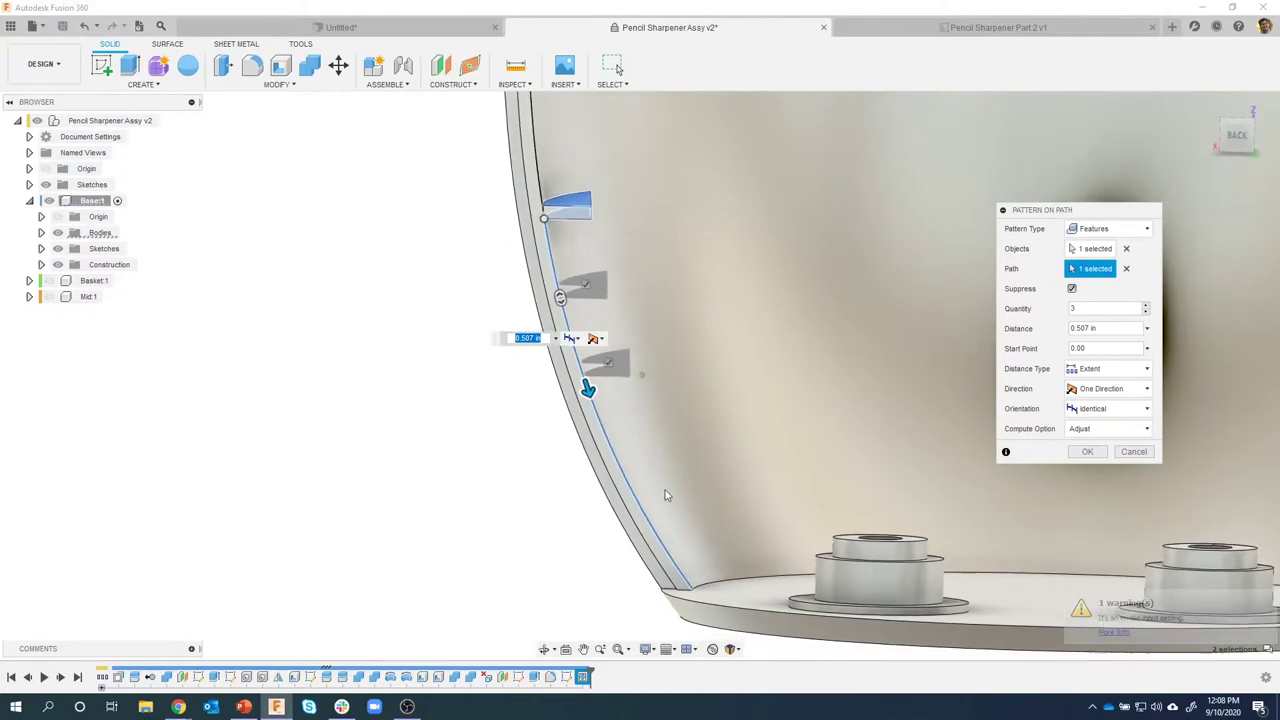
pyautogui.scroll(3, 630, 464)
pyautogui.keyDown('shift'); pyautogui.moveTo(626, 460); pyautogui.dragTo(684, 468, button='middle'); pyautogui.keyUp('shift')
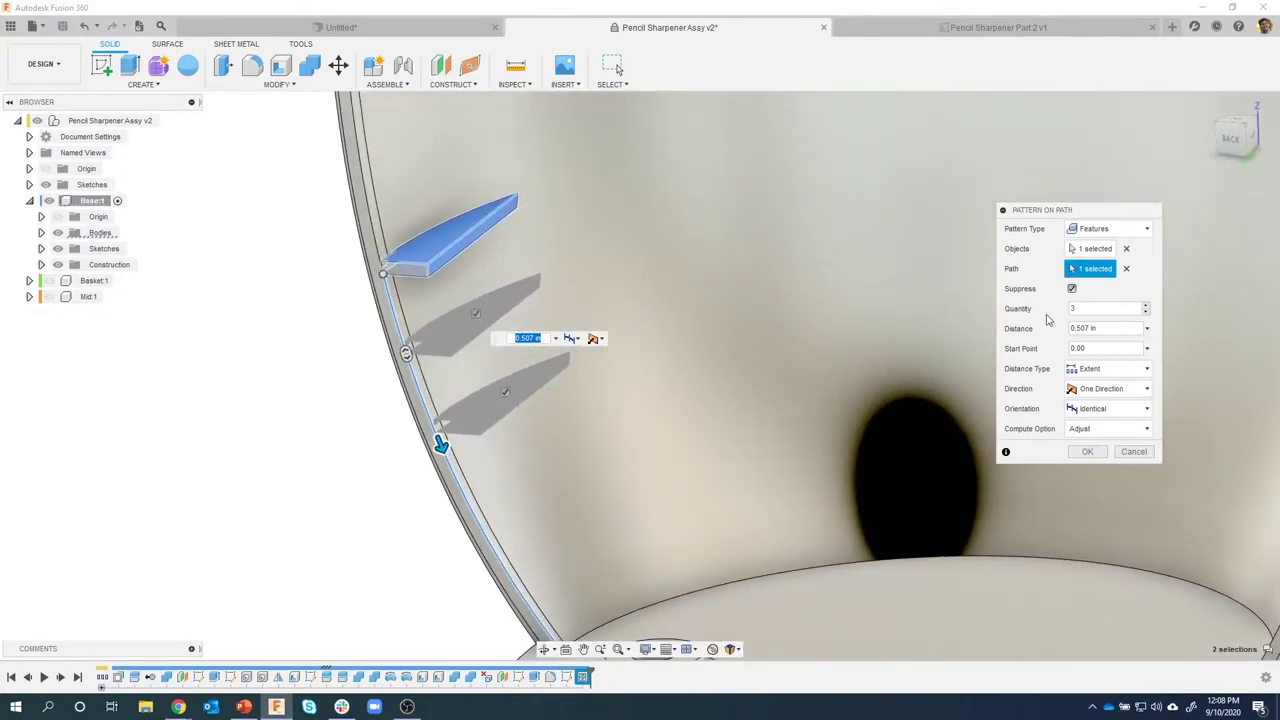
pyautogui.click(1113, 328)
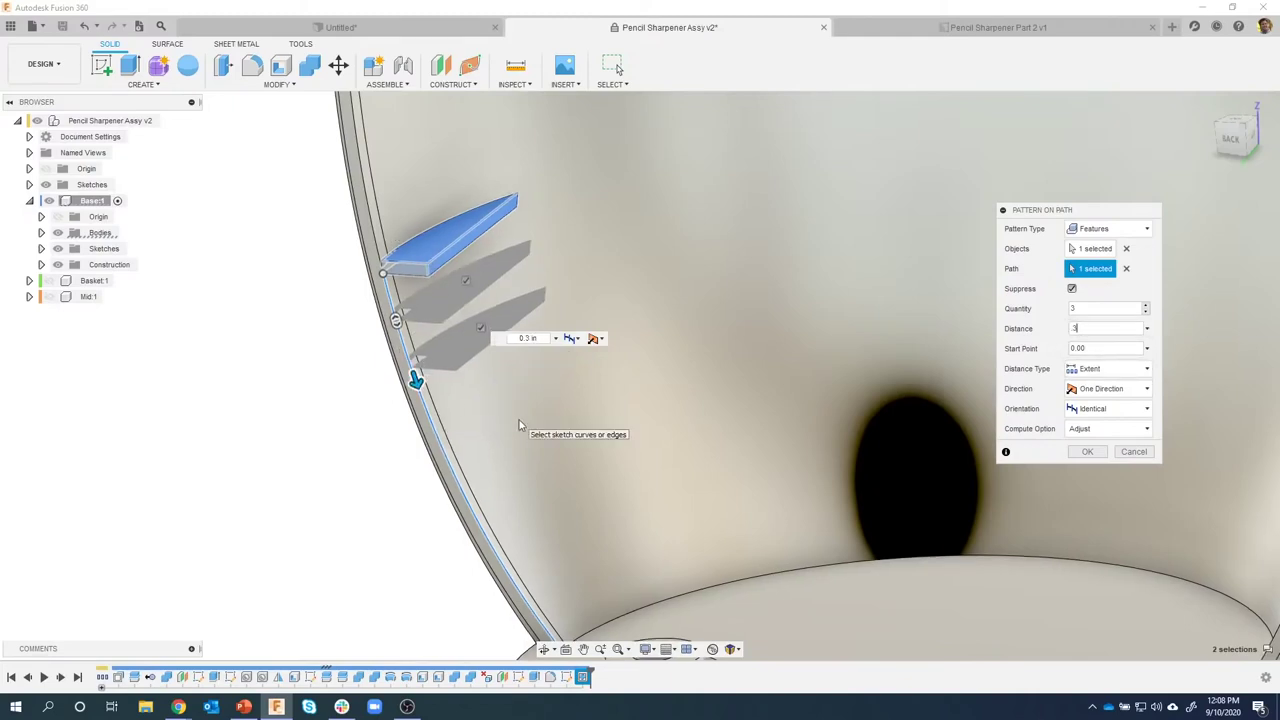
pyautogui.click(1086, 452)
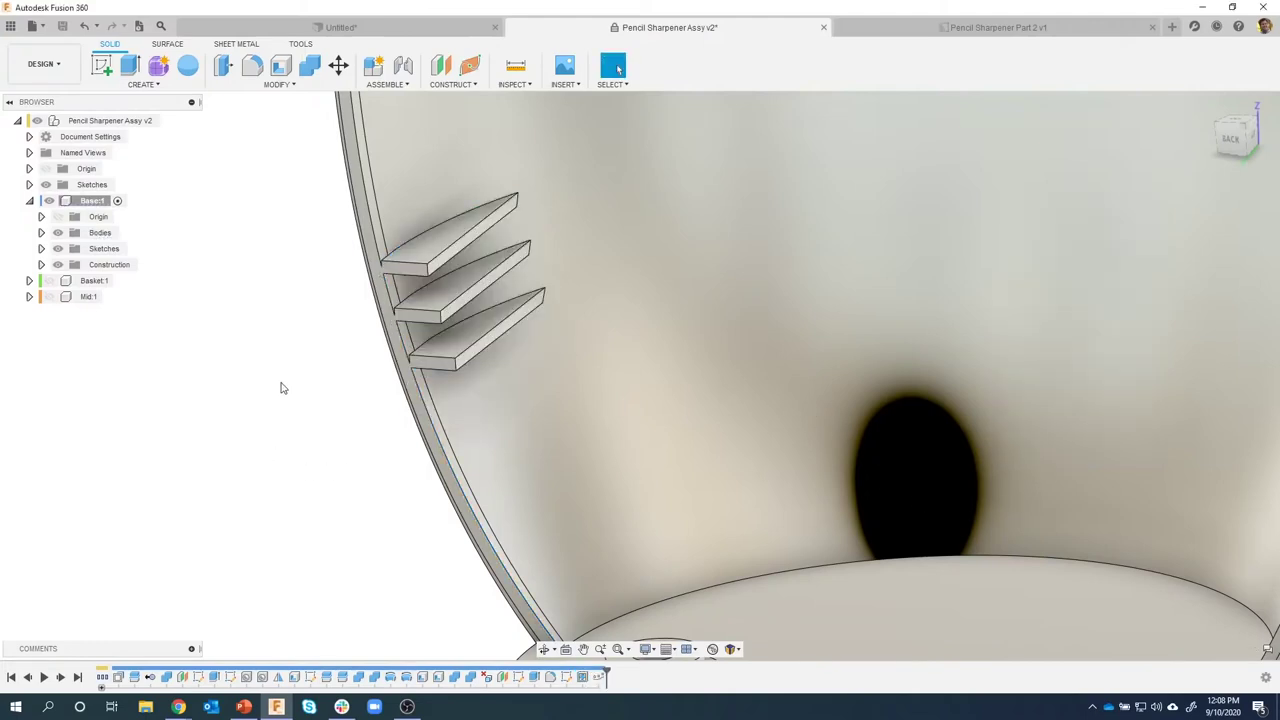
# Start Replace Face and choose the narrow face in the gap between the uppermost web and the wall as source.
pyautogui.scroll(5, 340, 260)
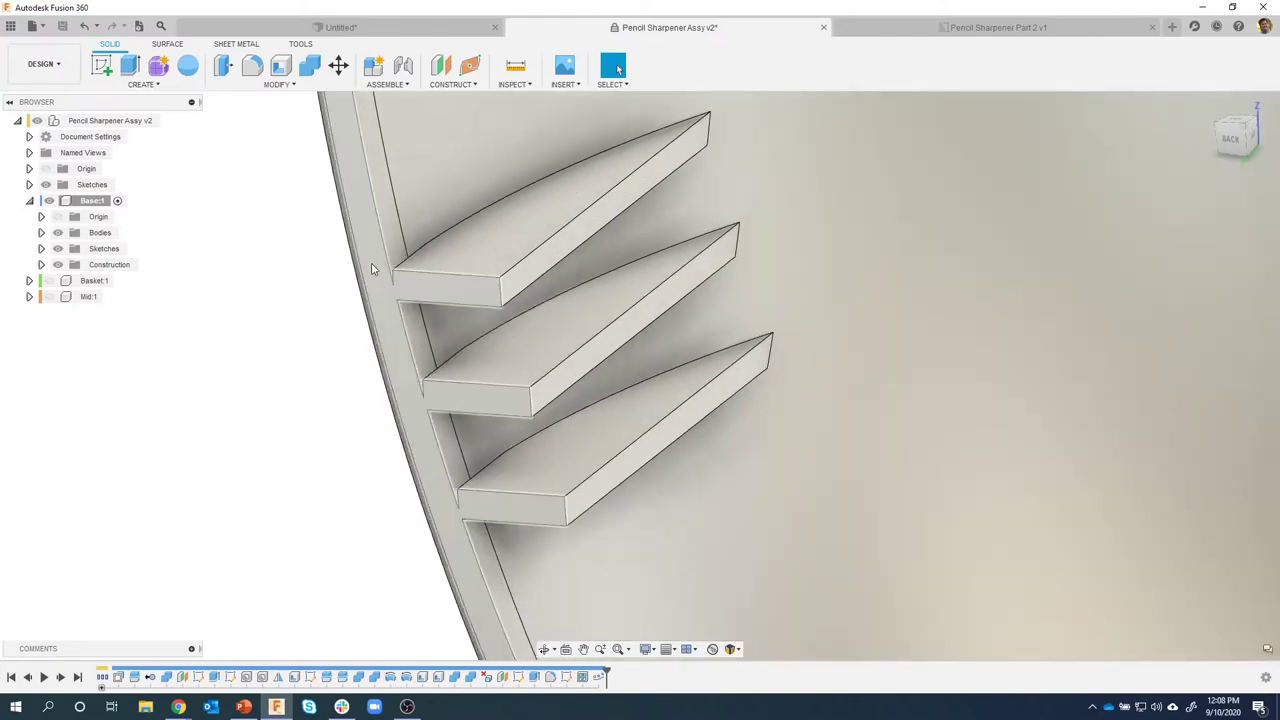
pyautogui.scroll(4, 395, 283)
pyautogui.scroll(3, 410, 278)
pyautogui.keyDown('shift'); pyautogui.moveTo(384, 313); pyautogui.dragTo(518, 289, button='middle'); pyautogui.keyUp('shift')
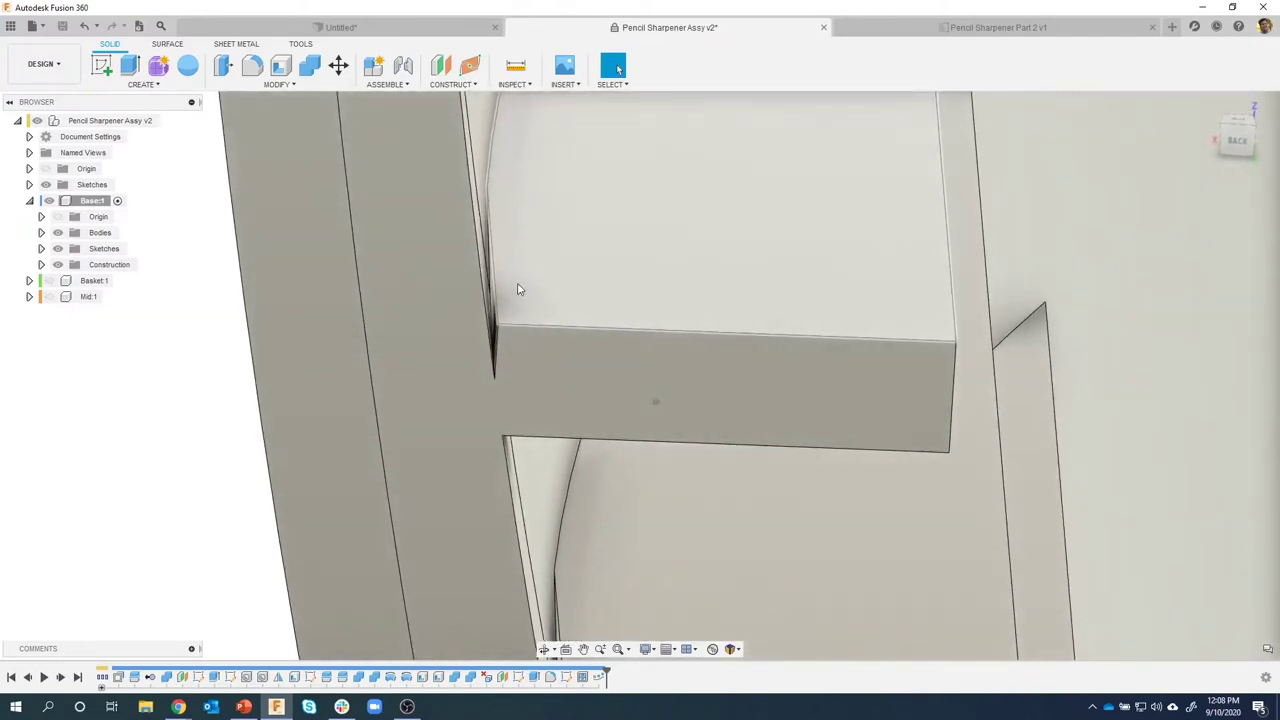
pyautogui.scroll(2, 518, 289)
pyautogui.click(279, 87)
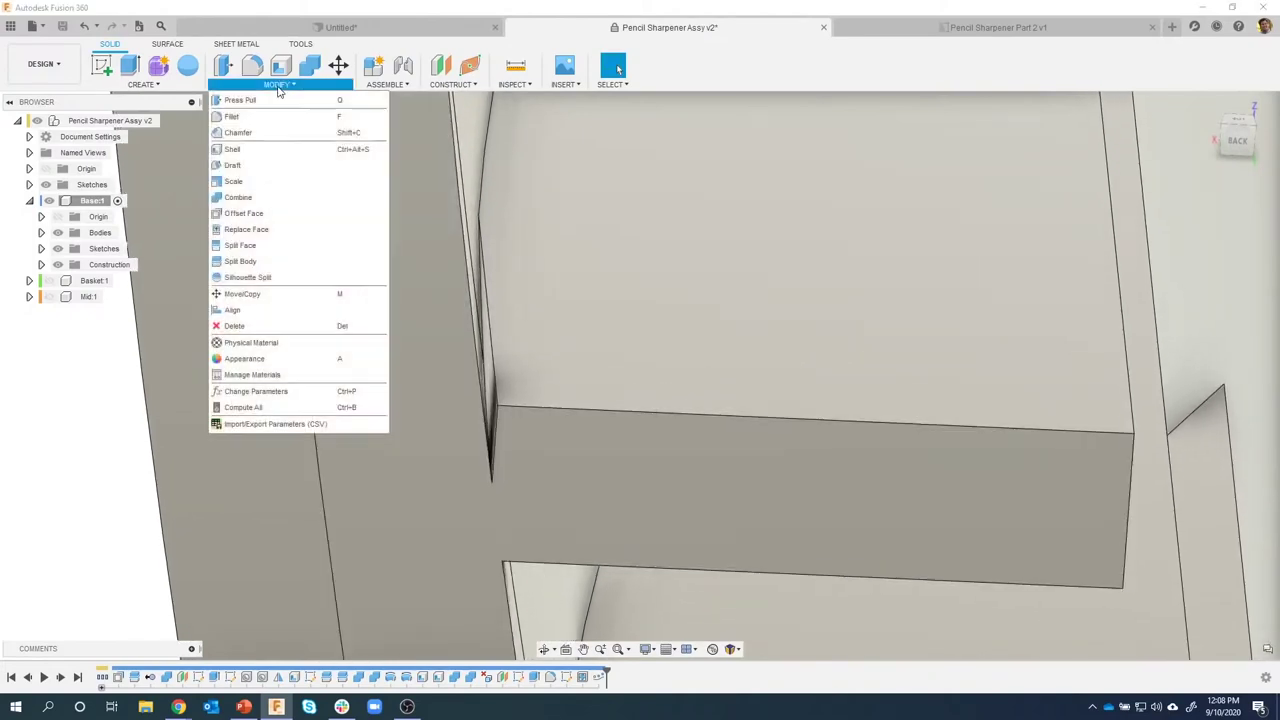
pyautogui.click(270, 229)
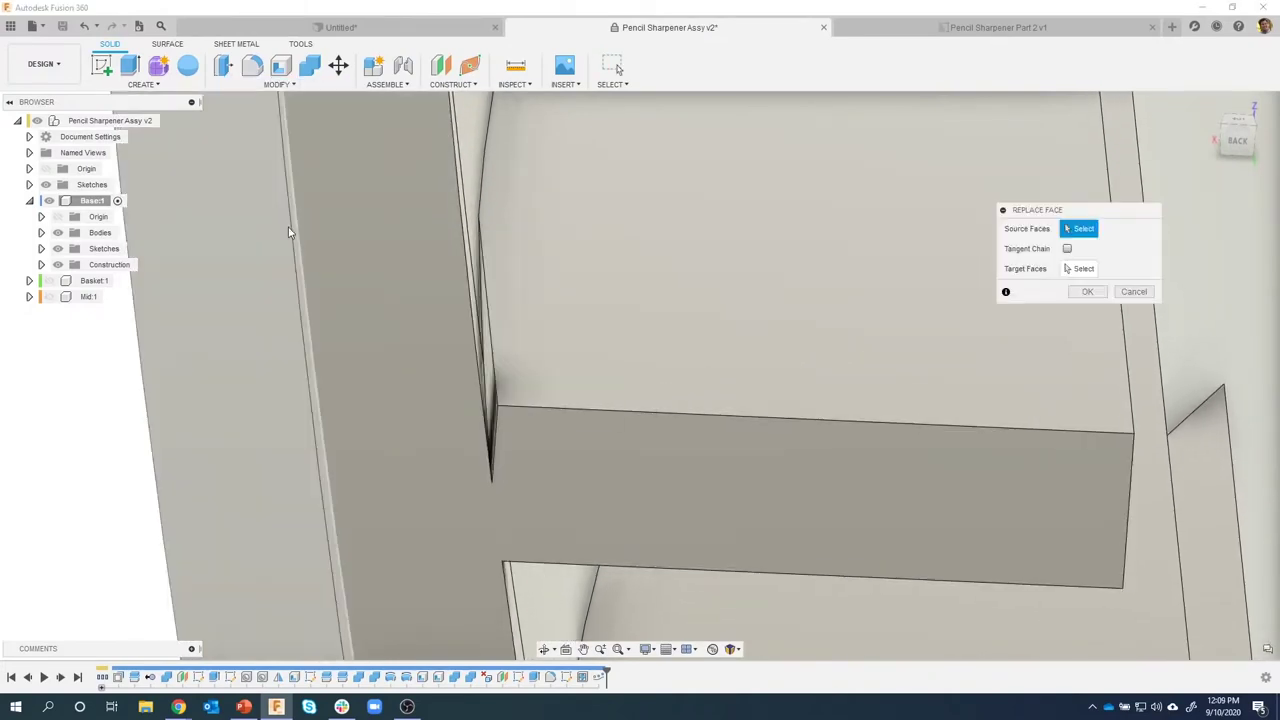
pyautogui.keyDown('shift'); pyautogui.moveTo(515, 280); pyautogui.dragTo(516, 259, button='middle'); pyautogui.keyUp('shift')
pyautogui.click(491, 297)
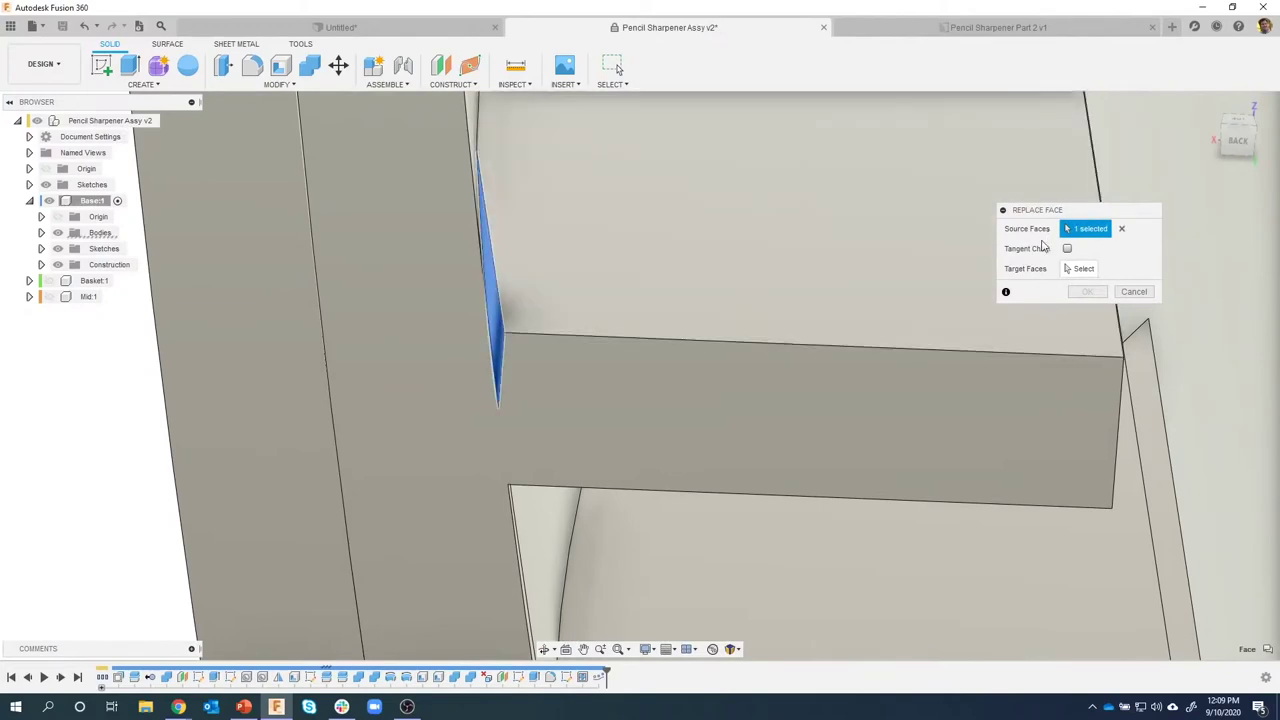
# Add the narrow gap faces at the middle and lowest webs to the Replace Face source selection.
pyautogui.scroll(-7, 857, 329)
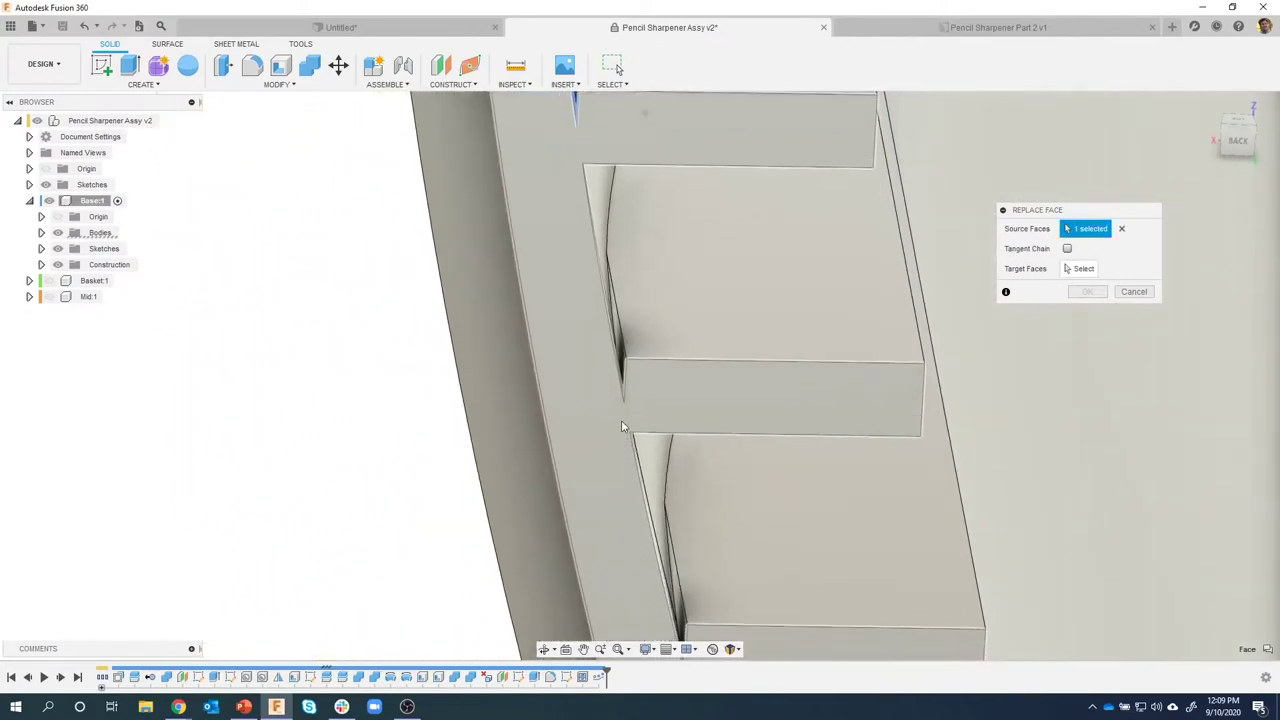
pyautogui.click(619, 352)
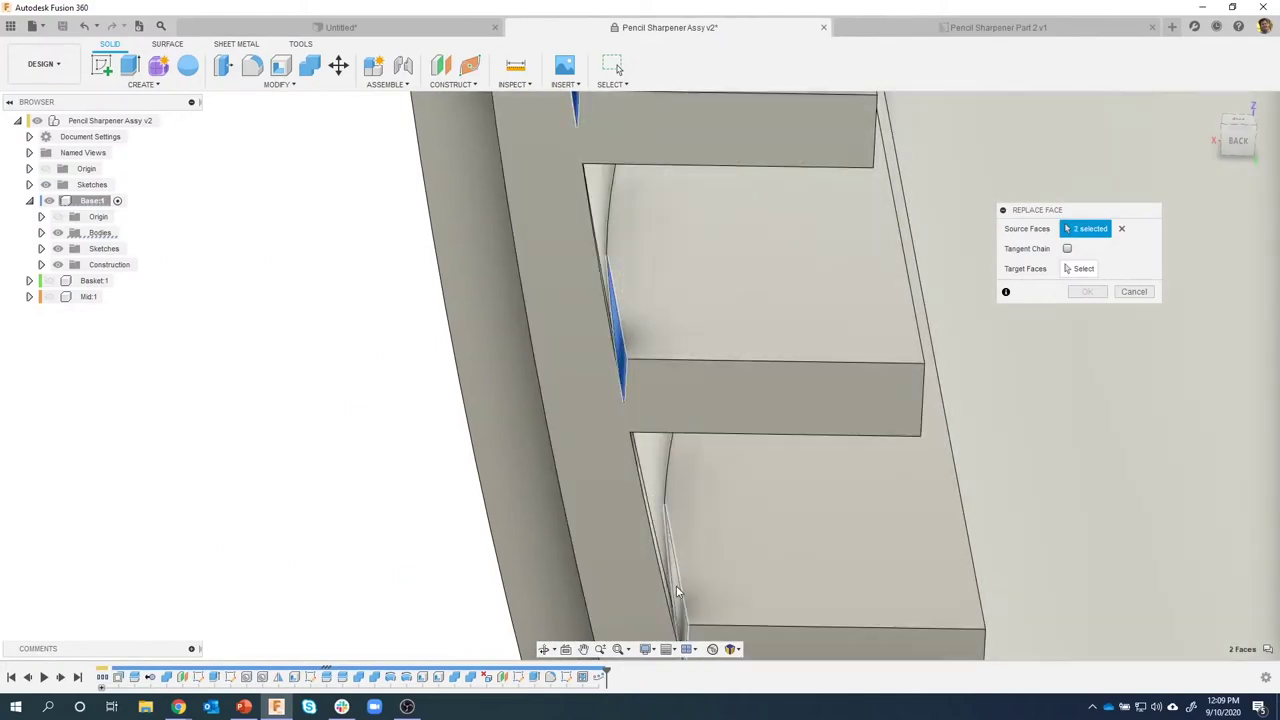
pyautogui.click(678, 588)
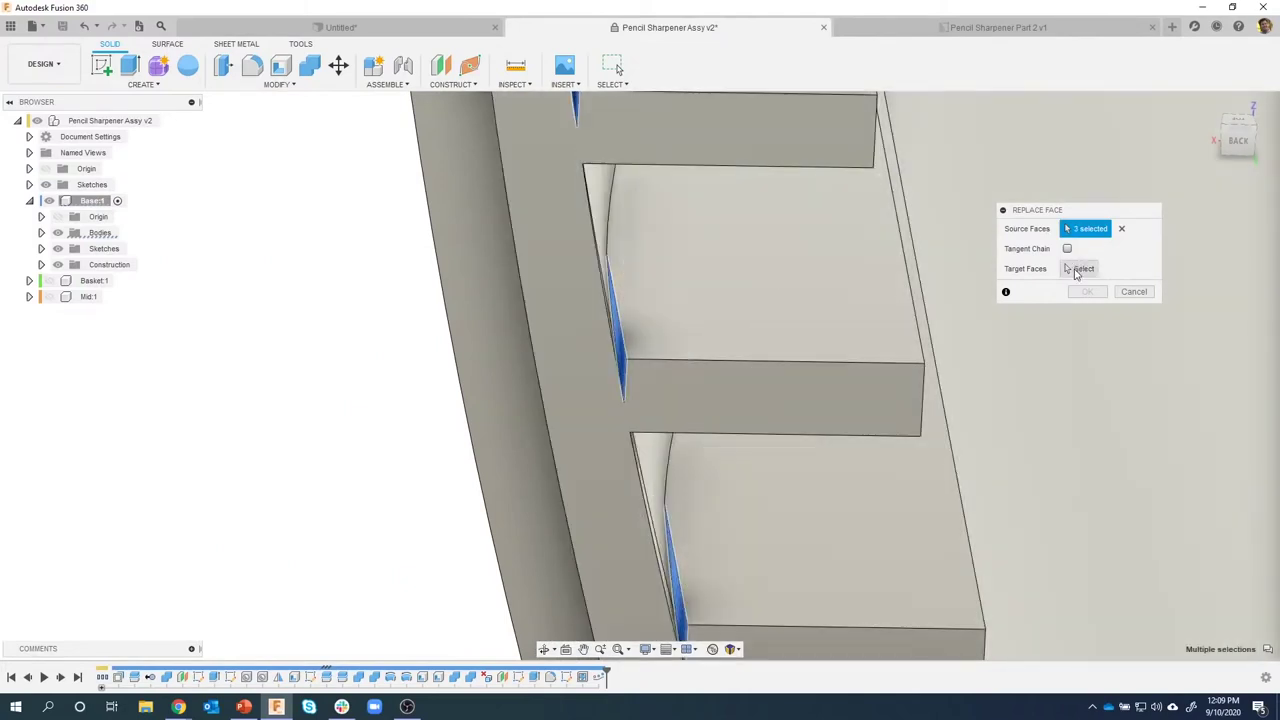
# Choose the base's curved inner wall as the target face and complete the Replace Face.
pyautogui.click(1080, 268)
pyautogui.keyDown('shift'); pyautogui.moveTo(742, 274); pyautogui.dragTo(587, 222, button='middle'); pyautogui.keyUp('shift')
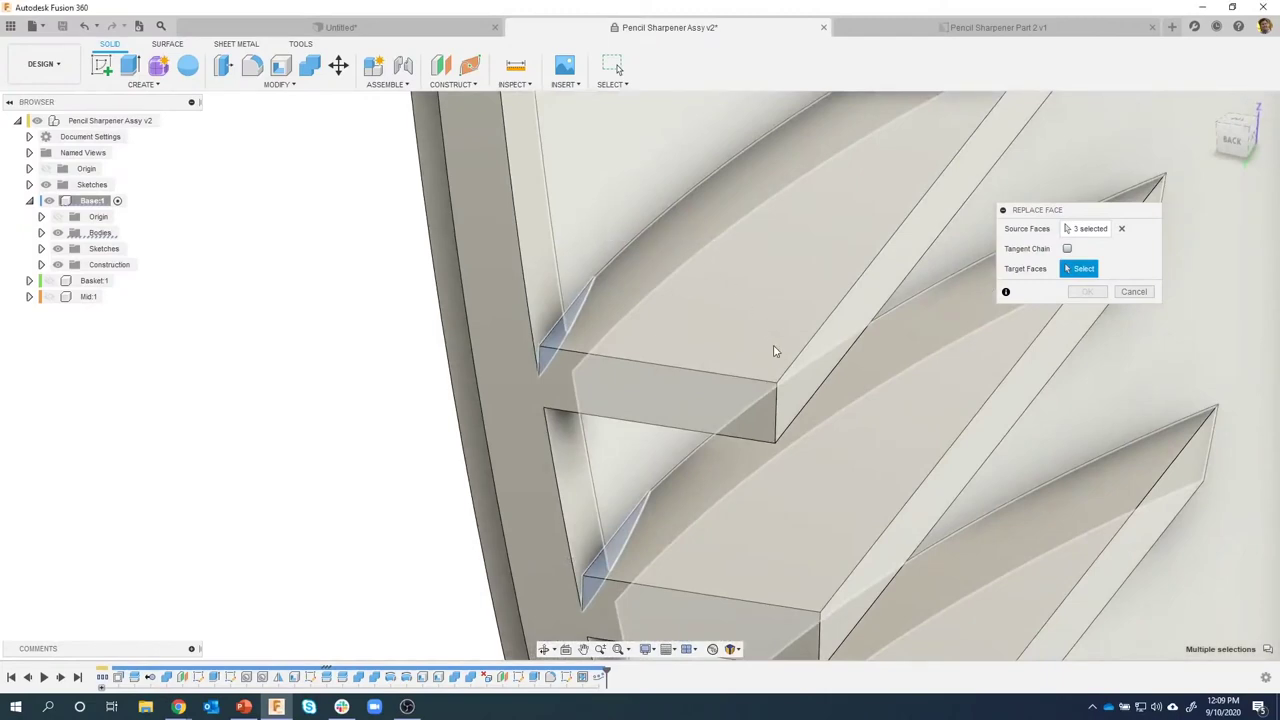
pyautogui.click(710, 313)
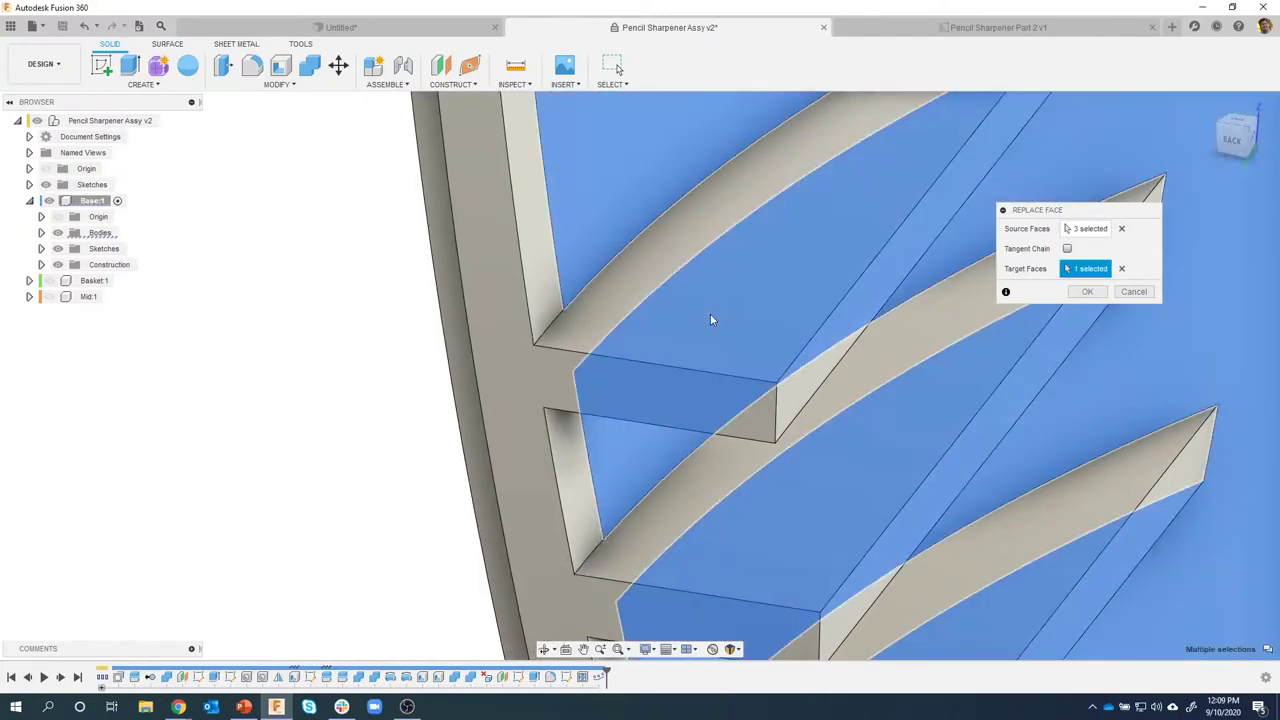
pyautogui.moveTo(710, 313)
pyautogui.keyDown('shift'); pyautogui.mouseDown(button='middle')
pyautogui.moveTo(565, 309)
pyautogui.moveTo(512, 392)
pyautogui.moveTo(726, 314)
pyautogui.moveTo(714, 312)
pyautogui.mouseUp(button='middle'); pyautogui.keyUp('shift')
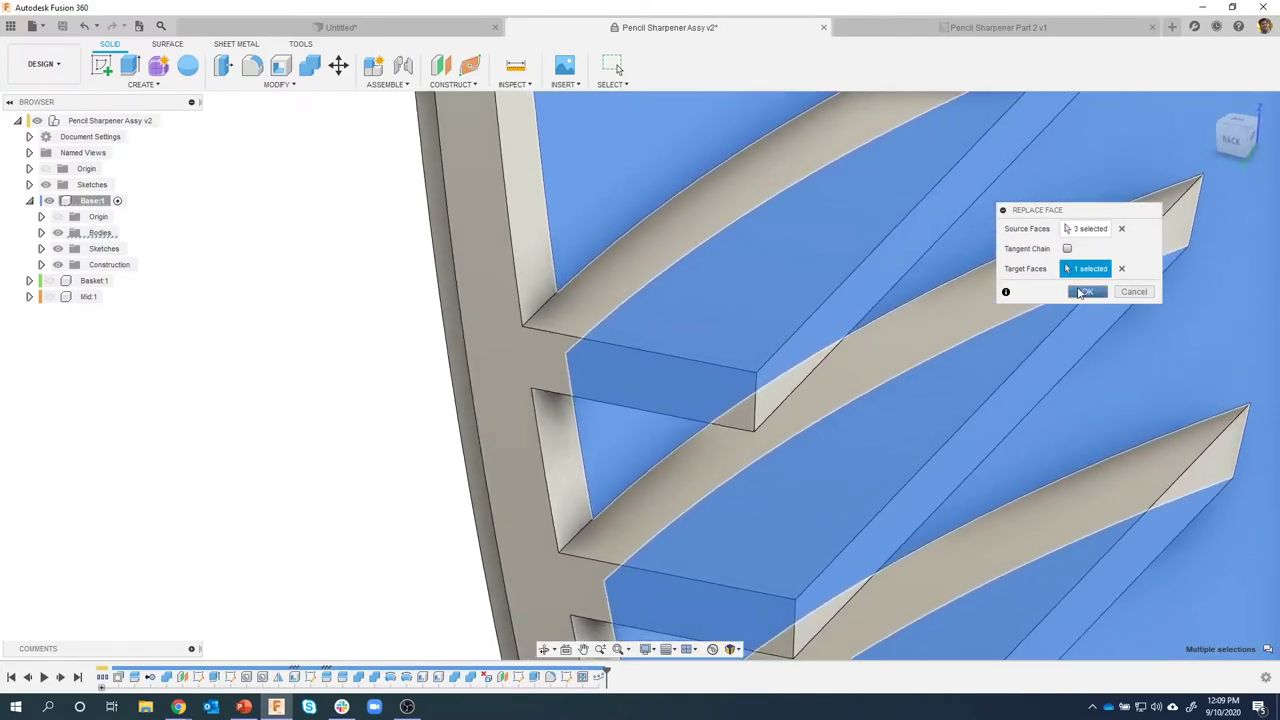
pyautogui.click(1085, 292)
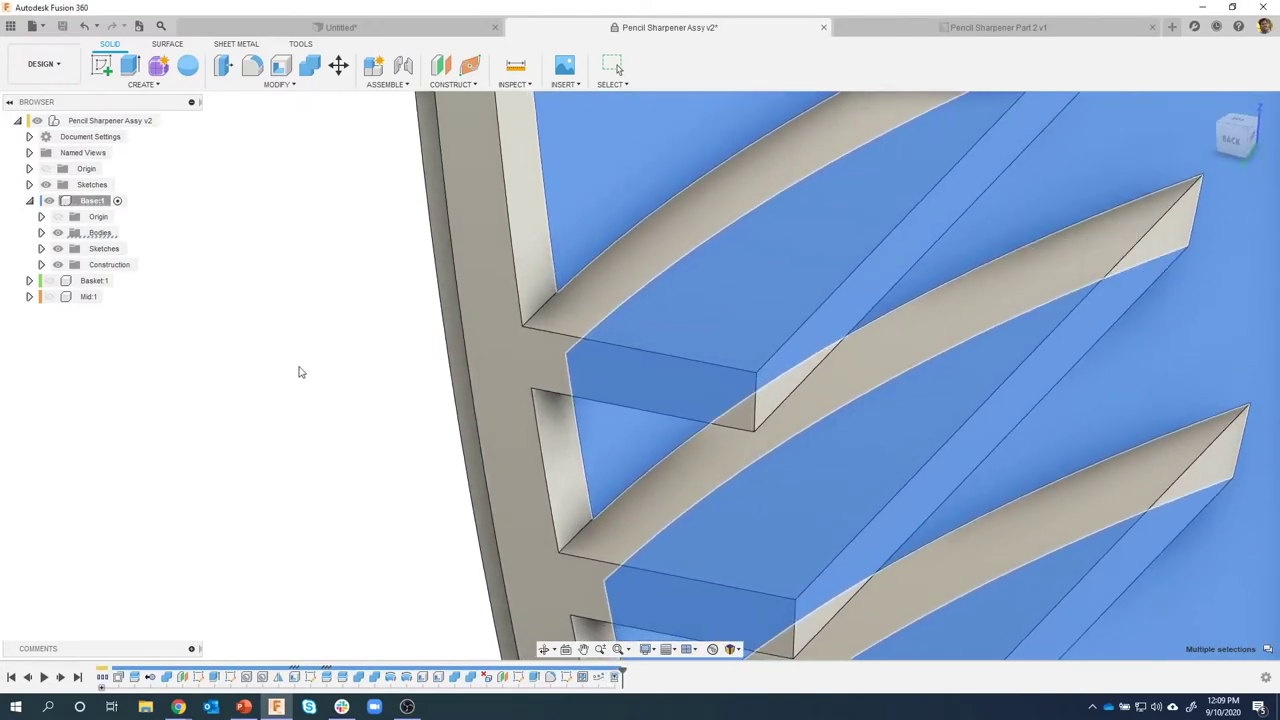
pyautogui.press('Escape')
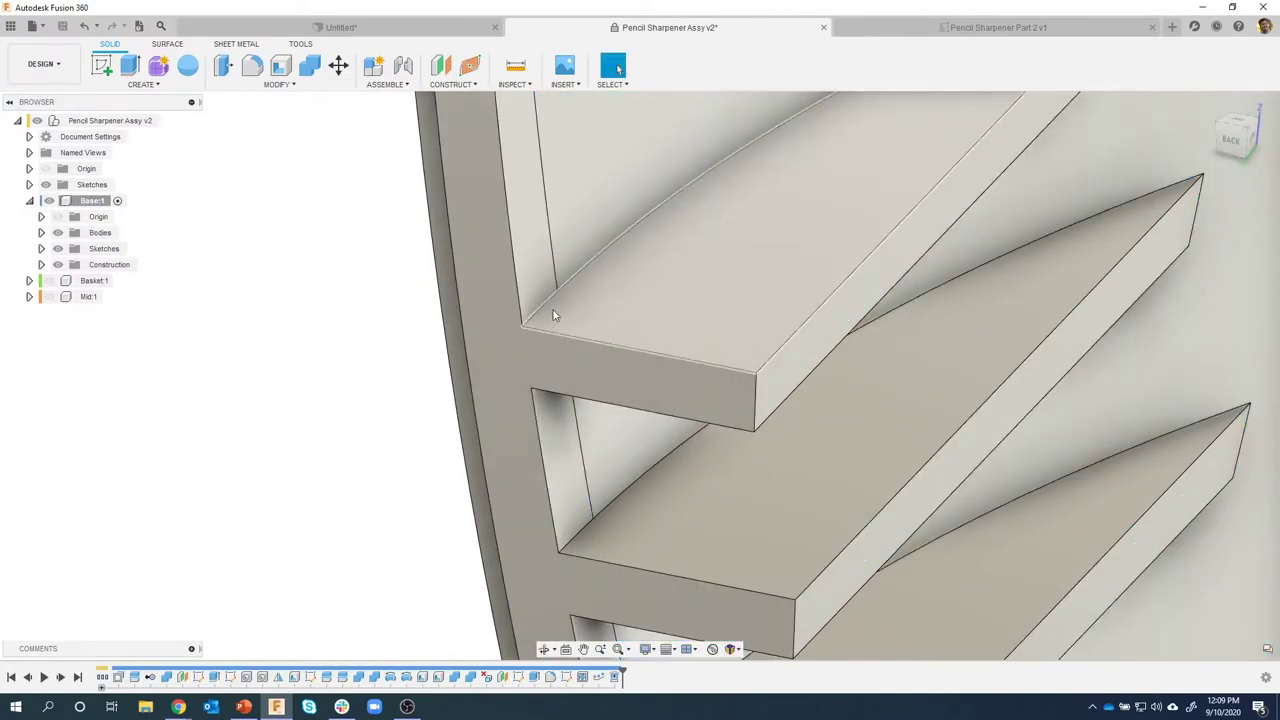
# Examine the closed gaps and the single end face shared by the wall edge and the three webs.
pyautogui.keyDown('shift'); pyautogui.moveTo(577, 545); pyautogui.dragTo(632, 557, button='middle'); pyautogui.keyUp('shift')
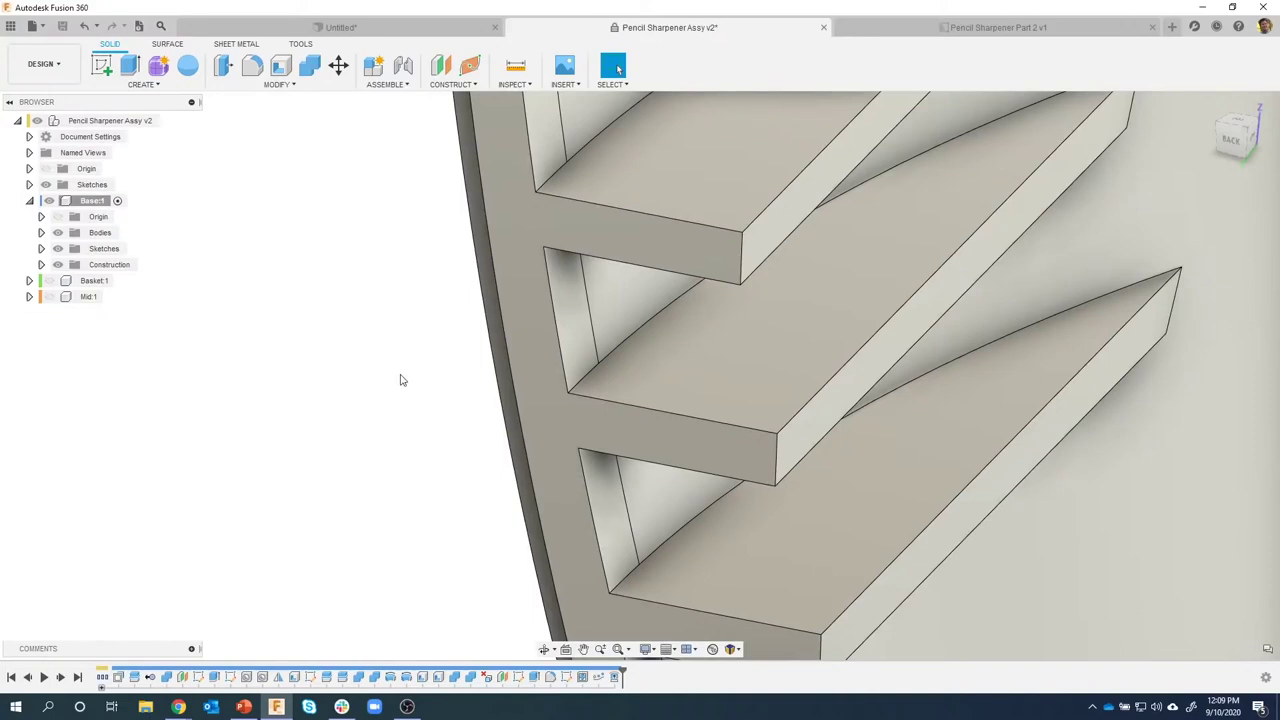
pyautogui.scroll(-3, 400, 377)
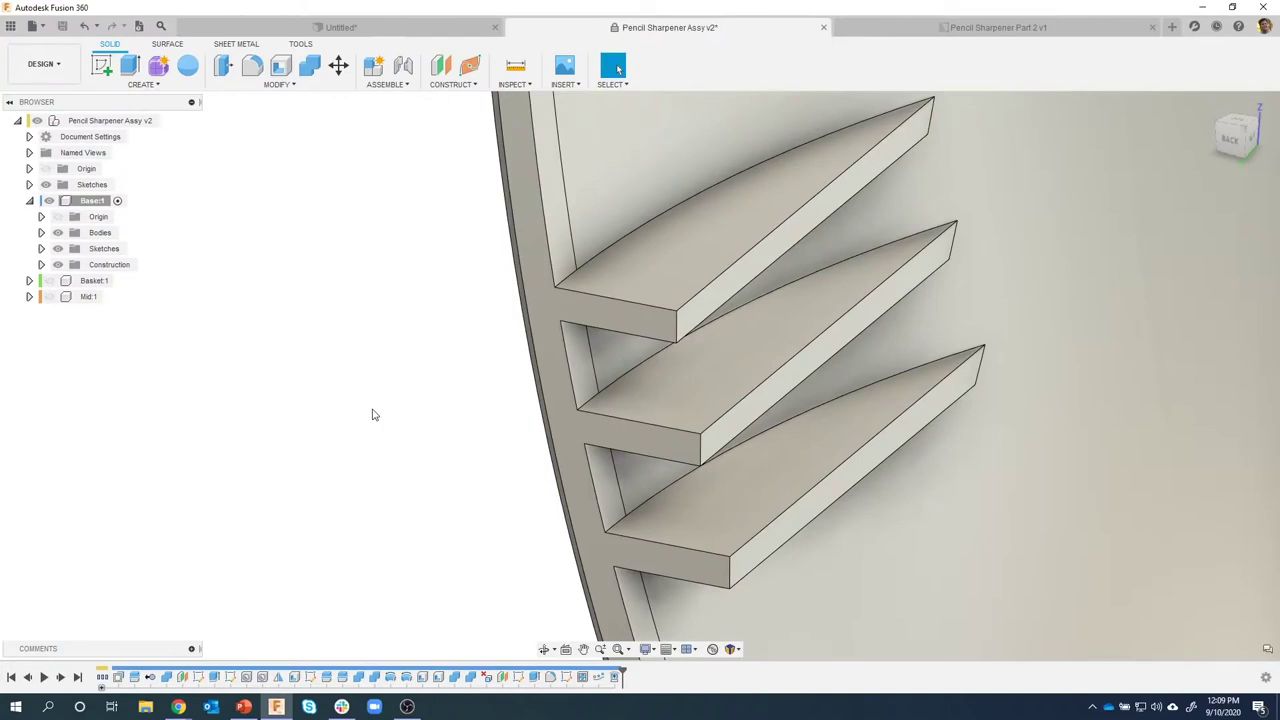
pyautogui.moveTo(540, 262)
pyautogui.keyDown('shift'); pyautogui.mouseDown(button='middle')
pyautogui.moveTo(586, 271)
pyautogui.moveTo(585, 291)
pyautogui.moveTo(545, 287)
pyautogui.mouseUp(button='middle'); pyautogui.keyUp('shift')
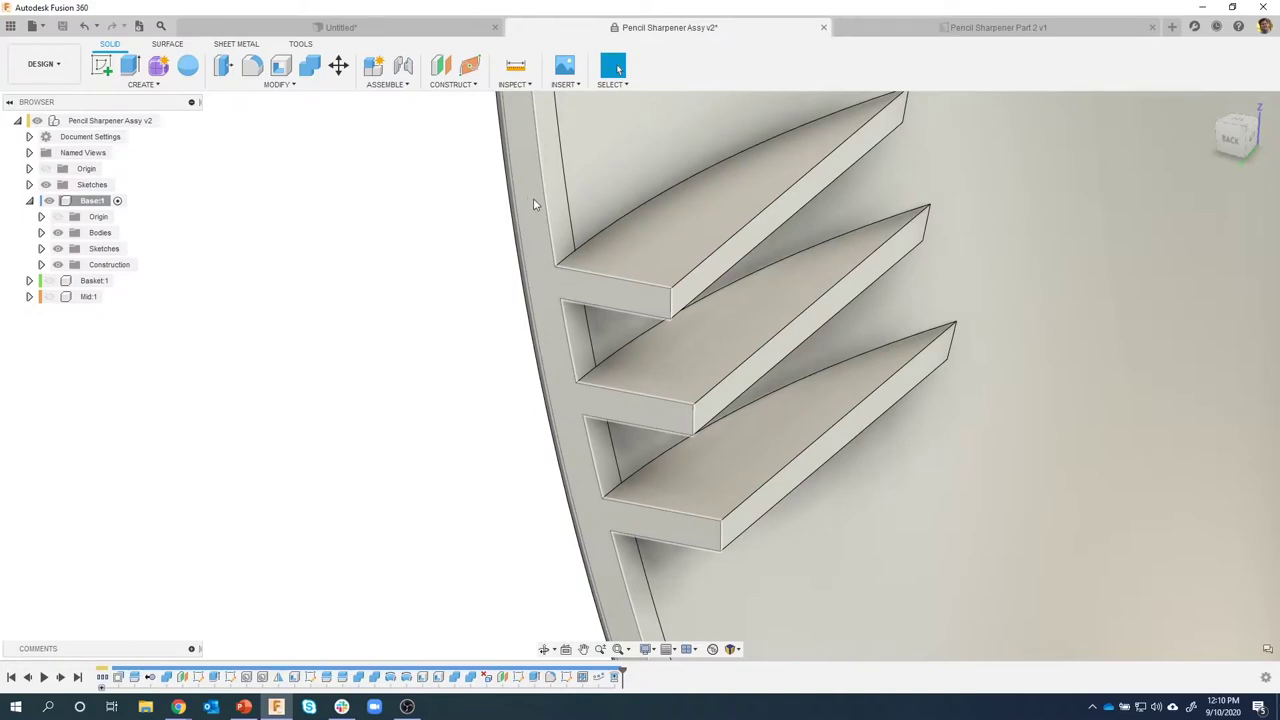
pyautogui.click(570, 289)
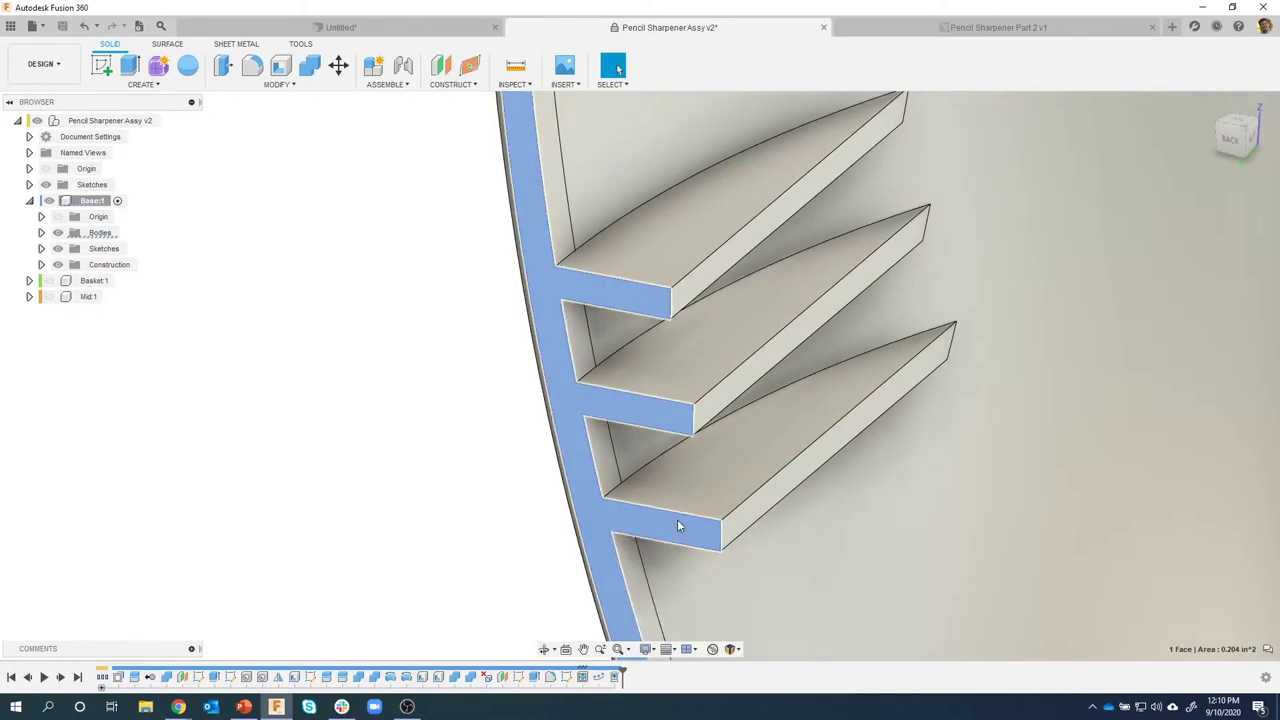
pyautogui.click(472, 494)
pyautogui.click(573, 407)
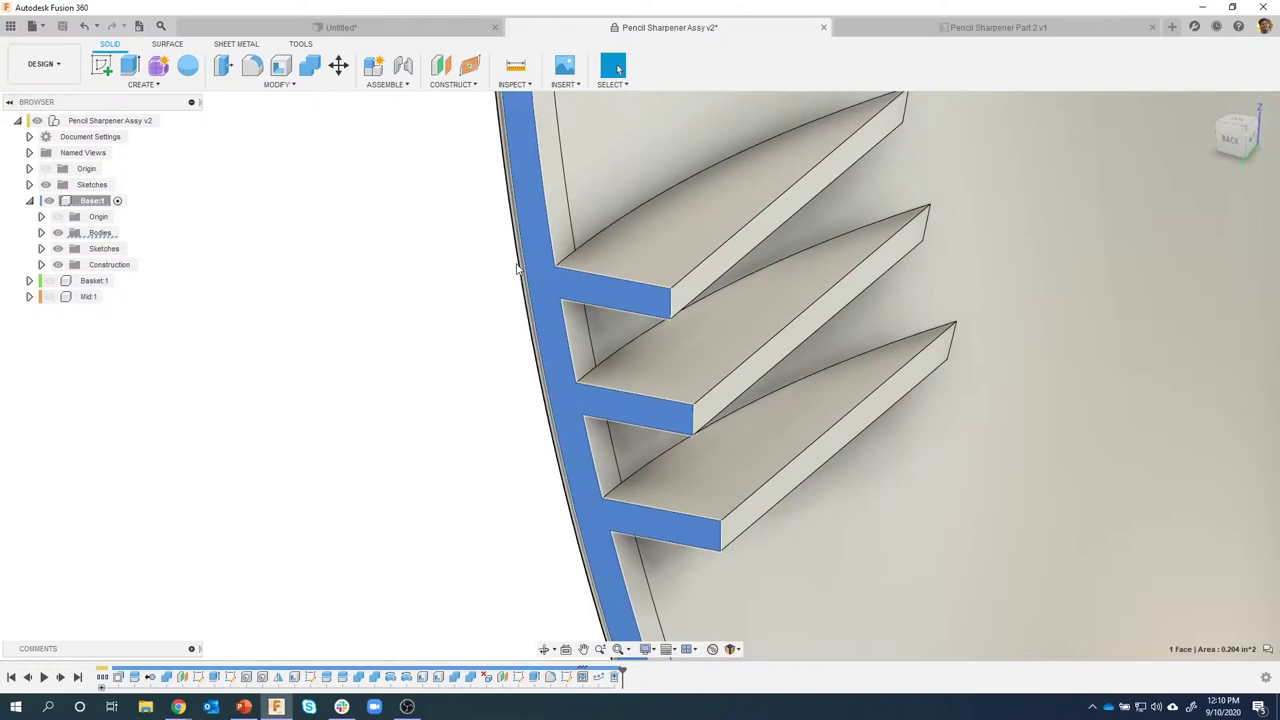
pyautogui.click(459, 277)
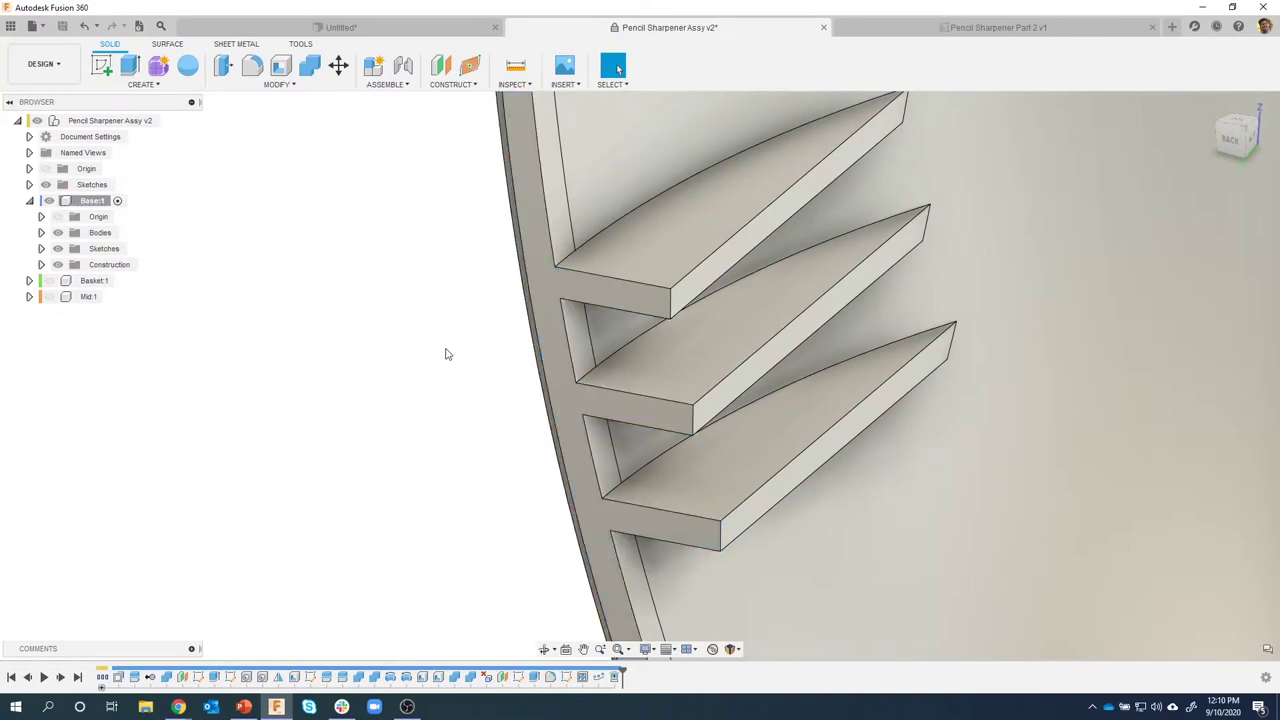
# Start Split Face on the shared end face, with splitting tool extension off and the uppermost web's top face as the splitting tool.
pyautogui.click(270, 85)
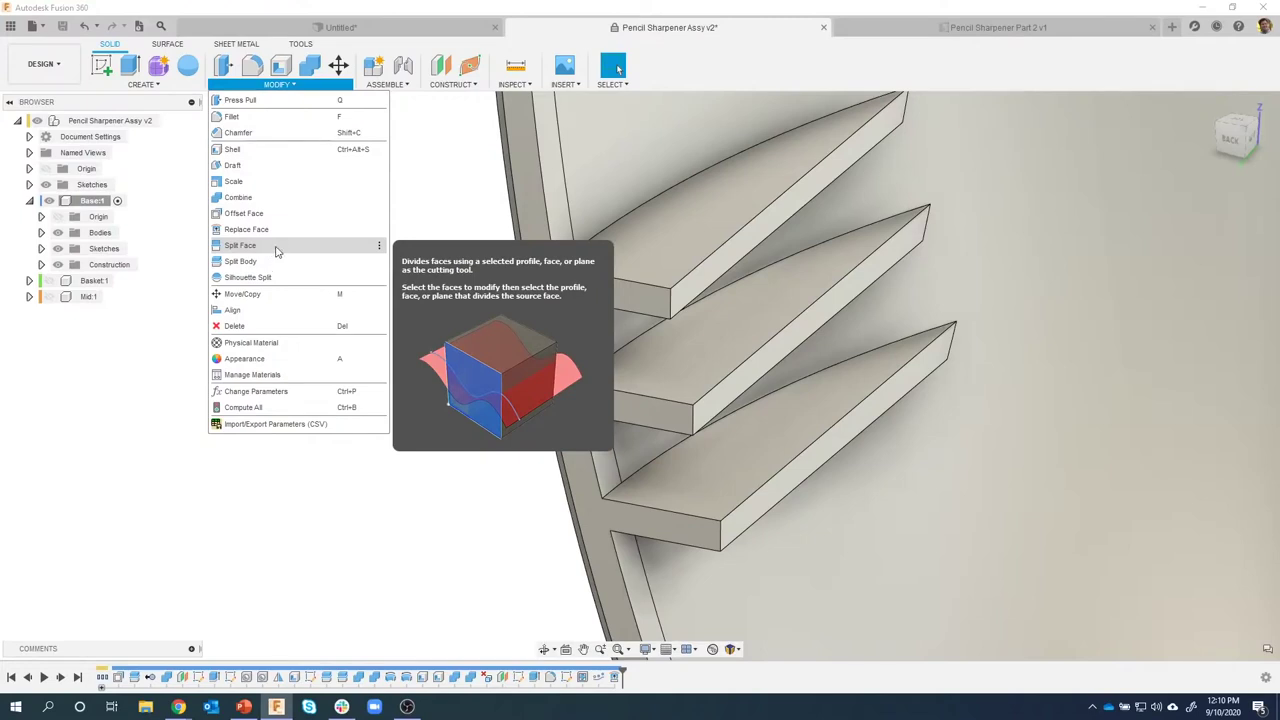
pyautogui.click(278, 248)
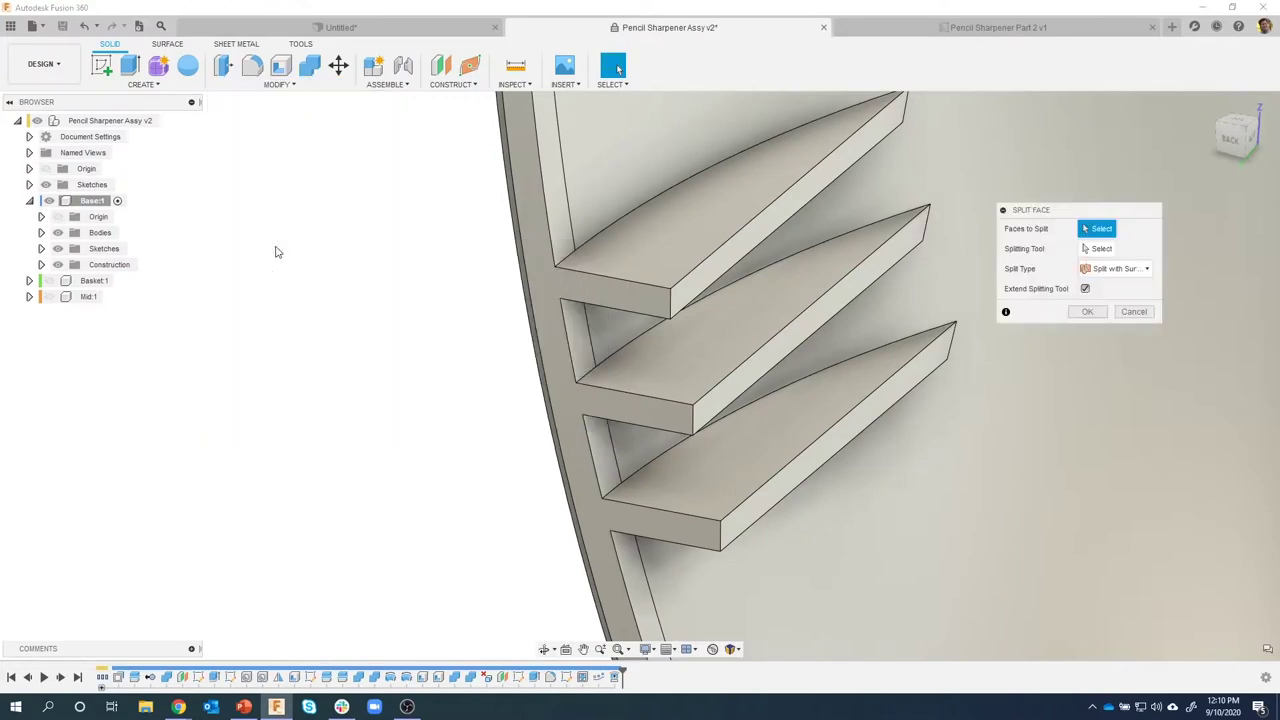
pyautogui.click(531, 227)
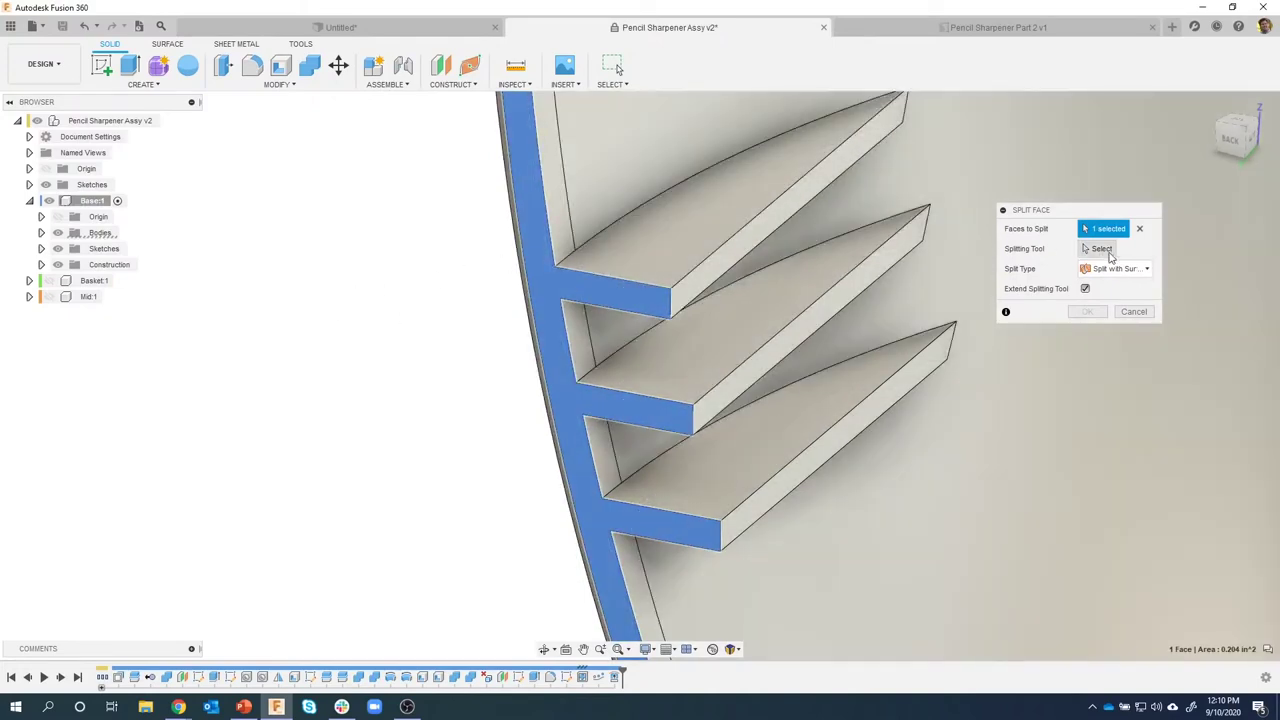
pyautogui.click(1100, 249)
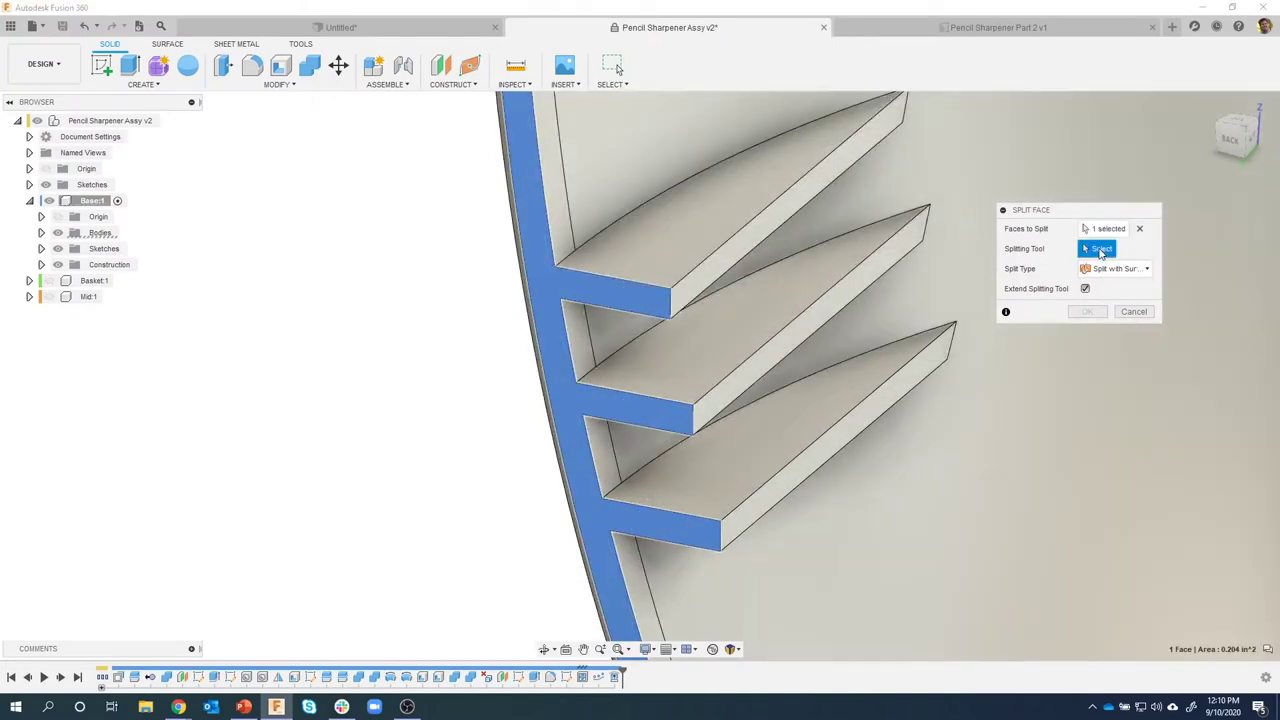
pyautogui.click(1085, 288)
pyautogui.click(646, 240)
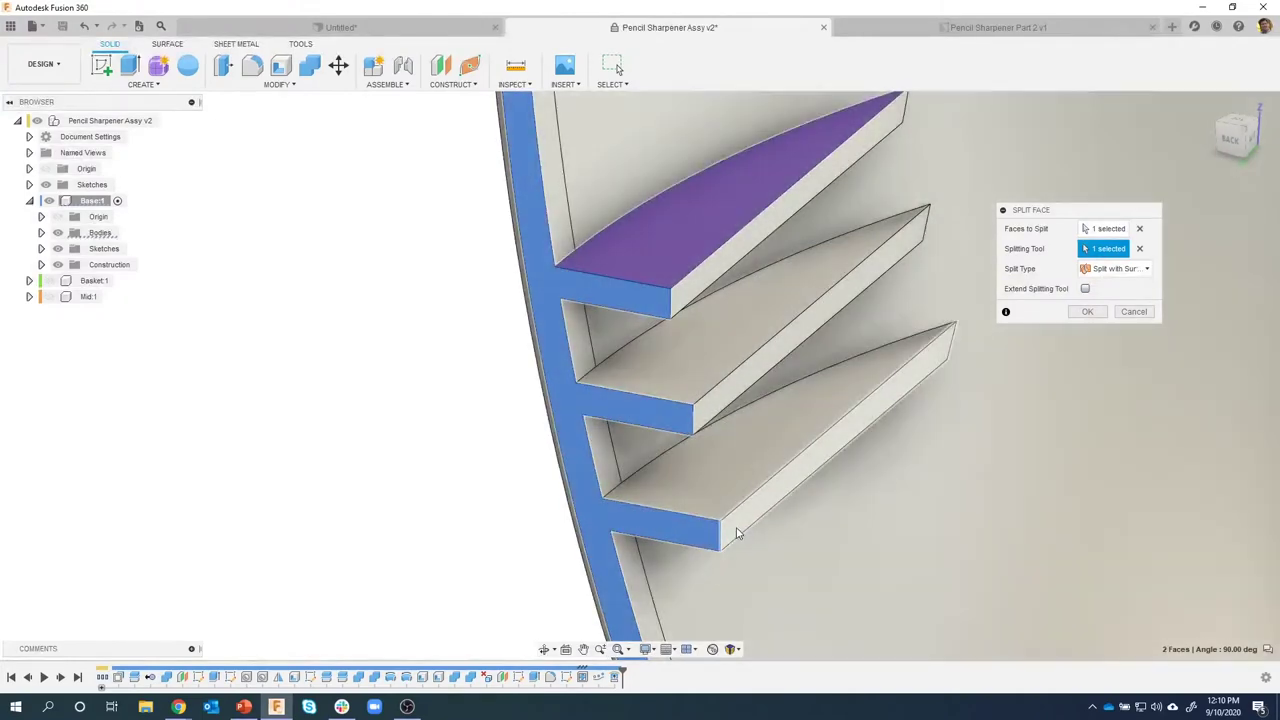
# Add the lowest web's underside as second splitting tool, enable Extend Splitting Tool and complete the face split.
pyautogui.click(737, 533)
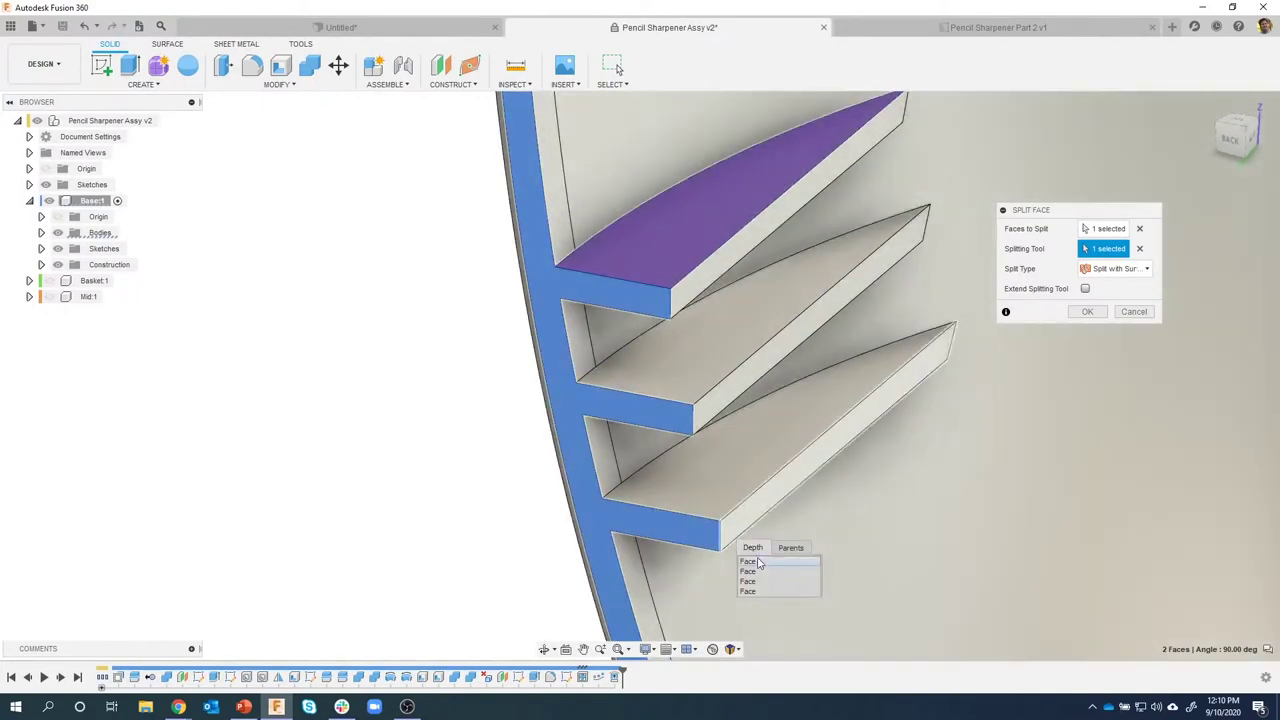
pyautogui.click(757, 573)
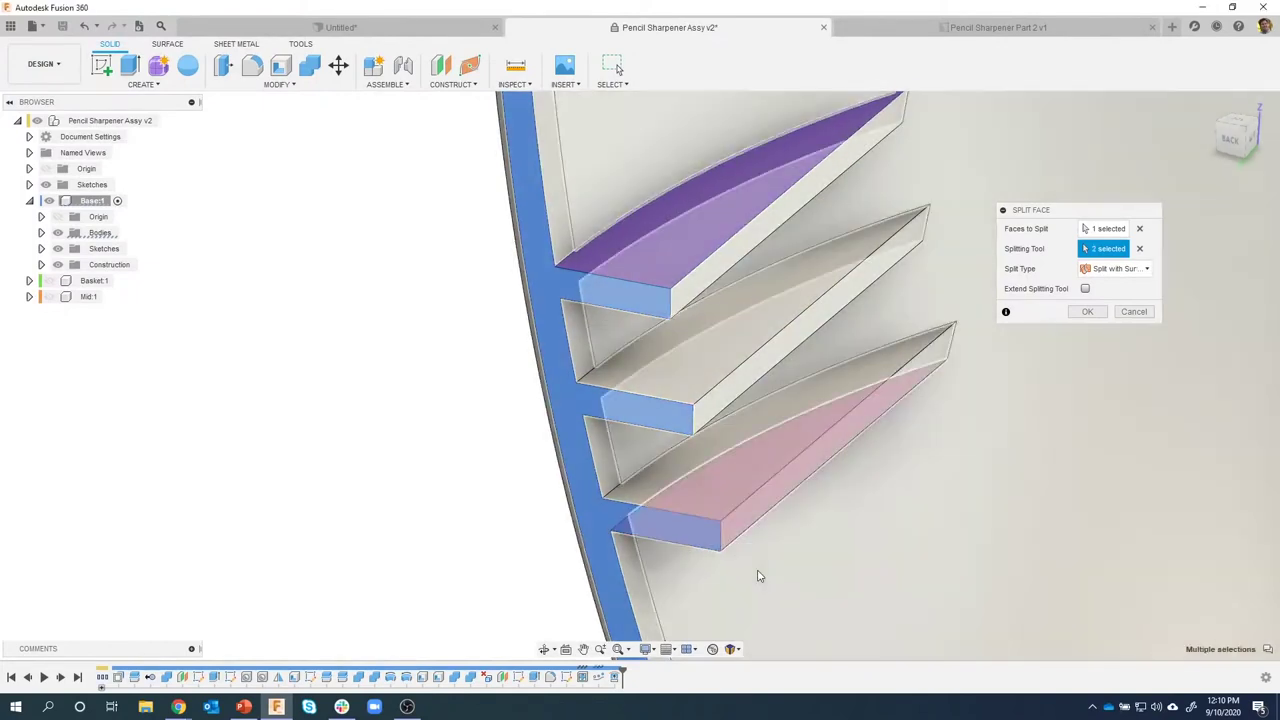
pyautogui.keyDown('shift'); pyautogui.moveTo(311, 502); pyautogui.dragTo(659, 231, button='middle'); pyautogui.keyUp('shift')
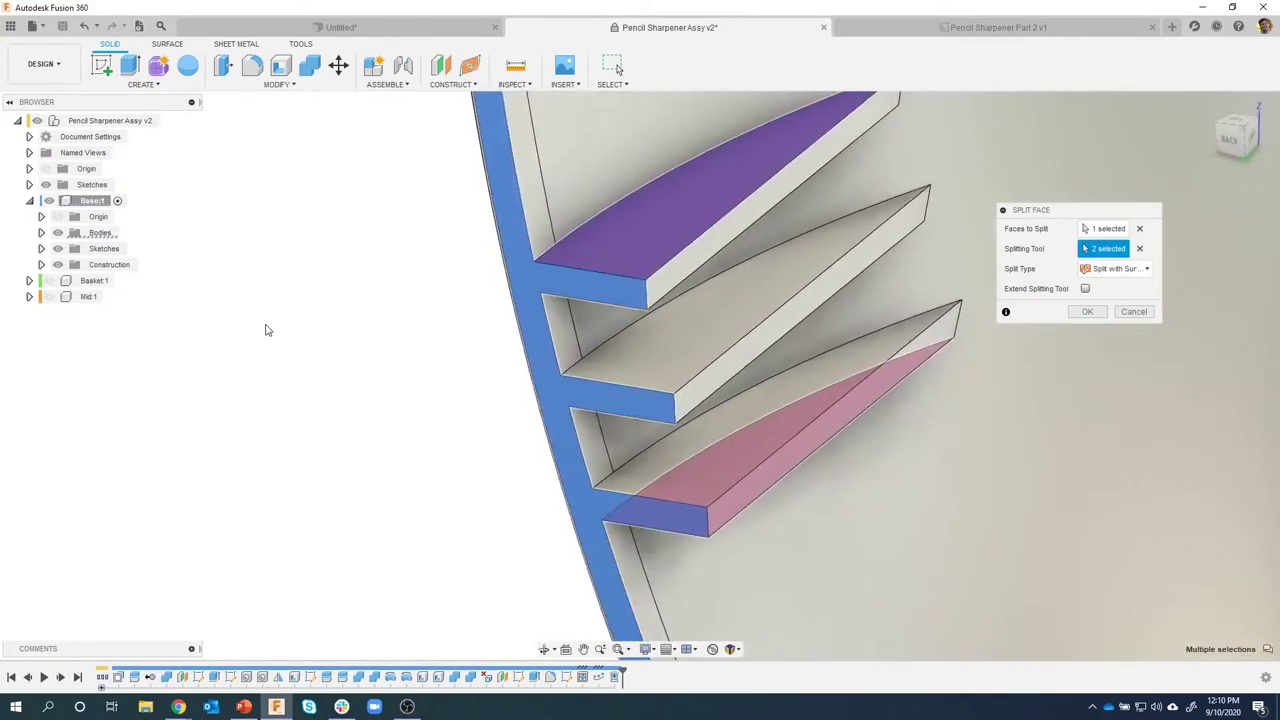
pyautogui.keyDown('shift'); pyautogui.moveTo(267, 330); pyautogui.dragTo(314, 319, button='middle'); pyautogui.keyUp('shift')
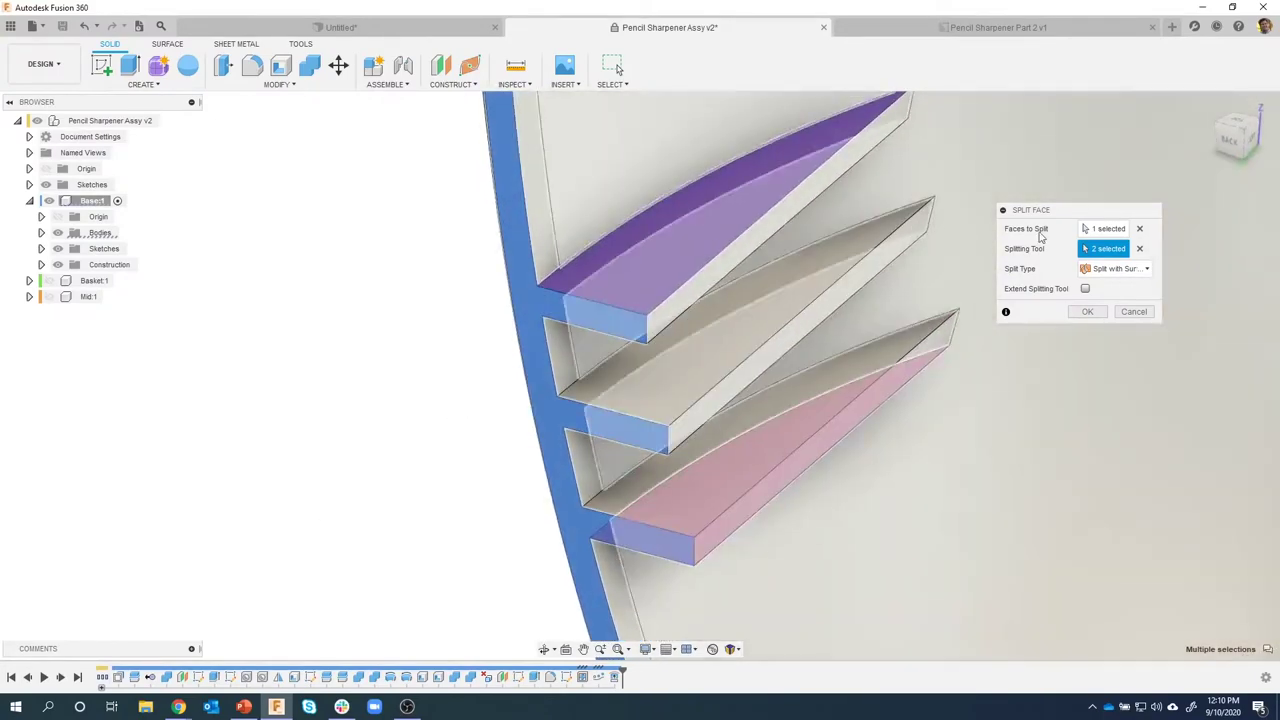
pyautogui.click(1085, 289)
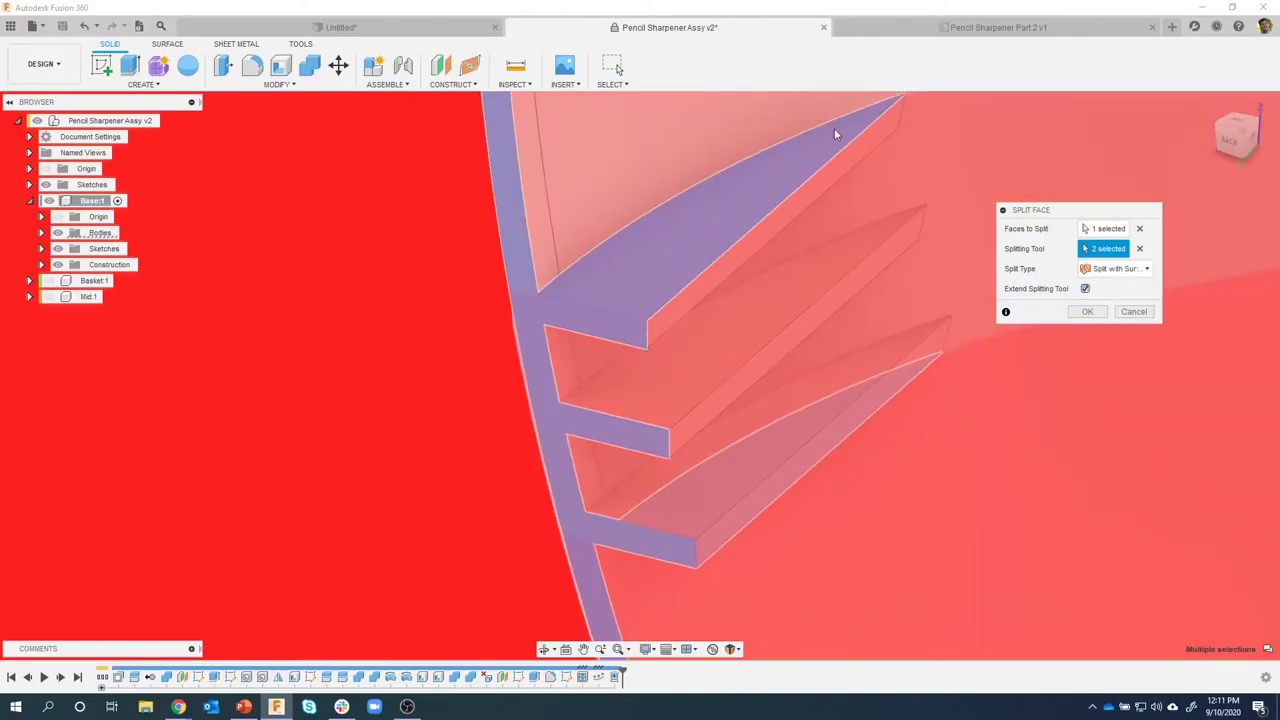
pyautogui.keyDown('shift'); pyautogui.moveTo(836, 129); pyautogui.dragTo(797, 194, button='middle'); pyautogui.keyUp('shift')
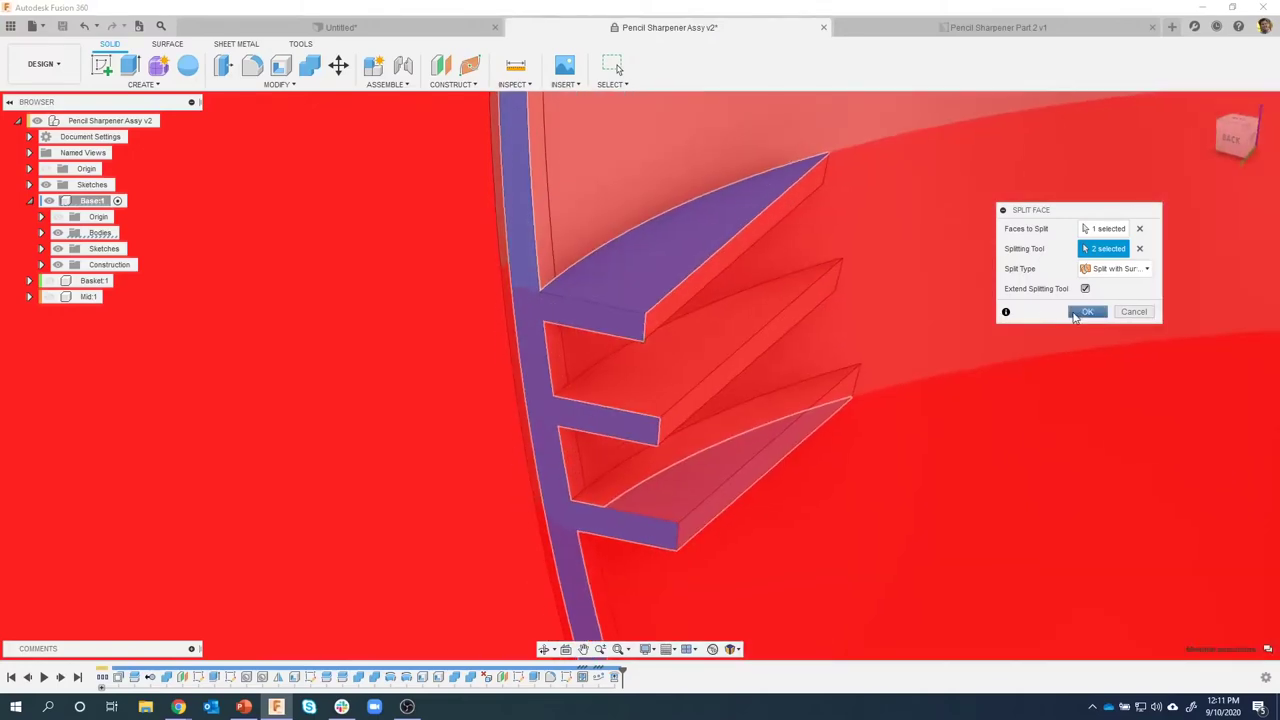
pyautogui.click(1086, 312)
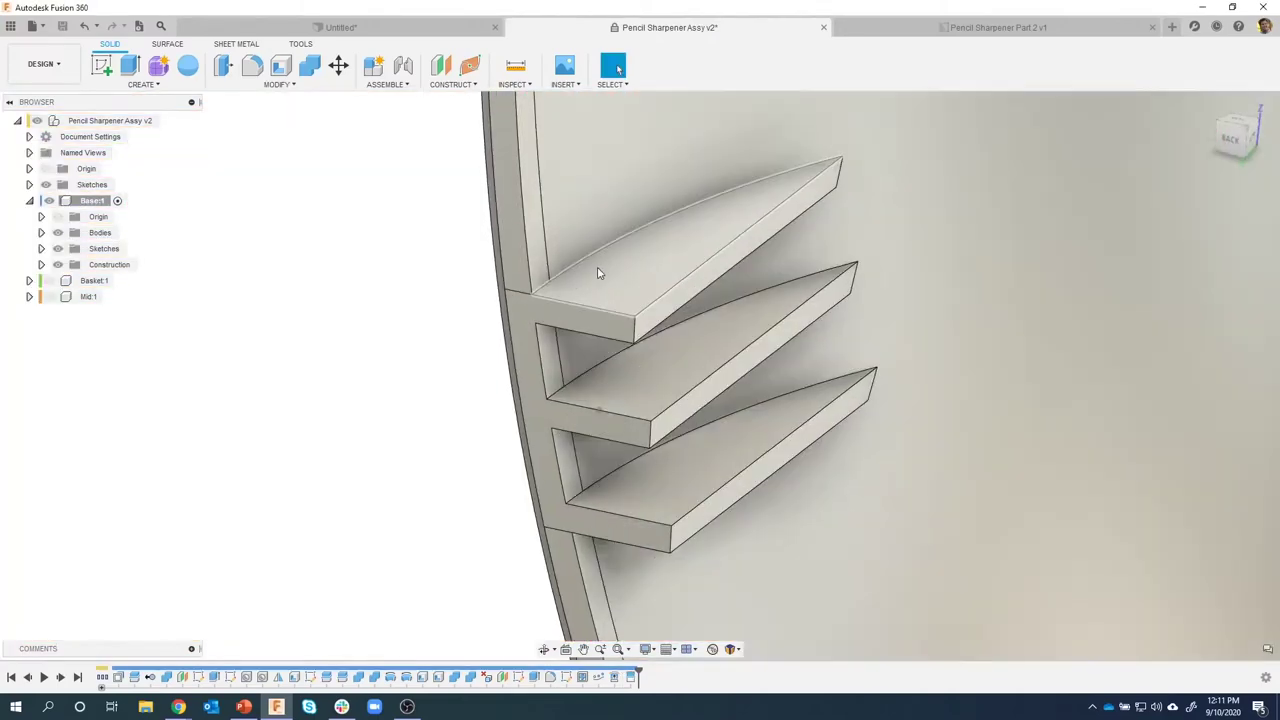
# Inspect the split lines above and below the webs and the separated E-shaped end face.
pyautogui.keyDown('shift'); pyautogui.moveTo(637, 267); pyautogui.dragTo(659, 267, button='middle'); pyautogui.keyUp('shift')
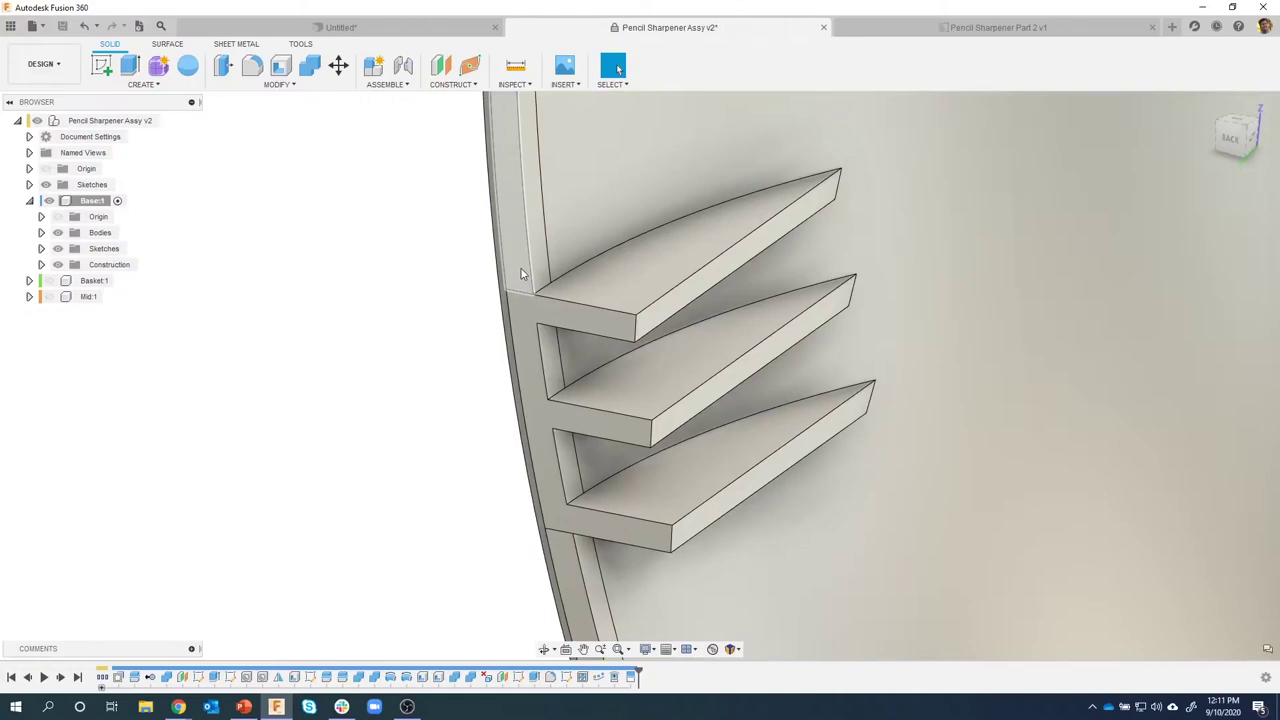
pyautogui.keyDown('shift'); pyautogui.moveTo(618, 544); pyautogui.dragTo(647, 456, button='middle'); pyautogui.keyUp('shift')
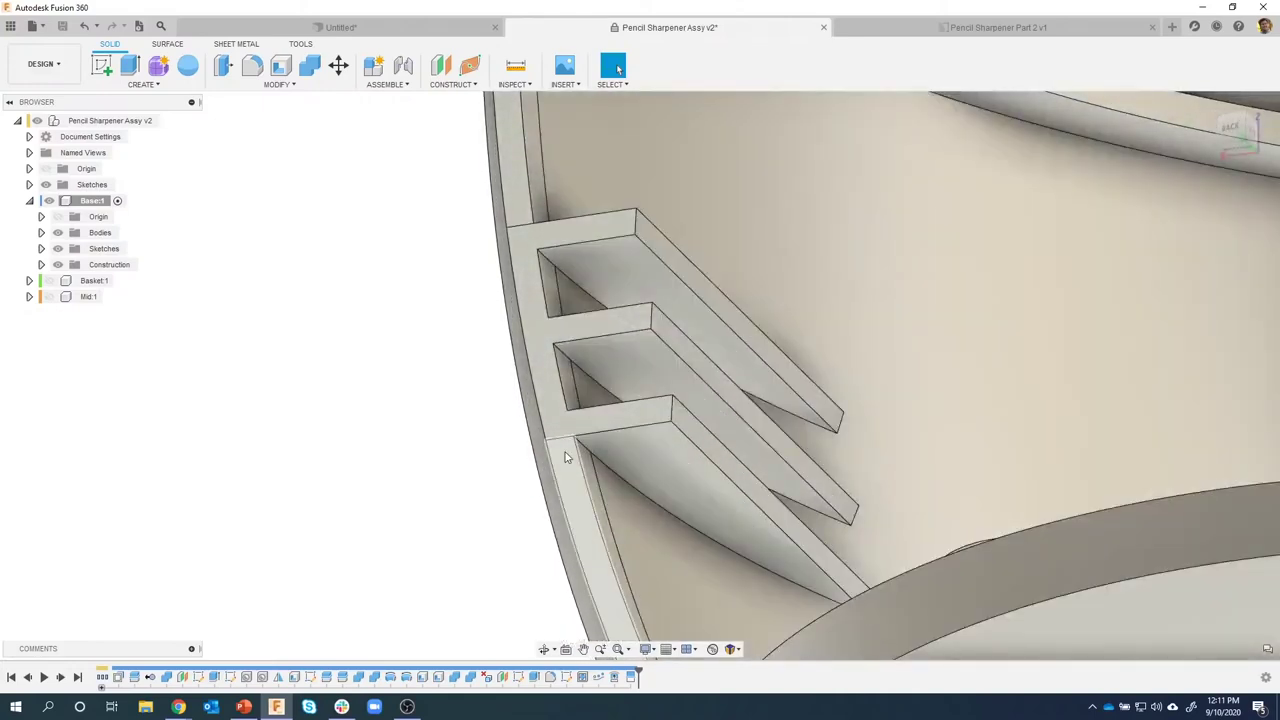
pyautogui.keyDown('shift'); pyautogui.moveTo(567, 456); pyautogui.dragTo(526, 278, button='middle'); pyautogui.keyUp('shift')
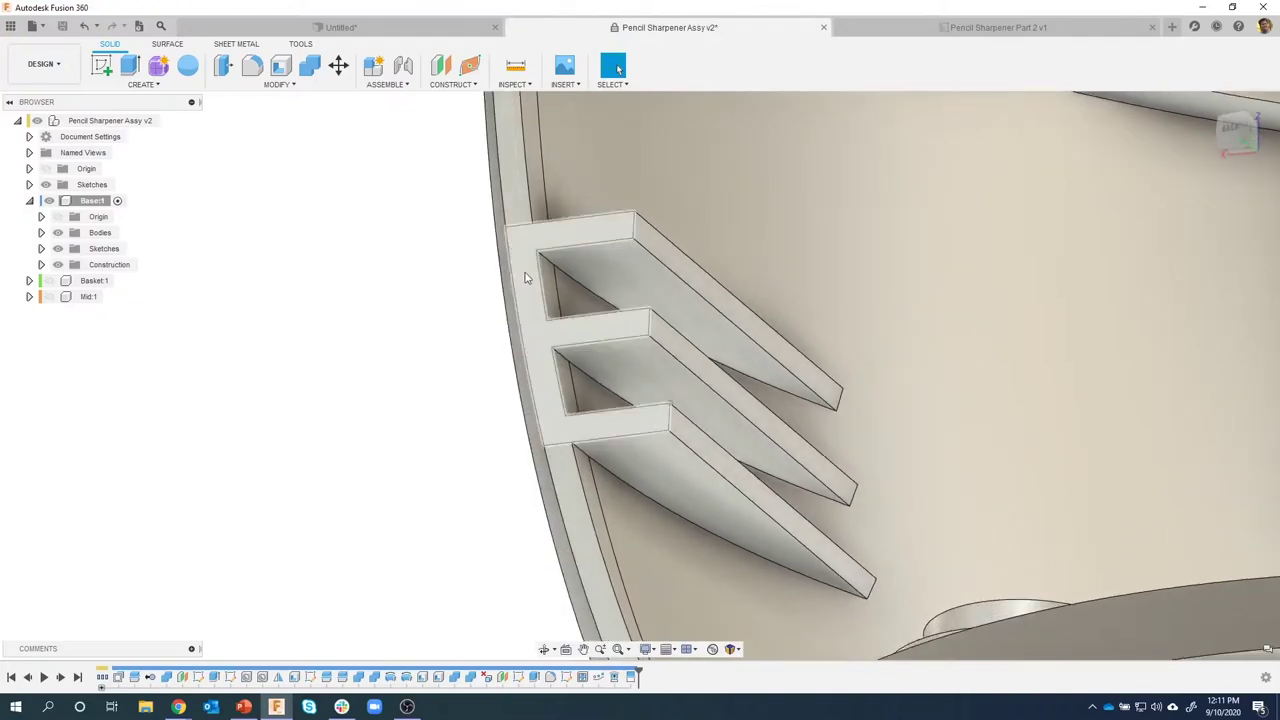
pyautogui.click(525, 278)
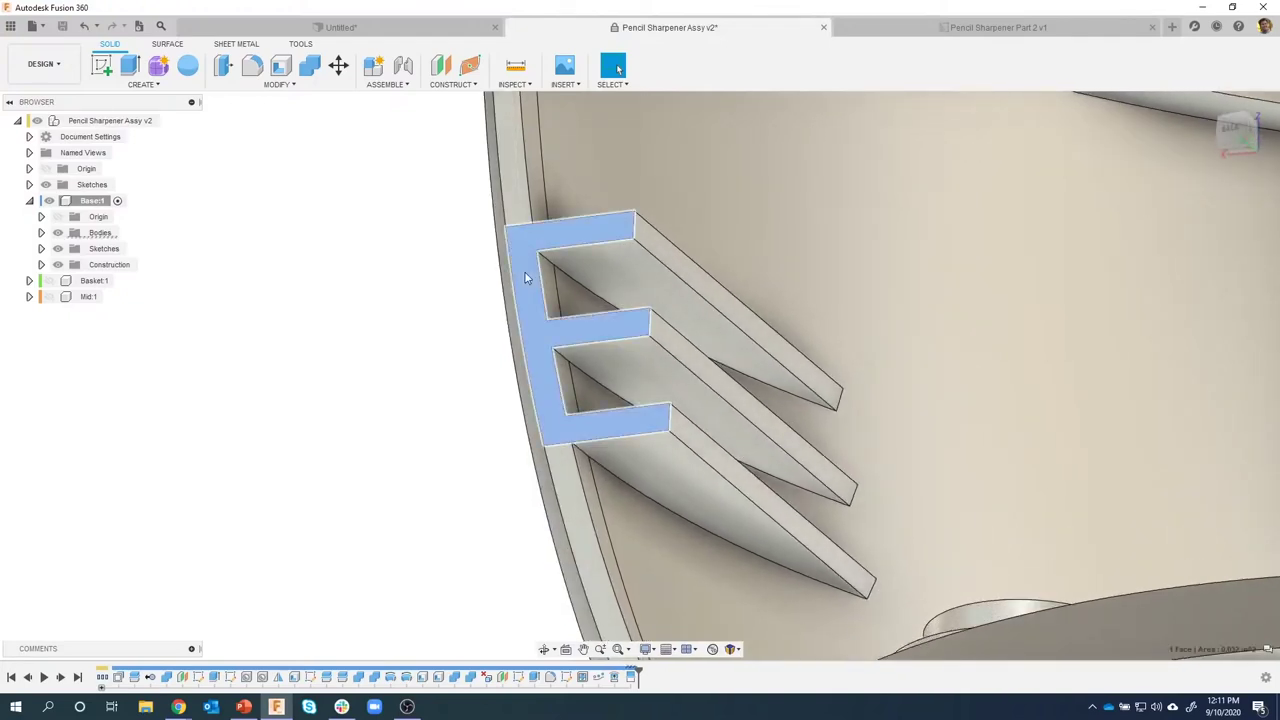
pyautogui.keyDown('shift'); pyautogui.moveTo(525, 278); pyautogui.dragTo(548, 520, button='middle'); pyautogui.keyUp('shift')
pyautogui.click(429, 511)
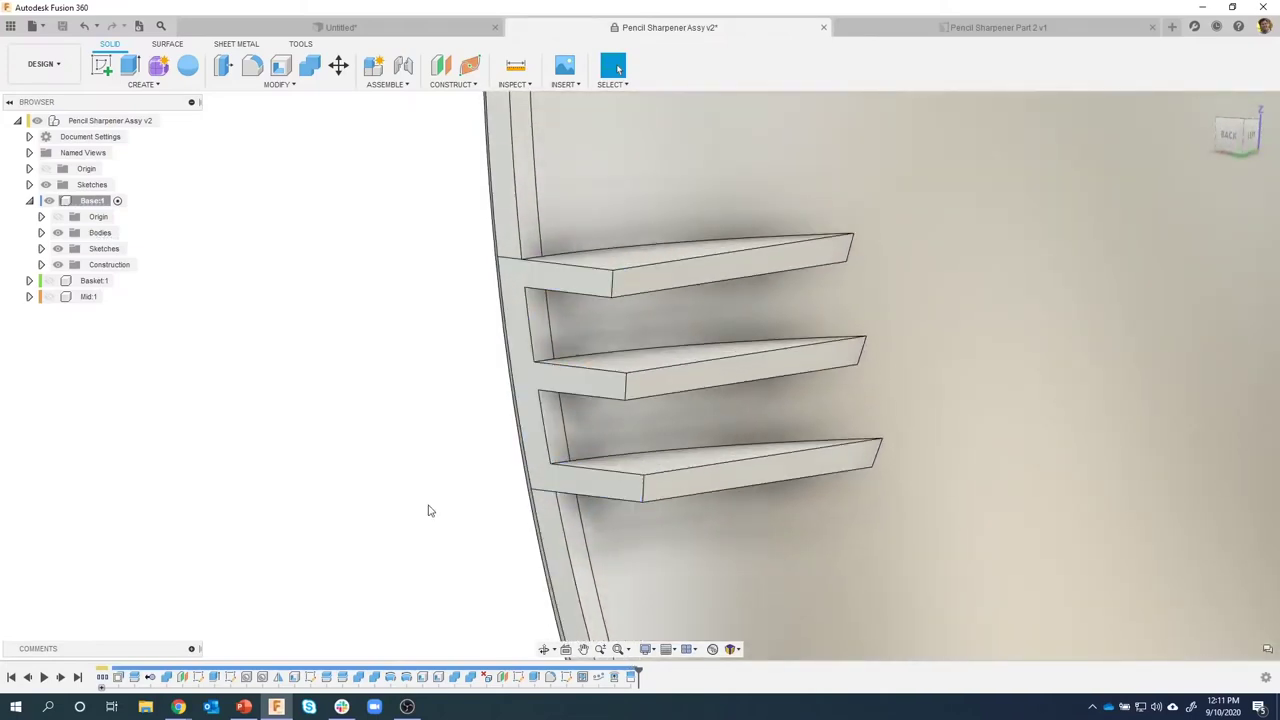
# Try offsetting the E-shaped end face of the wall and webs outward by about 0.472 in with Press Pull.
pyautogui.keyDown('shift'); pyautogui.moveTo(429, 511); pyautogui.dragTo(547, 325, button='middle'); pyautogui.keyUp('shift')
pyautogui.scroll(1, 513, 313)
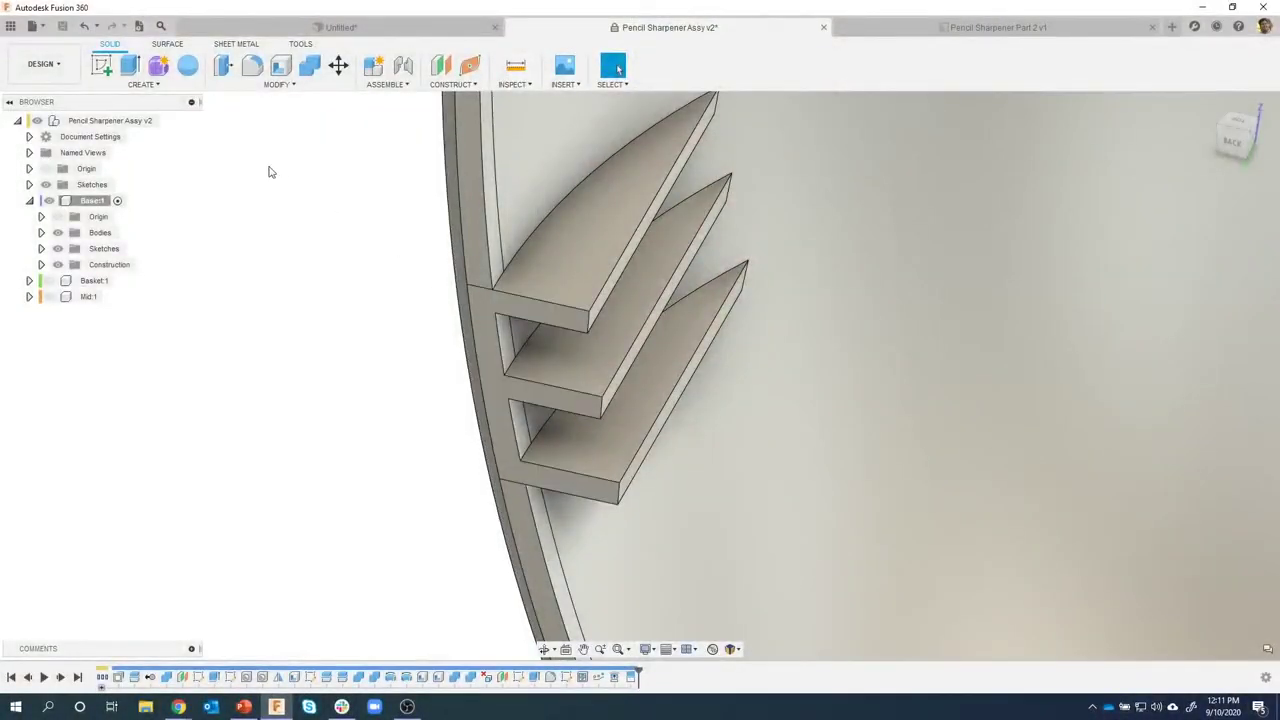
pyautogui.click(481, 304)
pyautogui.rightClick(481, 303)
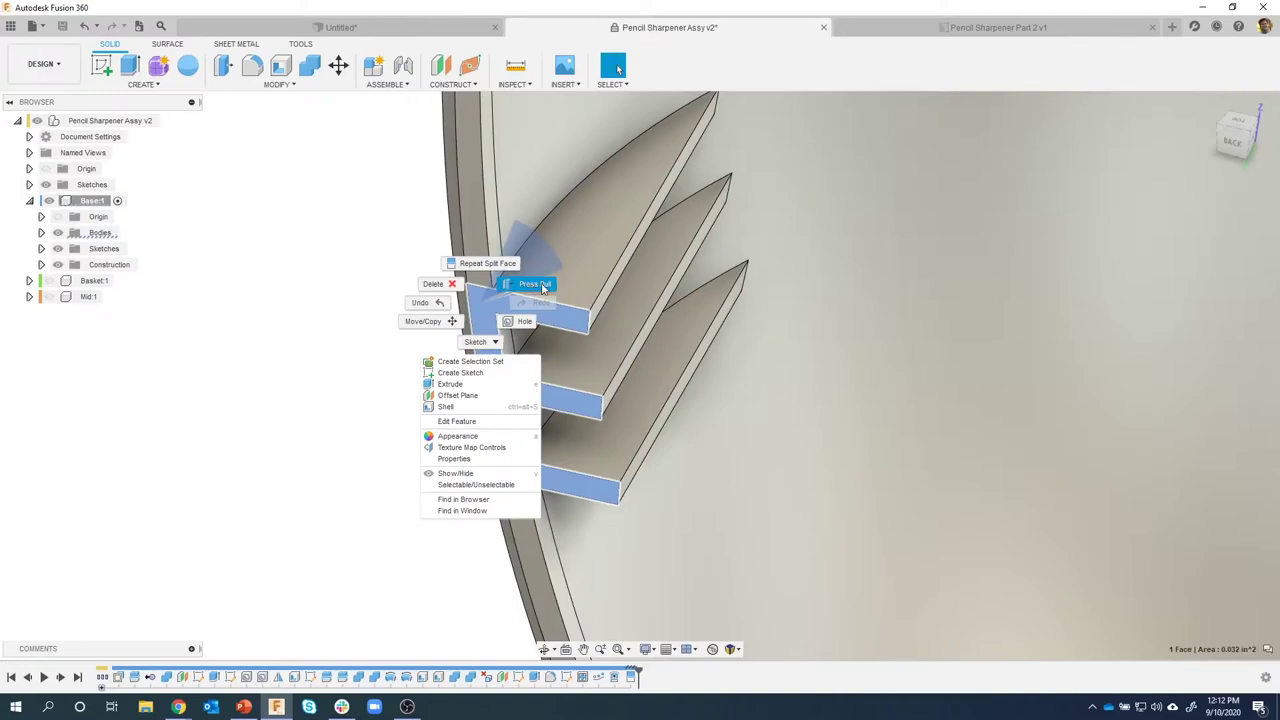
pyautogui.click(532, 286)
pyautogui.keyDown('shift'); pyautogui.moveTo(331, 369); pyautogui.dragTo(422, 352, button='middle'); pyautogui.keyUp('shift')
pyautogui.moveTo(422, 352); pyautogui.dragTo(566, 527)
pyautogui.keyDown('shift'); pyautogui.moveTo(491, 423); pyautogui.dragTo(244, 381, button='middle'); pyautogui.keyUp('shift')
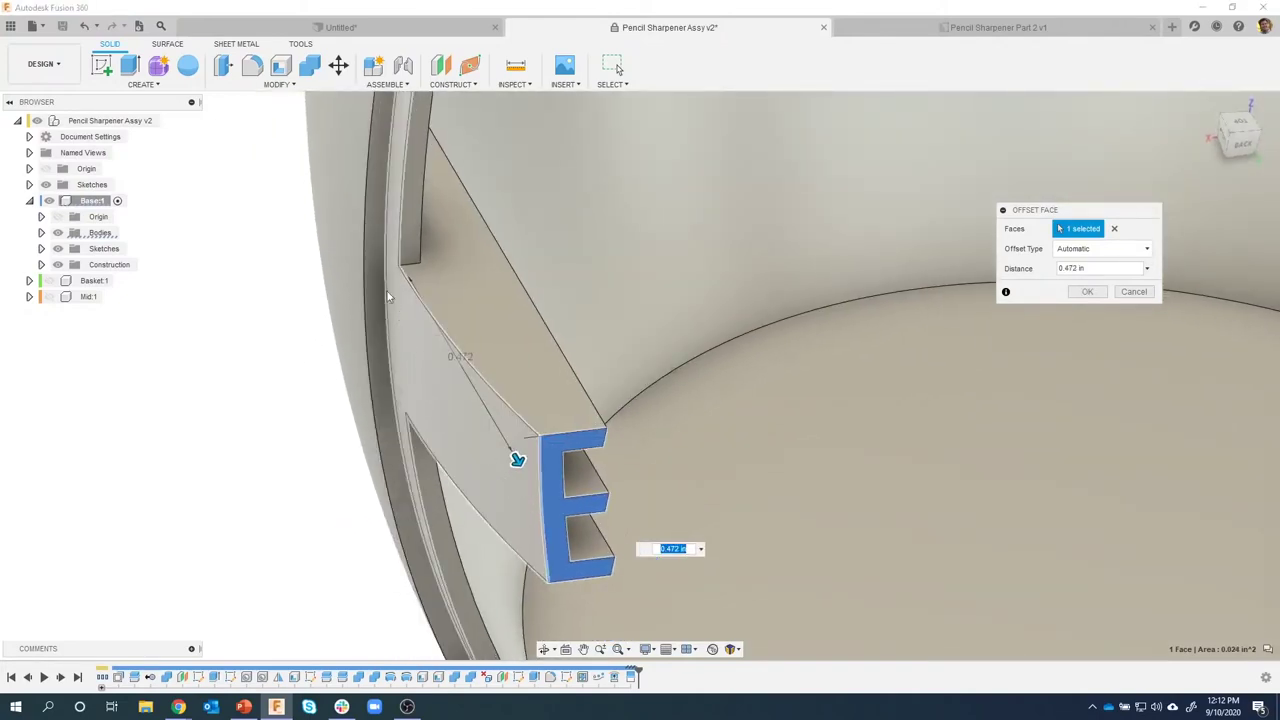
pyautogui.keyDown('shift'); pyautogui.moveTo(387, 291); pyautogui.dragTo(548, 468, button='middle'); pyautogui.keyUp('shift')
pyautogui.keyDown('shift'); pyautogui.moveTo(284, 389); pyautogui.dragTo(130, 398, button='middle'); pyautogui.keyUp('shift')
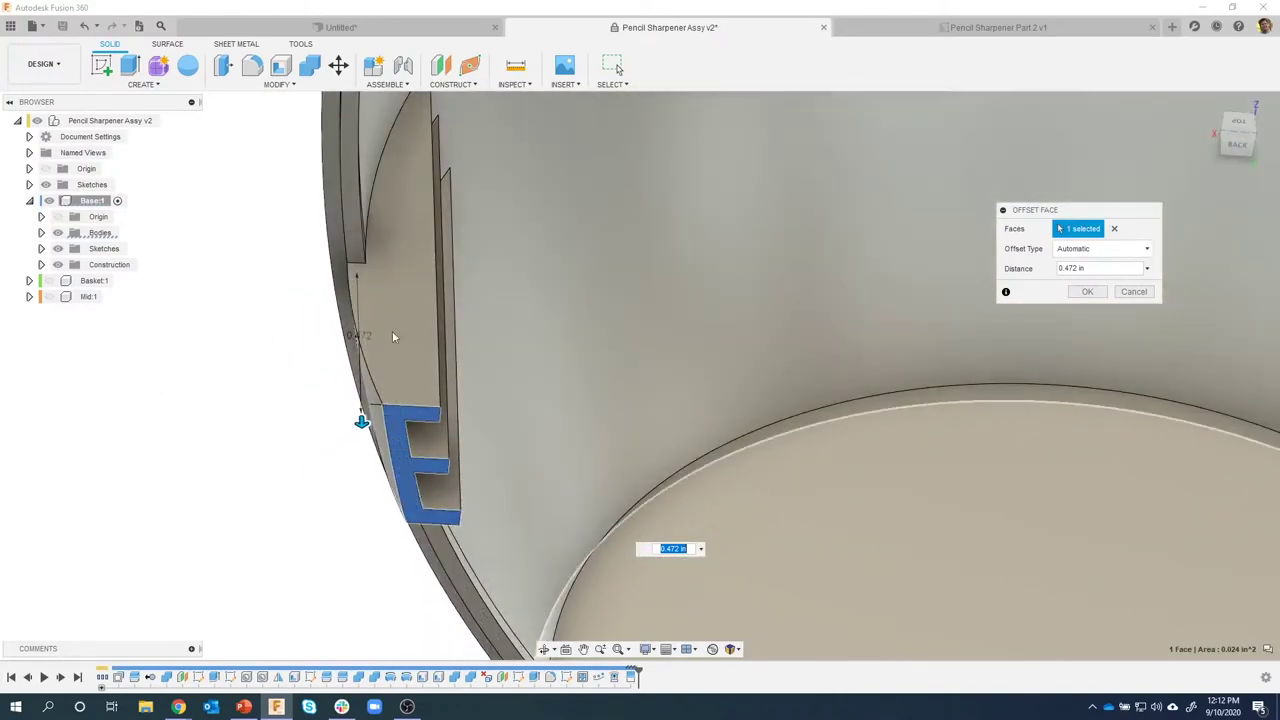
pyautogui.keyDown('shift'); pyautogui.moveTo(393, 337); pyautogui.dragTo(370, 265, button='middle'); pyautogui.keyUp('shift')
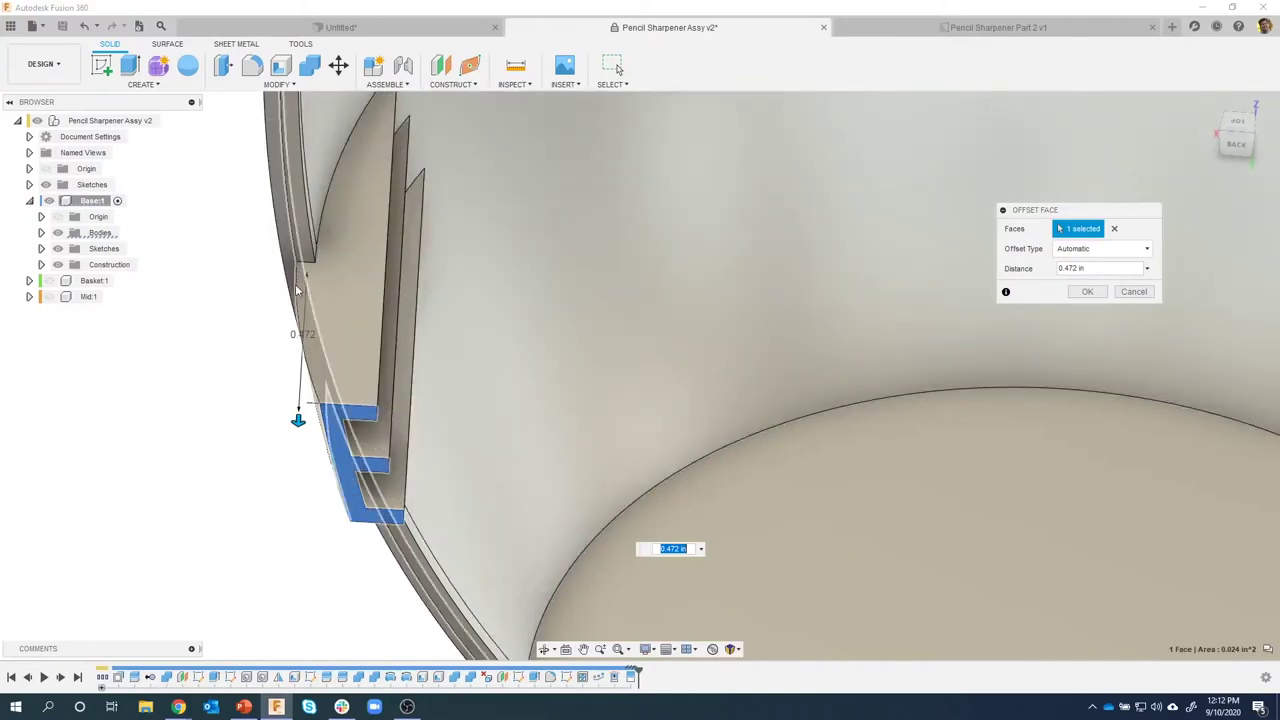
pyautogui.moveTo(258, 488)
pyautogui.keyDown('shift'); pyautogui.mouseDown(button='middle')
pyautogui.moveTo(240, 491)
pyautogui.moveTo(264, 489)
pyautogui.mouseUp(button='middle'); pyautogui.keyUp('shift')
pyautogui.click(1133, 292)
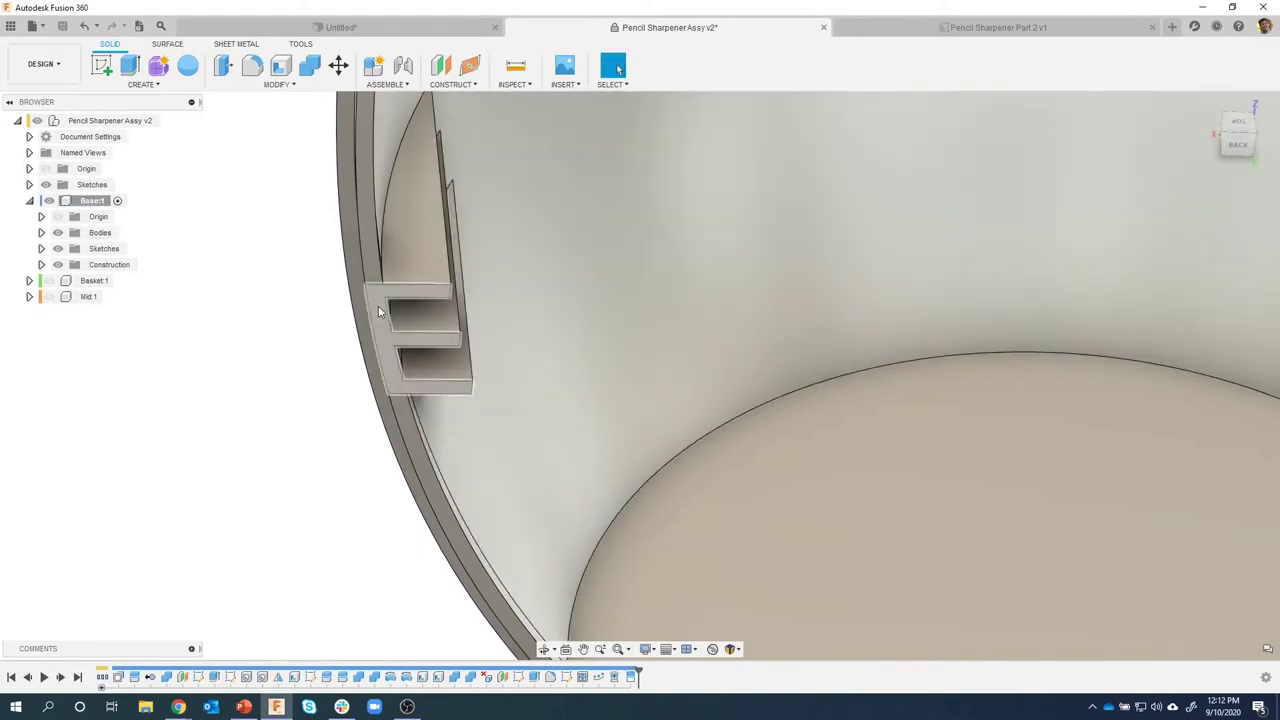
# Try extruding the E-shaped end face outward by about 0.431 in as a Join operation.
pyautogui.rightClick(379, 312)
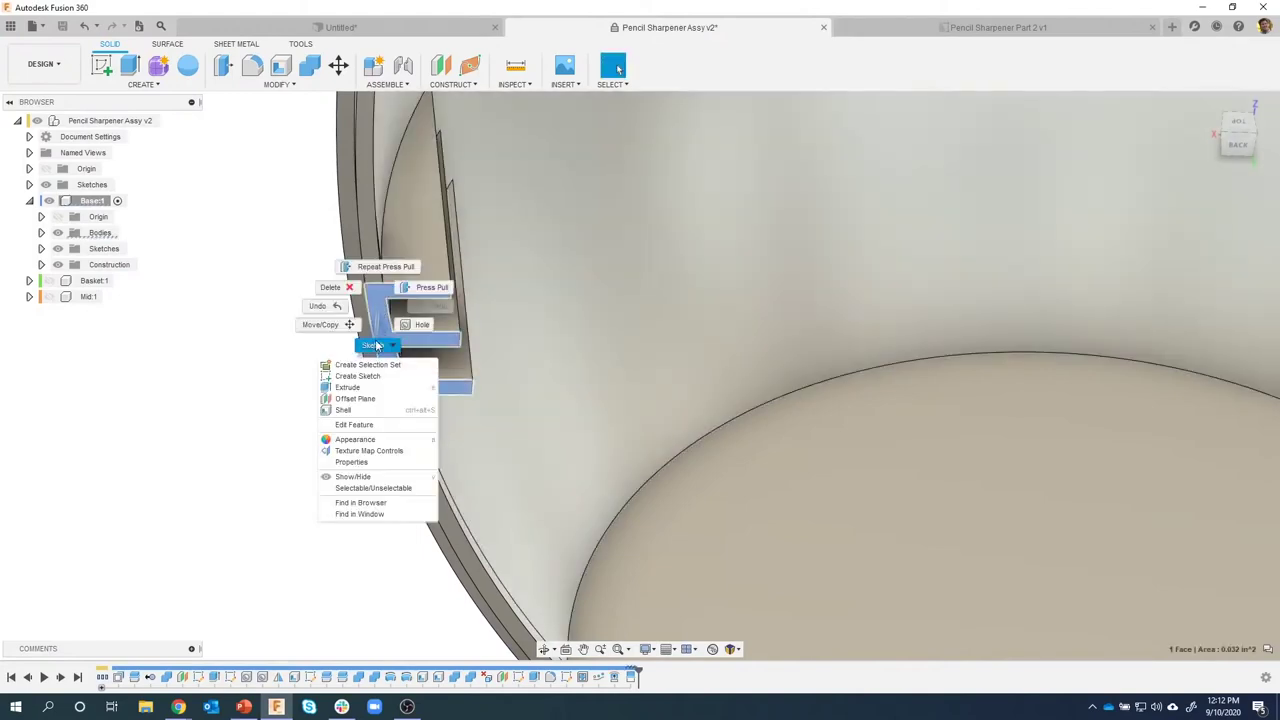
pyautogui.click(362, 388)
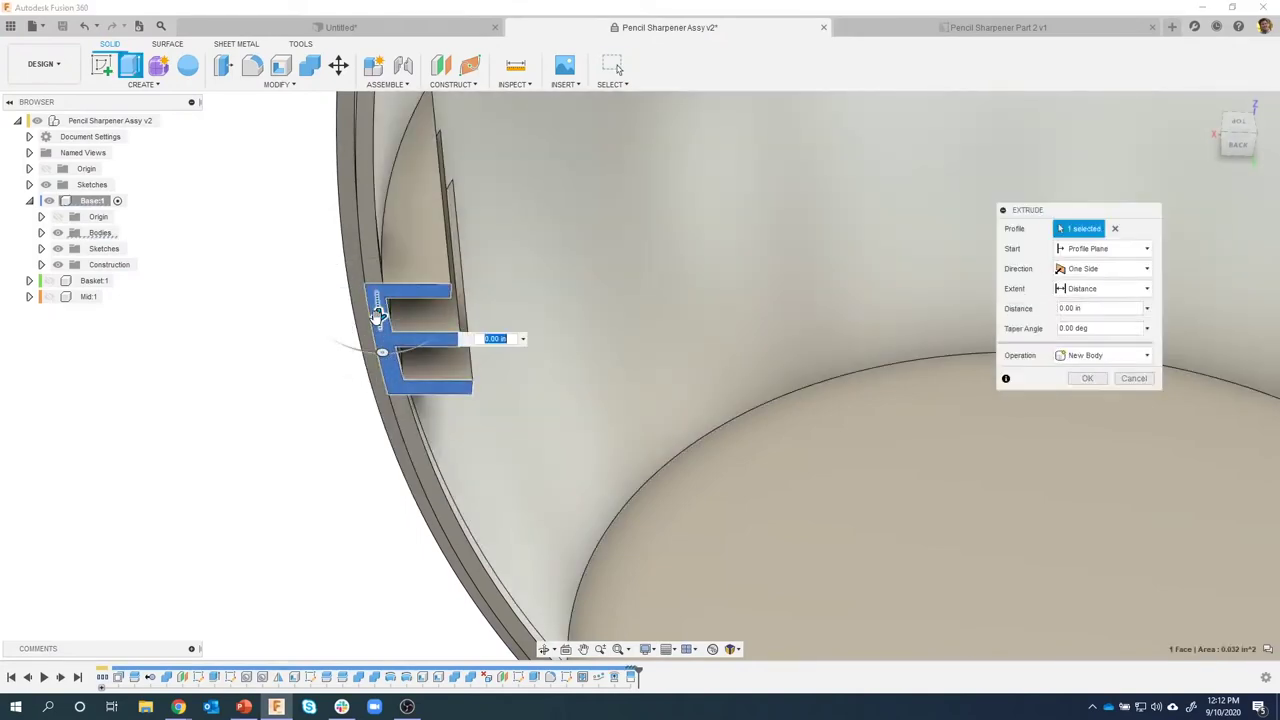
pyautogui.moveTo(352, 342); pyautogui.dragTo(358, 411, button='middle')
pyautogui.moveTo(358, 411); pyautogui.dragTo(353, 467)
pyautogui.keyDown('shift'); pyautogui.moveTo(340, 468); pyautogui.dragTo(434, 394, button='middle'); pyautogui.keyUp('shift')
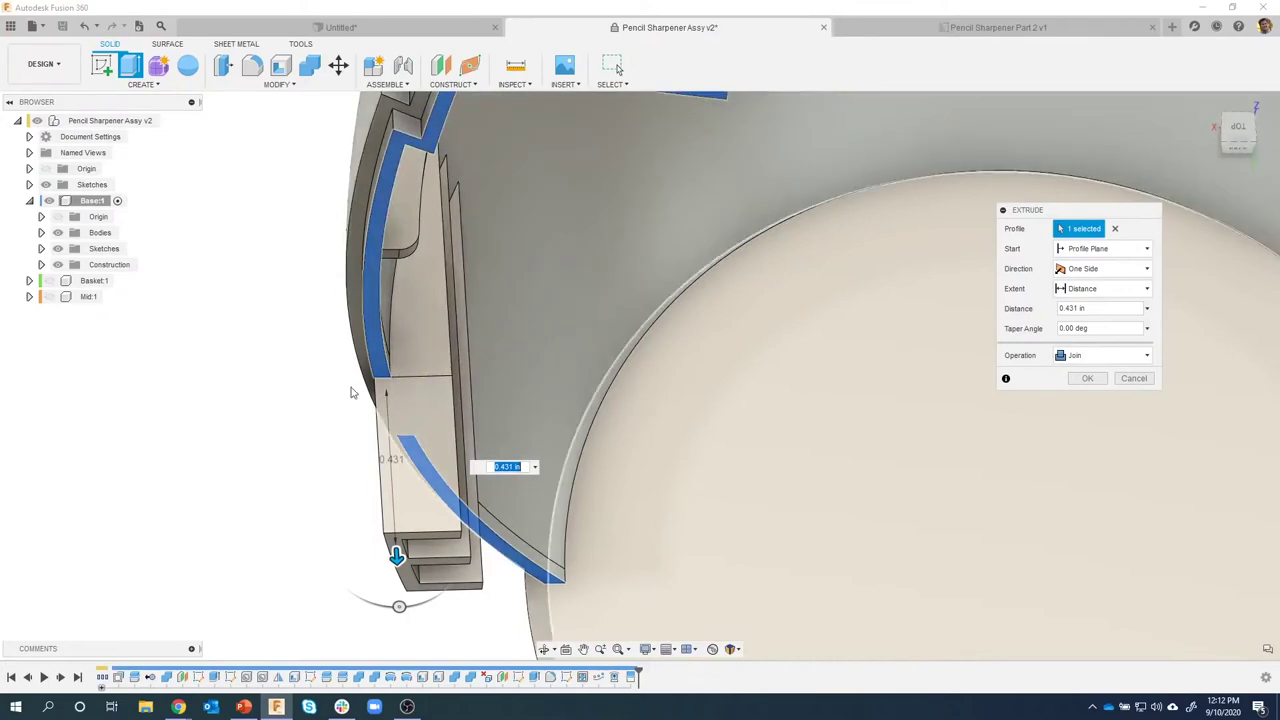
pyautogui.click(1134, 378)
# Offset the E-shaped end face outward by 0.1 in with Press Pull, using the Automatic offset type.
pyautogui.keyDown('shift'); pyautogui.moveTo(349, 409); pyautogui.dragTo(463, 294, button='middle'); pyautogui.keyUp('shift')
pyautogui.rightClick(460, 286)
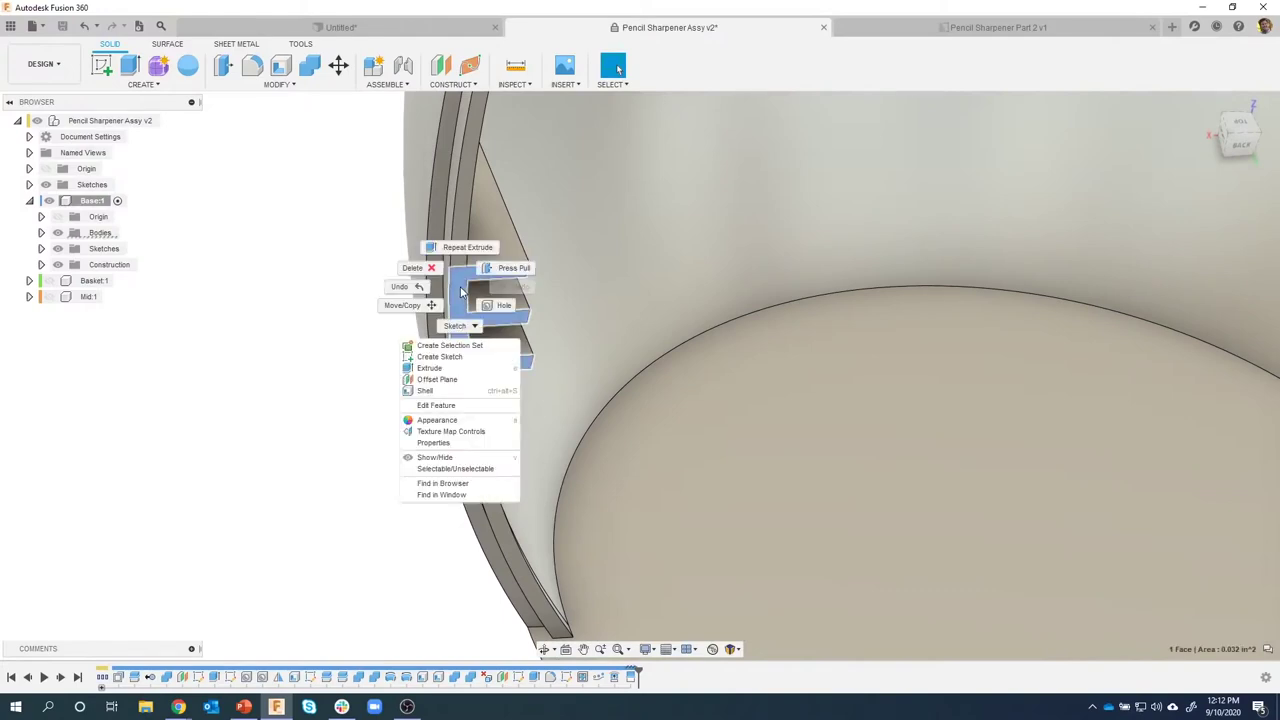
pyautogui.click(512, 268)
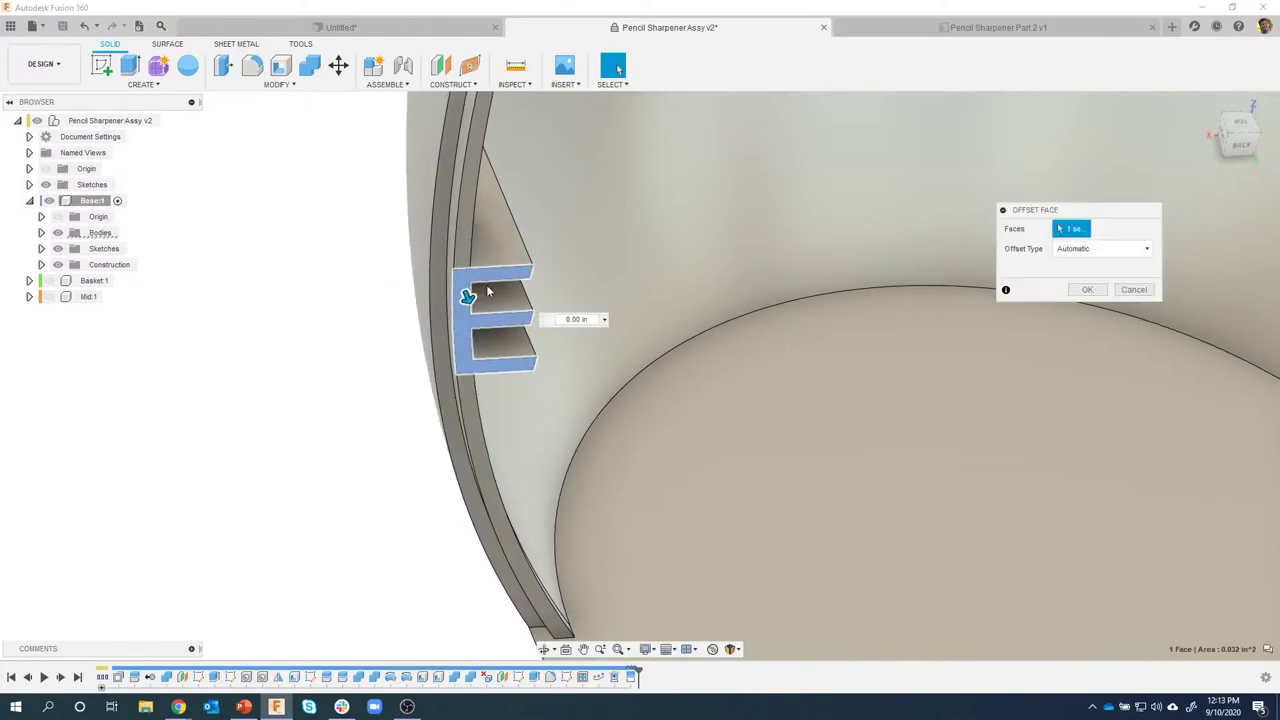
pyautogui.moveTo(479, 317); pyautogui.dragTo(480, 330)
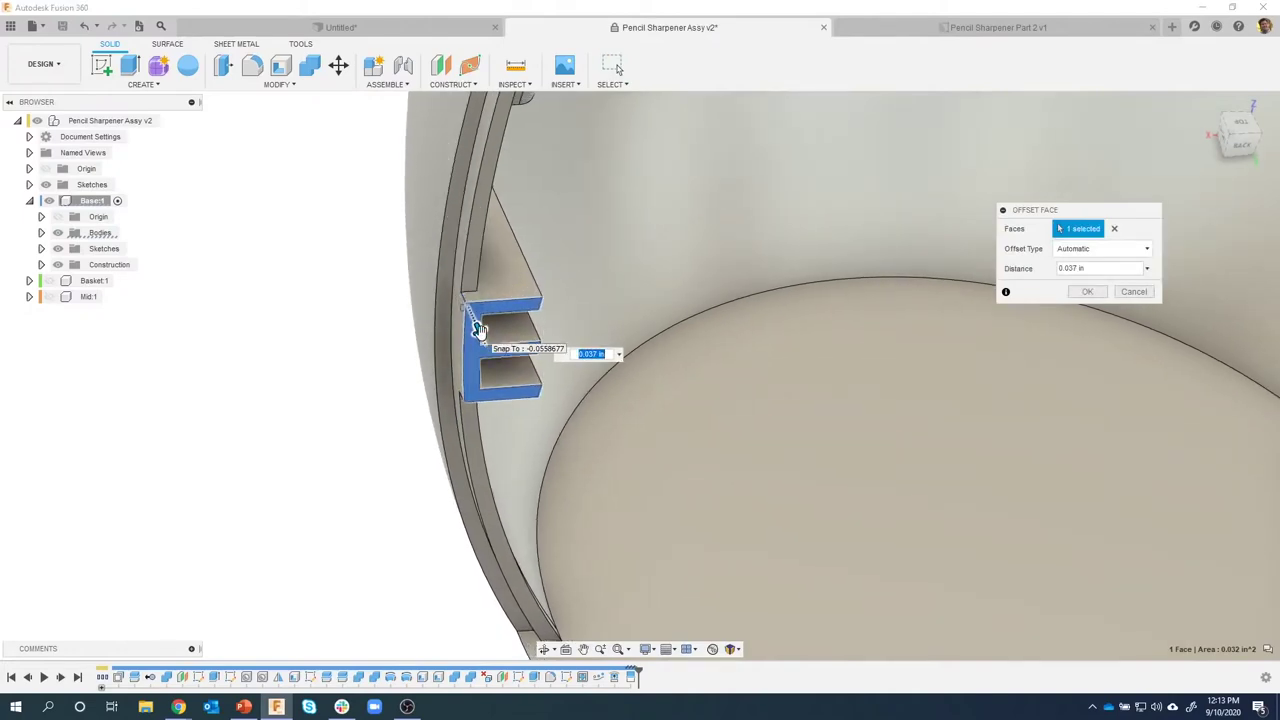
pyautogui.write('.1')
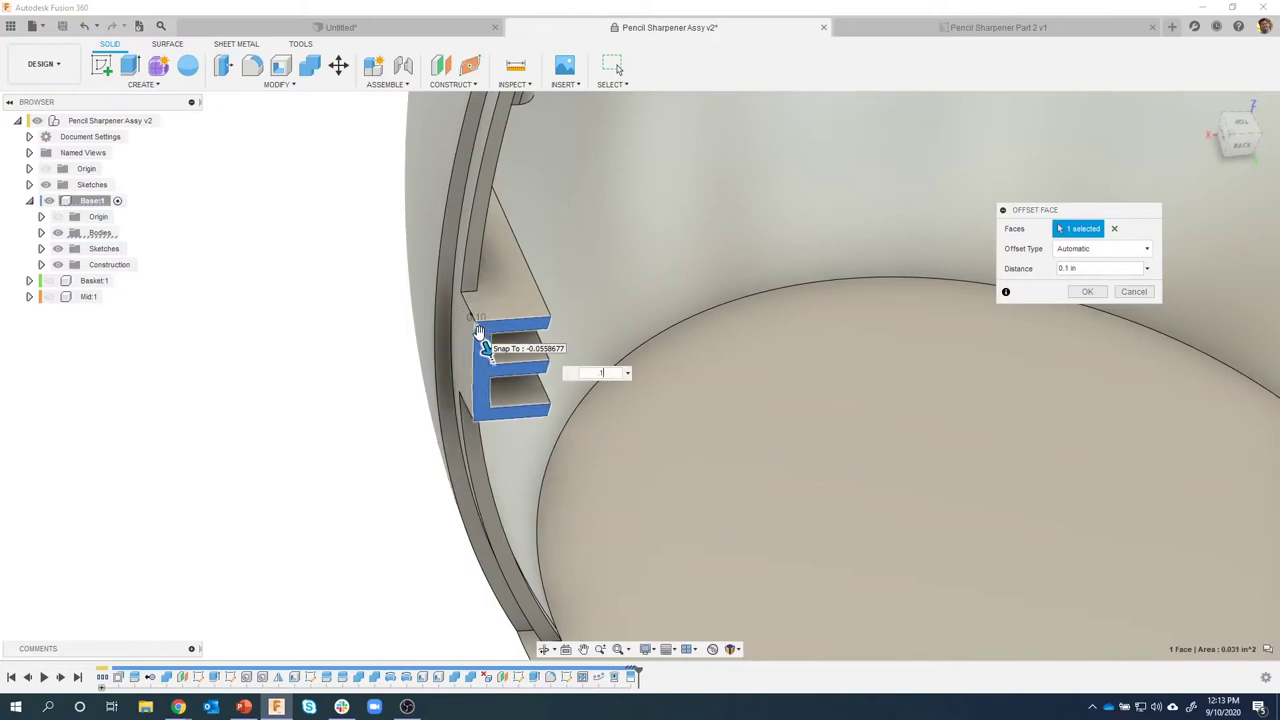
pyautogui.keyDown('shift'); pyautogui.moveTo(359, 357); pyautogui.dragTo(349, 387, button='middle'); pyautogui.keyUp('shift')
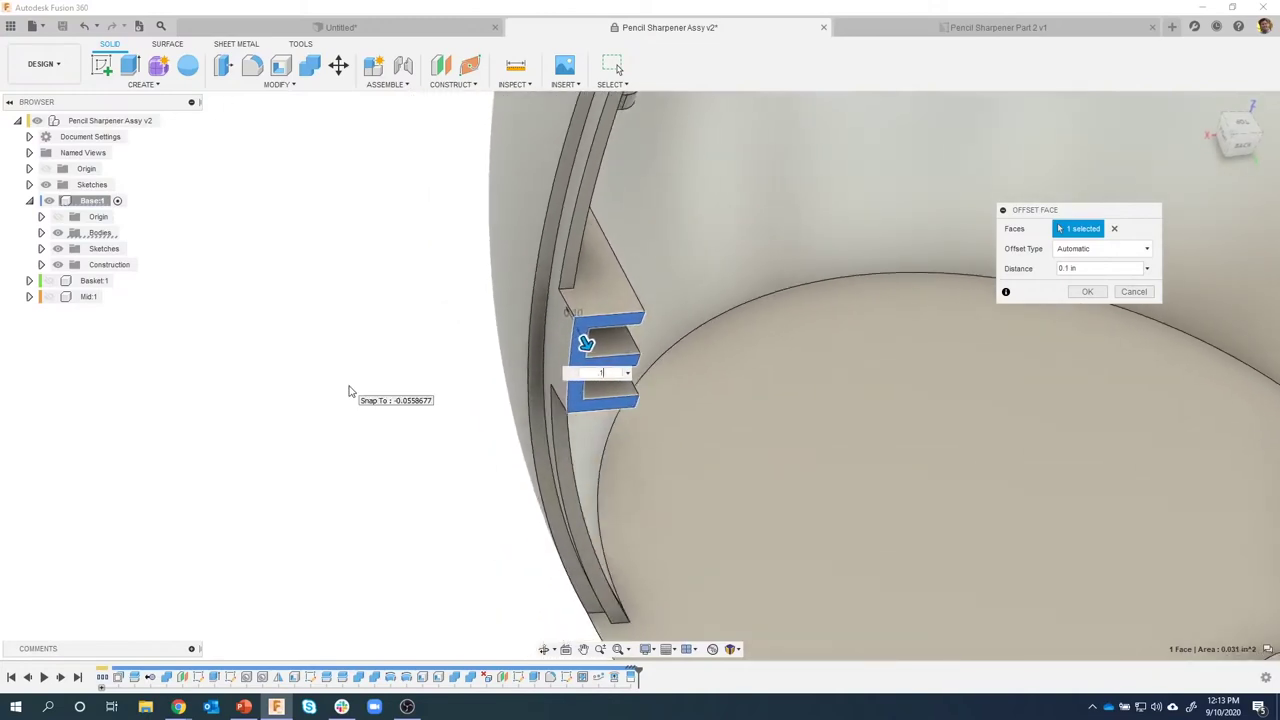
pyautogui.click(1089, 292)
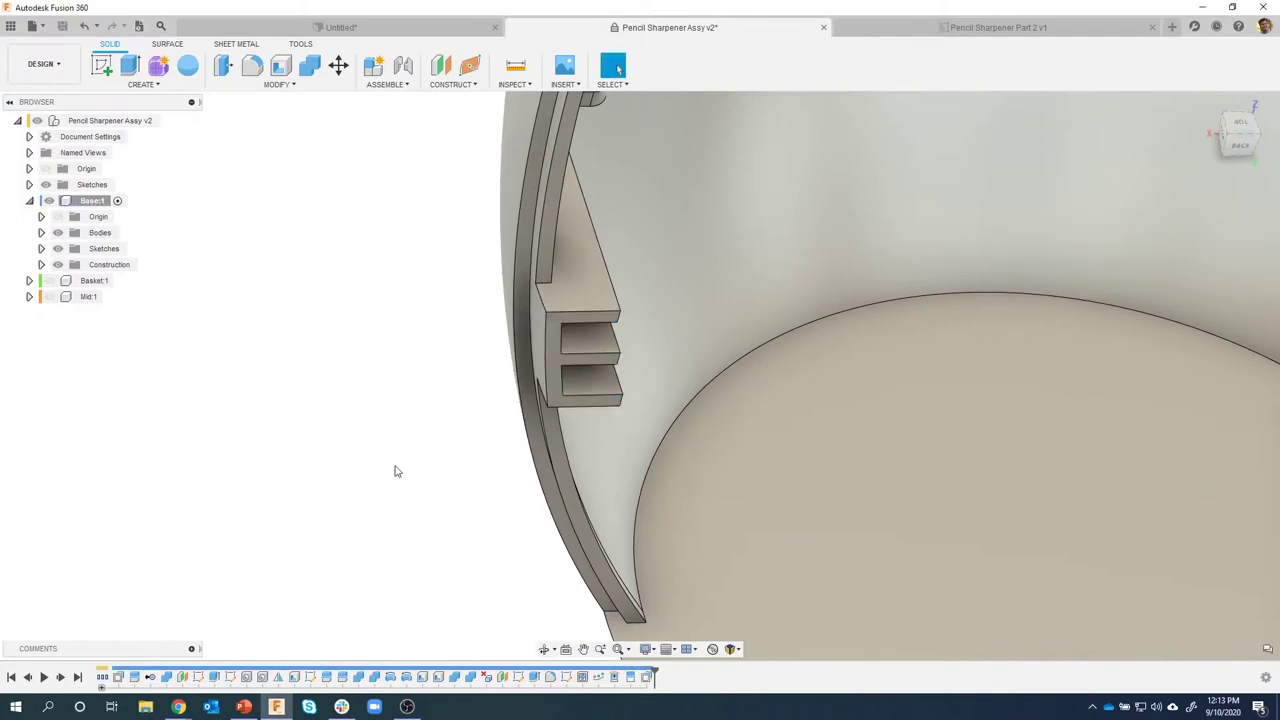
# Step the timeline back to just before the first web feature and show Sketch5 in the Base component.
pyautogui.keyDown('shift'); pyautogui.moveTo(395, 467); pyautogui.dragTo(160, 486, button='middle'); pyautogui.keyUp('shift')
pyautogui.scroll(3, 228, 385)
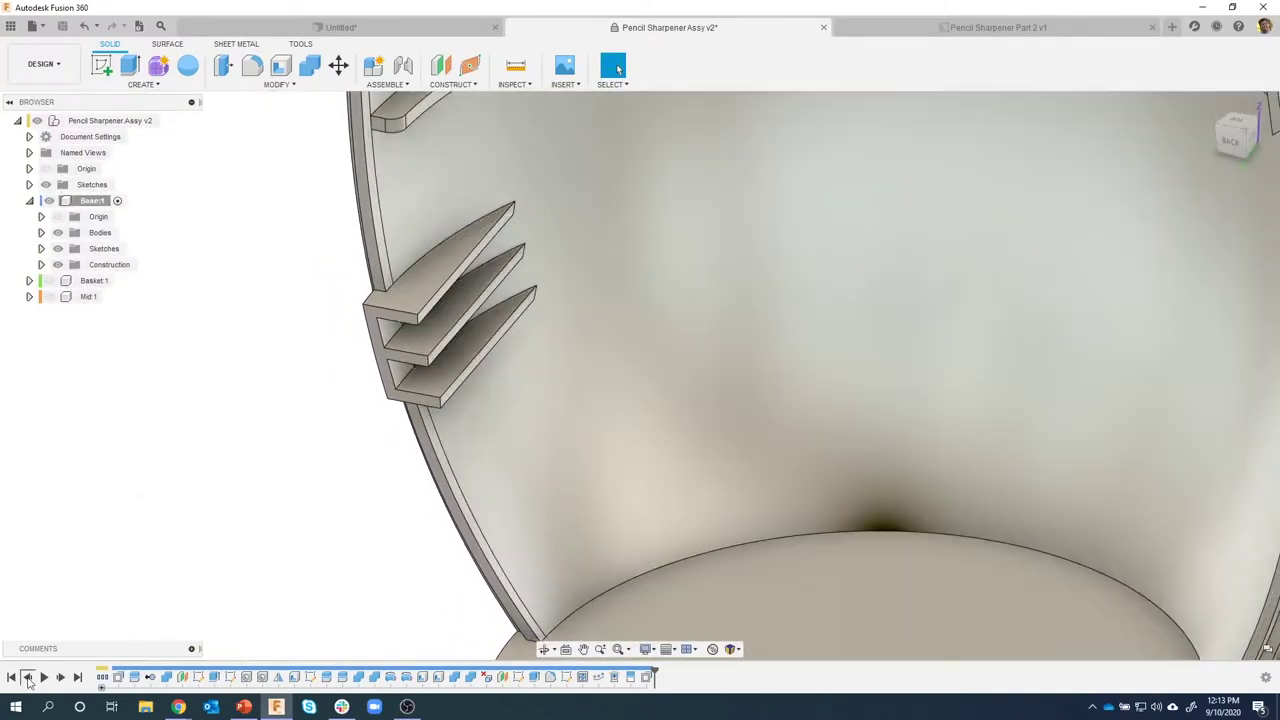
pyautogui.click(28, 677)
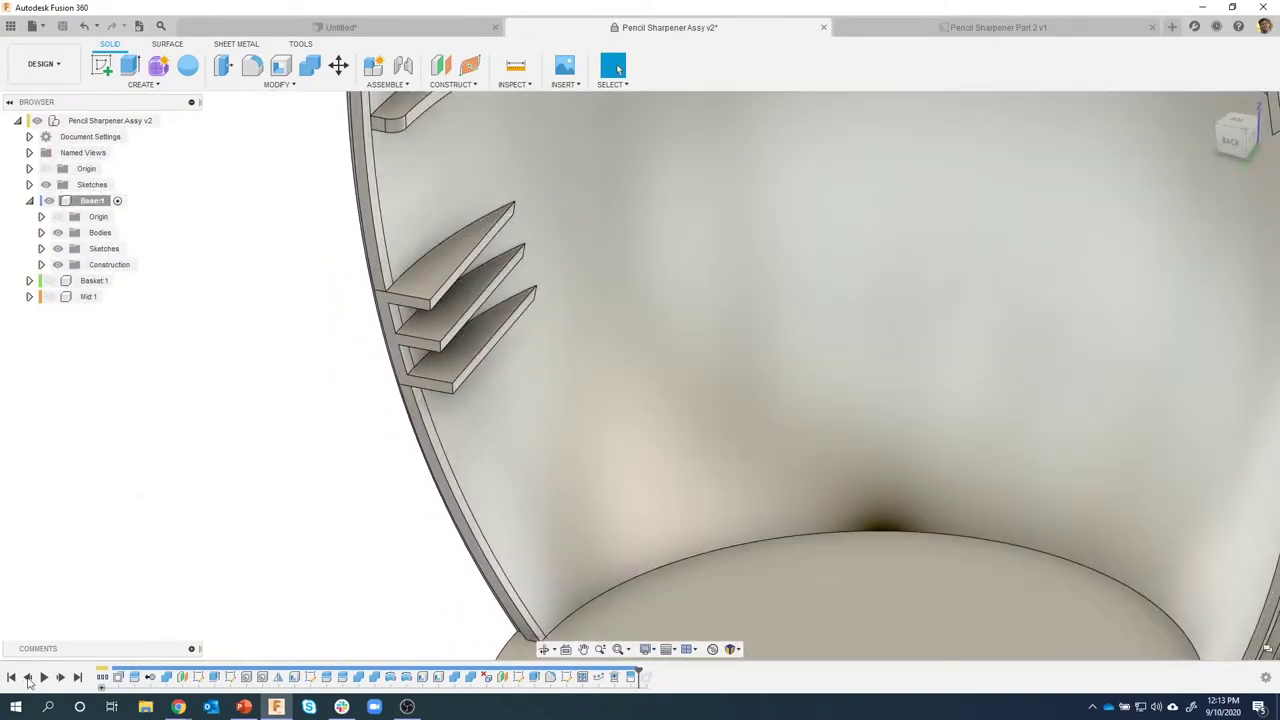
pyautogui.click(28, 677)
pyautogui.click(28, 677)
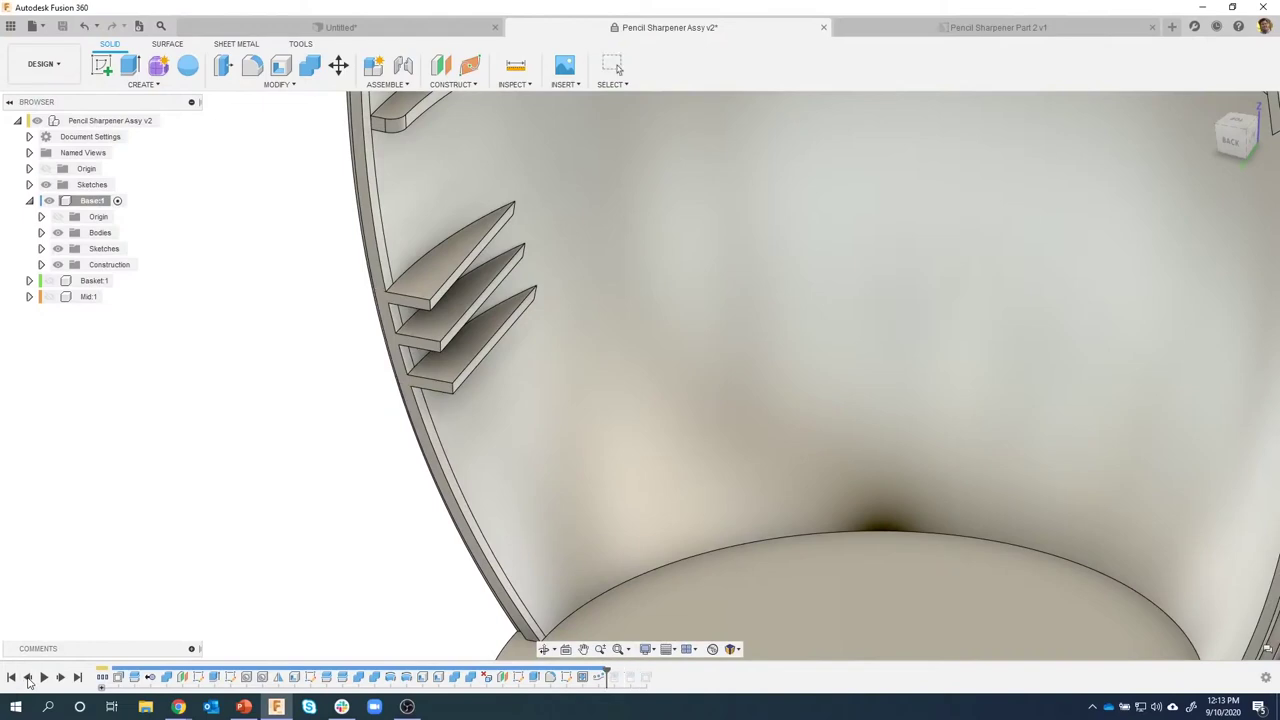
pyautogui.click(28, 677)
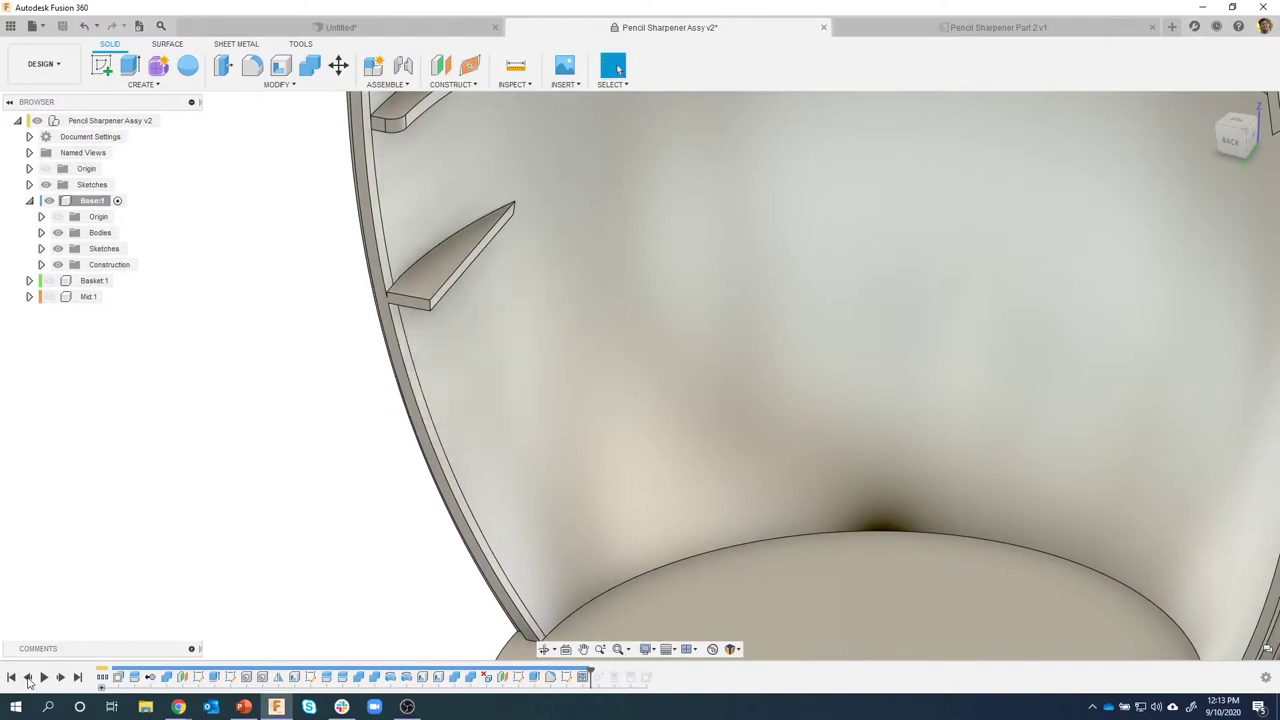
pyautogui.click(28, 677)
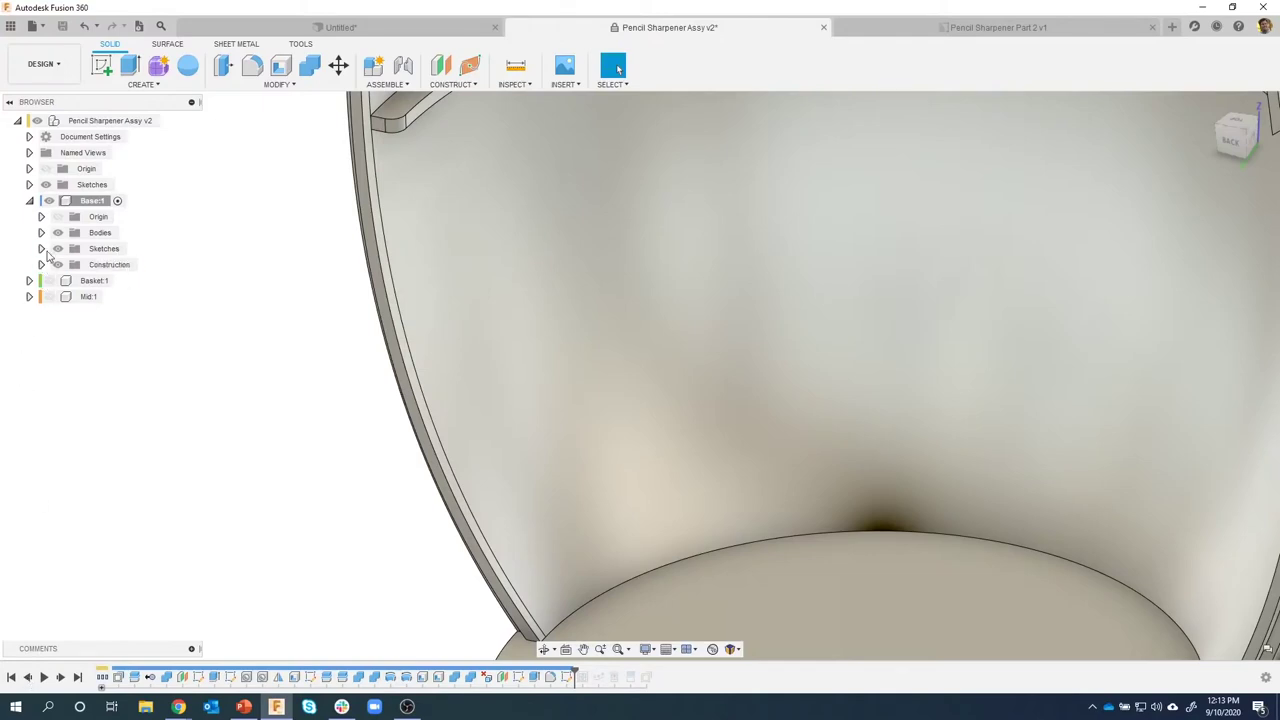
pyautogui.click(41, 249)
pyautogui.click(69, 328)
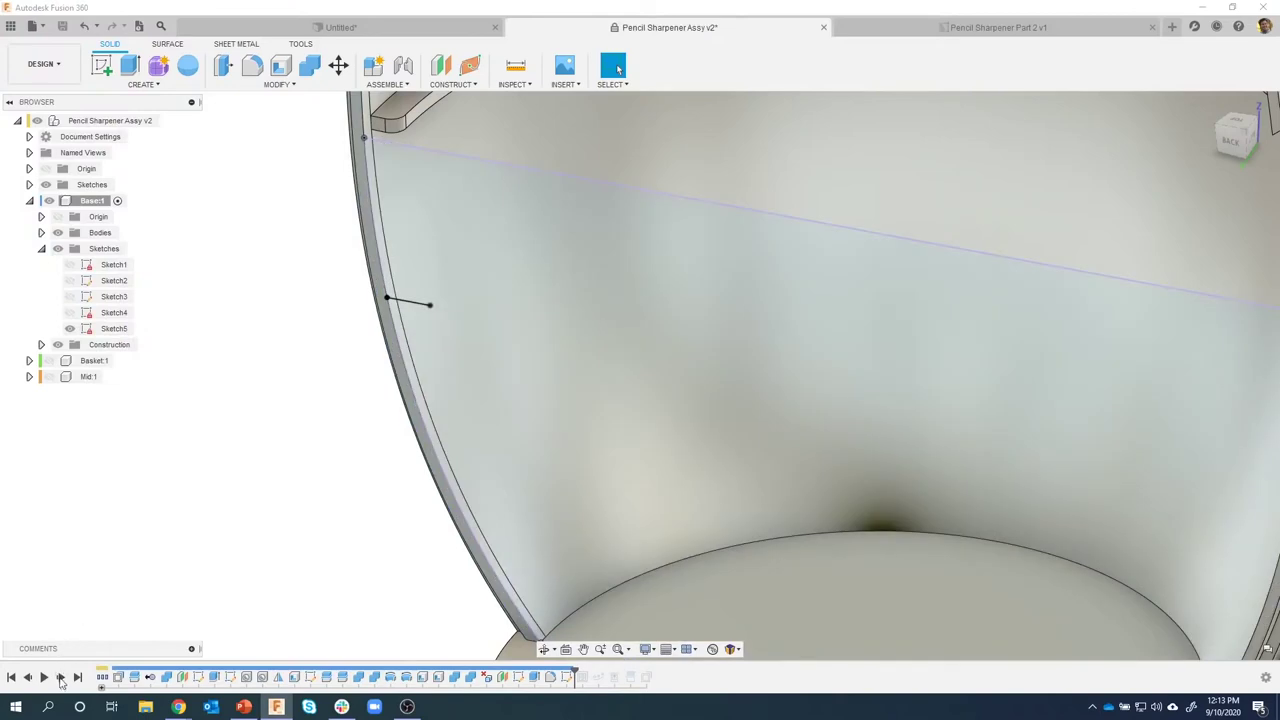
# Replay the timeline one feature at a time from the web to the face offset, and hide Sketch5.
pyautogui.click(60, 677)
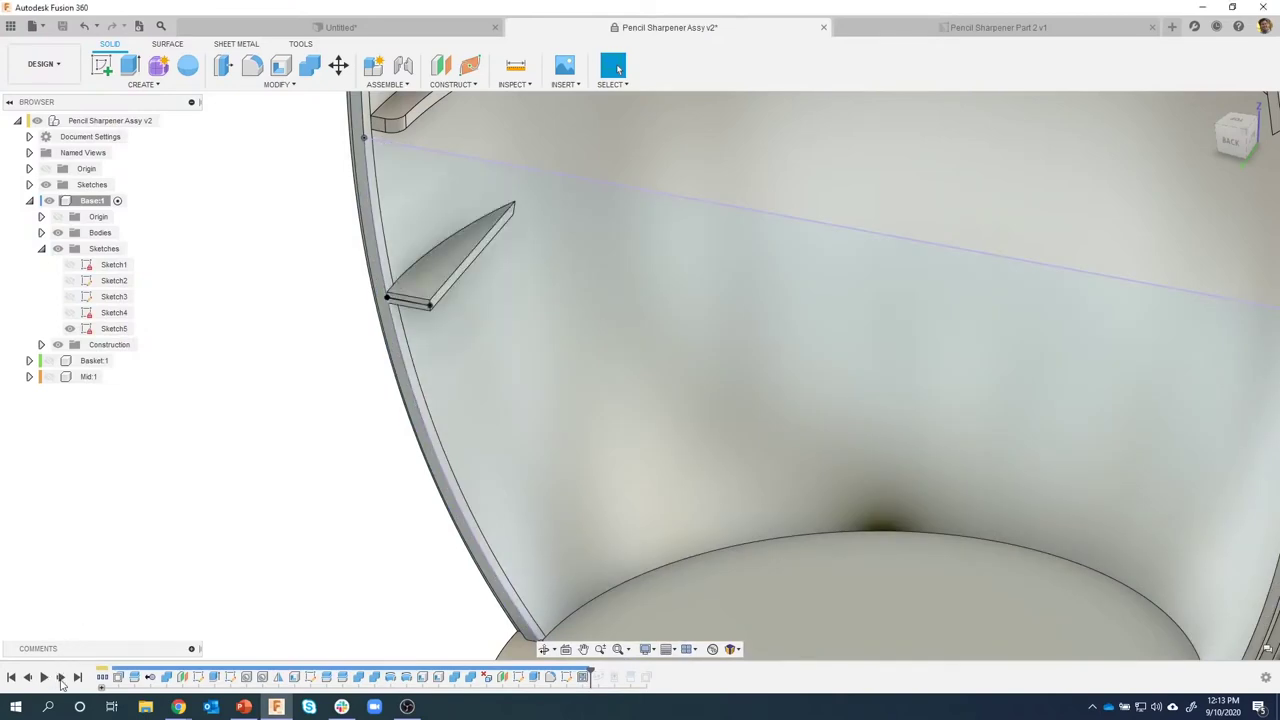
pyautogui.click(60, 677)
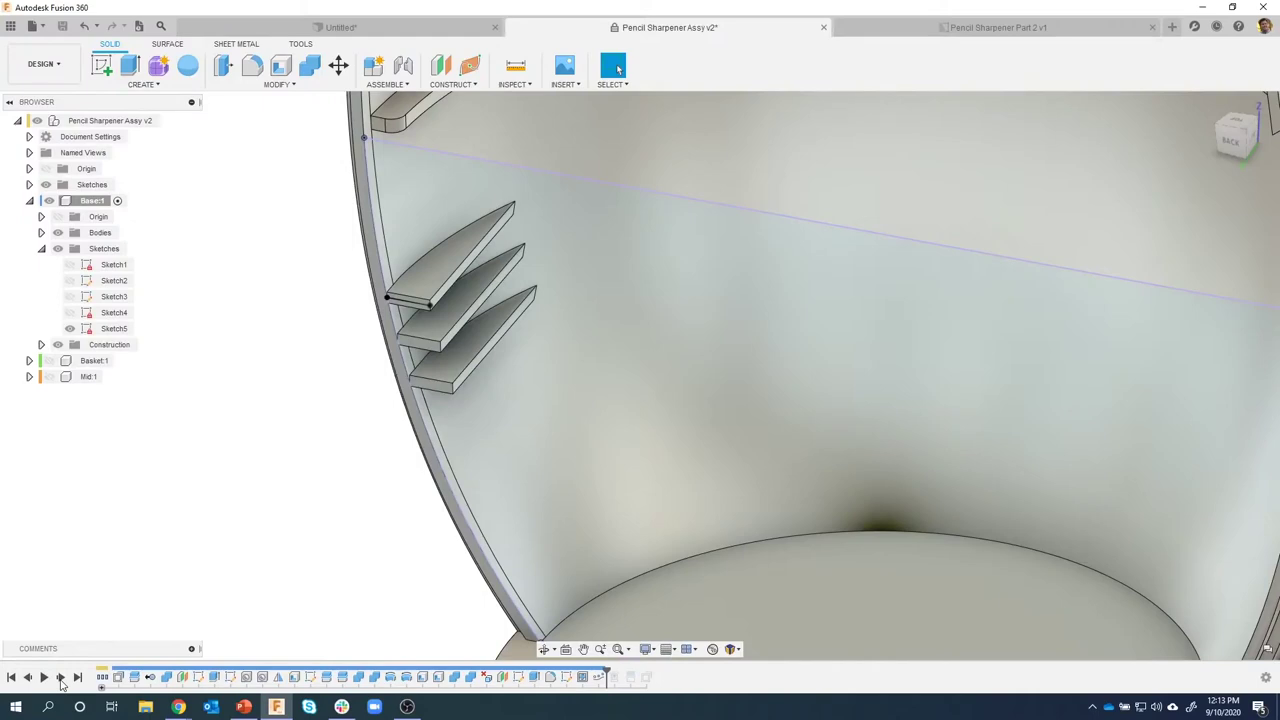
pyautogui.click(60, 677)
pyautogui.click(60, 677)
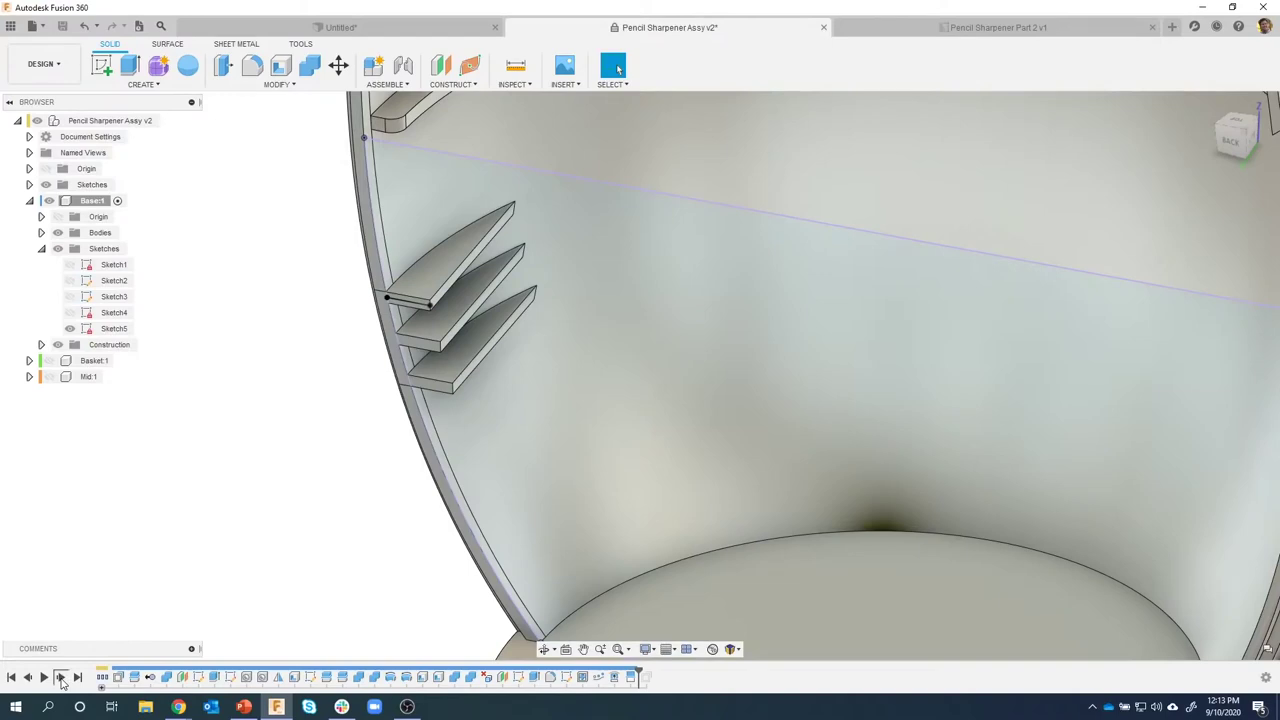
pyautogui.click(60, 677)
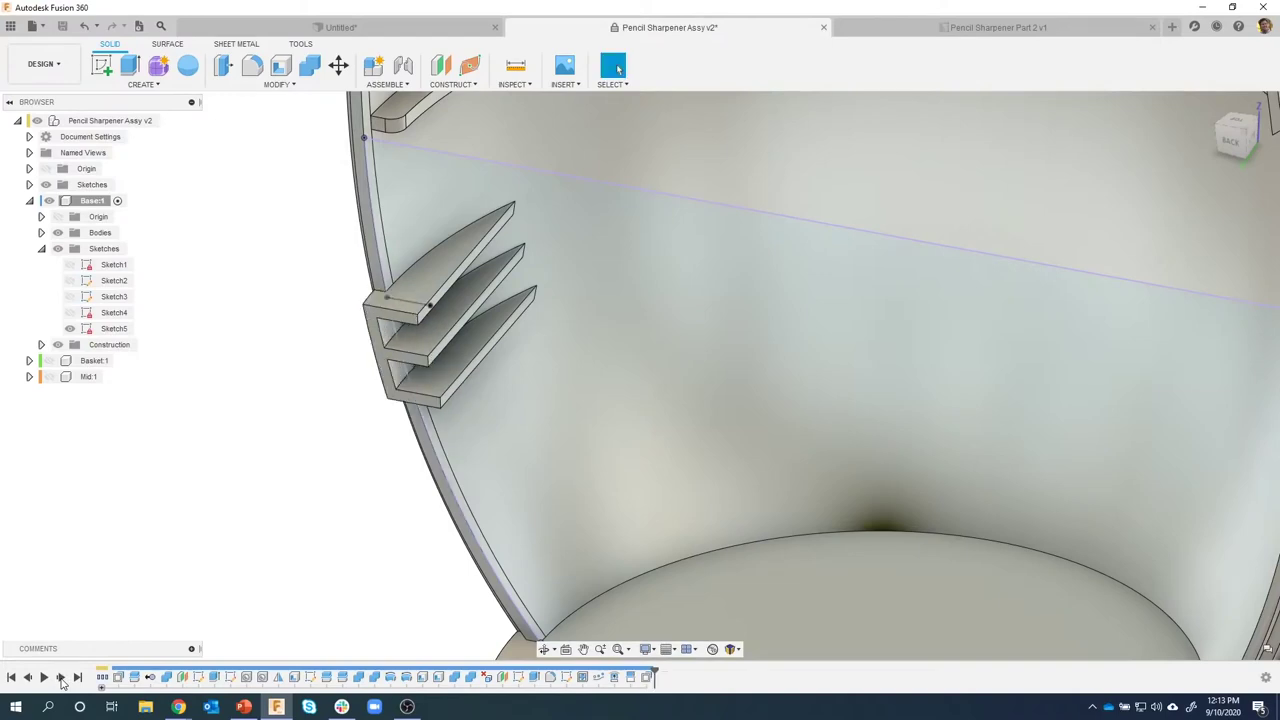
pyautogui.click(70, 328)
pyautogui.keyDown('shift'); pyautogui.moveTo(418, 325); pyautogui.dragTo(357, 297, button='middle'); pyautogui.keyUp('shift')
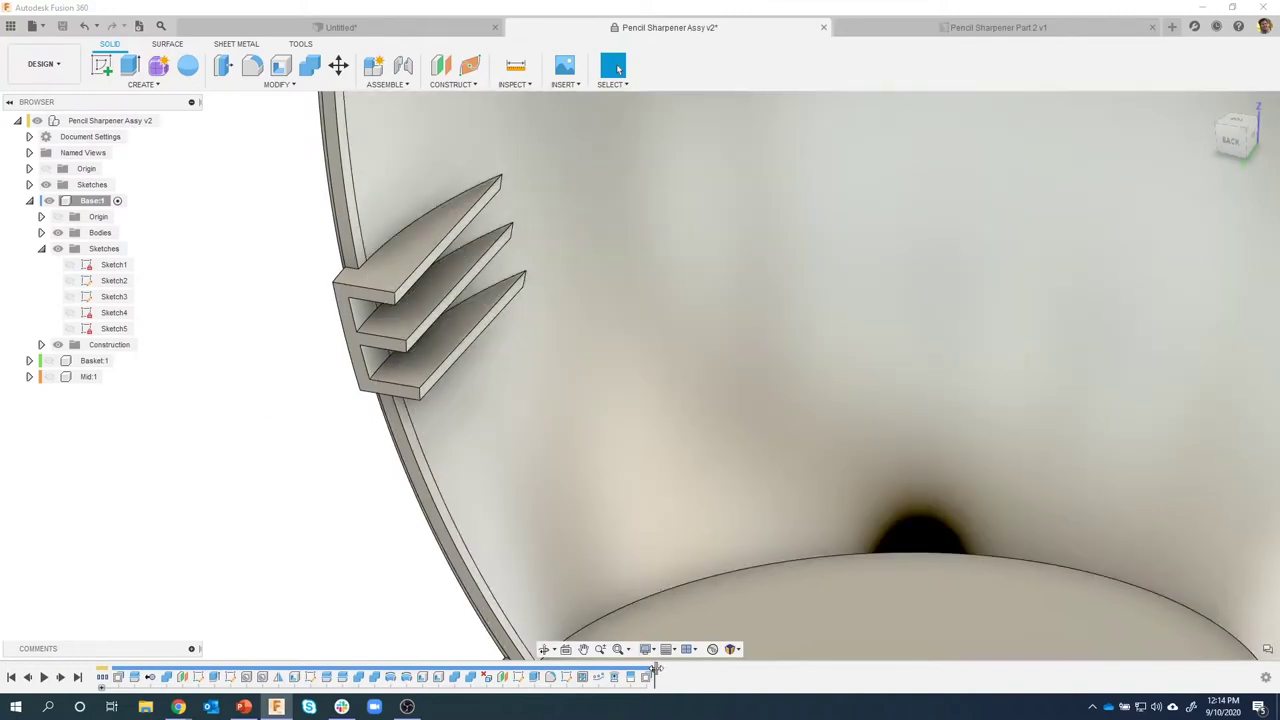
# Roll the timeline back to just after Sketch5, show that sketch and examine its short web line.
pyautogui.moveTo(655, 669); pyautogui.dragTo(575, 669)
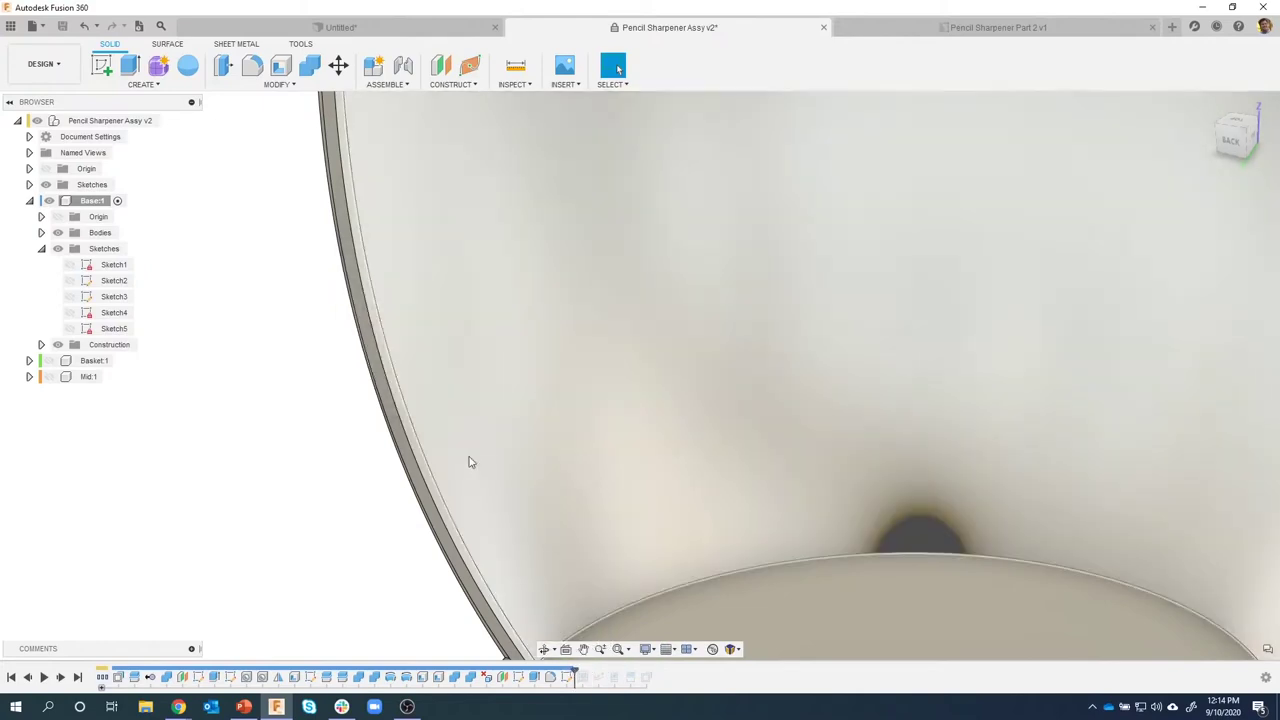
pyautogui.click(70, 328)
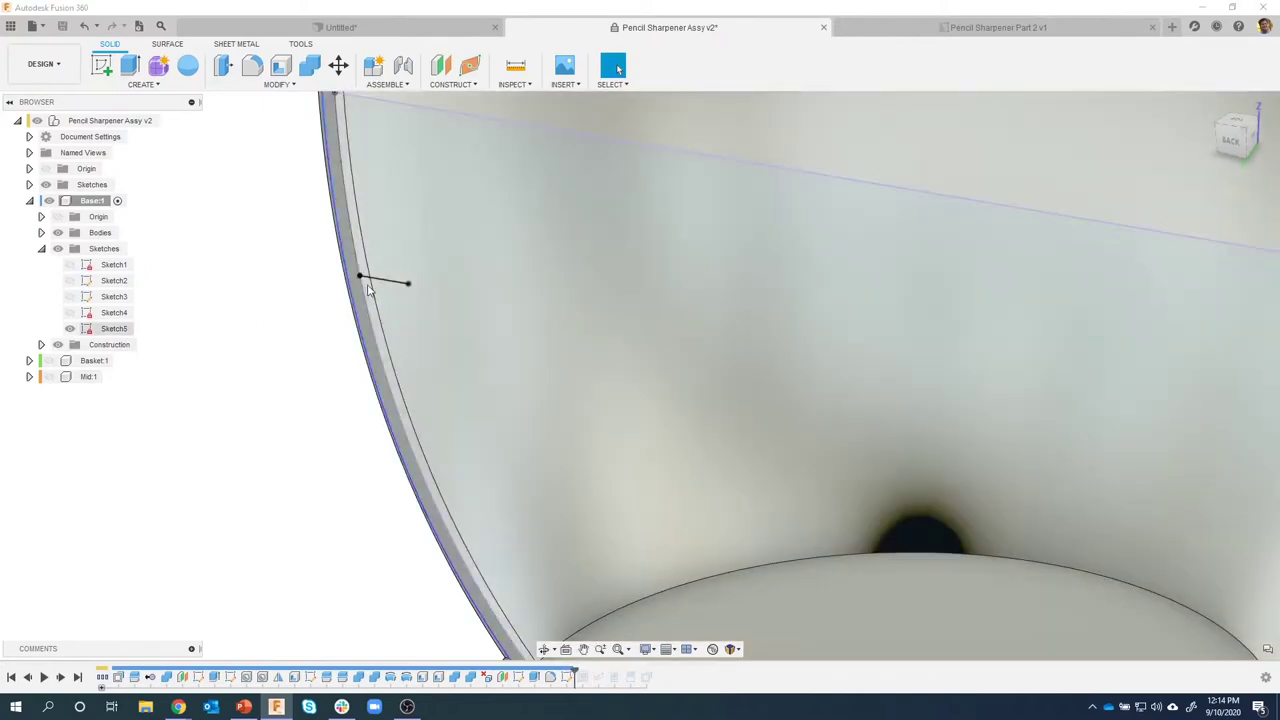
pyautogui.scroll(2, 380, 298)
pyautogui.keyDown('shift'); pyautogui.moveTo(384, 303); pyautogui.dragTo(389, 303, button='middle'); pyautogui.keyUp('shift')
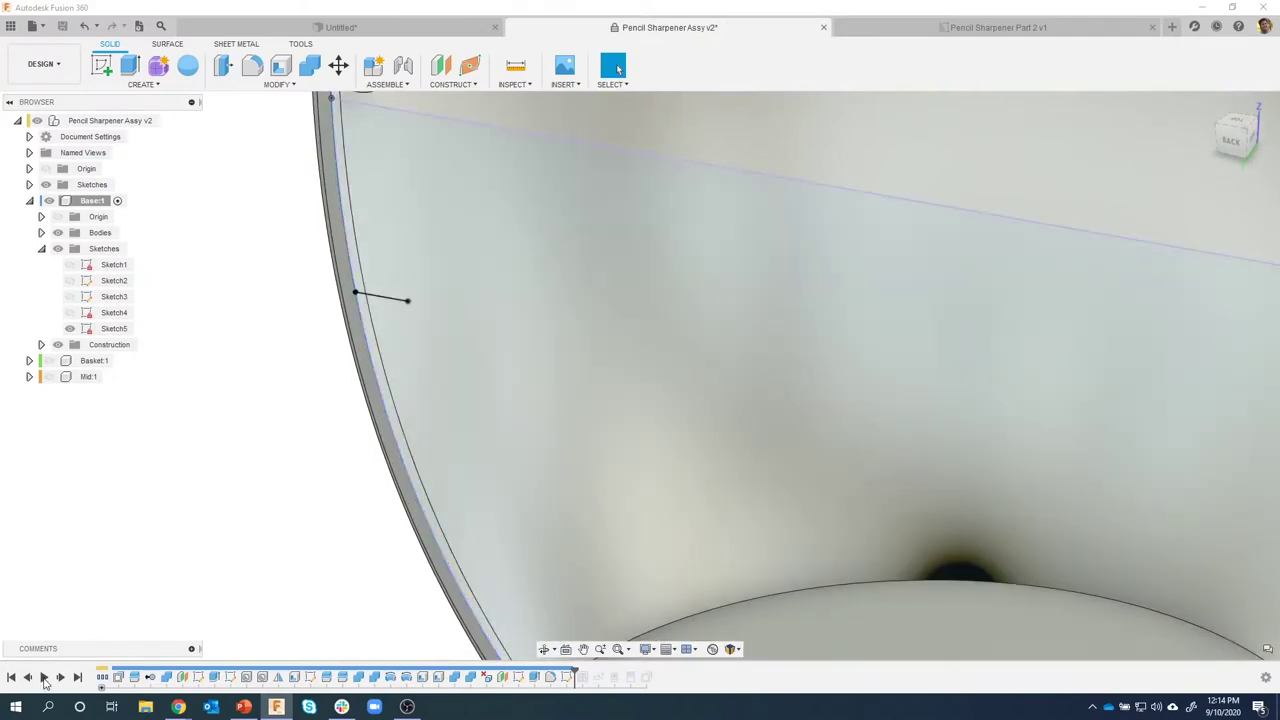
# Advance the timeline past the first web, open that web feature for editing and examine its thickness options.
pyautogui.click(44, 680)
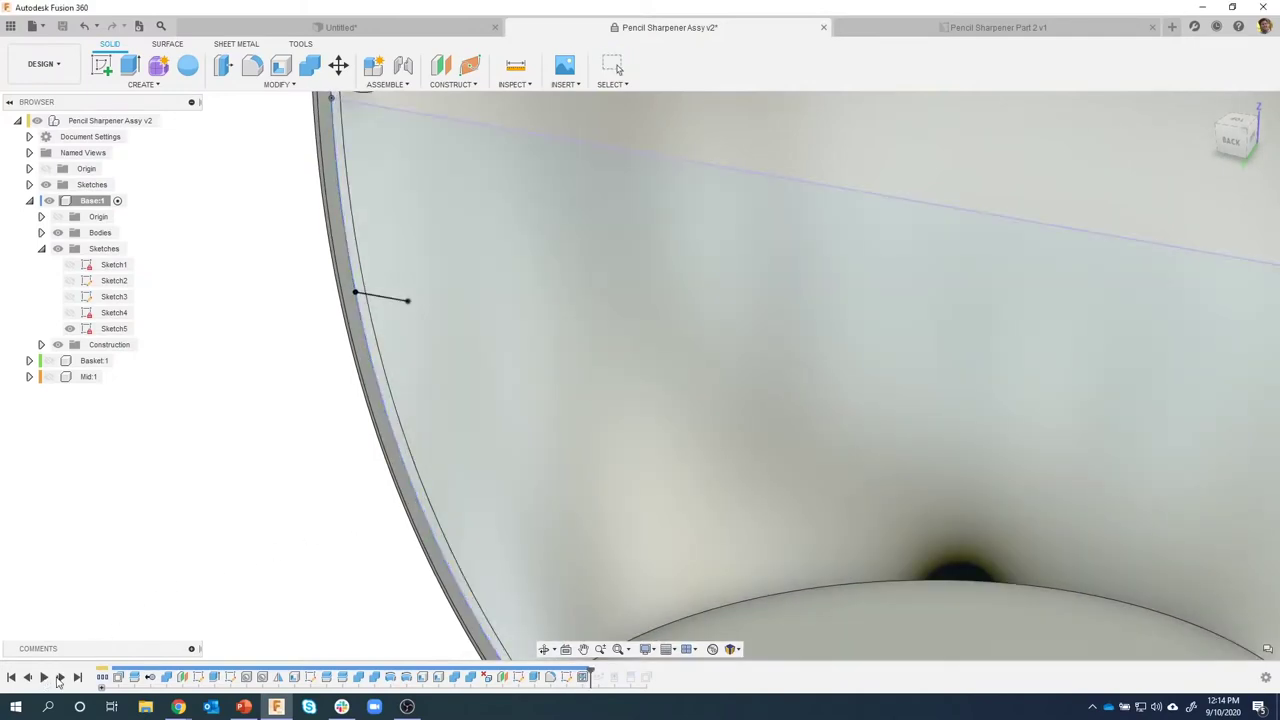
pyautogui.doubleClick(582, 677)
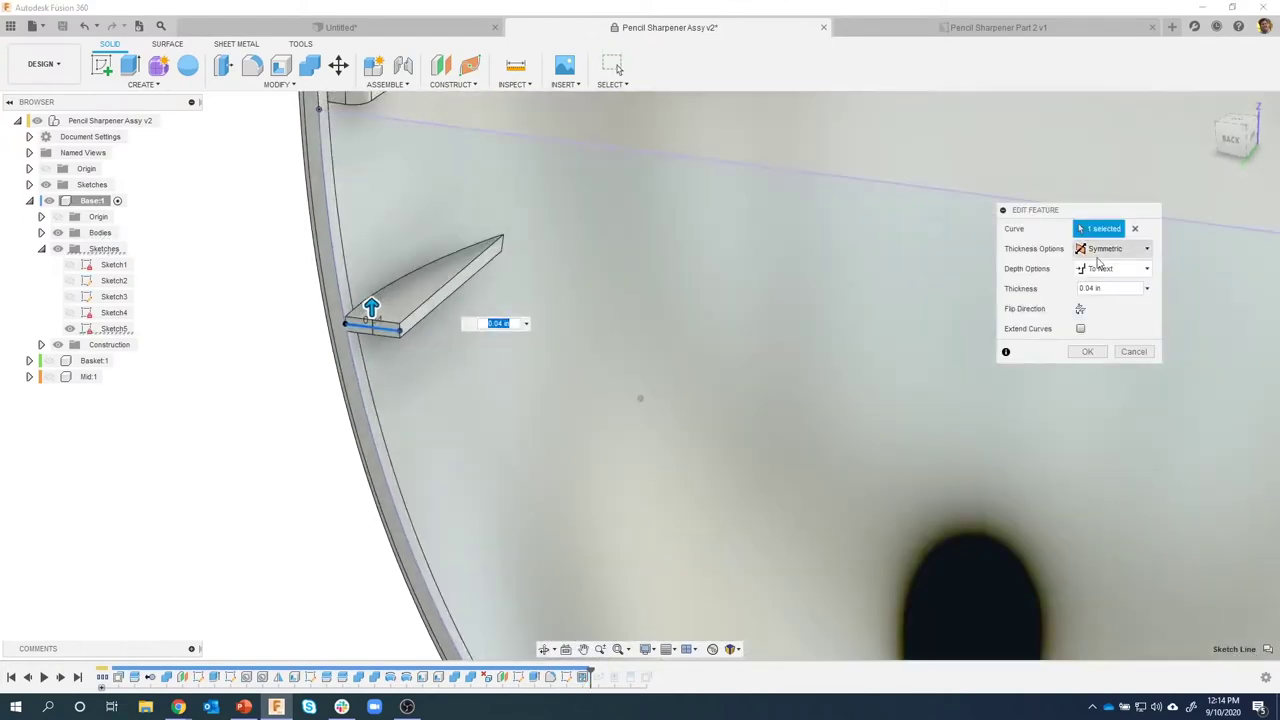
pyautogui.click(1116, 250)
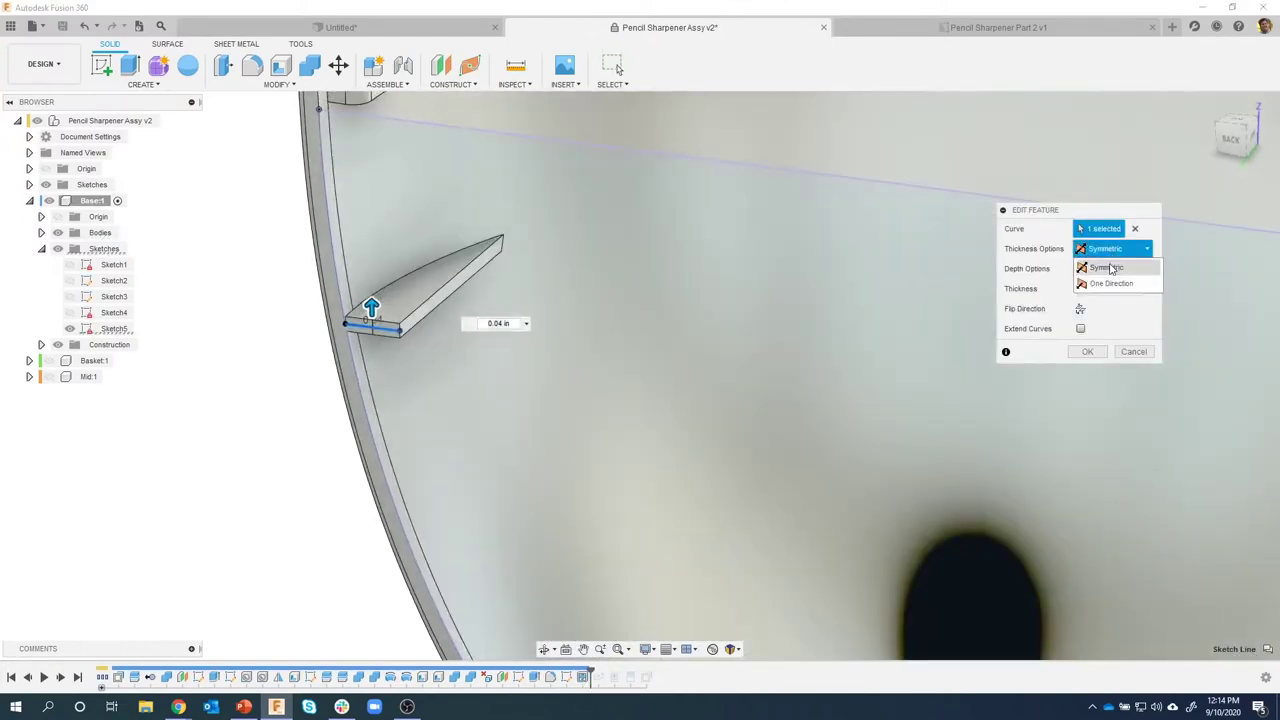
pyautogui.click(1110, 267)
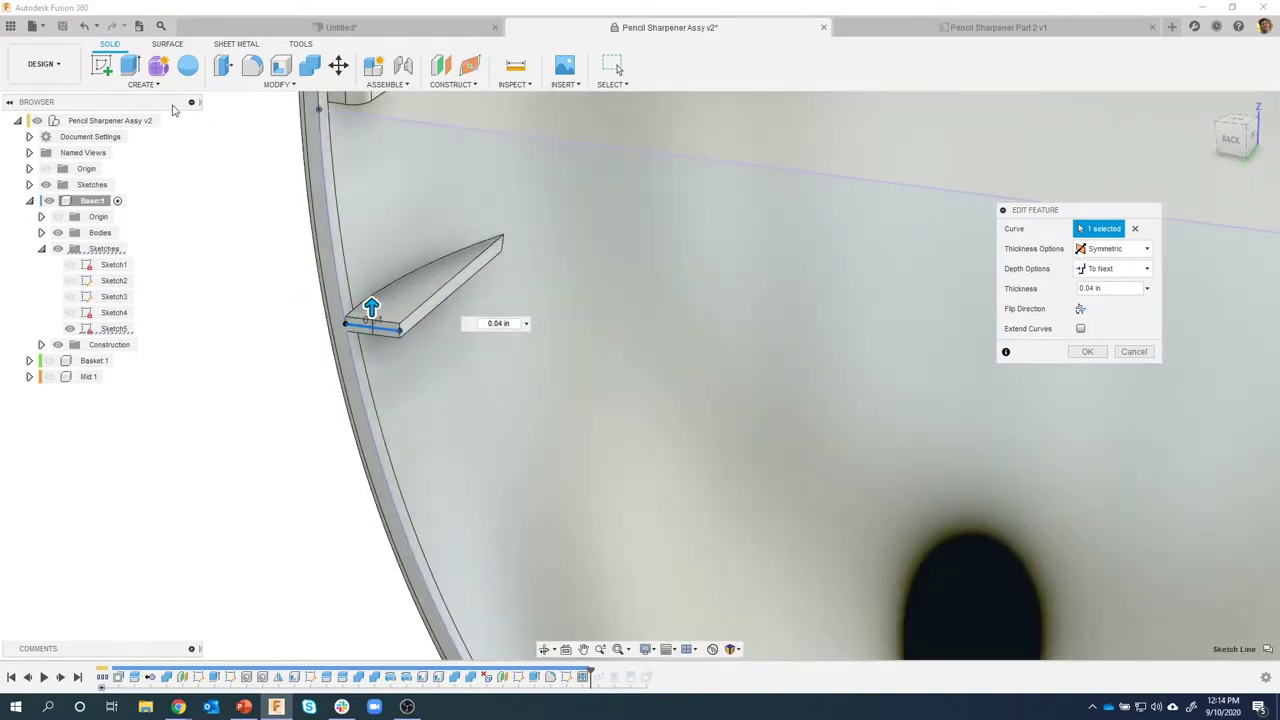
# Examine the Web command's description, and leave the web feature's edit without changing it.
pyautogui.click(141, 84)
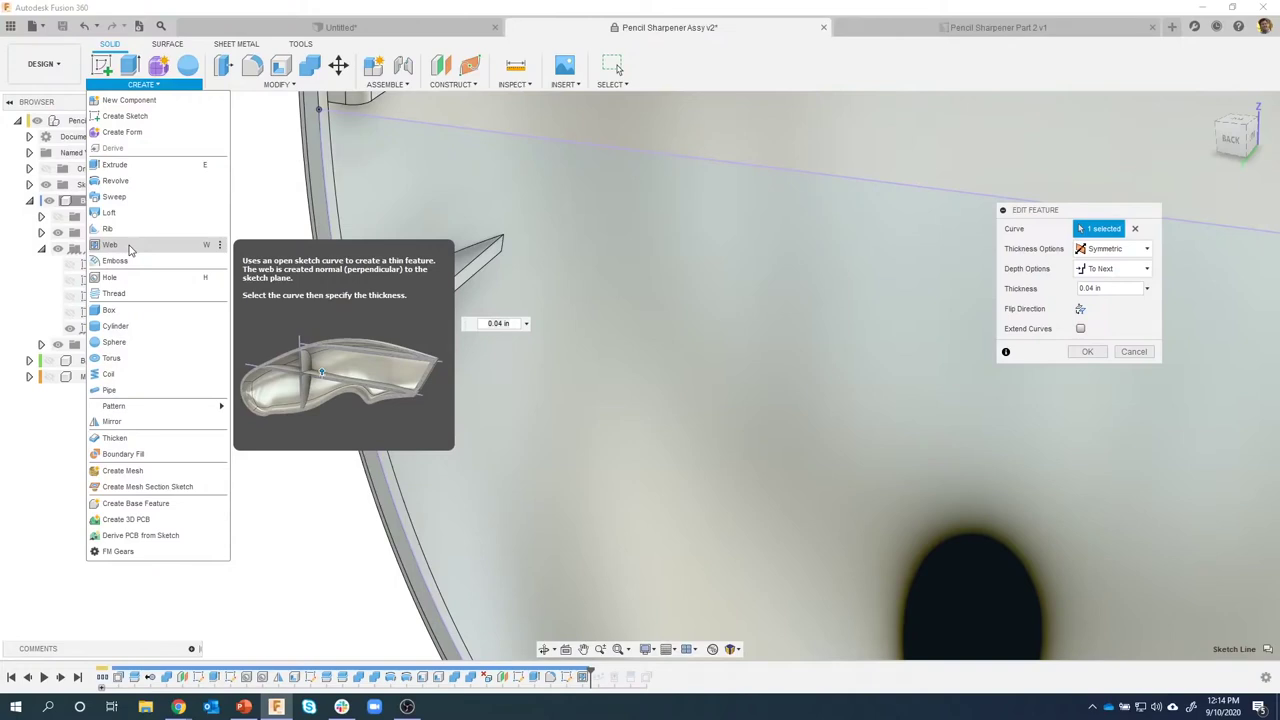
pyautogui.click(260, 196)
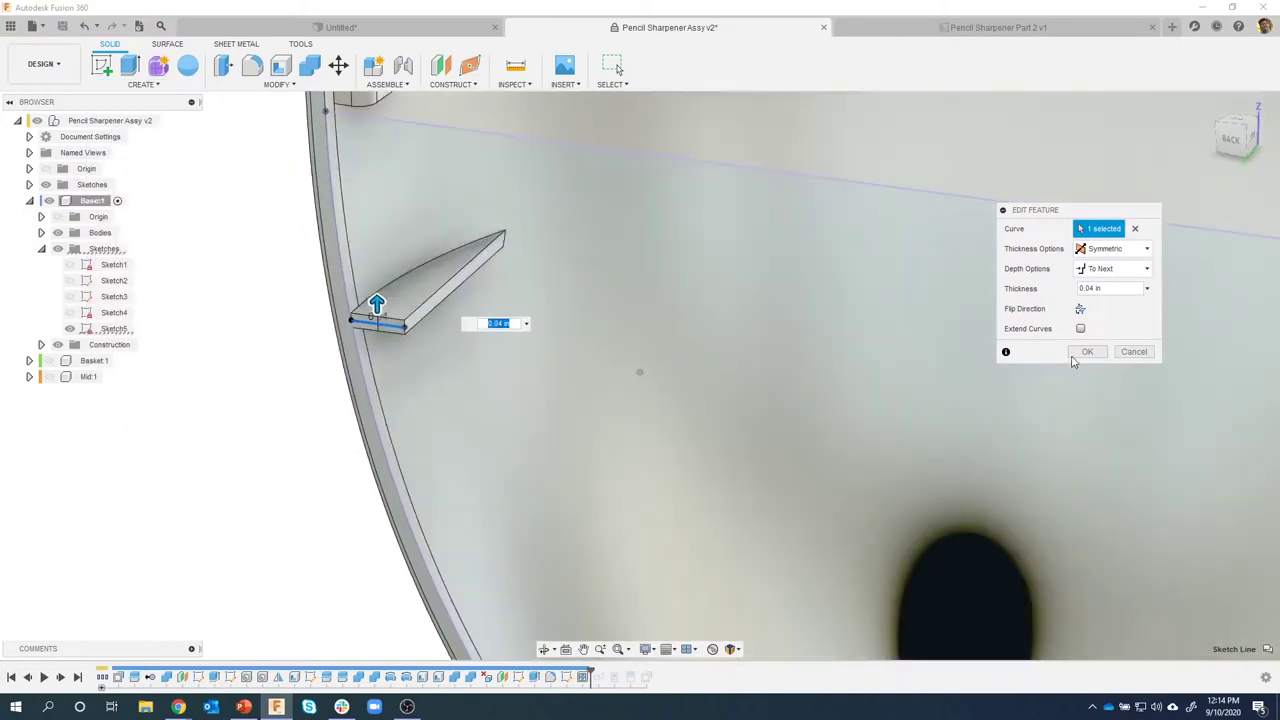
pyautogui.click(1132, 352)
pyautogui.click(1133, 352)
# Advance the timeline to its end through the rib pattern and face features, and hide Sketch5.
pyautogui.click(60, 677)
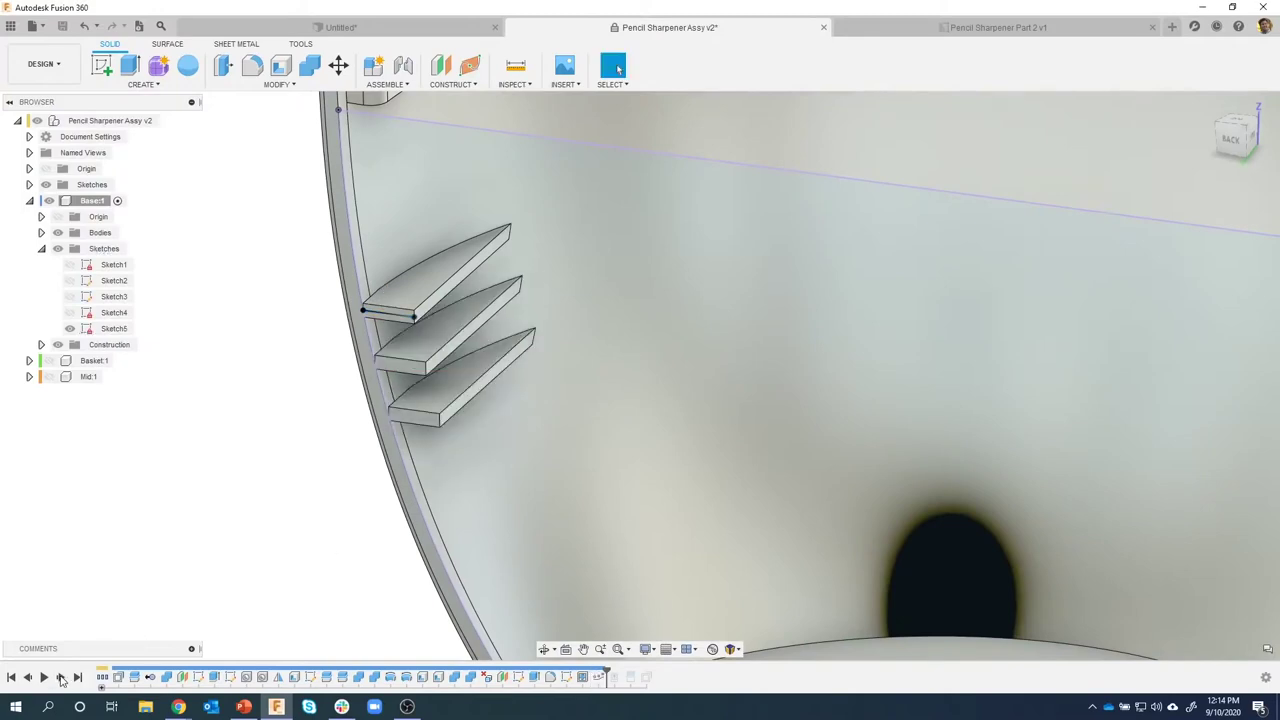
pyautogui.click(60, 677)
pyautogui.click(60, 677)
pyautogui.click(60, 677)
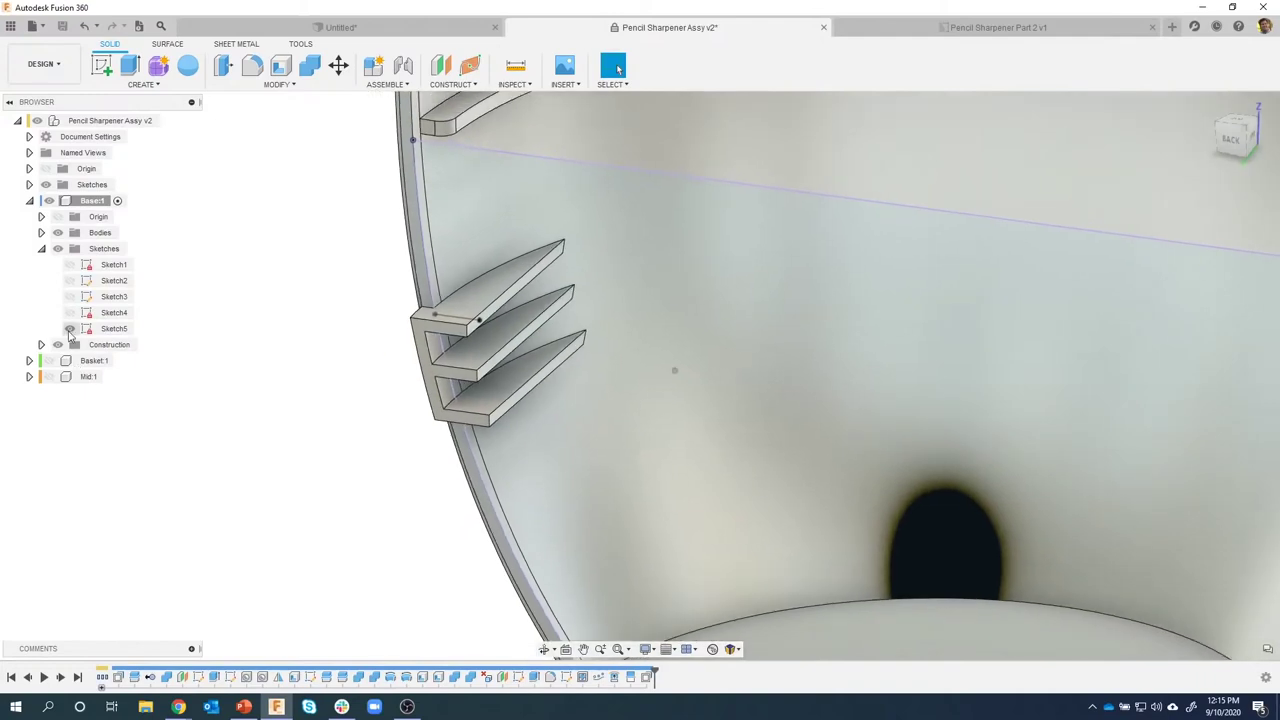
pyautogui.click(70, 330)
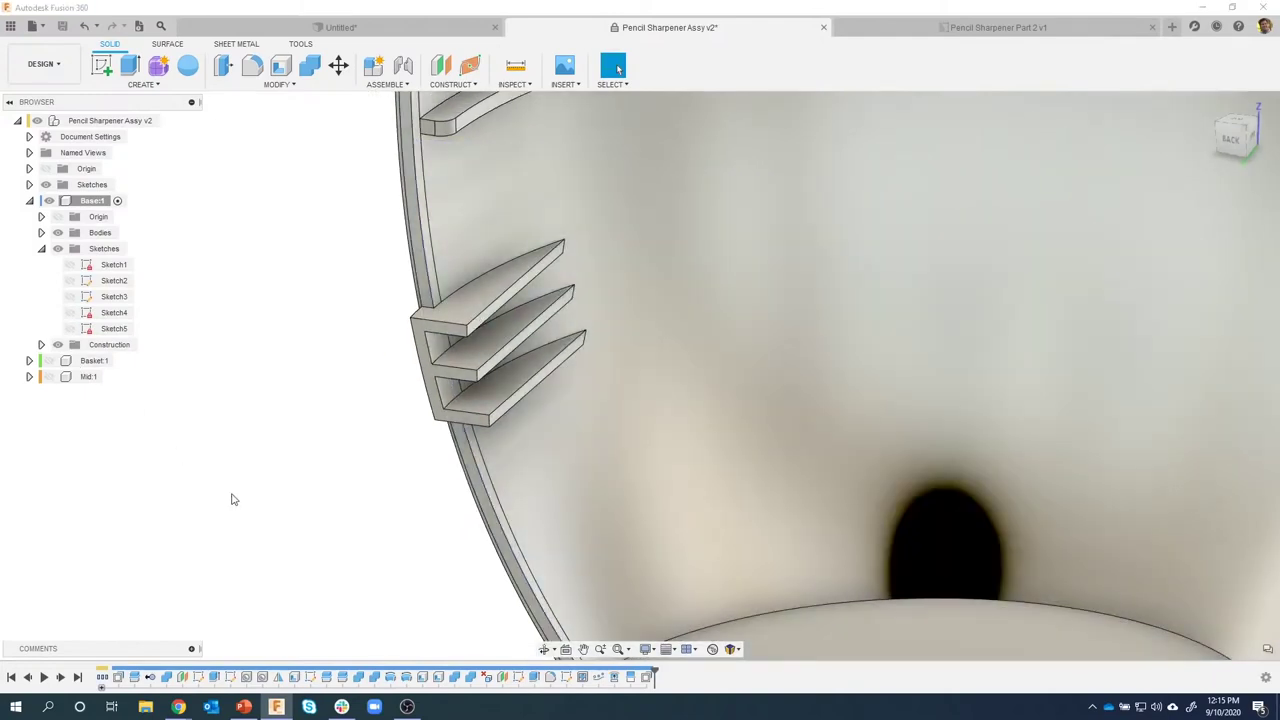
# Start a Mirror operation in the Base component with the wall ribs and the opposite wall in view.
pyautogui.scroll(-5, 624, 372)
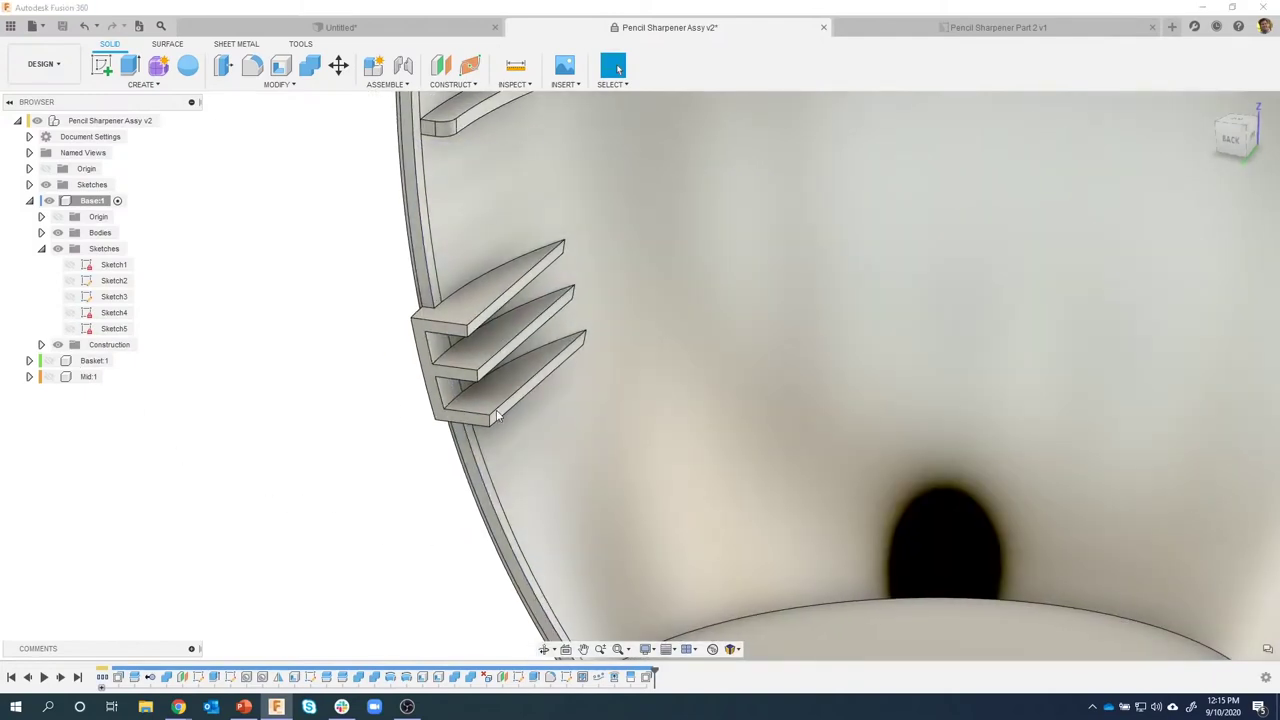
pyautogui.keyDown('shift'); pyautogui.moveTo(446, 333); pyautogui.dragTo(459, 318, button='middle'); pyautogui.keyUp('shift')
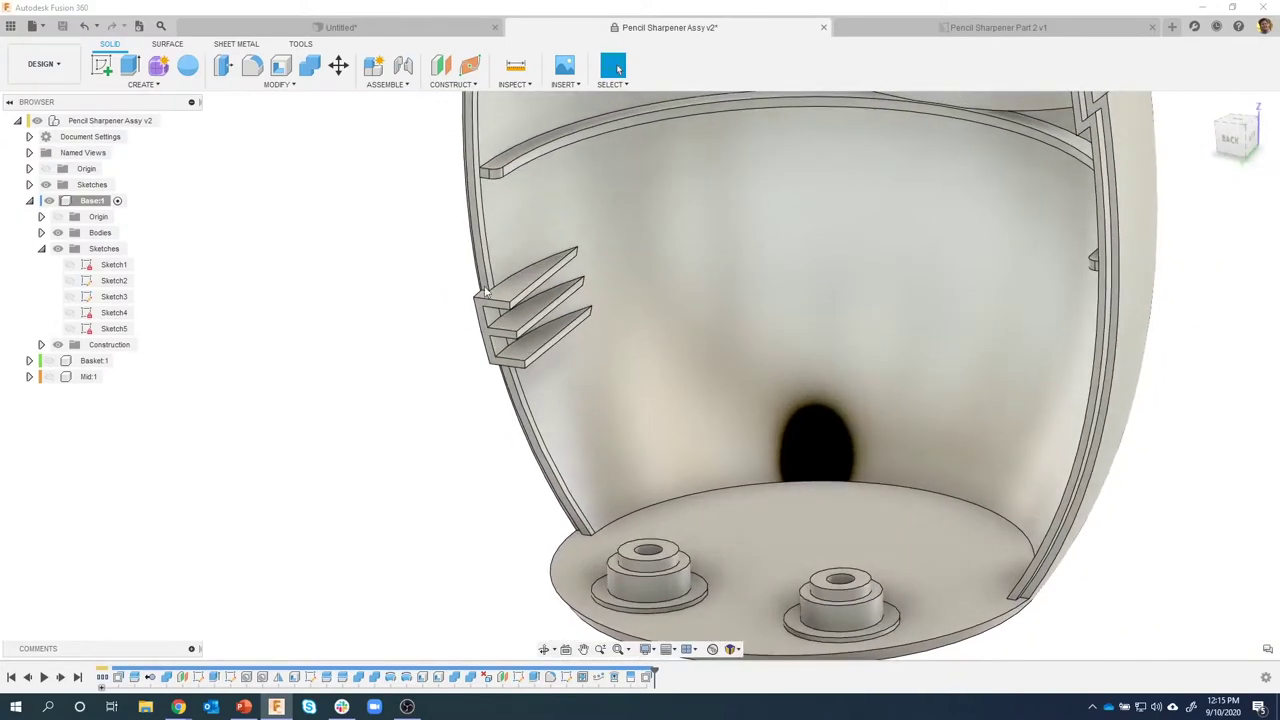
pyautogui.keyDown('shift'); pyautogui.moveTo(380, 384); pyautogui.dragTo(367, 380, button='middle'); pyautogui.keyUp('shift')
pyautogui.scroll(-1, 367, 385)
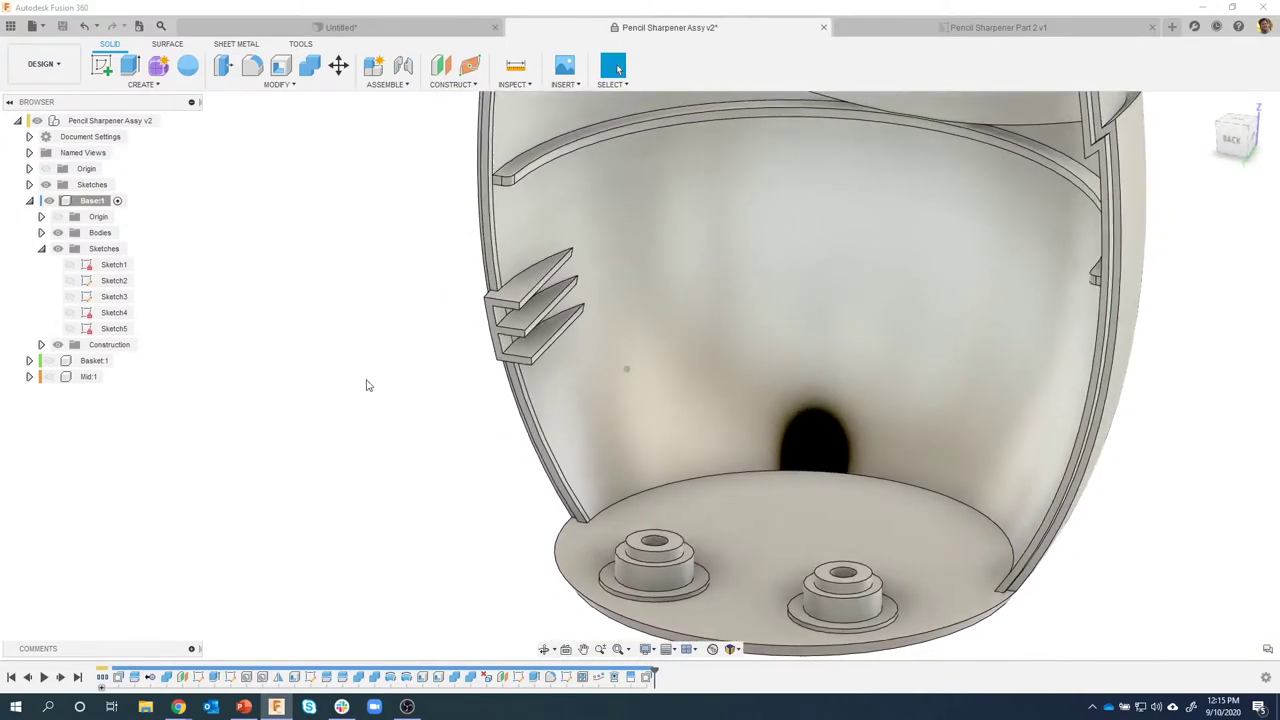
pyautogui.click(143, 84)
pyautogui.click(150, 421)
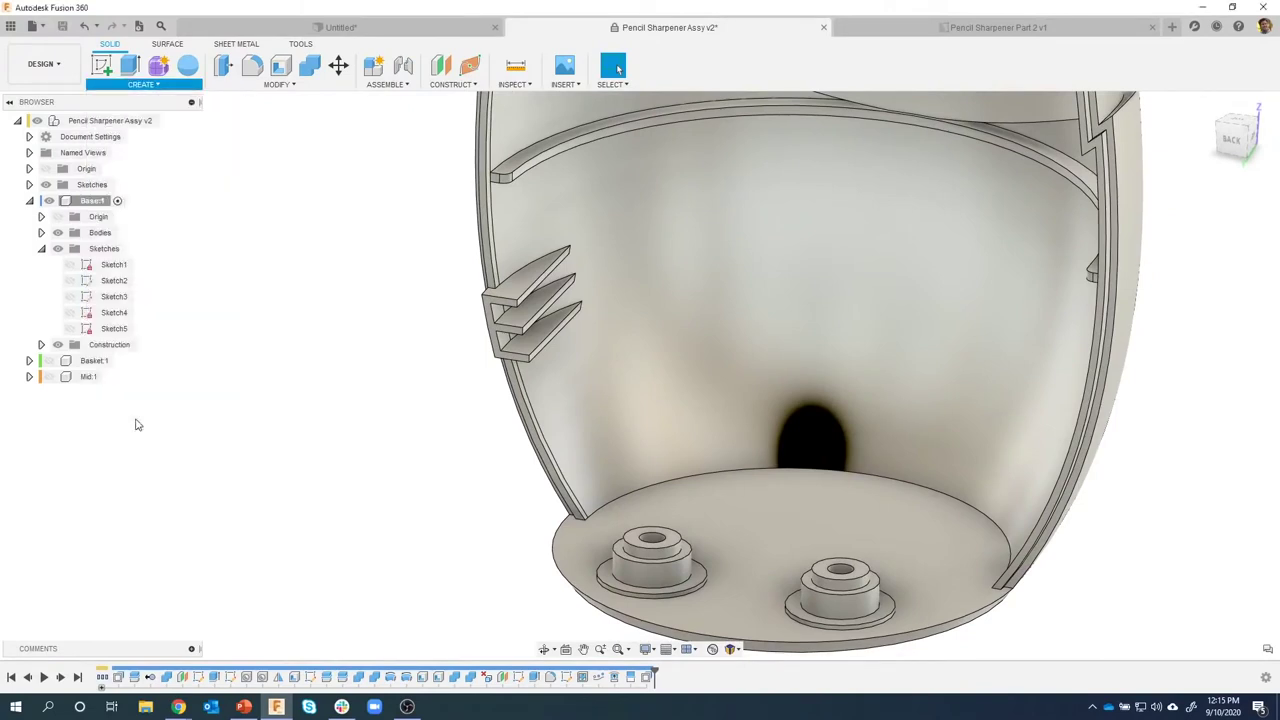
pyautogui.scroll(-1, 413, 396)
pyautogui.scroll(-2, 415, 396)
pyautogui.scroll(2, 1261, 364)
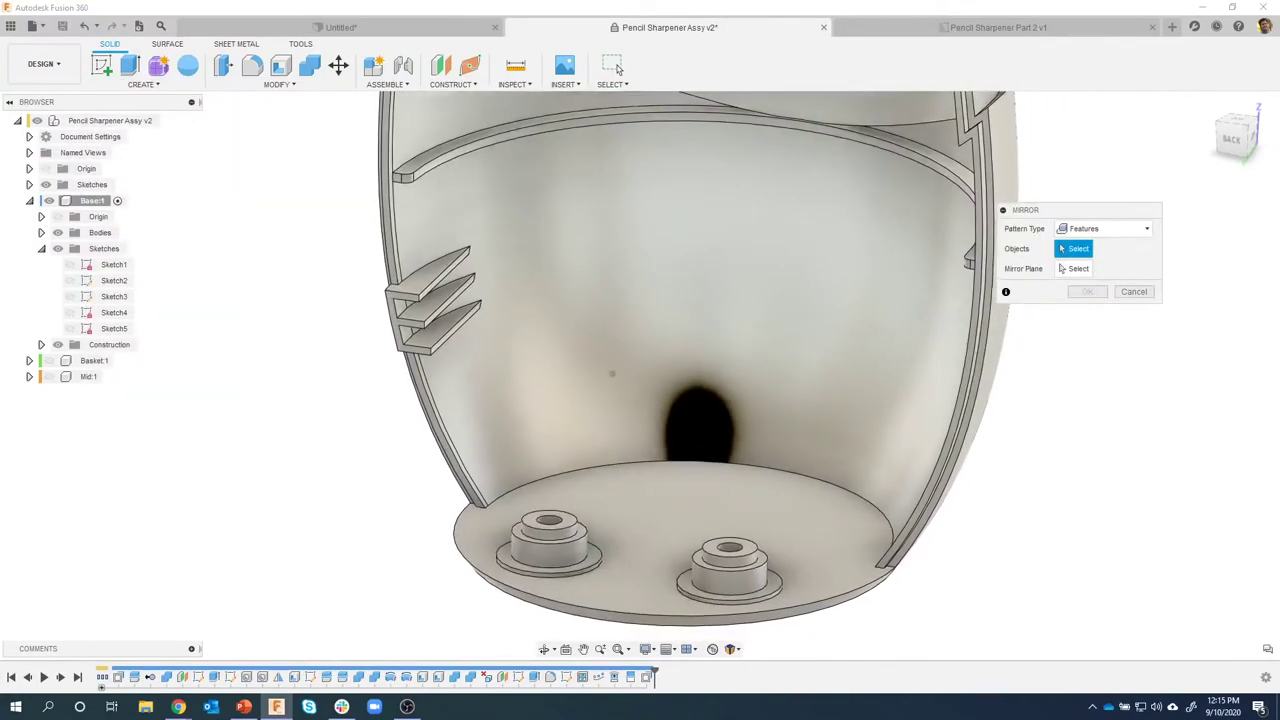
pyautogui.click(1120, 228)
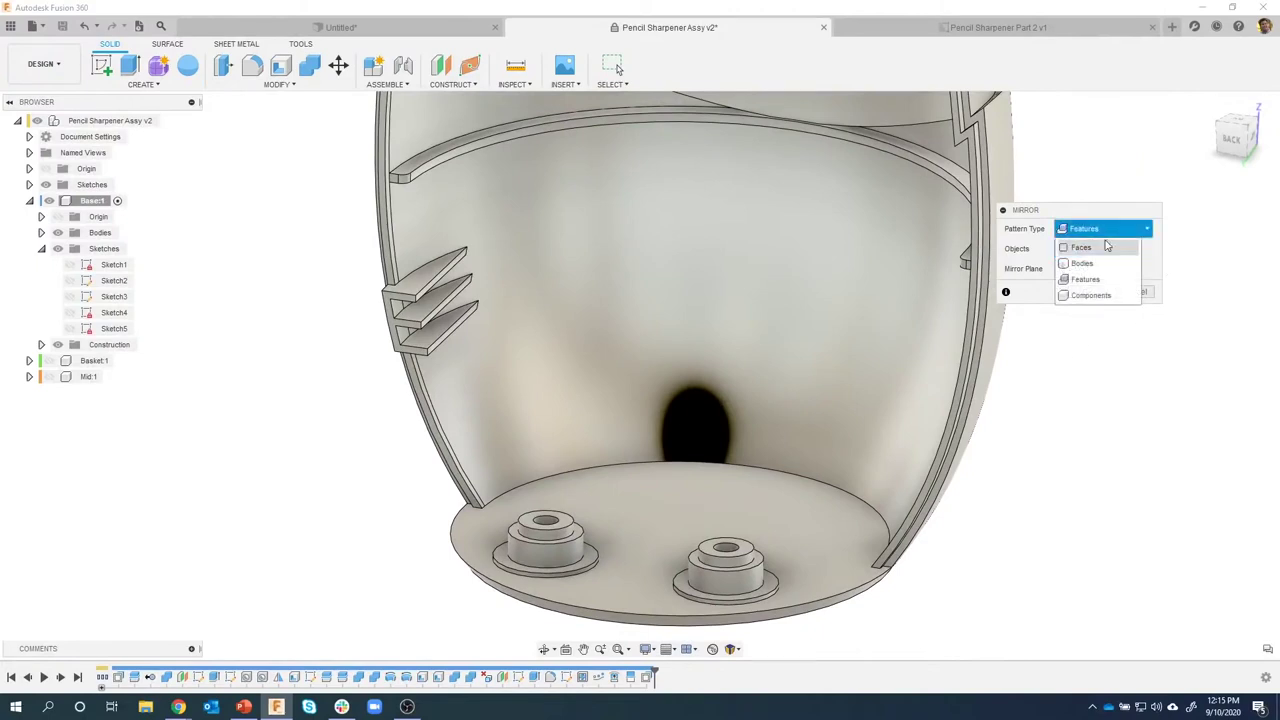
pyautogui.click(1100, 249)
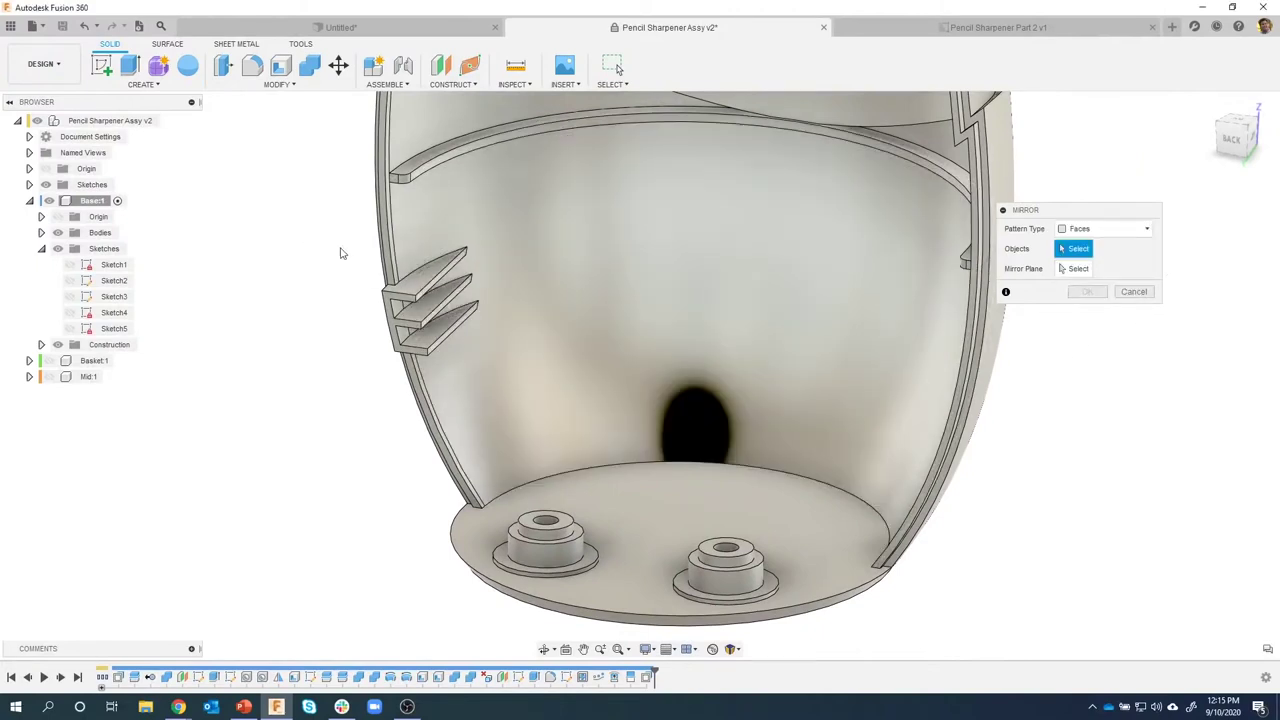
pyautogui.moveTo(307, 222); pyautogui.dragTo(507, 397)
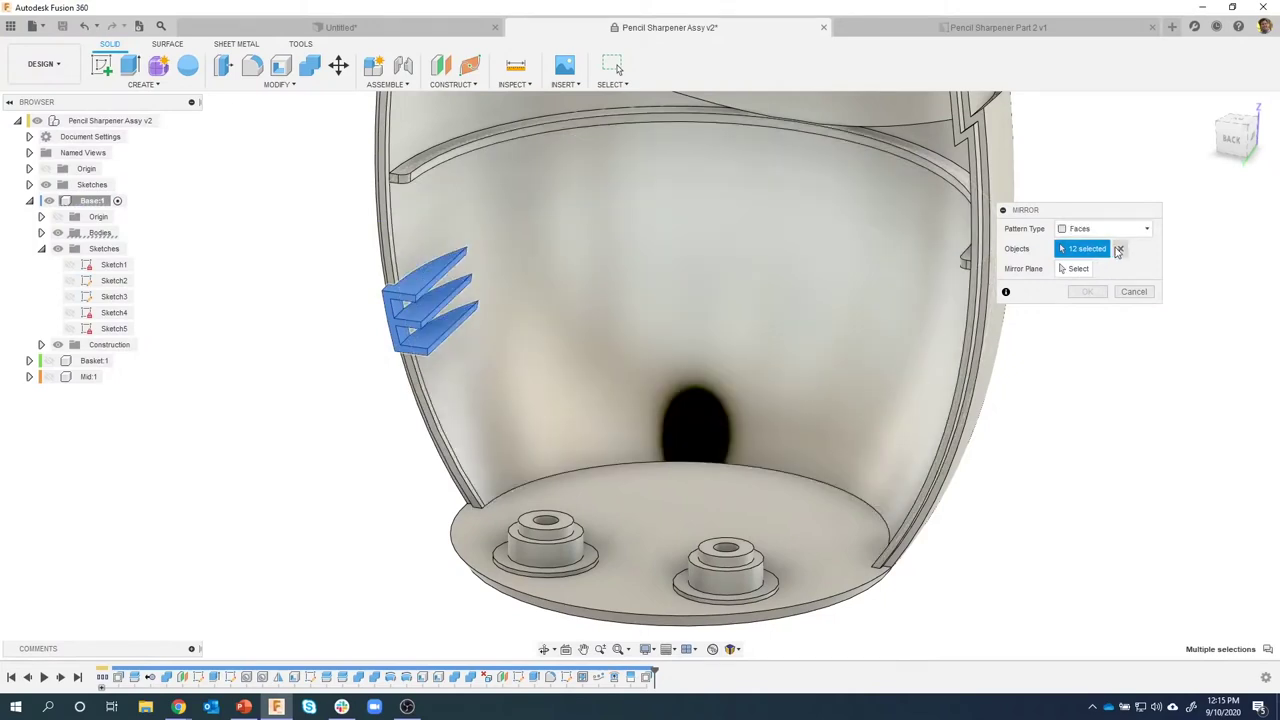
pyautogui.click(1119, 249)
pyautogui.click(1093, 229)
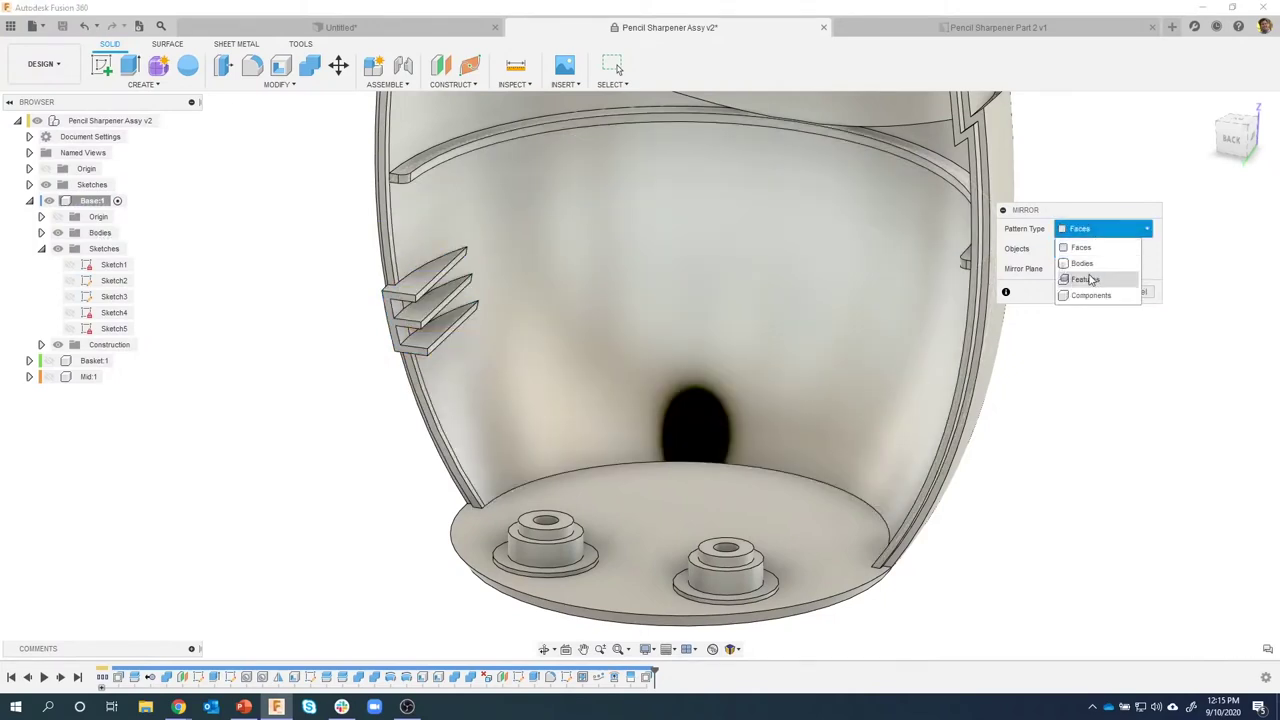
pyautogui.click(1088, 279)
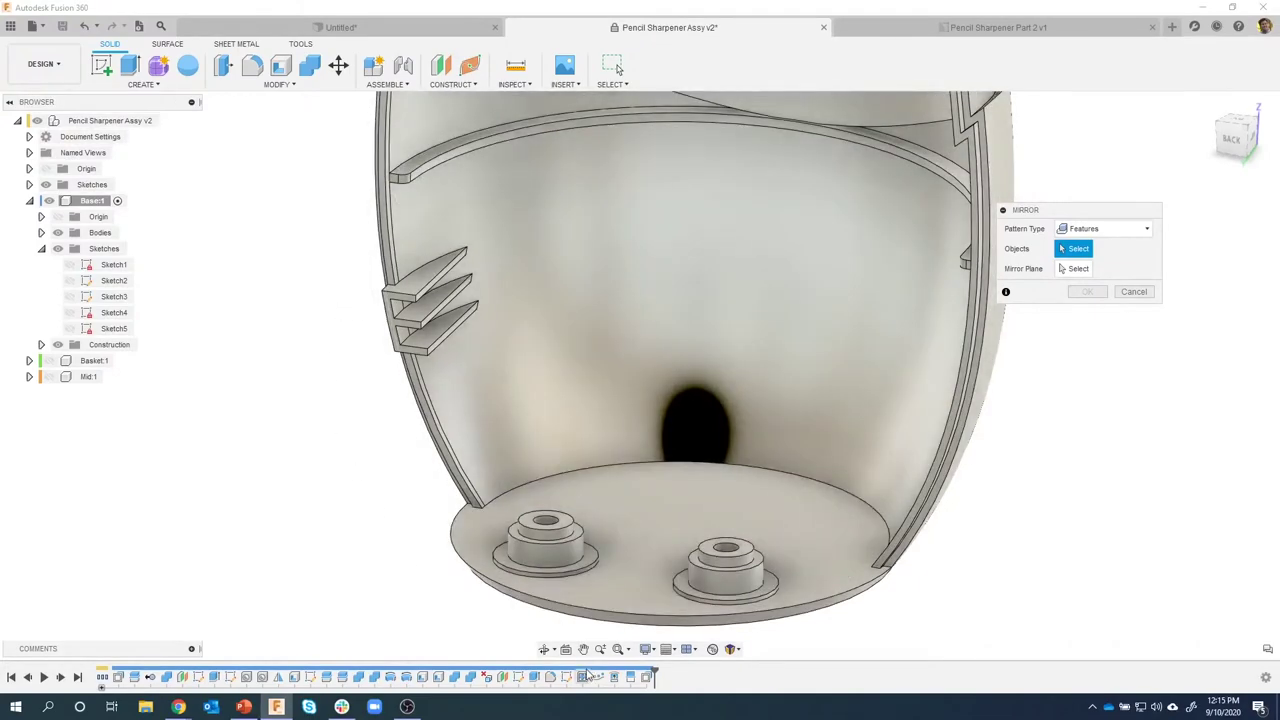
# Mirror the web, its pattern and the replace-face, split and offset features across the vertical origin plane between the side walls, with Adjust compute.
pyautogui.click(583, 677)
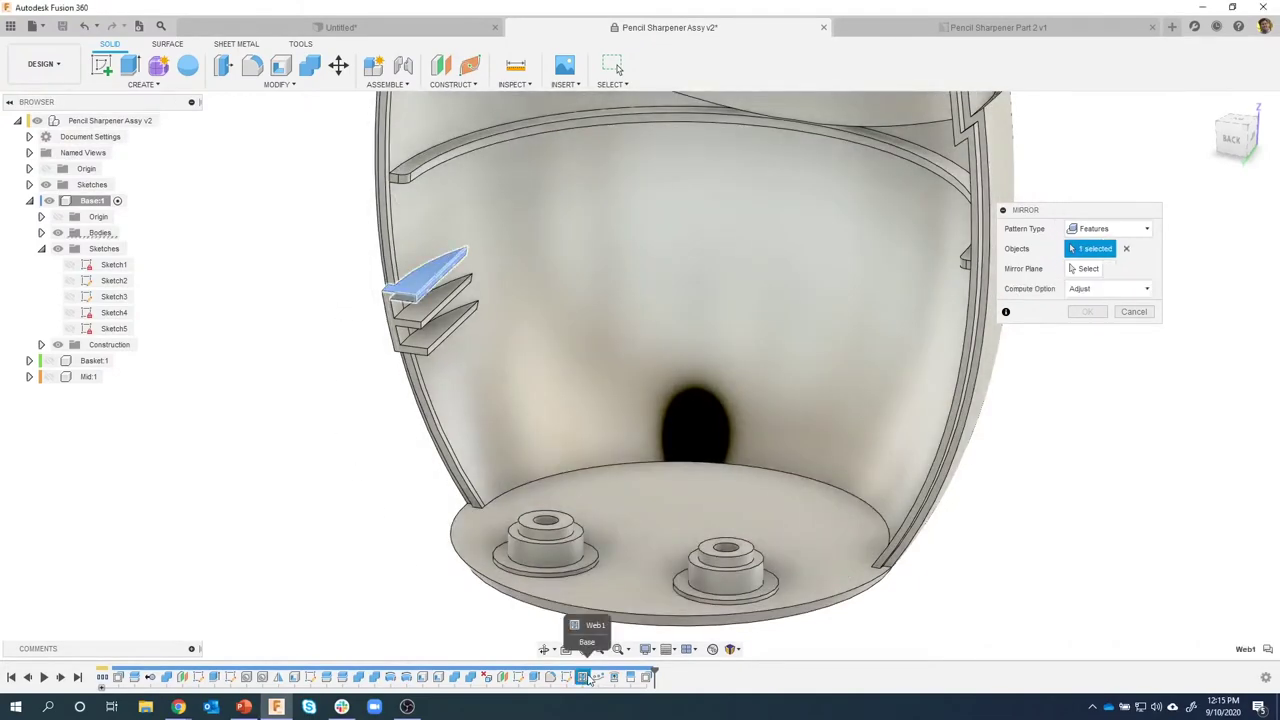
pyautogui.click(614, 678)
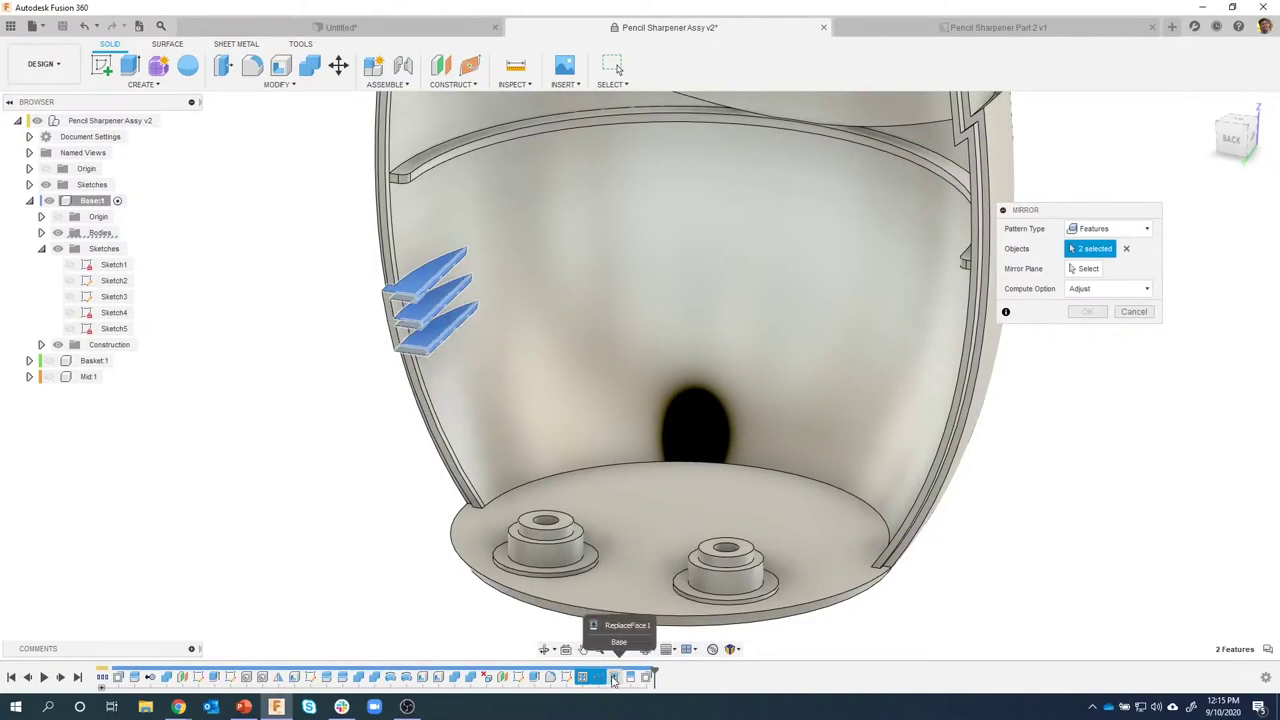
pyautogui.click(630, 678)
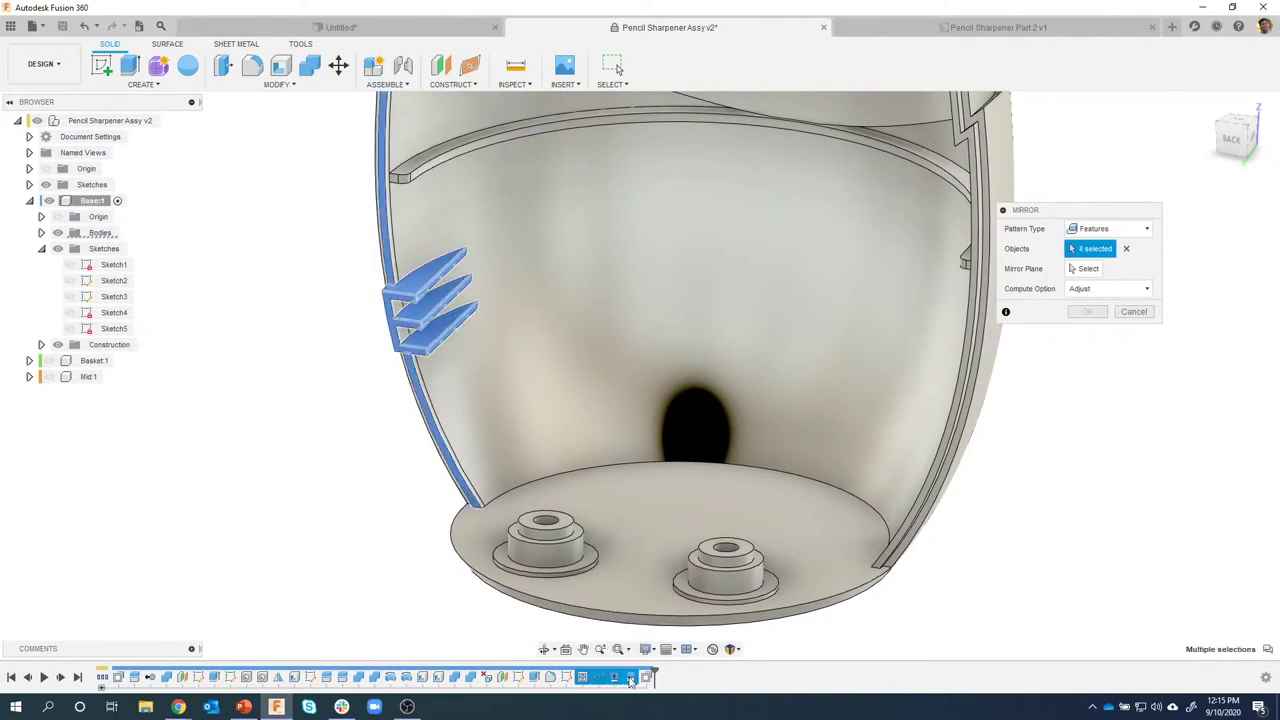
pyautogui.click(647, 678)
pyautogui.click(1089, 272)
pyautogui.keyDown('shift'); pyautogui.moveTo(1000, 400); pyautogui.dragTo(865, 432, button='middle'); pyautogui.keyUp('shift')
pyautogui.click(592, 514)
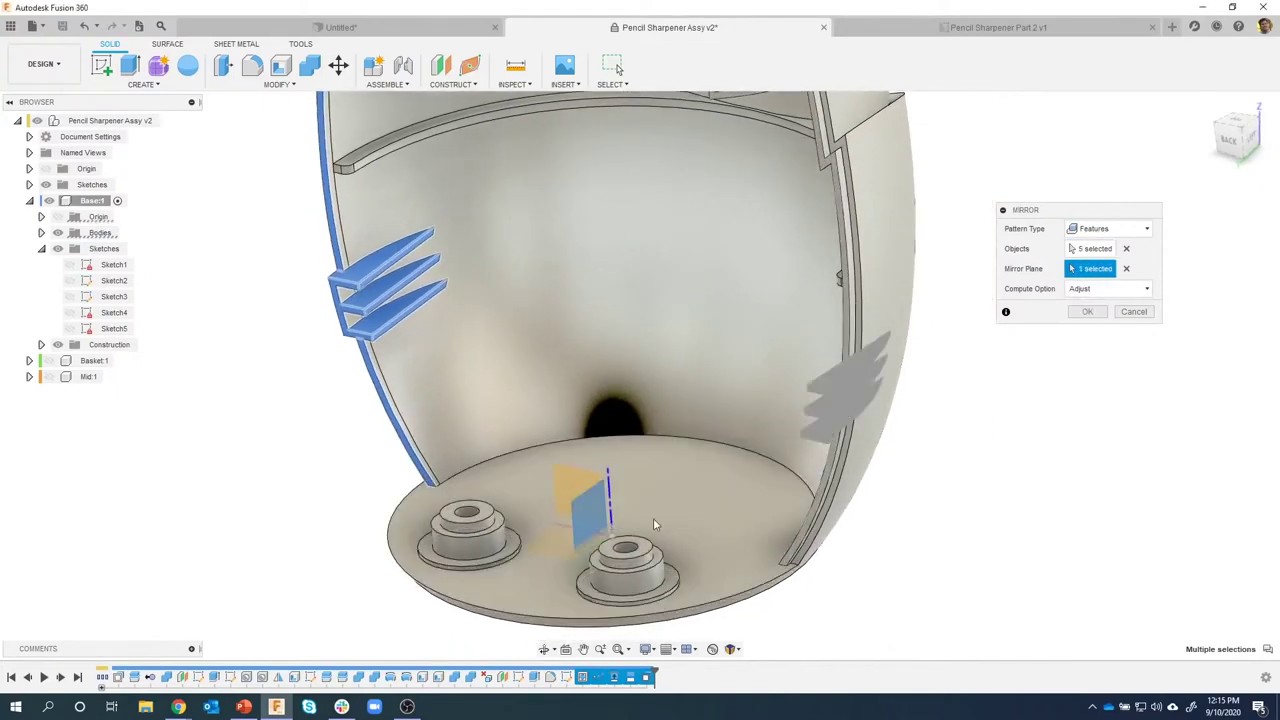
pyautogui.keyDown('shift'); pyautogui.moveTo(1018, 652); pyautogui.dragTo(1085, 310, button='middle'); pyautogui.keyUp('shift')
pyautogui.click(1087, 311)
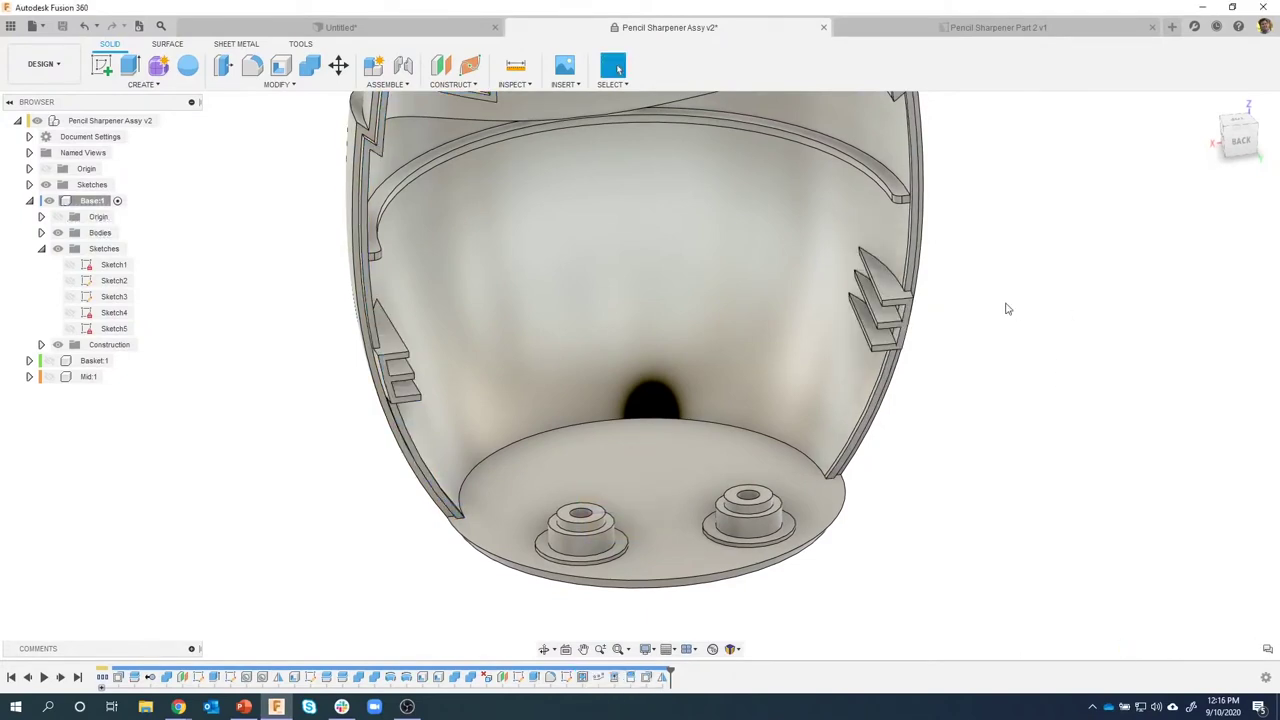
# Create a sketch on the base's floor face and rotate the top view by 180 degrees.
pyautogui.keyDown('shift'); pyautogui.moveTo(1006, 306); pyautogui.dragTo(590, 495, button='middle'); pyautogui.keyUp('shift')
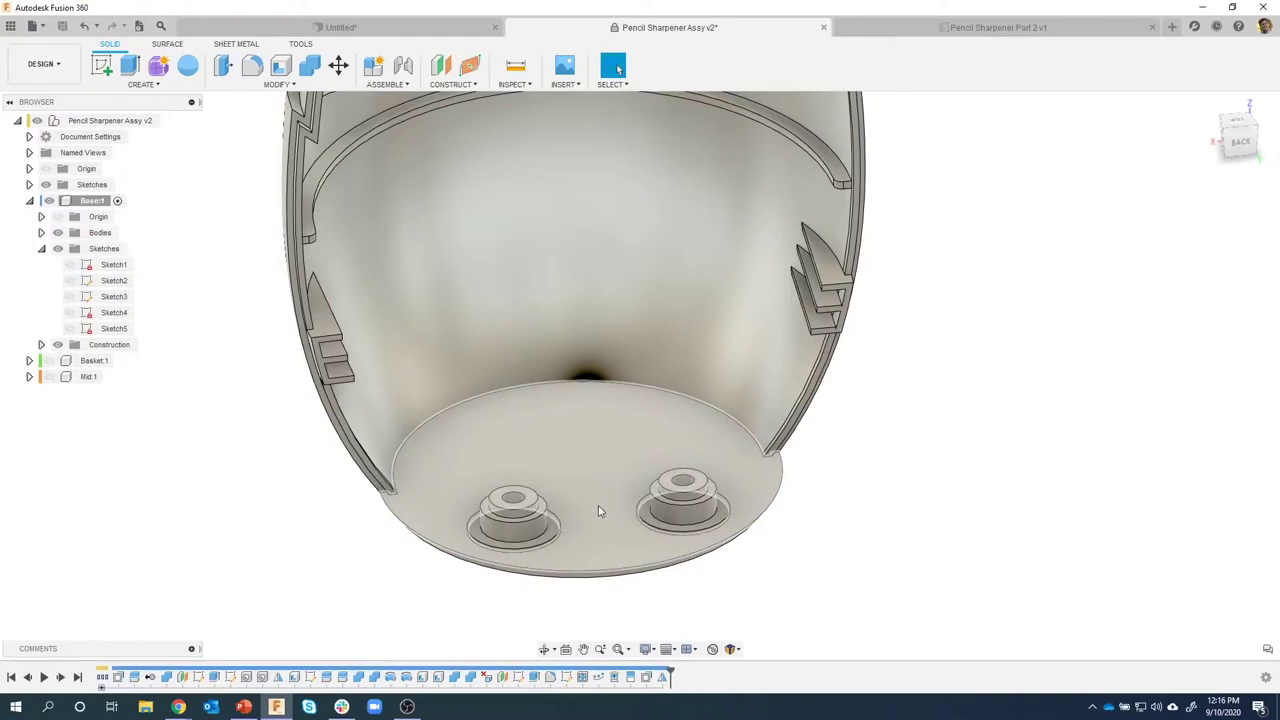
pyautogui.click(598, 508)
pyautogui.rightClick(598, 508)
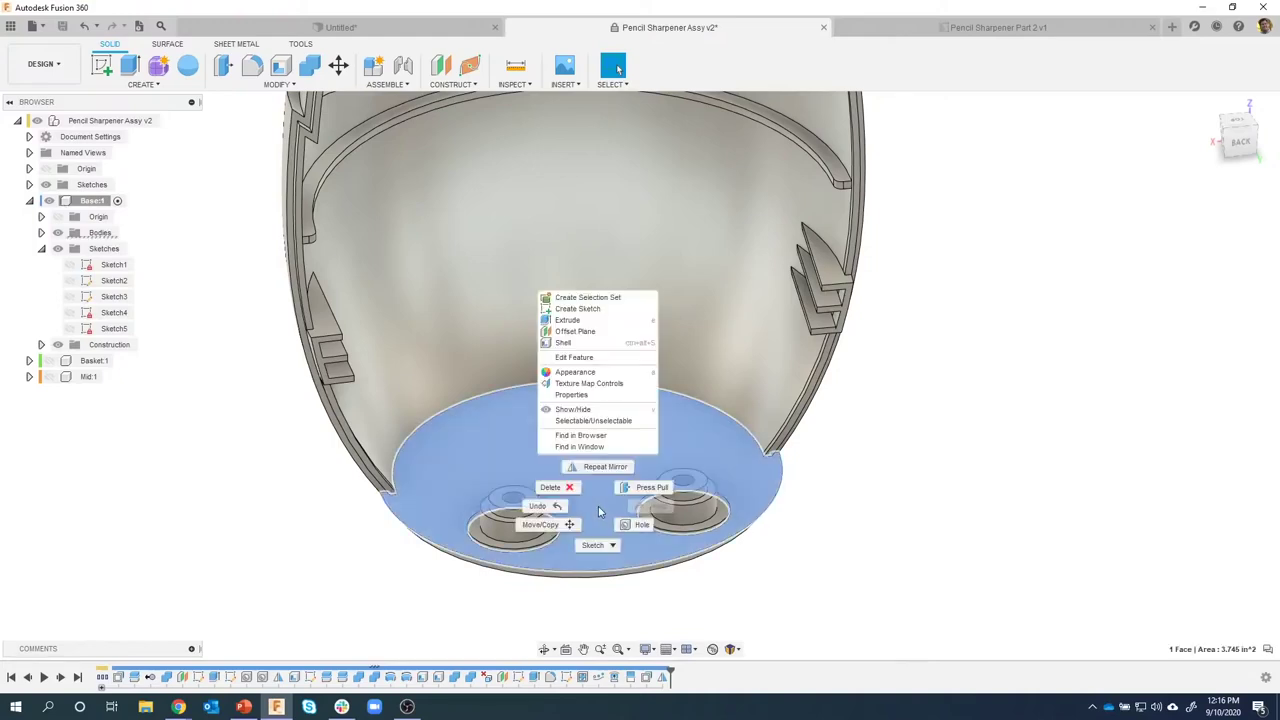
pyautogui.click(577, 309)
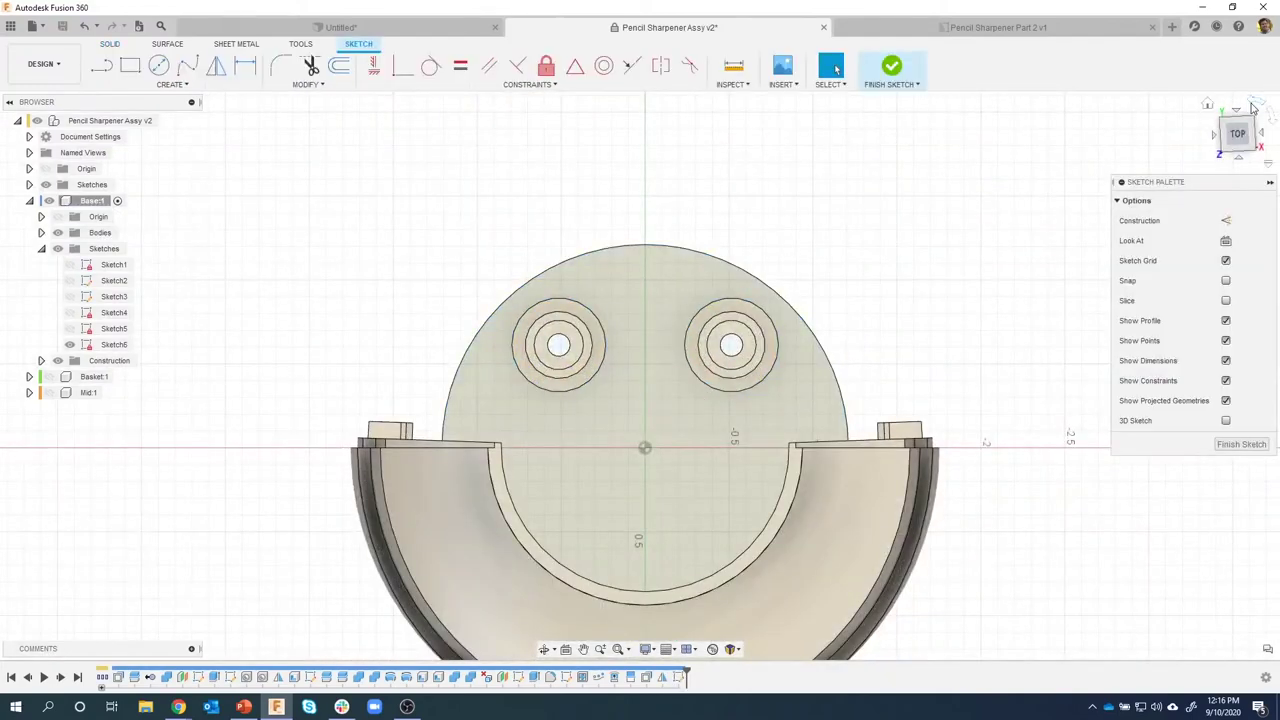
pyautogui.click(1253, 107)
pyautogui.click(1253, 107)
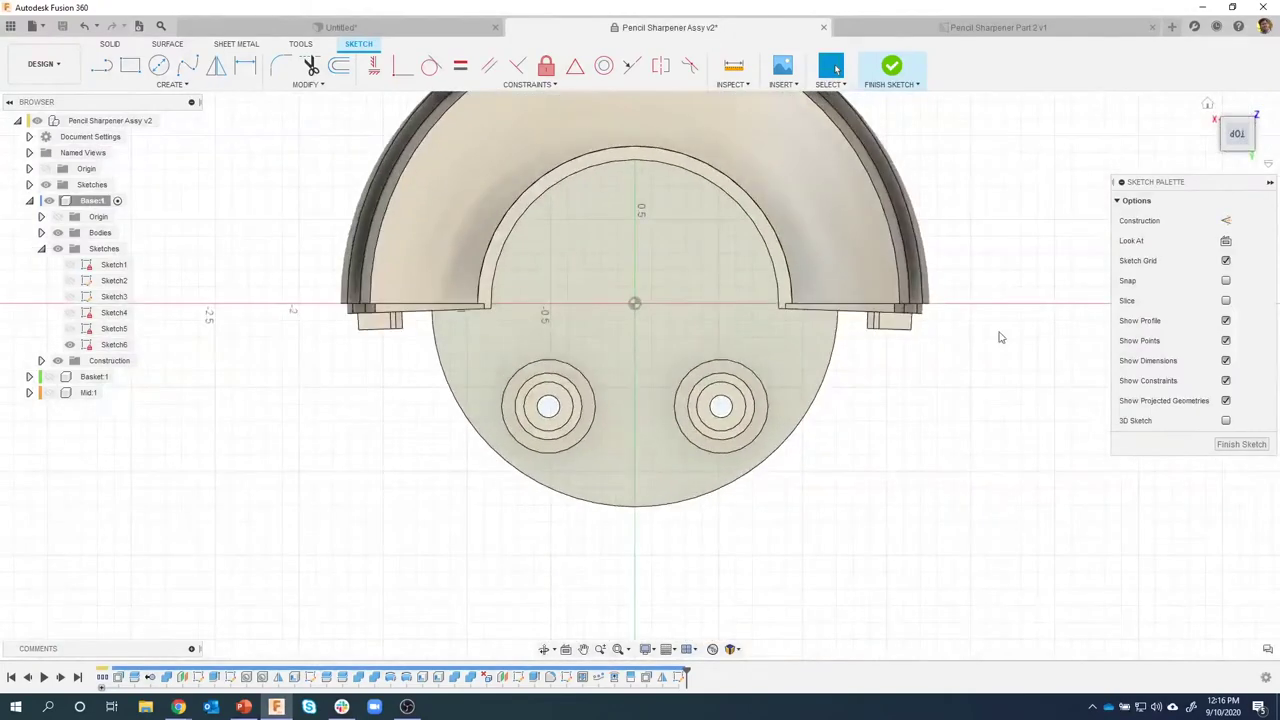
# Sketch a rectangle about 0.37 in by 0.4 in on the floor between the two bosses, near the open front edge.
pyautogui.scroll(5, 737, 528)
pyautogui.moveTo(726, 542); pyautogui.dragTo(757, 577, button='middle')
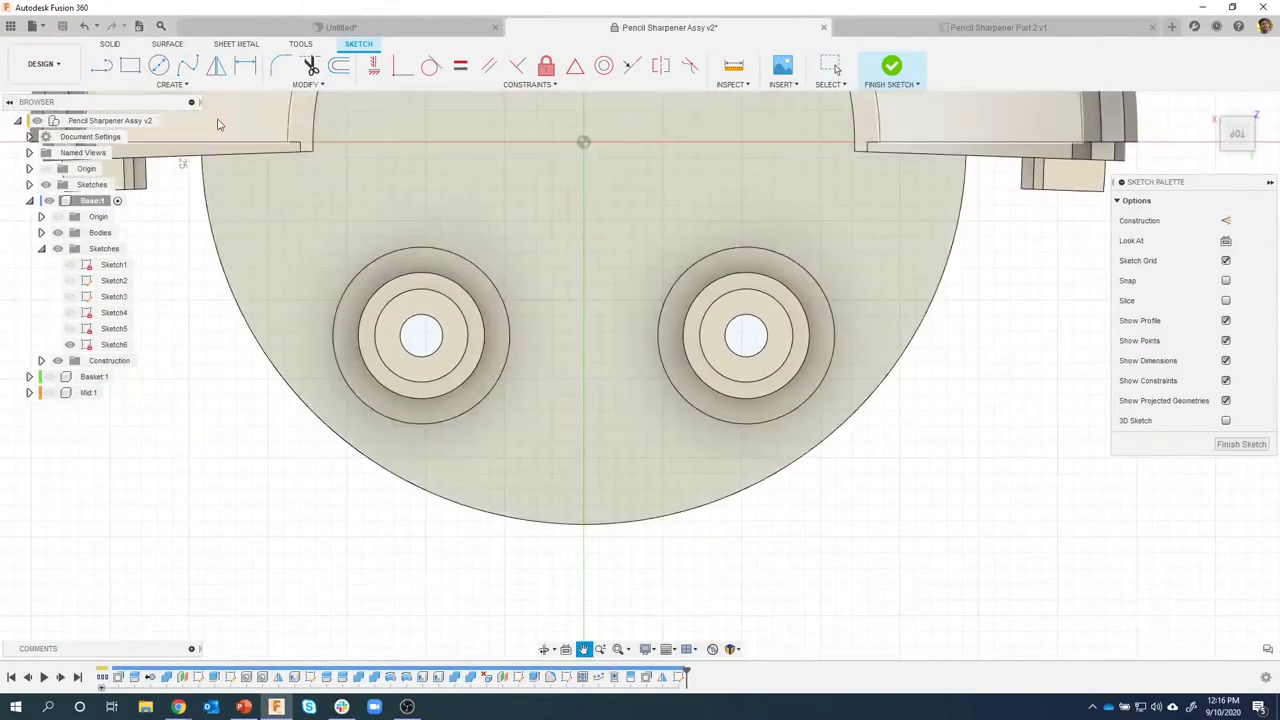
pyautogui.press('r')
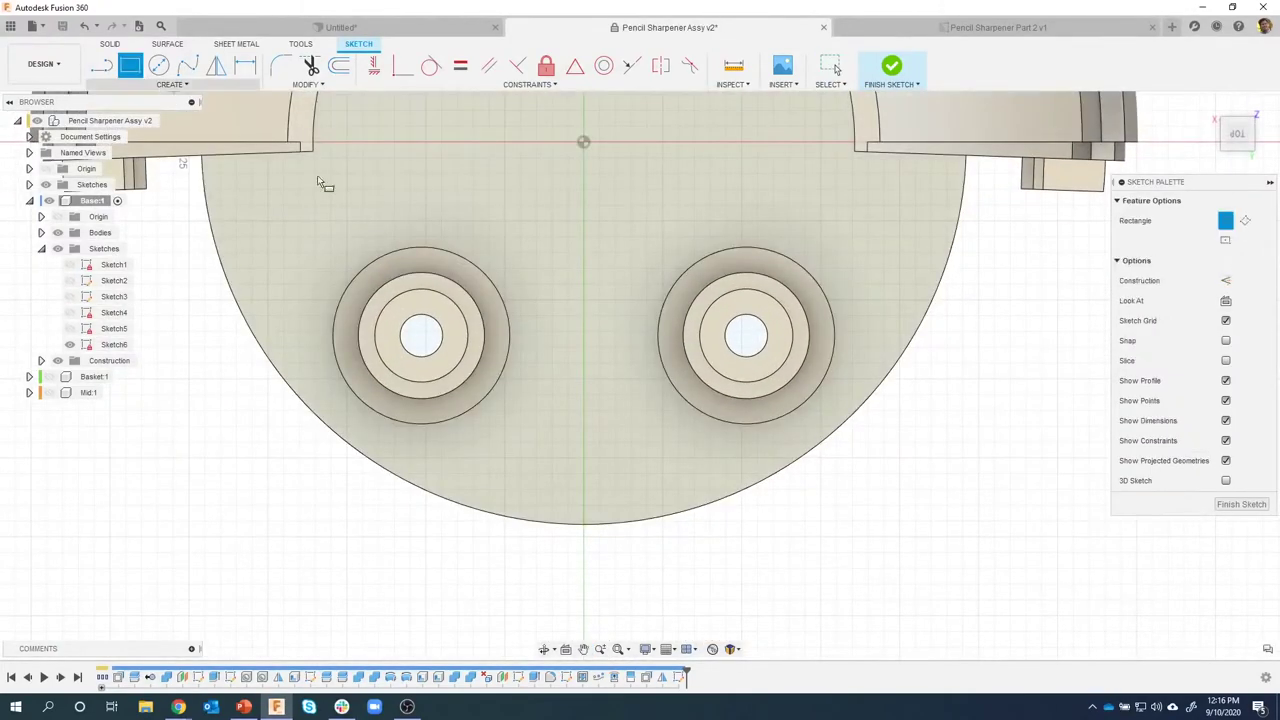
pyautogui.click(531, 369)
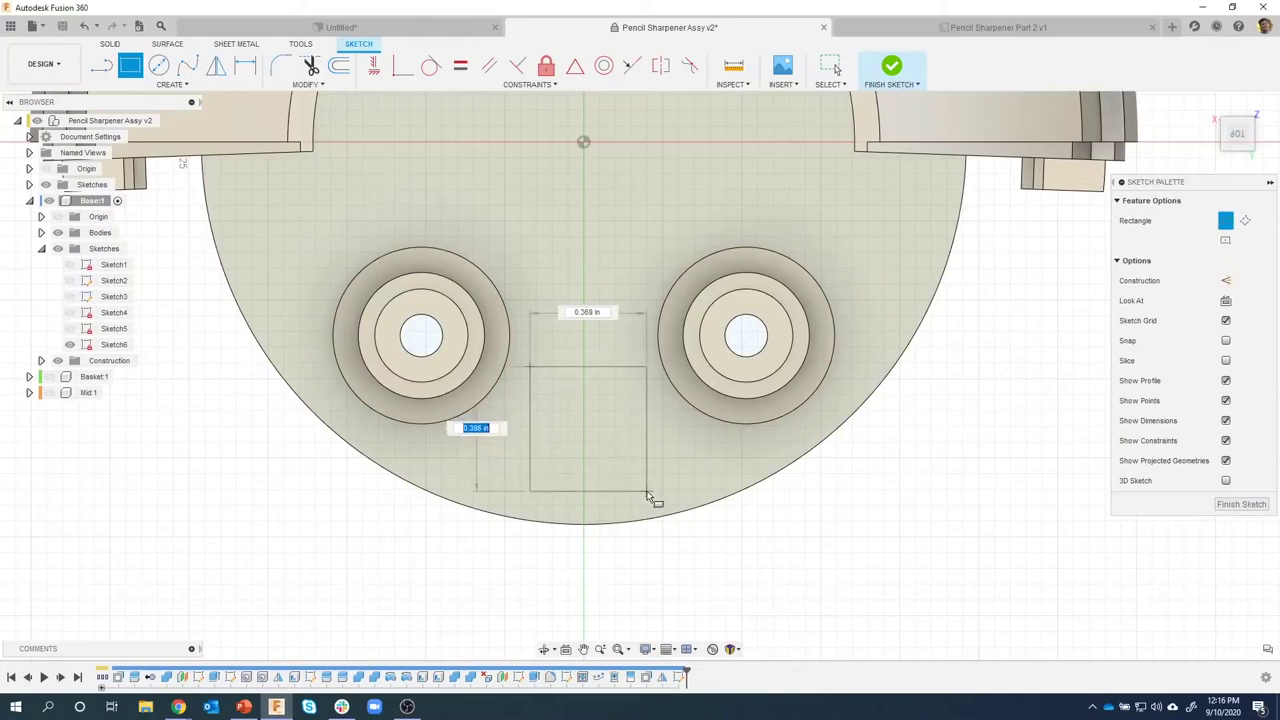
pyautogui.click(647, 493)
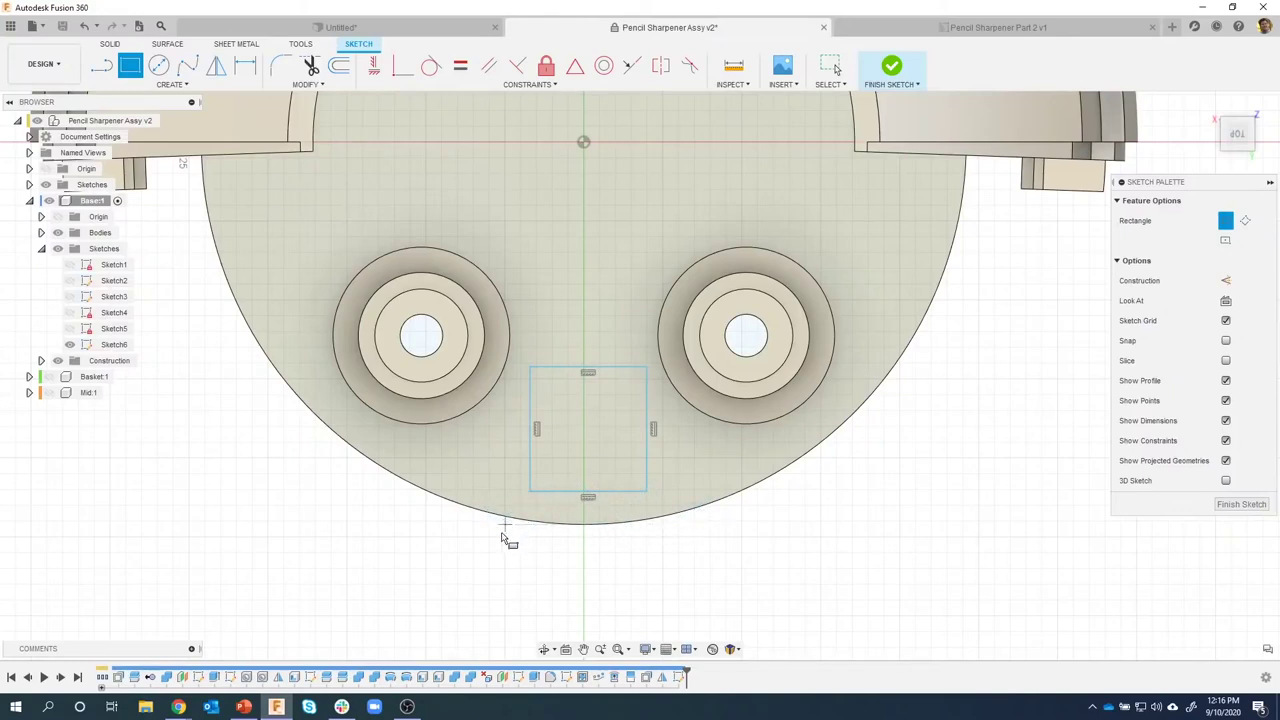
pyautogui.press('Escape')
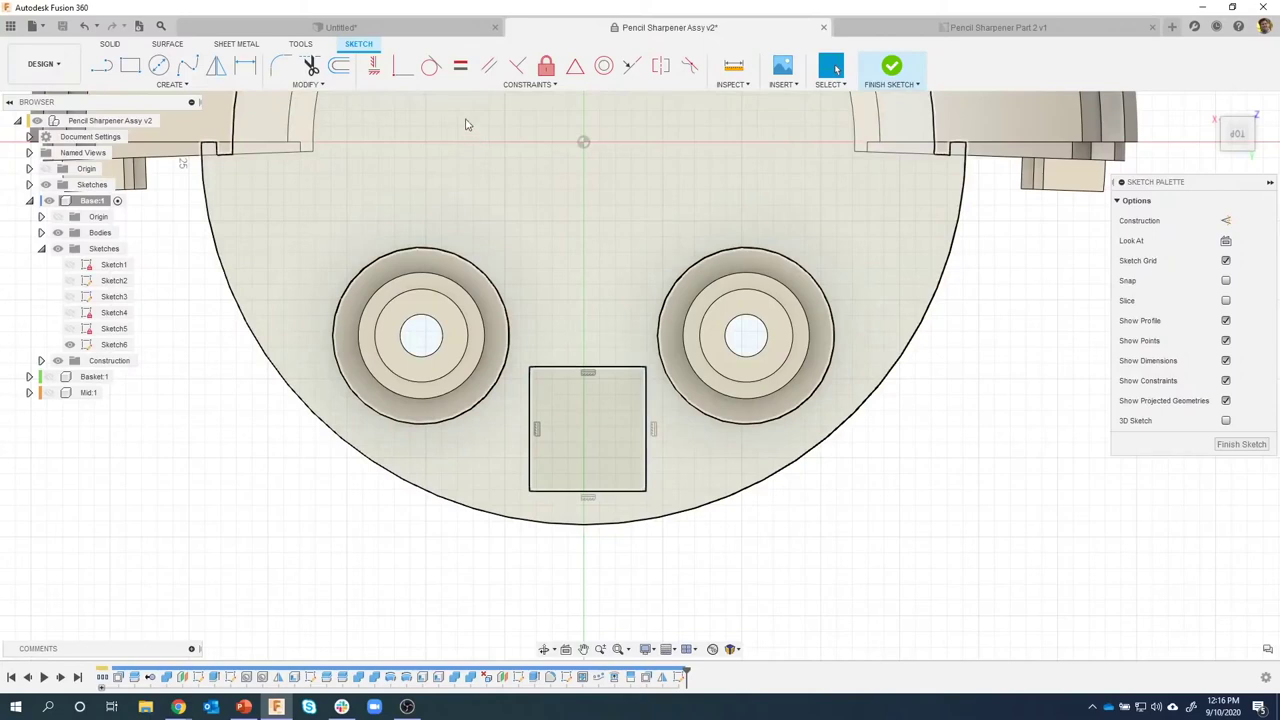
# Constrain the rectangle's lower-left corner to be coincident with the floor's curved outer edge.
pyautogui.click(402, 66)
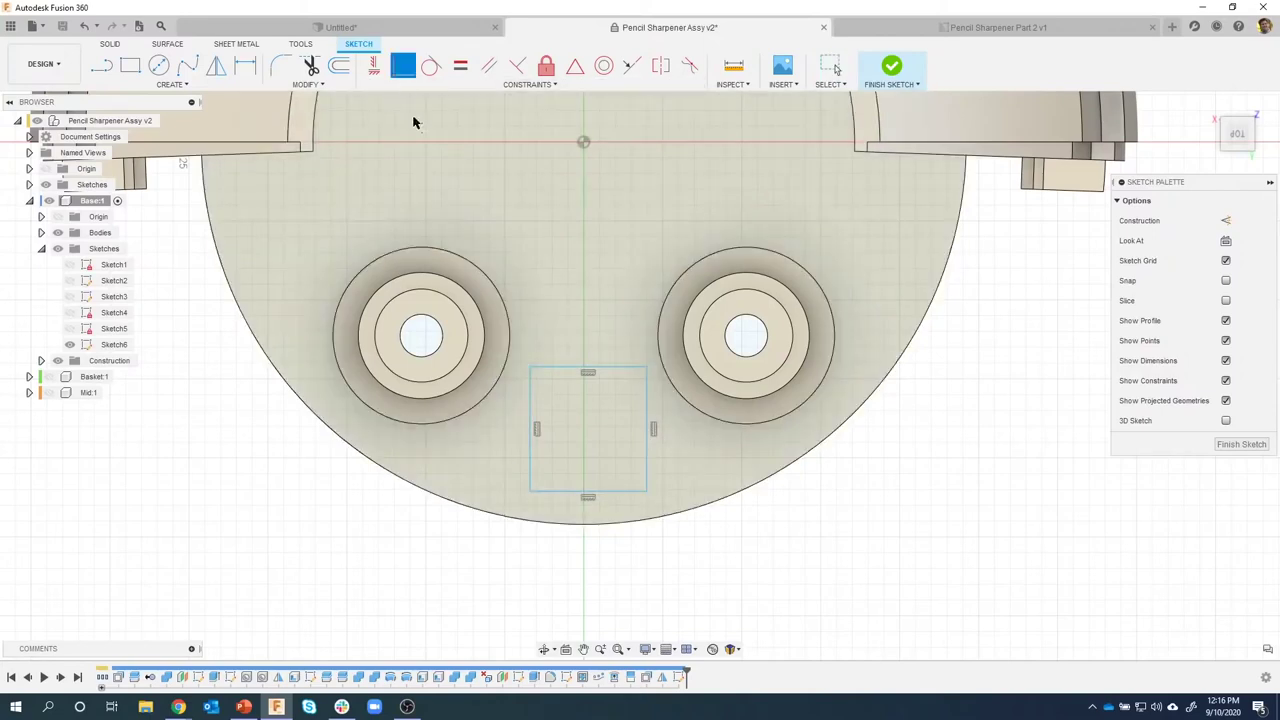
pyautogui.click(530, 492)
pyautogui.click(487, 518)
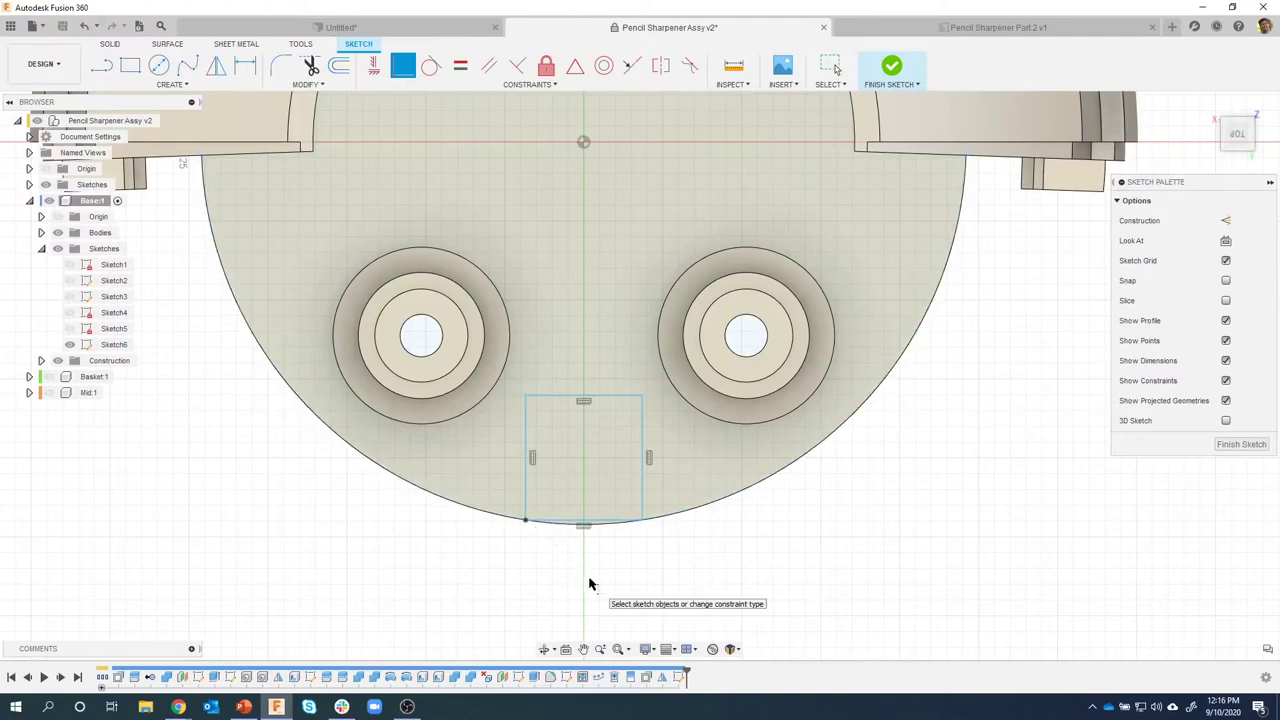
# Undo the last coincident constraint and move the rectangle's lower-left corner onto the floor's curved outer edge.
pyautogui.press('Escape')
pyautogui.hotkey('ctrl', 'z')
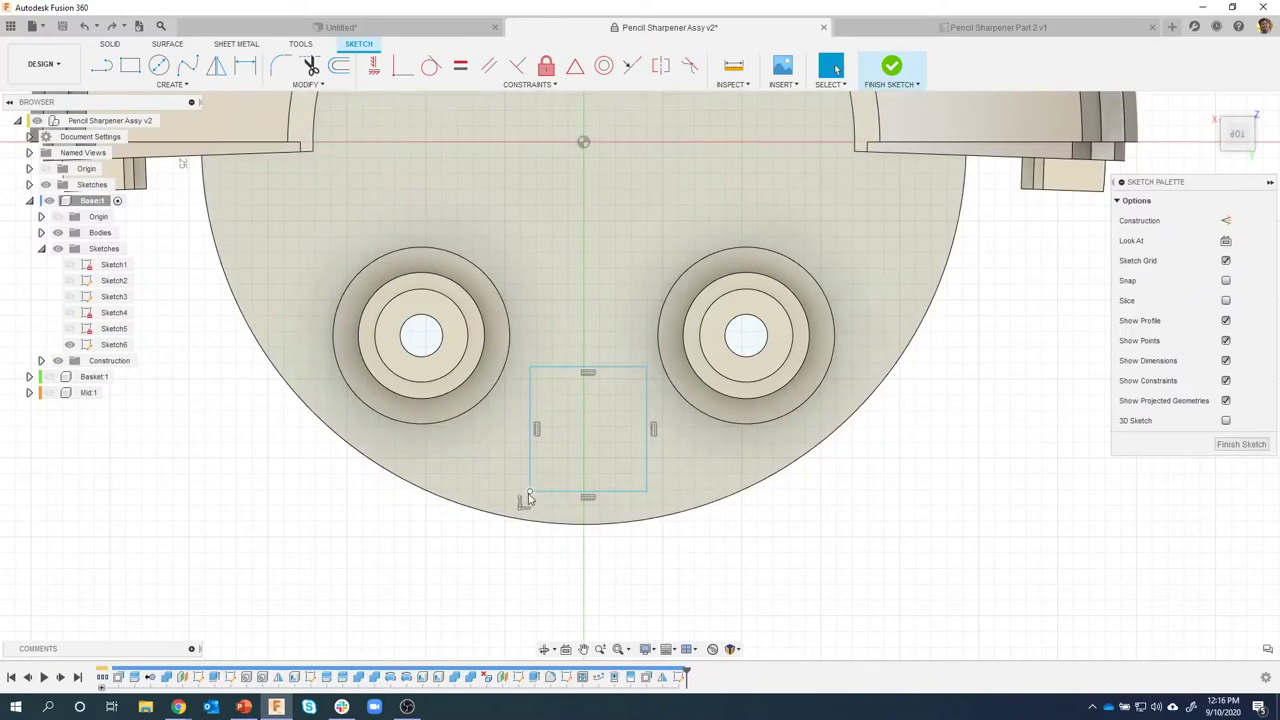
pyautogui.moveTo(529, 495)
pyautogui.mouseDown()
pyautogui.moveTo(506, 520)
pyautogui.moveTo(488, 517)
pyautogui.moveTo(519, 523)
pyautogui.moveTo(525, 500)
pyautogui.moveTo(513, 519)
pyautogui.mouseUp()
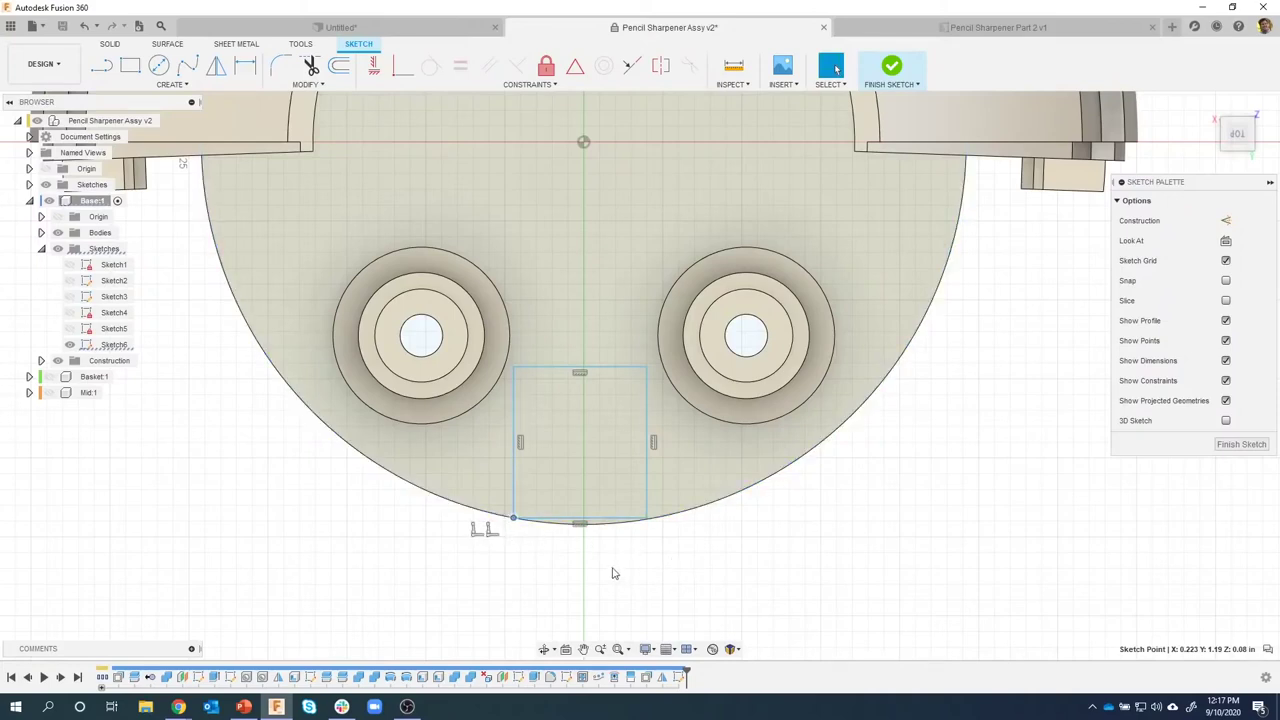
# Reshape the rectangle to about 0.34 in wide, with both lower corners on the curved floor edge and its upper edge lowered.
pyautogui.scroll(3, 614, 573)
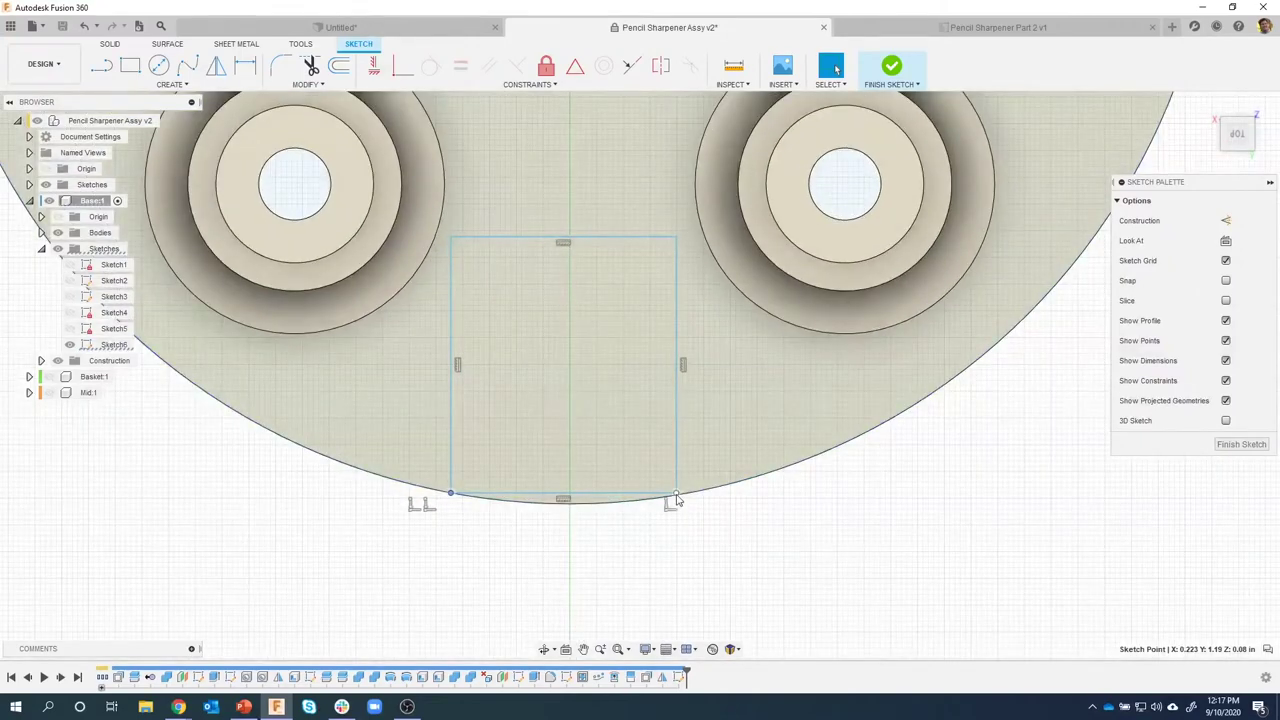
pyautogui.moveTo(676, 497)
pyautogui.mouseDown()
pyautogui.moveTo(657, 452)
pyautogui.moveTo(680, 460)
pyautogui.moveTo(665, 483)
pyautogui.moveTo(674, 466)
pyautogui.moveTo(697, 486)
pyautogui.moveTo(701, 463)
pyautogui.moveTo(690, 485)
pyautogui.moveTo(700, 466)
pyautogui.moveTo(645, 494)
pyautogui.moveTo(674, 481)
pyautogui.moveTo(652, 492)
pyautogui.moveTo(680, 503)
pyautogui.moveTo(670, 500)
pyautogui.mouseUp()
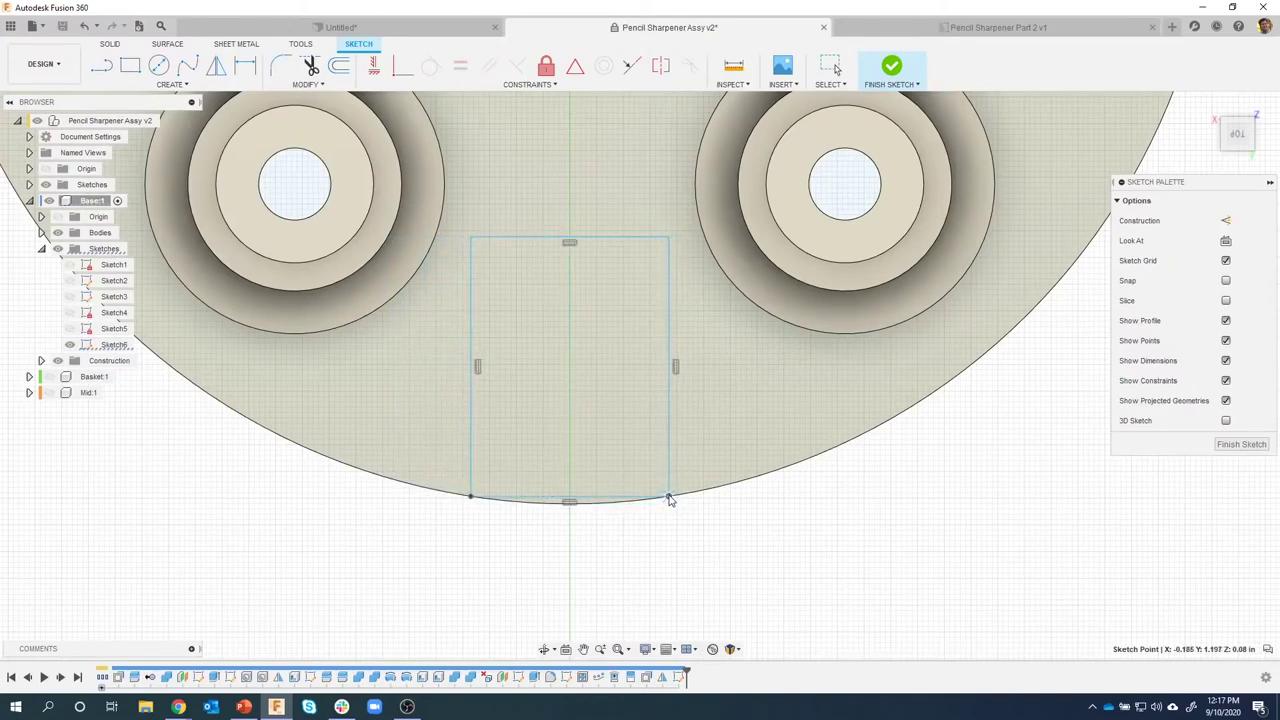
pyautogui.click(667, 580)
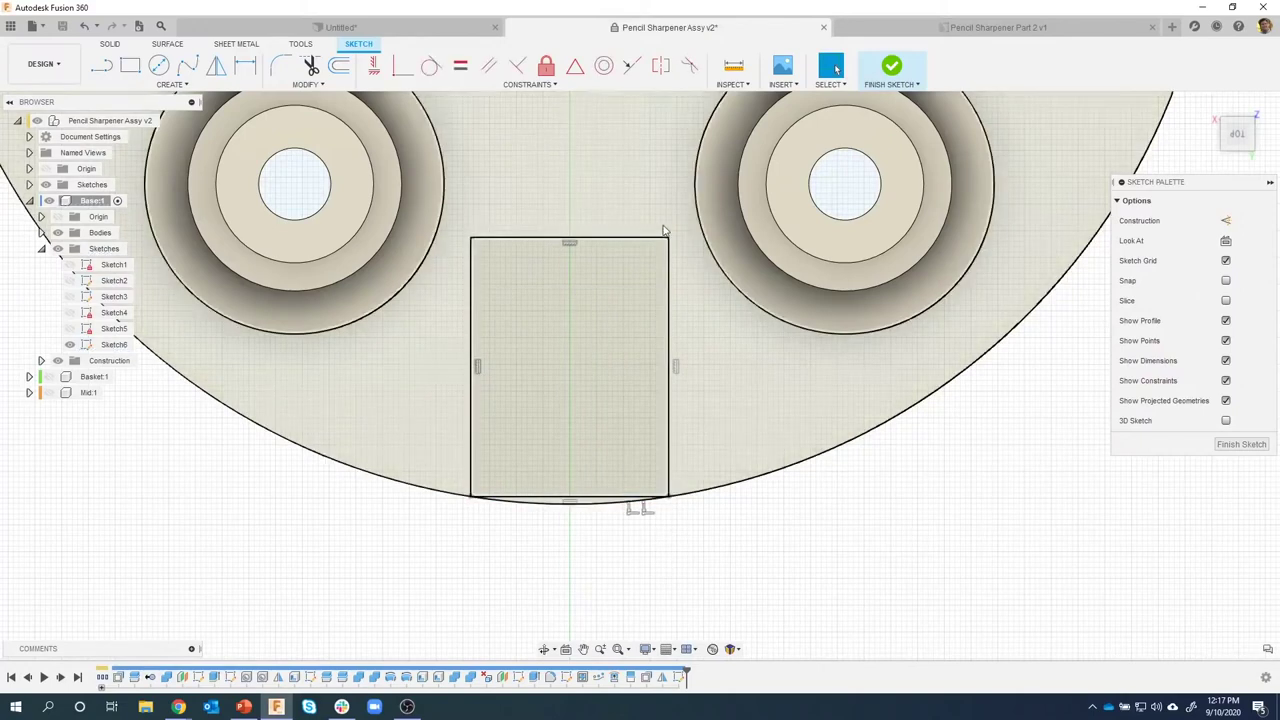
pyautogui.moveTo(667, 239); pyautogui.dragTo(661, 300)
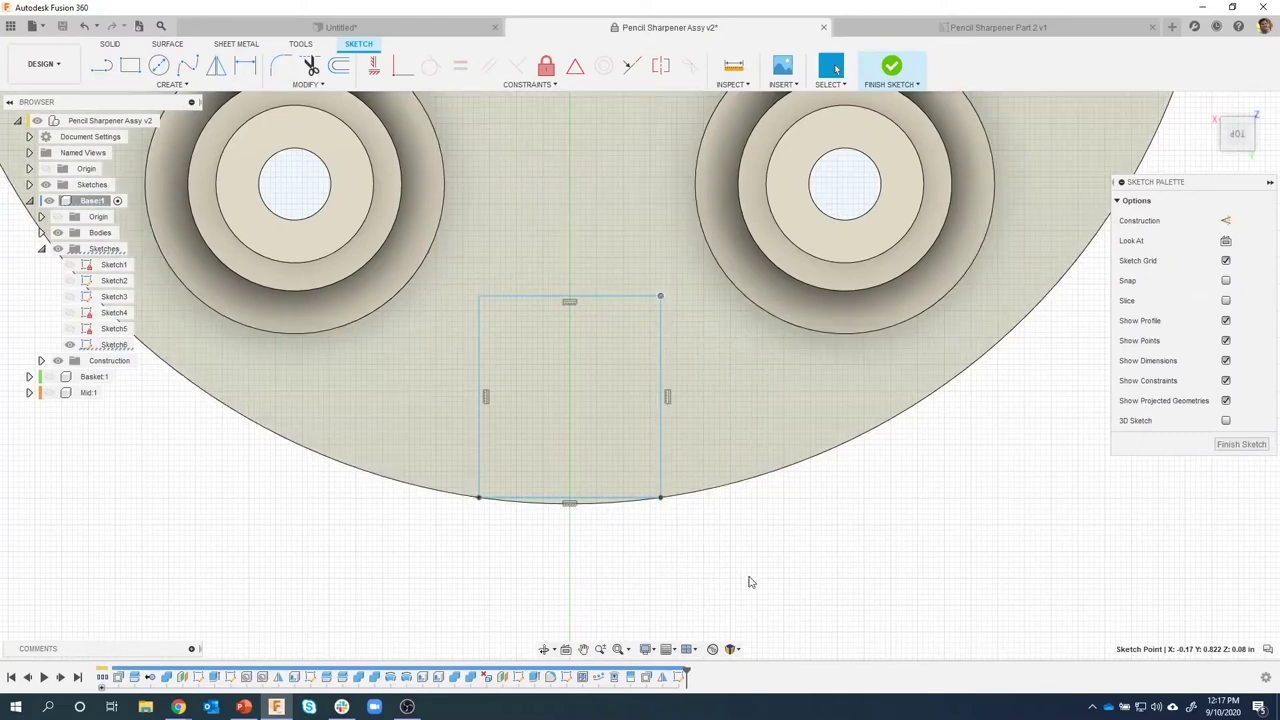
pyautogui.scroll(-2, 766, 557)
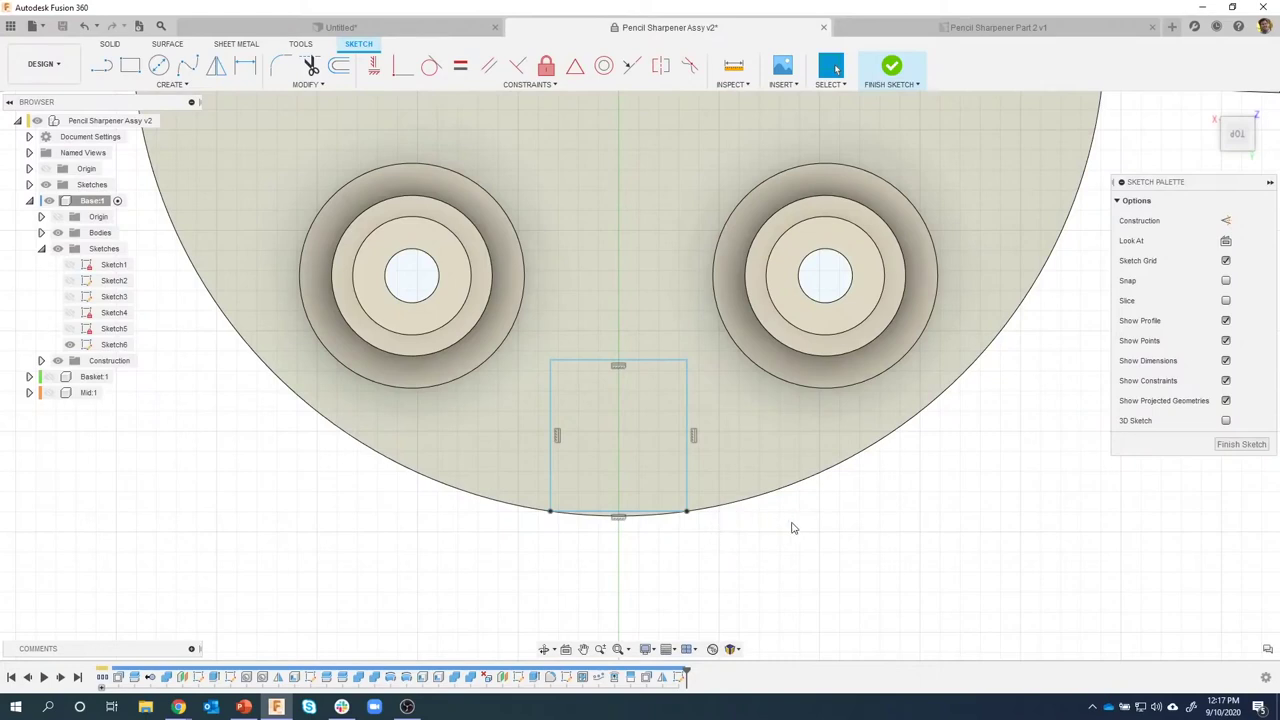
# Dimension the rectangle's upper edge and set its width to 0.33 in.
pyautogui.press('d')
pyautogui.click(605, 319)
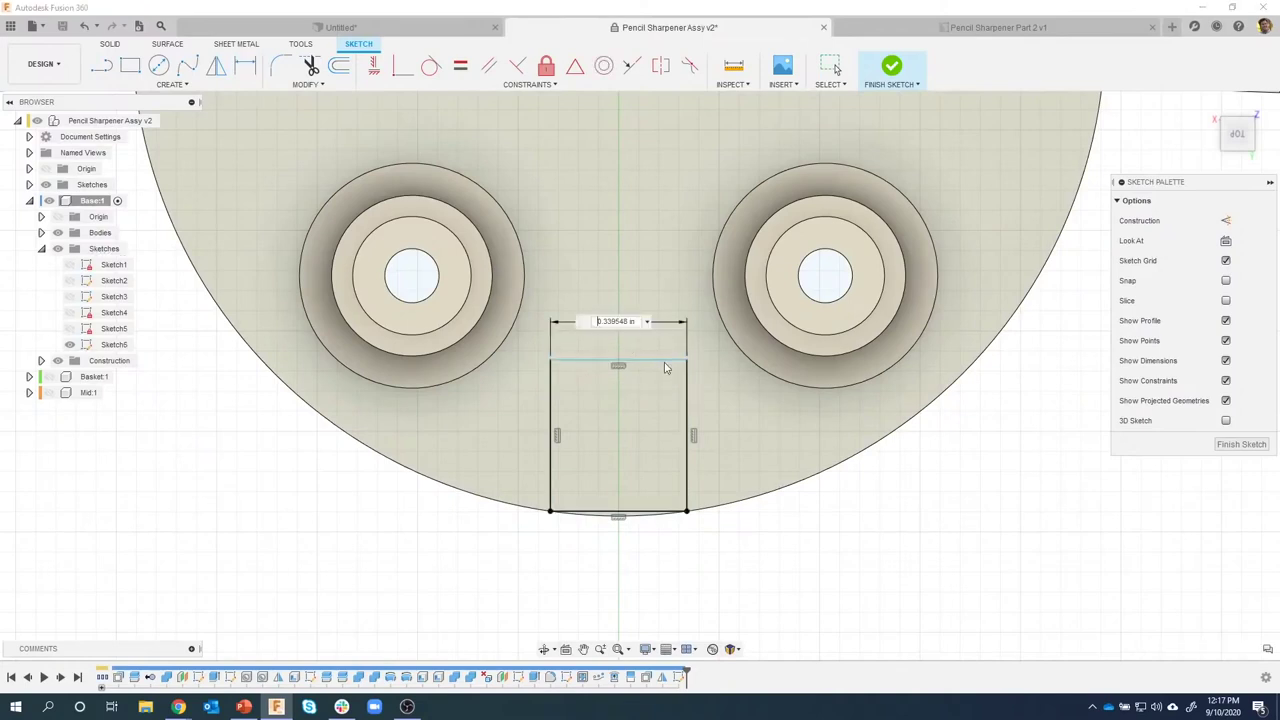
pyautogui.write('.33')
pyautogui.press('Return')
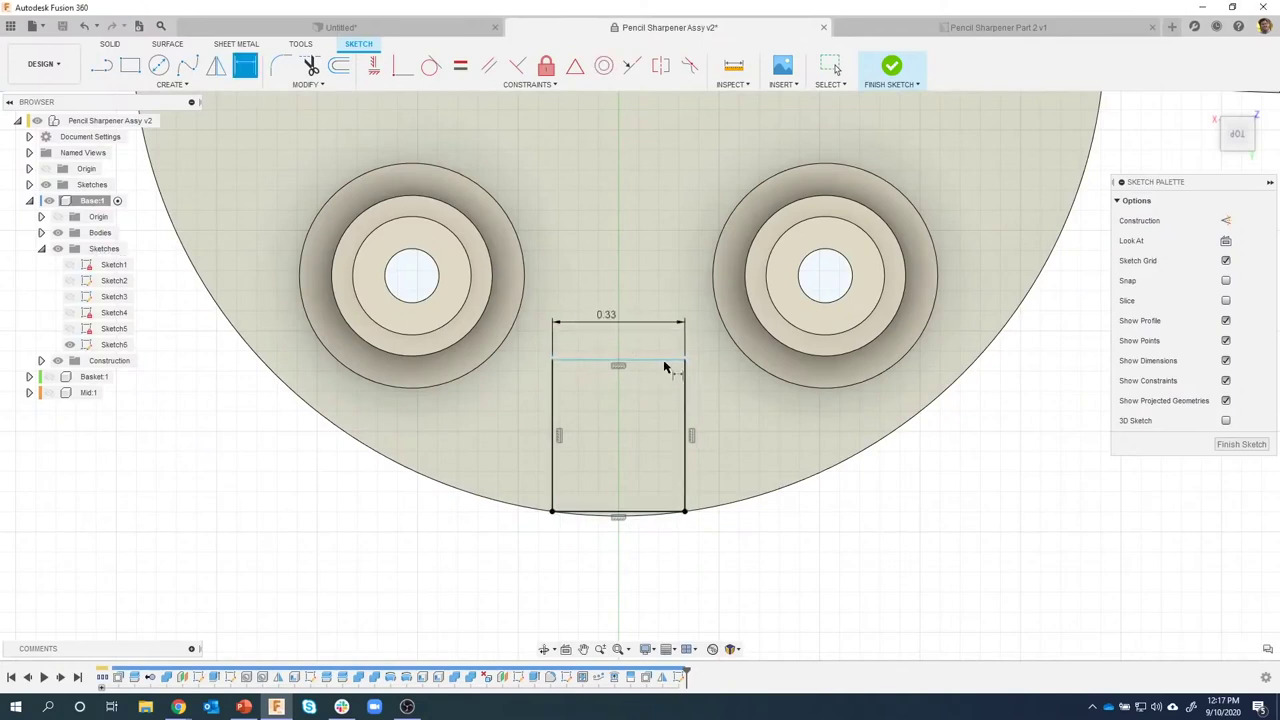
pyautogui.press('Escape')
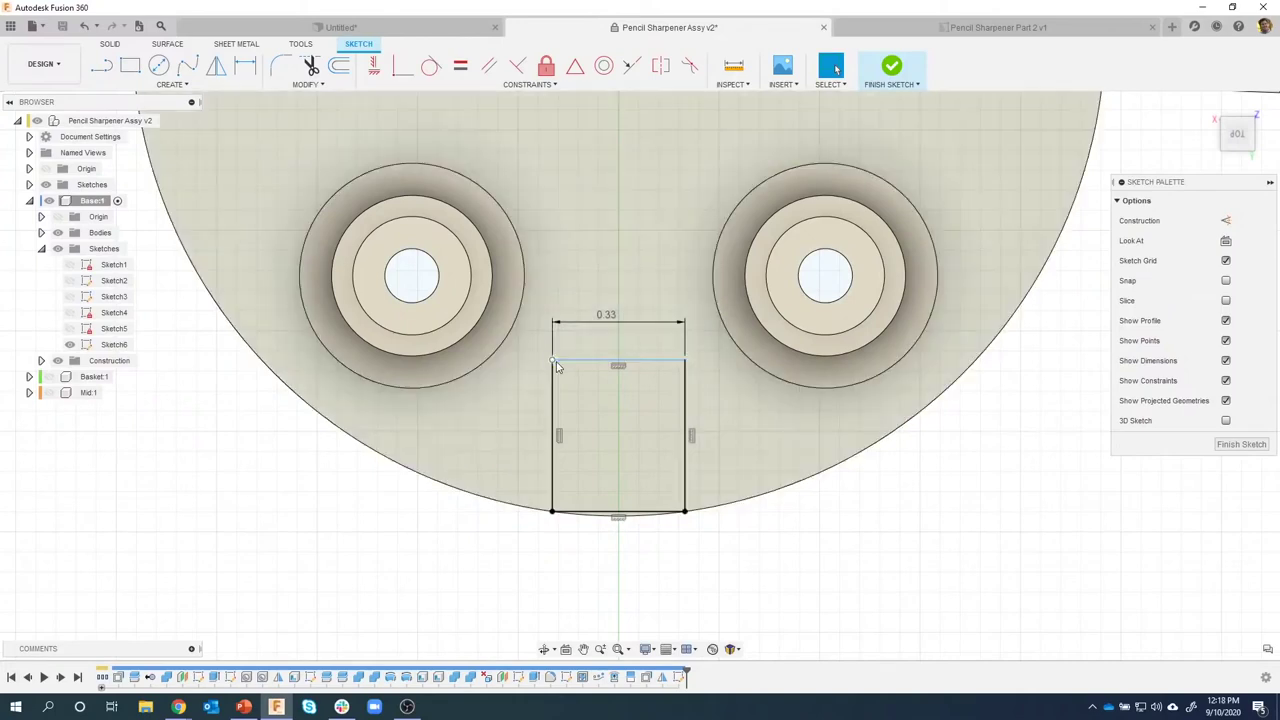
# Stretch the rectangle by its upper-left corner to test how freely its height moves.
pyautogui.moveTo(555, 368); pyautogui.dragTo(566, 285)
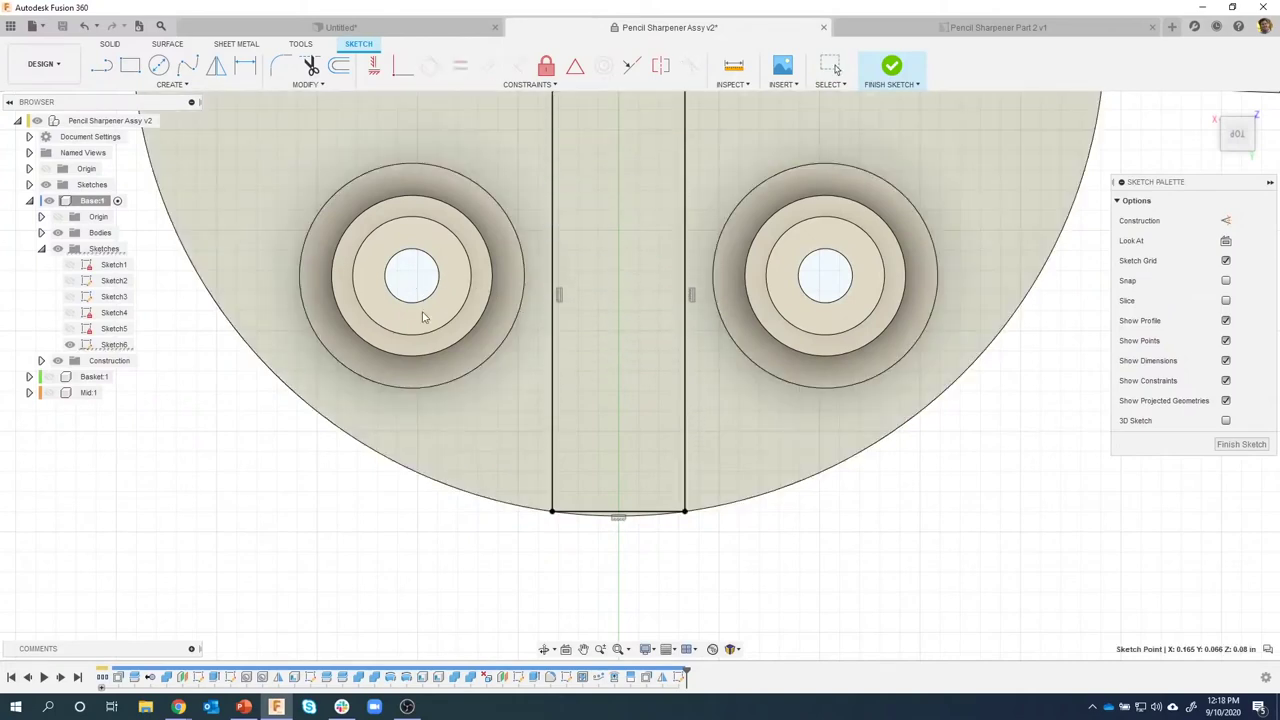
pyautogui.moveTo(506, 395); pyautogui.dragTo(474, 441)
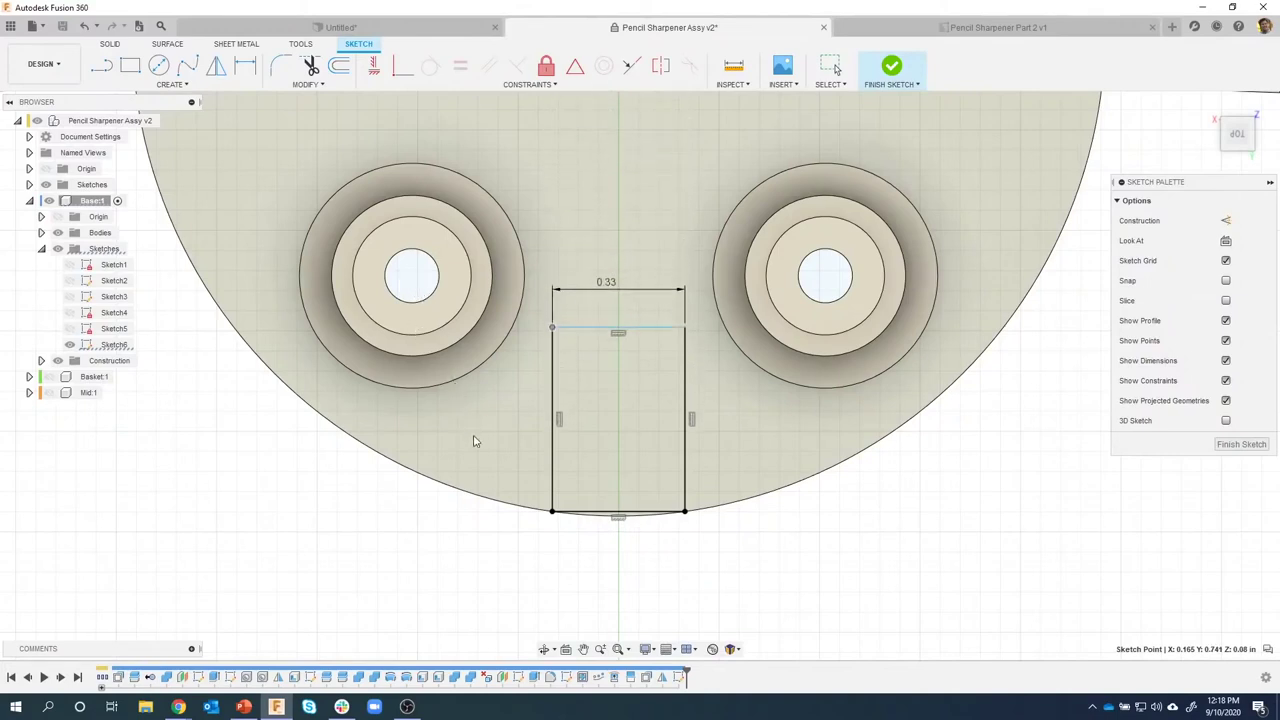
pyautogui.press('Escape')
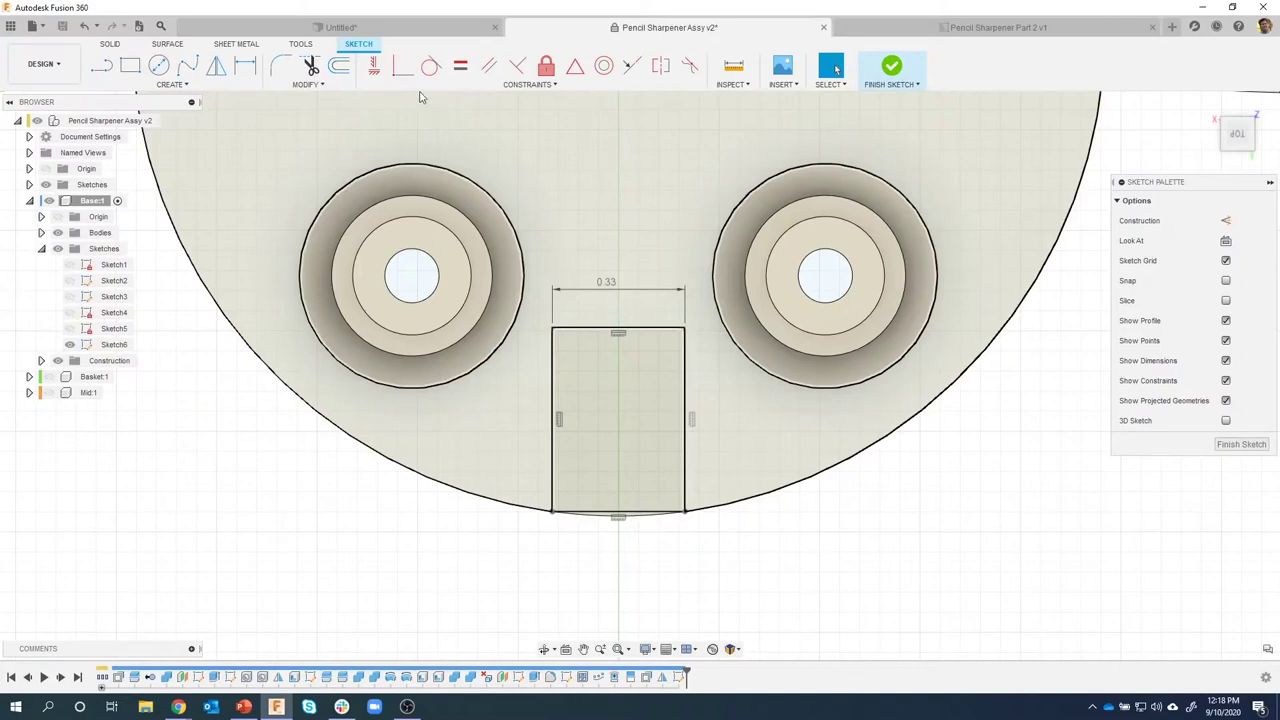
# Align the rectangle's upper-left corner horizontally with the left boss's center and finish the sketch.
pyautogui.click(374, 65)
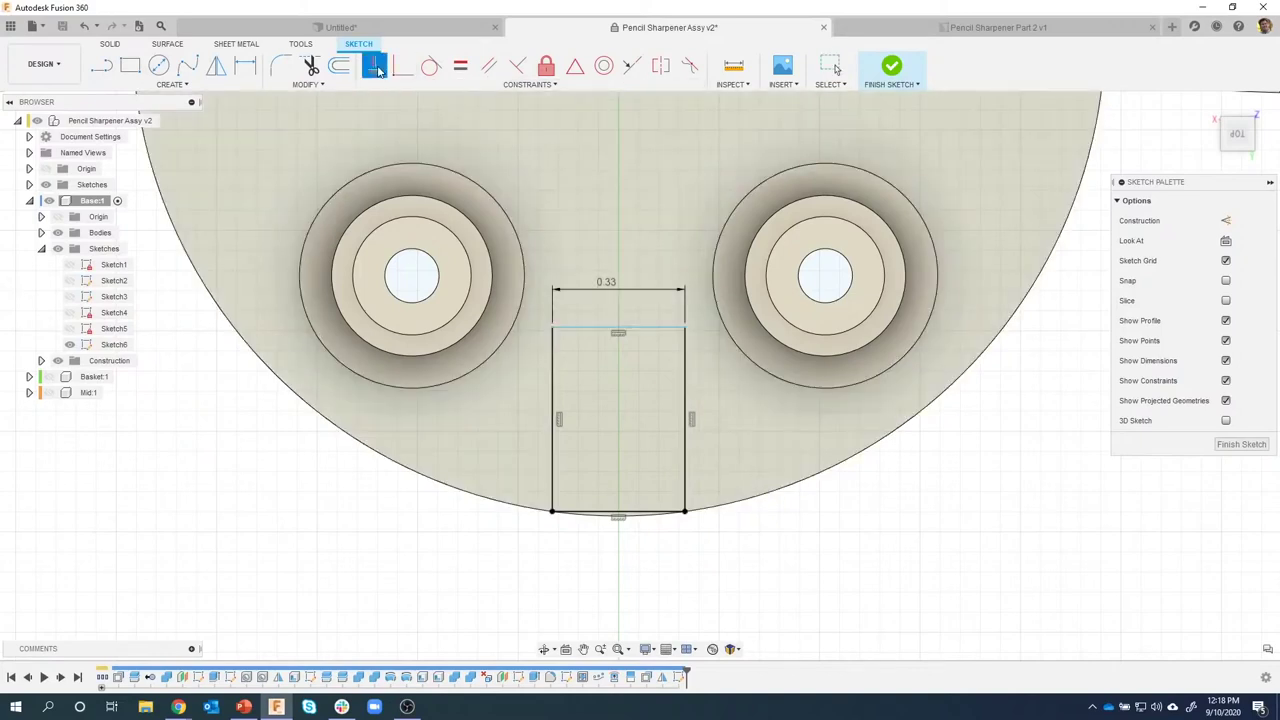
pyautogui.click(552, 329)
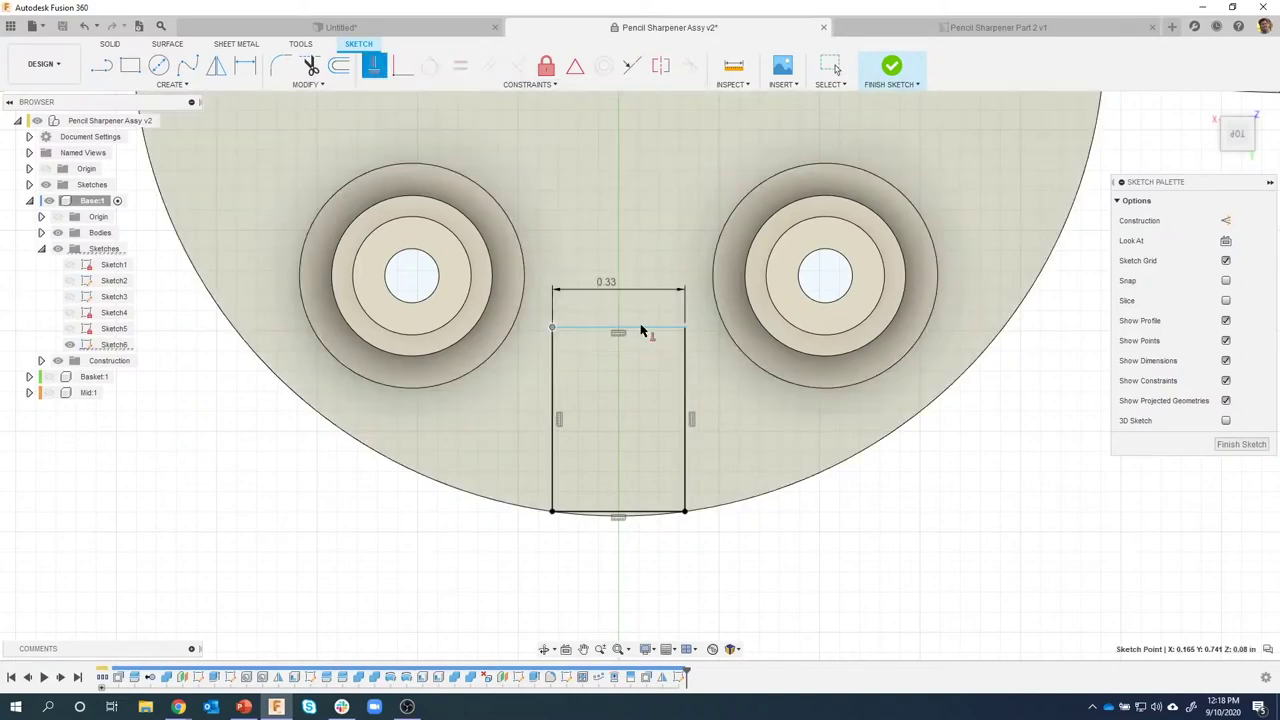
pyautogui.click(413, 278)
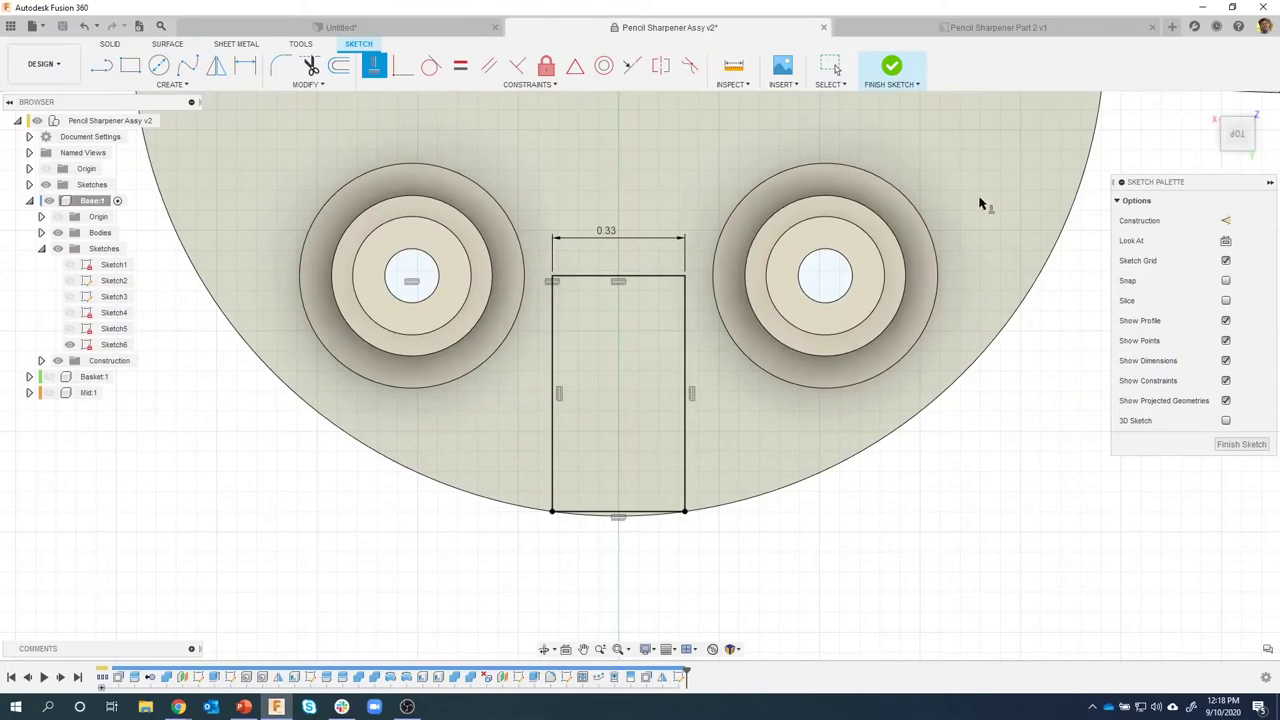
pyautogui.click(893, 80)
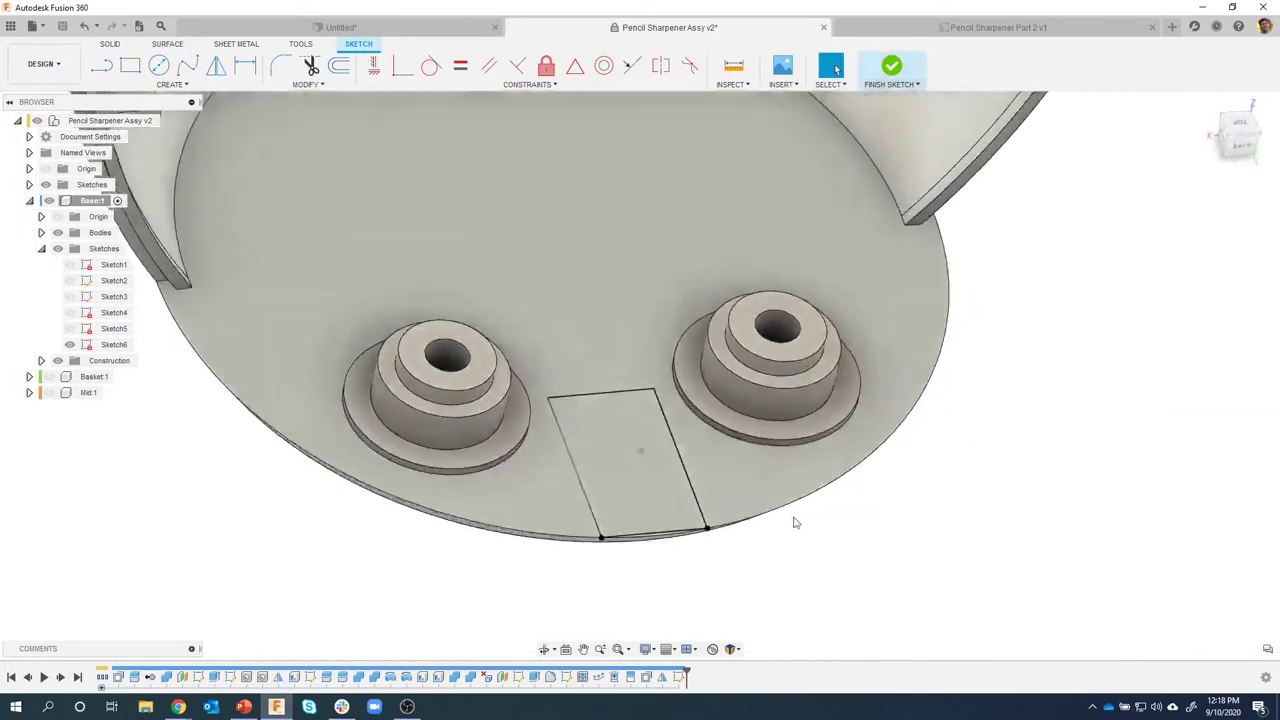
# Extrude the rectangular profile 0.3 in upward from the base's floor.
pyautogui.keyDown('shift'); pyautogui.moveTo(795, 522); pyautogui.dragTo(595, 460, button='middle'); pyautogui.keyUp('shift')
pyautogui.rightClick(595, 460)
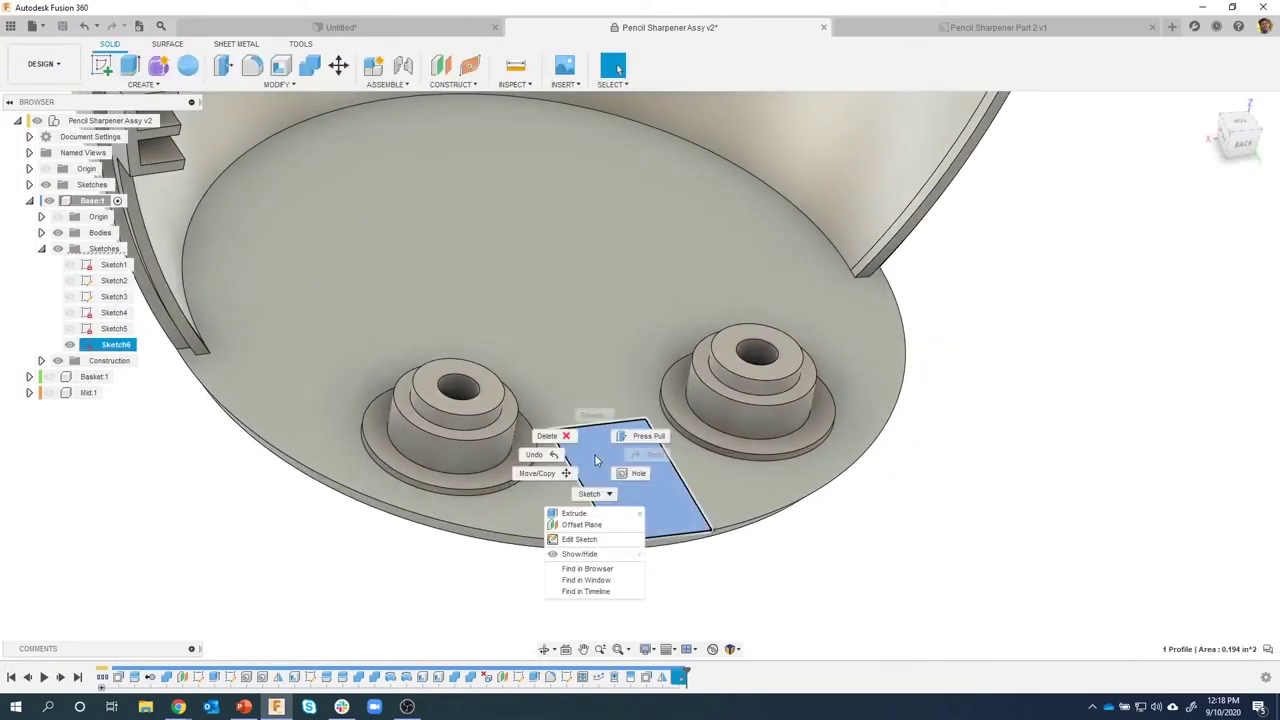
pyautogui.click(574, 513)
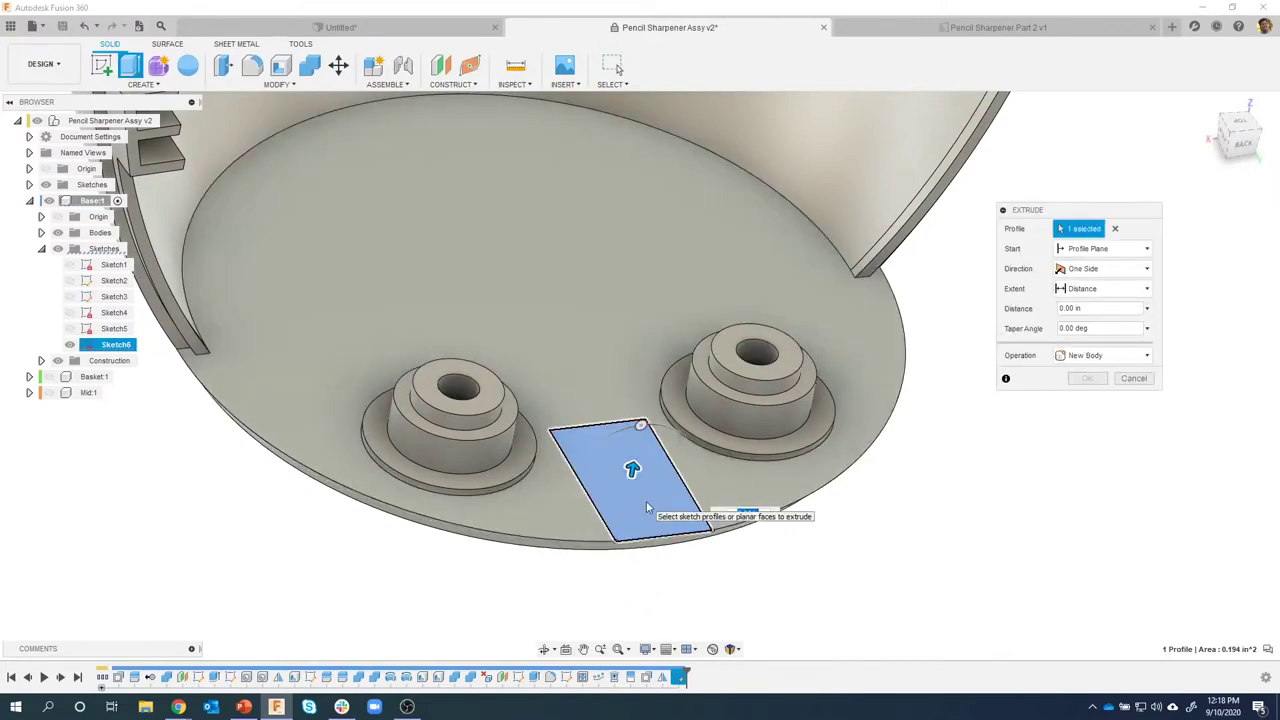
pyautogui.write('.3')
pyautogui.press('Return')
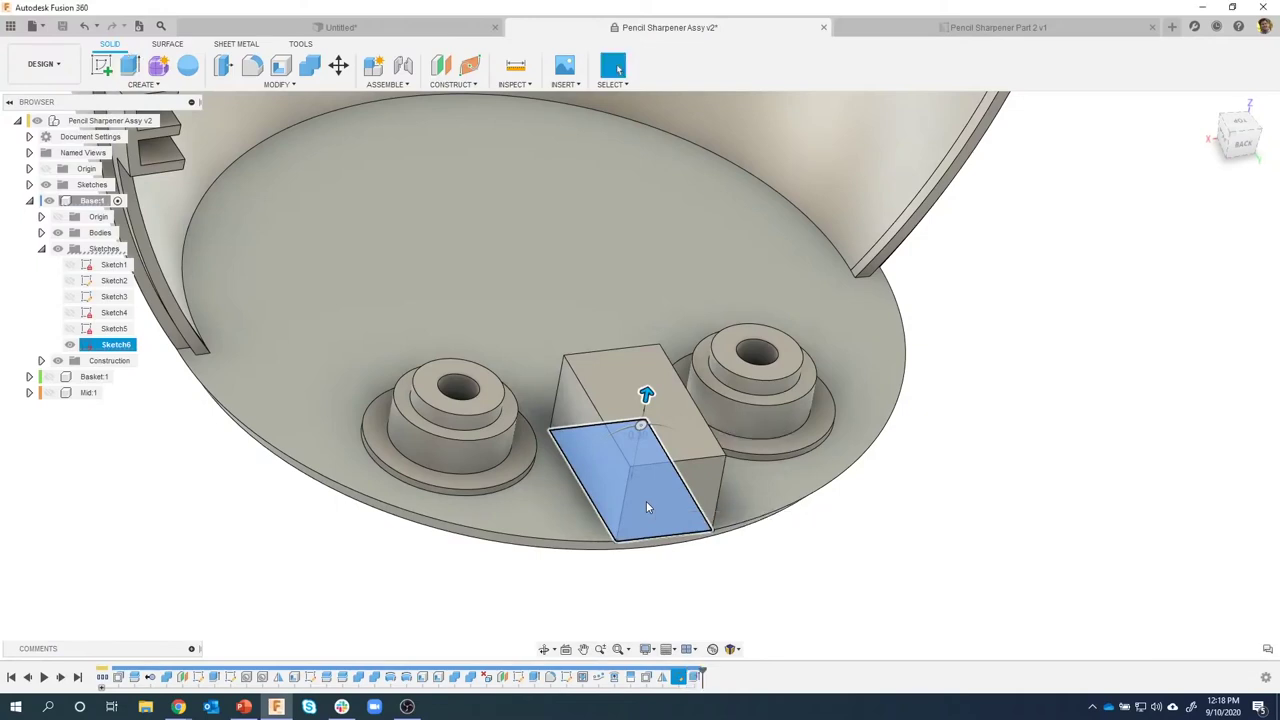
# Check the Pencil Sharpener Part 2 drawing and the list of bodies in the Base component.
pyautogui.click(907, 22)
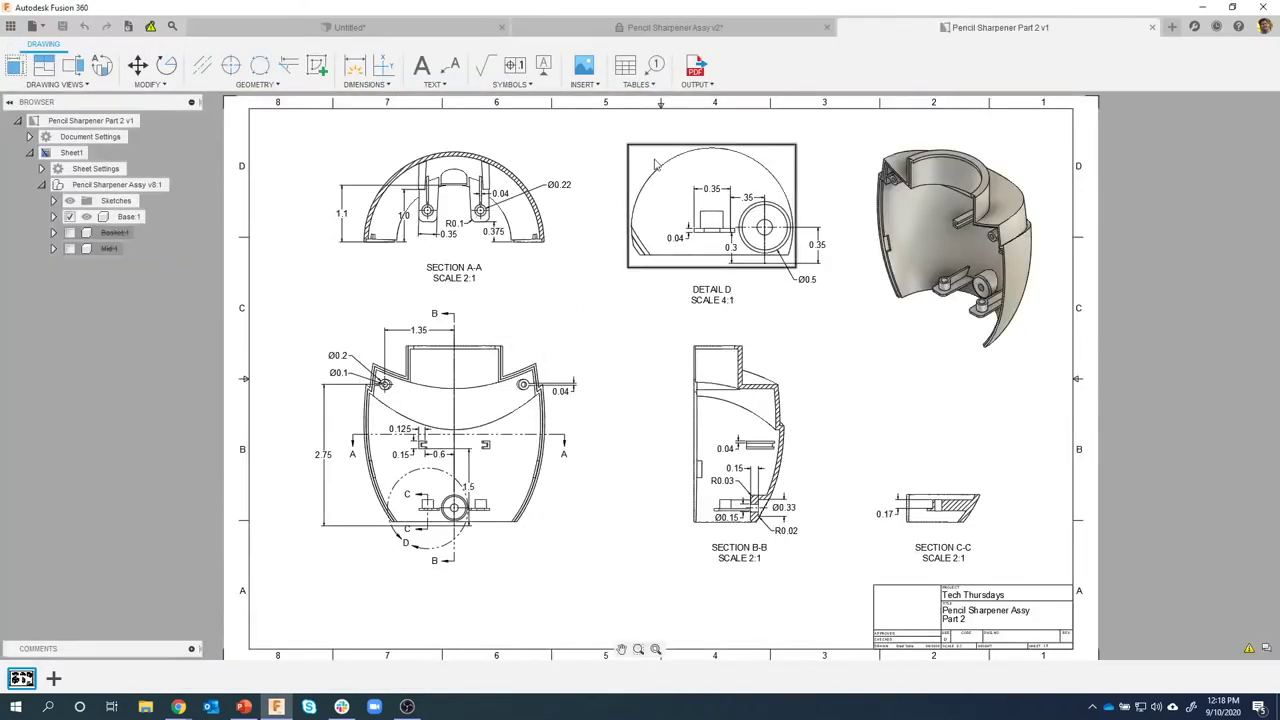
pyautogui.click(628, 29)
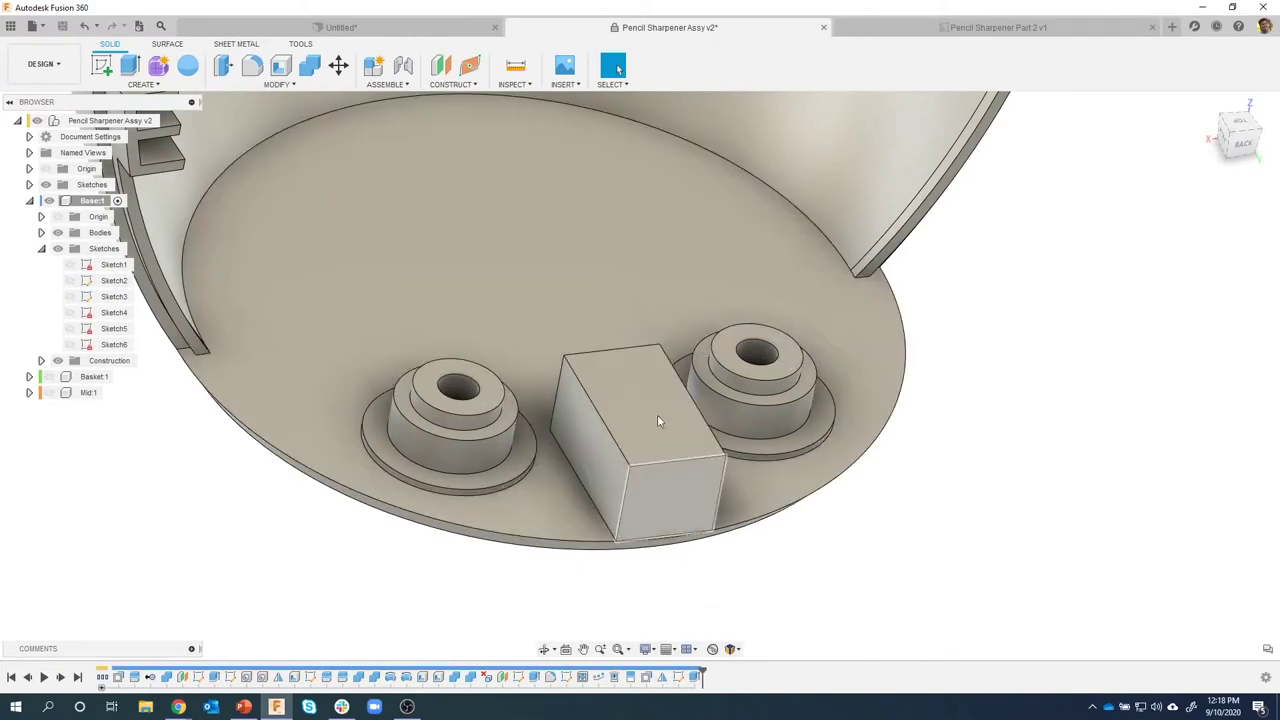
pyautogui.scroll(-2, 426, 430)
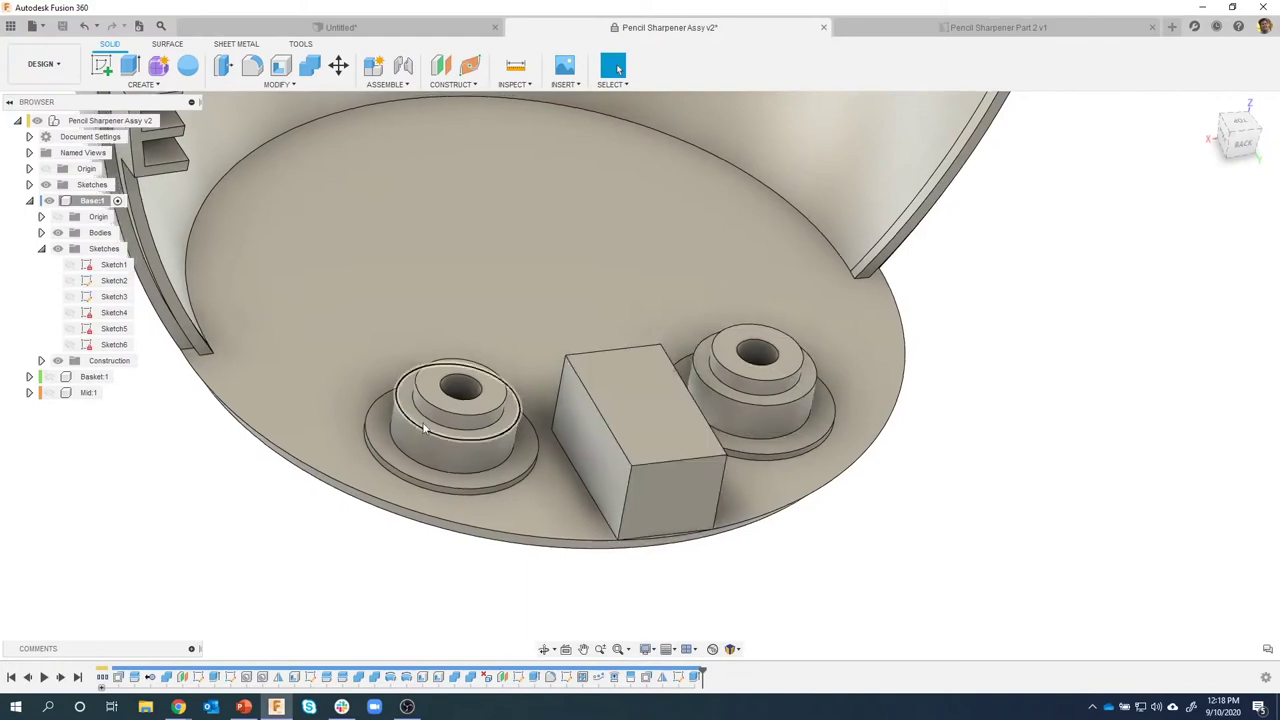
pyautogui.click(41, 232)
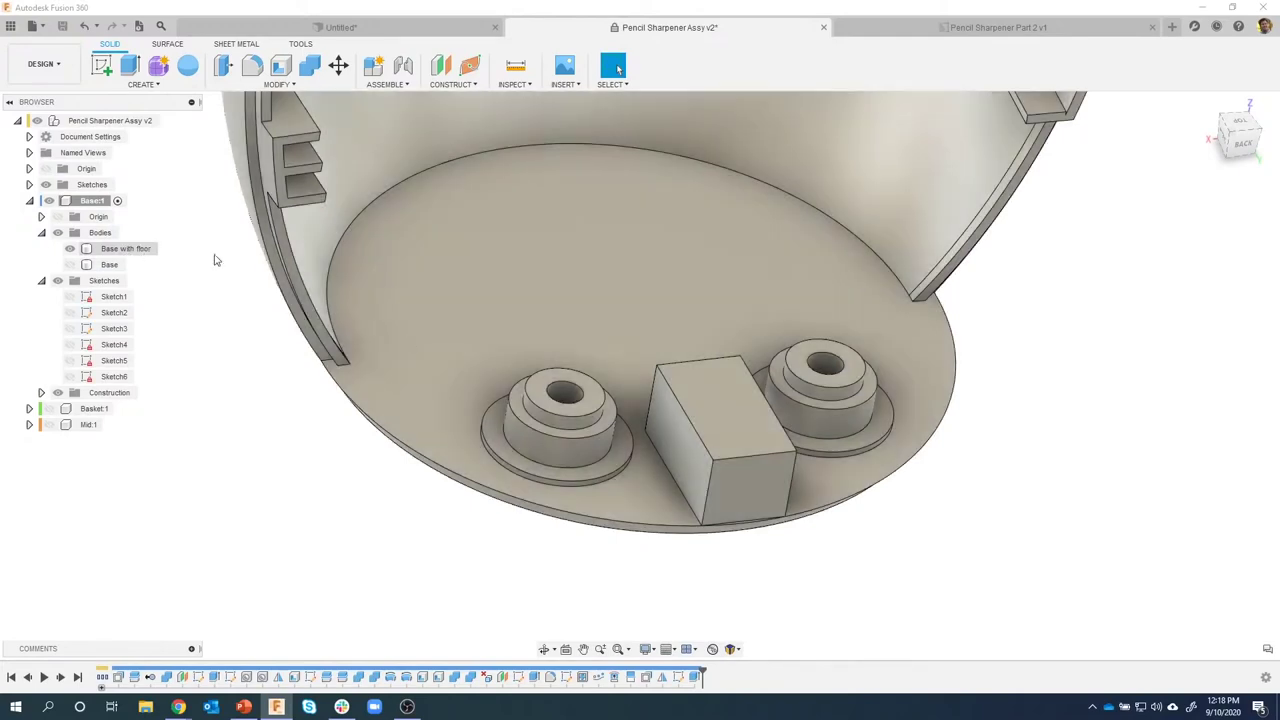
pyautogui.click(125, 249)
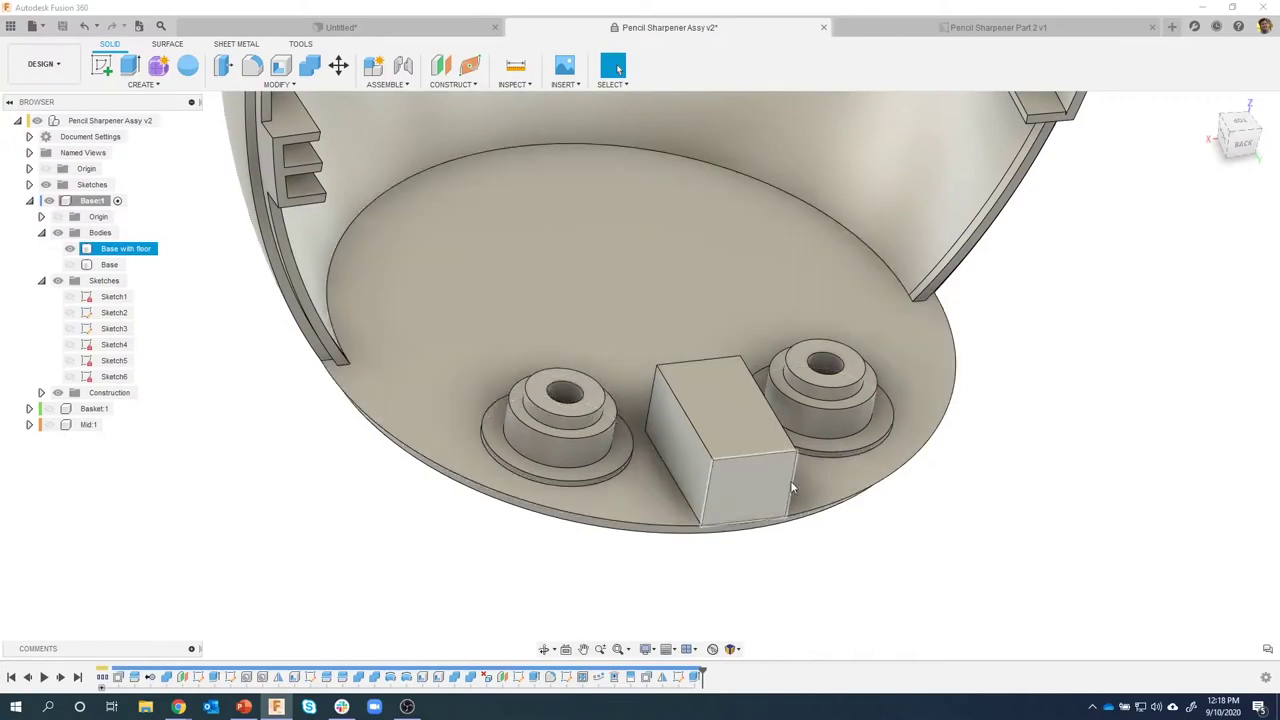
pyautogui.click(763, 614)
# Change the block's extrusion operation to New Body and check the separate body by hiding and showing it.
pyautogui.click(696, 678)
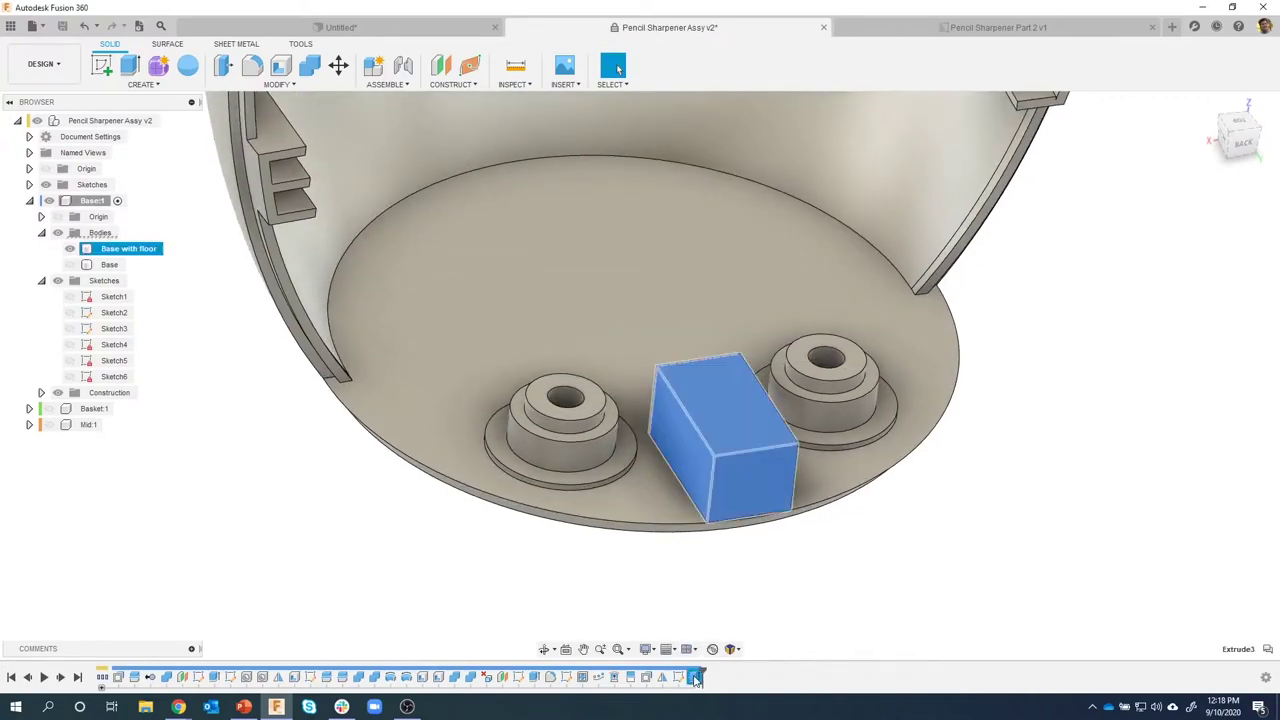
pyautogui.rightClick(696, 678)
pyautogui.click(736, 541)
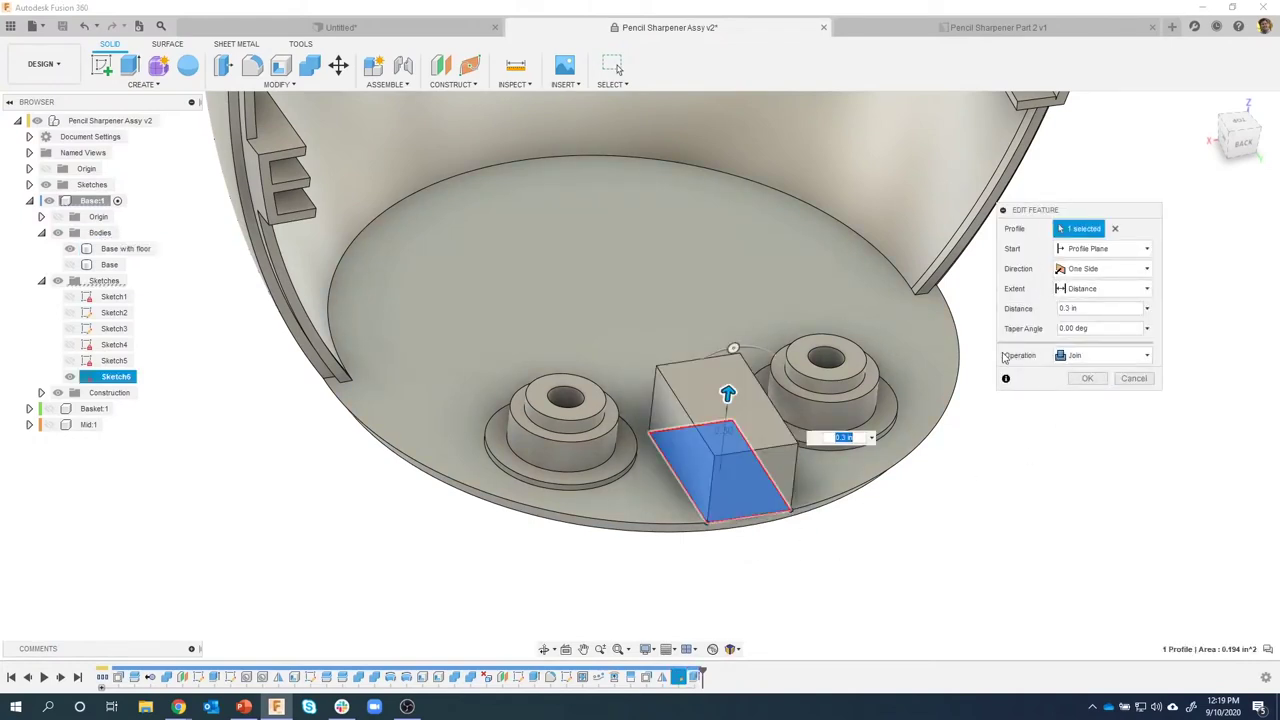
pyautogui.click(1088, 356)
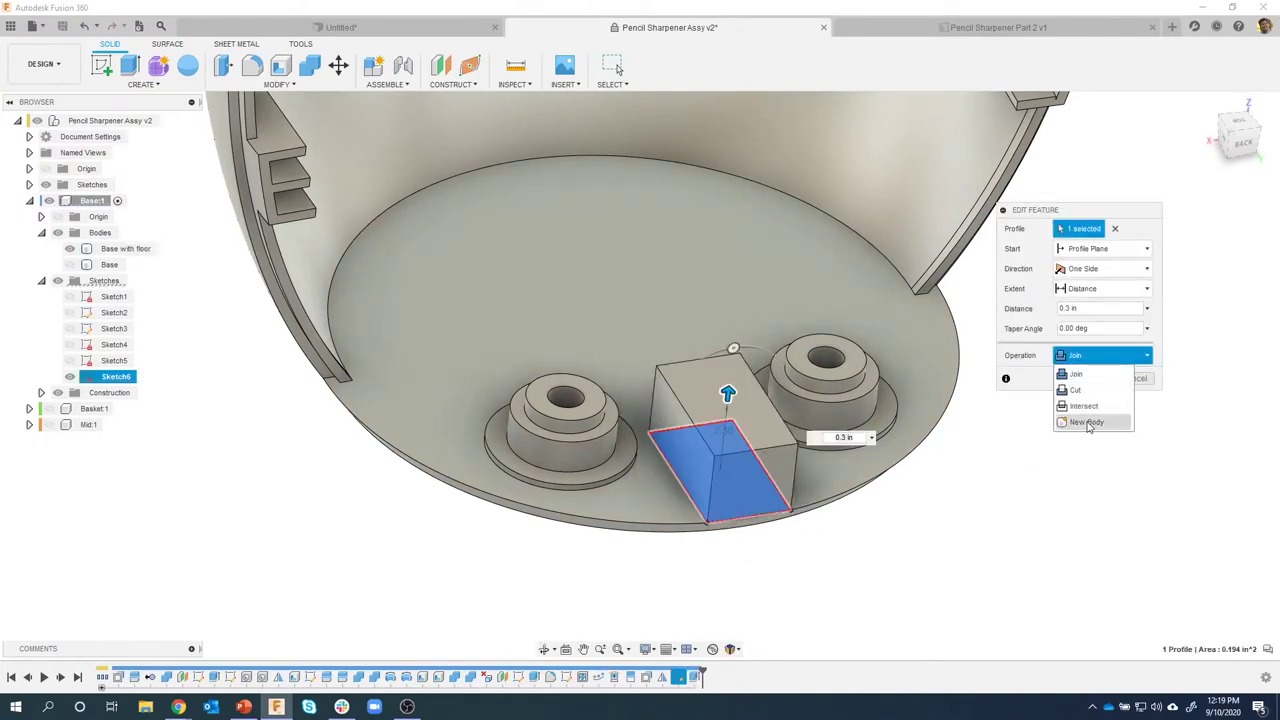
pyautogui.click(1086, 421)
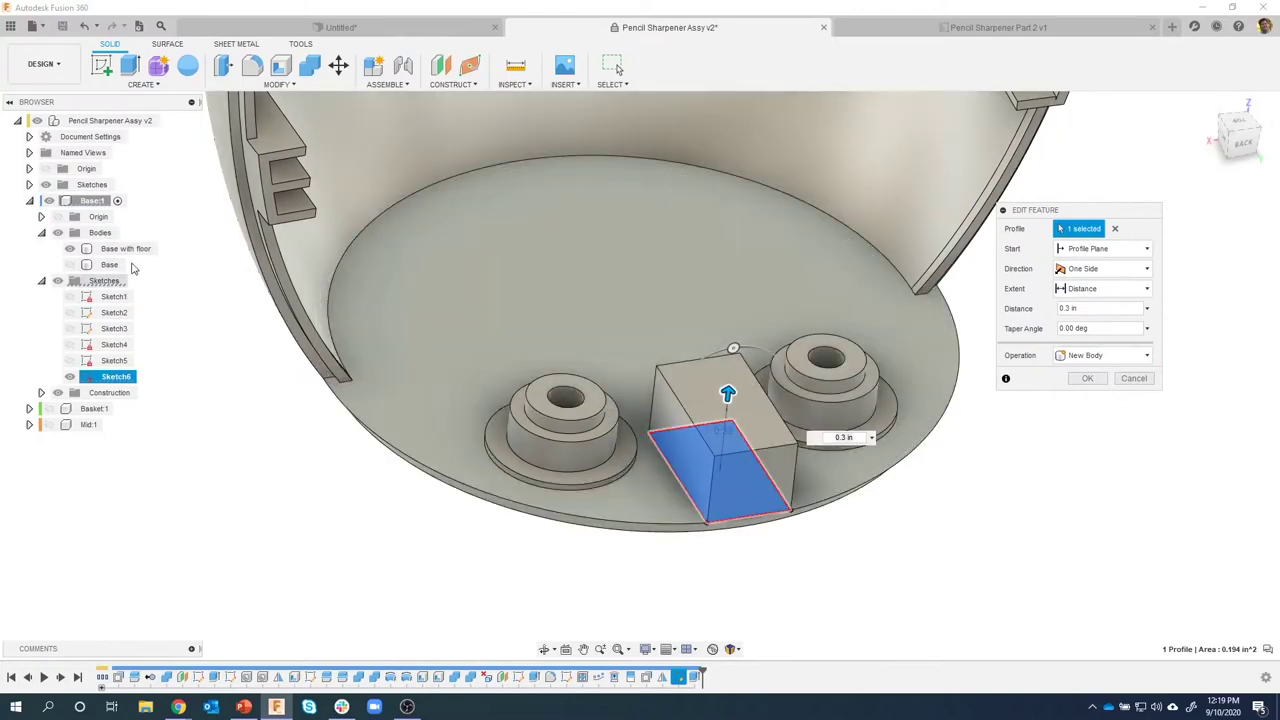
pyautogui.click(1082, 382)
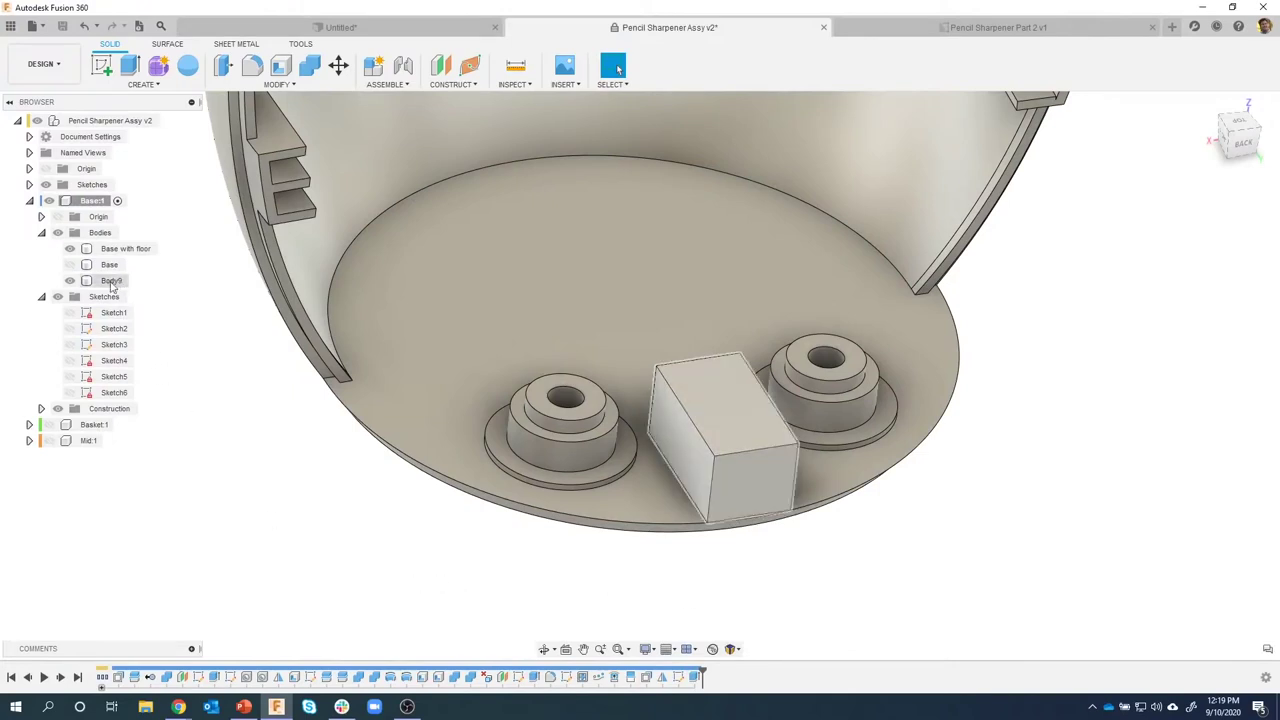
pyautogui.click(70, 281)
pyautogui.click(70, 281)
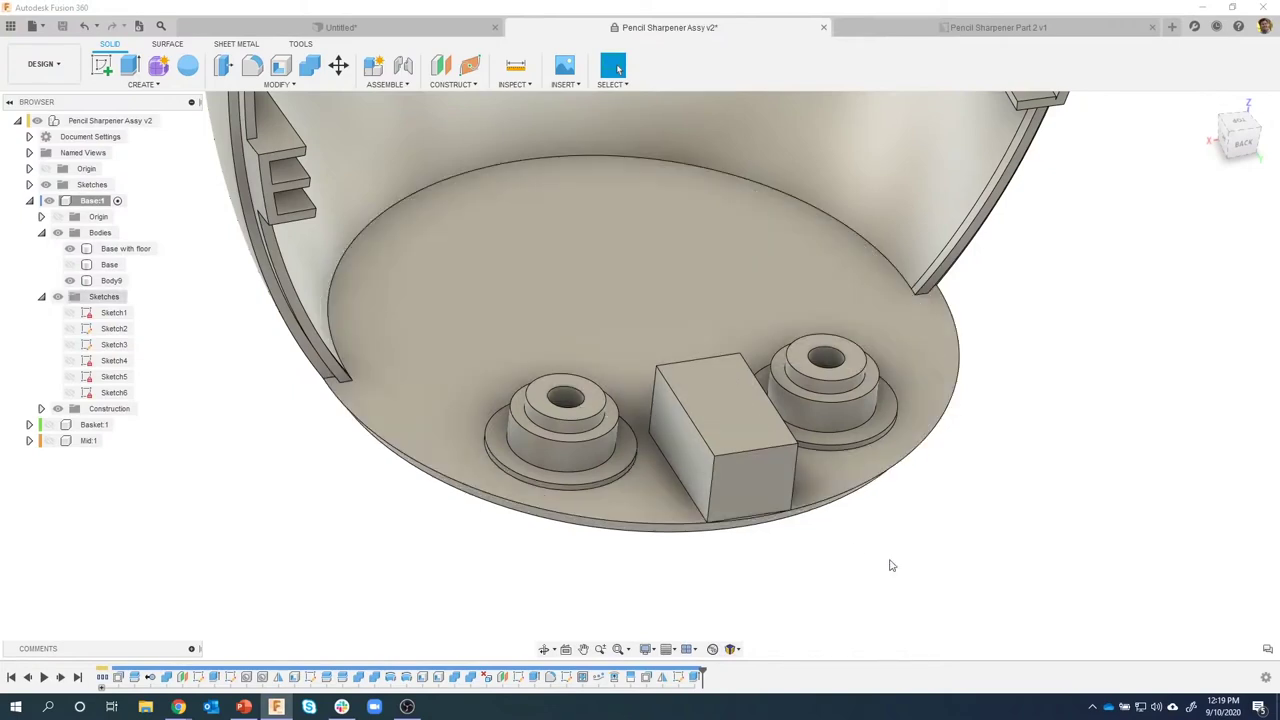
# Shell the rectangular block with its upper and outer end faces removed, using a 0.05 in inside thickness.
pyautogui.click(743, 467)
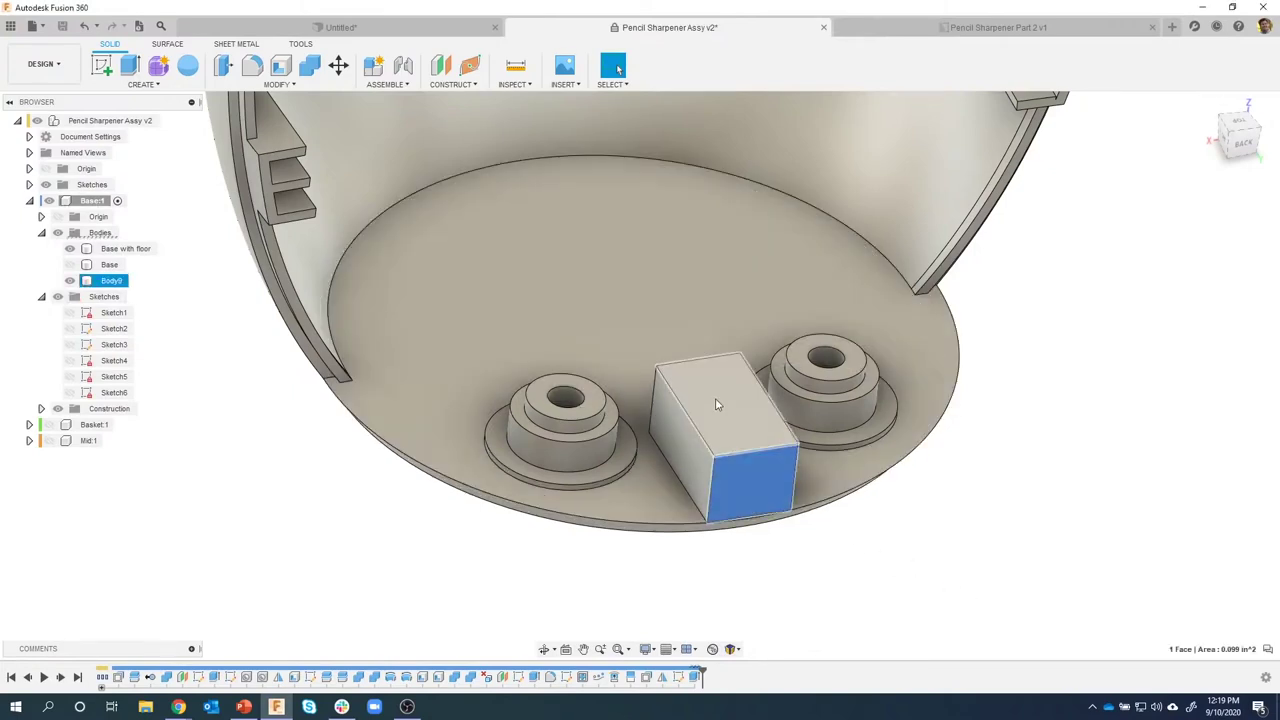
pyautogui.keyDown('ctrl'); pyautogui.click(716, 404); pyautogui.keyUp('ctrl')
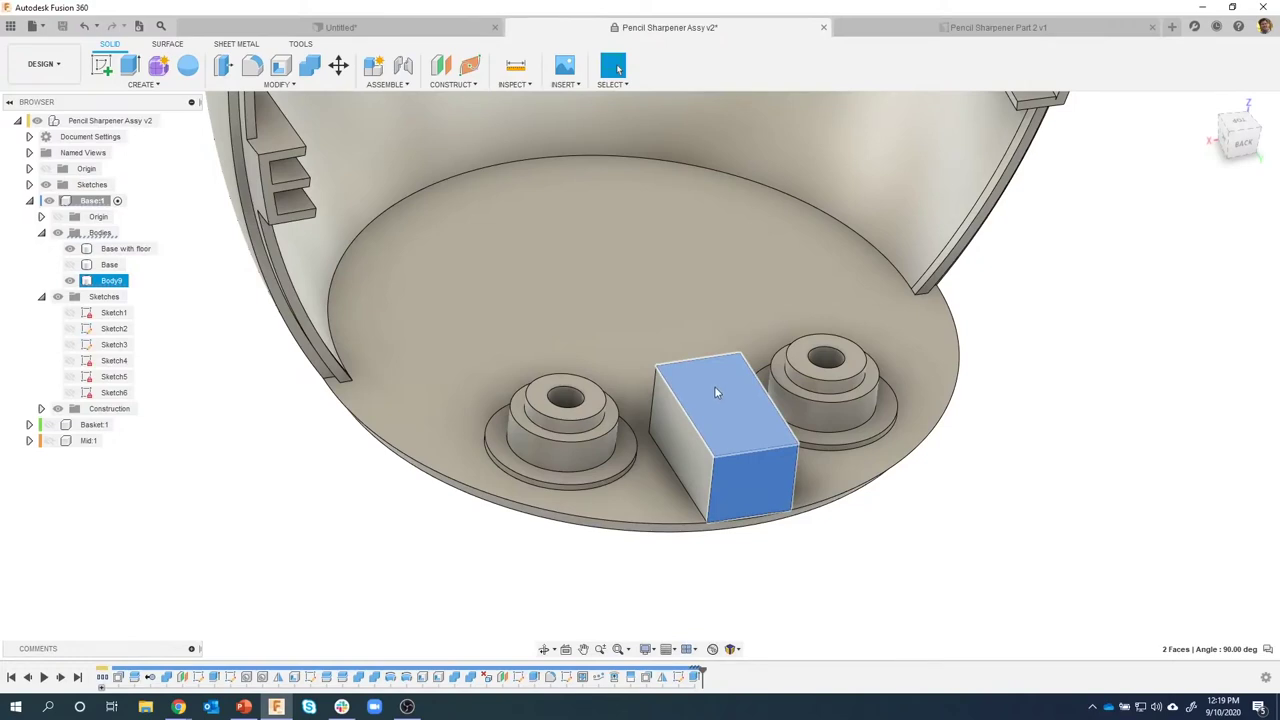
pyautogui.rightClick(716, 392)
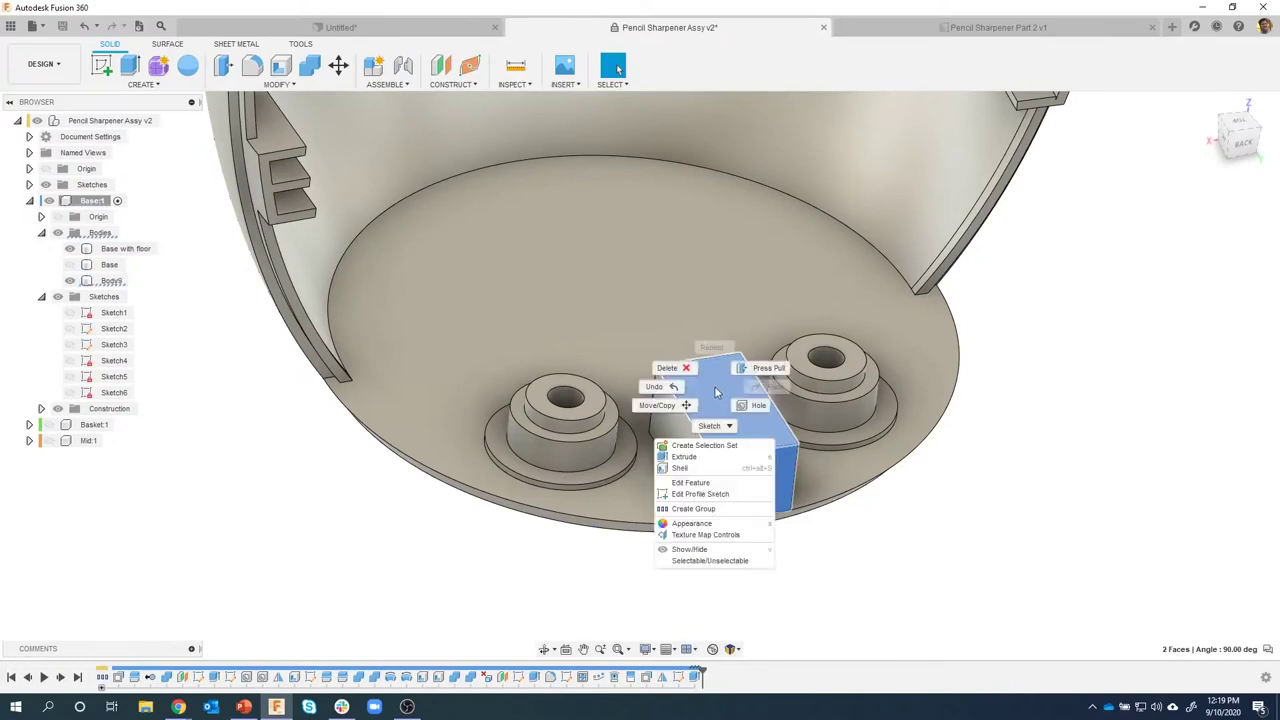
pyautogui.click(682, 468)
pyautogui.moveTo(748, 395); pyautogui.dragTo(735, 386)
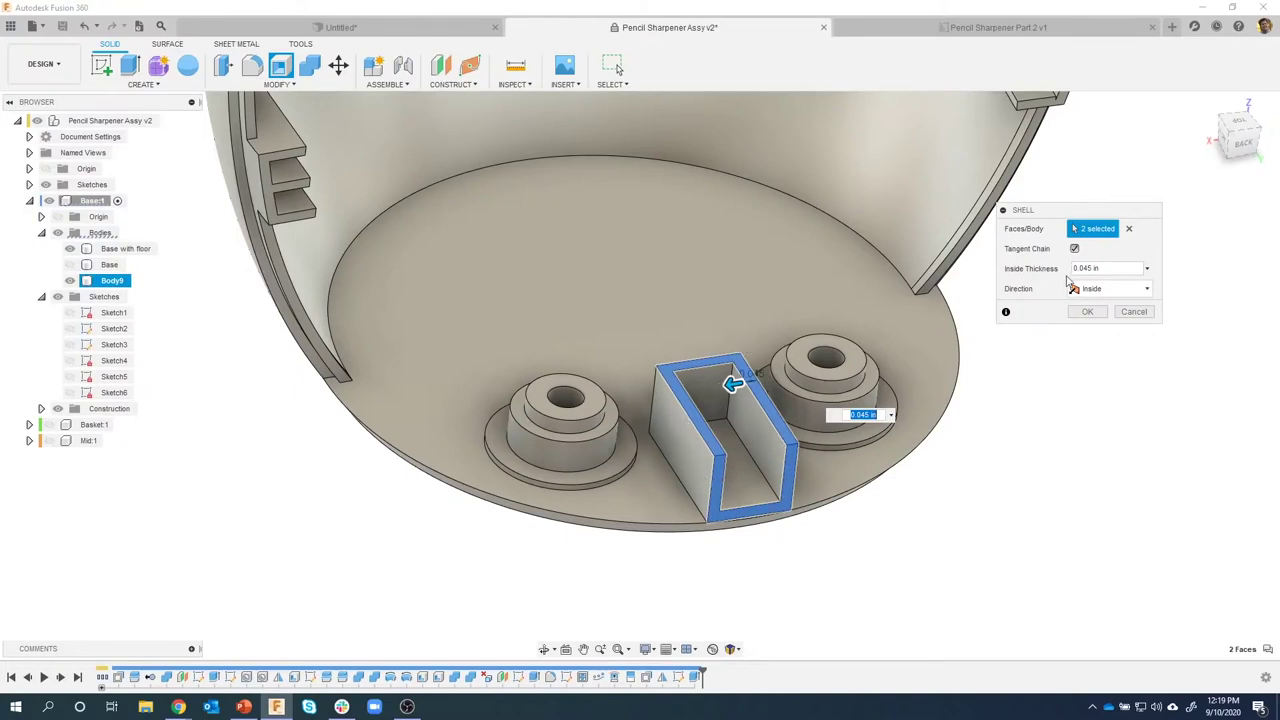
pyautogui.moveTo(1106, 270); pyautogui.dragTo(1056, 268)
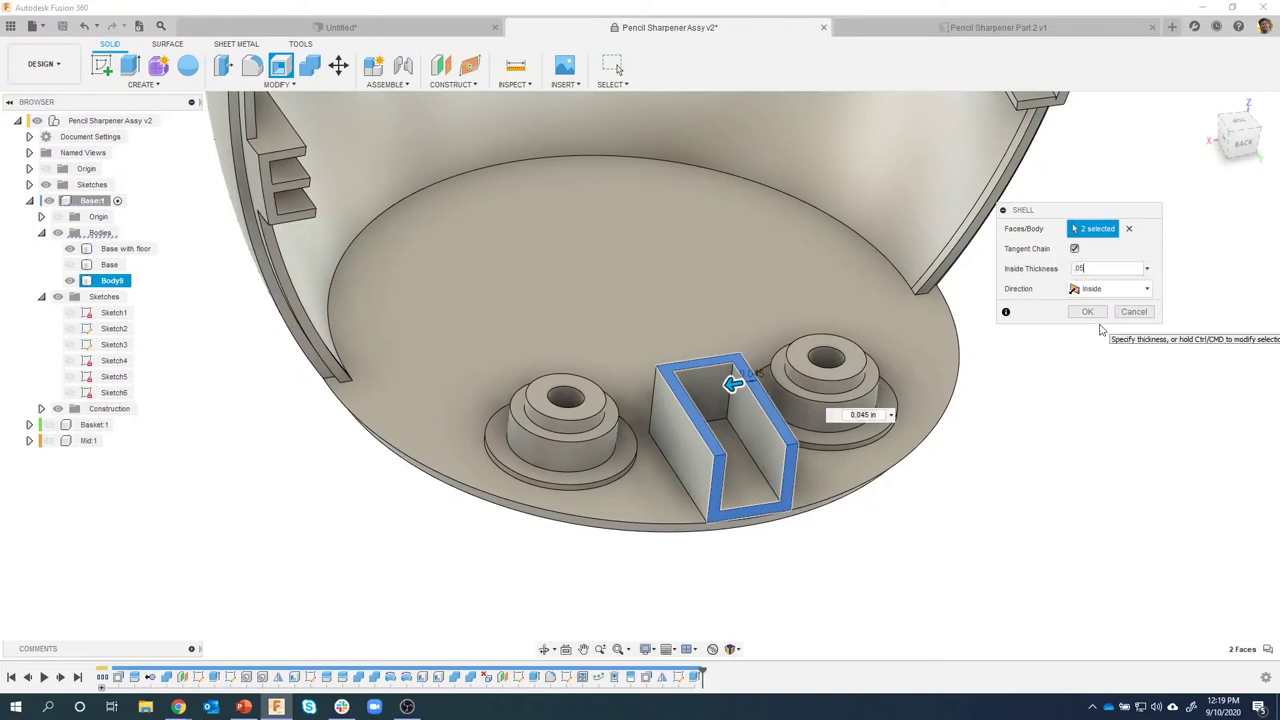
pyautogui.click(1087, 312)
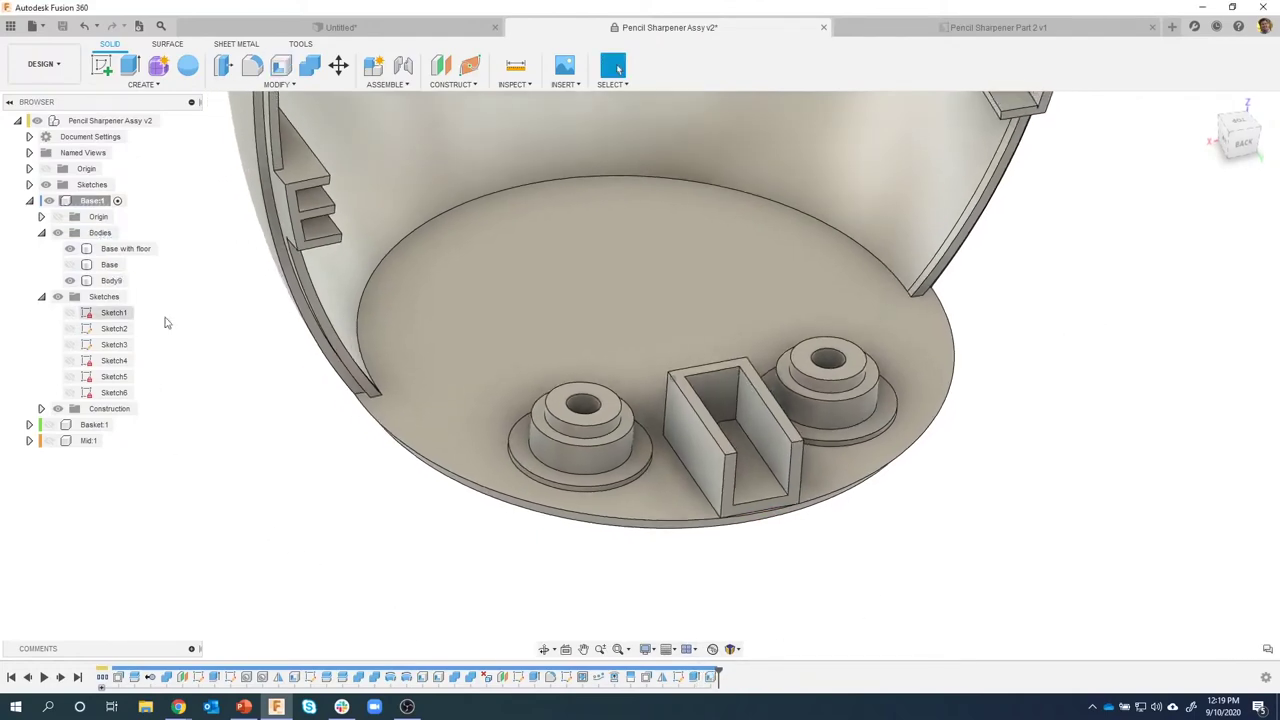
# Combine the shelled block into the Base with floor body using Join, without keeping the tool body.
pyautogui.keyDown('shift'); pyautogui.moveTo(785, 440); pyautogui.dragTo(286, 484, button='middle'); pyautogui.keyUp('shift')
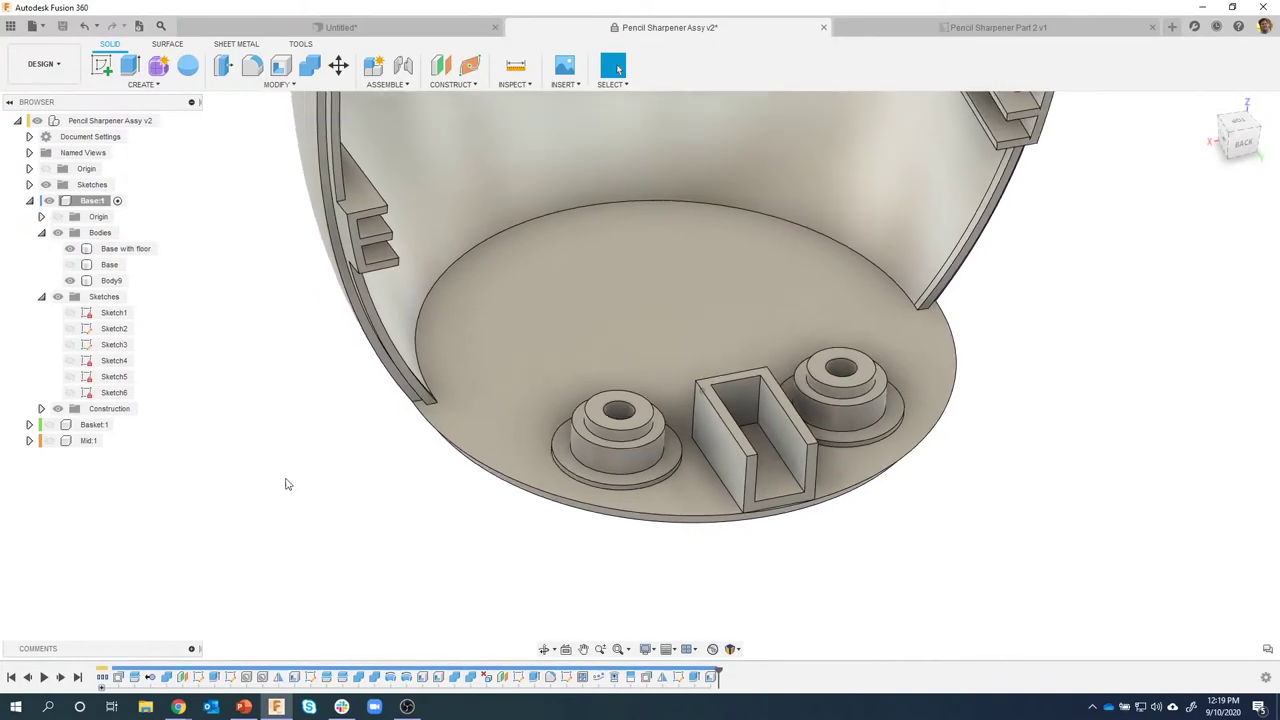
pyautogui.click(309, 65)
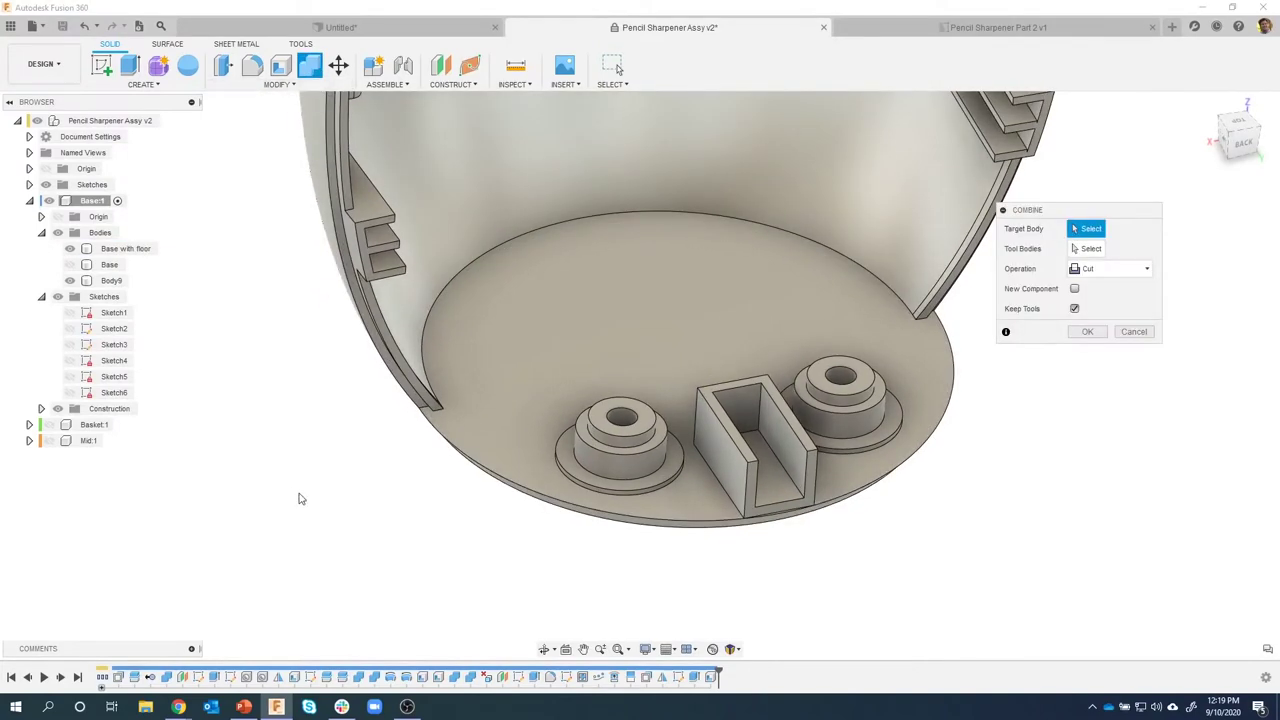
pyautogui.keyDown('shift'); pyautogui.moveTo(700, 345); pyautogui.dragTo(703, 331, button='middle'); pyautogui.keyUp('shift')
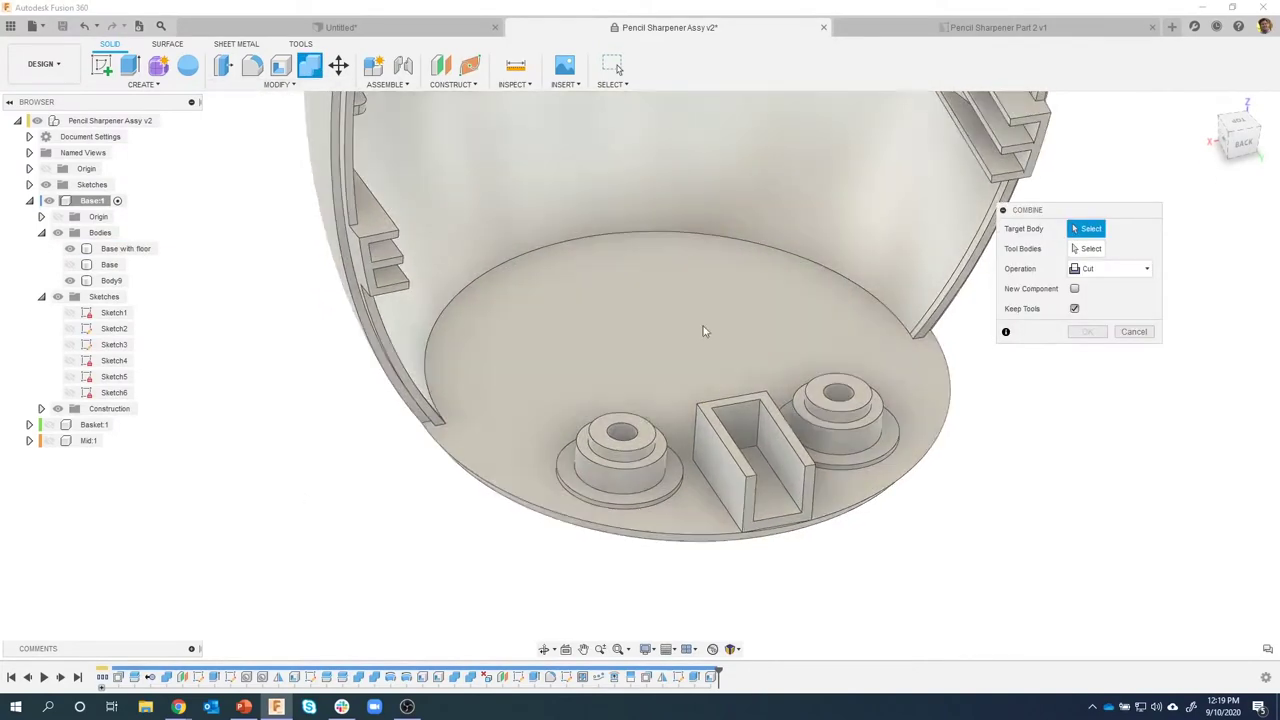
pyautogui.click(617, 343)
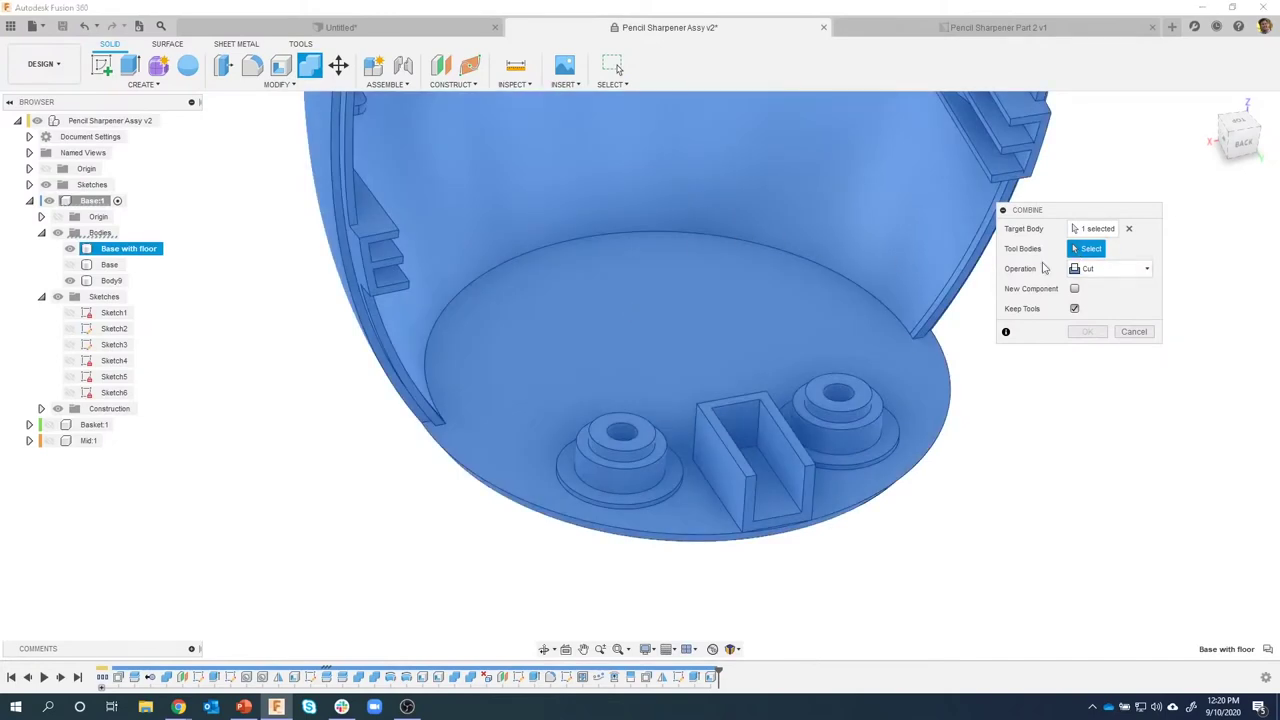
pyautogui.click(768, 428)
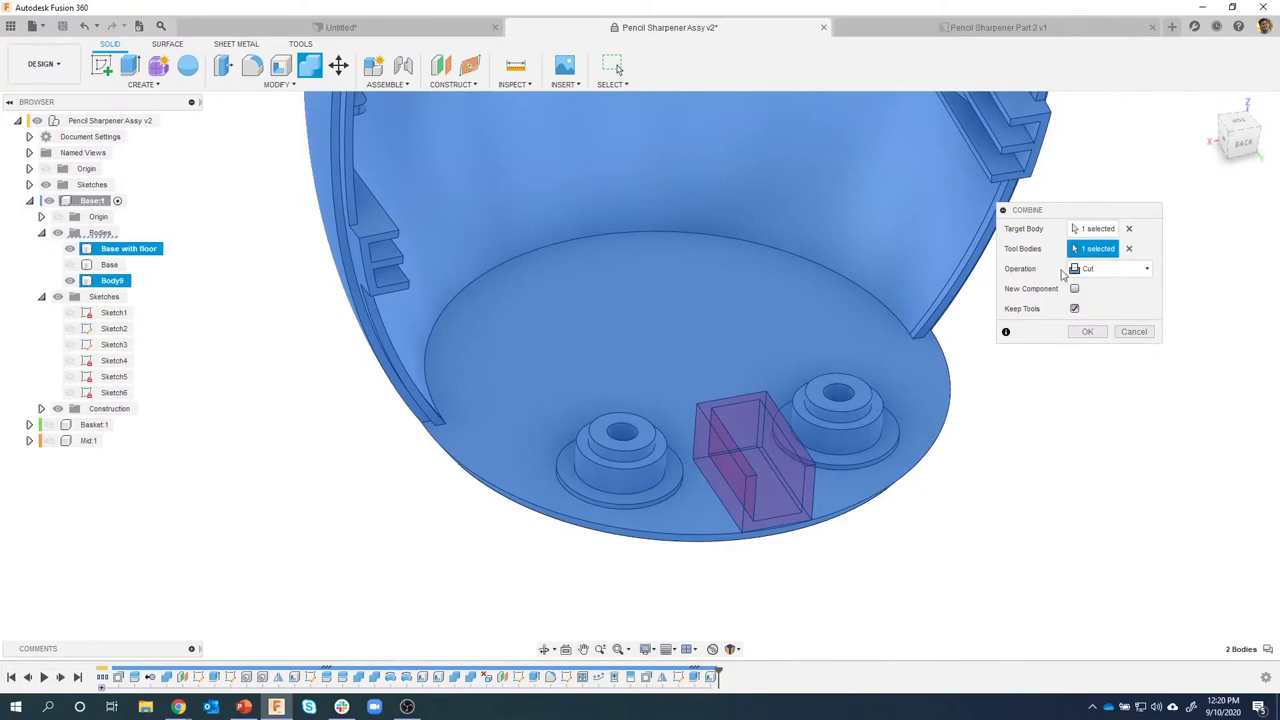
pyautogui.click(1104, 272)
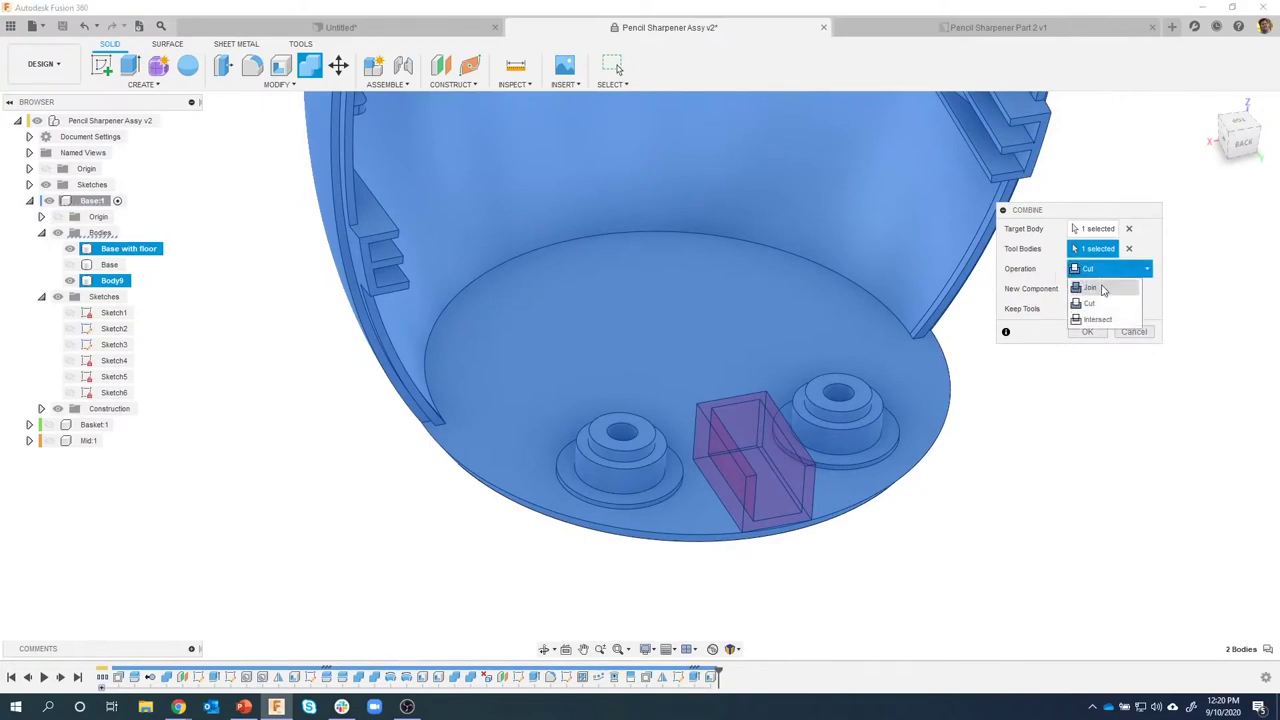
pyautogui.click(1090, 288)
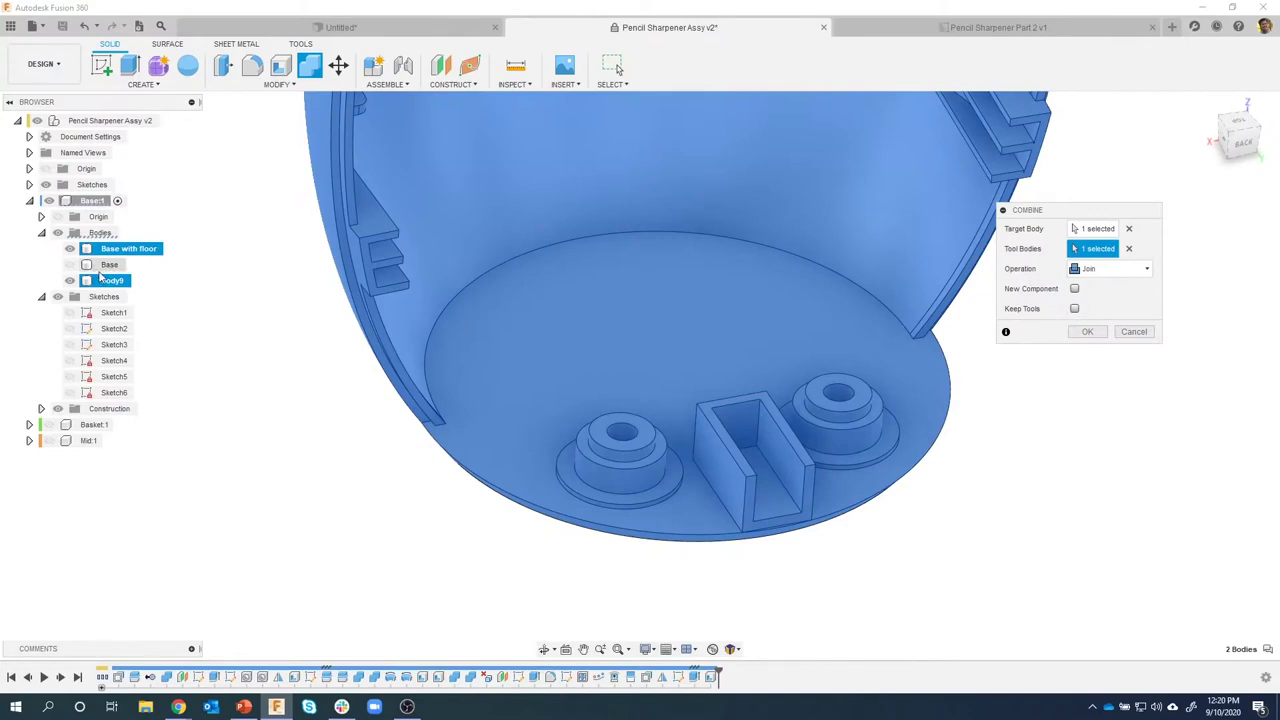
pyautogui.click(1087, 331)
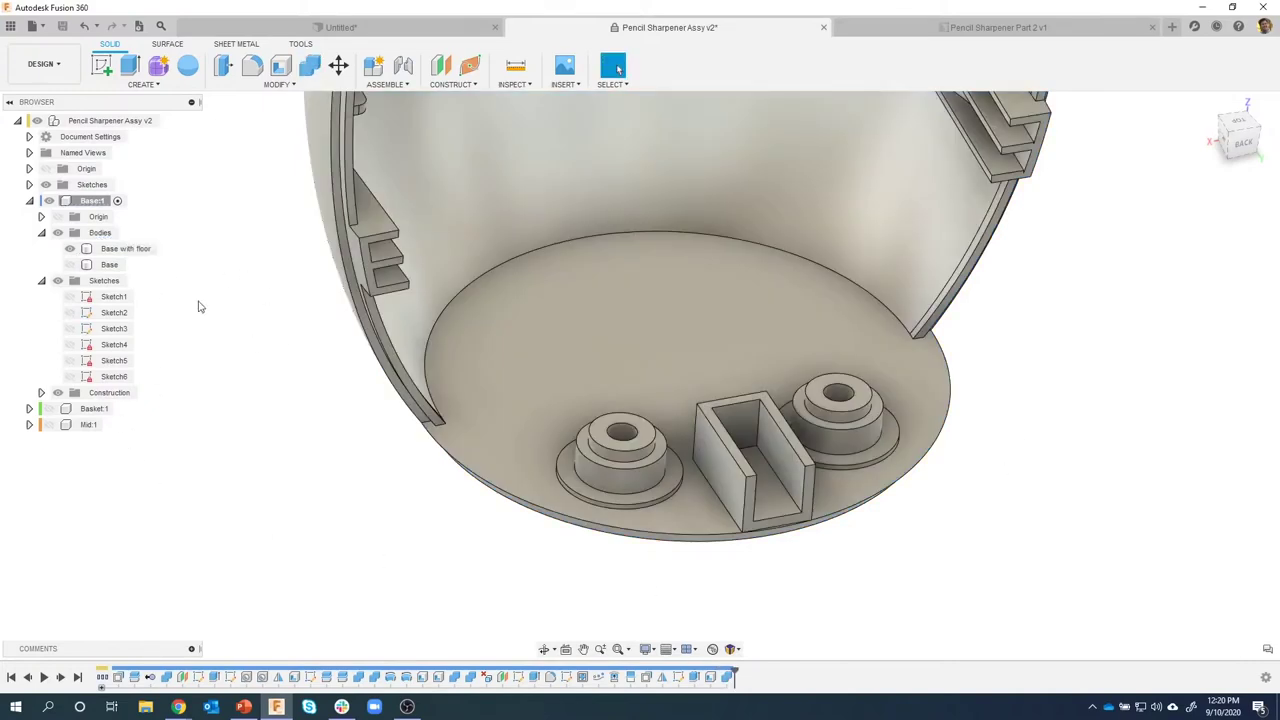
# Check the joined Base with floor body by hiding and showing it.
pyautogui.click(118, 252)
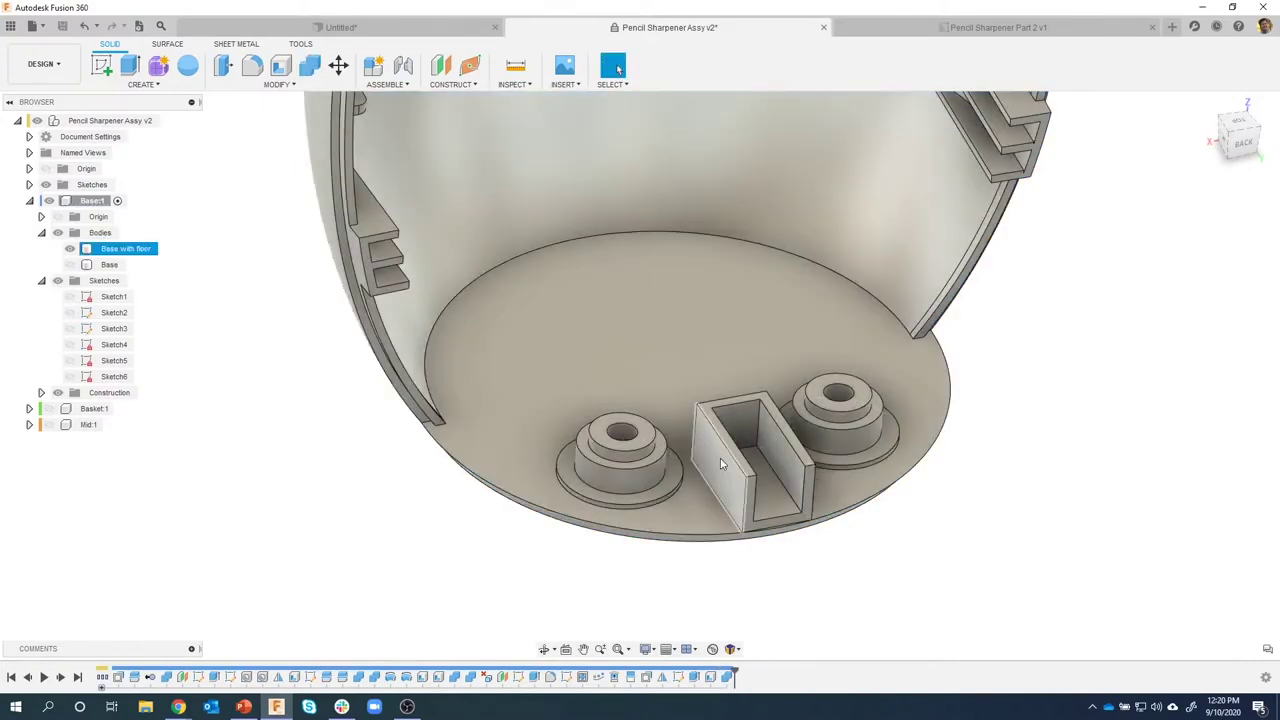
pyautogui.click(254, 331)
pyautogui.click(70, 248)
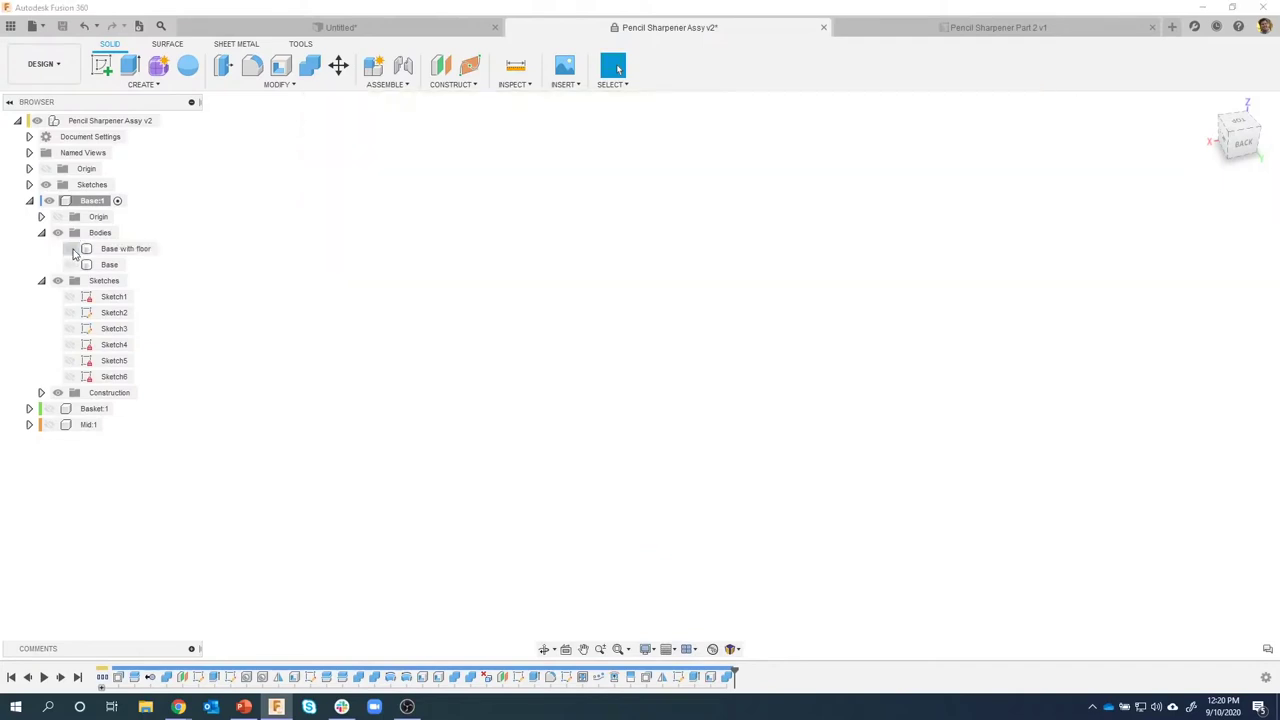
pyautogui.click(70, 248)
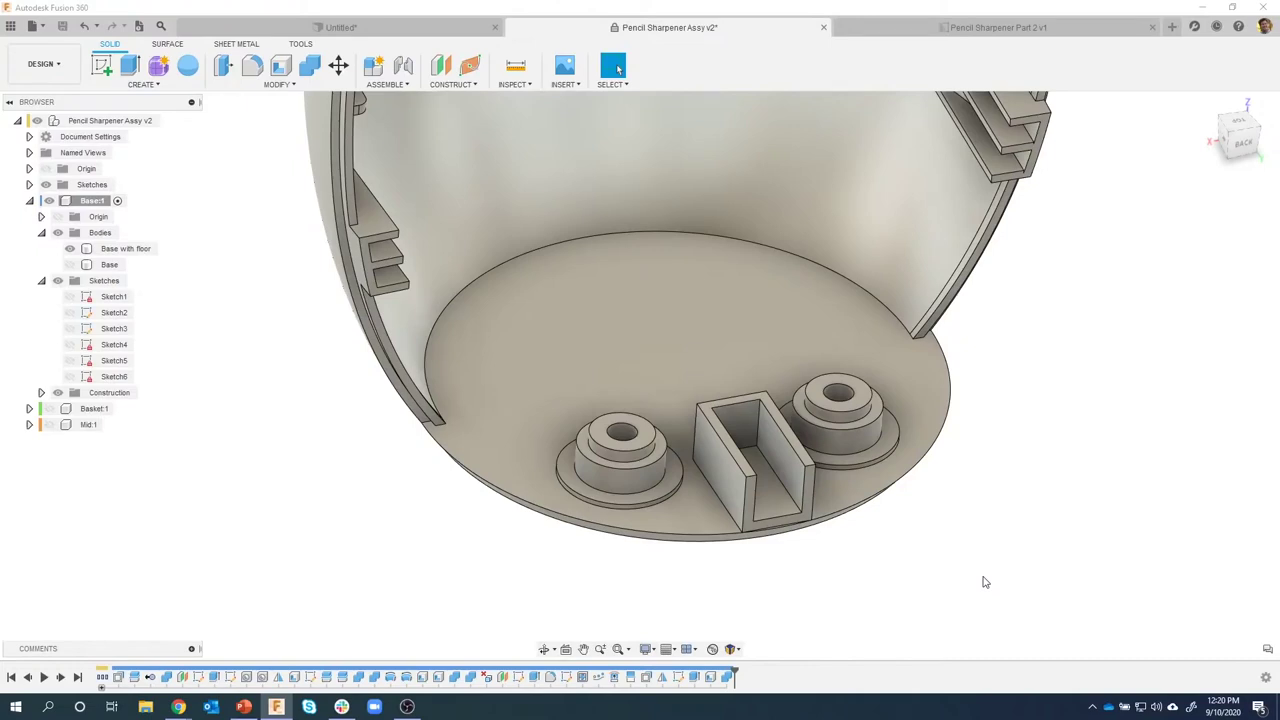
# Create a sketch on the upper rim face of the base's neck.
pyautogui.scroll(-5, 784, 470)
pyautogui.moveTo(784, 468); pyautogui.dragTo(638, 204, button='middle')
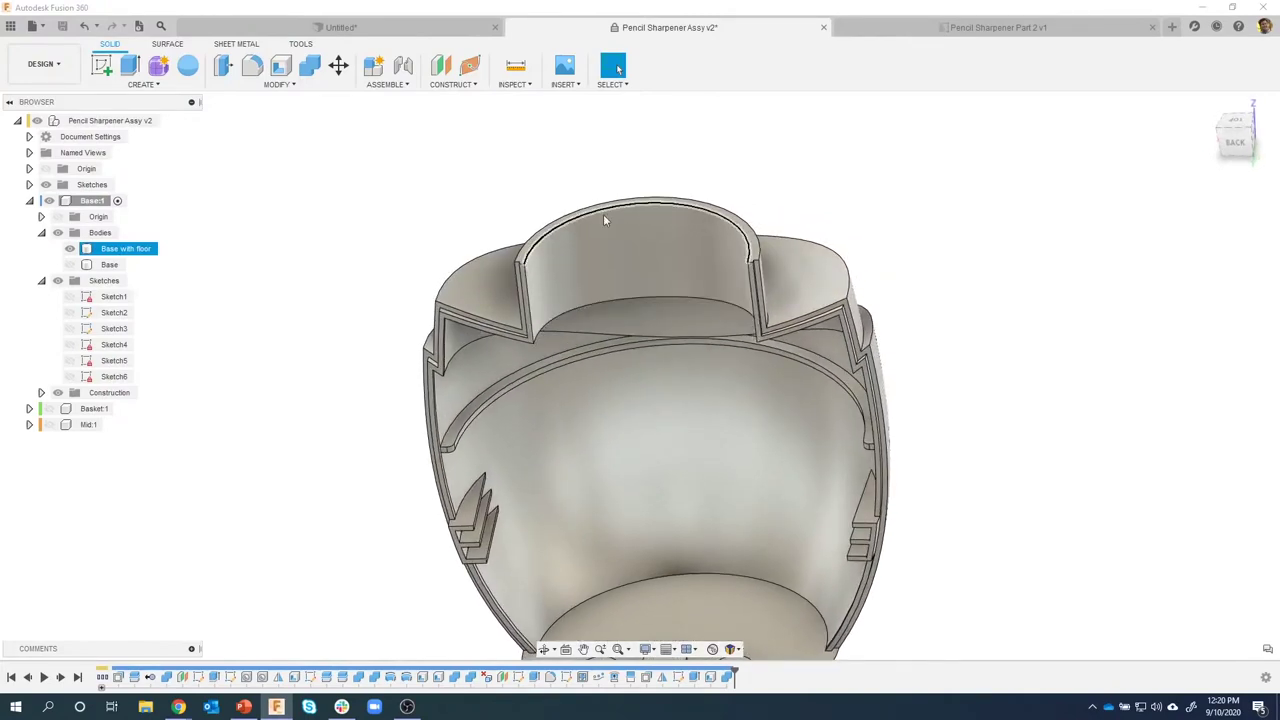
pyautogui.keyDown('shift'); pyautogui.moveTo(732, 245); pyautogui.dragTo(745, 168, button='middle'); pyautogui.keyUp('shift')
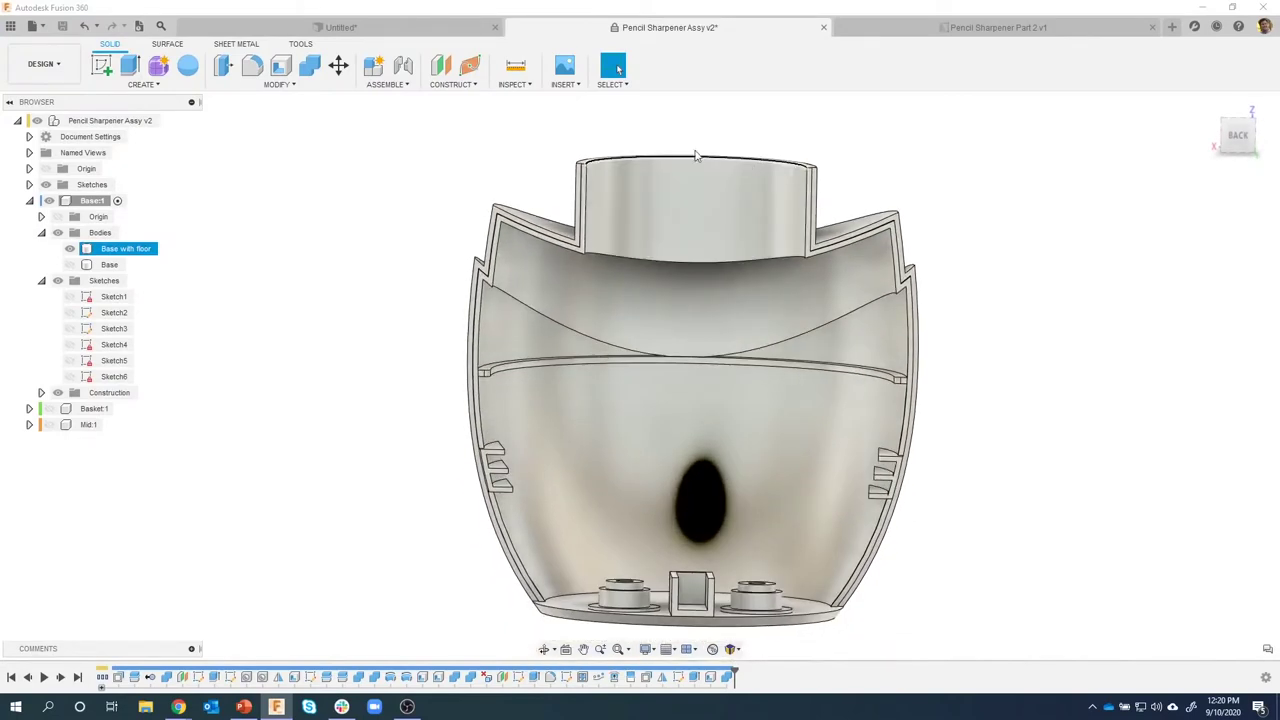
pyautogui.keyDown('shift'); pyautogui.moveTo(983, 210); pyautogui.dragTo(600, 205, button='middle'); pyautogui.keyUp('shift')
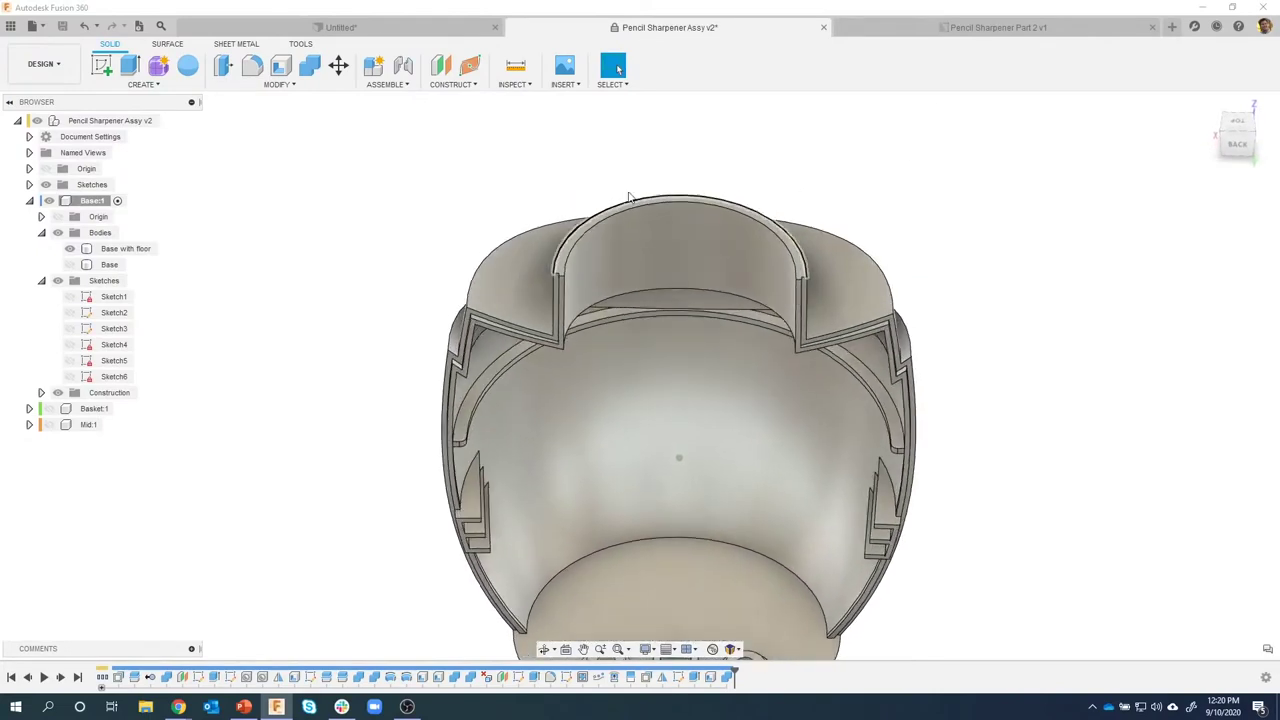
pyautogui.scroll(6, 554, 209)
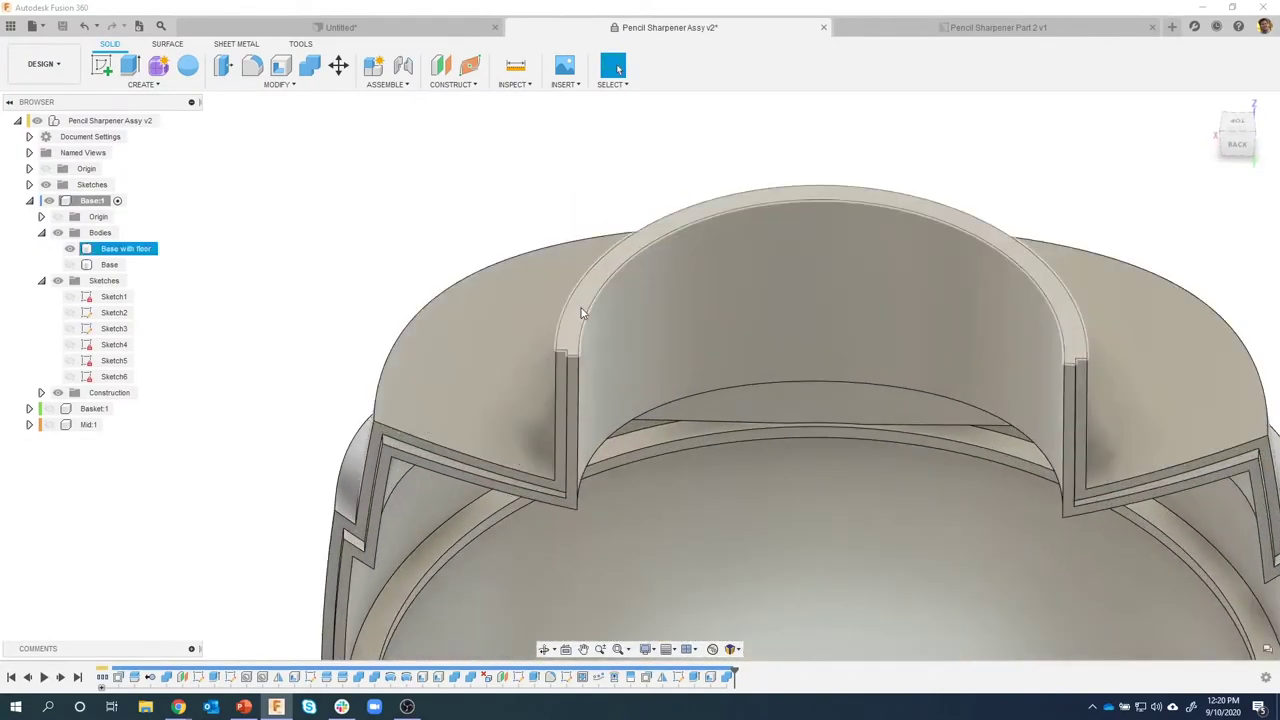
pyautogui.click(582, 313)
pyautogui.rightClick(583, 312)
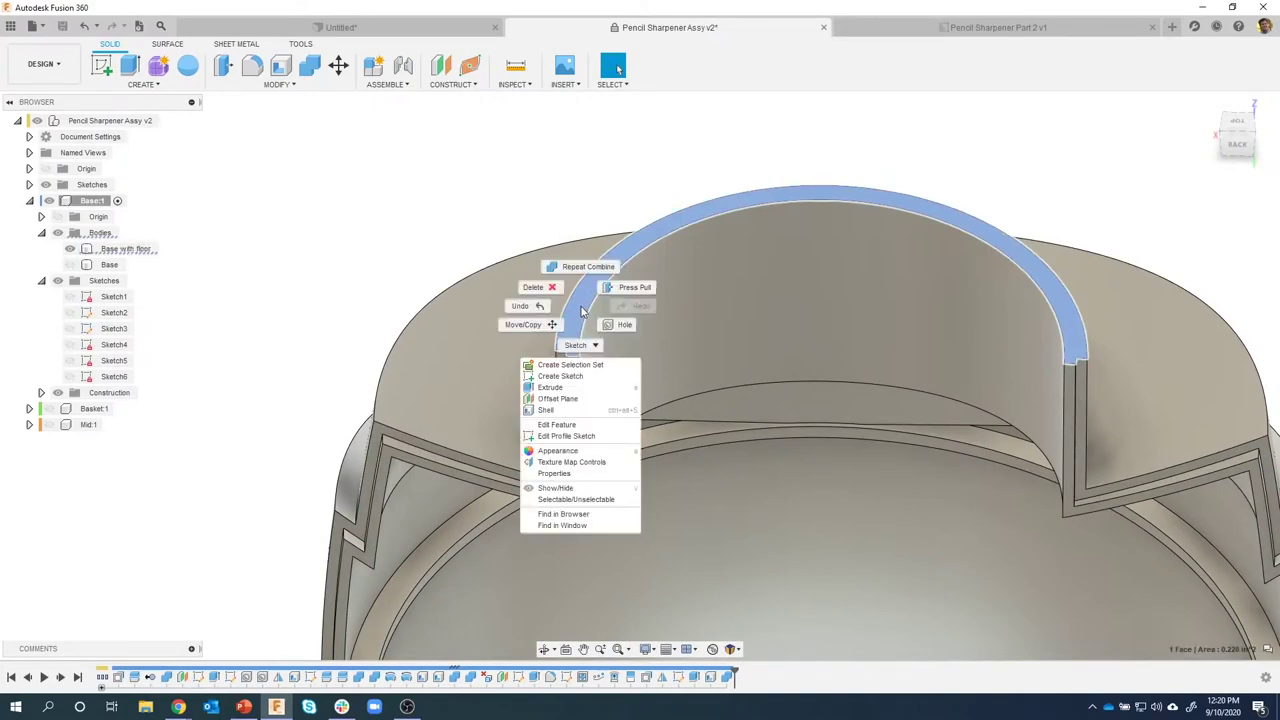
pyautogui.click(573, 376)
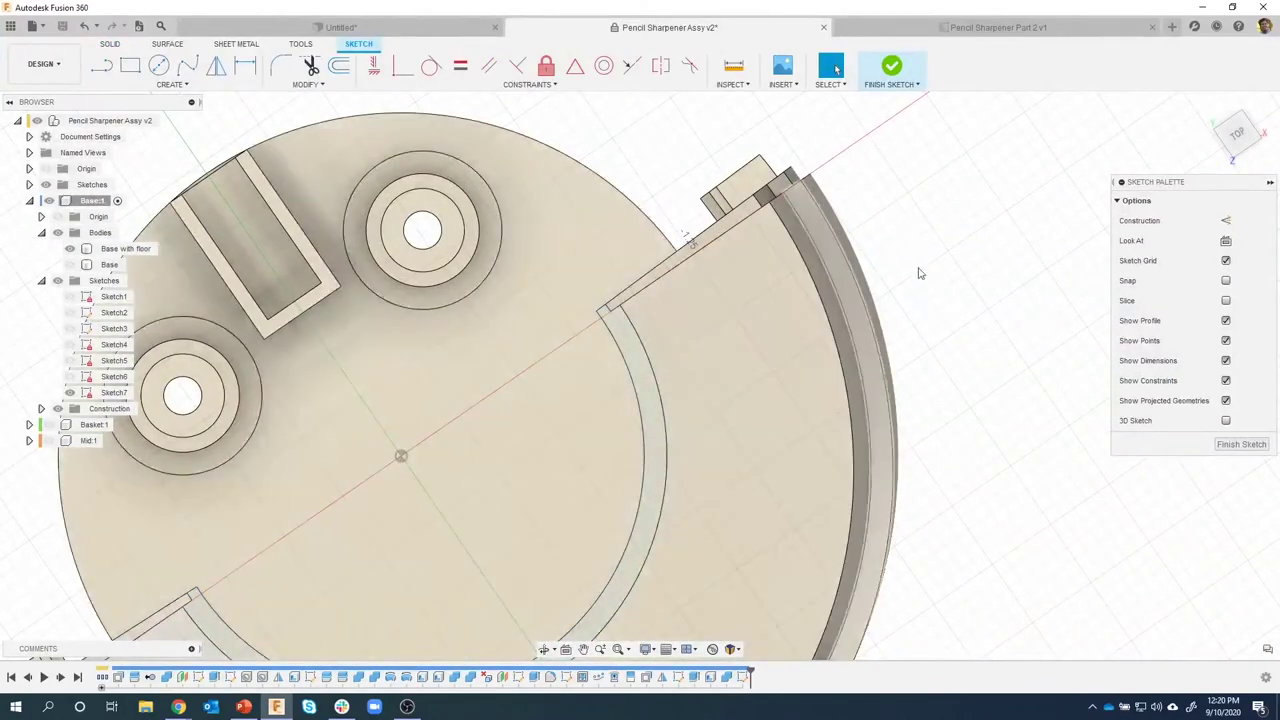
# Draw a circle centered on the origin and reaching the inner edge of the neck's rim.
pyautogui.click(1240, 135)
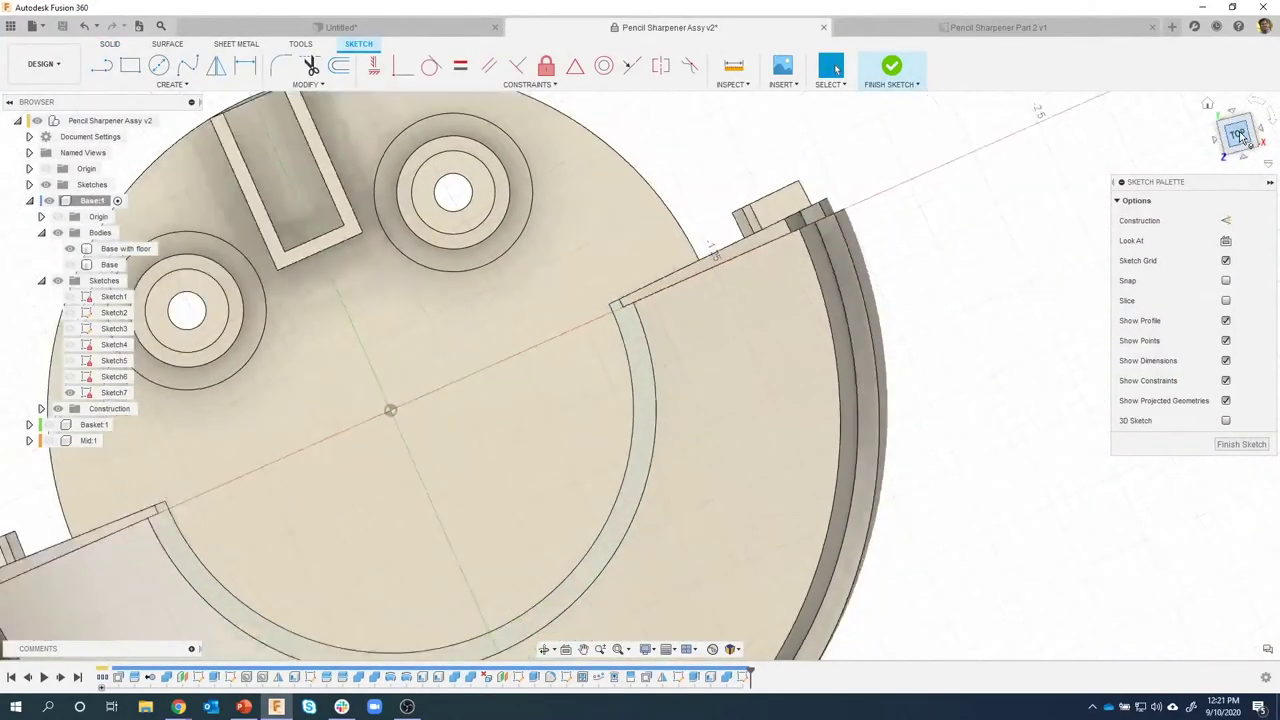
pyautogui.scroll(-3, 757, 391)
pyautogui.moveTo(538, 373); pyautogui.dragTo(683, 383, button='middle')
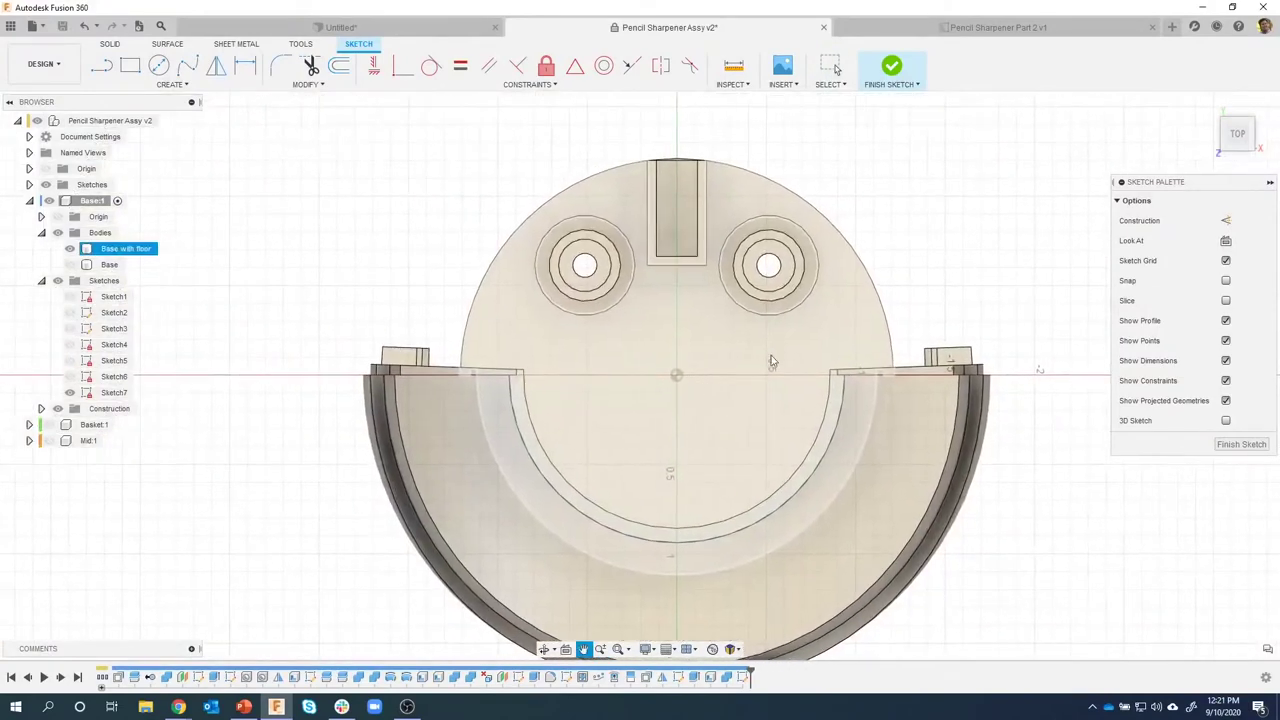
pyautogui.press('Escape')
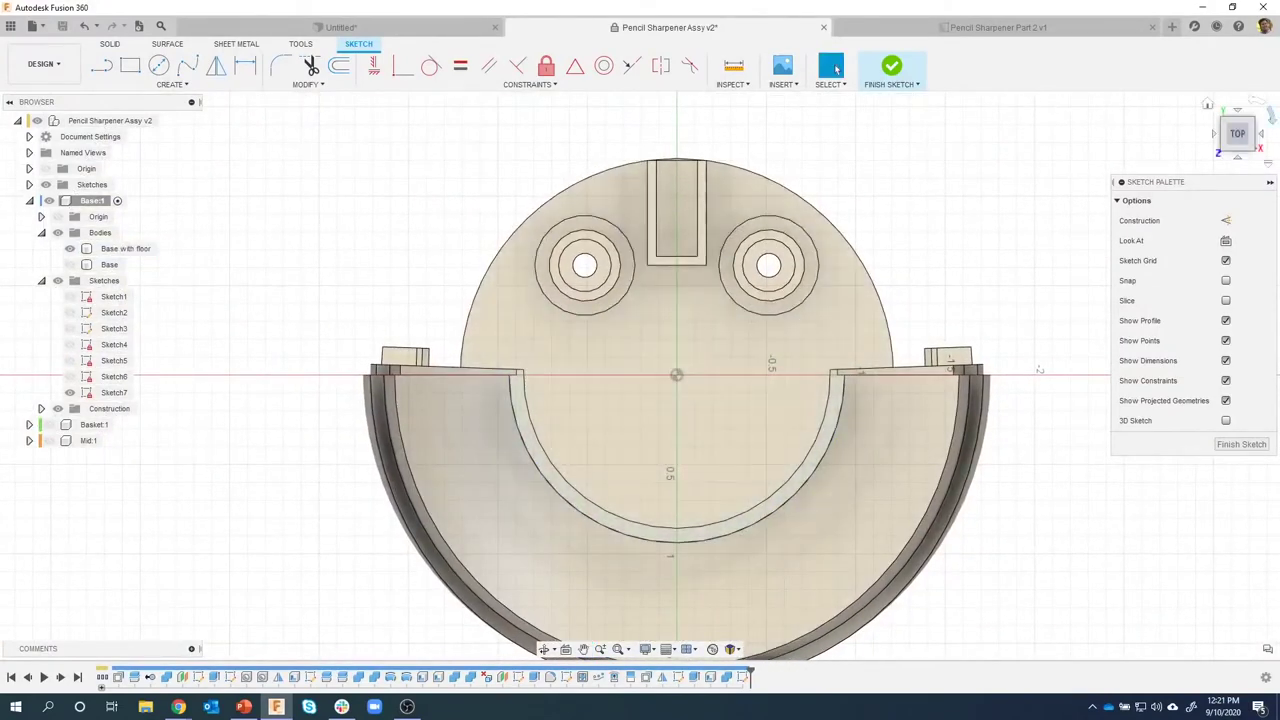
pyautogui.click(158, 65)
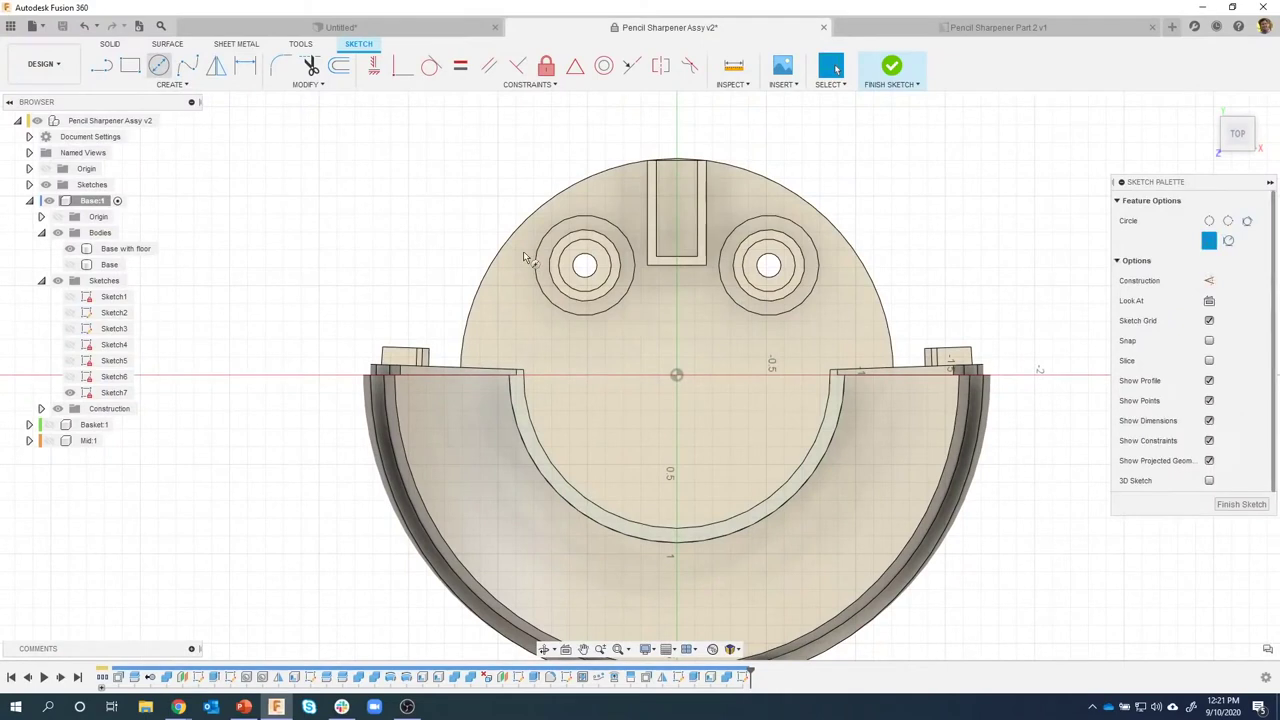
pyautogui.click(677, 377)
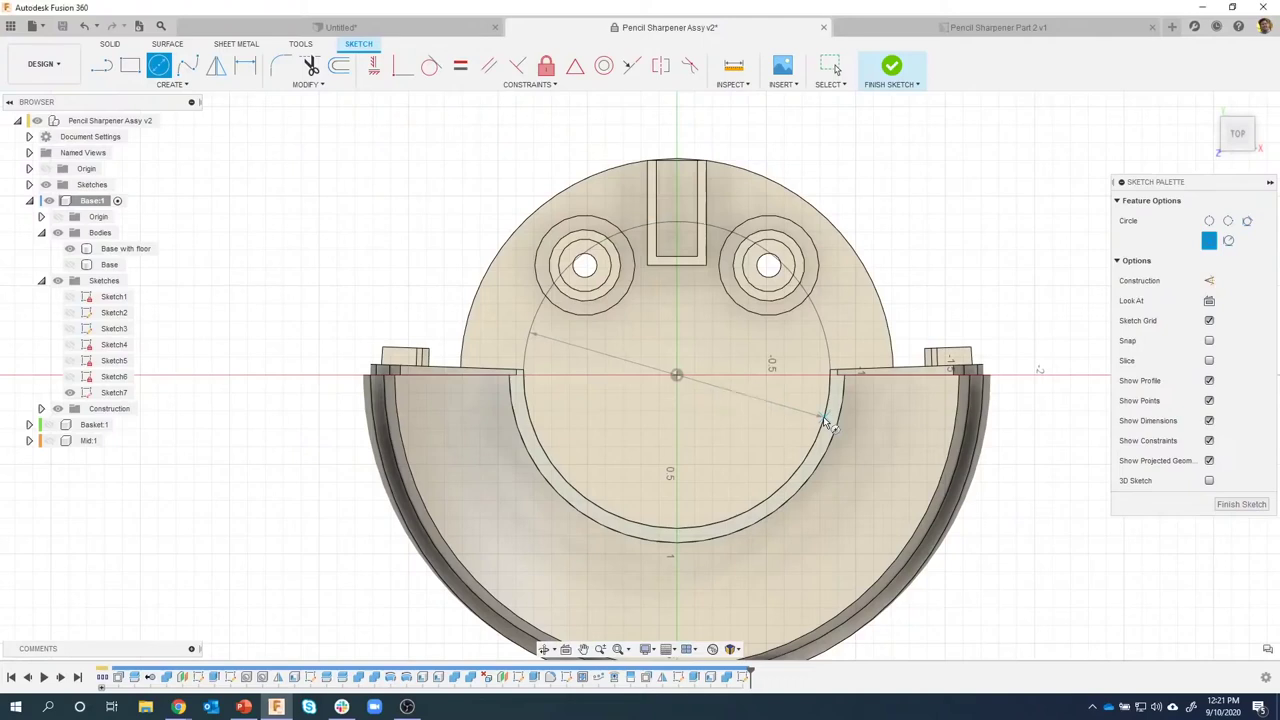
pyautogui.click(827, 416)
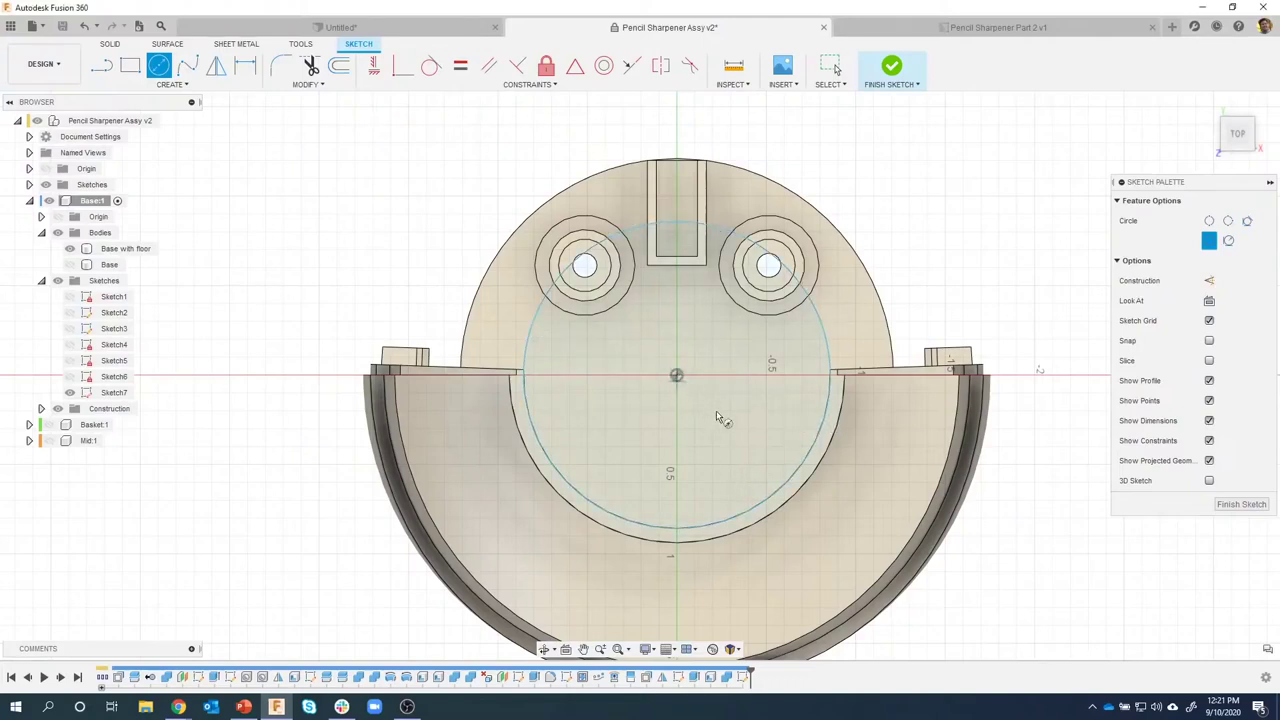
# Draw a second circle from the origin with a diameter of 1.58 in.
pyautogui.click(677, 375)
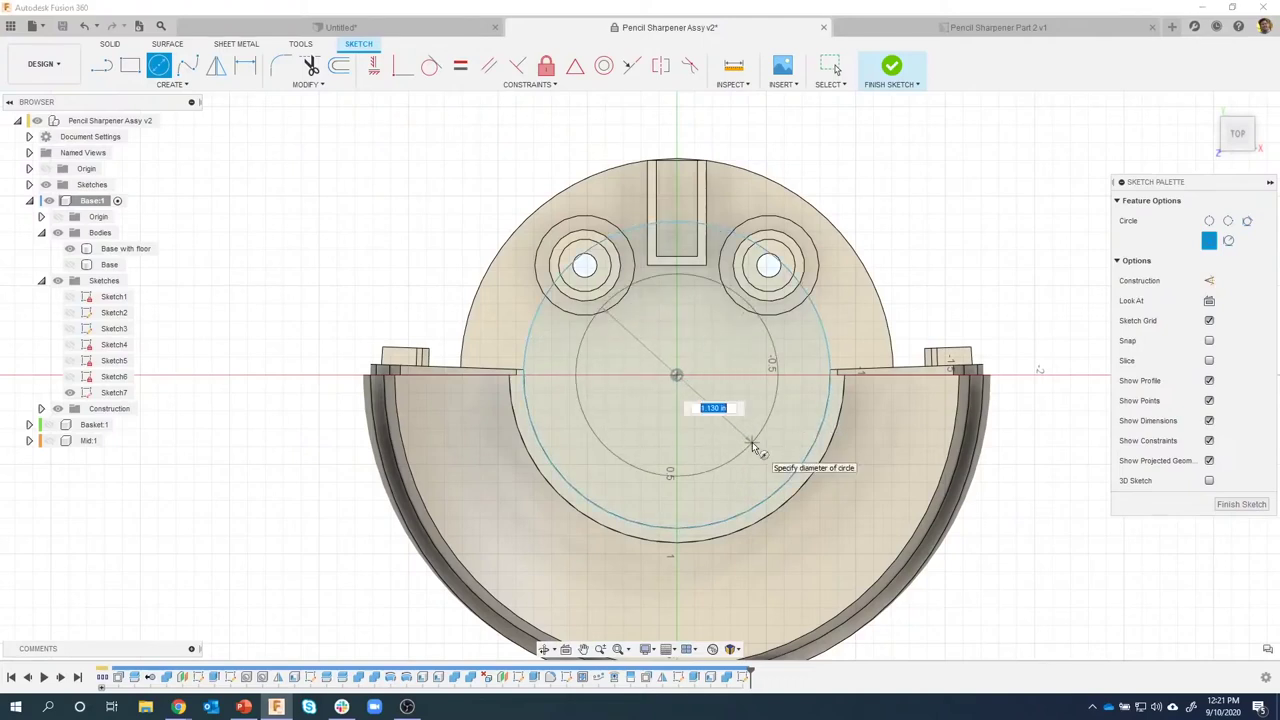
pyautogui.write('1.58')
pyautogui.press('Return')
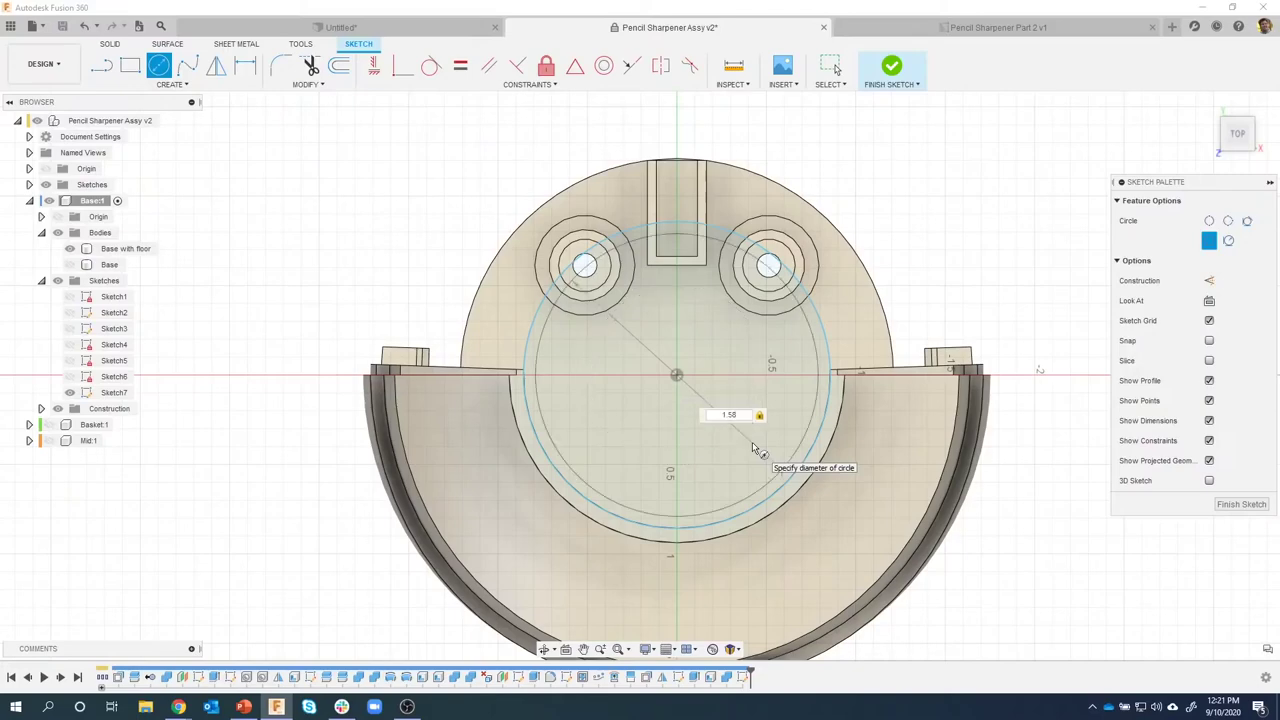
pyautogui.press('Escape')
# Examine the two concentric circles against the neck's rim and return to an upright top view of the sketch.
pyautogui.moveTo(912, 240)
pyautogui.keyDown('shift'); pyautogui.mouseDown(button='middle')
pyautogui.moveTo(781, 251)
pyautogui.moveTo(699, 286)
pyautogui.moveTo(762, 258)
pyautogui.moveTo(800, 300)
pyautogui.mouseUp(button='middle'); pyautogui.keyUp('shift')
pyautogui.moveTo(831, 352)
pyautogui.keyDown('shift'); pyautogui.mouseDown(button='middle')
pyautogui.moveTo(627, 268)
pyautogui.moveTo(503, 341)
pyautogui.moveTo(499, 304)
pyautogui.mouseUp(button='middle'); pyautogui.keyUp('shift')
pyautogui.scroll(5, 615, 280)
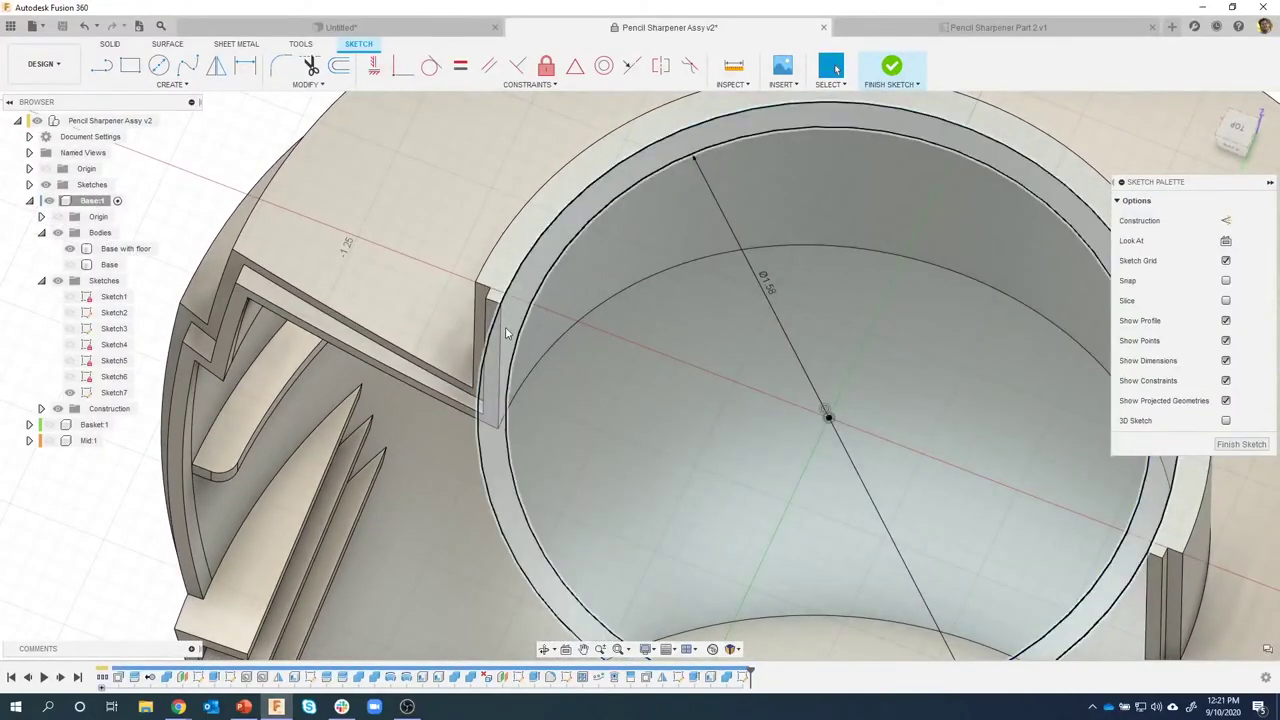
pyautogui.click(507, 167)
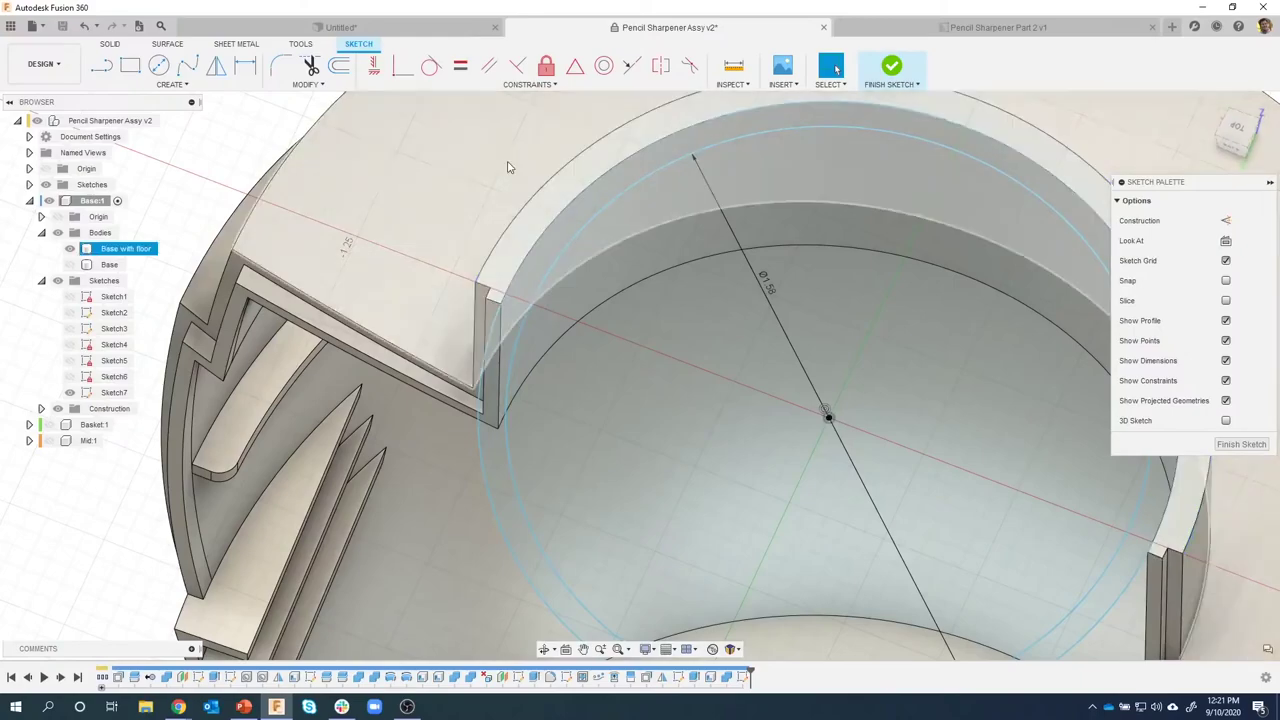
pyautogui.moveTo(1236, 130); pyautogui.dragTo(1244, 134)
pyautogui.click(1243, 133)
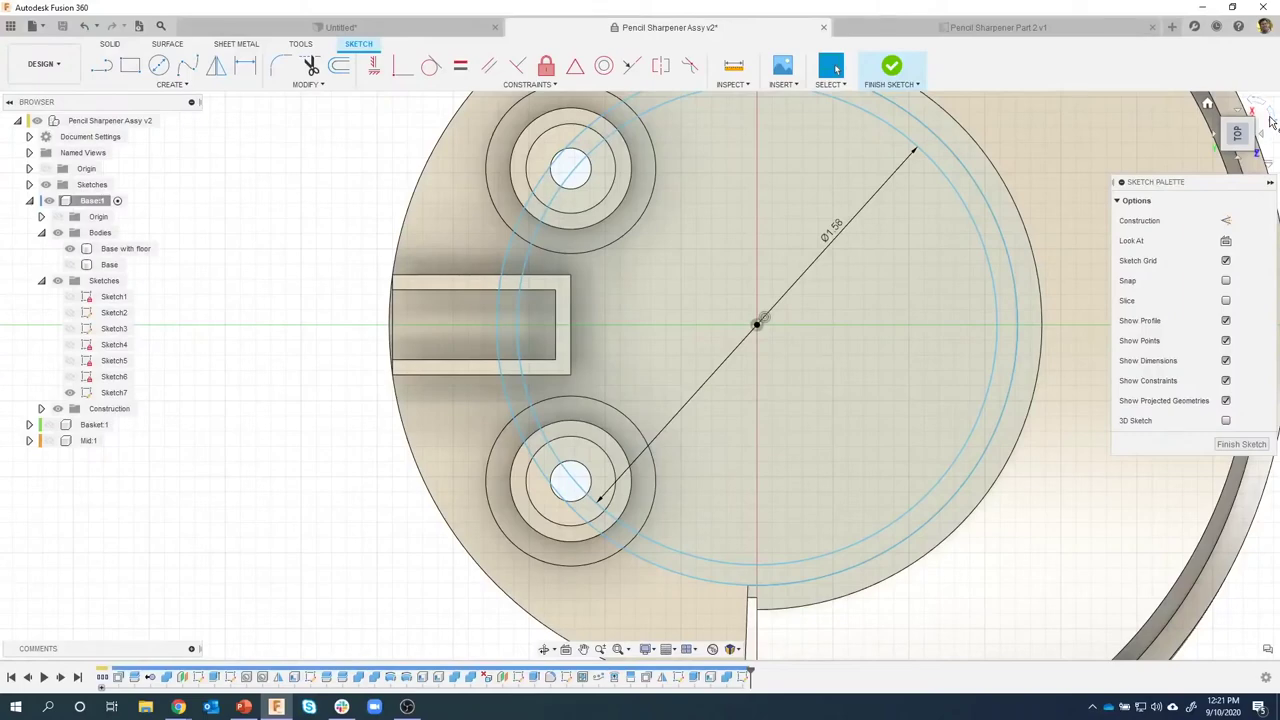
pyautogui.click(1272, 120)
pyautogui.click(884, 266)
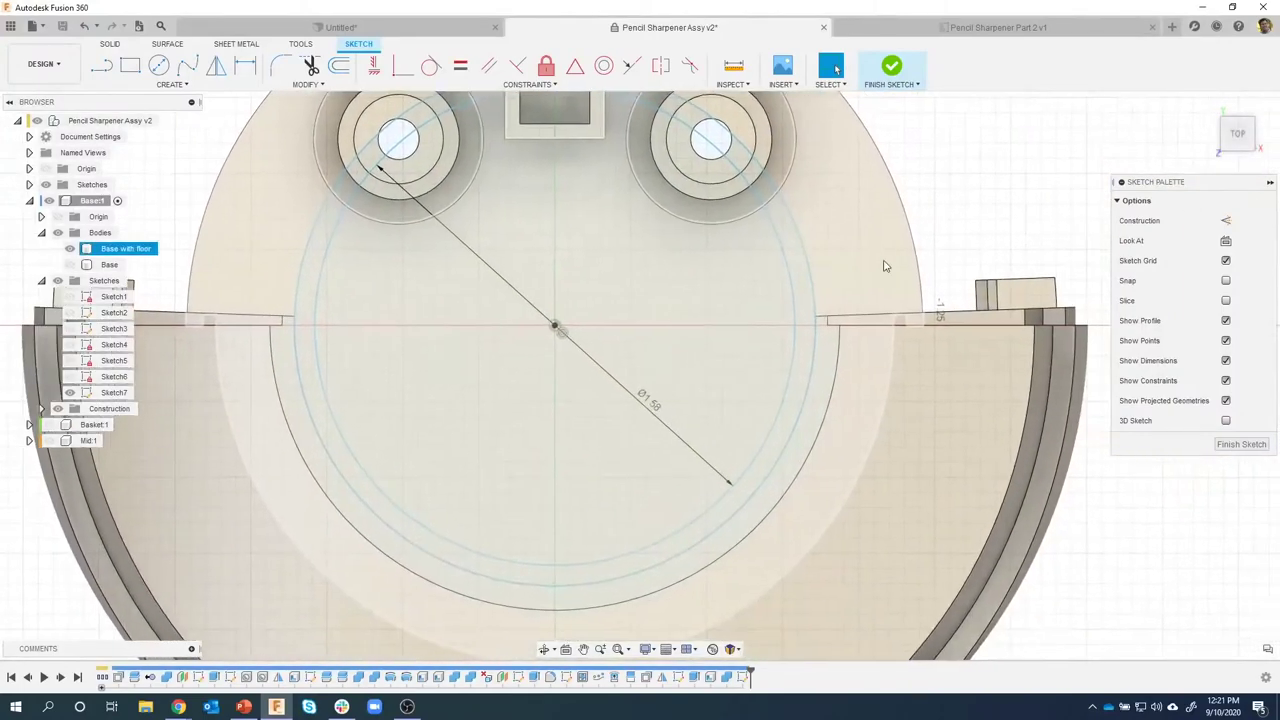
# Draw a line bridging the two circles on the positive X side, in line with the split edge of the base's wall.
pyautogui.scroll(8, 884, 266)
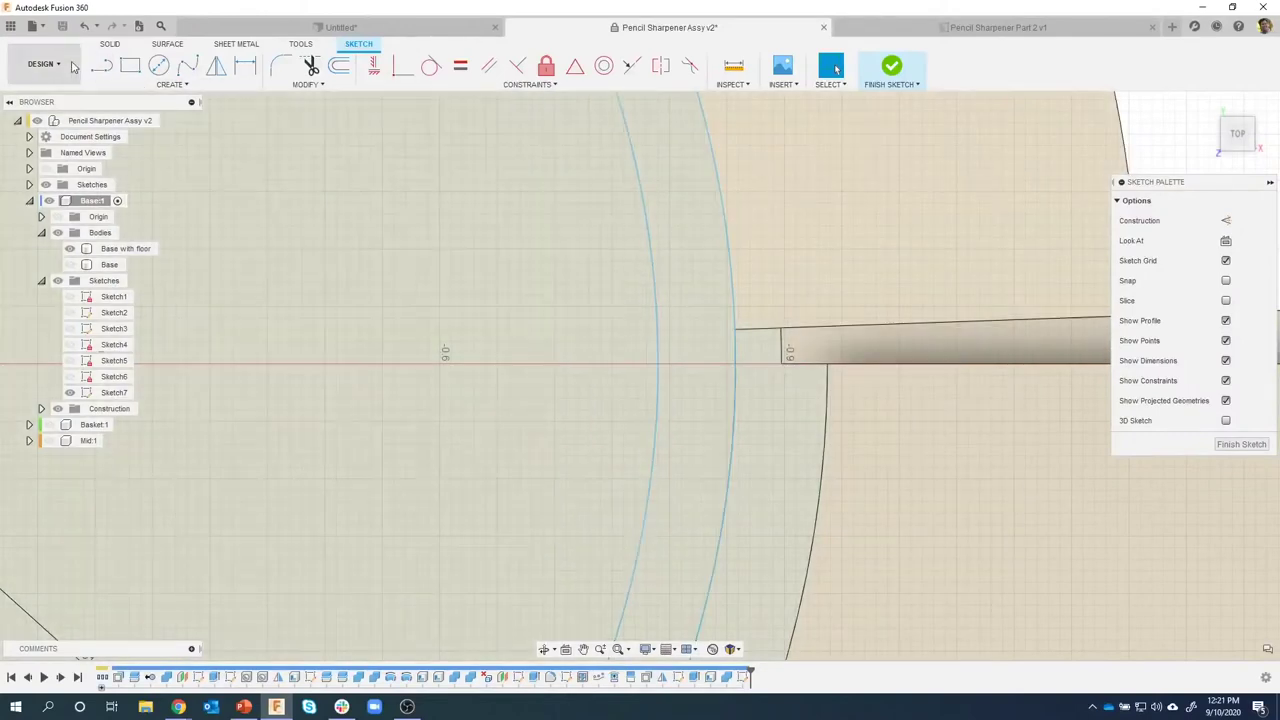
pyautogui.click(101, 66)
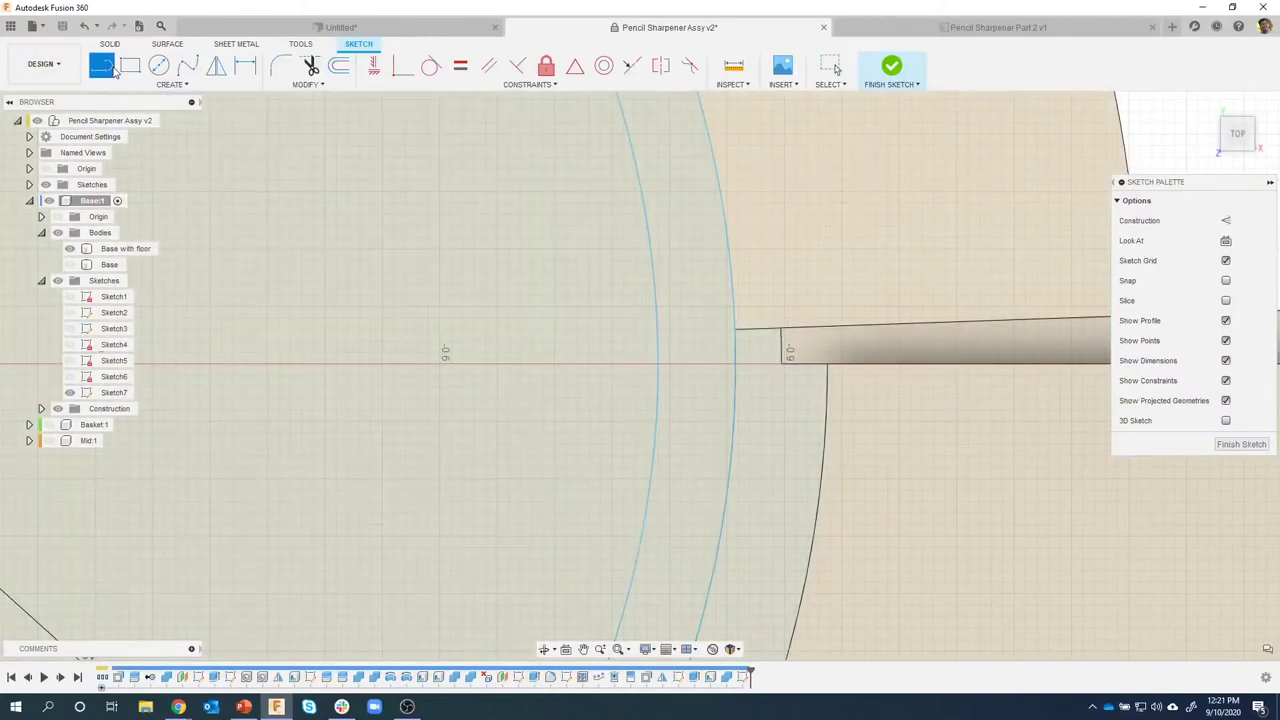
pyautogui.click(727, 331)
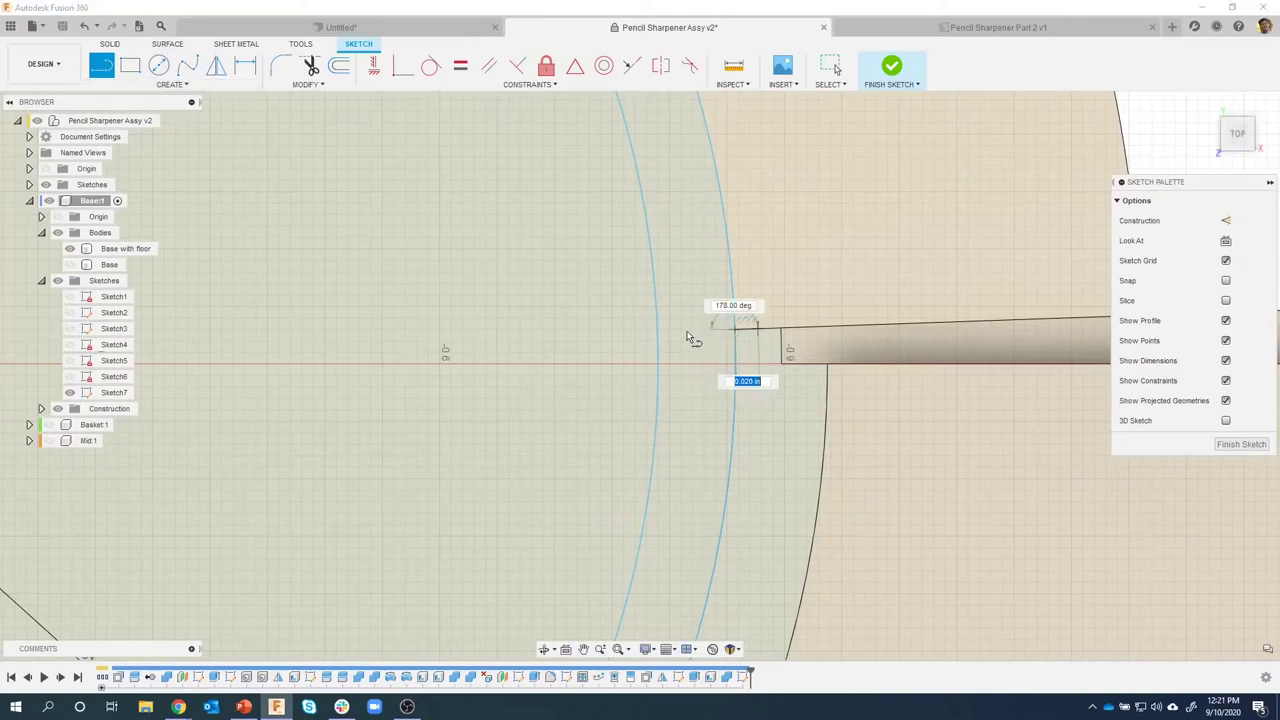
pyautogui.scroll(5, 665, 330)
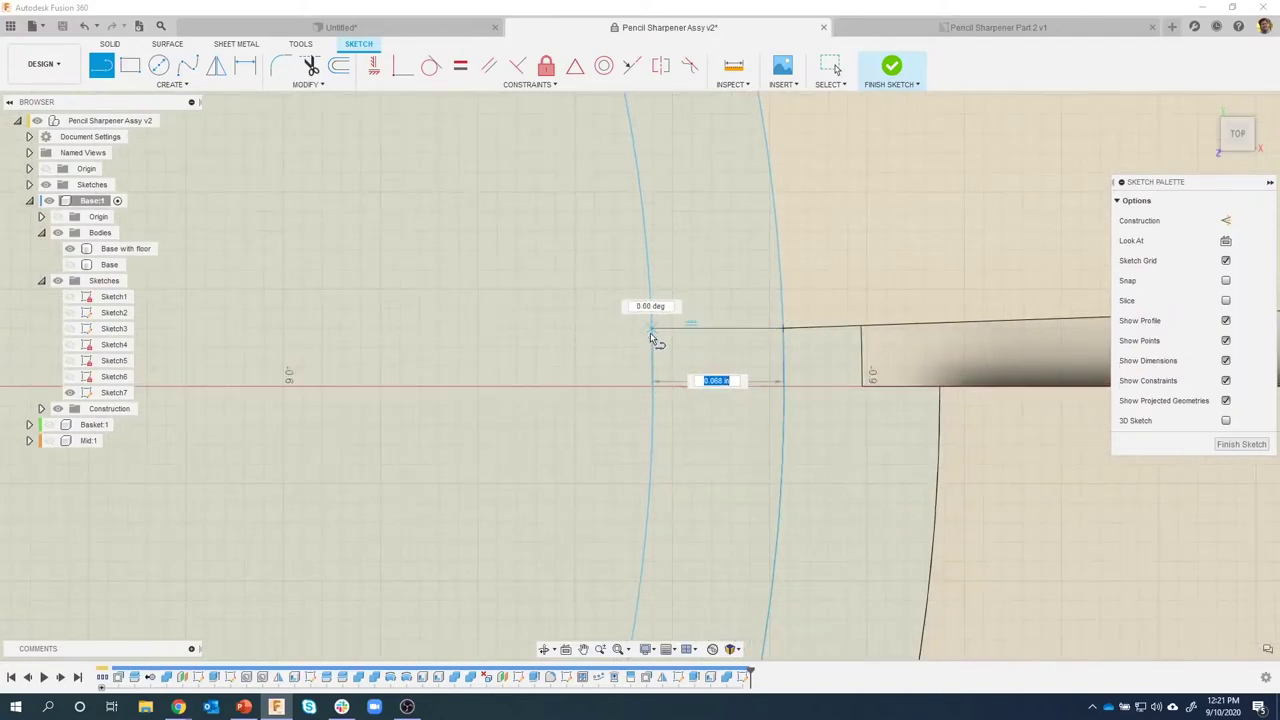
pyautogui.click(817, 331)
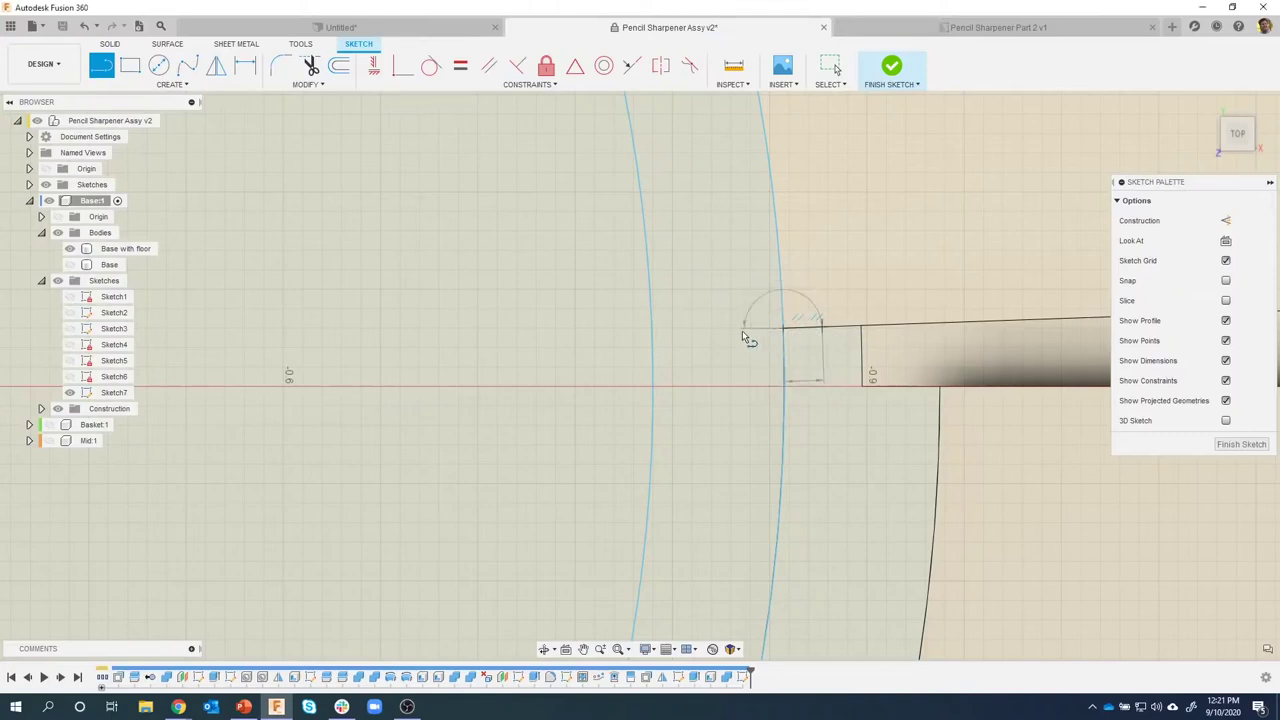
pyautogui.click(654, 333)
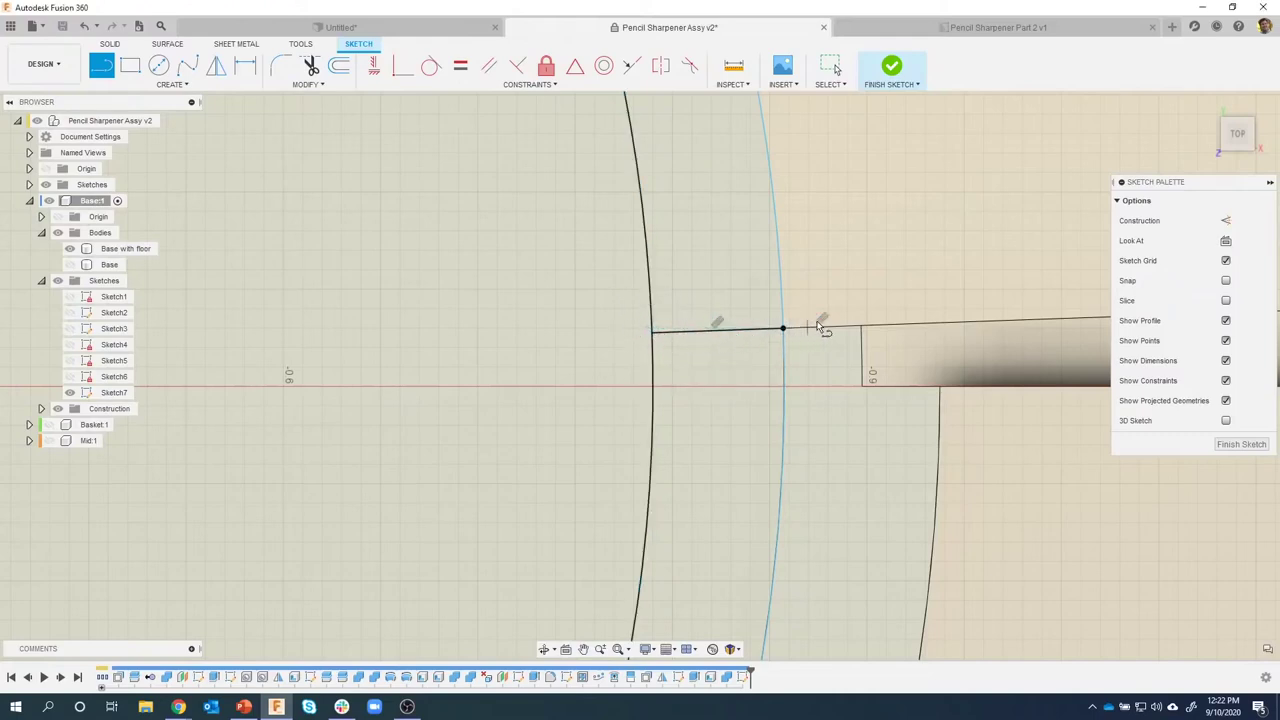
# Draw a matching line between the two circles on the negative X side, in line with the split edge, and finish the sketch.
pyautogui.scroll(-1, 654, 237)
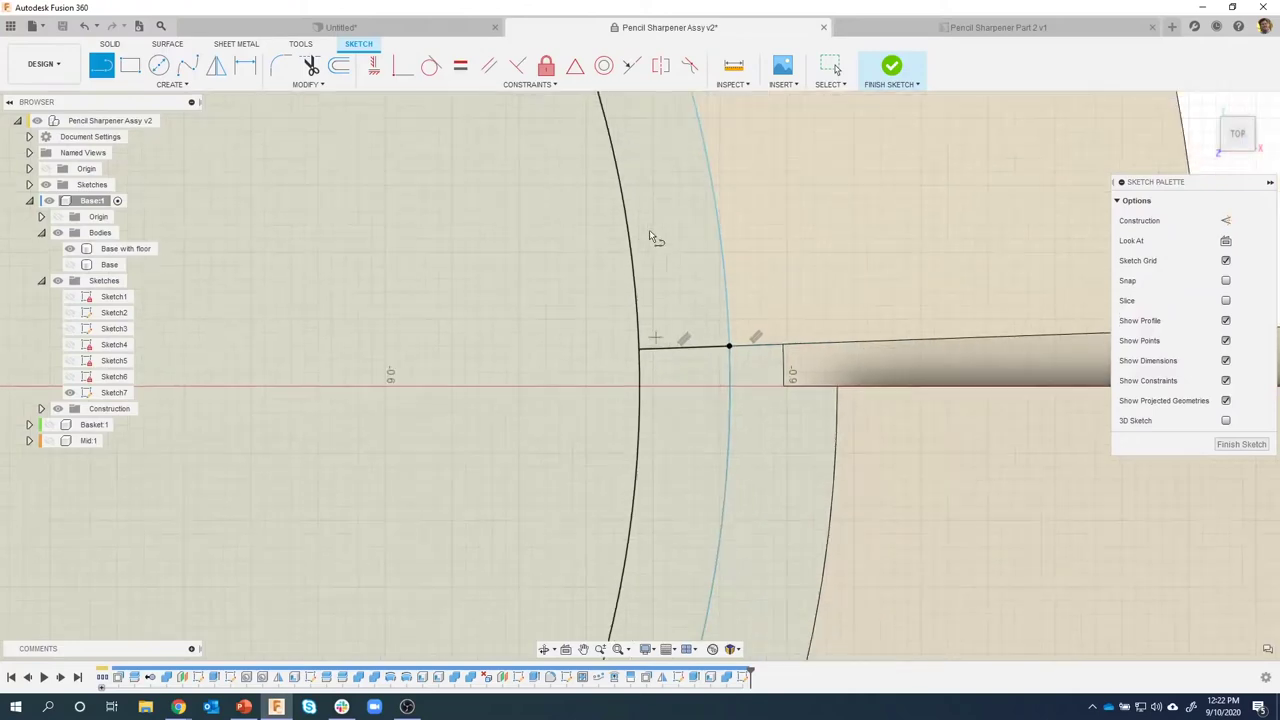
pyautogui.scroll(-3, 508, 247)
pyautogui.moveTo(508, 260)
pyautogui.mouseDown(button='middle')
pyautogui.moveTo(634, 291)
pyautogui.moveTo(959, 320)
pyautogui.mouseUp(button='middle')
pyautogui.scroll(-1, 380, 317)
pyautogui.moveTo(400, 316); pyautogui.dragTo(745, 312, button='middle')
pyautogui.scroll(2, 400, 328)
pyautogui.scroll(2, 400, 330)
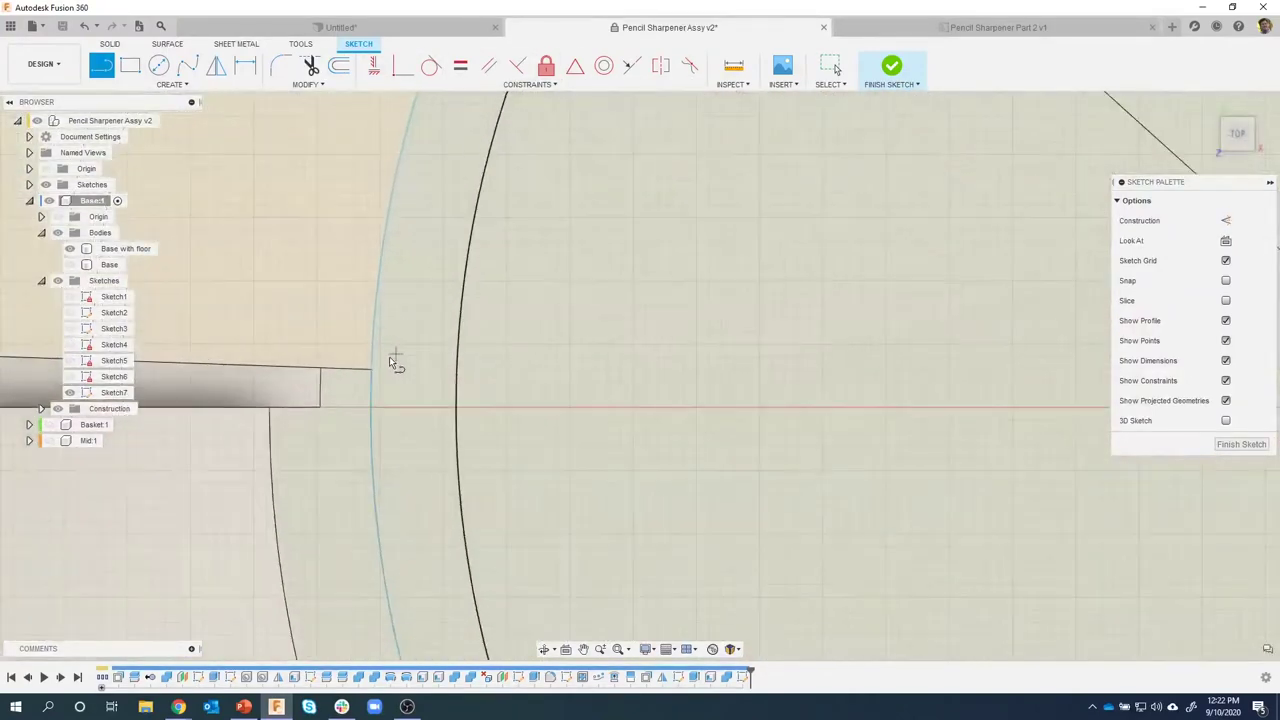
pyautogui.click(371, 371)
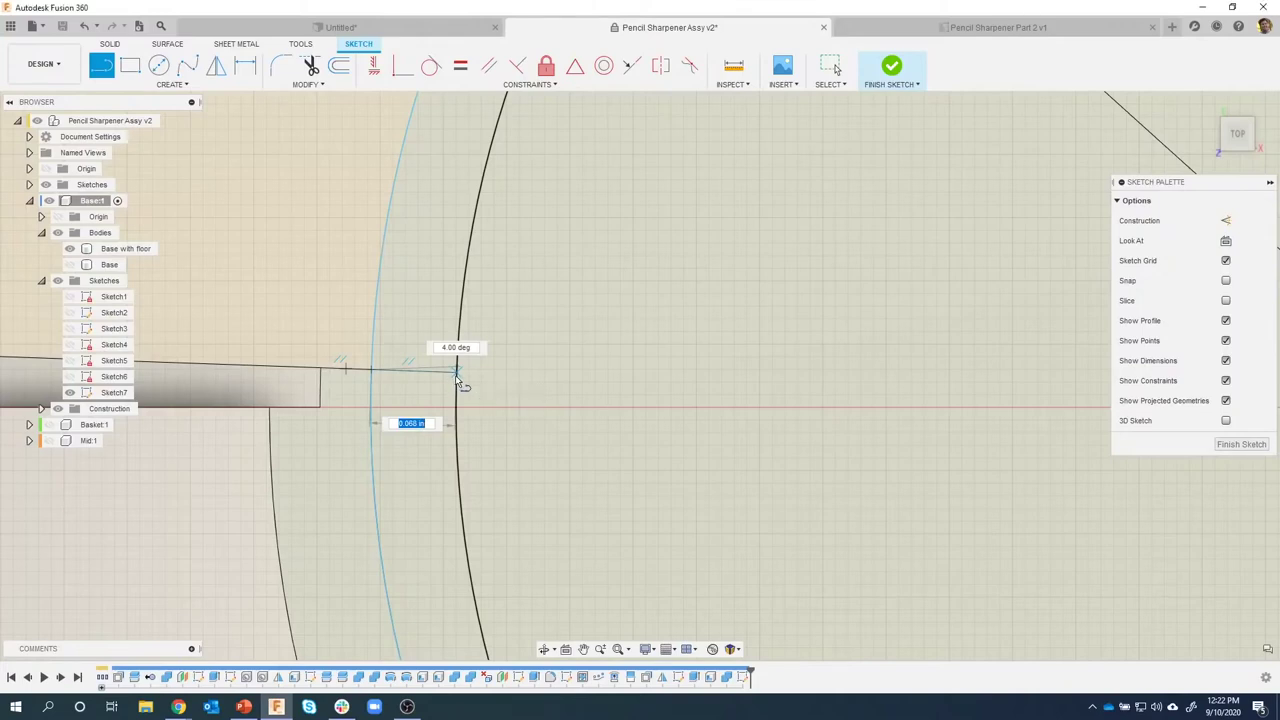
pyautogui.doubleClick(457, 376)
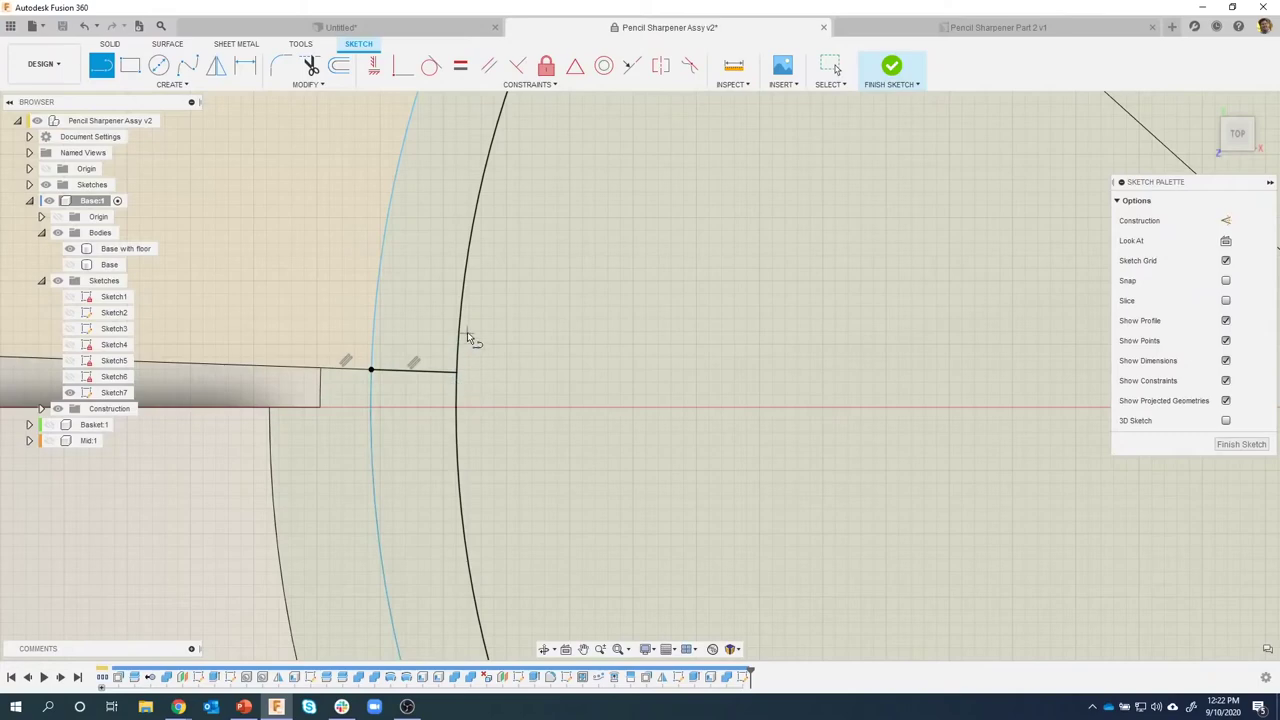
pyautogui.scroll(-10, 470, 387)
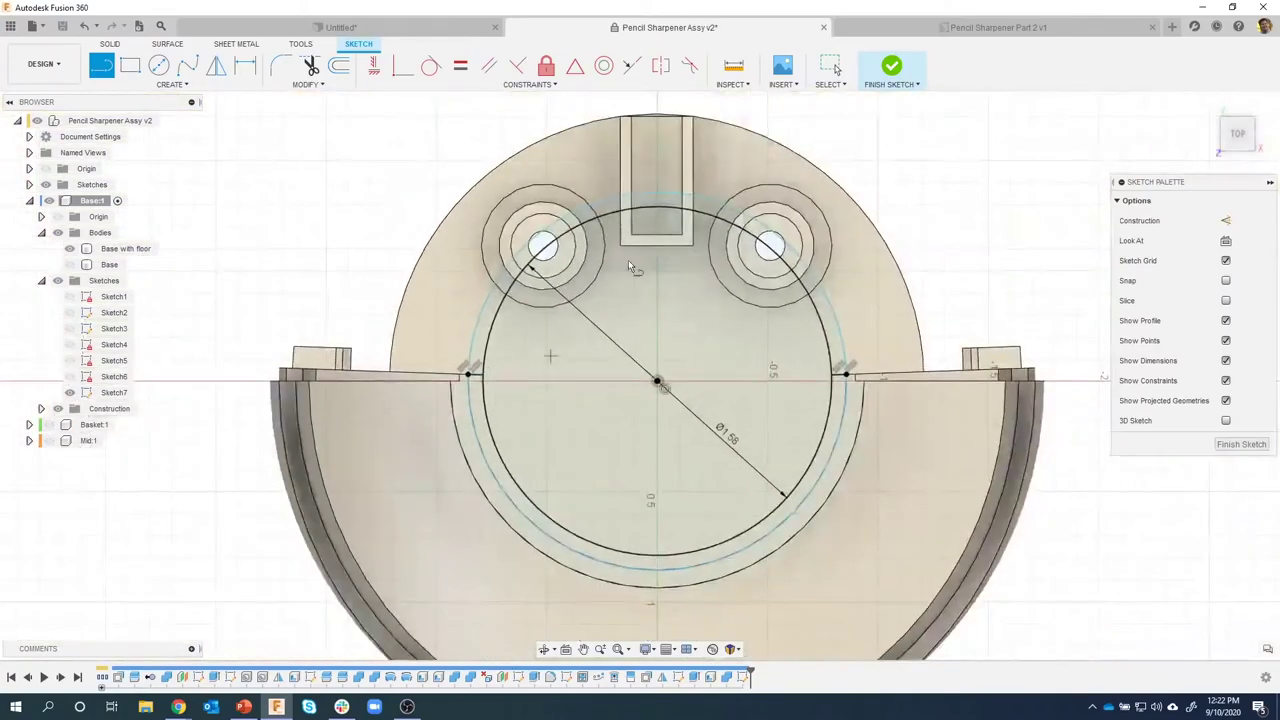
pyautogui.click(891, 70)
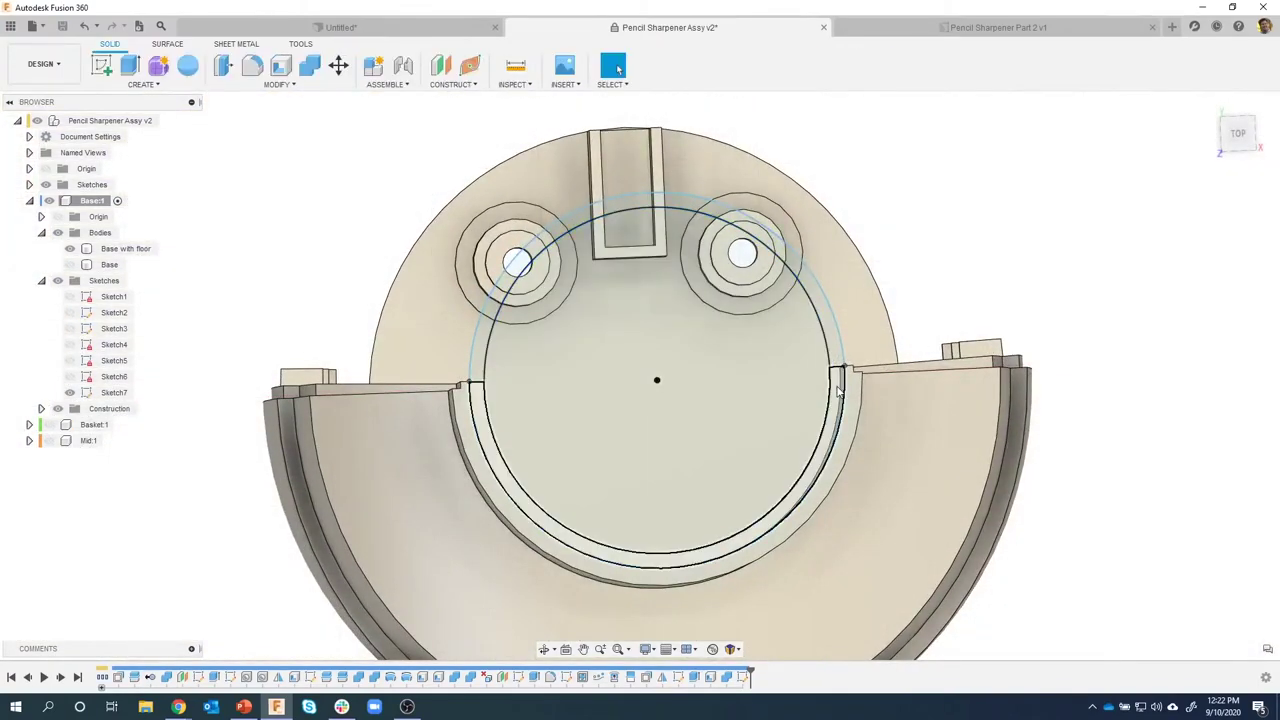
# Extrude the half-ring profile at the neck's rim by -0.06 in and join it to the base.
pyautogui.click(838, 390)
pyautogui.moveTo(838, 390)
pyautogui.keyDown('shift'); pyautogui.mouseDown(button='middle')
pyautogui.moveTo(969, 427)
pyautogui.moveTo(1018, 419)
pyautogui.moveTo(1000, 317)
pyautogui.moveTo(940, 308)
pyautogui.mouseUp(button='middle'); pyautogui.keyUp('shift')
pyautogui.scroll(8, 481, 366)
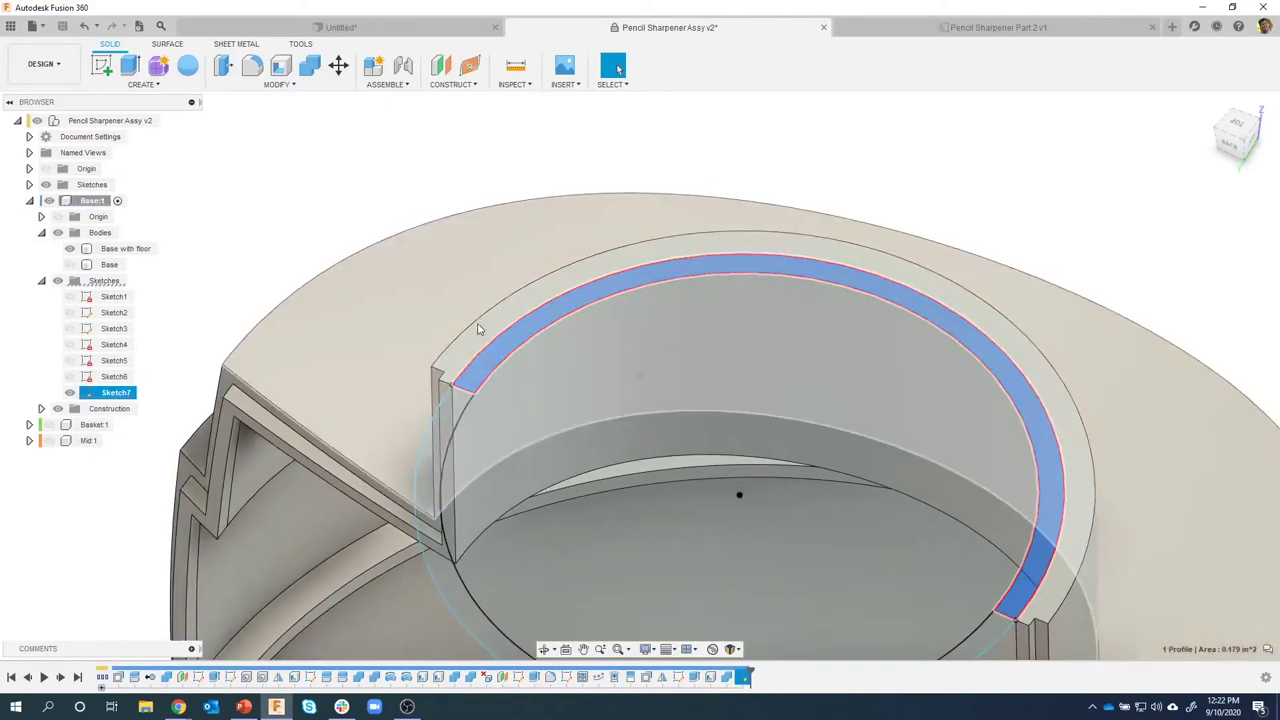
pyautogui.rightClick(481, 366)
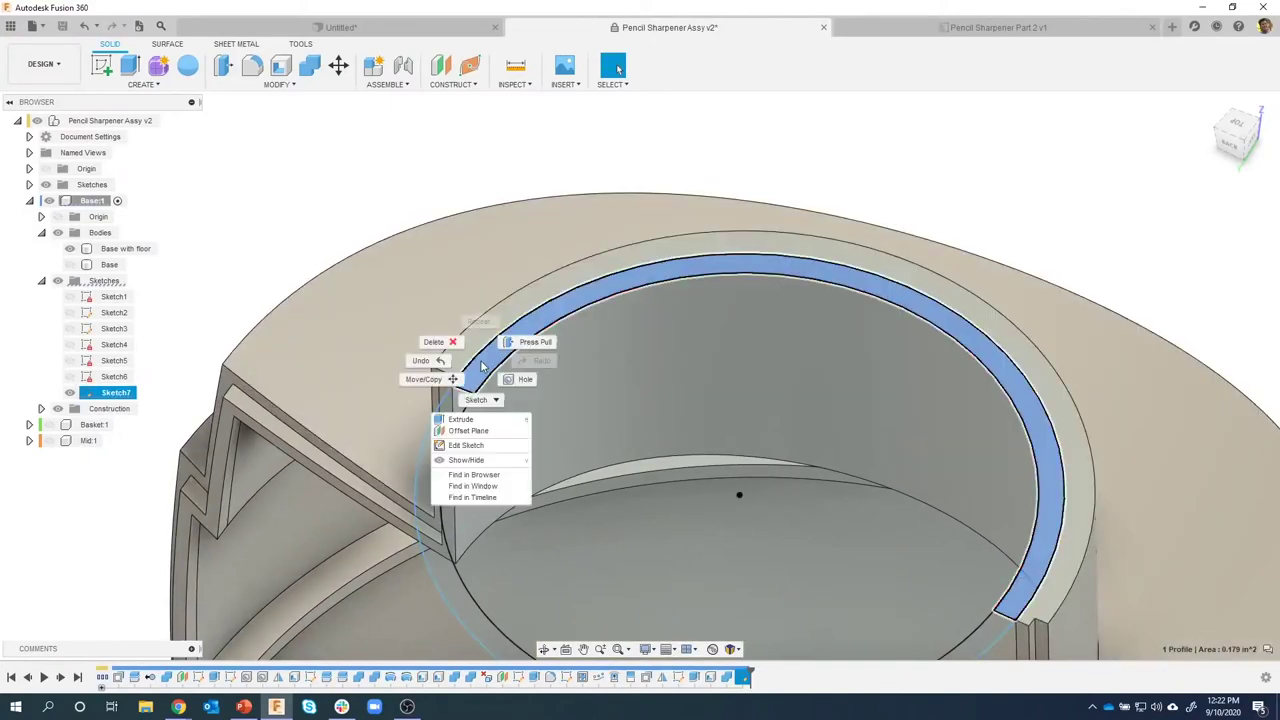
pyautogui.click(477, 425)
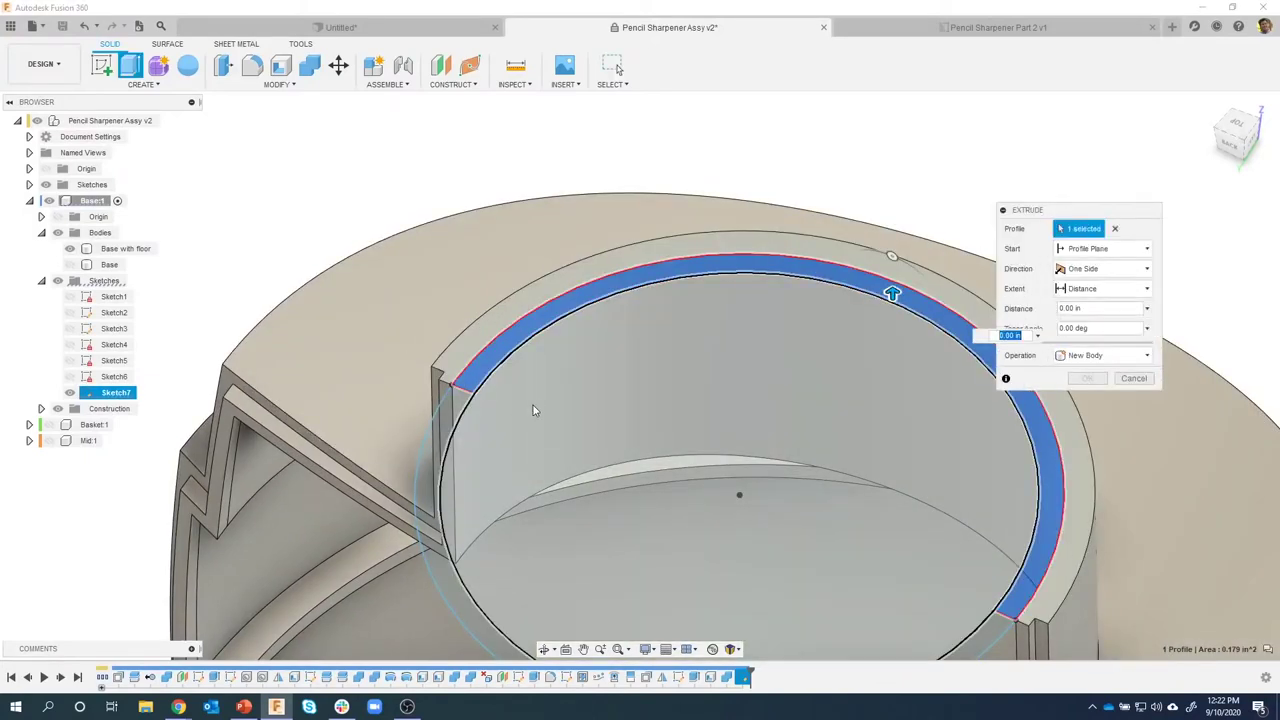
pyautogui.moveTo(890, 292); pyautogui.dragTo(887, 340)
pyautogui.keyDown('shift'); pyautogui.moveTo(505, 370); pyautogui.dragTo(889, 514, button='middle'); pyautogui.keyUp('shift')
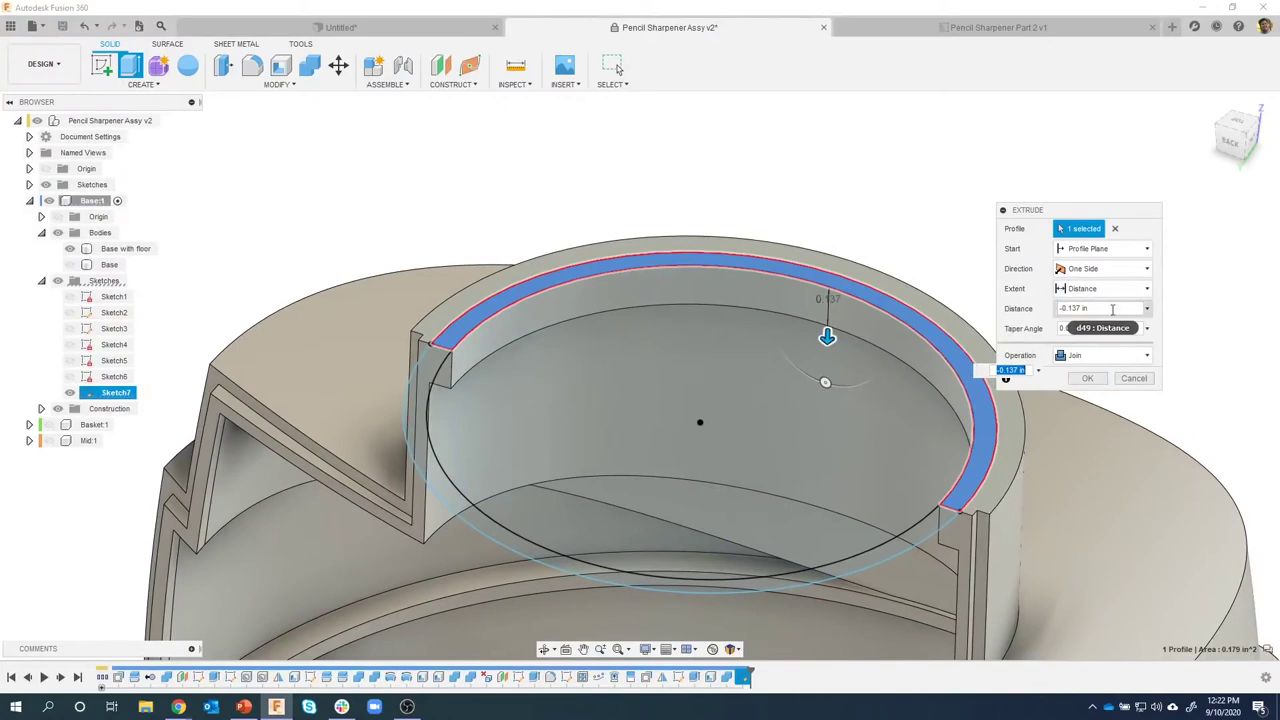
pyautogui.click(1107, 311)
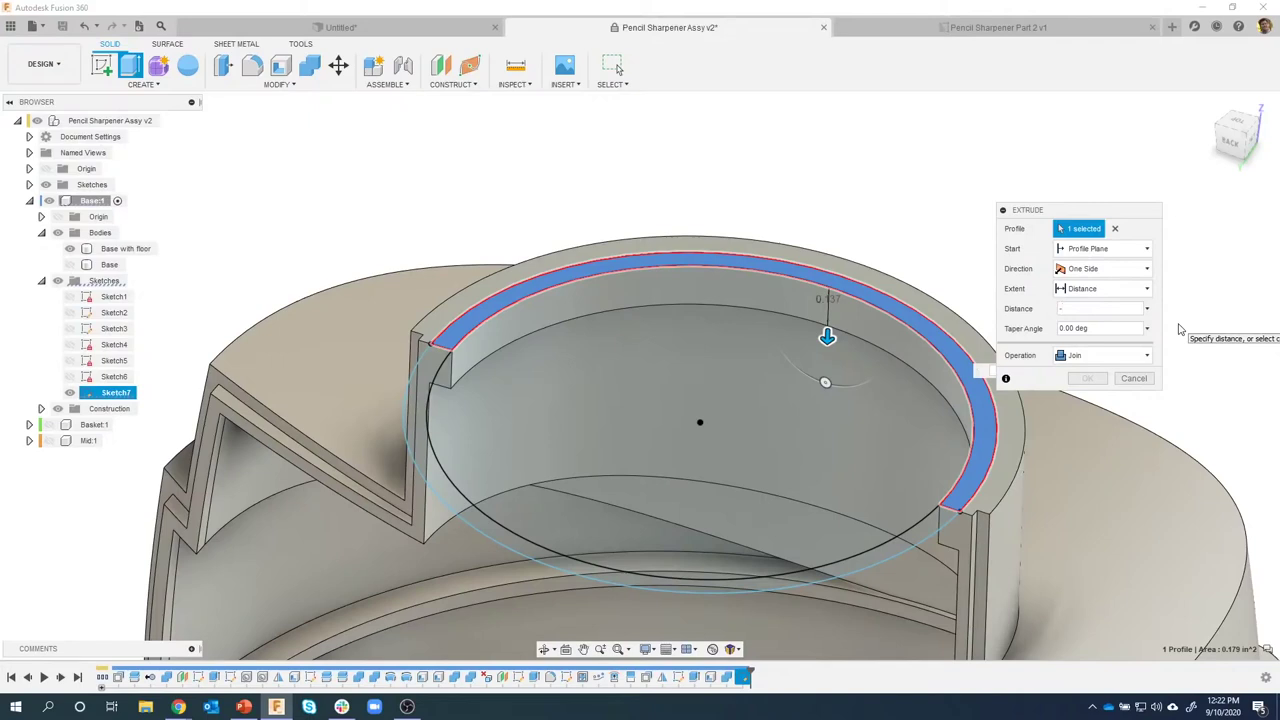
pyautogui.write('-.06')
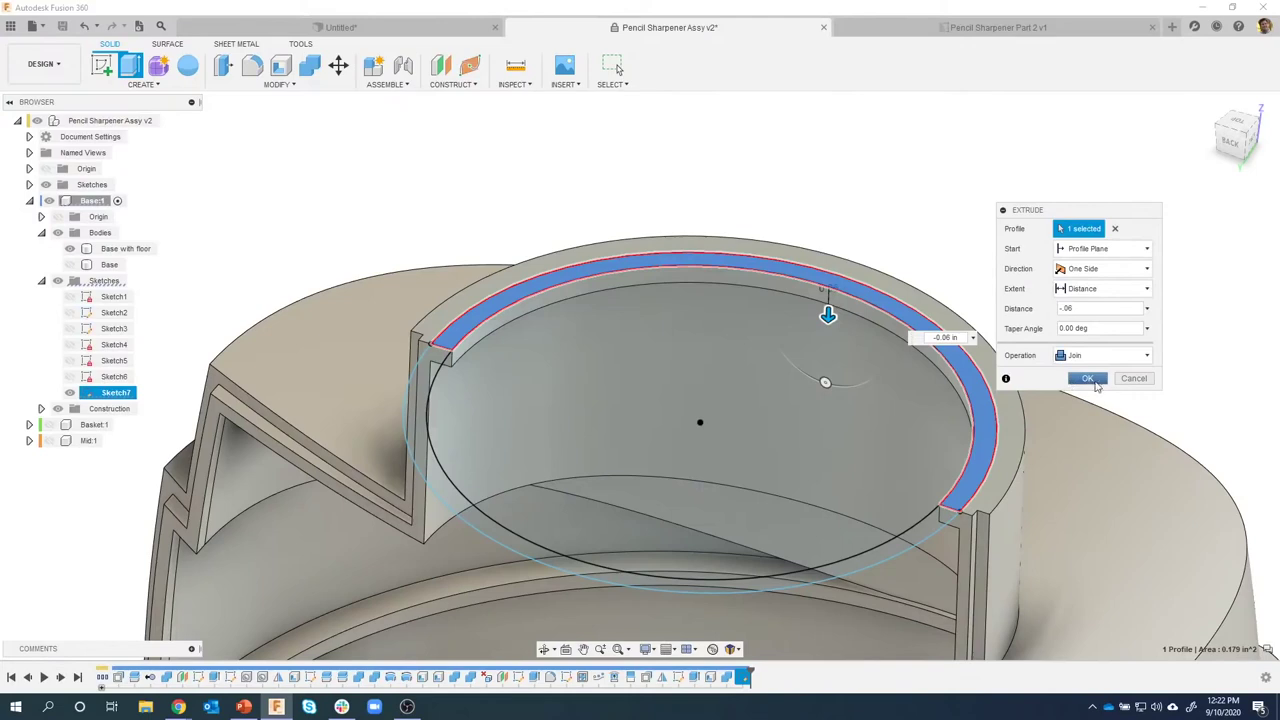
pyautogui.click(1087, 379)
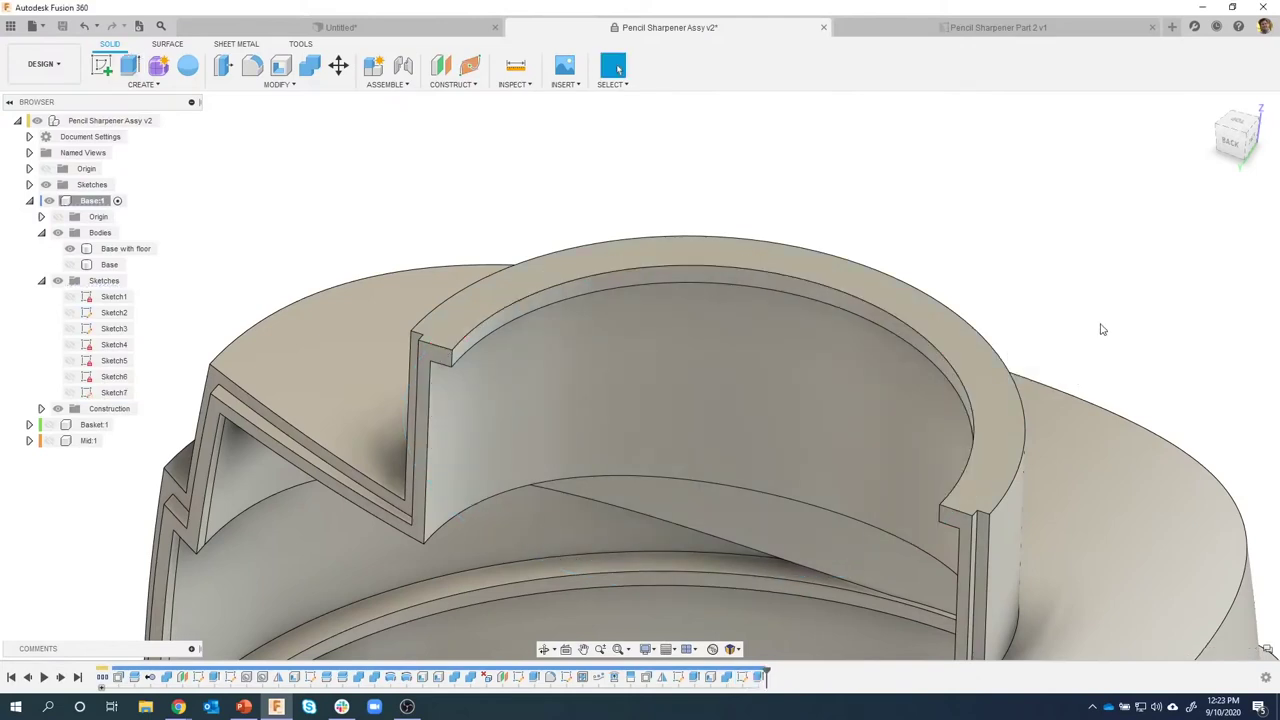
# Save the design as a new file named Pencil Sharpener Assy2 in the Pencil Sharpener folder.
pyautogui.scroll(-6, 1102, 329)
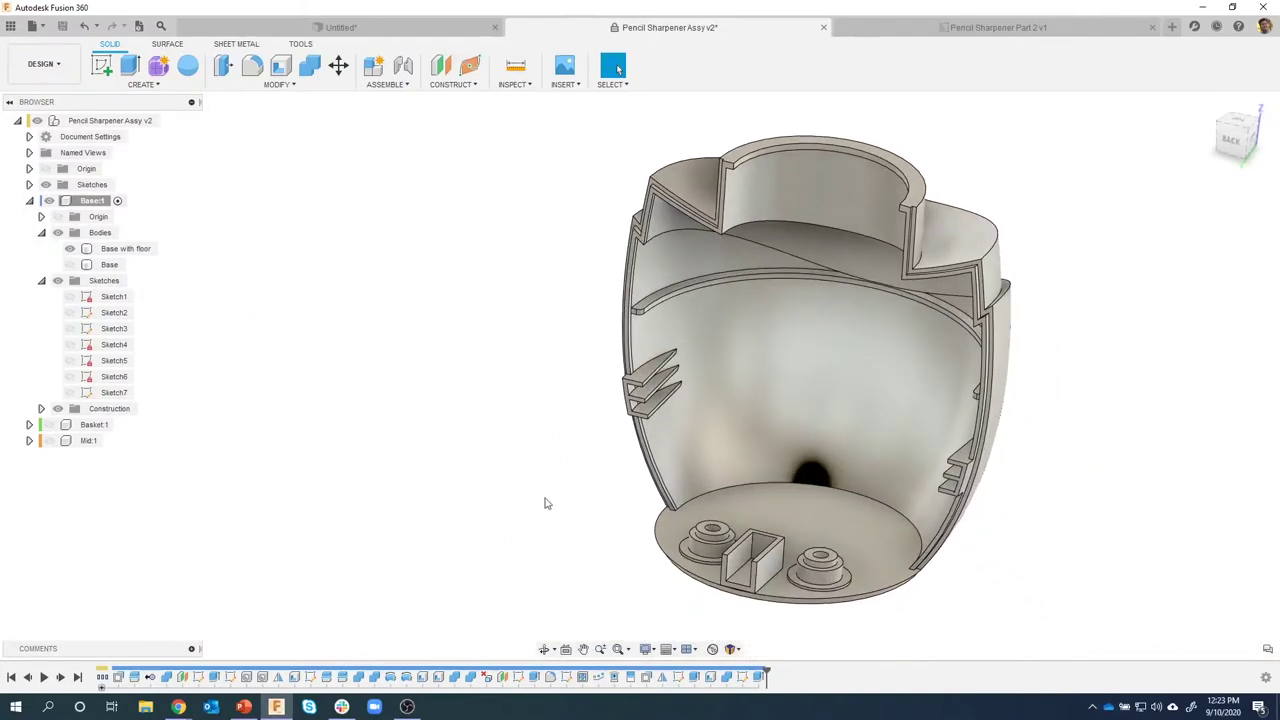
pyautogui.keyDown('shift'); pyautogui.moveTo(545, 503); pyautogui.dragTo(550, 488, button='middle'); pyautogui.keyUp('shift')
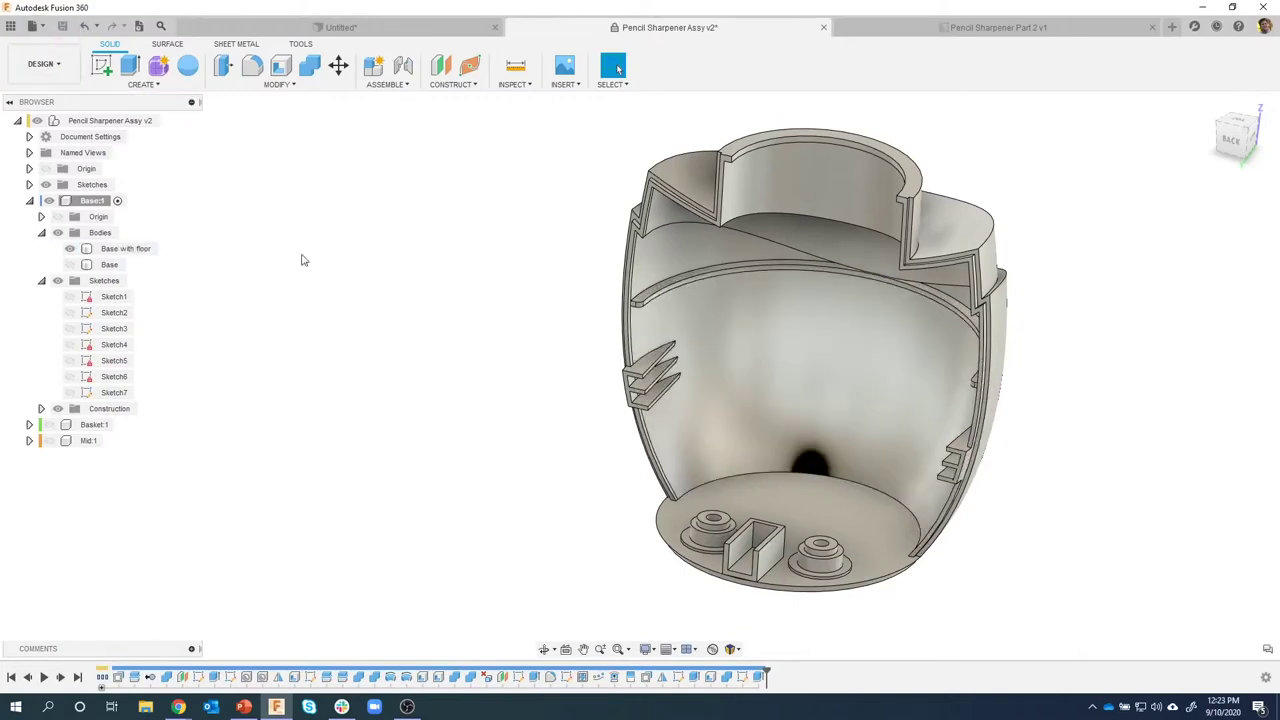
pyautogui.click(43, 27)
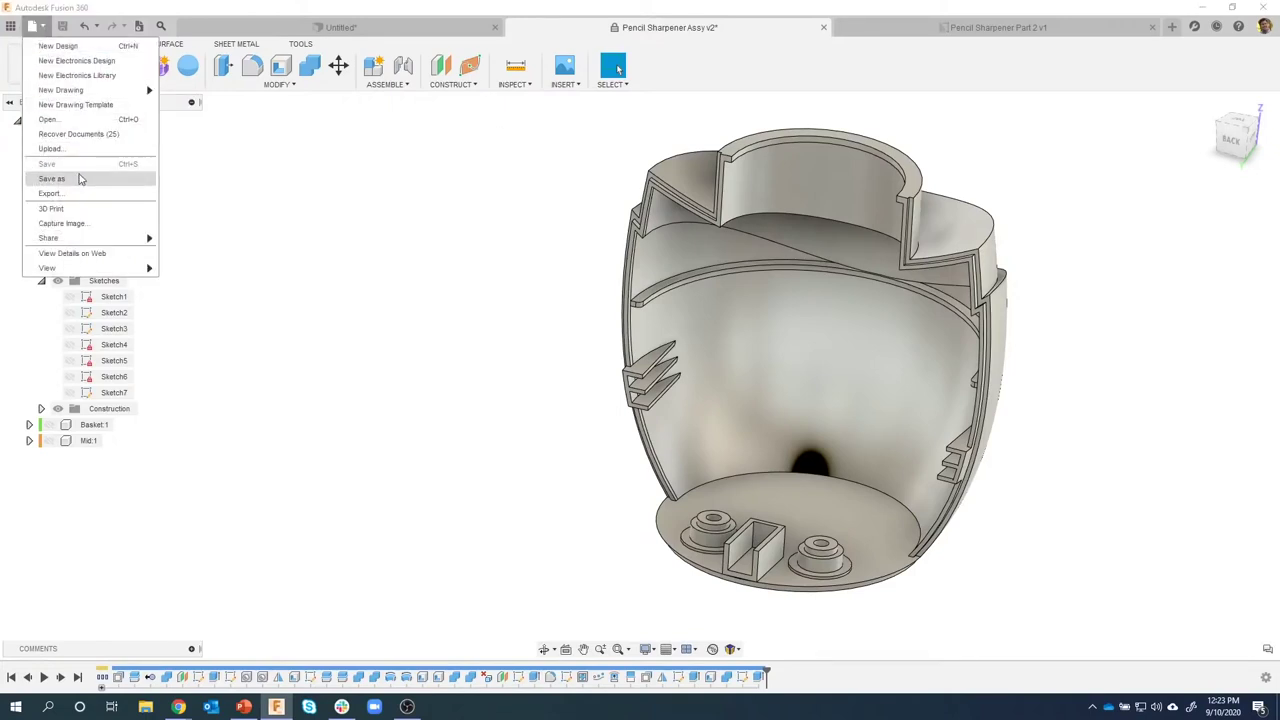
pyautogui.click(80, 179)
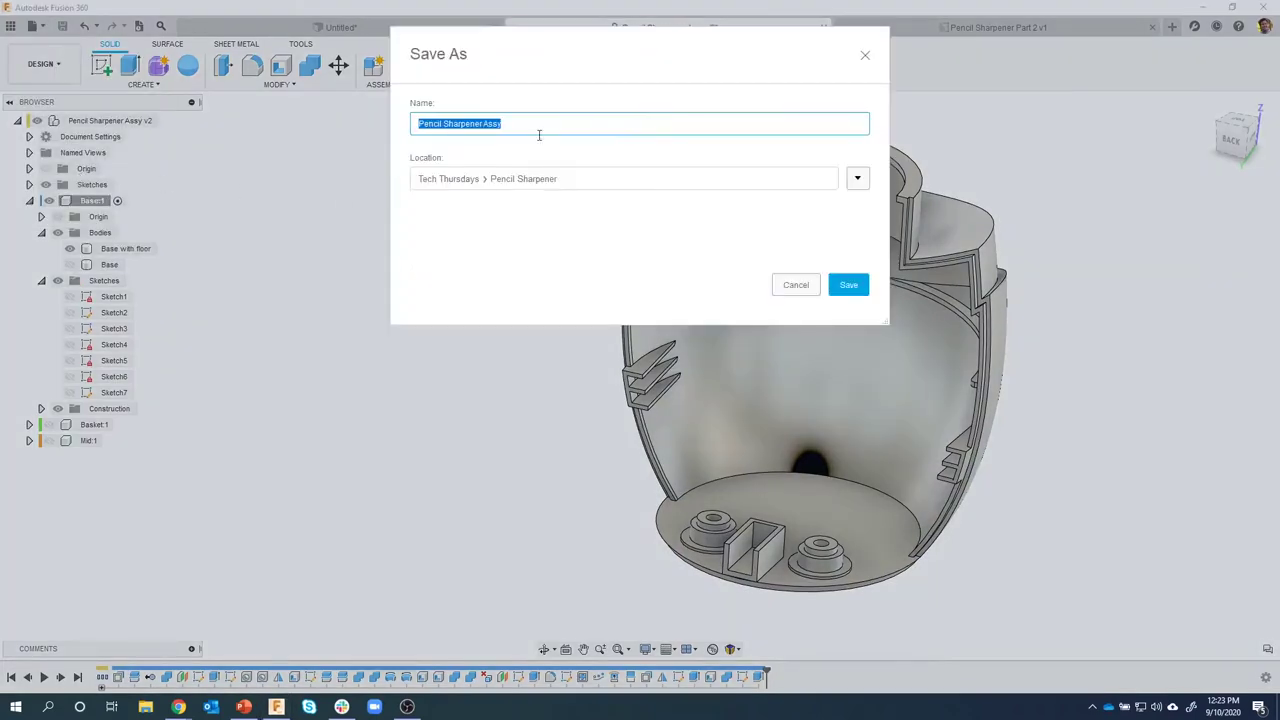
pyautogui.click(523, 125)
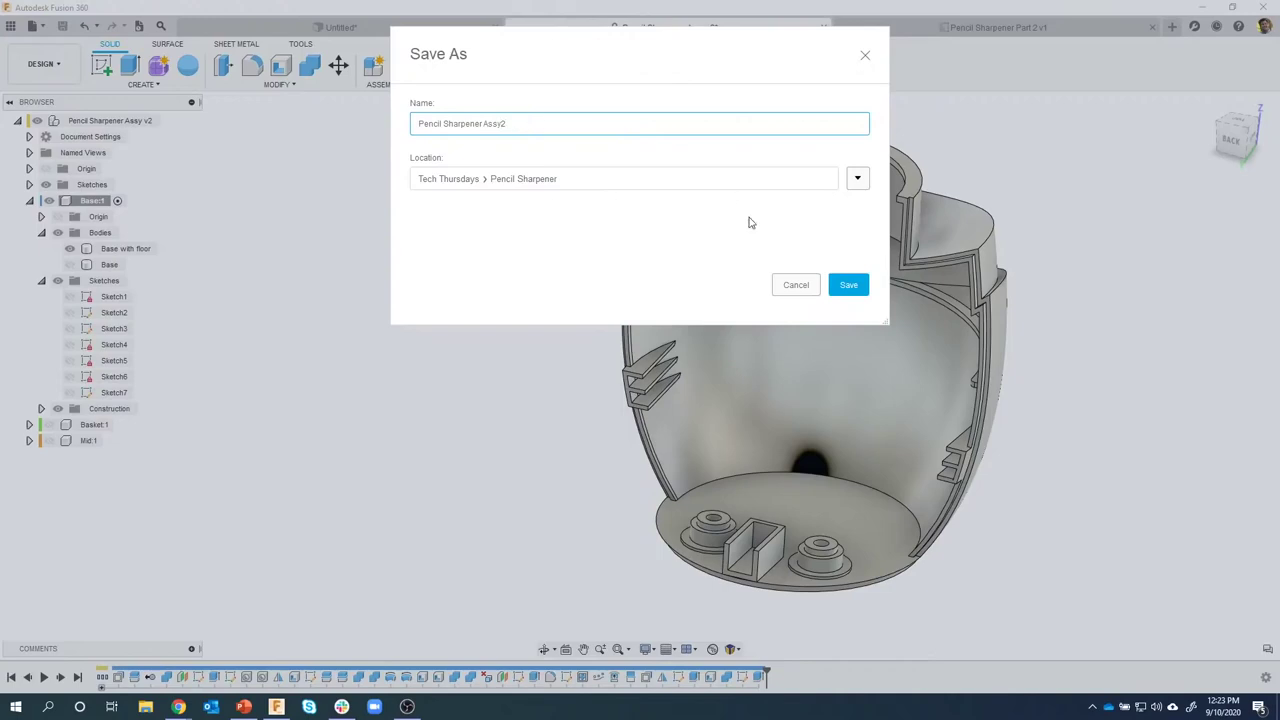
pyautogui.click(848, 285)
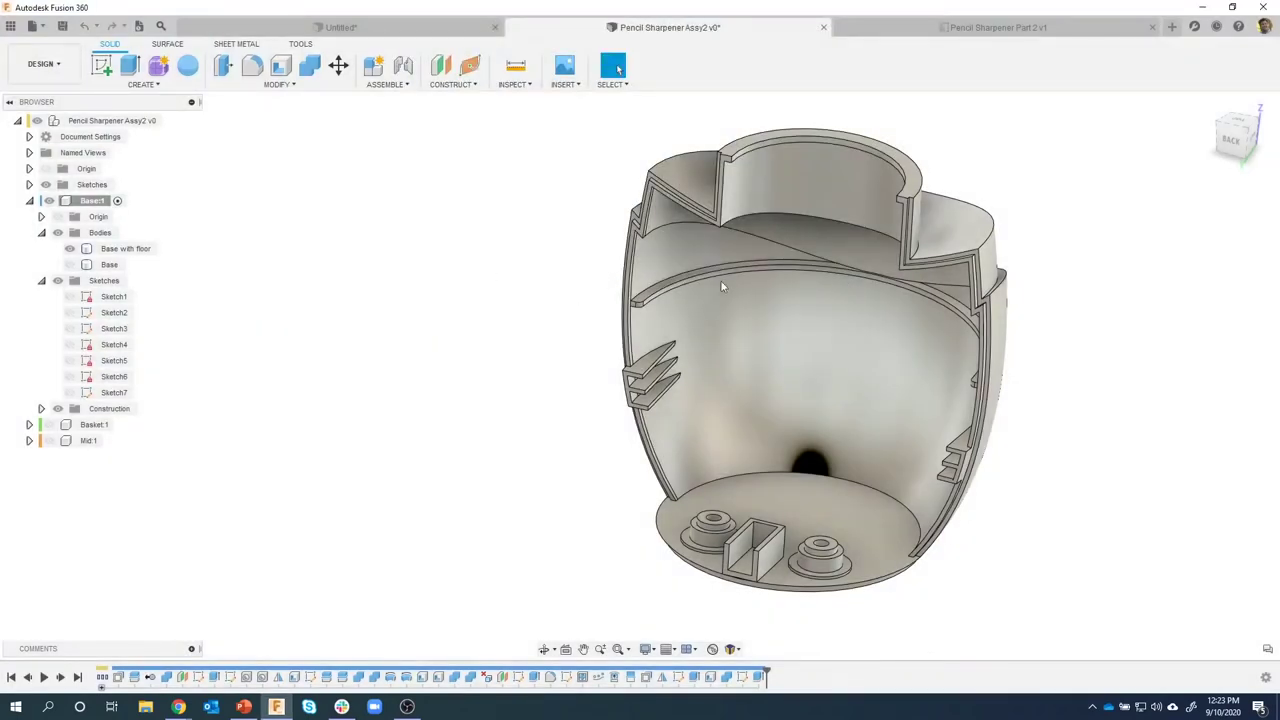
# Show the Base body and hide the Base with floor body, checking how the two halves fit together, and select the Base body.
pyautogui.keyDown('shift'); pyautogui.moveTo(447, 287); pyautogui.dragTo(309, 288, button='middle'); pyautogui.keyUp('shift')
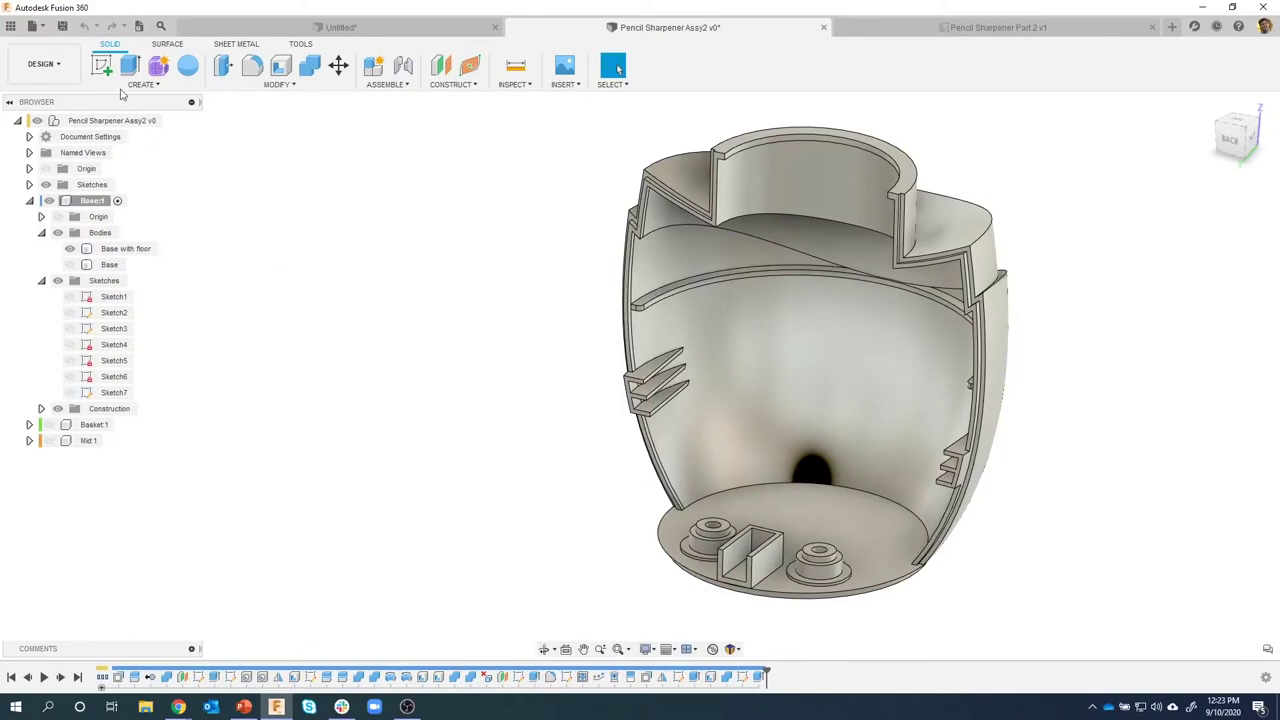
pyautogui.click(69, 248)
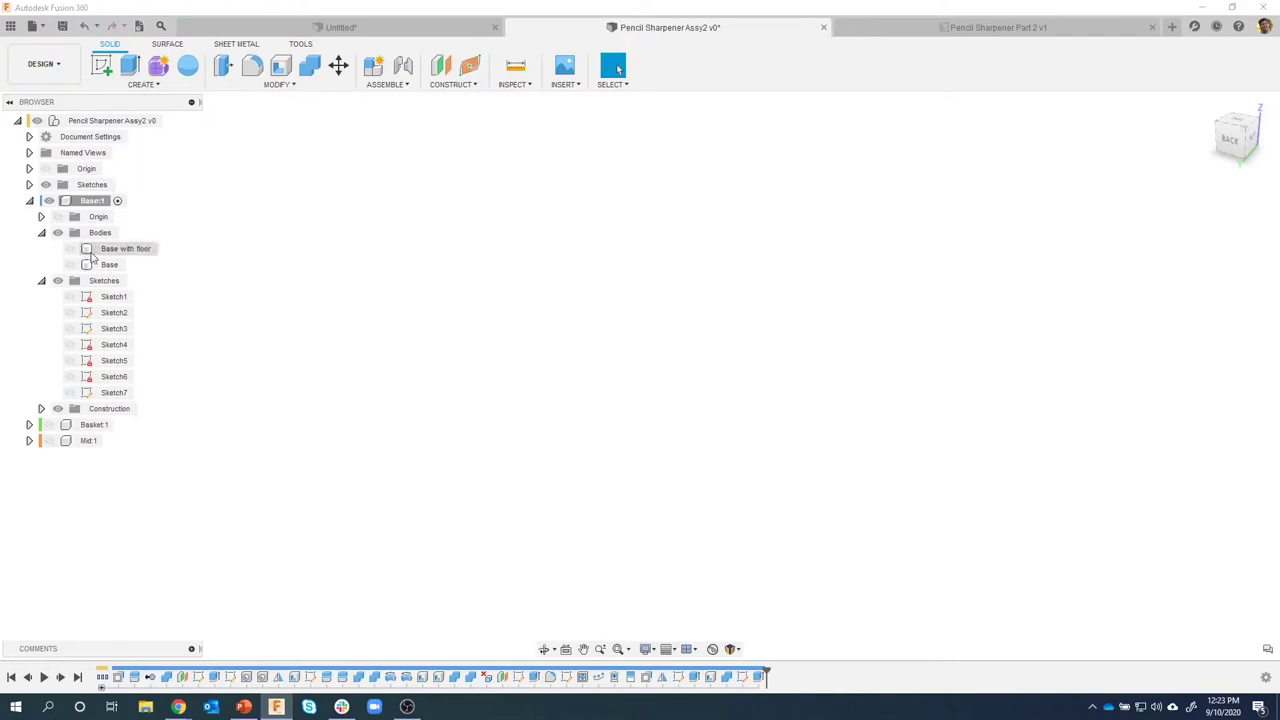
pyautogui.click(71, 265)
pyautogui.keyDown('shift'); pyautogui.moveTo(414, 340); pyautogui.dragTo(430, 474, button='middle'); pyautogui.keyUp('shift')
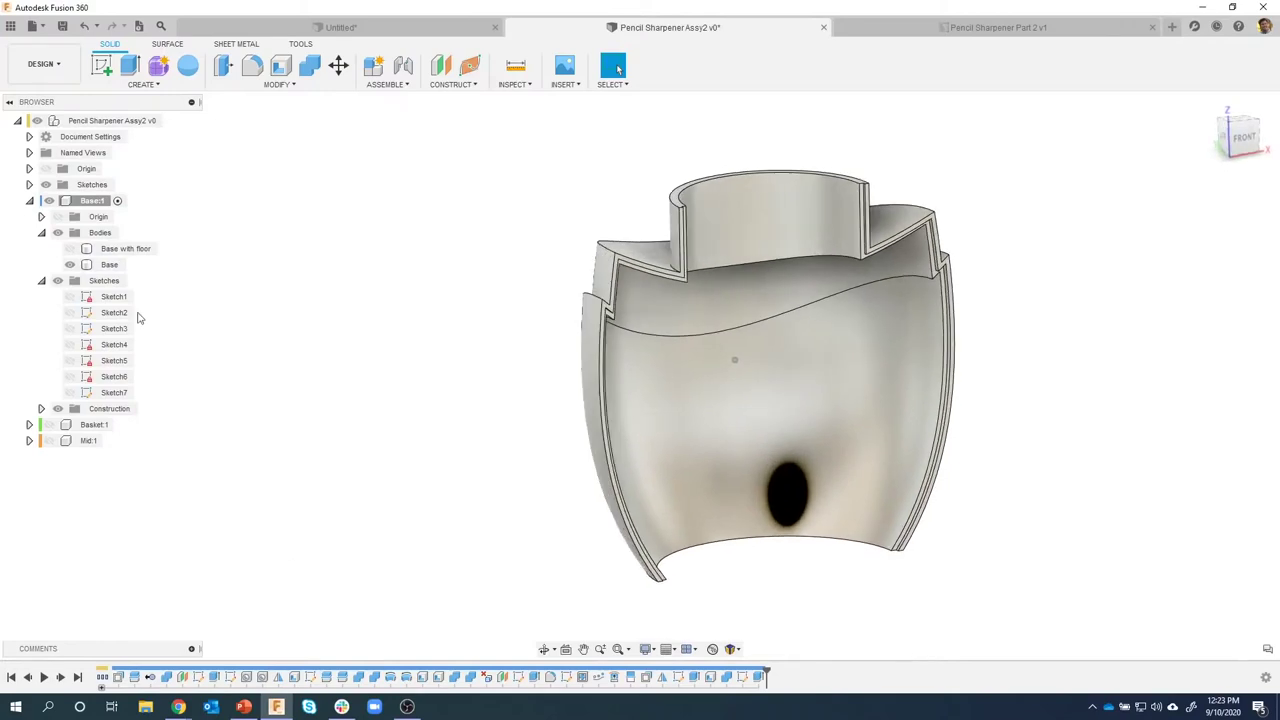
pyautogui.click(69, 248)
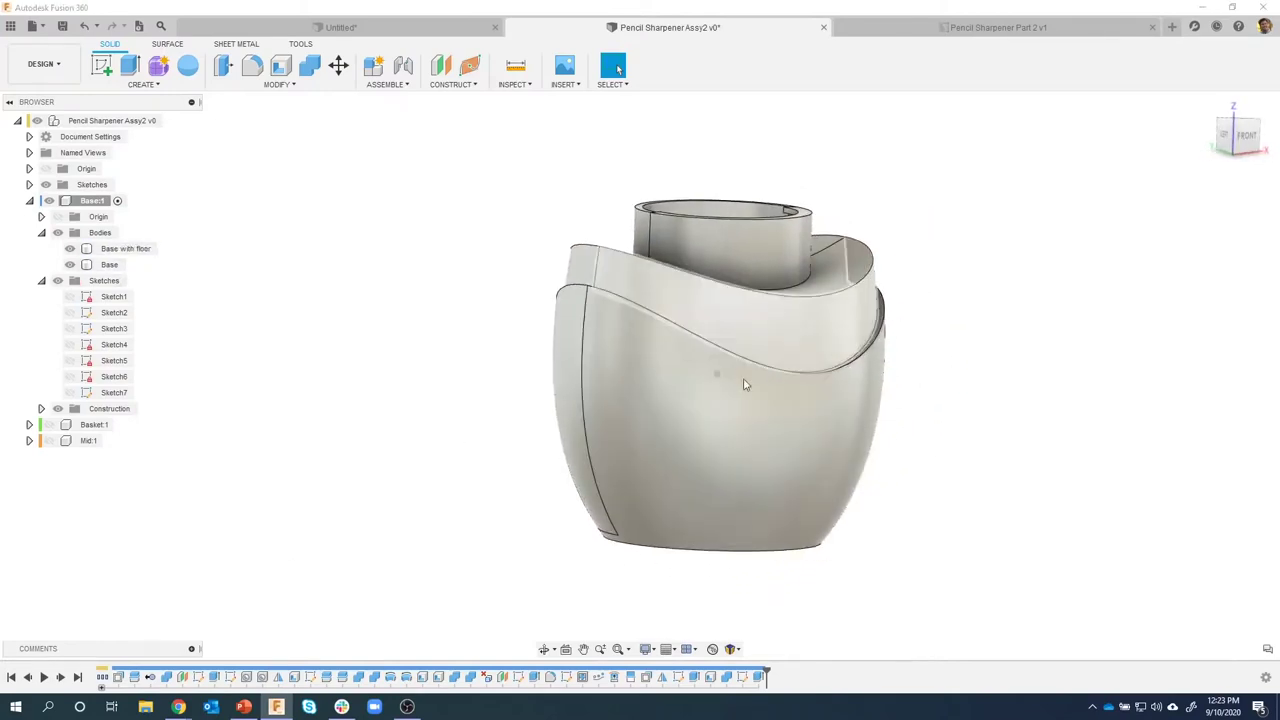
pyautogui.click(69, 248)
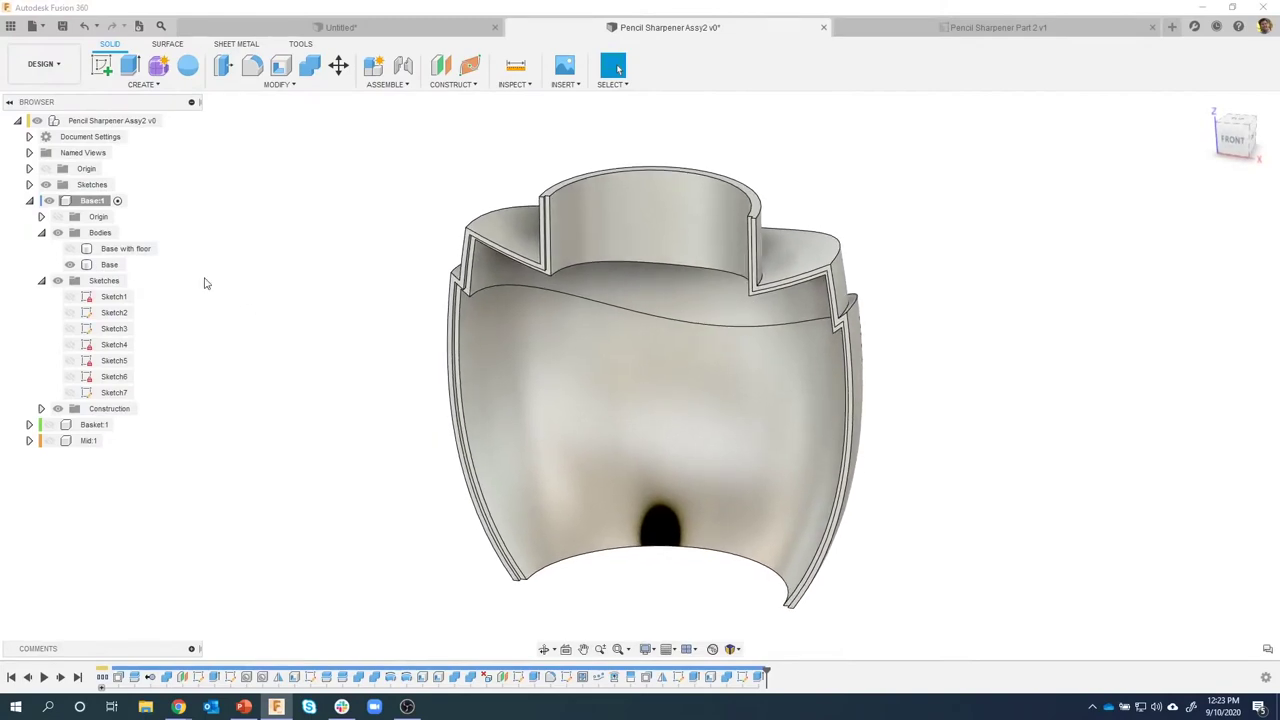
pyautogui.click(513, 419)
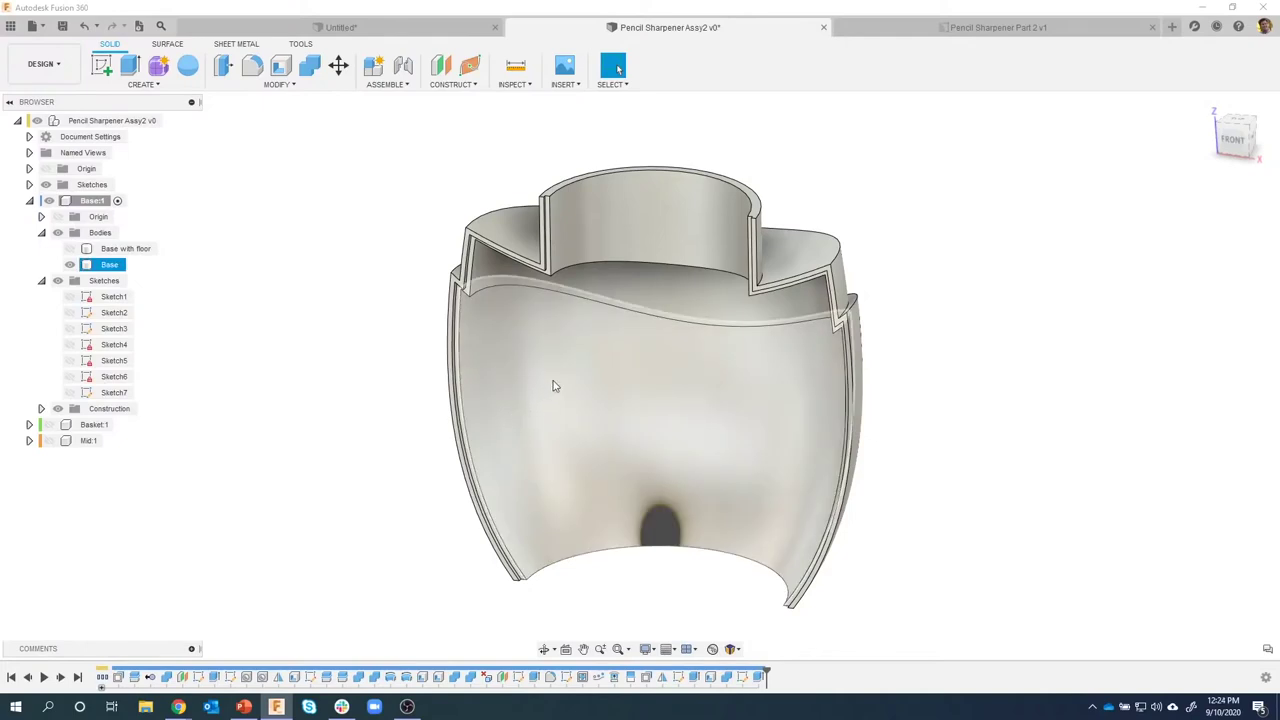
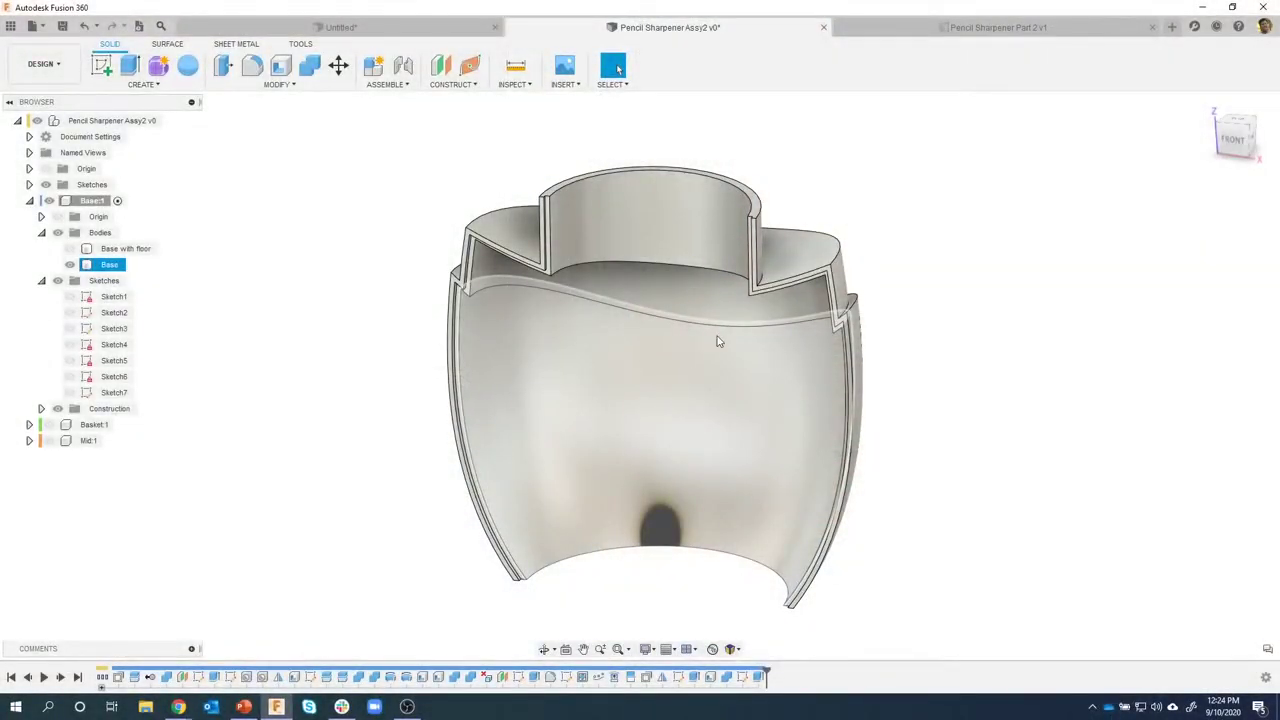
# Clear the body selection and show Sketch7 over the Base body.
pyautogui.click(897, 274)
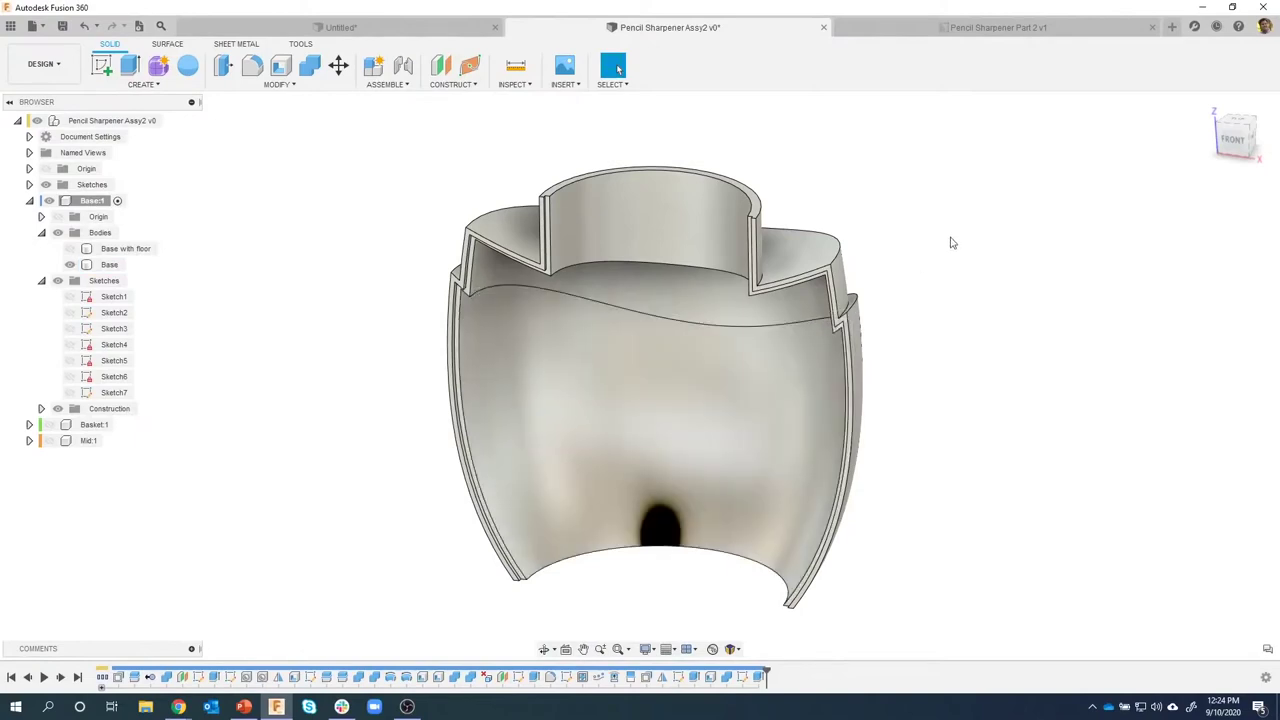
pyautogui.scroll(-3, 951, 243)
pyautogui.moveTo(931, 291); pyautogui.dragTo(948, 268, button='middle')
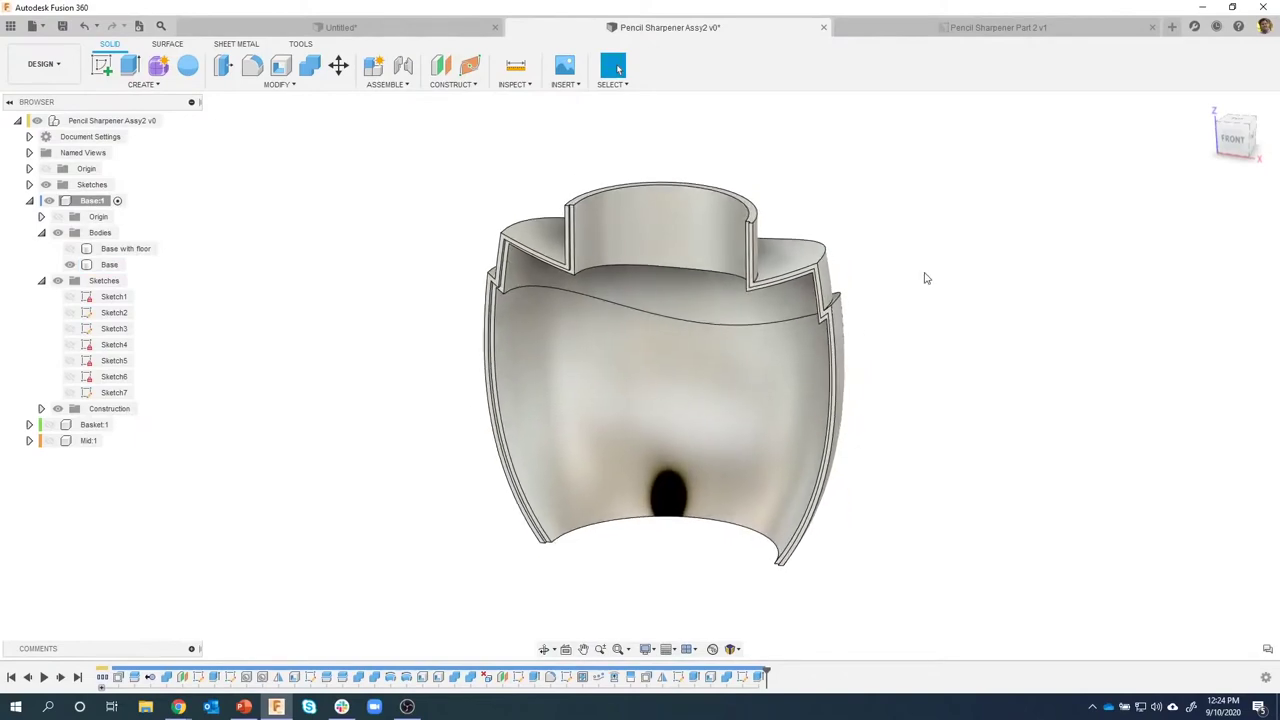
pyautogui.moveTo(243, 317)
pyautogui.keyDown('shift'); pyautogui.mouseDown(button='middle')
pyautogui.moveTo(262, 361)
pyautogui.moveTo(246, 353)
pyautogui.moveTo(311, 392)
pyautogui.moveTo(300, 398)
pyautogui.mouseUp(button='middle'); pyautogui.keyUp('shift')
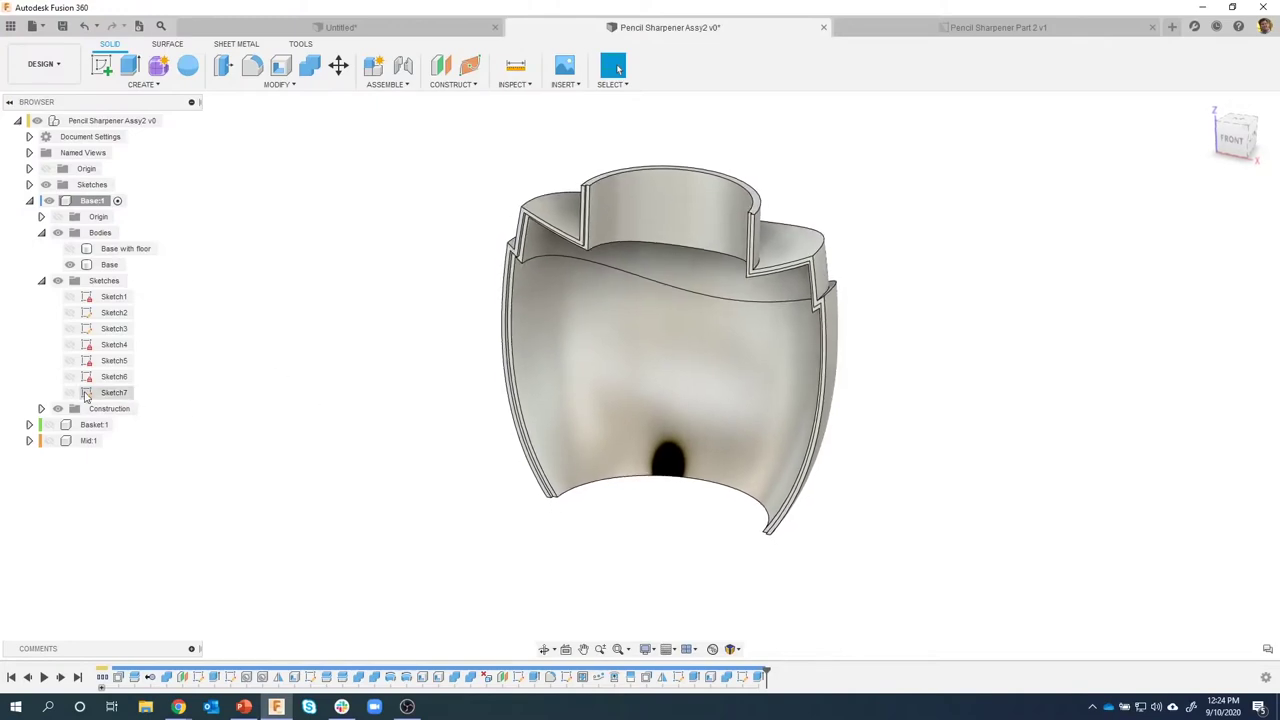
pyautogui.click(72, 395)
pyautogui.click(71, 394)
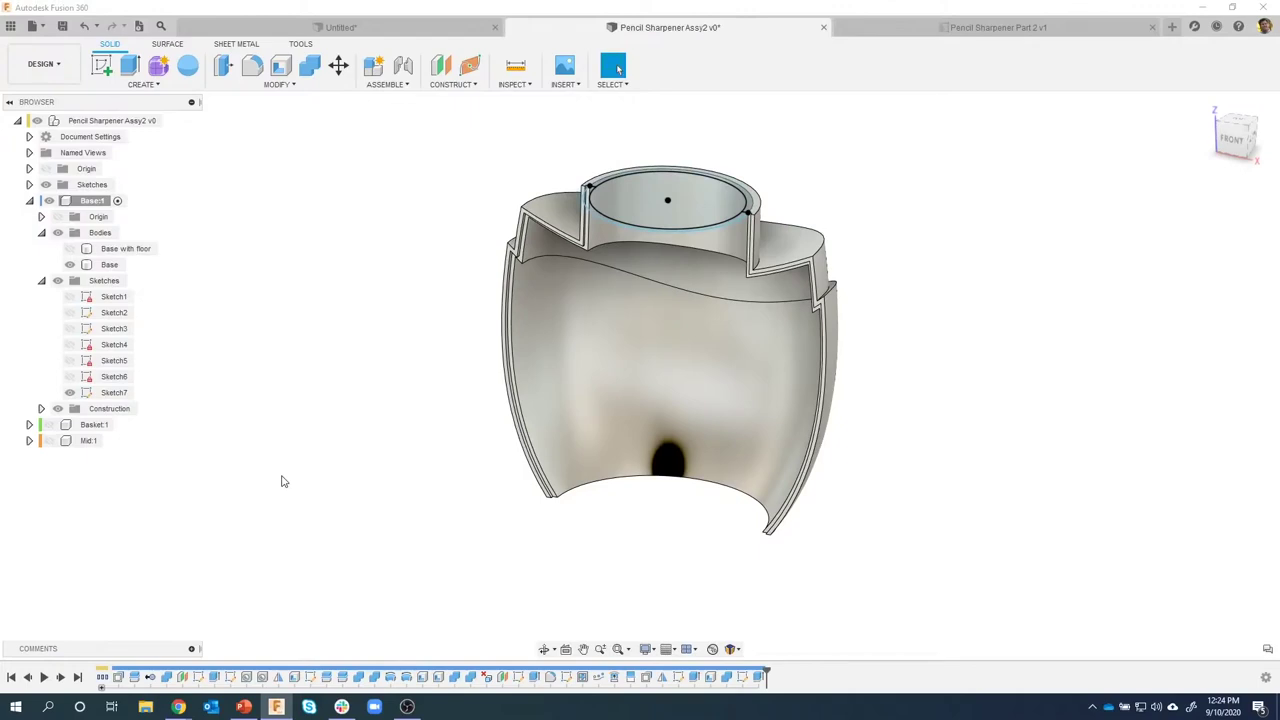
# Set up a joined extrusion of the half-ring profile at the Base body's neck rim, pulled down to -0.18 in.
pyautogui.keyDown('shift'); pyautogui.moveTo(282, 481); pyautogui.dragTo(469, 374, button='middle'); pyautogui.keyUp('shift')
pyautogui.scroll(6, 520, 171)
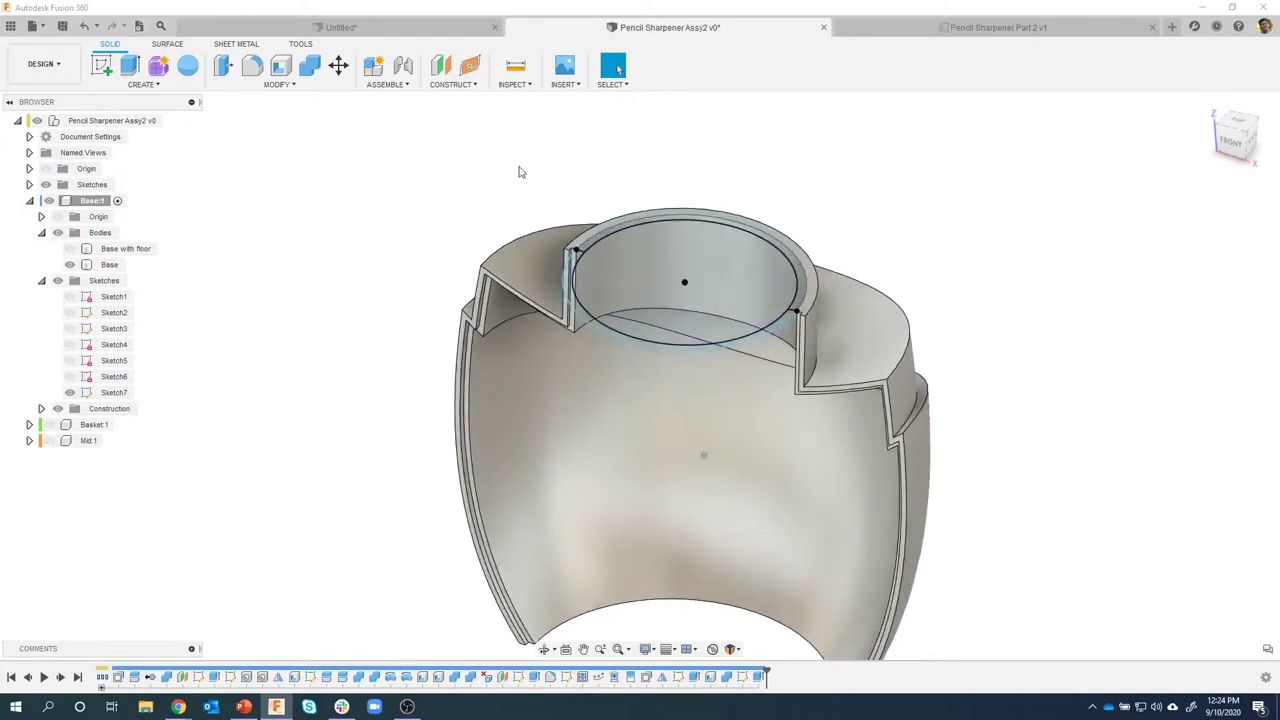
pyautogui.keyDown('shift'); pyautogui.moveTo(507, 184); pyautogui.dragTo(577, 312, button='middle'); pyautogui.keyUp('shift')
pyautogui.click(577, 308)
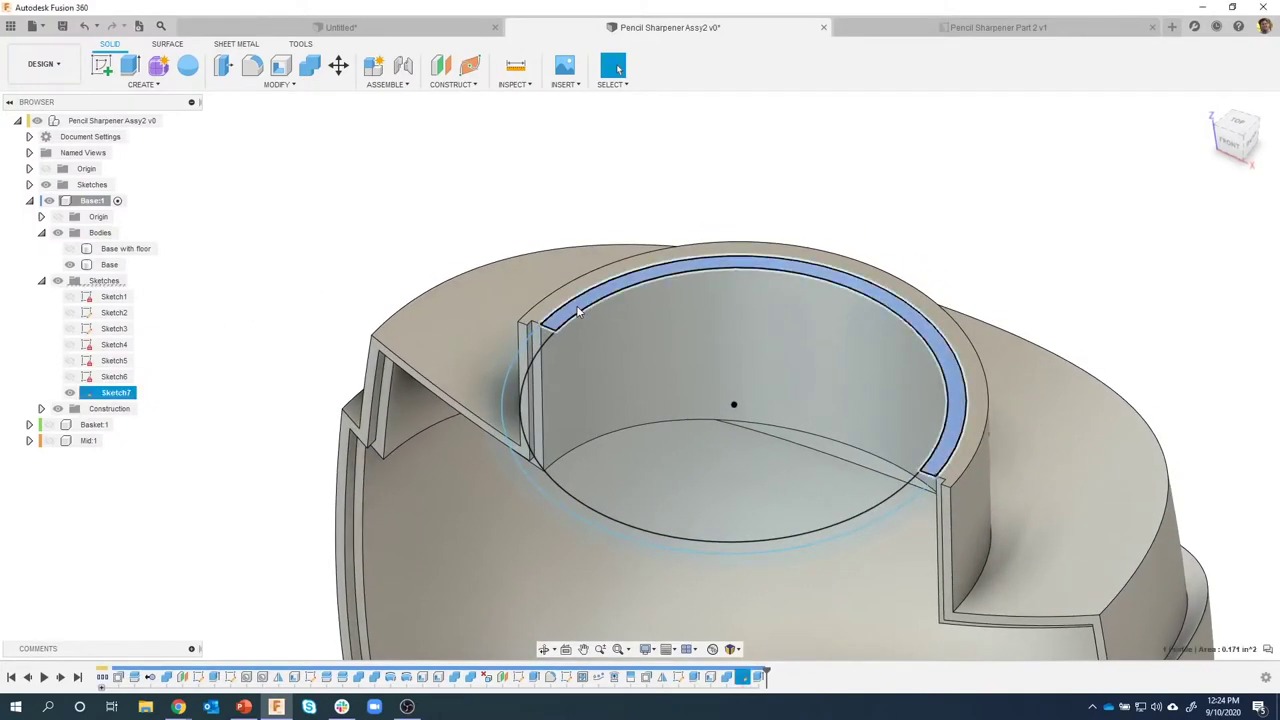
pyautogui.rightClick(577, 308)
pyautogui.click(561, 365)
pyautogui.press('e')
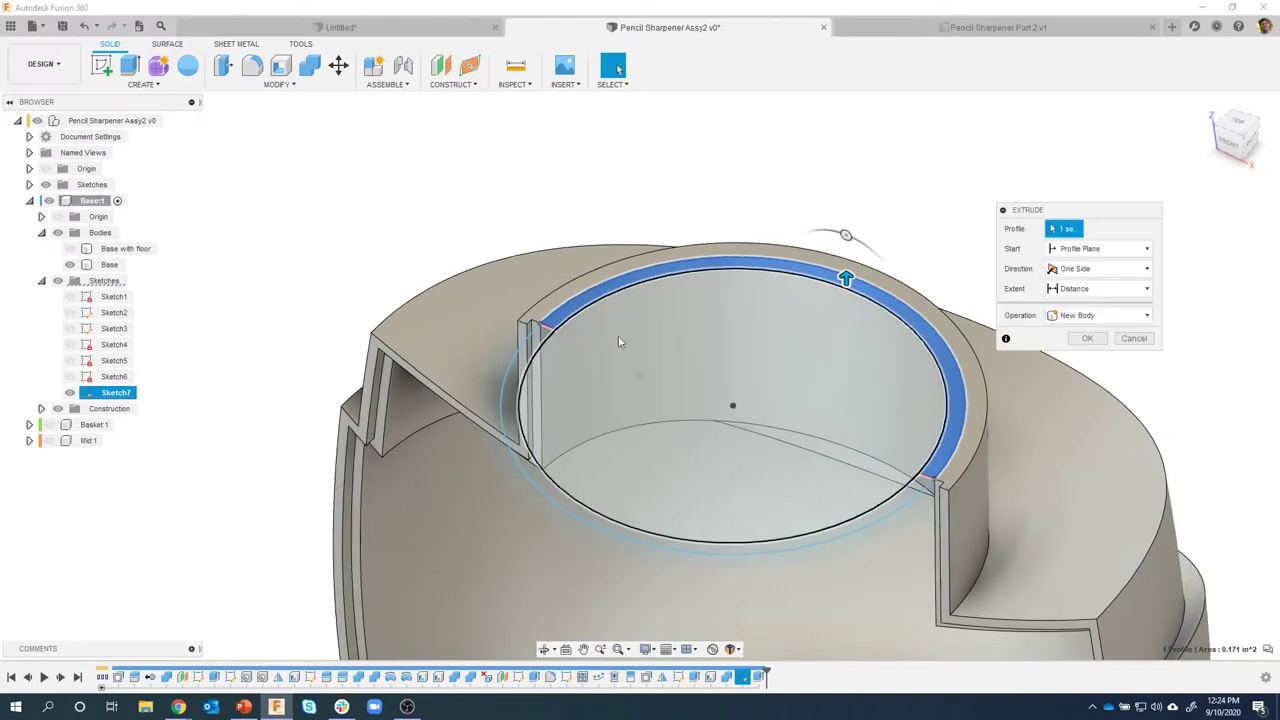
pyautogui.moveTo(828, 287); pyautogui.dragTo(828, 345)
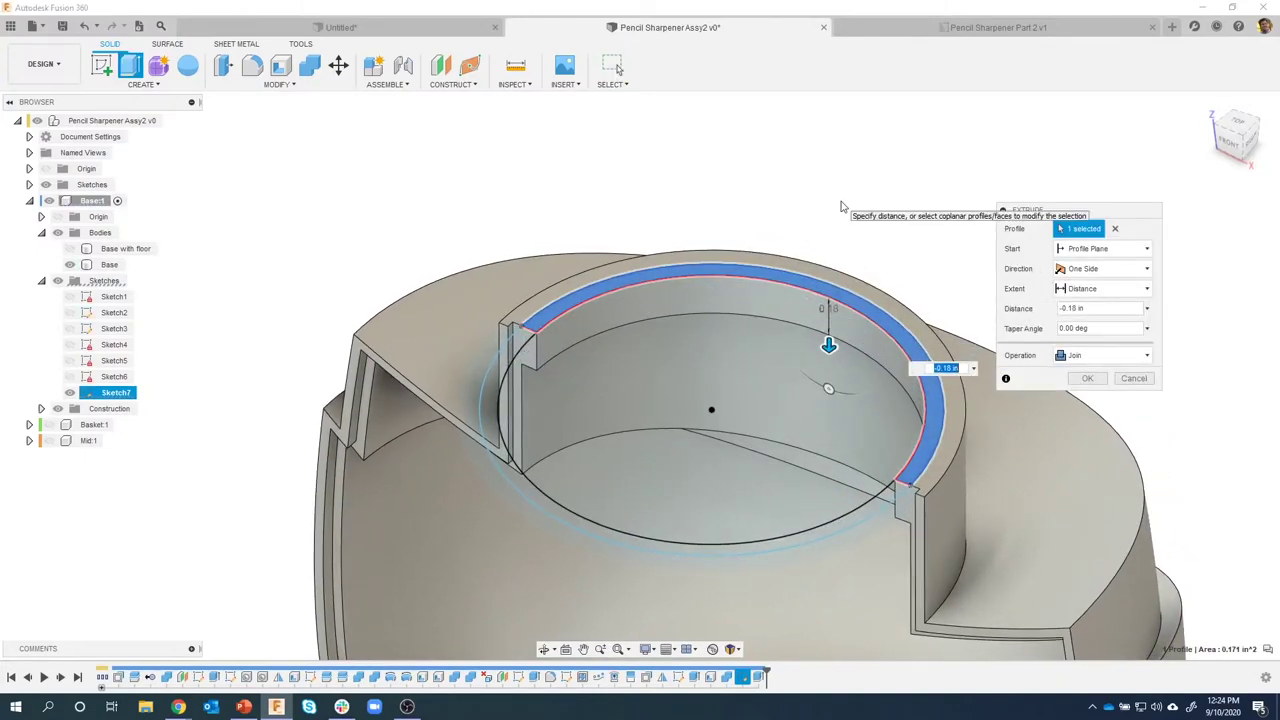
pyautogui.keyDown('shift'); pyautogui.moveTo(841, 201); pyautogui.dragTo(140, 258, button='middle'); pyautogui.keyUp('shift')
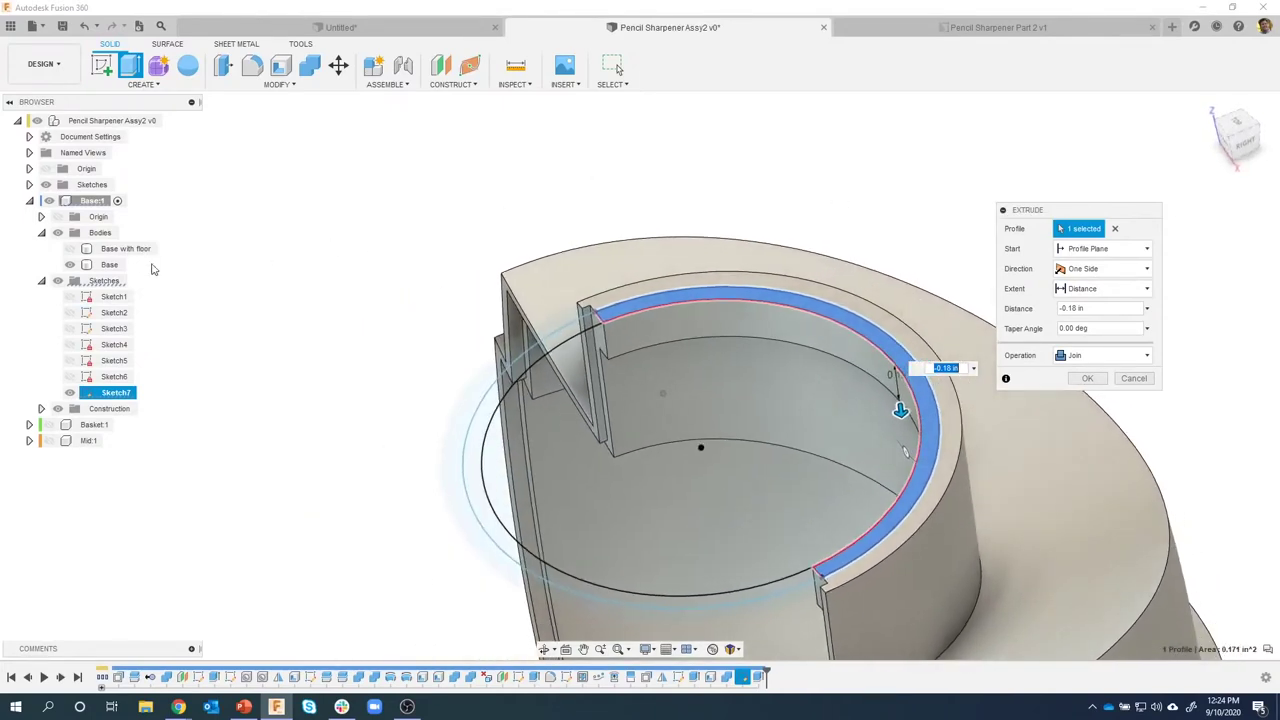
# Show the Base with floor body, extend the extrusion to its lip's underside face, hide that body and finish the feature.
pyautogui.click(70, 249)
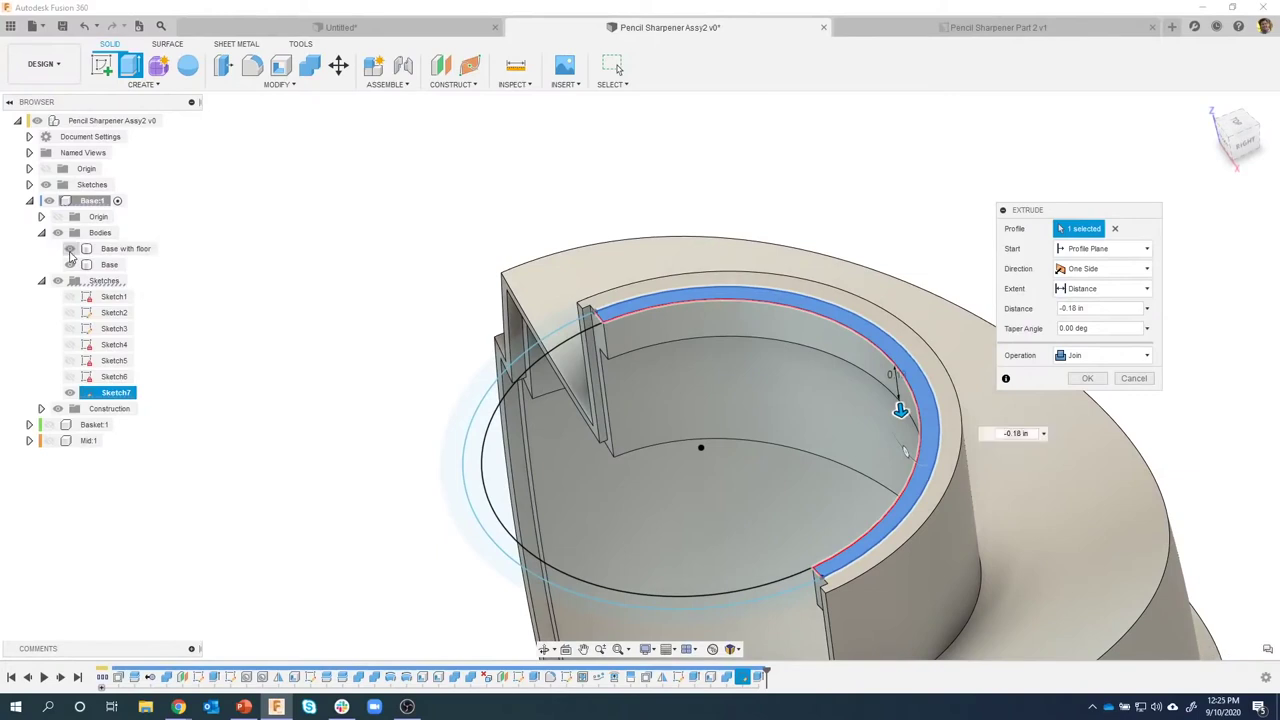
pyautogui.keyDown('shift'); pyautogui.moveTo(420, 256); pyautogui.dragTo(1102, 279, button='middle'); pyautogui.keyUp('shift')
pyautogui.click(1095, 288)
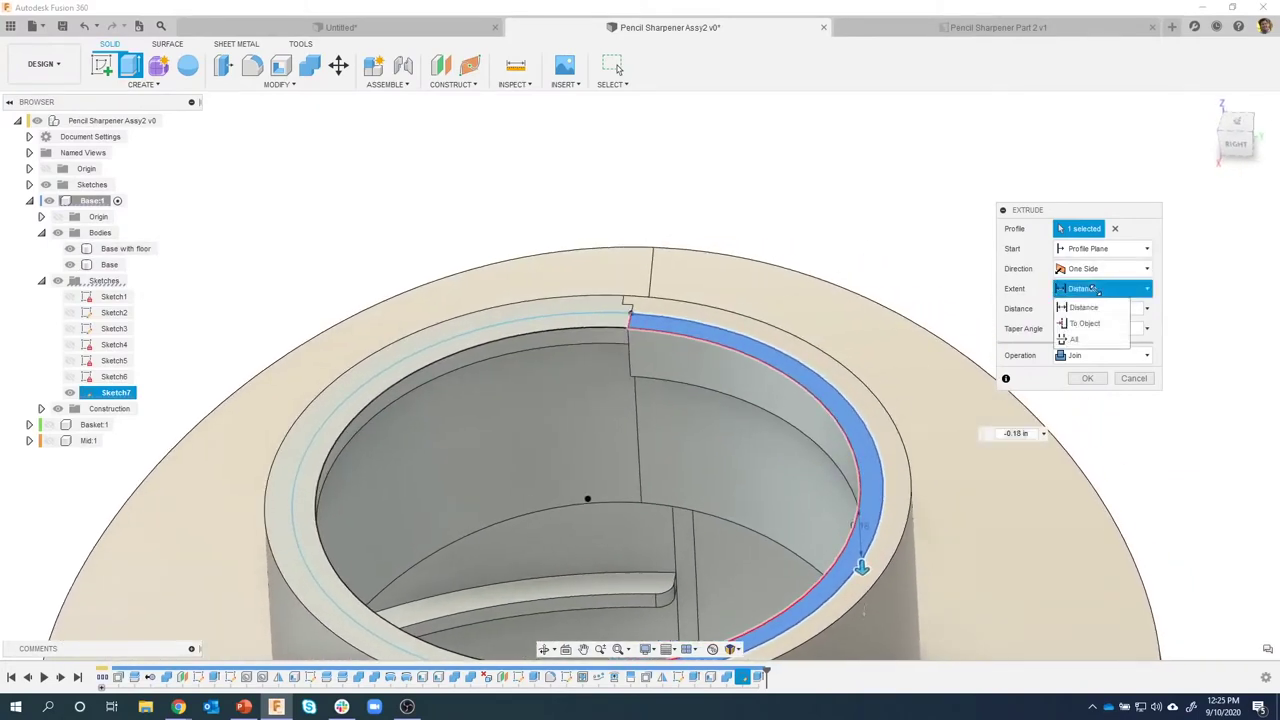
pyautogui.click(1089, 325)
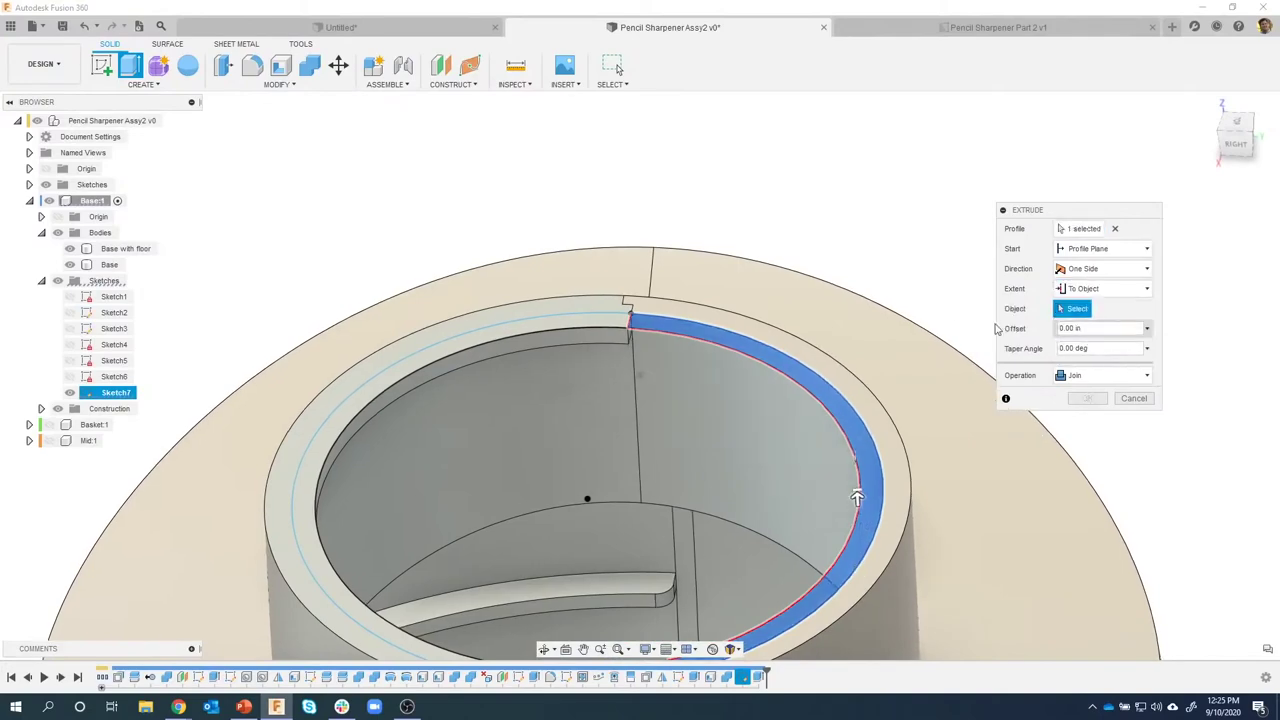
pyautogui.moveTo(605, 353)
pyautogui.keyDown('shift'); pyautogui.mouseDown(button='middle')
pyautogui.moveTo(592, 372)
pyautogui.moveTo(610, 375)
pyautogui.moveTo(575, 373)
pyautogui.moveTo(598, 363)
pyautogui.mouseUp(button='middle'); pyautogui.keyUp('shift')
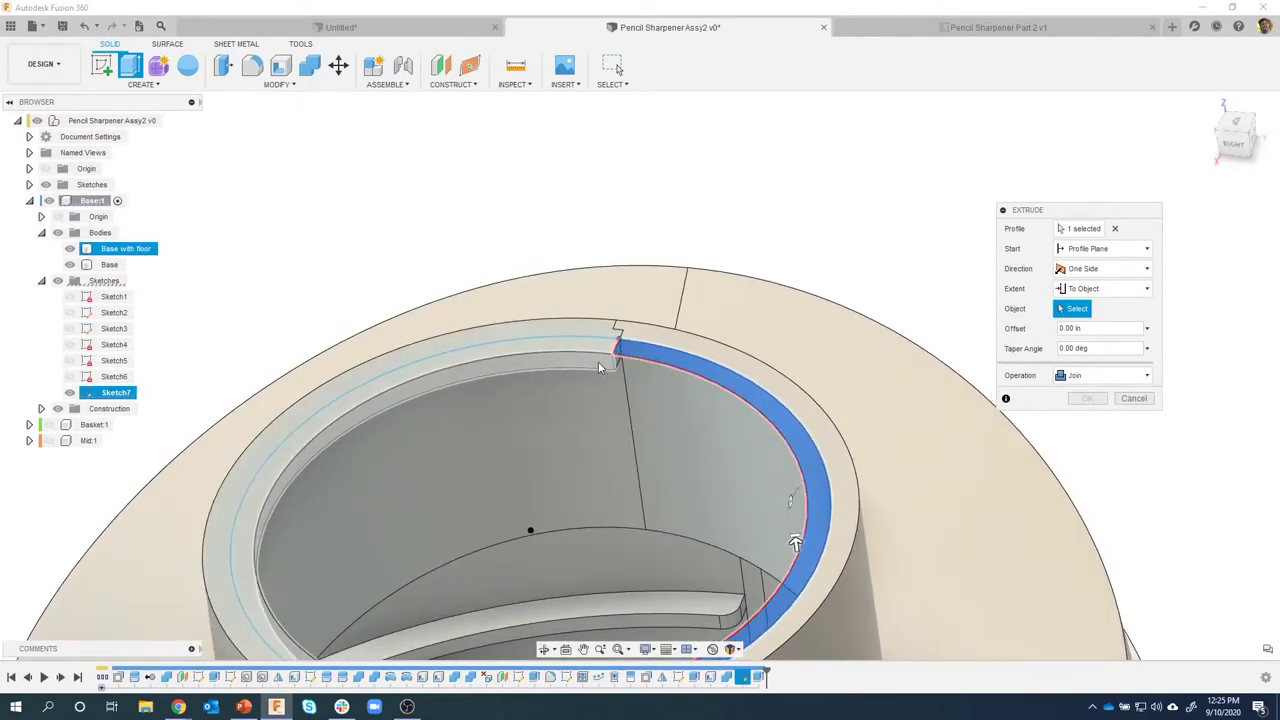
pyautogui.click(584, 369)
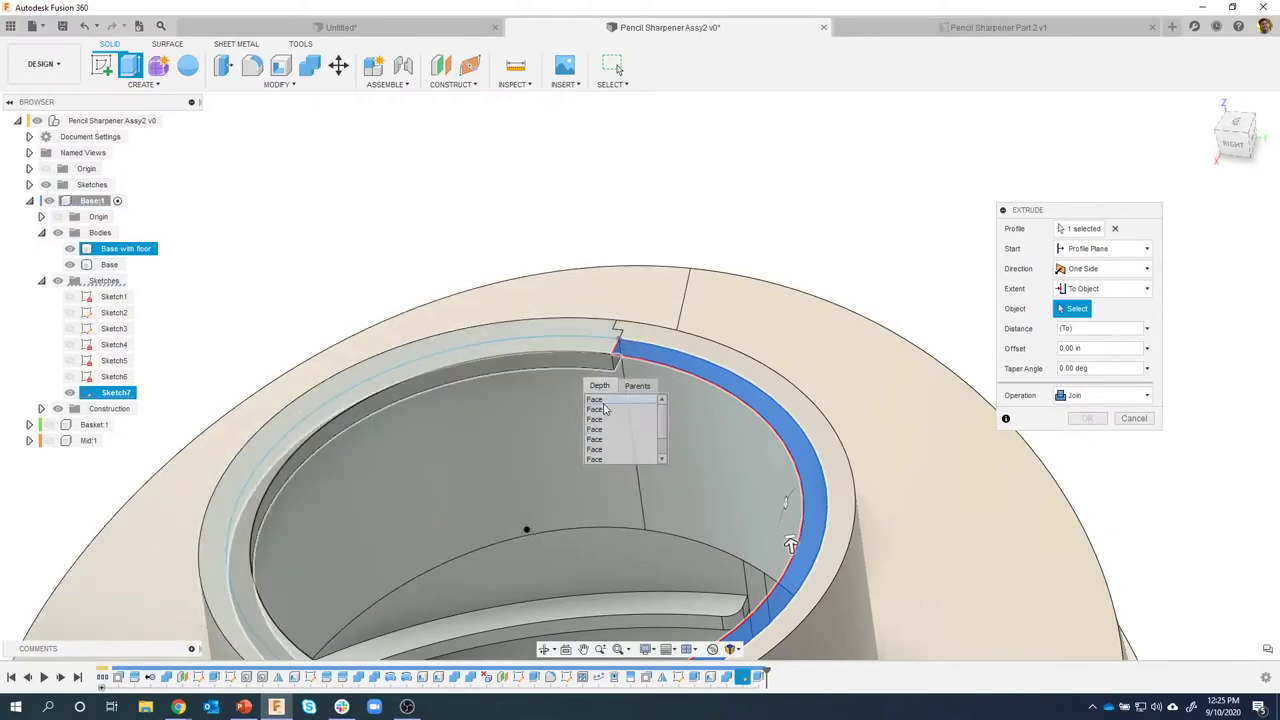
pyautogui.click(601, 409)
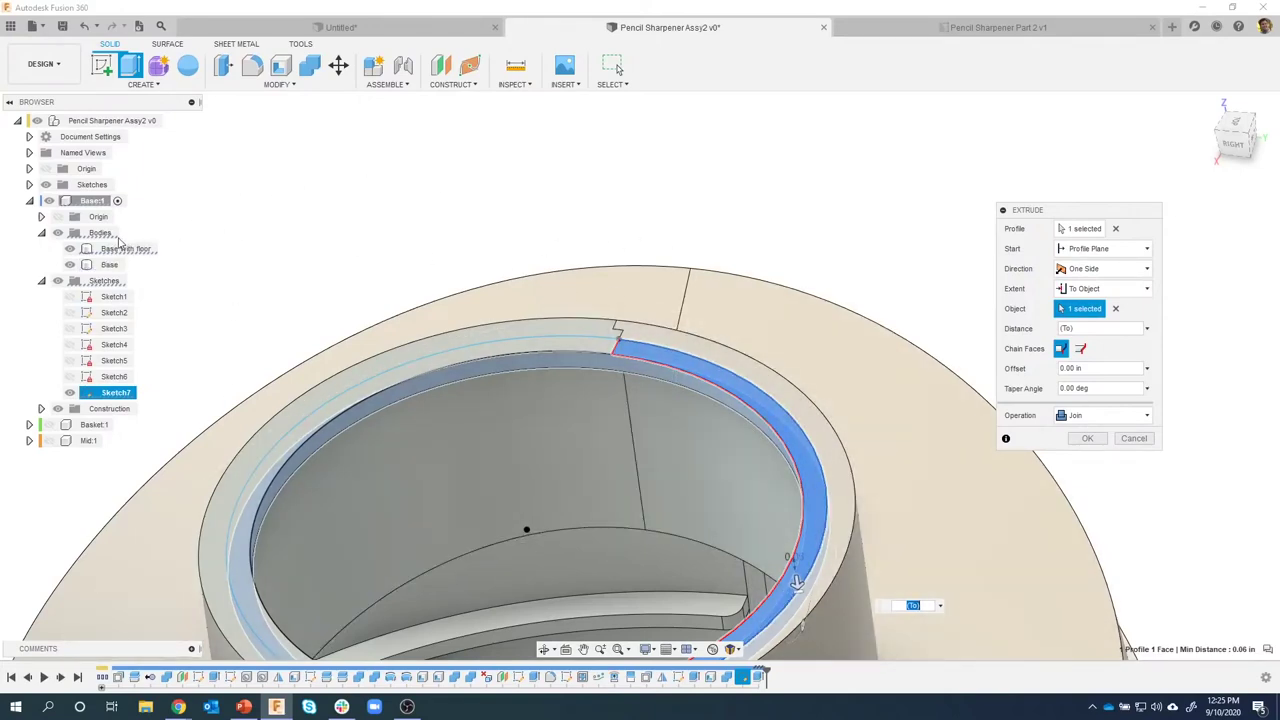
pyautogui.click(70, 250)
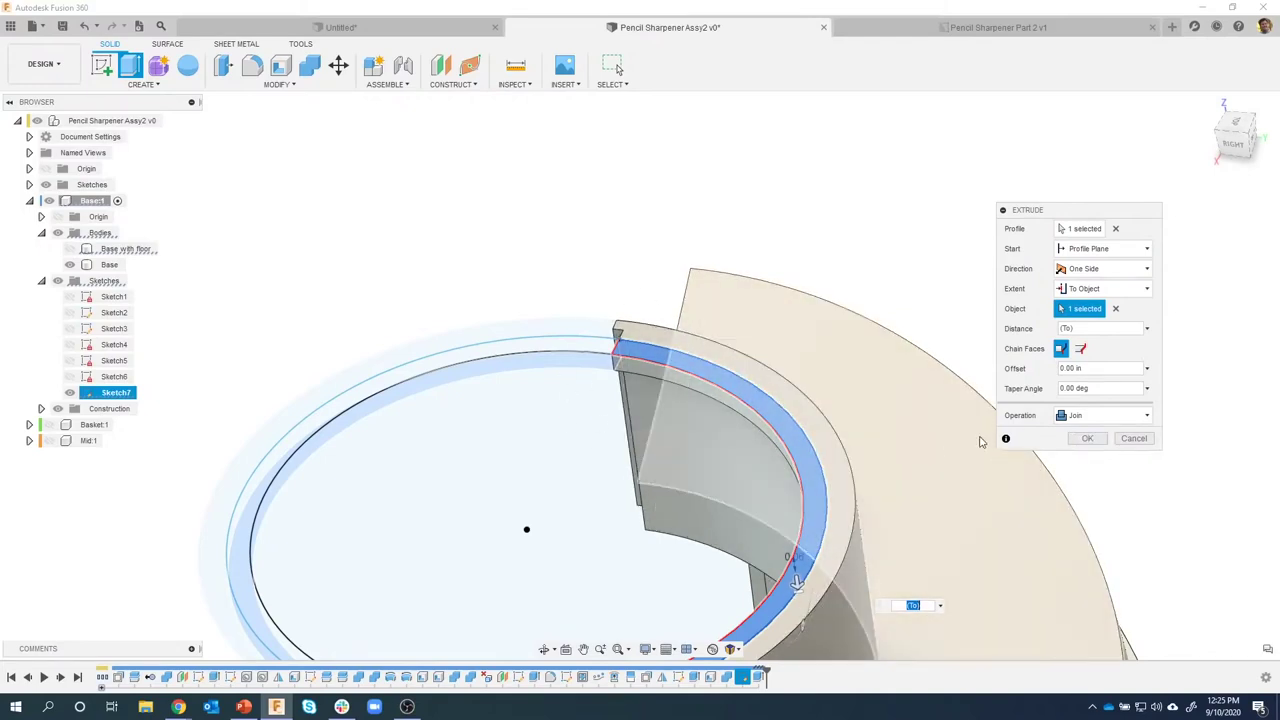
pyautogui.click(1088, 439)
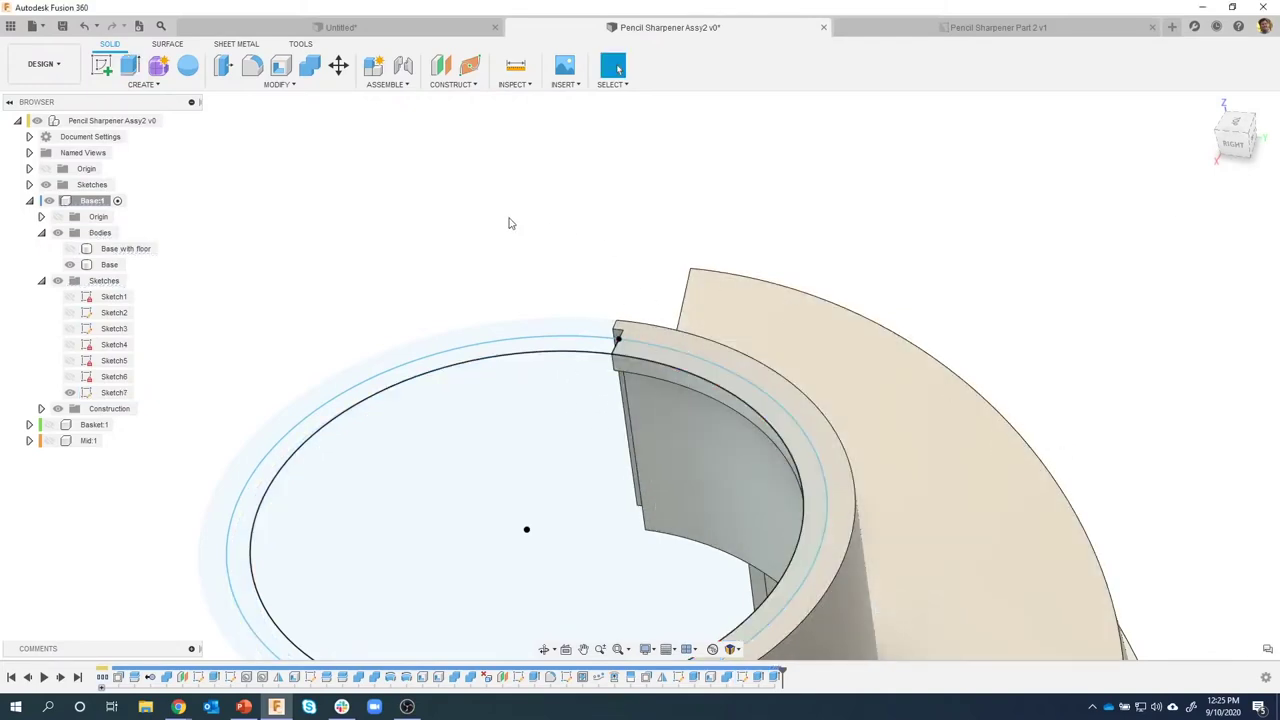
# Hide Sketch7 and show the Base with floor body beside the Base body.
pyautogui.click(70, 393)
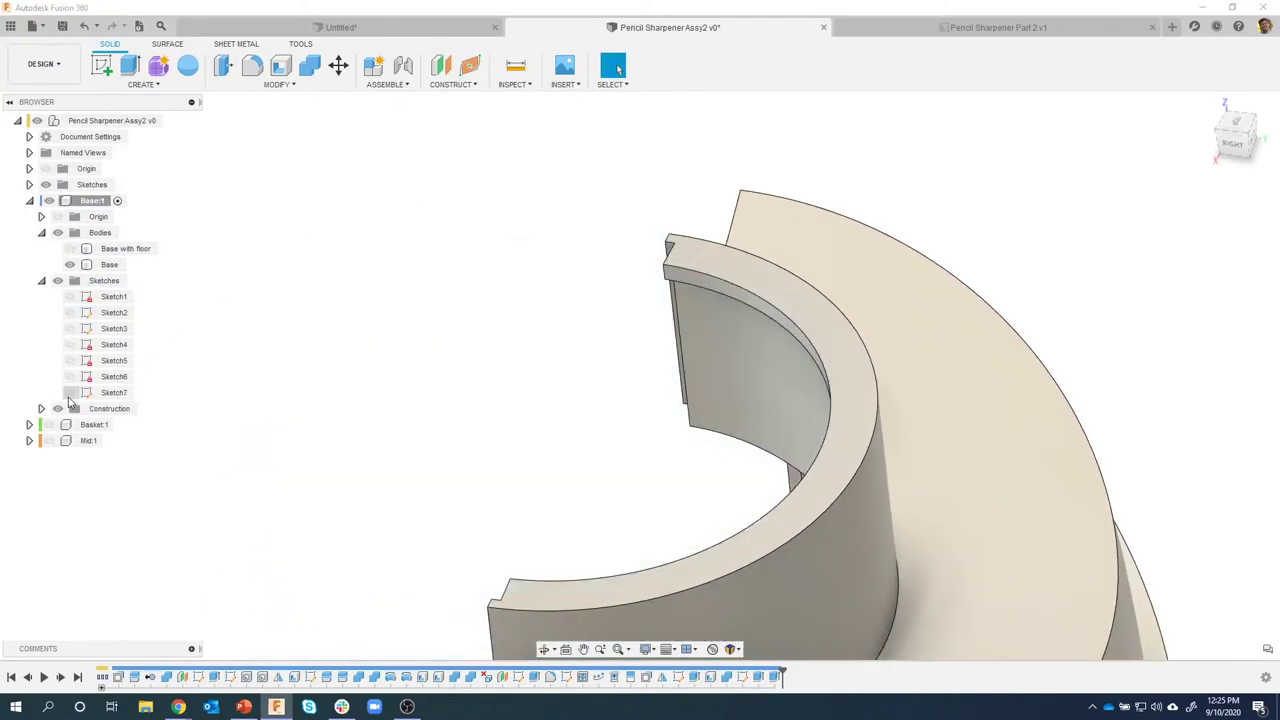
pyautogui.click(70, 249)
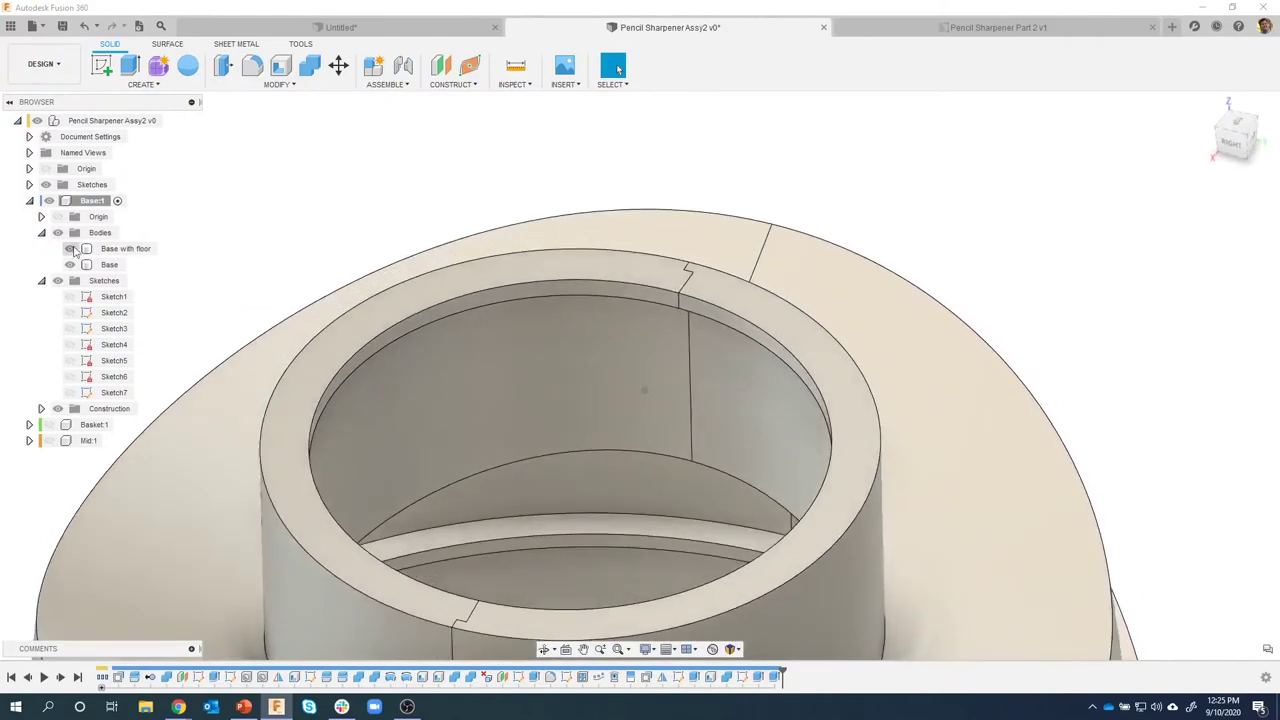
pyautogui.click(112, 249)
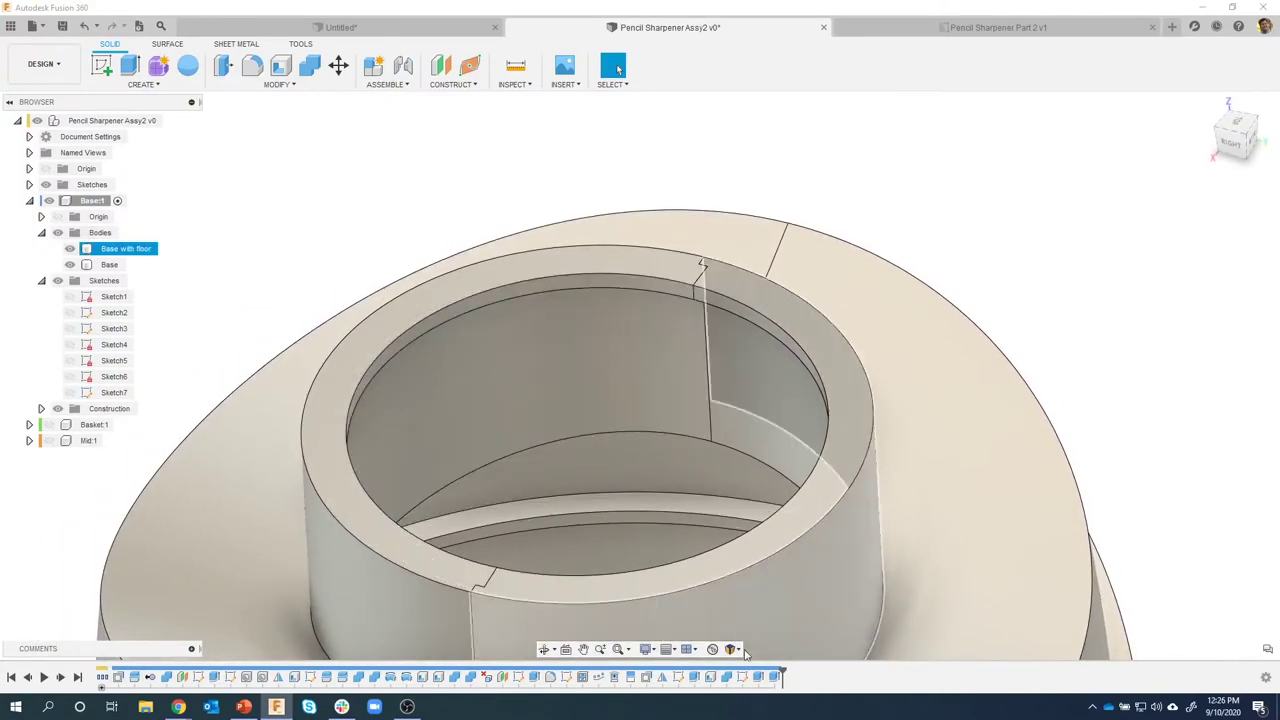
pyautogui.press('Escape')
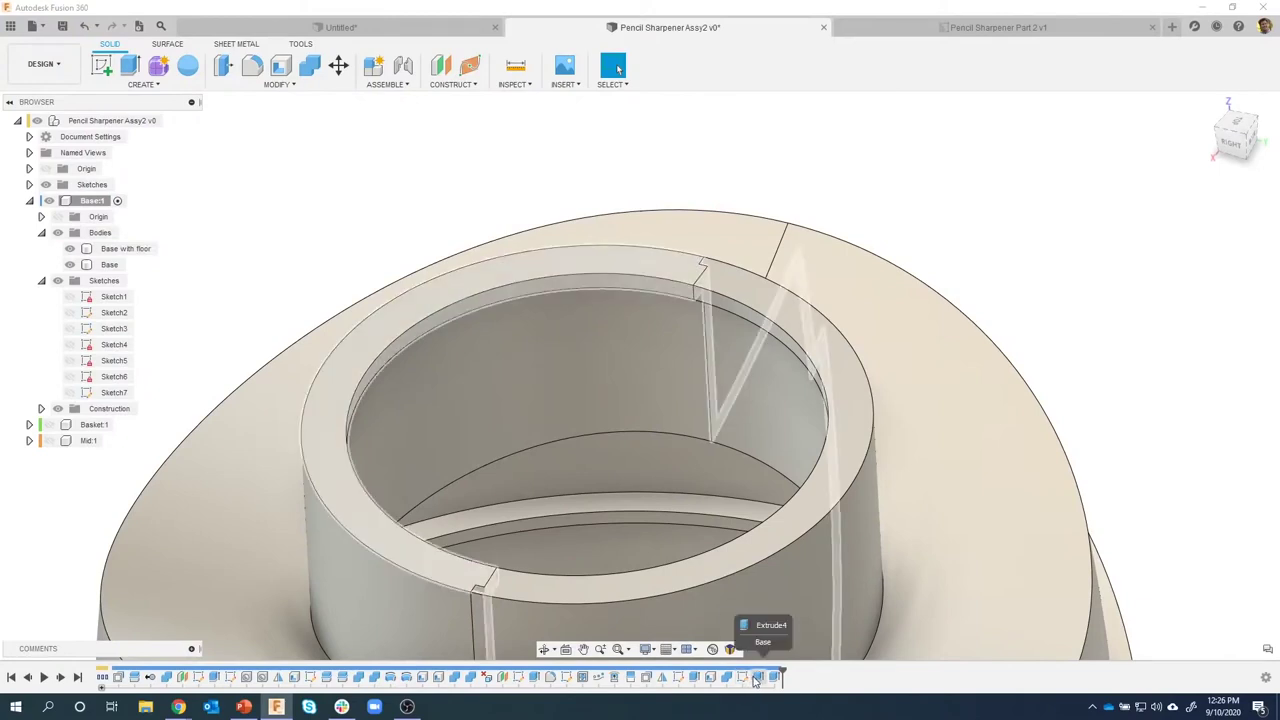
# Edit the Base with floor body's lip extrusion to a distance of -0.136 in.
pyautogui.click(757, 678)
pyautogui.doubleClick(757, 678)
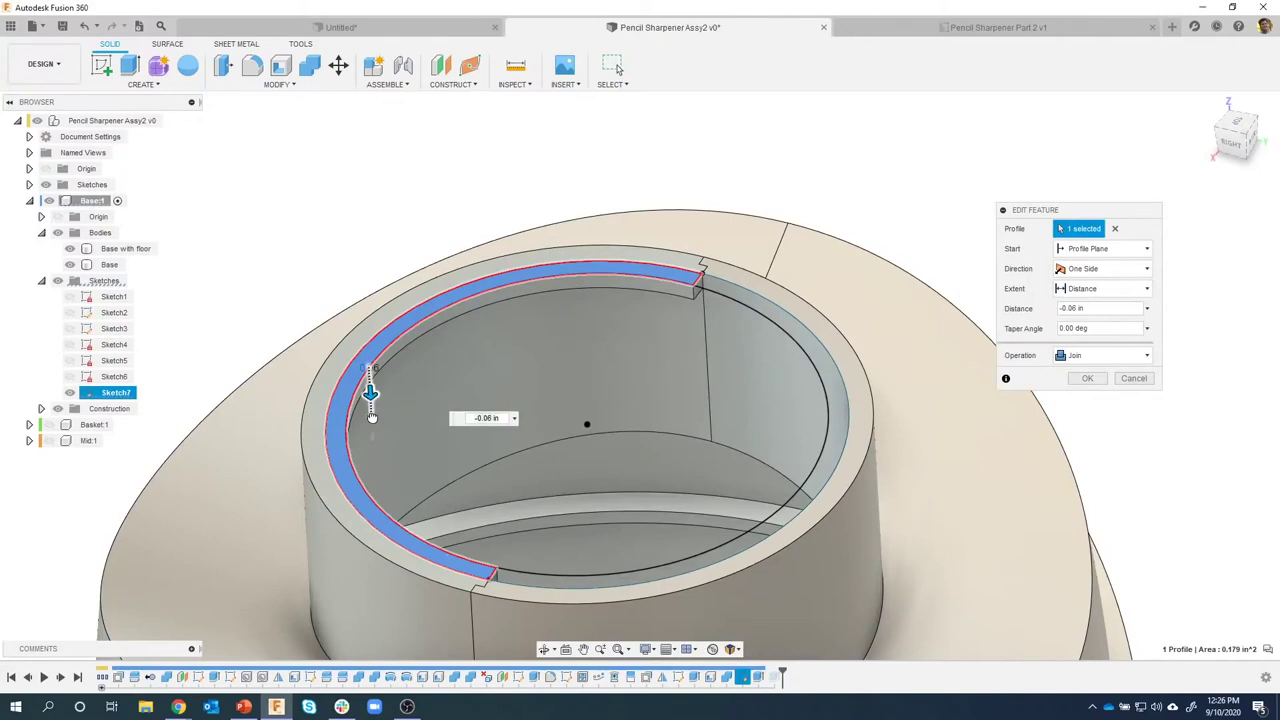
pyautogui.moveTo(371, 416); pyautogui.dragTo(373, 421)
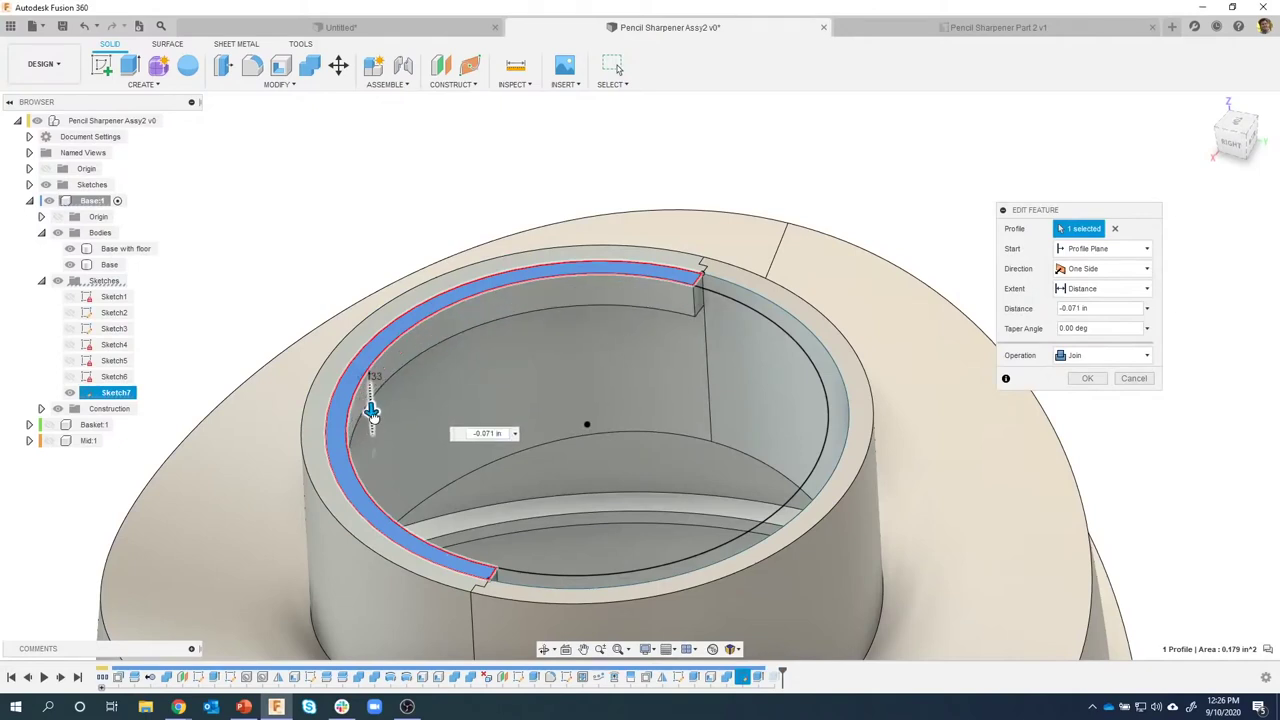
pyautogui.click(1087, 378)
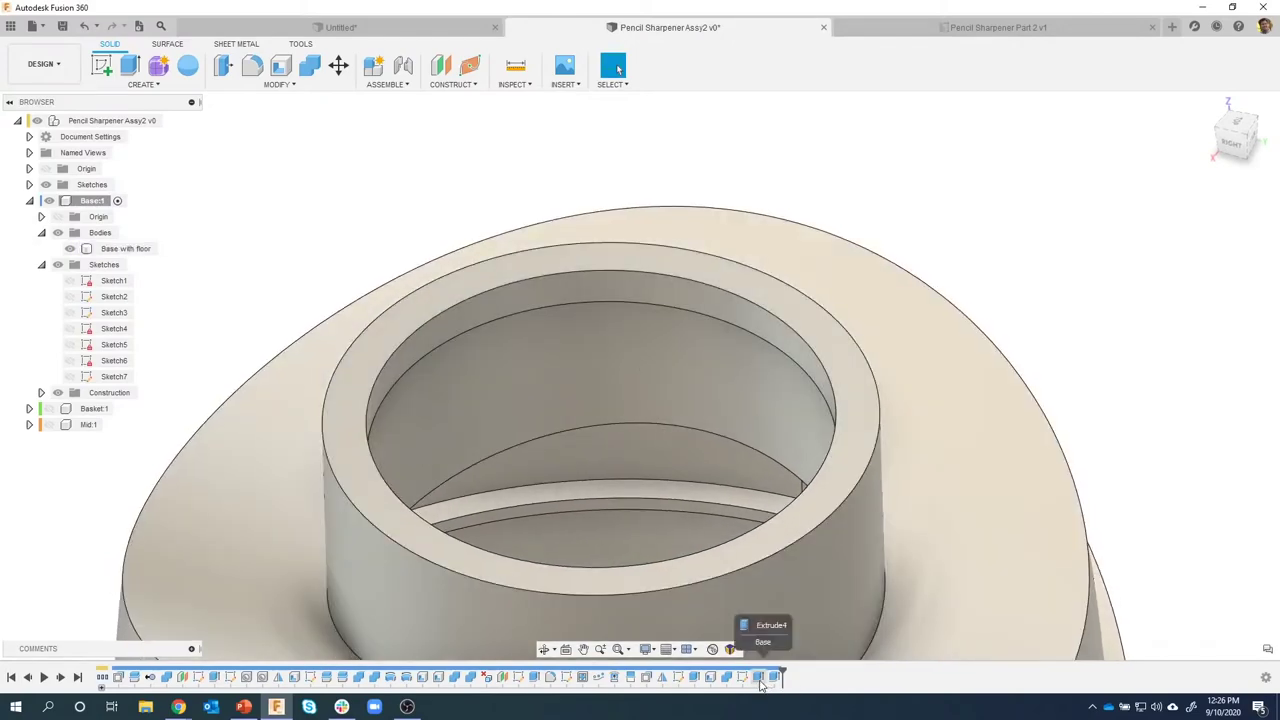
# Reopen the first lip extrusion, hide the Base body, accept the feature and show the Base body again to compare both lips.
pyautogui.click(623, 289)
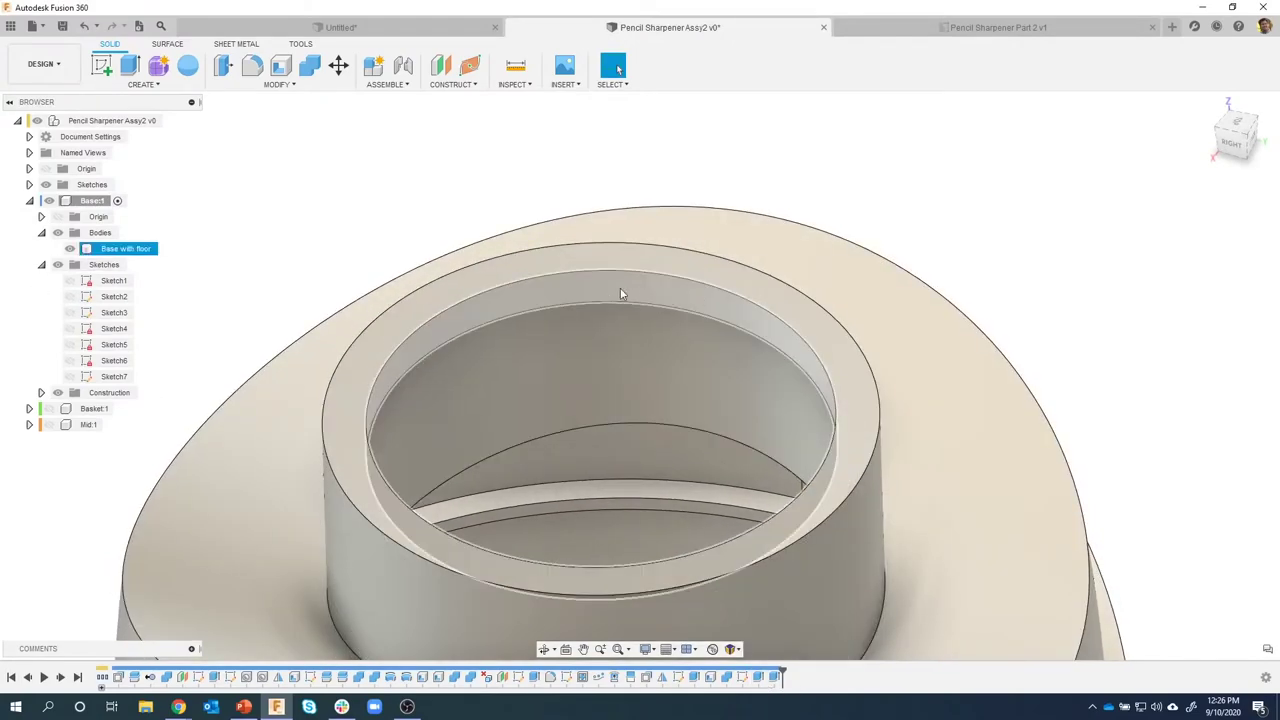
pyautogui.doubleClick(759, 680)
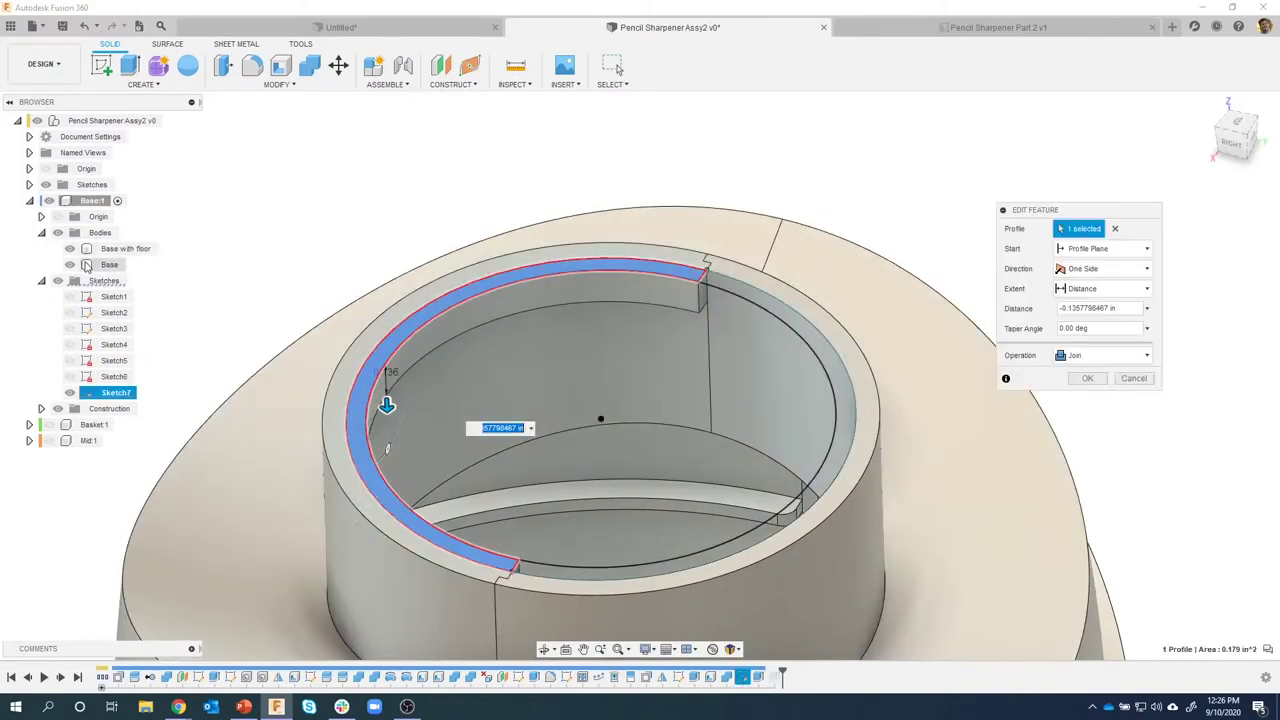
pyautogui.click(70, 265)
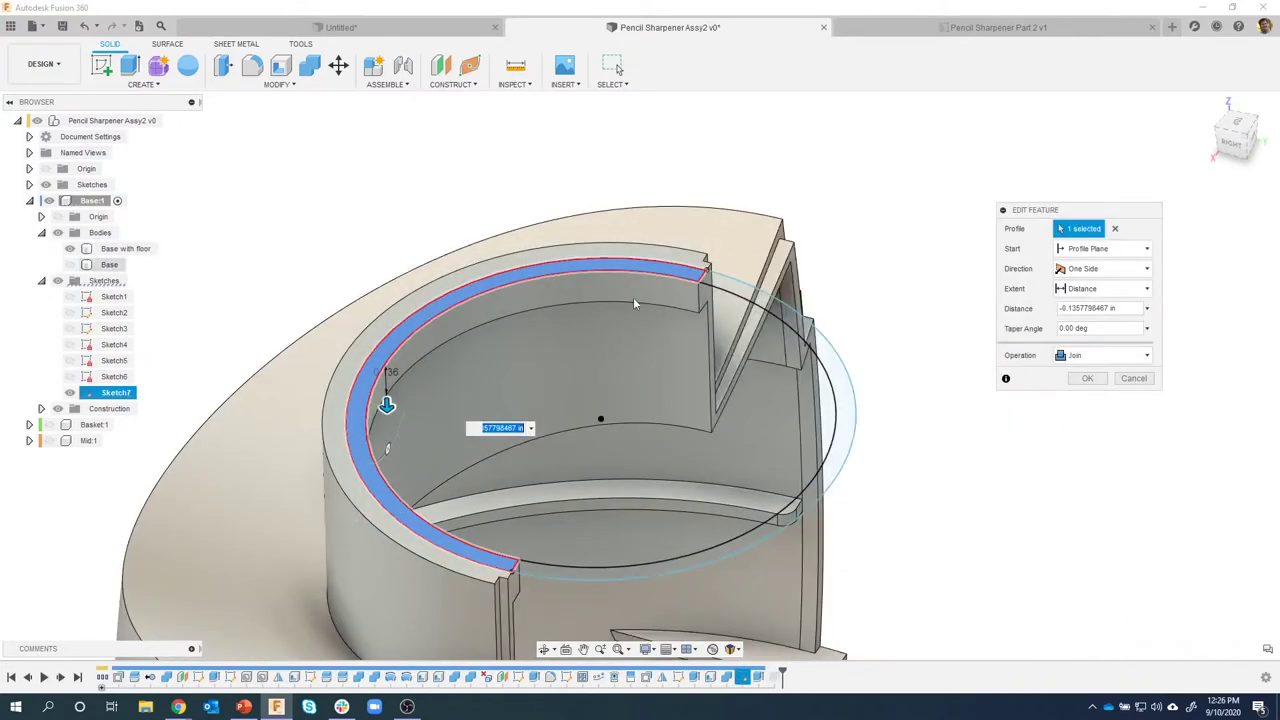
pyautogui.click(1087, 378)
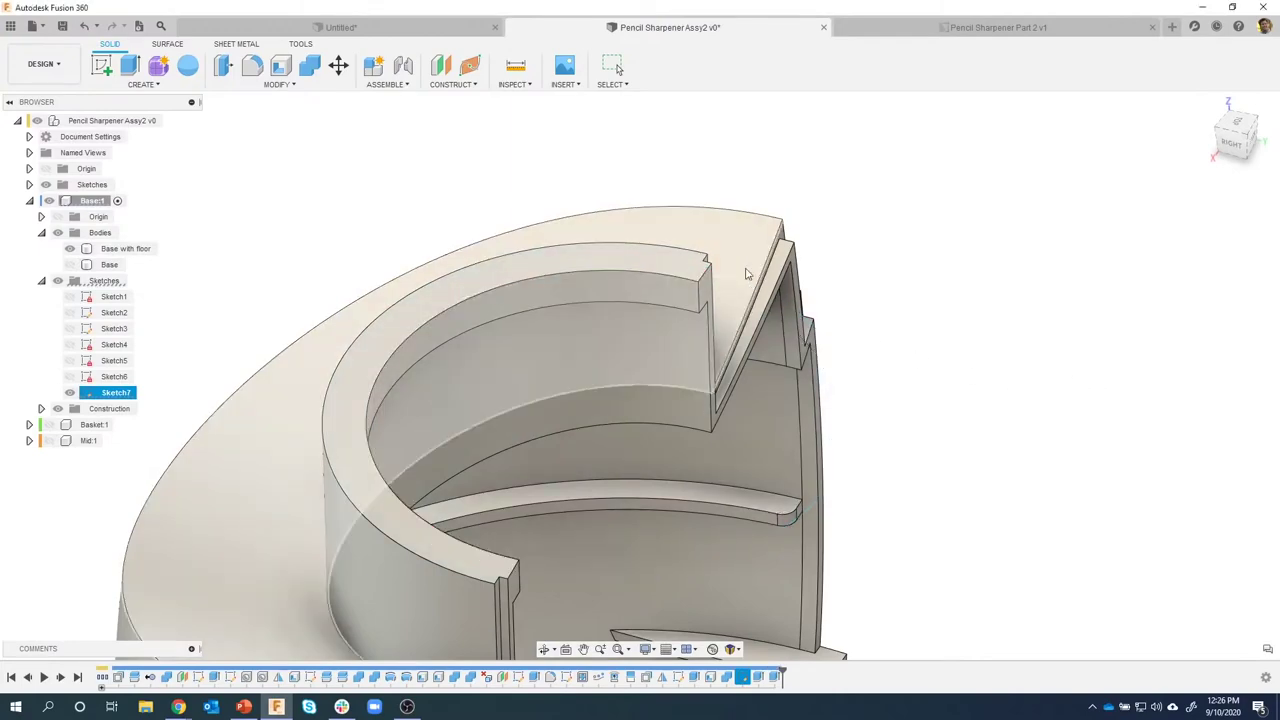
pyautogui.click(70, 265)
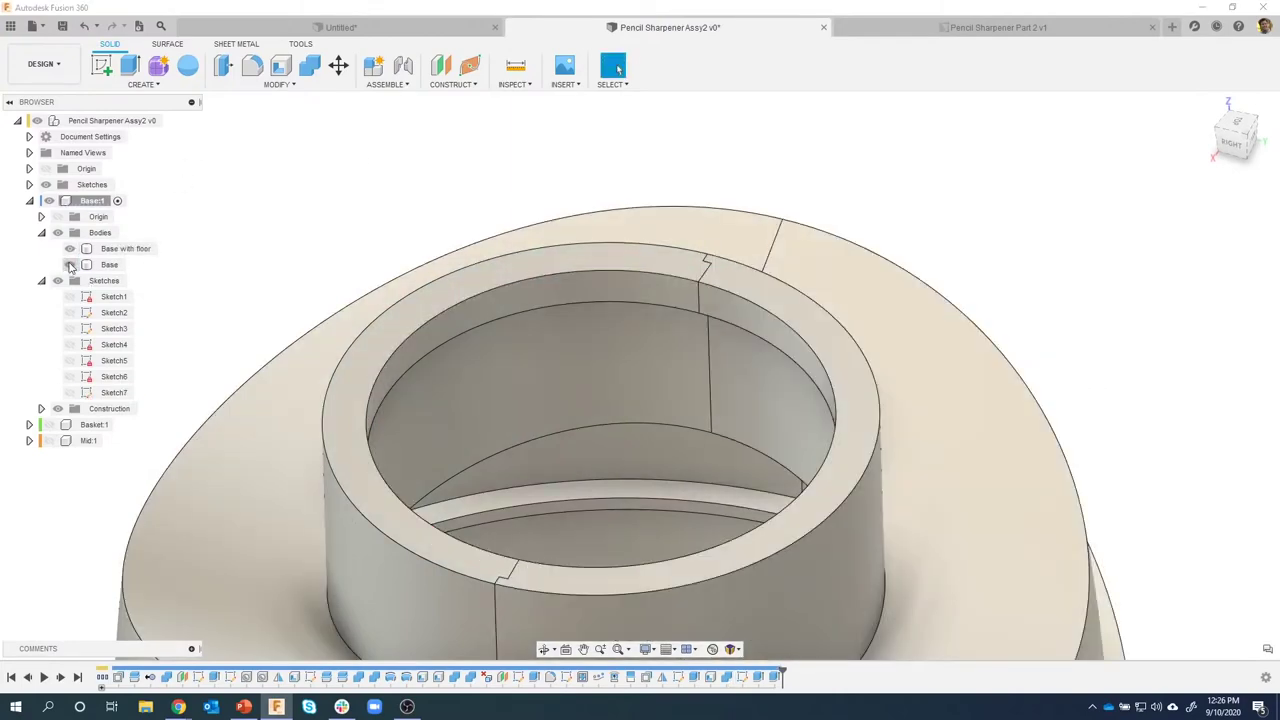
pyautogui.keyDown('shift'); pyautogui.moveTo(651, 366); pyautogui.dragTo(851, 335, button='middle'); pyautogui.keyUp('shift')
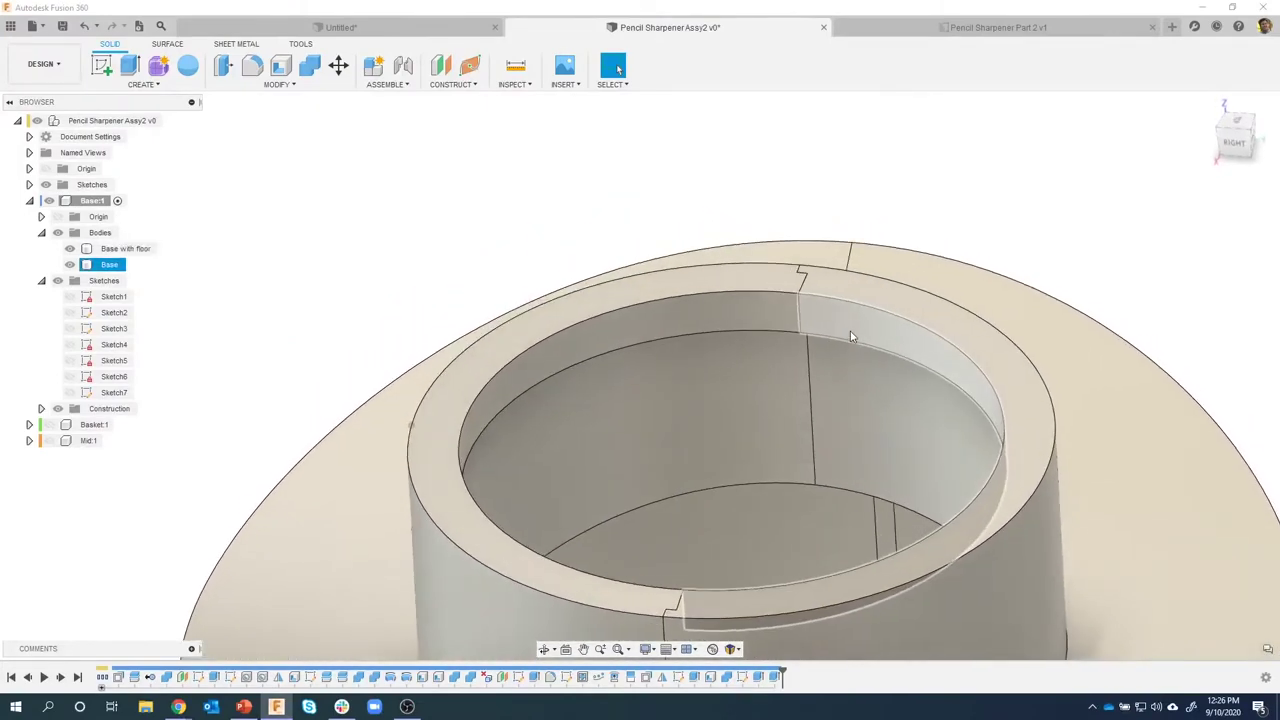
pyautogui.keyDown('shift'); pyautogui.moveTo(294, 268); pyautogui.dragTo(284, 264, button='middle'); pyautogui.keyUp('shift')
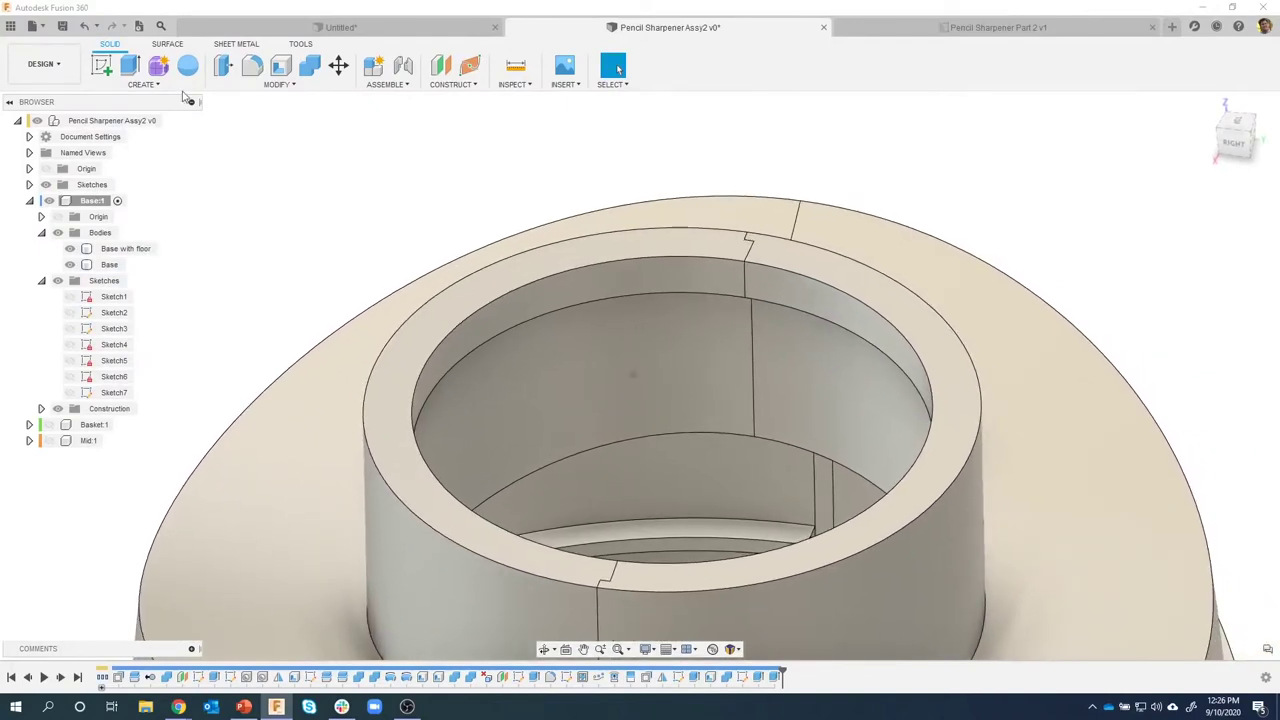
# Undo the visibility changes and the depth change made to the first lip extrusion.
pyautogui.click(85, 28)
pyautogui.click(85, 28)
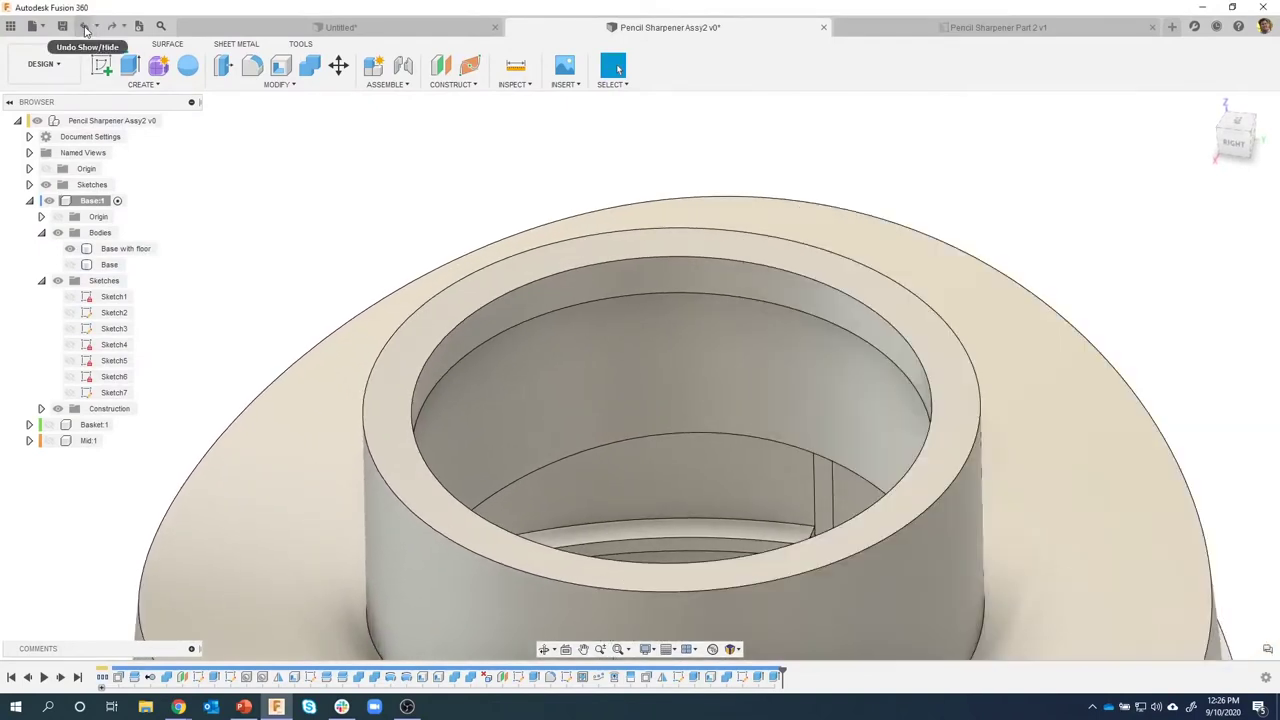
pyautogui.click(85, 28)
pyautogui.click(85, 28)
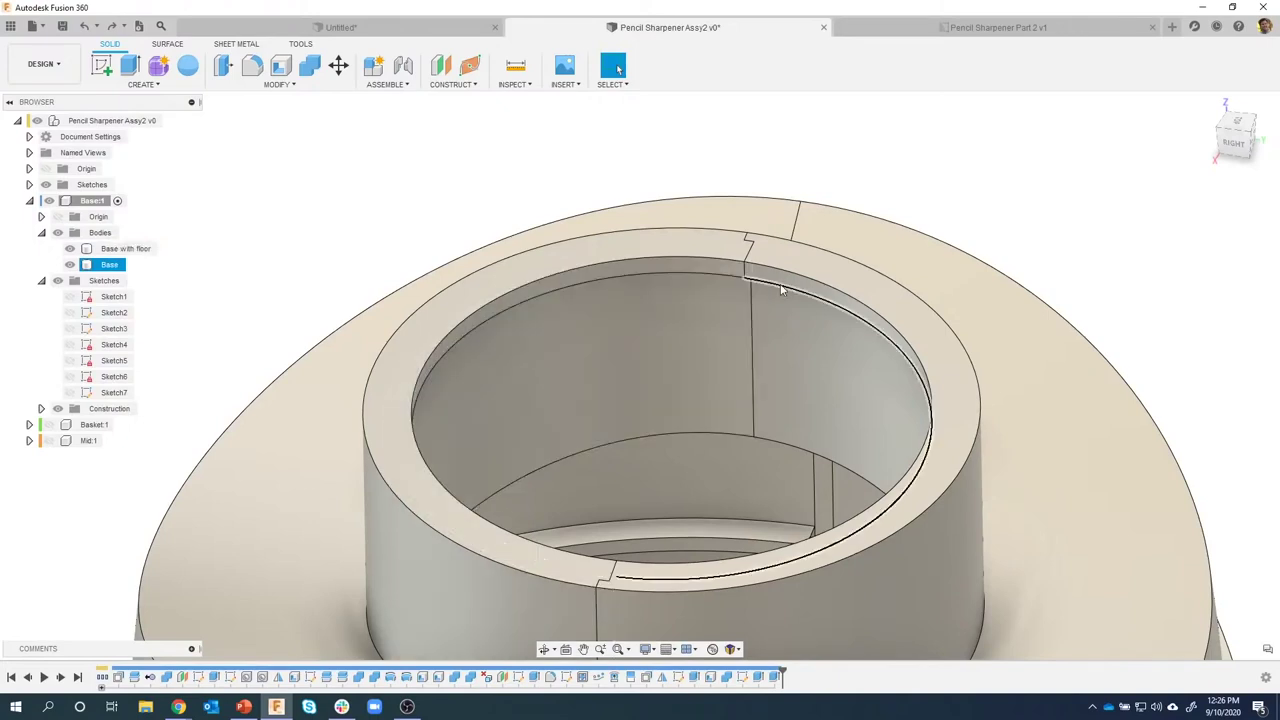
# Hide the Base with floor body and view the inside of the Base body with its new lip.
pyautogui.keyDown('shift'); pyautogui.moveTo(987, 203); pyautogui.dragTo(987, 203, button='middle'); pyautogui.keyUp('shift')
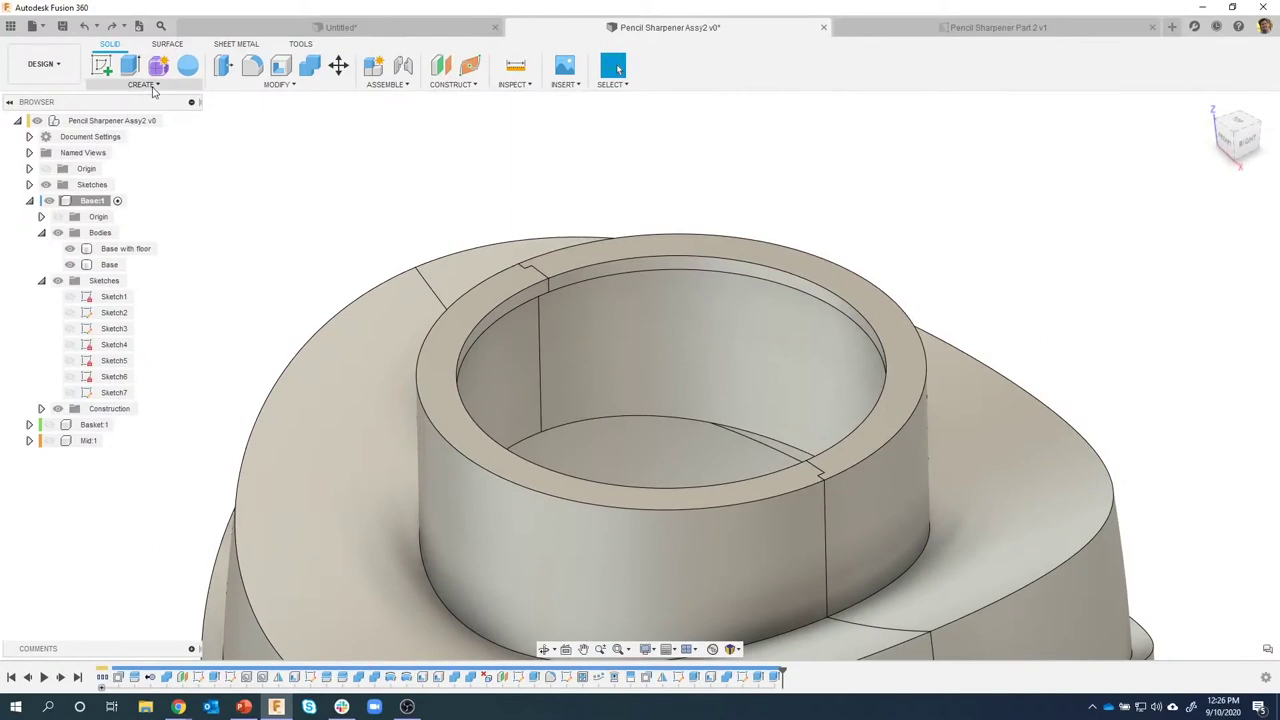
pyautogui.click(70, 248)
pyautogui.keyDown('shift'); pyautogui.moveTo(277, 212); pyautogui.dragTo(318, 407, button='middle'); pyautogui.keyUp('shift')
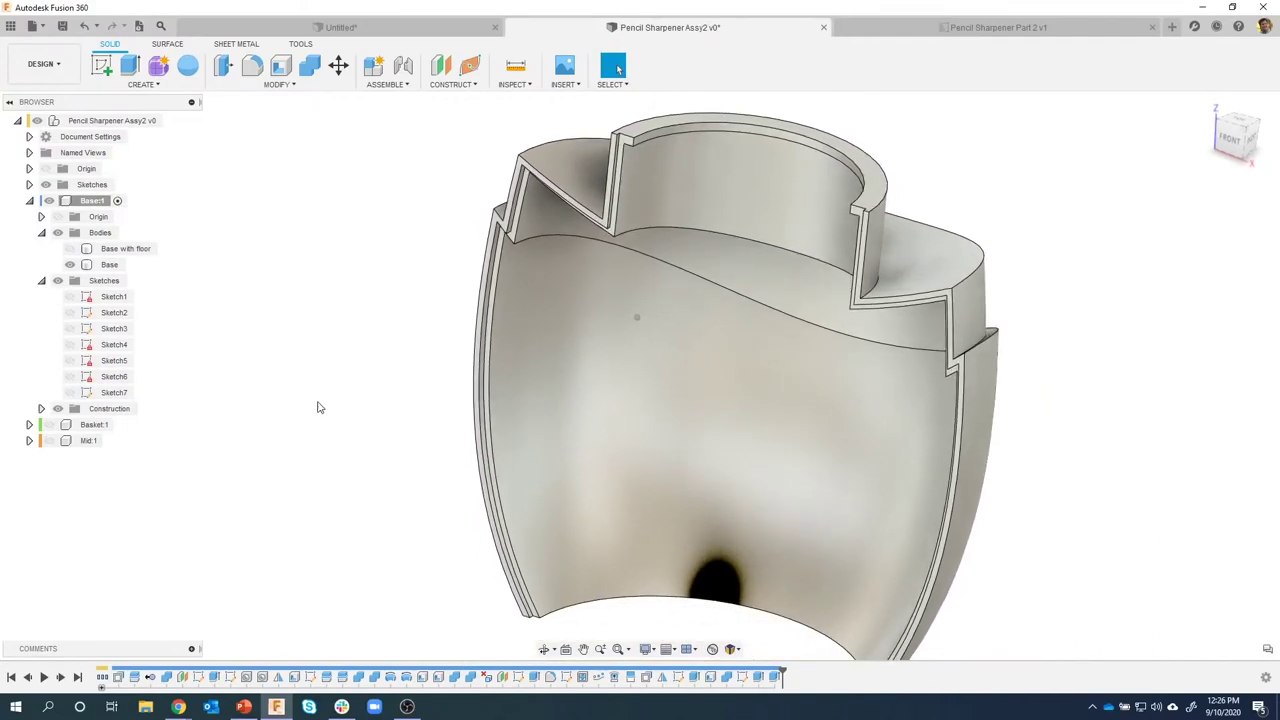
# Create a sketch on the narrow lip face running along the inside of the Base body's split wall.
pyautogui.scroll(6, 463, 357)
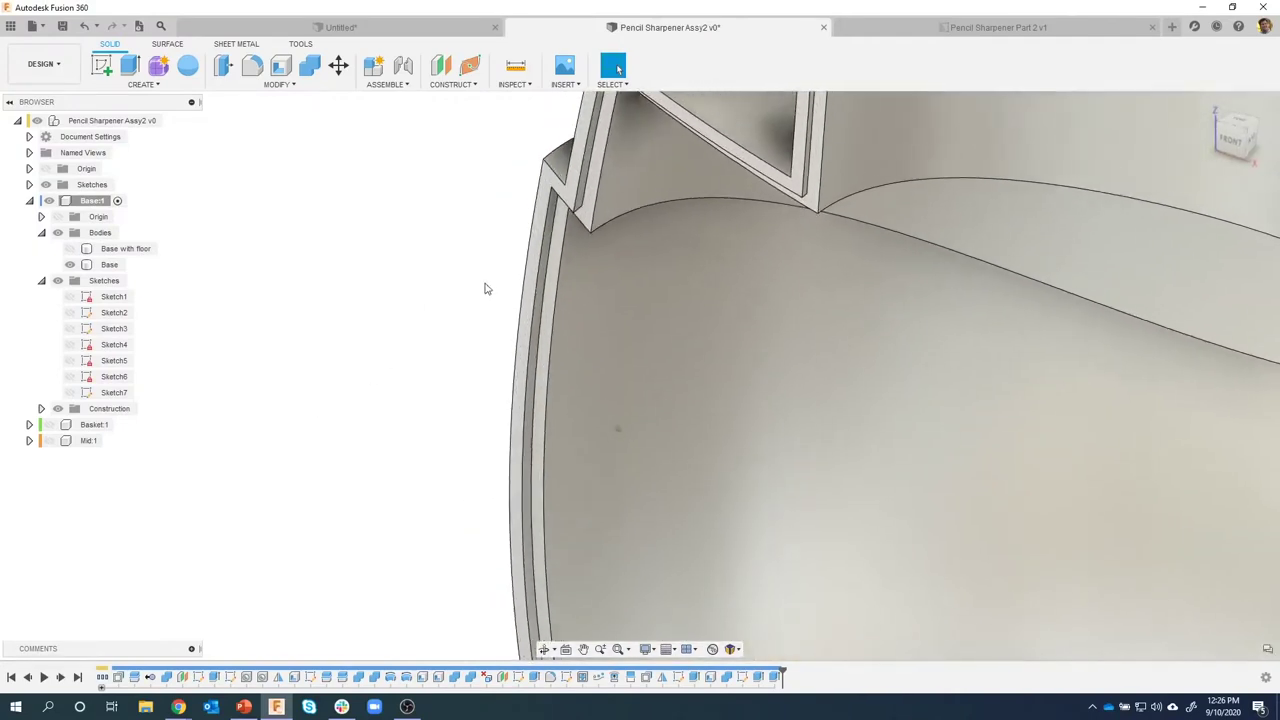
pyautogui.keyDown('shift'); pyautogui.moveTo(484, 289); pyautogui.dragTo(537, 268, button='middle'); pyautogui.keyUp('shift')
pyautogui.rightClick(537, 268)
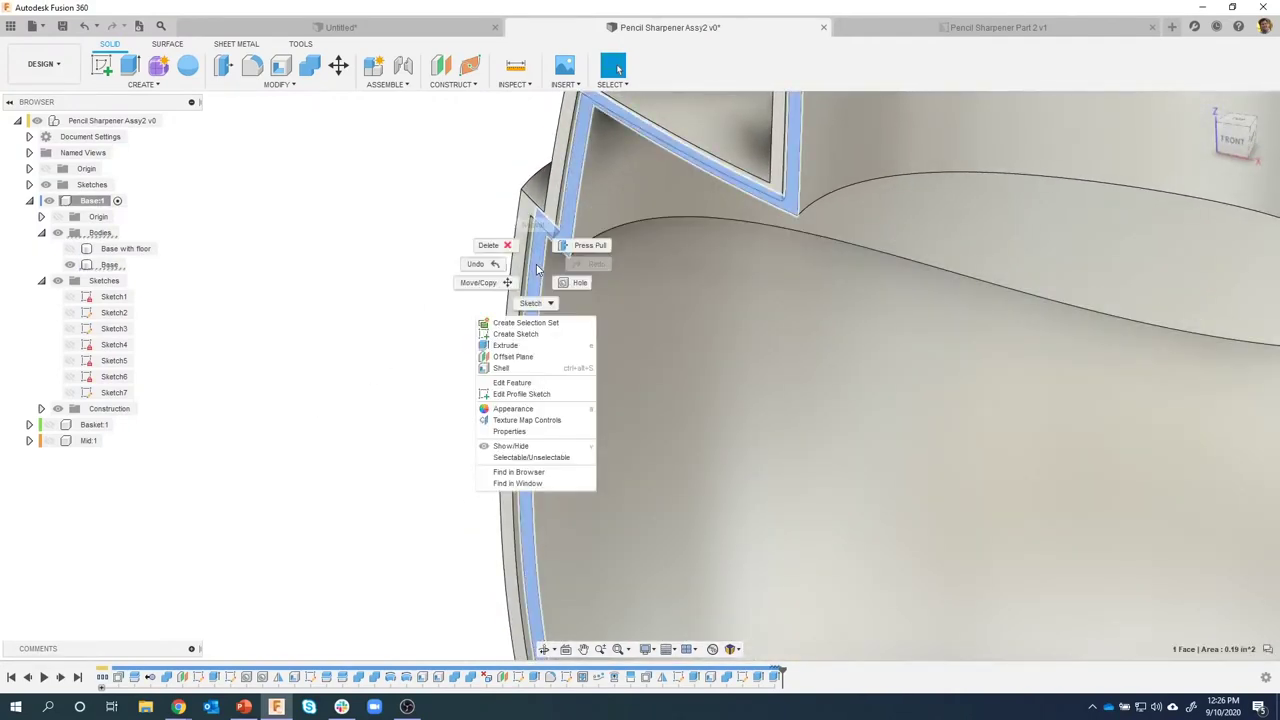
pyautogui.click(515, 334)
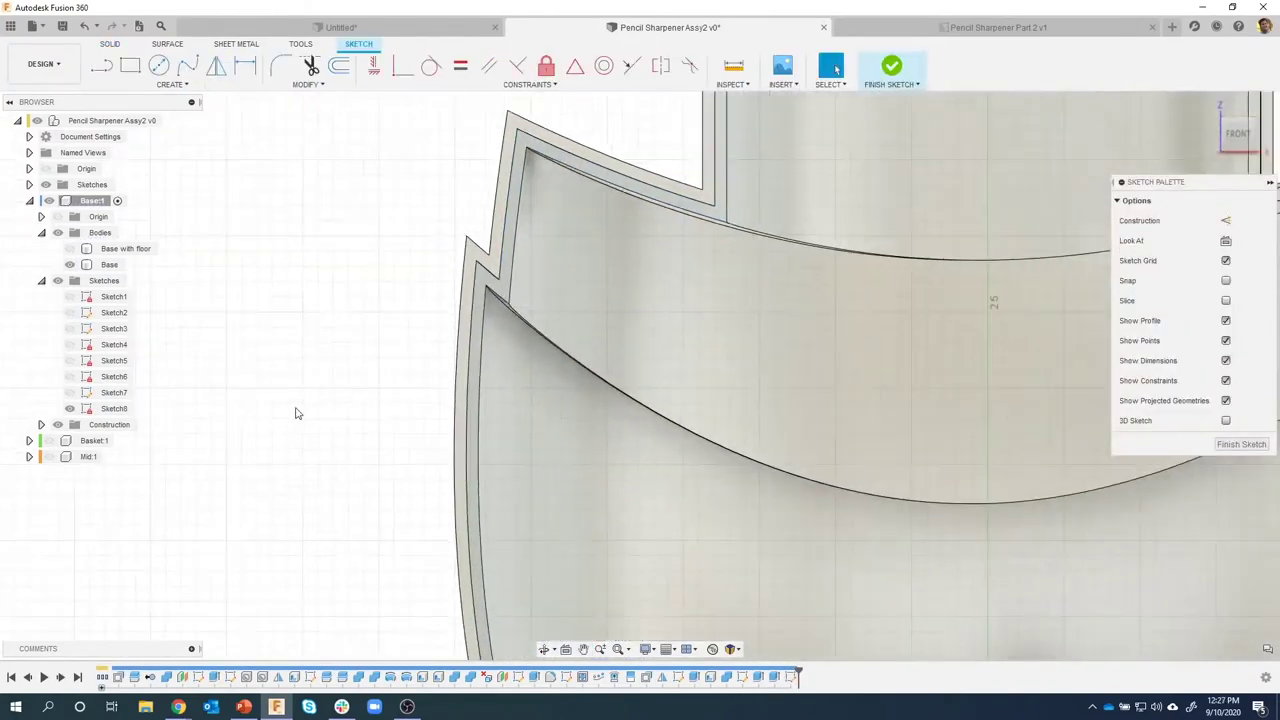
# Draw a circle 0.20 in in diameter inside the shoulder area below the neck, near the side wall.
pyautogui.click(158, 65)
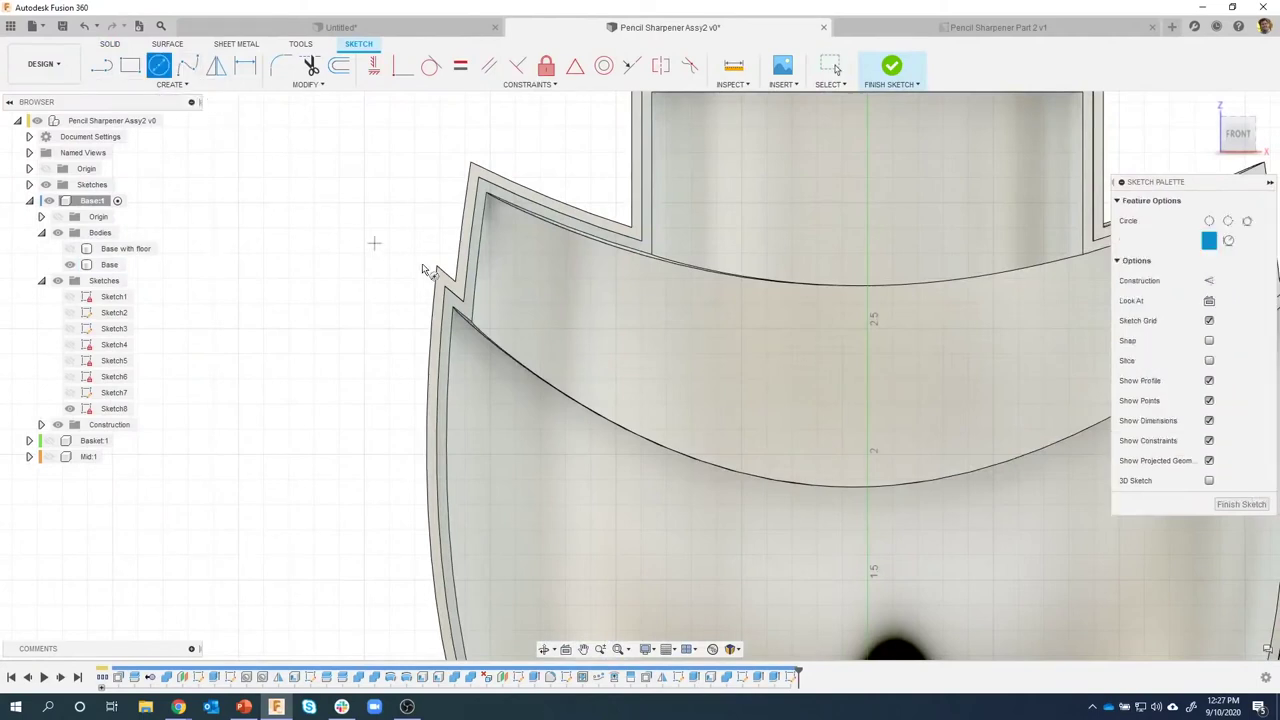
pyautogui.click(603, 341)
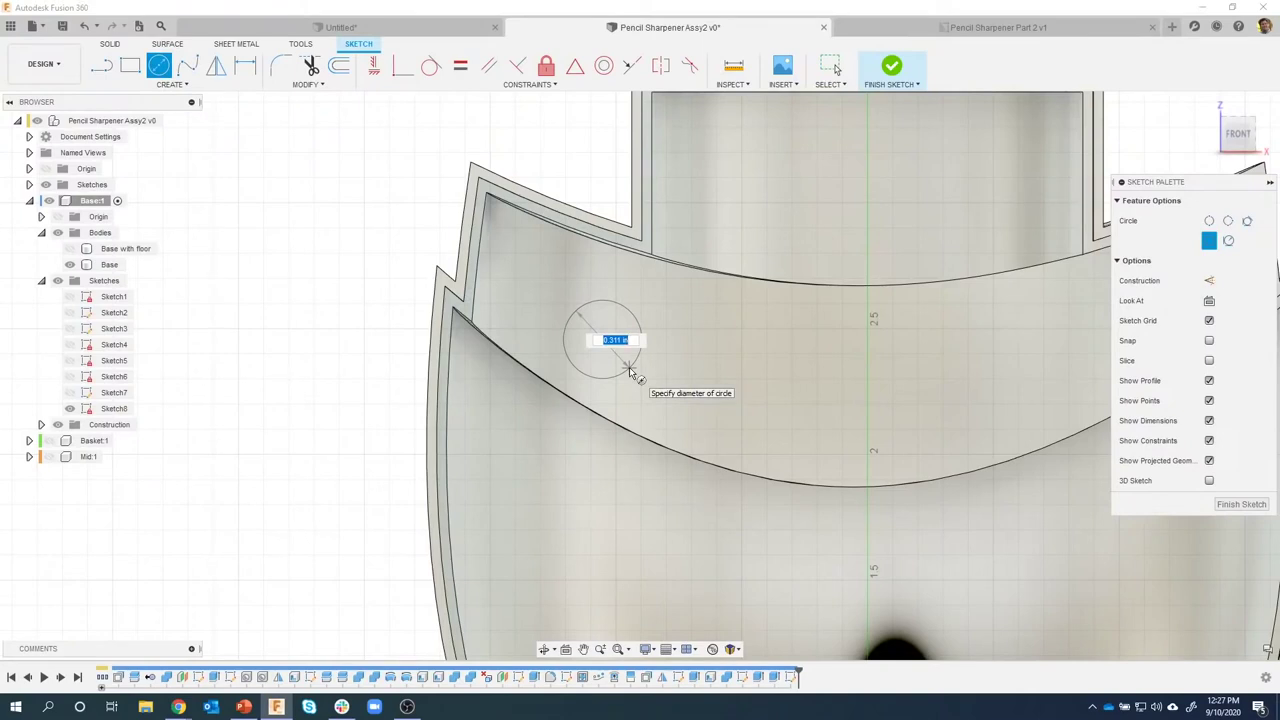
pyautogui.press('Return')
pyautogui.press('Escape')
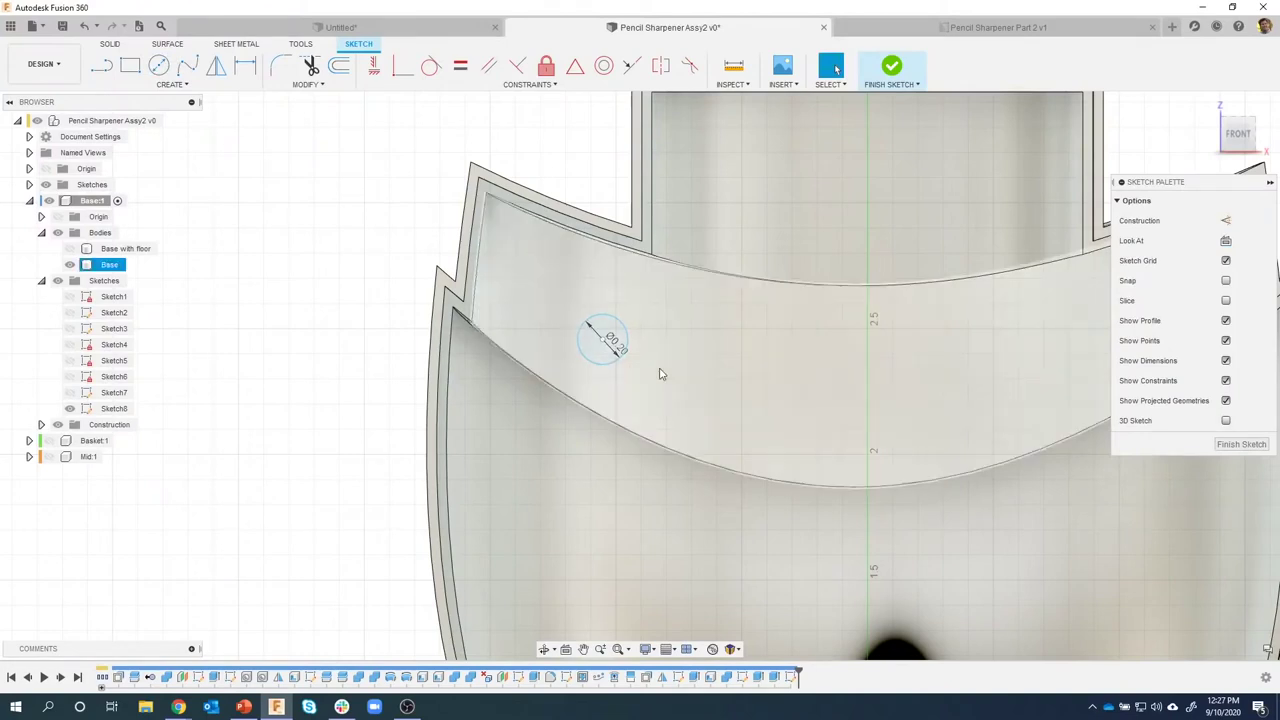
# Dimension the circle's centre at a vertical distance of 2.75 in from the sketch origin.
pyautogui.scroll(-2, 665, 363)
pyautogui.scroll(-5, 500, 243)
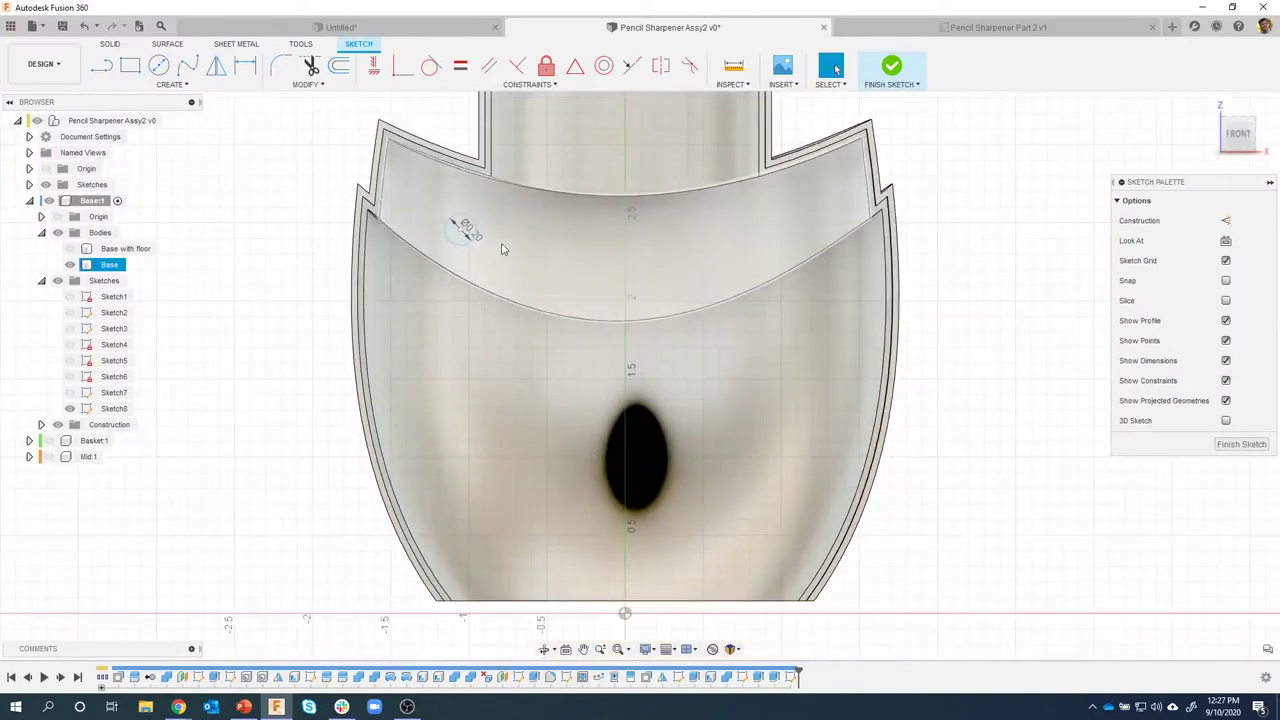
pyautogui.click(245, 65)
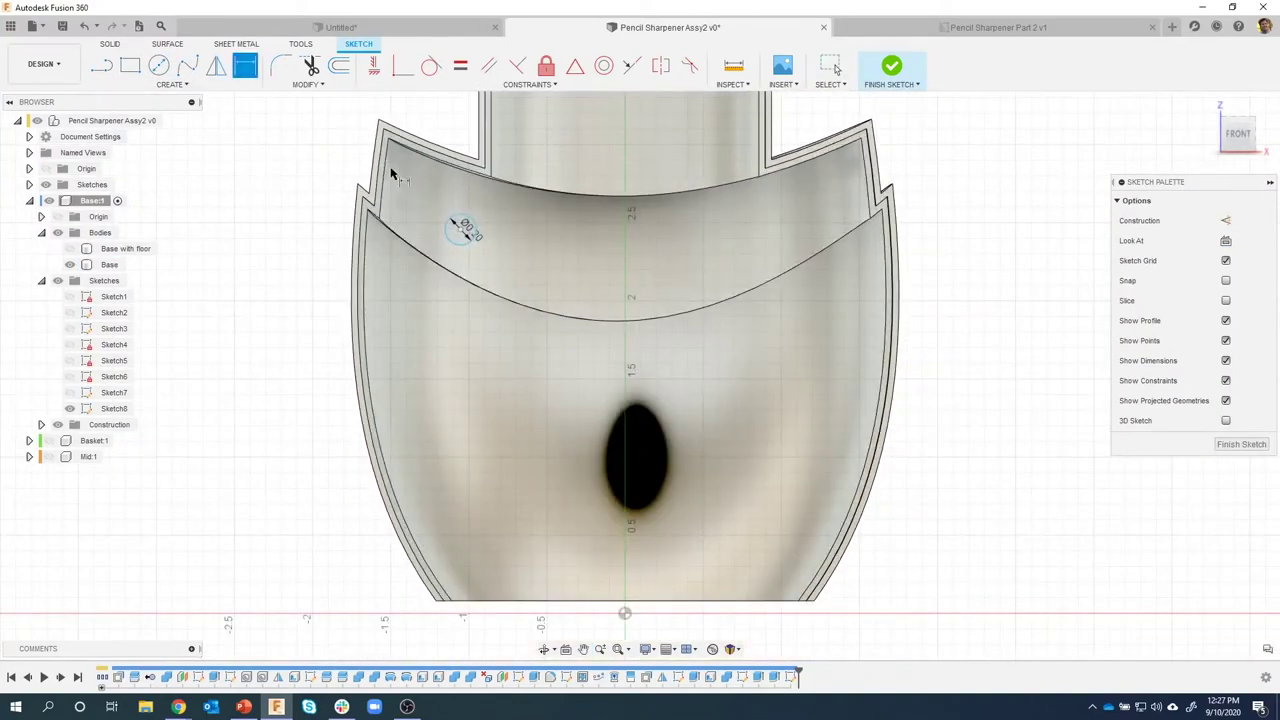
pyautogui.click(460, 230)
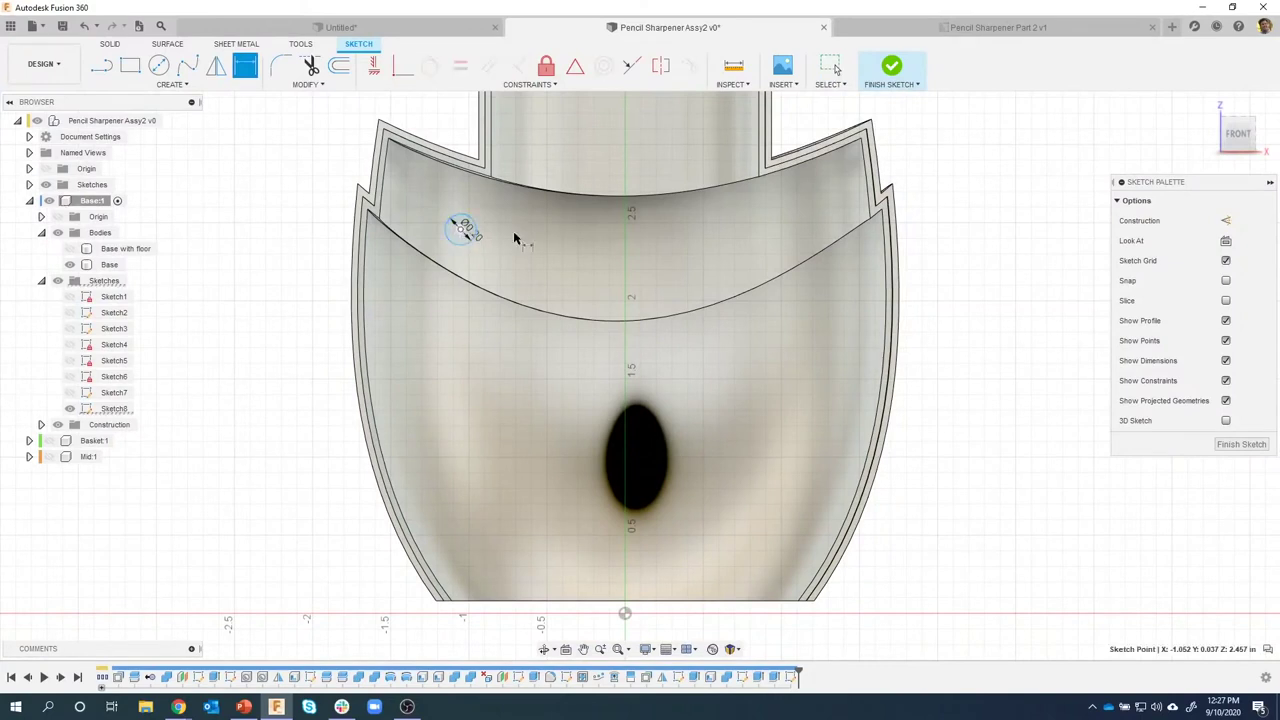
pyautogui.click(625, 613)
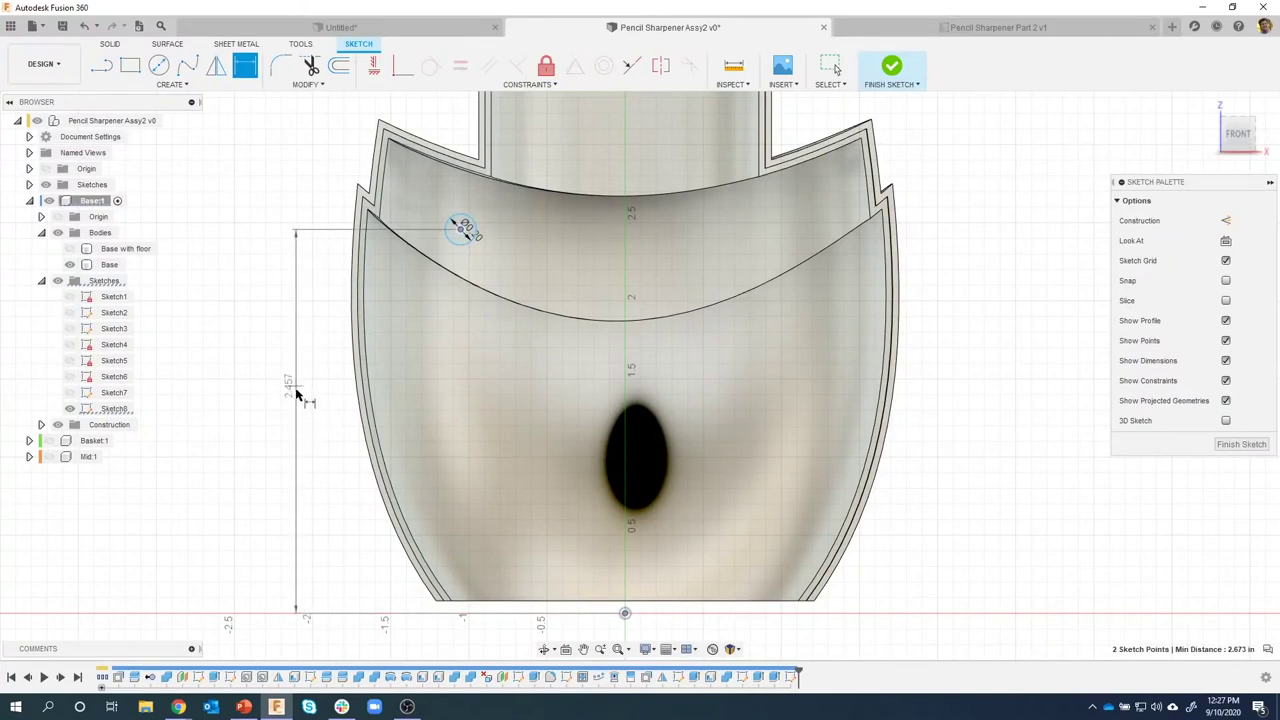
pyautogui.click(296, 395)
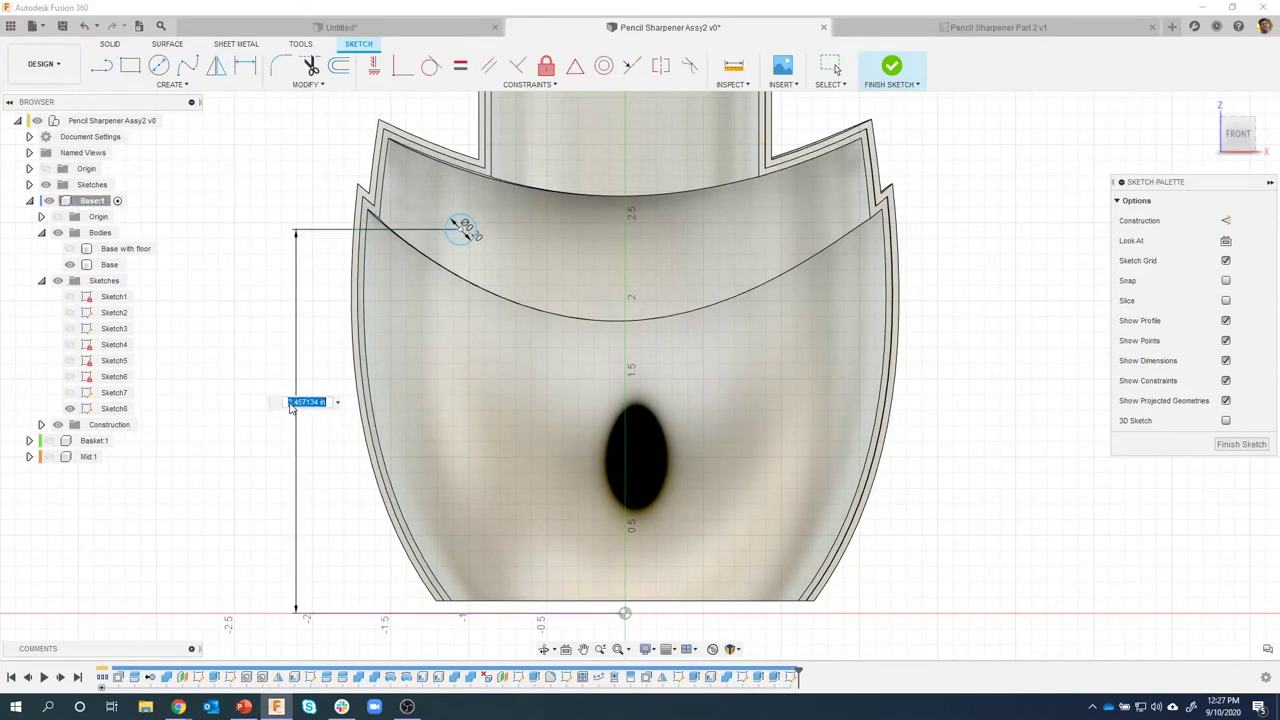
pyautogui.press('Return')
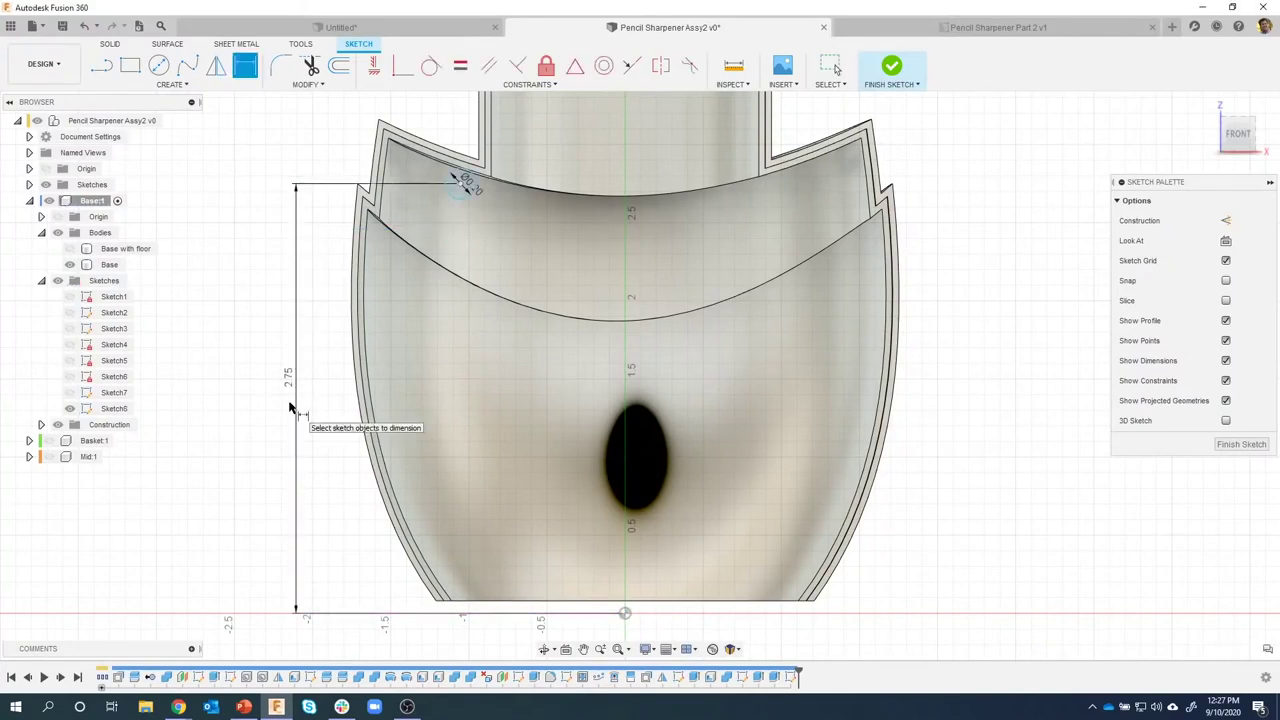
# Dimension the circle's centre at a horizontal distance of 1.35 in from the sketch origin.
pyautogui.click(461, 185)
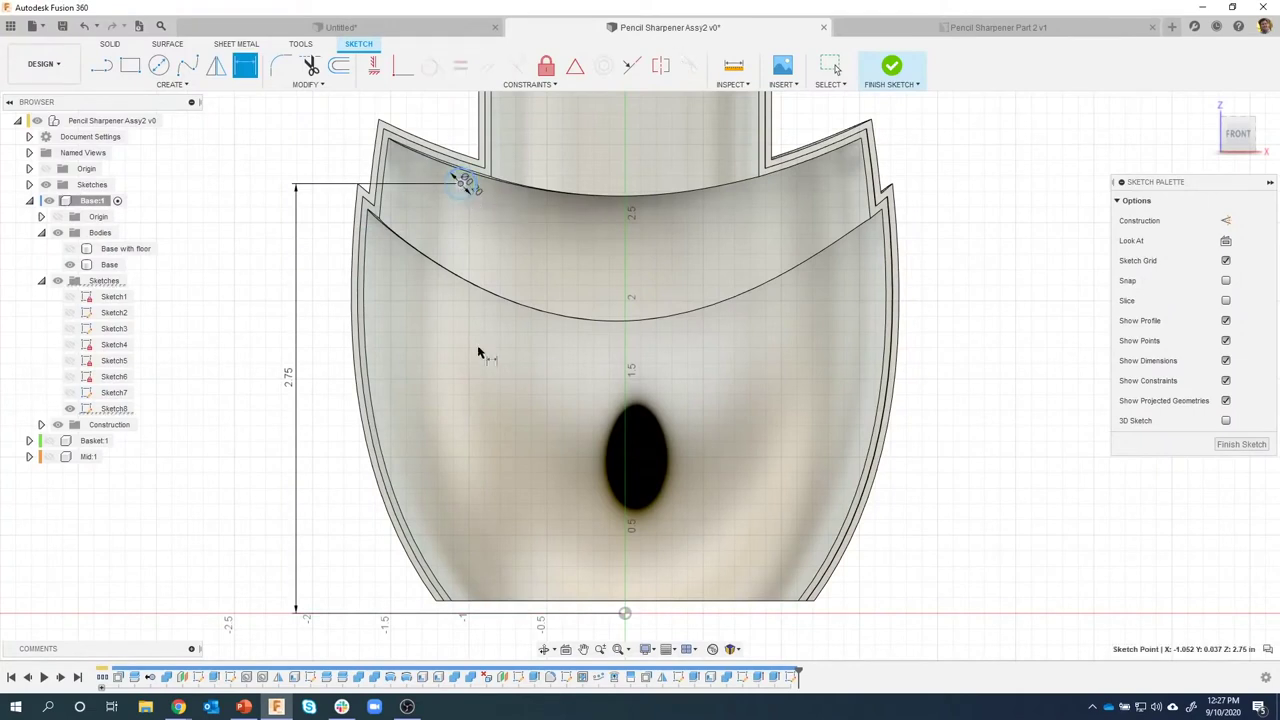
pyautogui.click(624, 614)
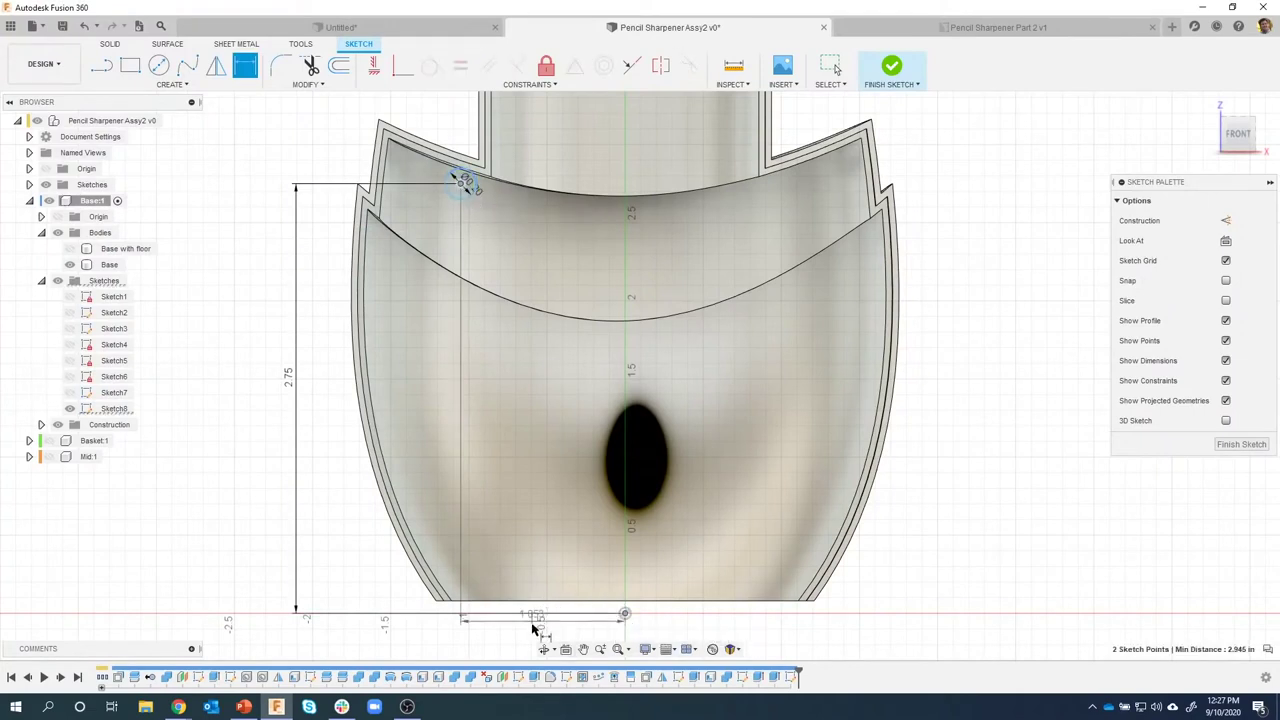
pyautogui.click(520, 630)
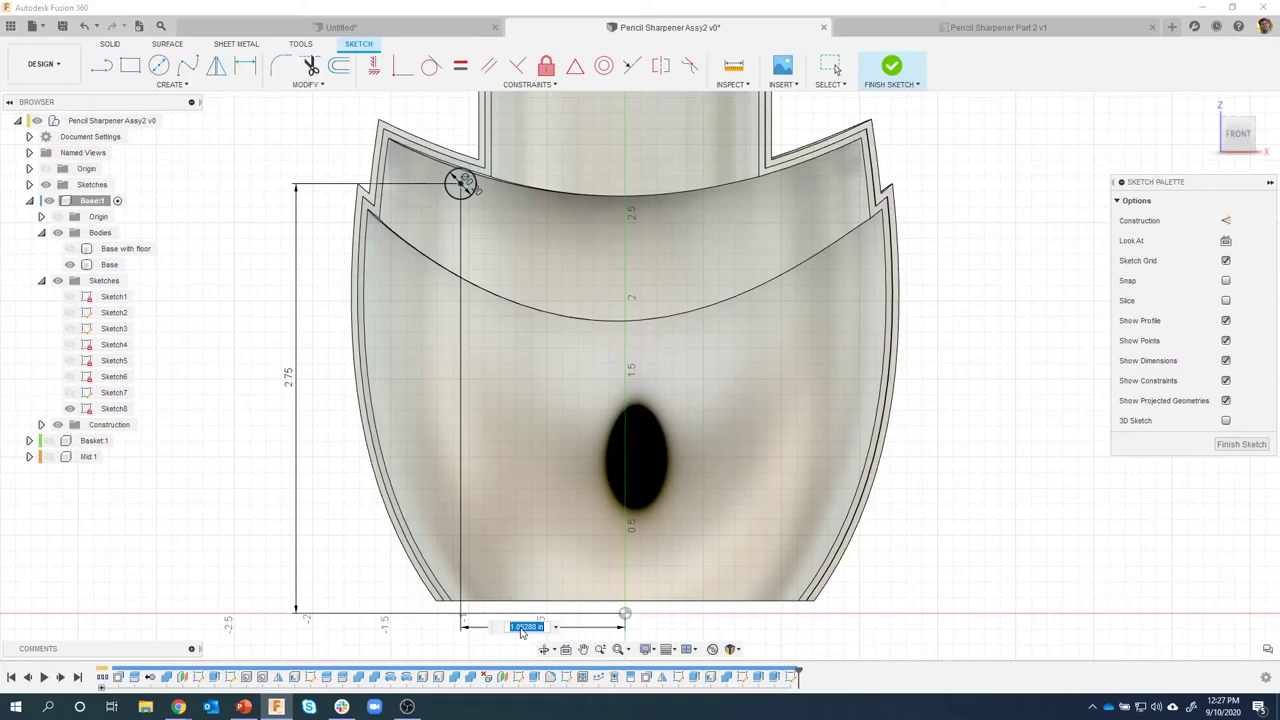
pyautogui.press('Return')
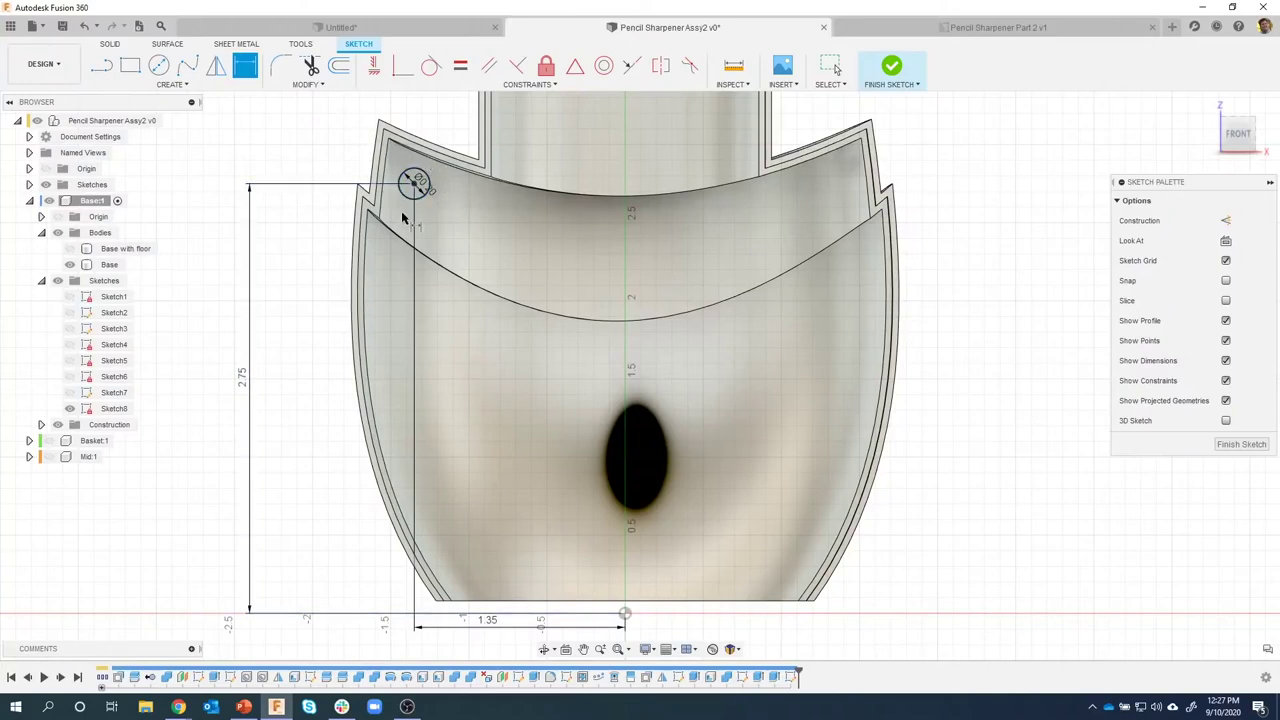
# Draw a concentric circle 0.10 in in diameter at the centre of the 0.20 in circle.
pyautogui.press('c')
pyautogui.scroll(3, 382, 160)
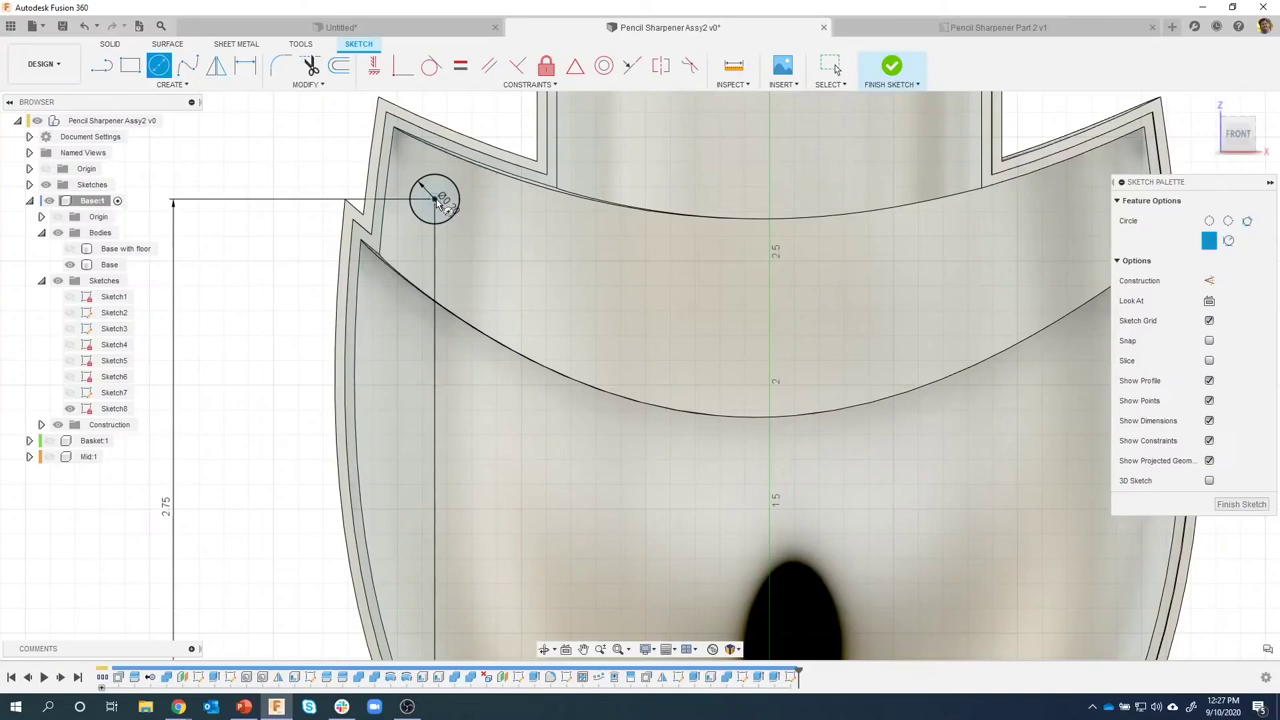
pyautogui.click(434, 199)
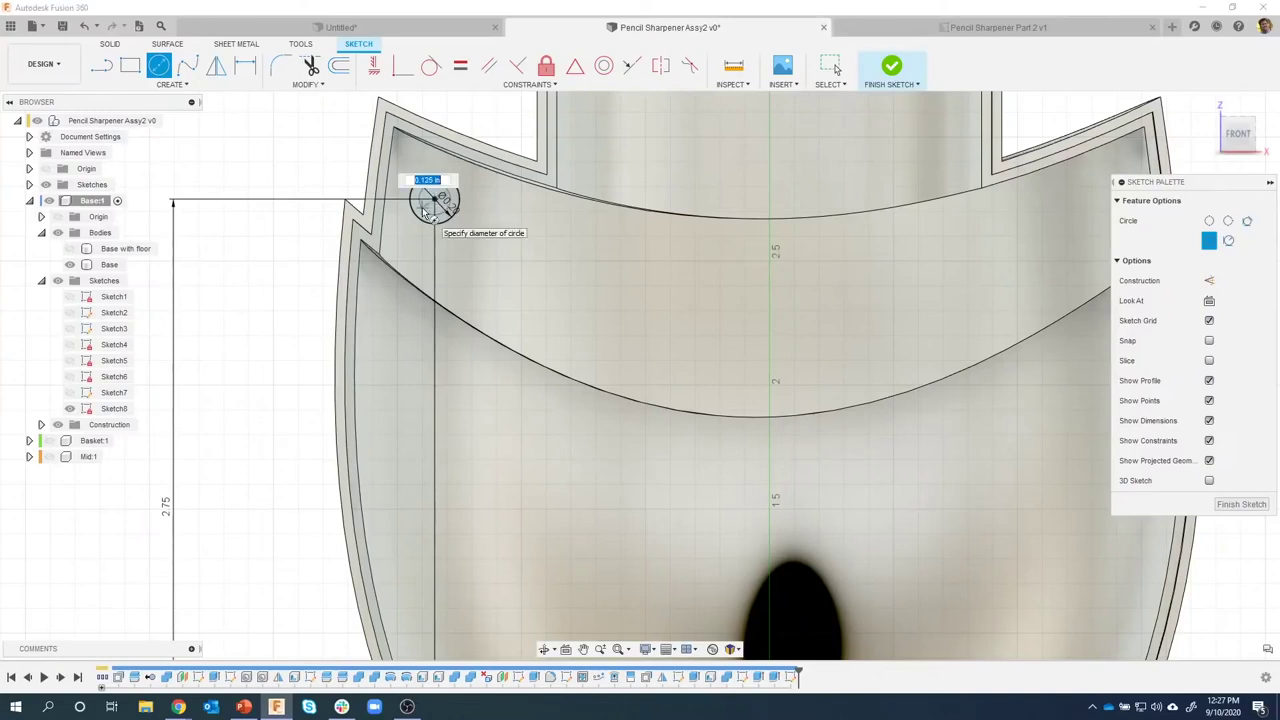
pyautogui.click(424, 213)
pyautogui.press('Escape')
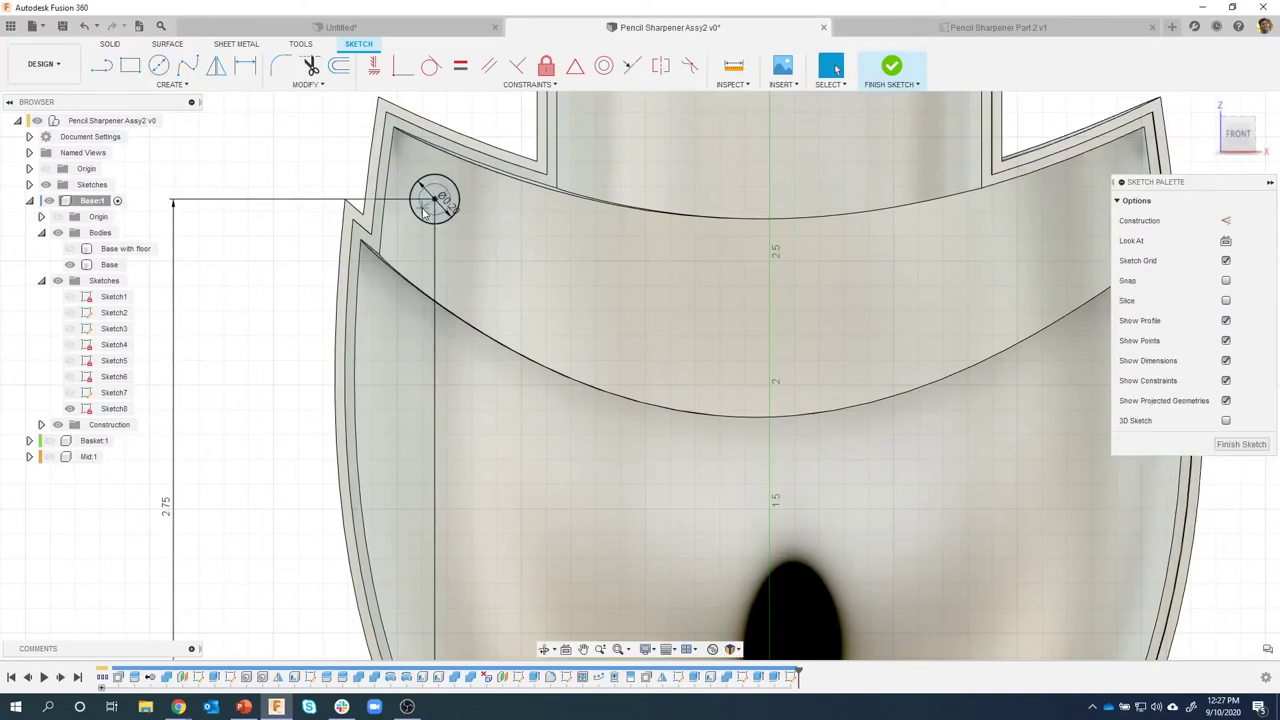
# Reposition both diameter dimensions so their labels sit outside the two concentric circles.
pyautogui.scroll(2, 448, 212)
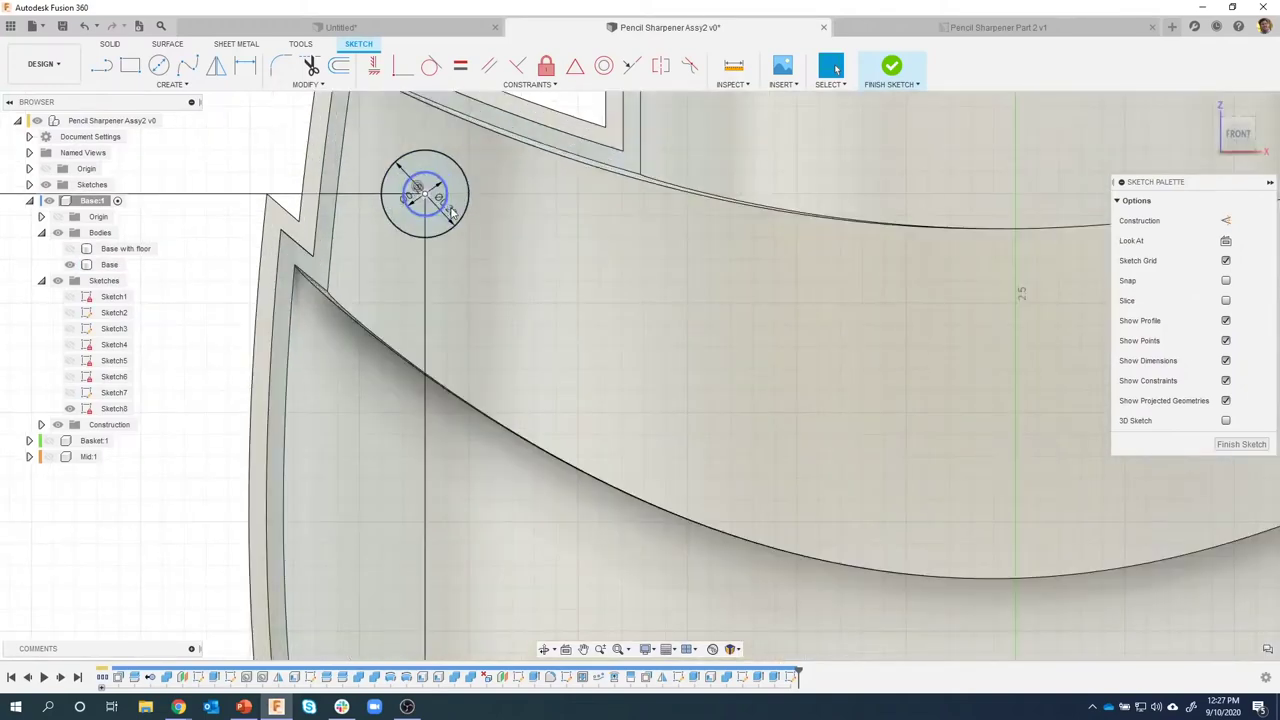
pyautogui.moveTo(493, 218); pyautogui.dragTo(527, 242)
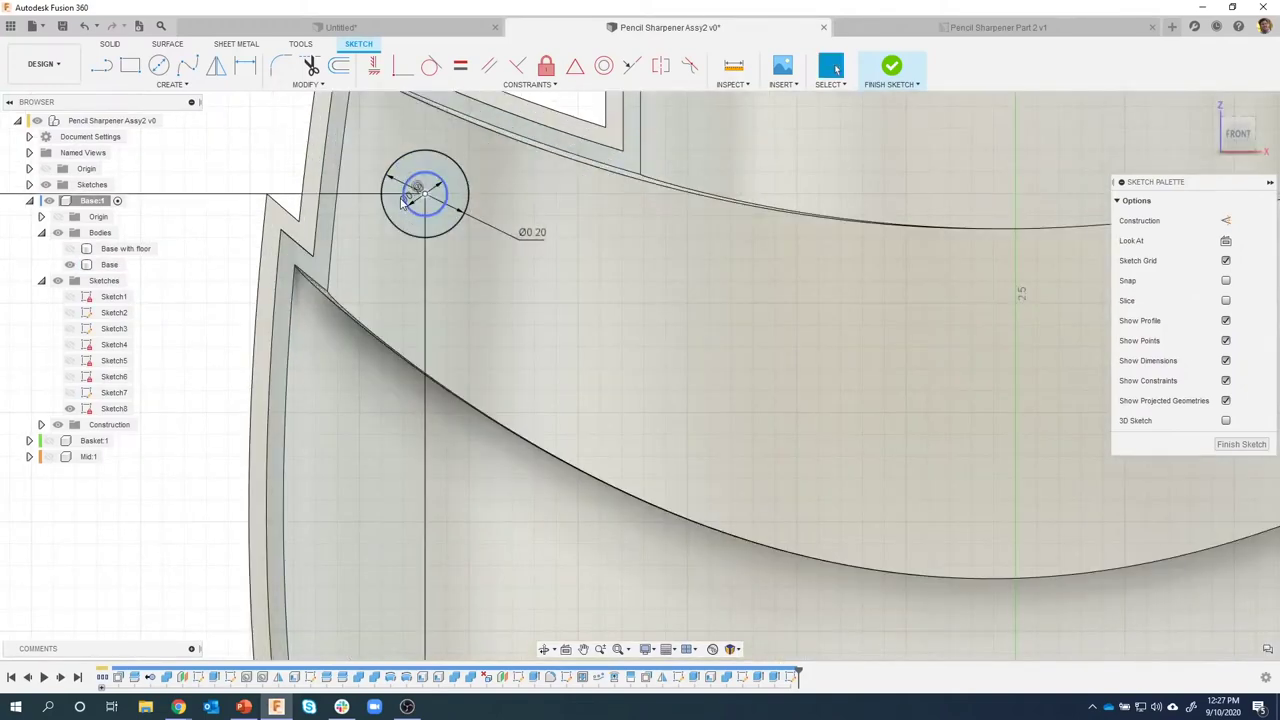
pyautogui.click(404, 202)
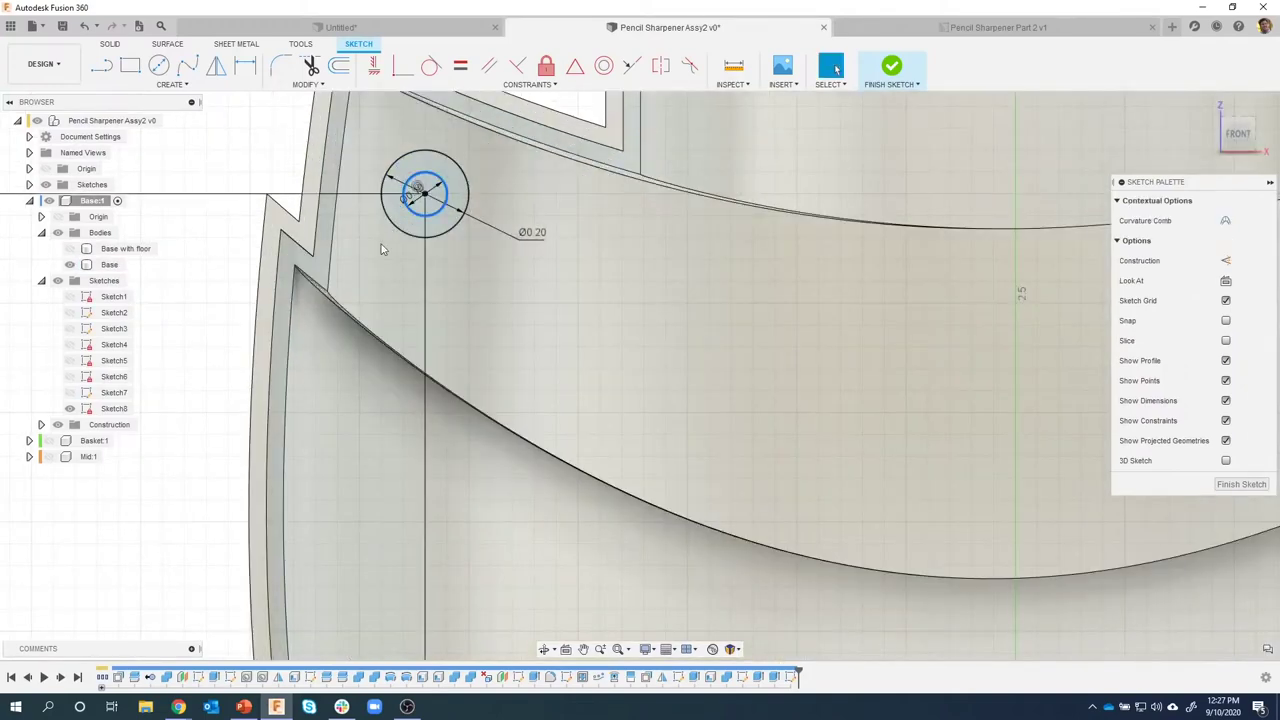
pyautogui.press('d')
pyautogui.click(413, 195)
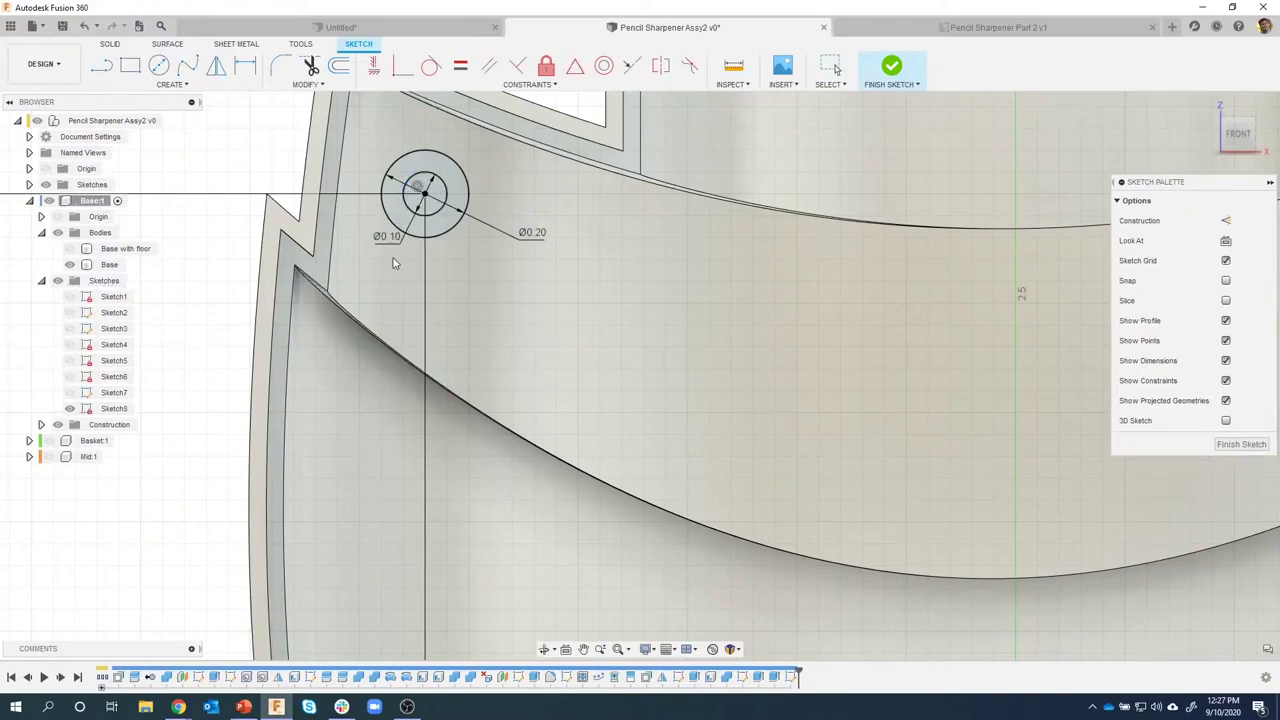
pyautogui.press('Escape')
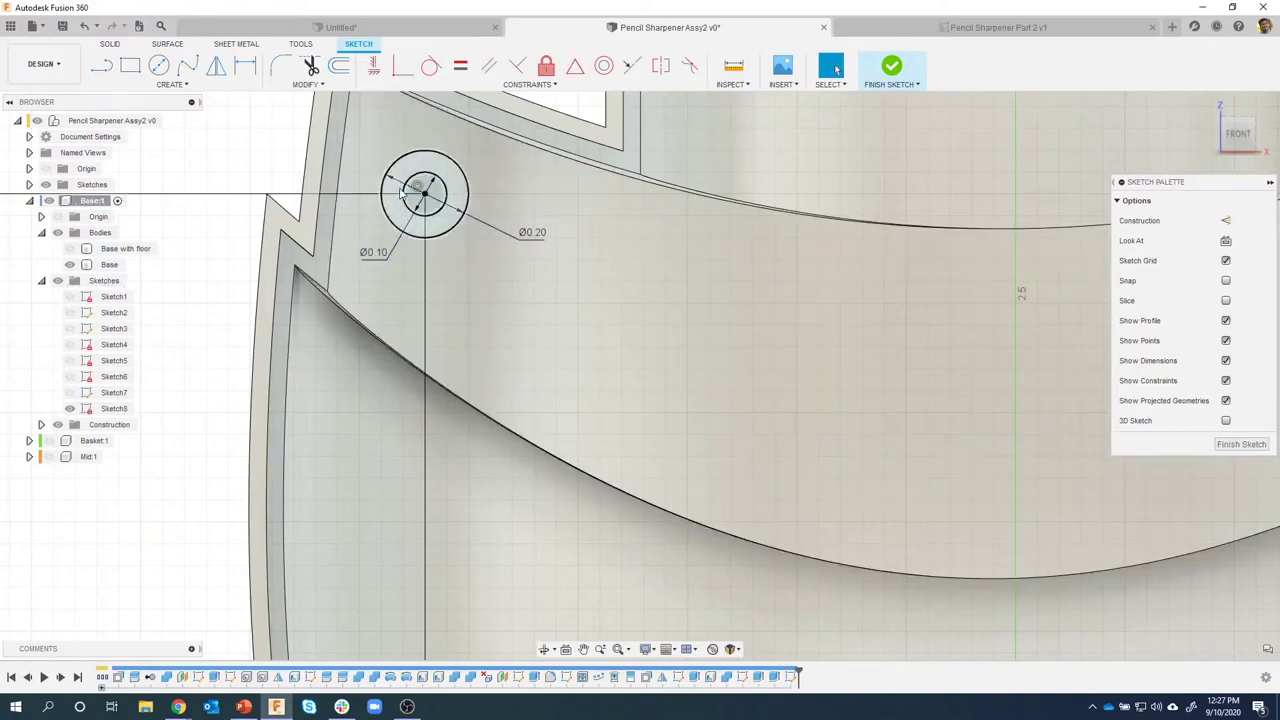
# Move the 2.75 in vertical dimension to the inner side of the circles, away from the outer wall.
pyautogui.scroll(-5, 190, 270)
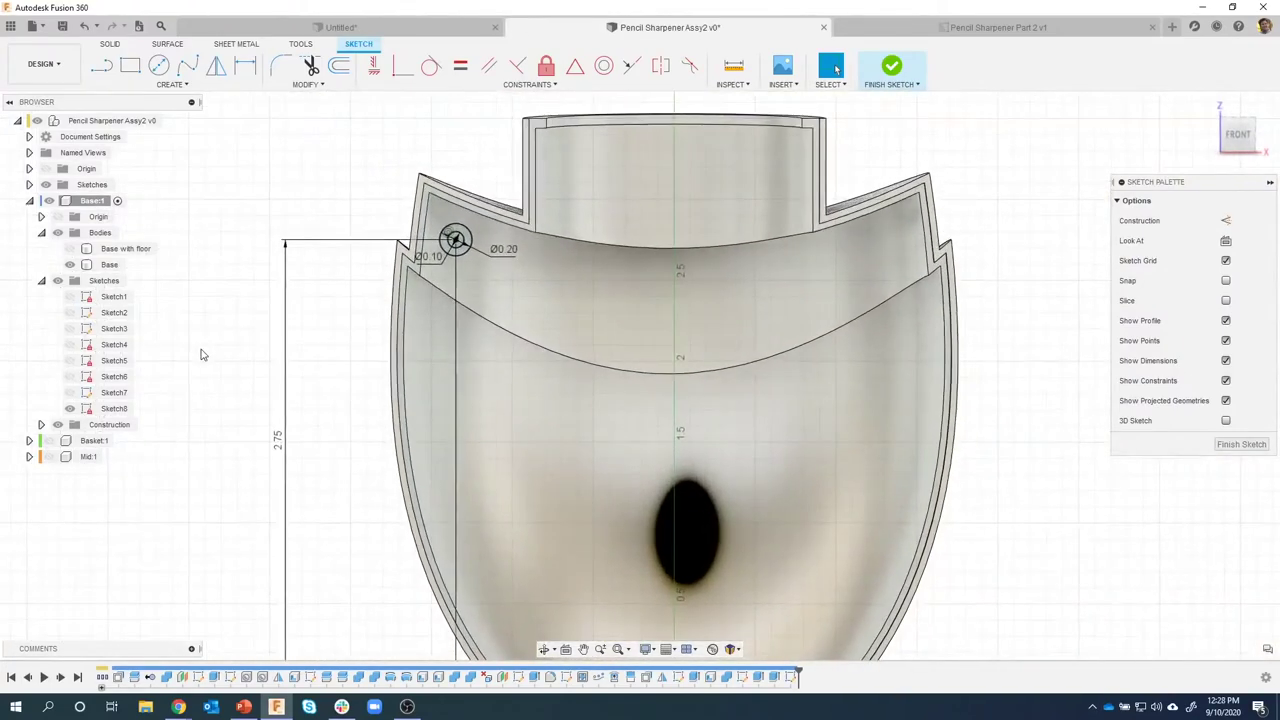
pyautogui.scroll(5, 357, 323)
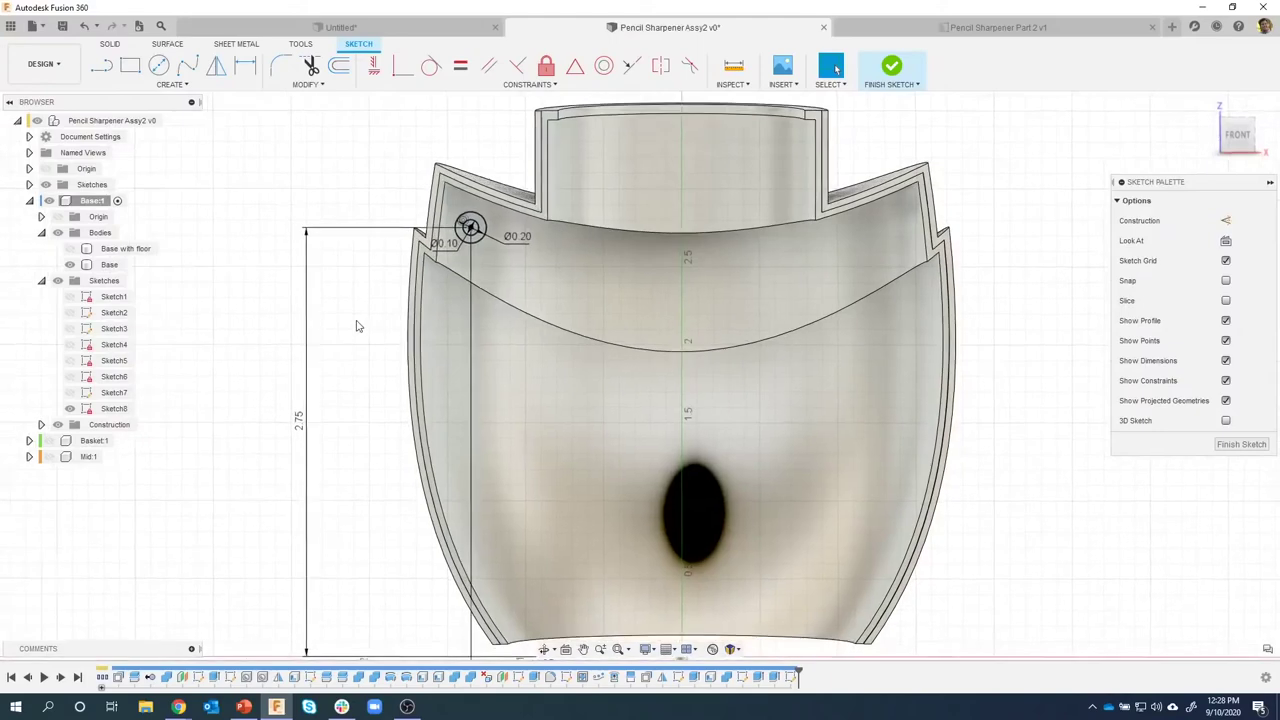
pyautogui.scroll(3, 457, 219)
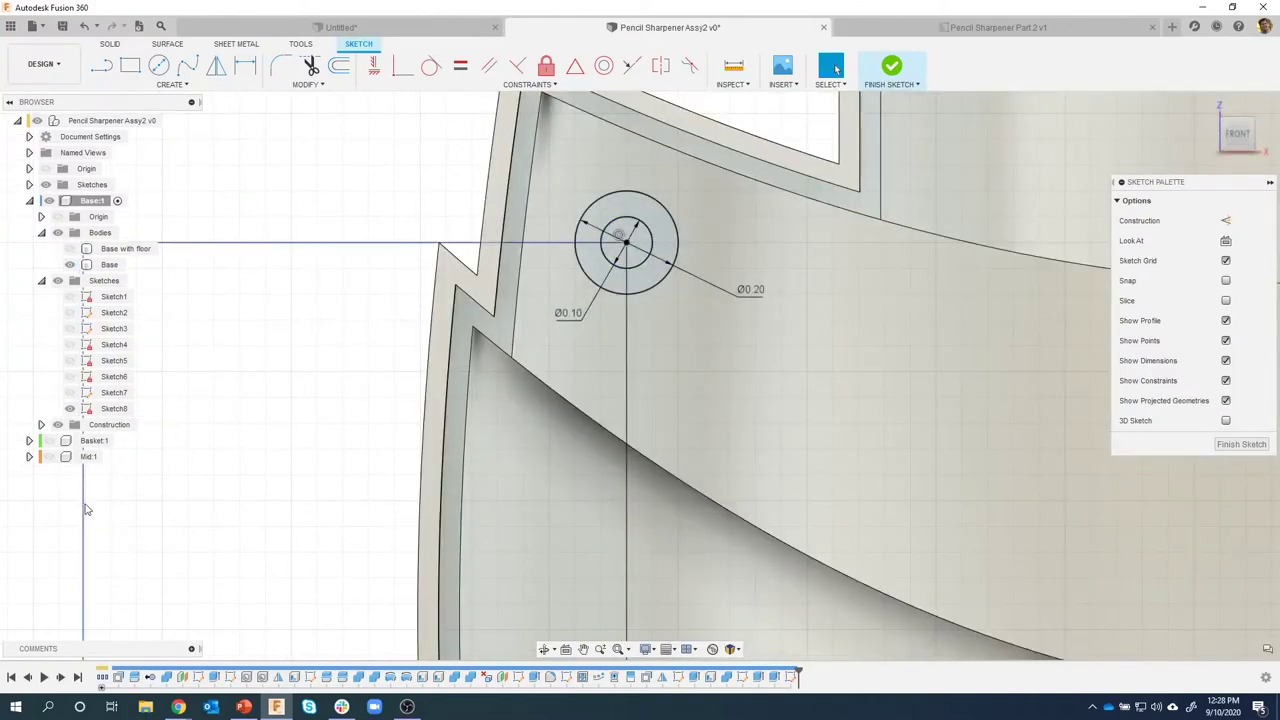
pyautogui.click(864, 425)
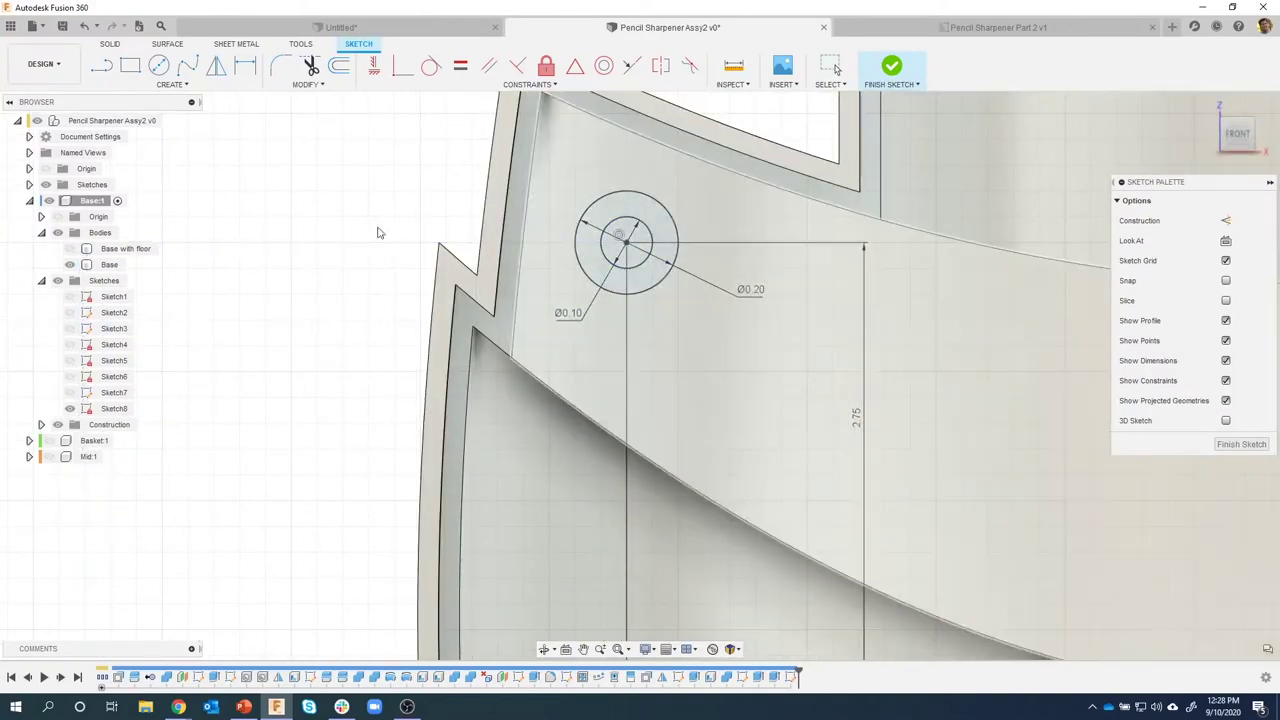
# Draw a horizontal line about 0.06 in long from the outer circle toward the side wall and align its endpoint horizontally with the circles' centre.
pyautogui.click(101, 65)
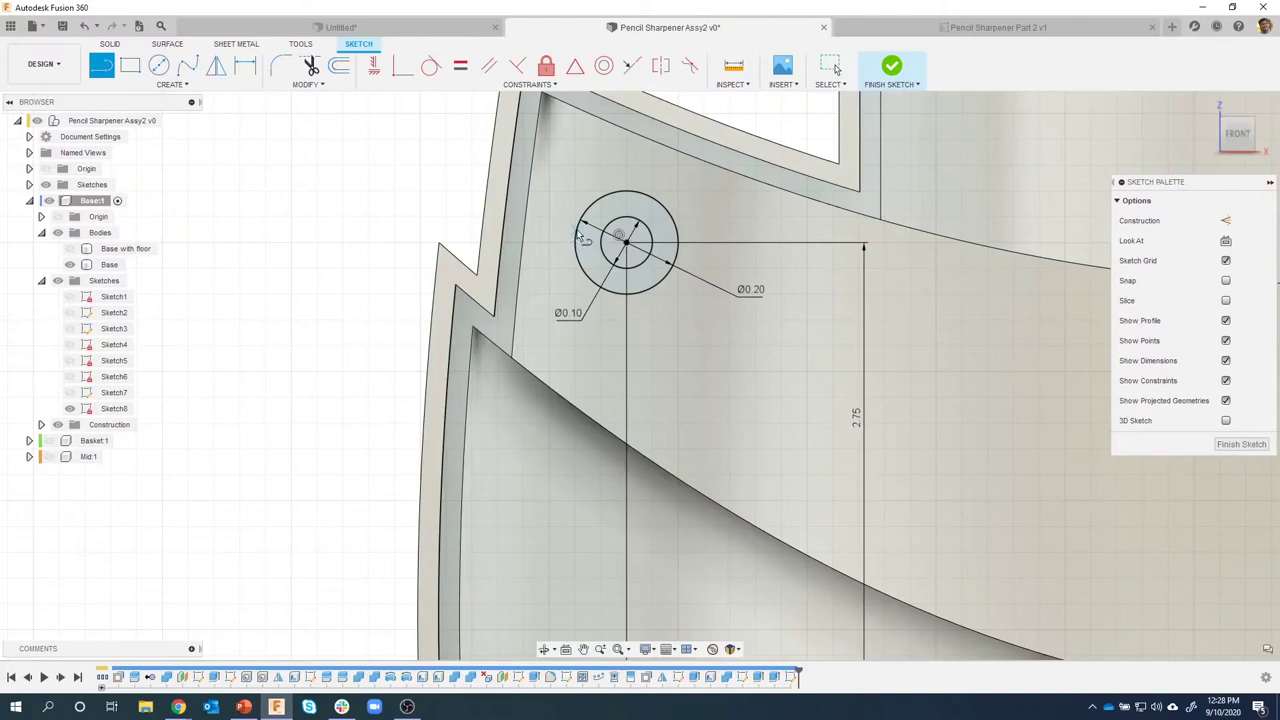
pyautogui.click(576, 232)
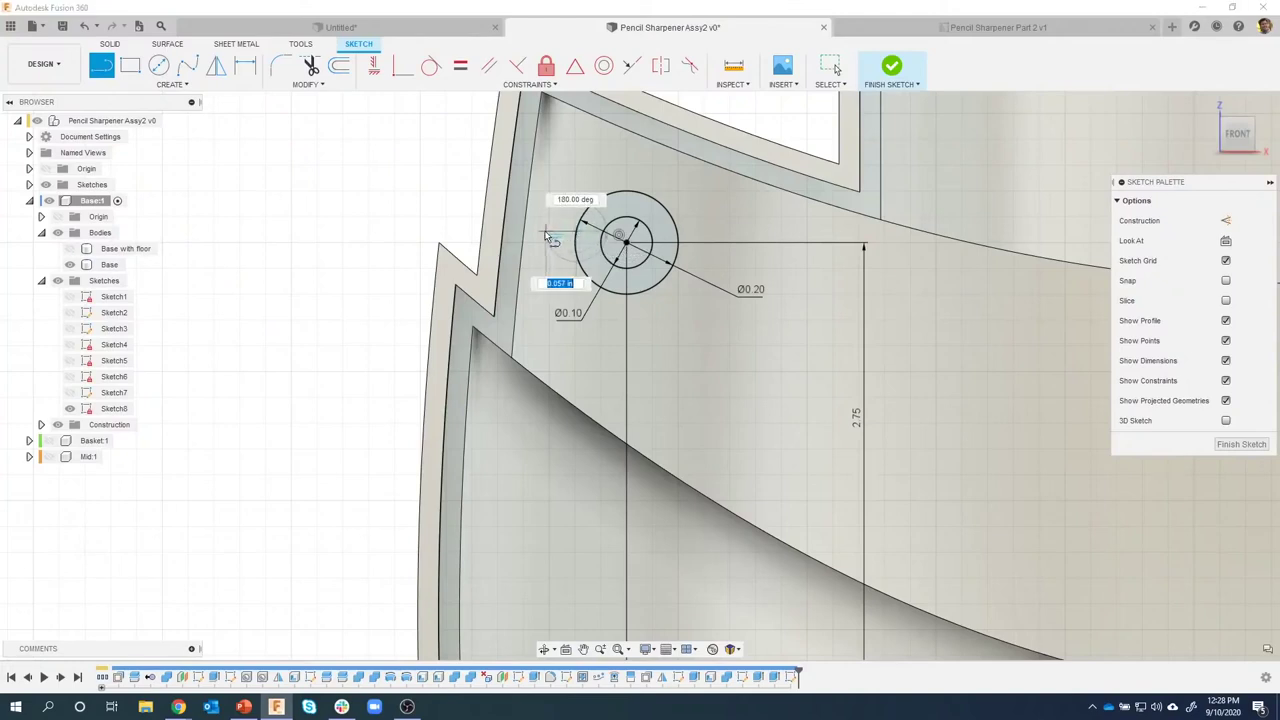
pyautogui.click(542, 231)
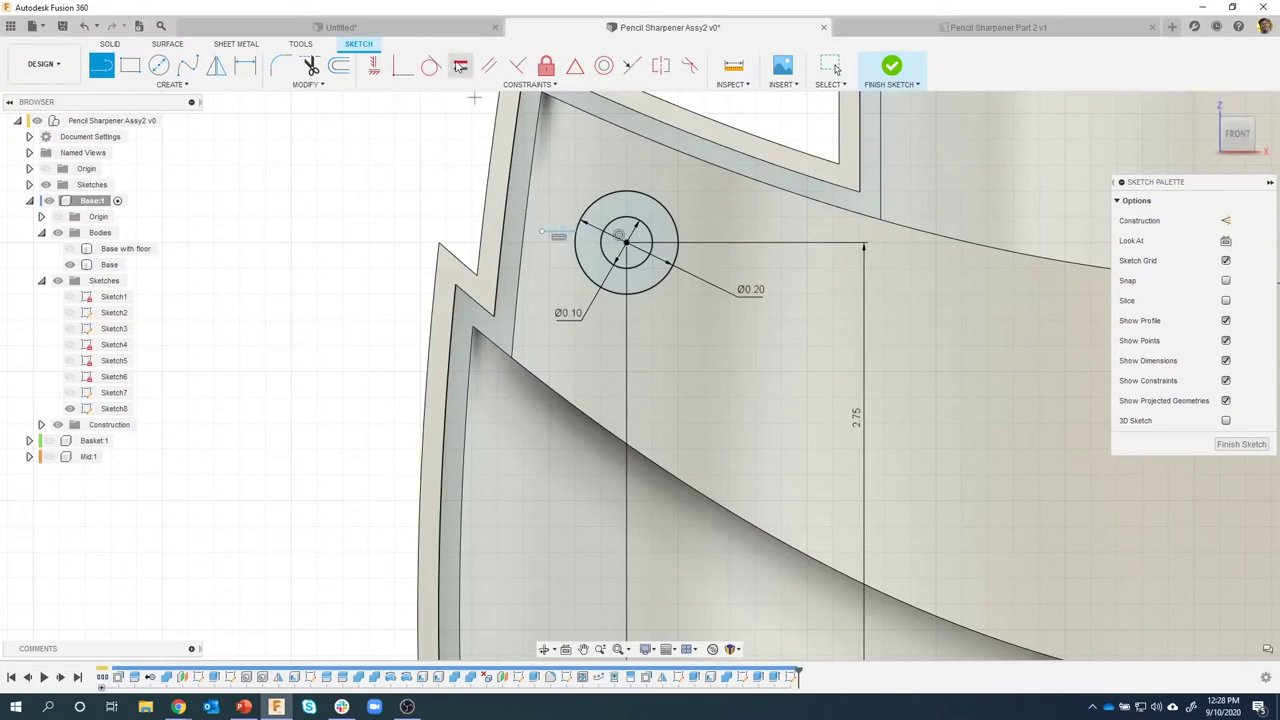
pyautogui.click(376, 67)
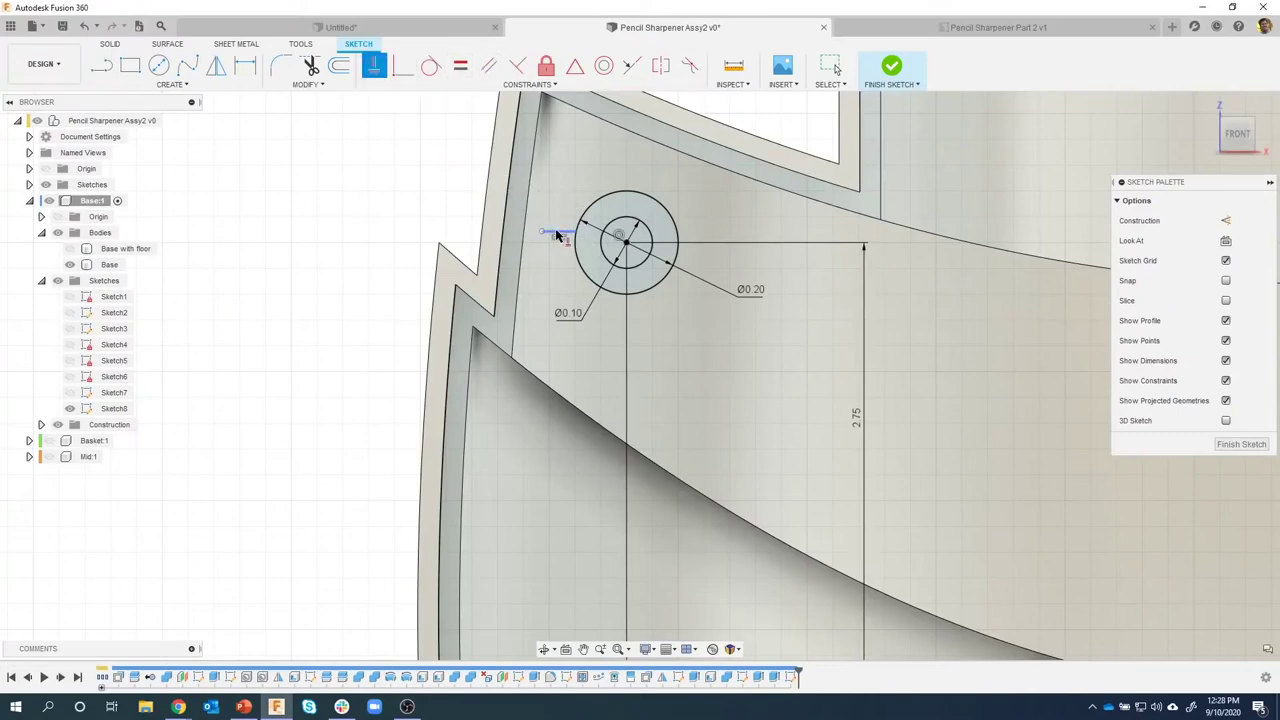
pyautogui.click(626, 243)
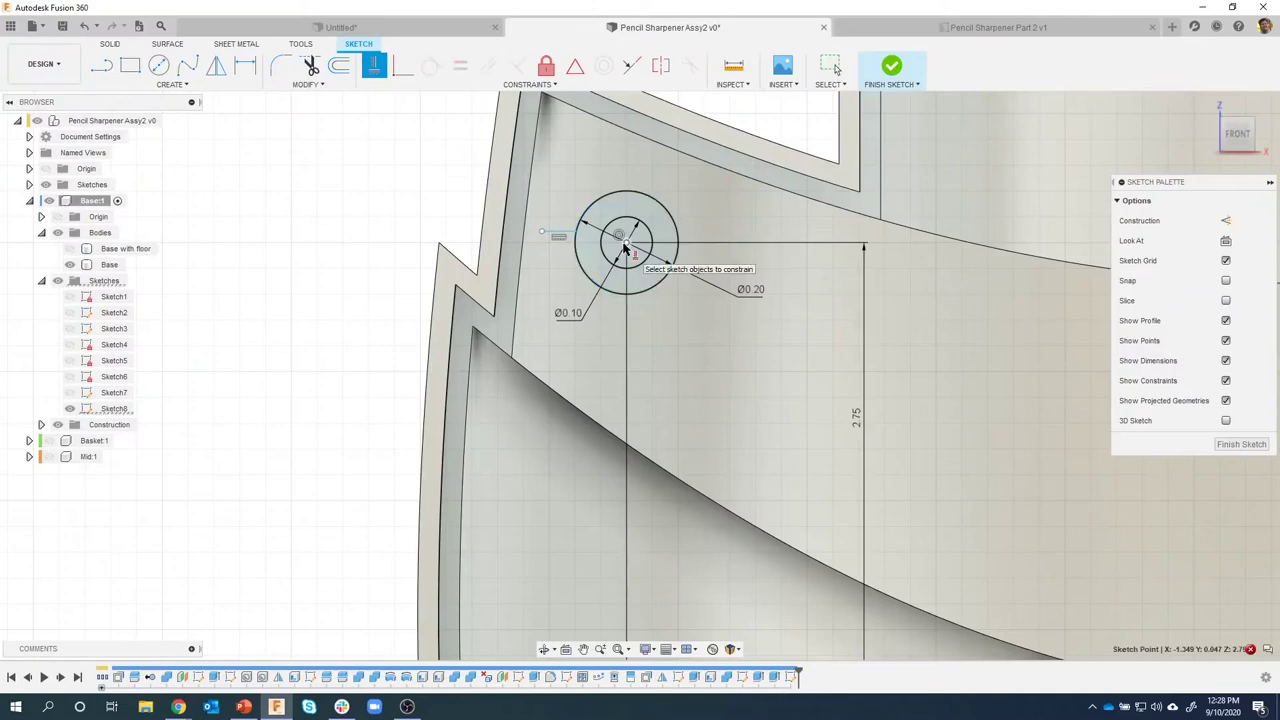
pyautogui.click(572, 238)
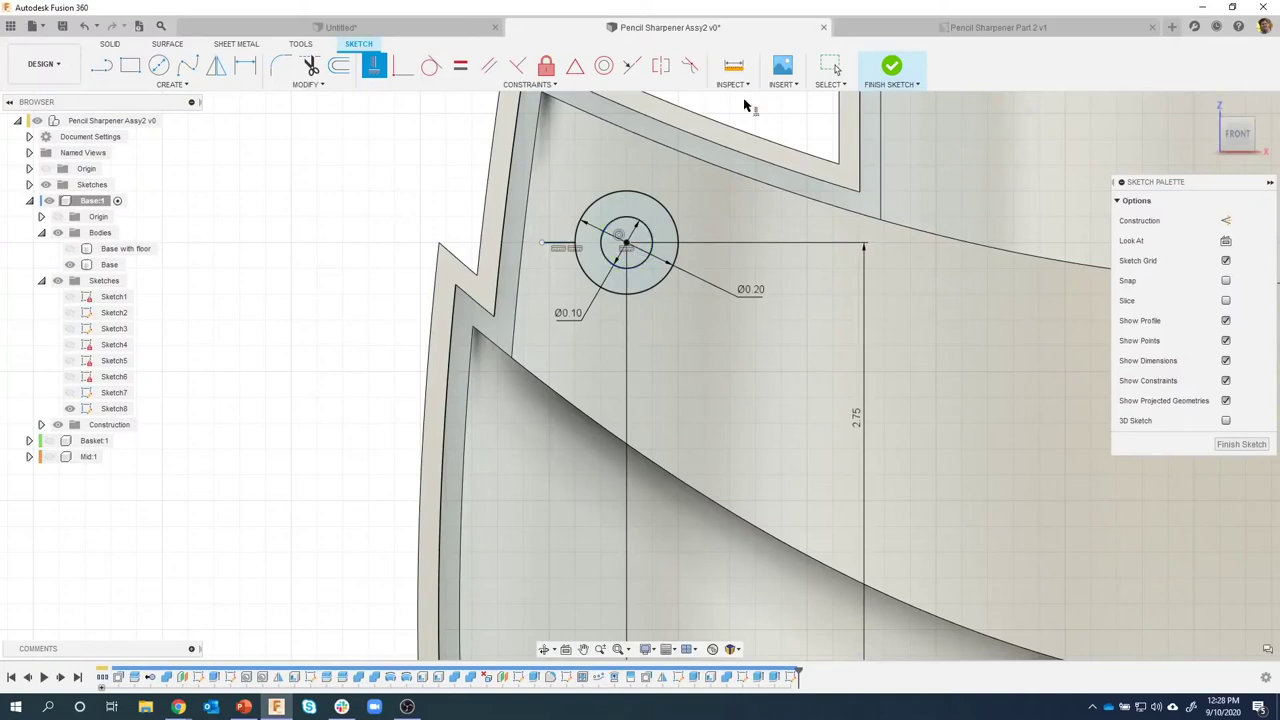
# Finish the sketch and begin extruding the ring profile between the two circles about 0.18 in into the Base.
pyautogui.click(890, 70)
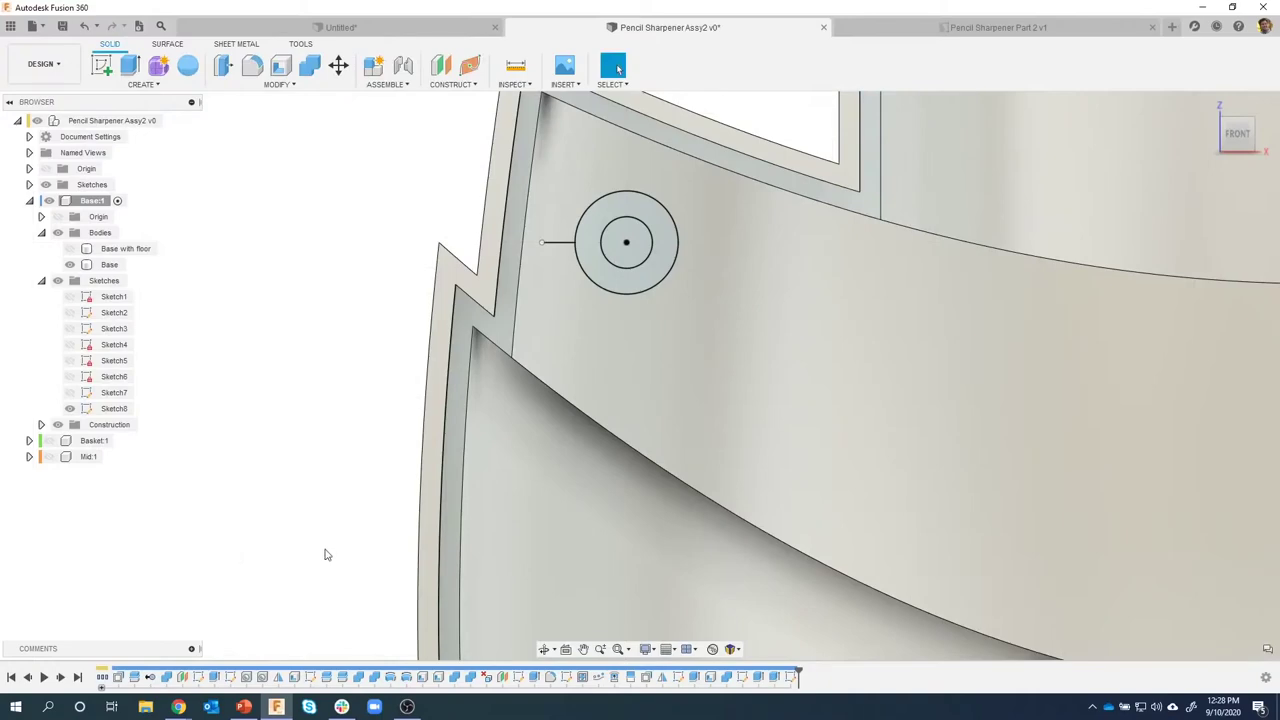
pyautogui.moveTo(325, 554)
pyautogui.keyDown('shift'); pyautogui.mouseDown(button='middle')
pyautogui.moveTo(503, 290)
pyautogui.moveTo(554, 246)
pyautogui.mouseUp(button='middle'); pyautogui.keyUp('shift')
pyautogui.click(555, 246)
pyautogui.rightClick(555, 246)
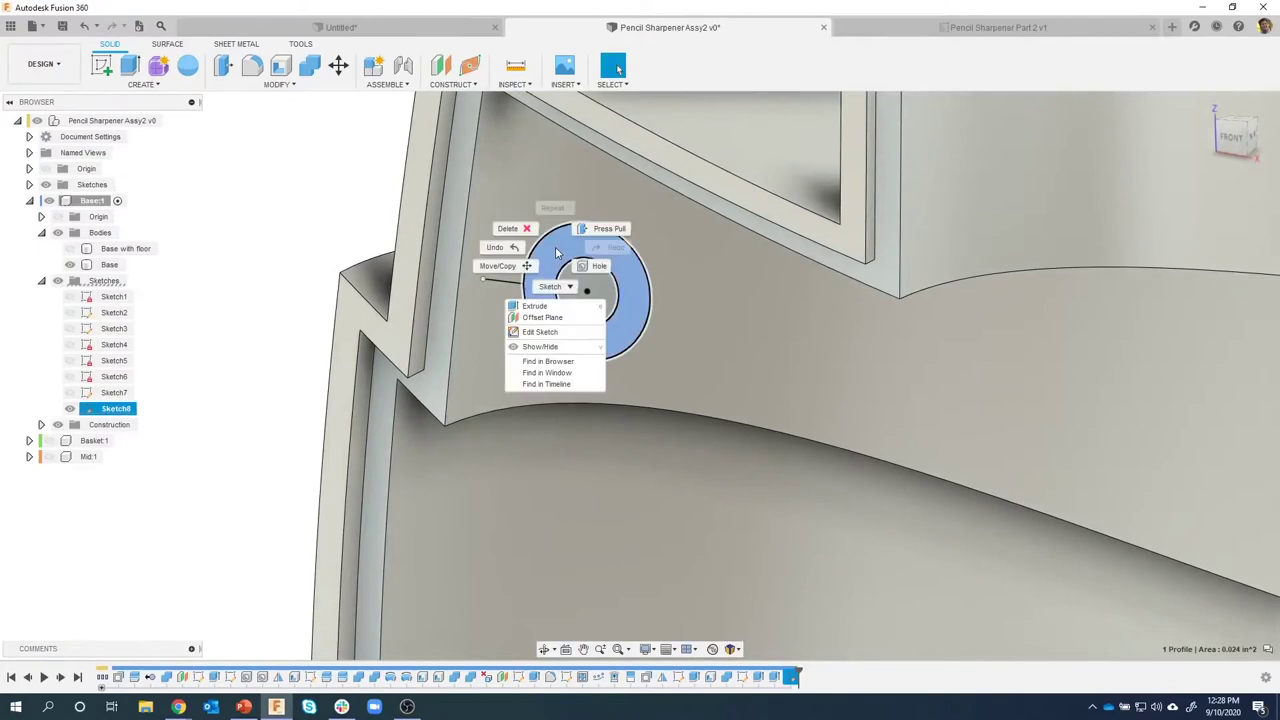
pyautogui.click(535, 305)
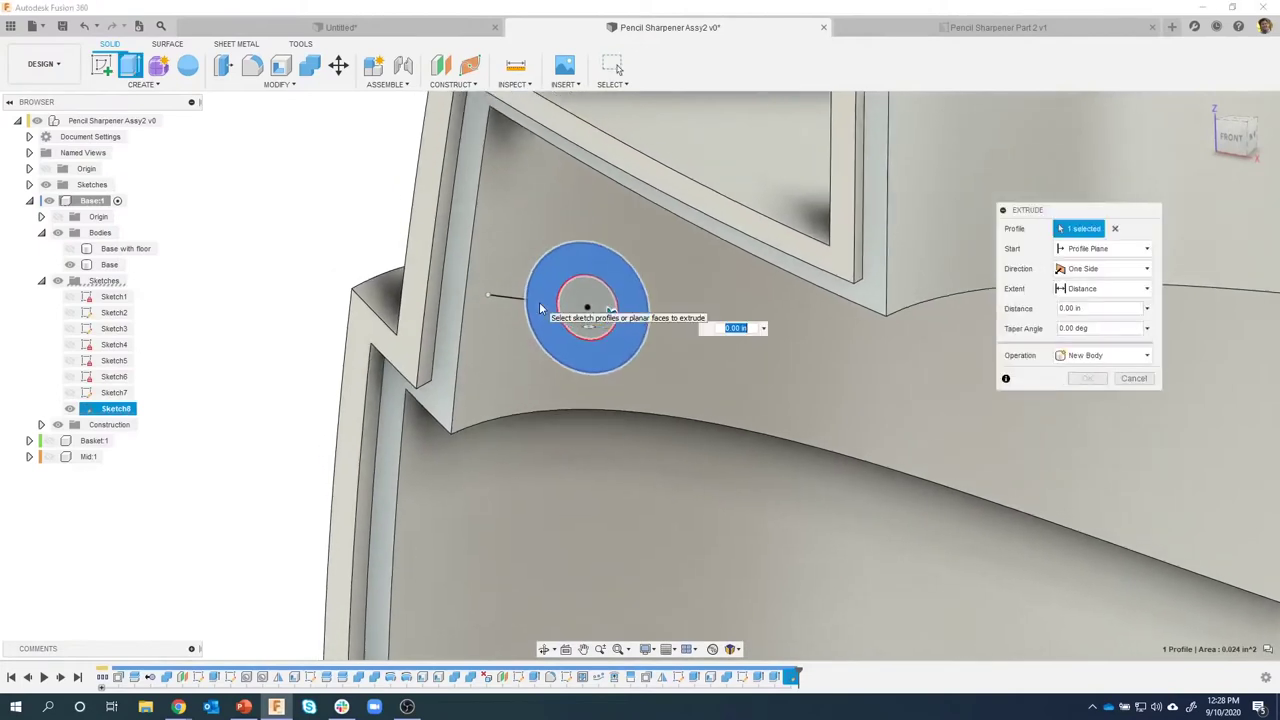
pyautogui.moveTo(585, 330); pyautogui.dragTo(636, 495)
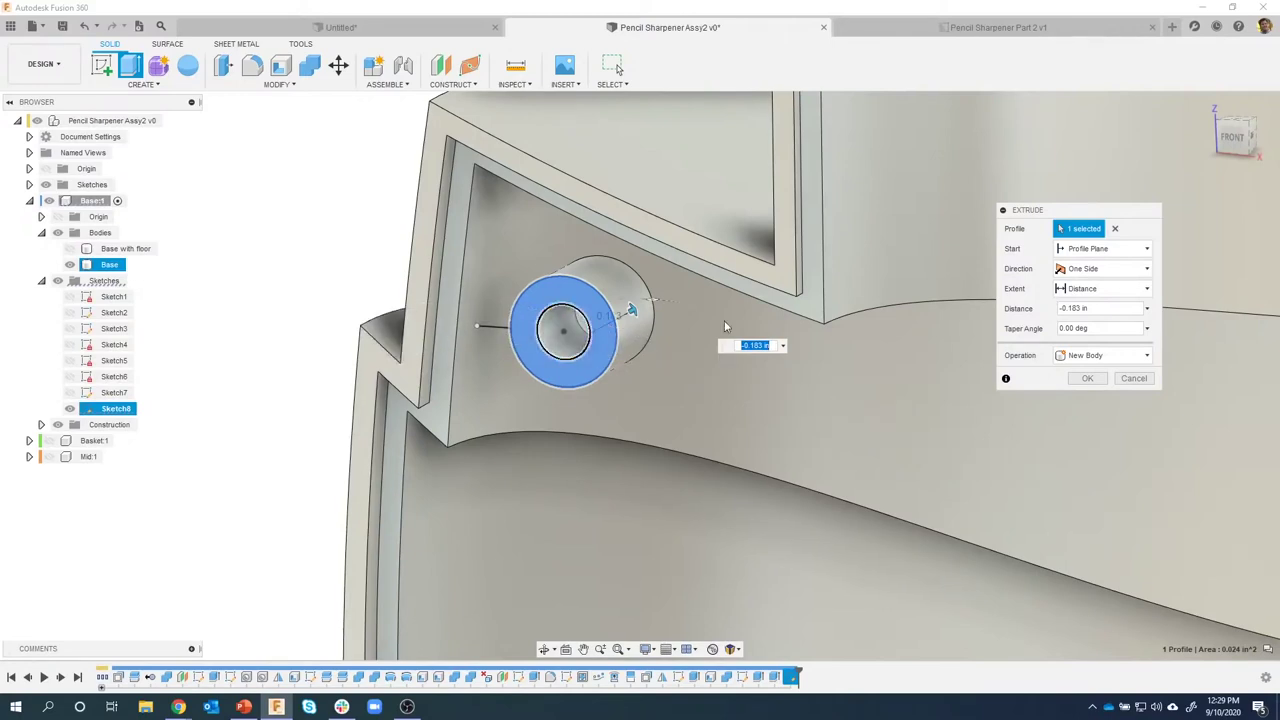
pyautogui.keyDown('shift'); pyautogui.moveTo(724, 320); pyautogui.dragTo(640, 324, button='middle'); pyautogui.keyUp('shift')
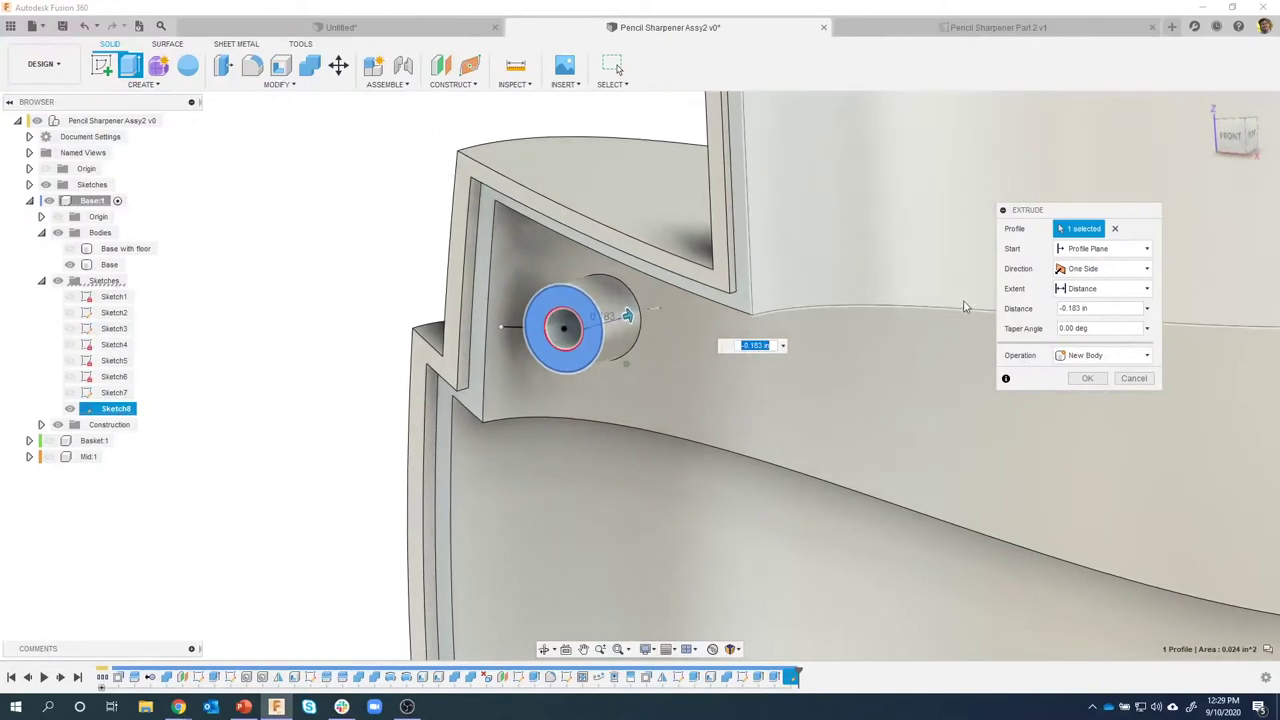
# Try extending the ring extrusion To Object, using the Base's inner wall face as the termination.
pyautogui.click(1119, 292)
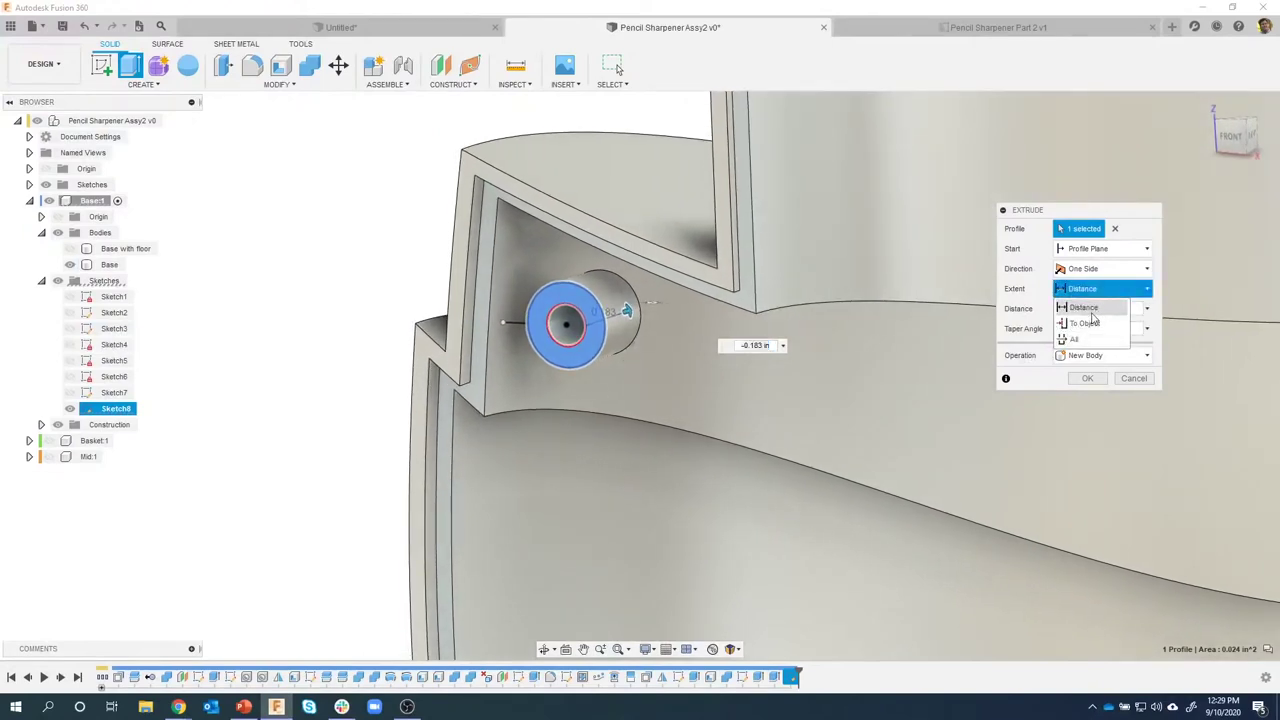
pyautogui.click(1087, 327)
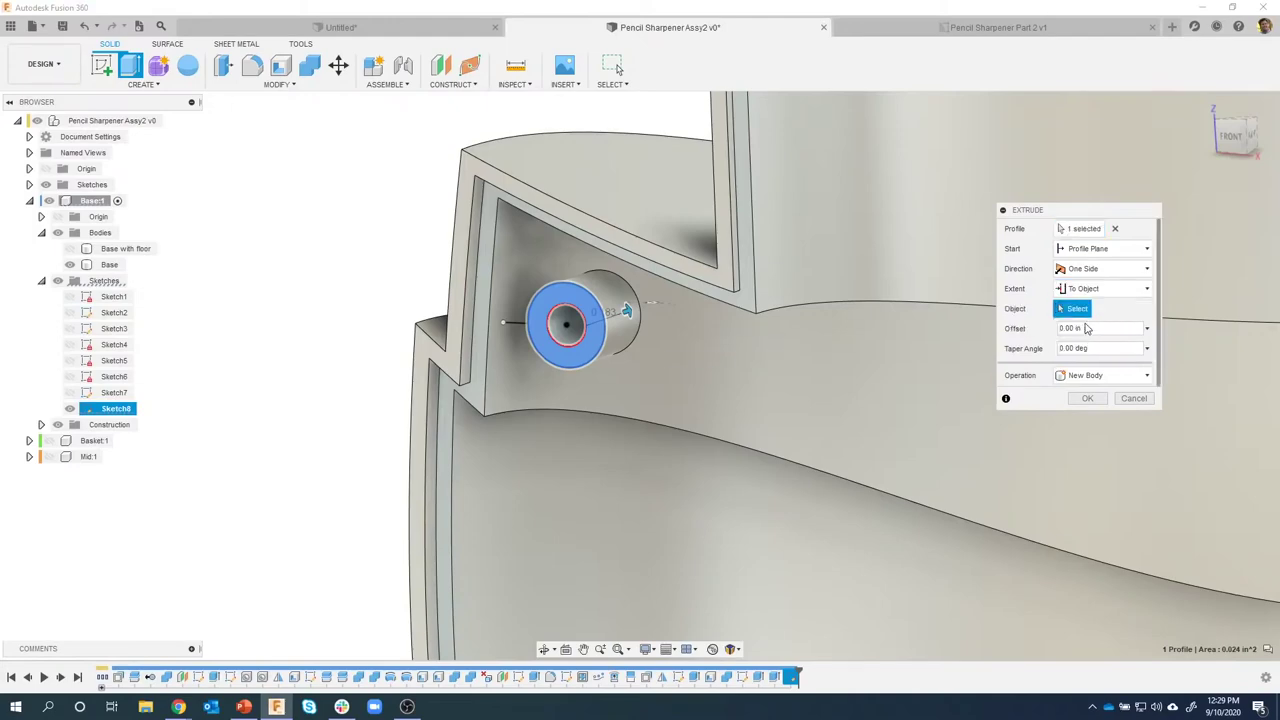
pyautogui.moveTo(749, 382); pyautogui.dragTo(268, 226, button='middle')
pyautogui.click(728, 320)
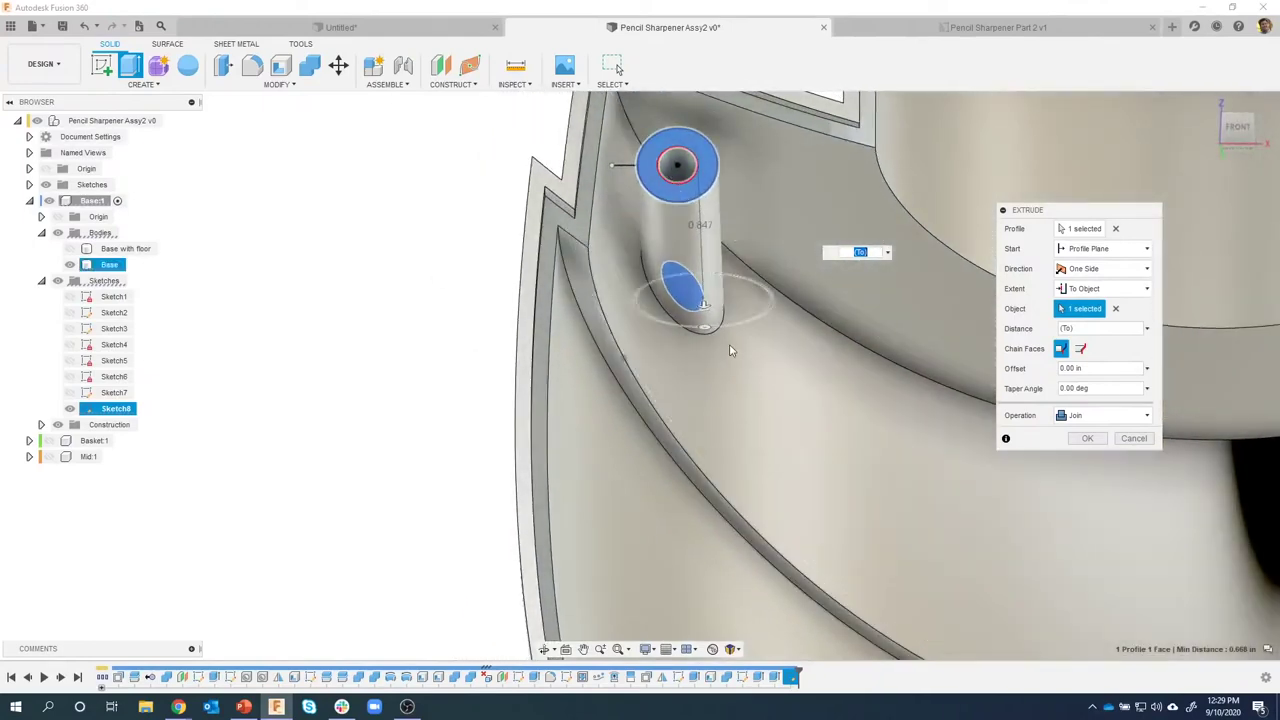
pyautogui.keyDown('shift'); pyautogui.moveTo(744, 368); pyautogui.dragTo(700, 310, button='middle'); pyautogui.keyUp('shift')
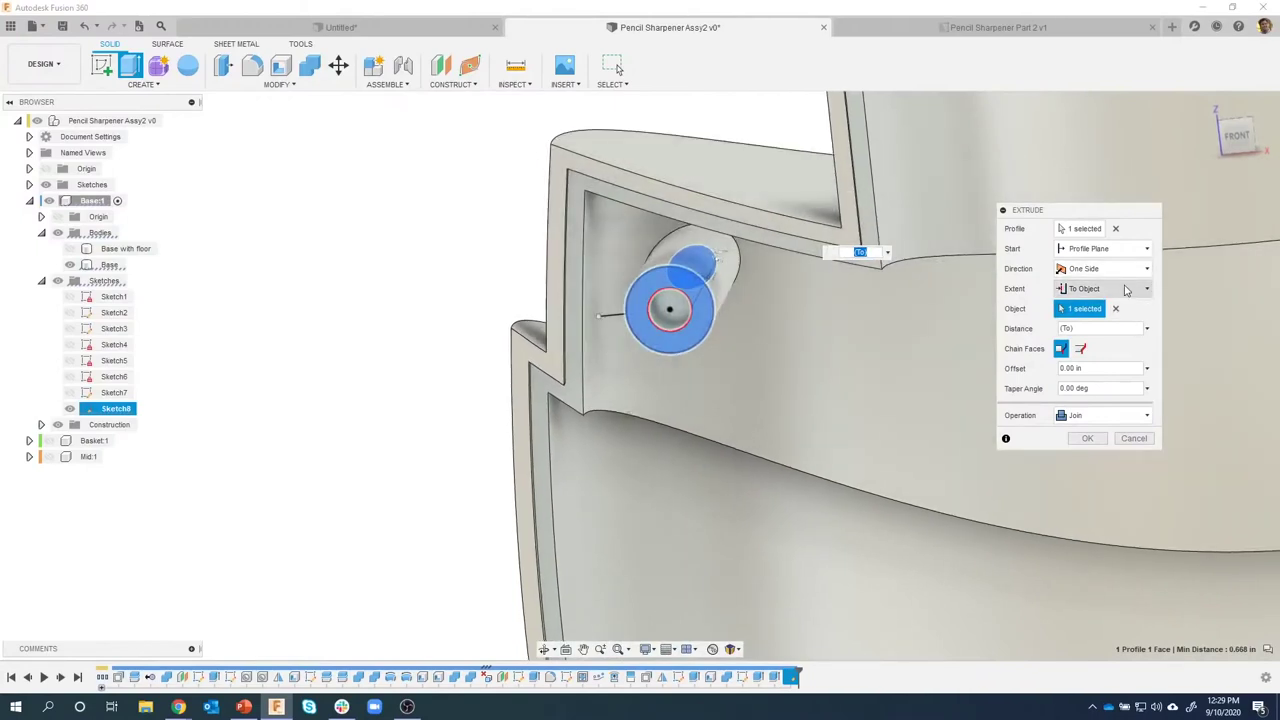
# Switch the ring extrusion back to a Distance extent and try a depth of -0.125 in.
pyautogui.click(1126, 289)
pyautogui.click(1082, 308)
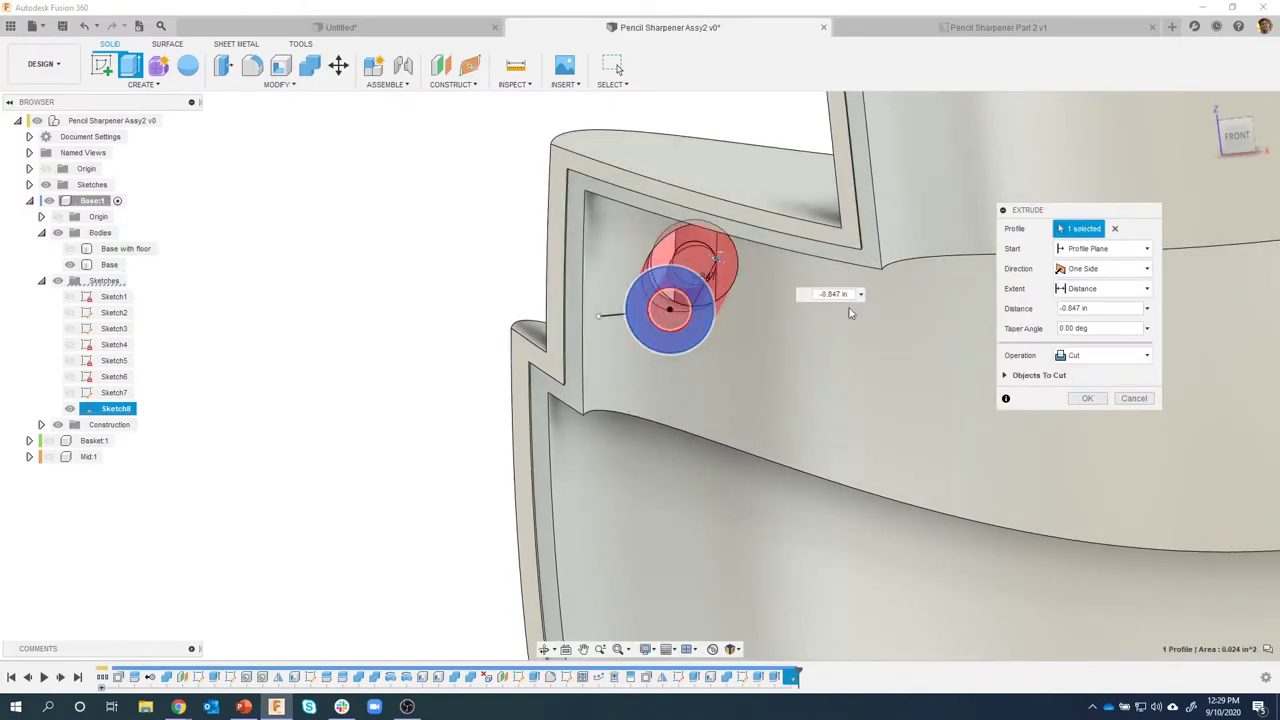
pyautogui.keyDown('shift'); pyautogui.moveTo(690, 316); pyautogui.dragTo(1075, 325, button='middle'); pyautogui.keyUp('shift')
pyautogui.click(1100, 288)
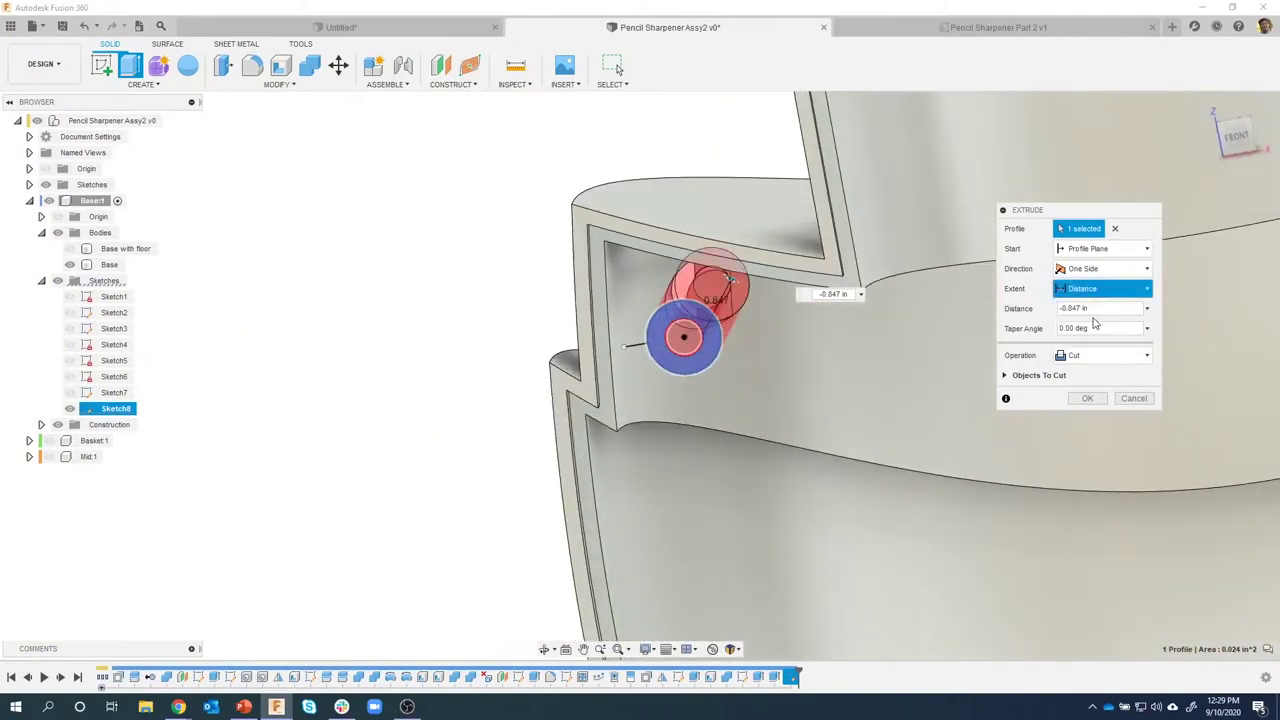
pyautogui.click(1092, 320)
pyautogui.keyDown('shift'); pyautogui.moveTo(772, 386); pyautogui.dragTo(645, 350, button='middle'); pyautogui.keyUp('shift')
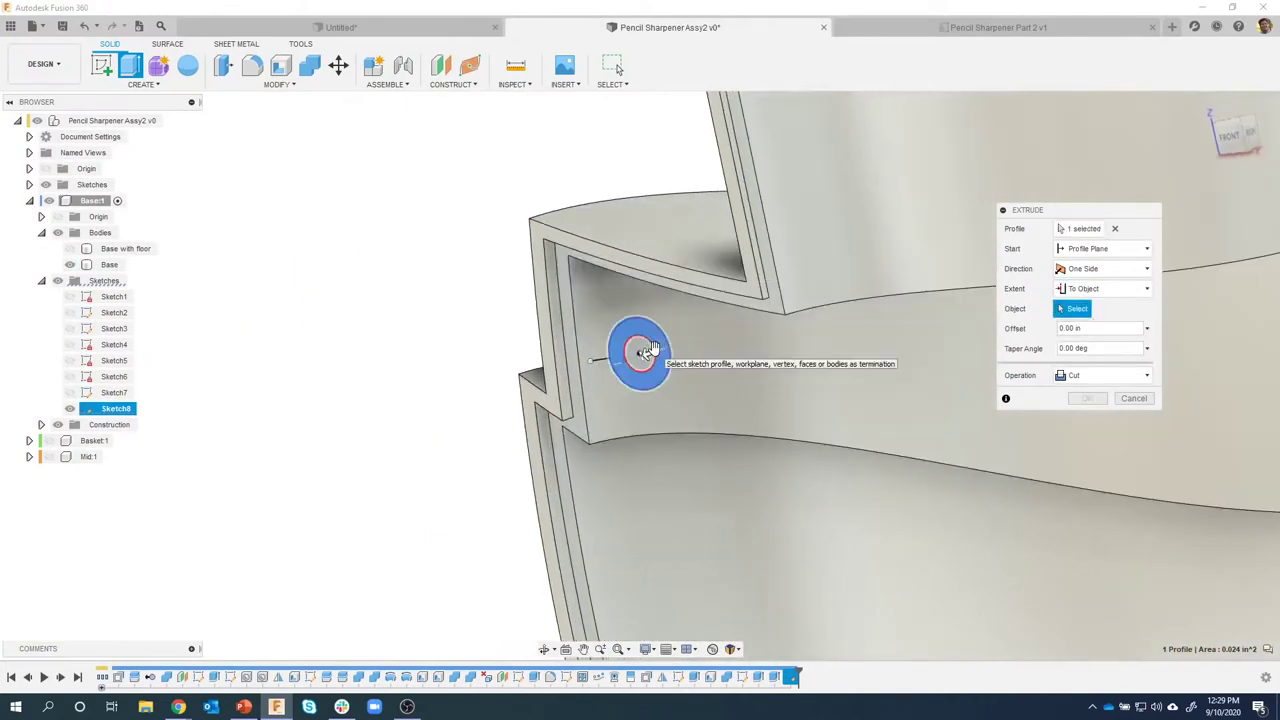
pyautogui.moveTo(669, 348); pyautogui.dragTo(692, 343)
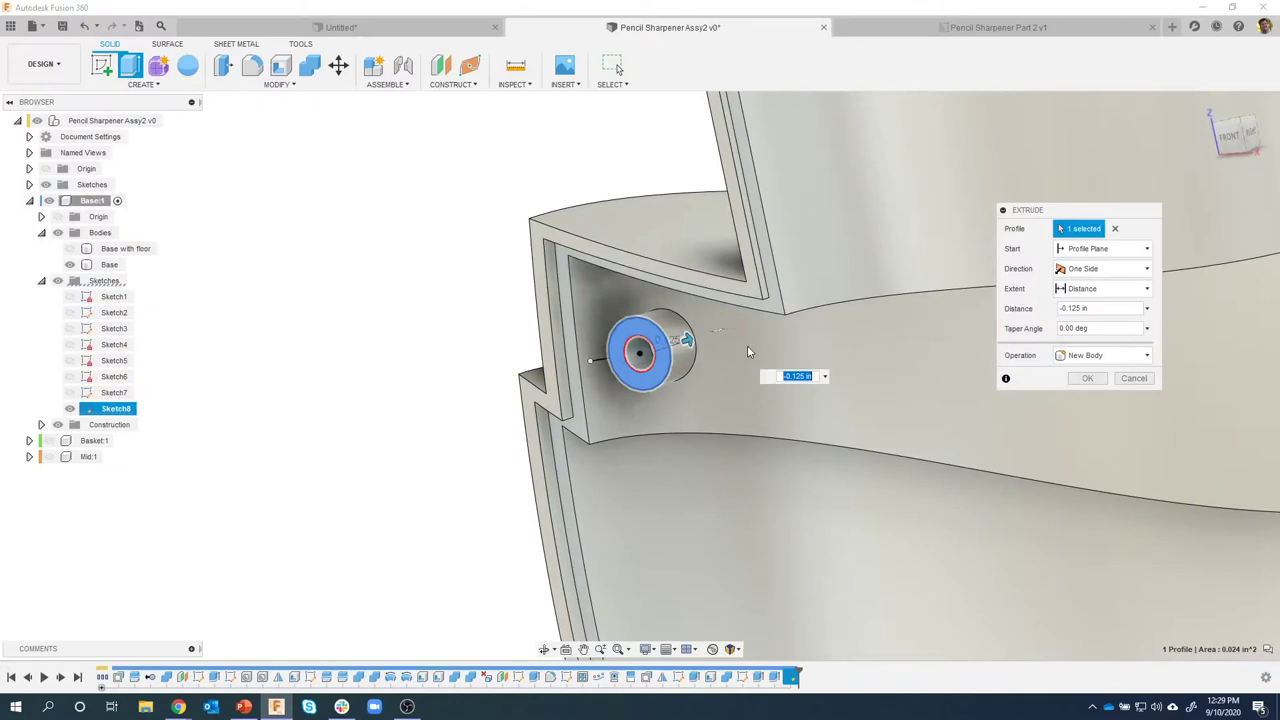
# Extrude the ring profile To Object up to the Base's inner wall face, joining the hollow boss to the body.
pyautogui.click(1128, 291)
pyautogui.click(1090, 321)
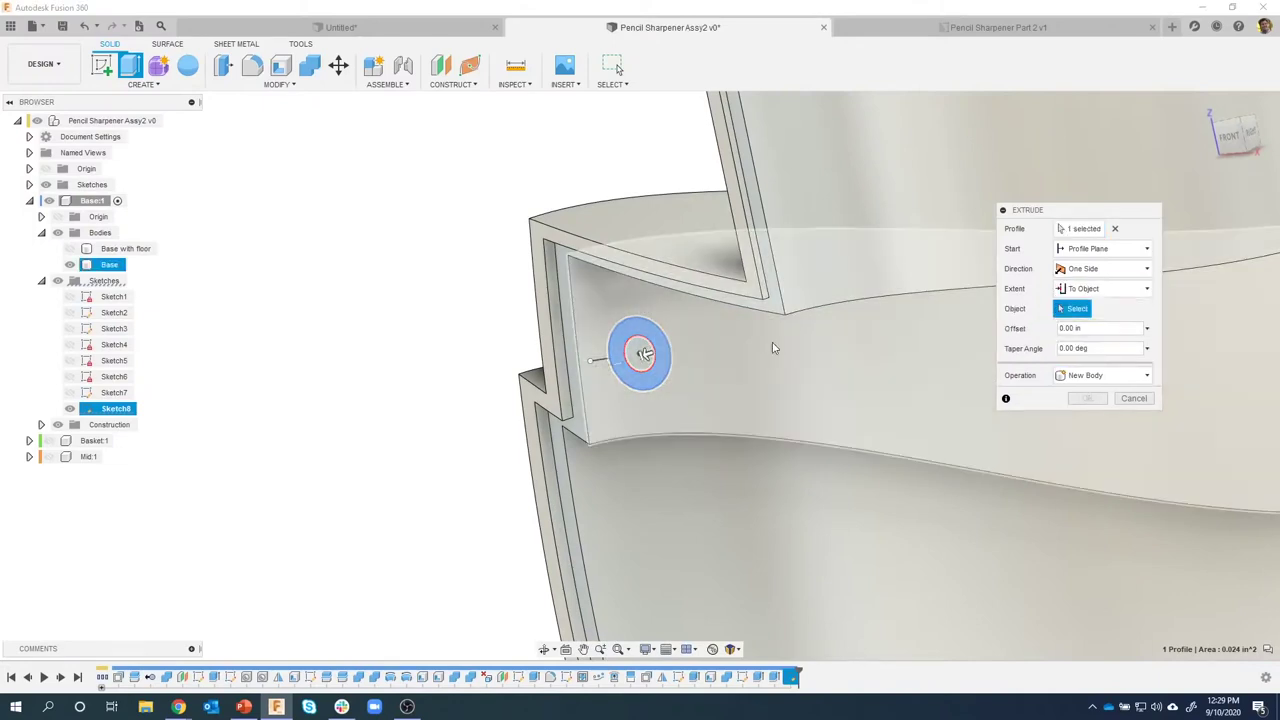
pyautogui.click(778, 350)
pyautogui.keyDown('shift'); pyautogui.moveTo(748, 354); pyautogui.dragTo(627, 473, button='middle'); pyautogui.keyUp('shift')
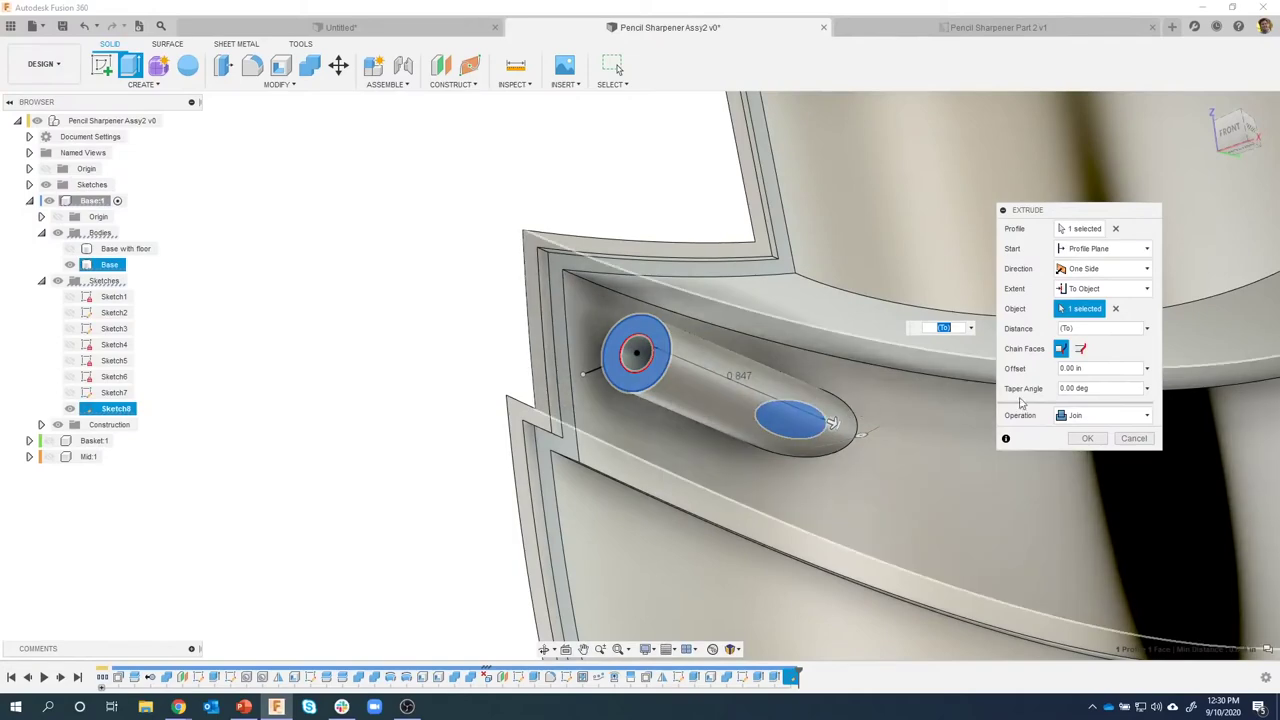
pyautogui.click(1087, 441)
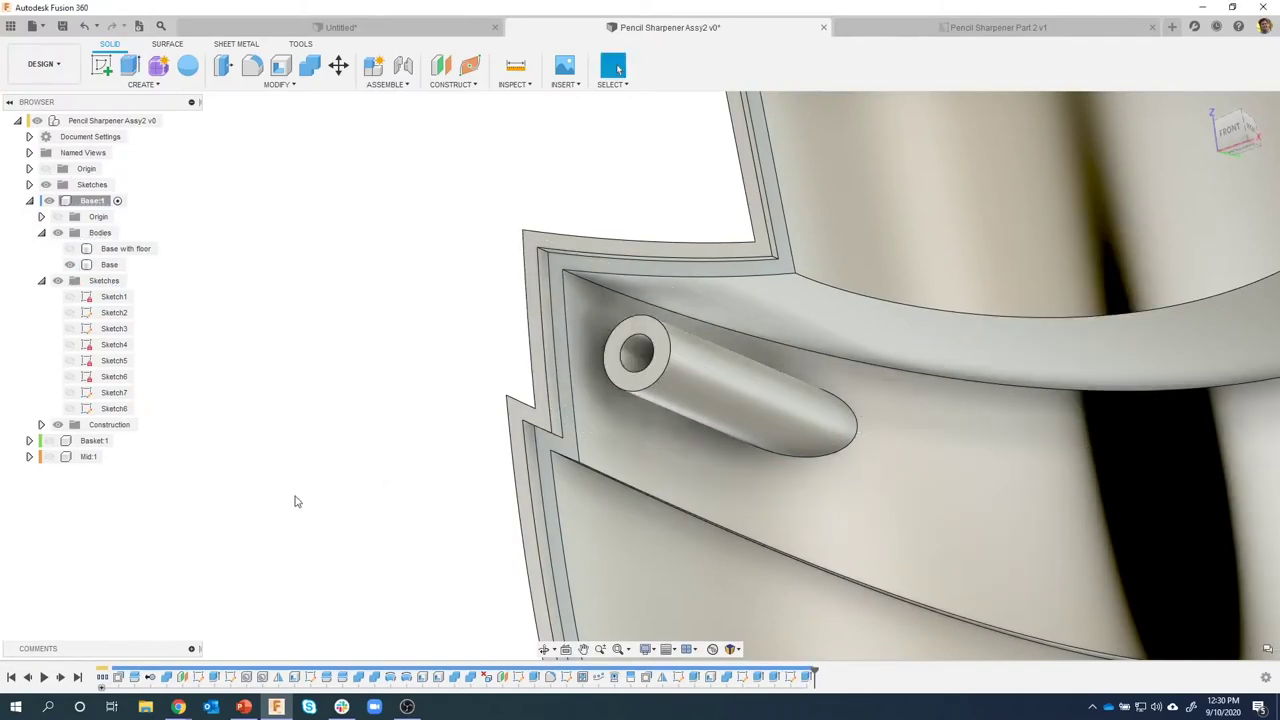
# Show Sketch8 and set up a symmetric 0.04 in thick Web with To Next depth from the short line beside the boss.
pyautogui.keyDown('shift'); pyautogui.moveTo(426, 254); pyautogui.dragTo(565, 343, button='middle'); pyautogui.keyUp('shift')
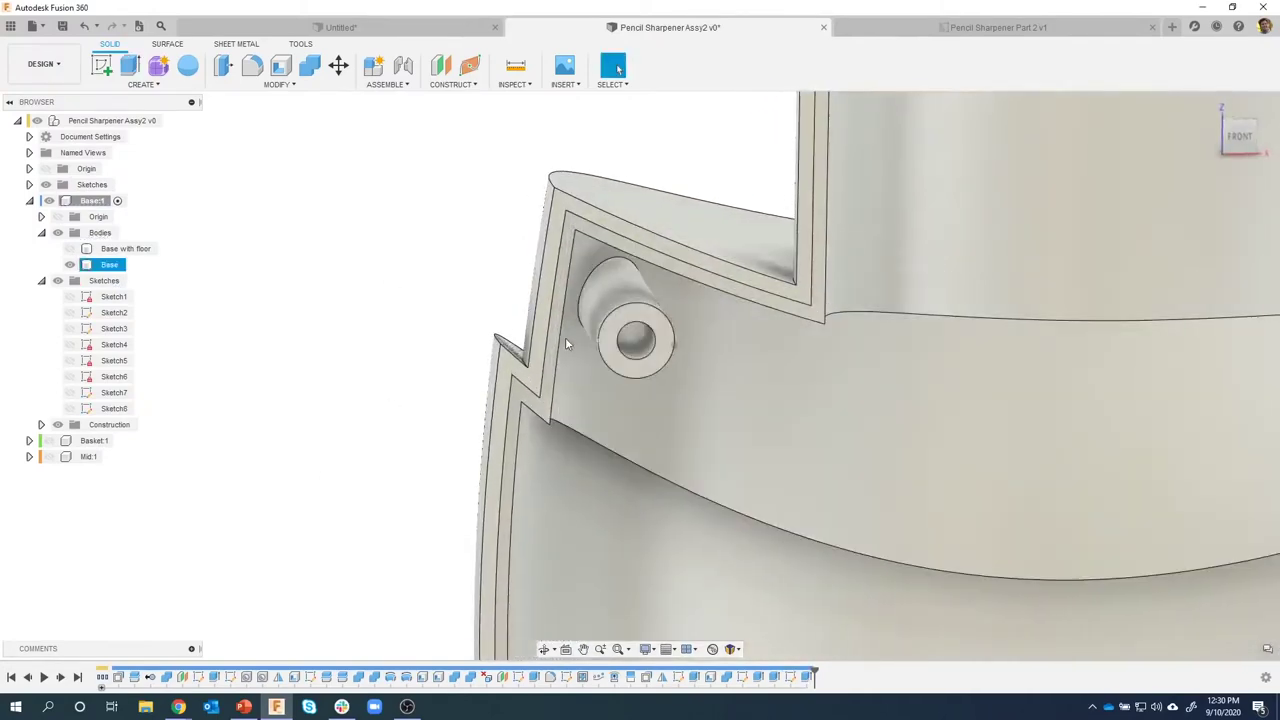
pyautogui.click(72, 410)
pyautogui.click(70, 409)
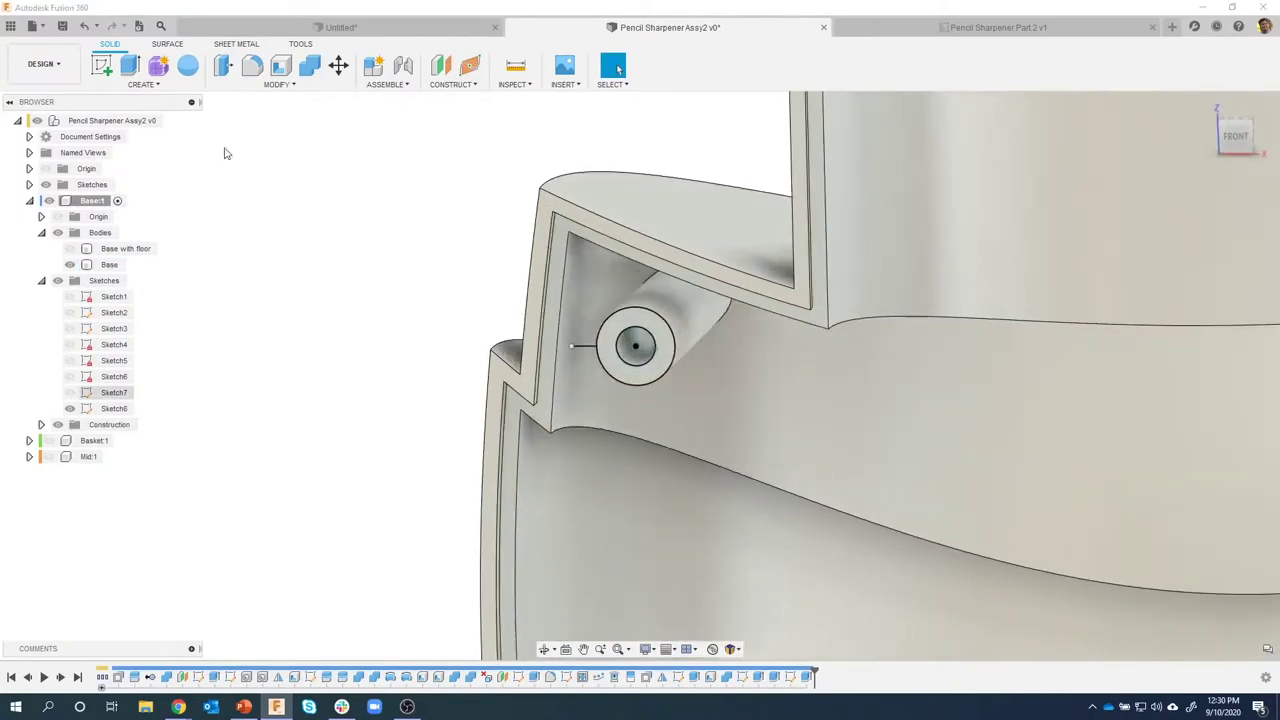
pyautogui.click(157, 86)
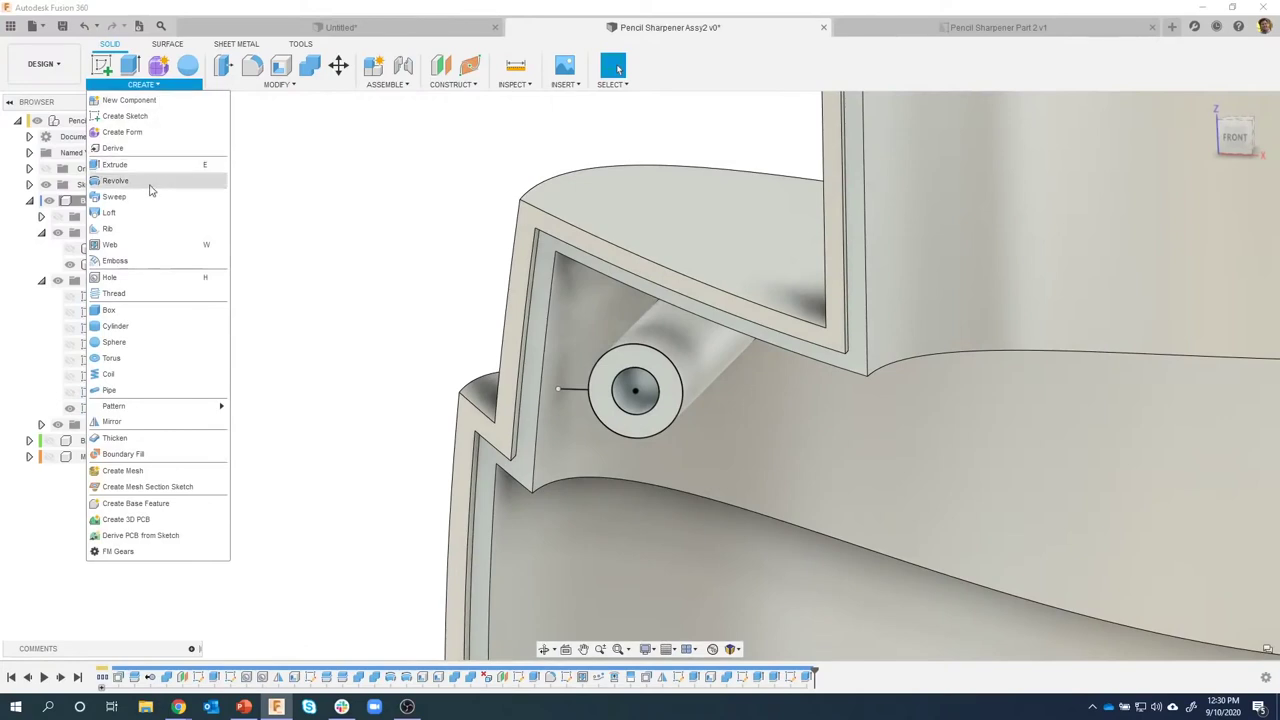
pyautogui.click(110, 245)
pyautogui.scroll(5, 546, 372)
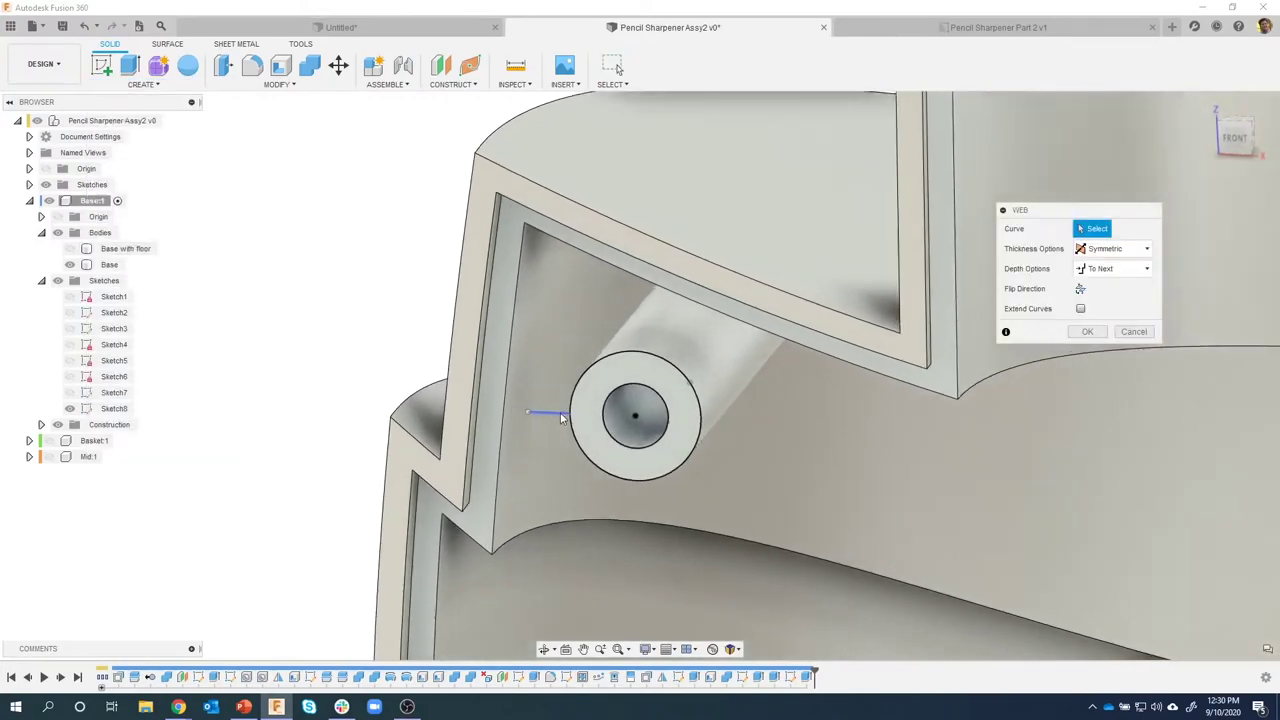
pyautogui.click(547, 422)
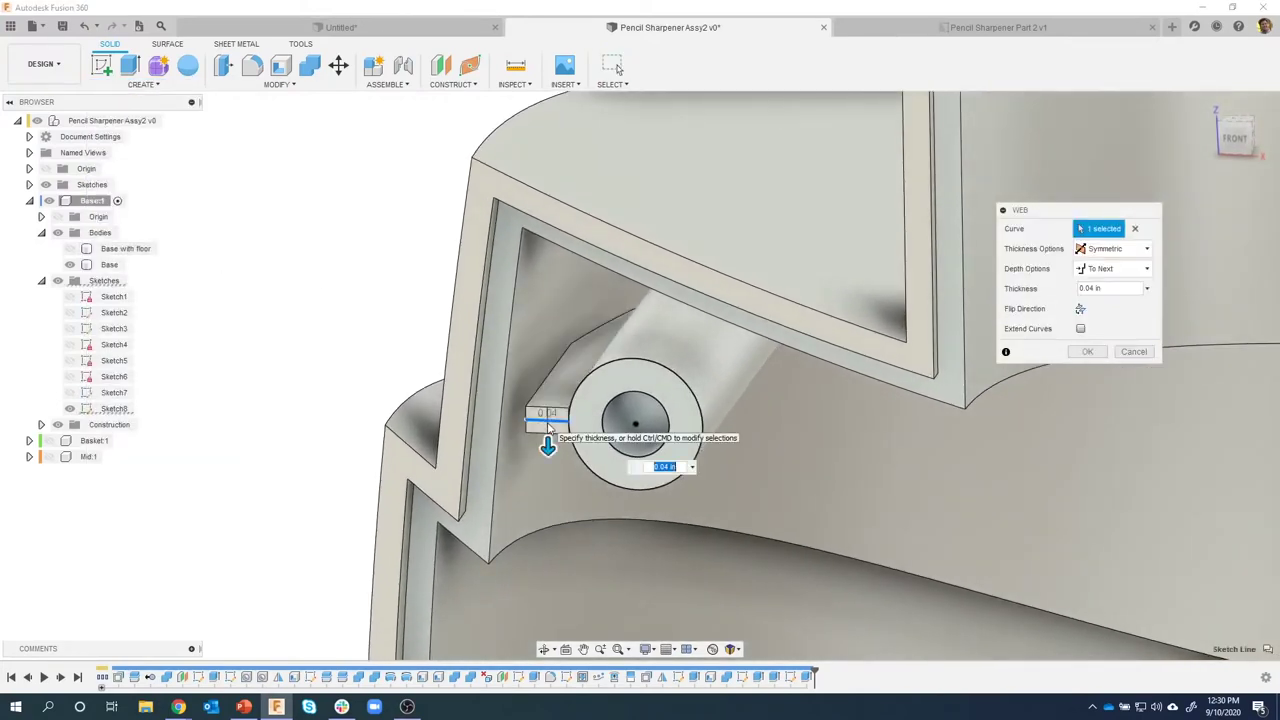
pyautogui.moveTo(536, 537)
pyautogui.keyDown('shift'); pyautogui.mouseDown(button='middle')
pyautogui.moveTo(531, 432)
pyautogui.moveTo(563, 391)
pyautogui.moveTo(551, 427)
pyautogui.moveTo(510, 416)
pyautogui.mouseUp(button='middle'); pyautogui.keyUp('shift')
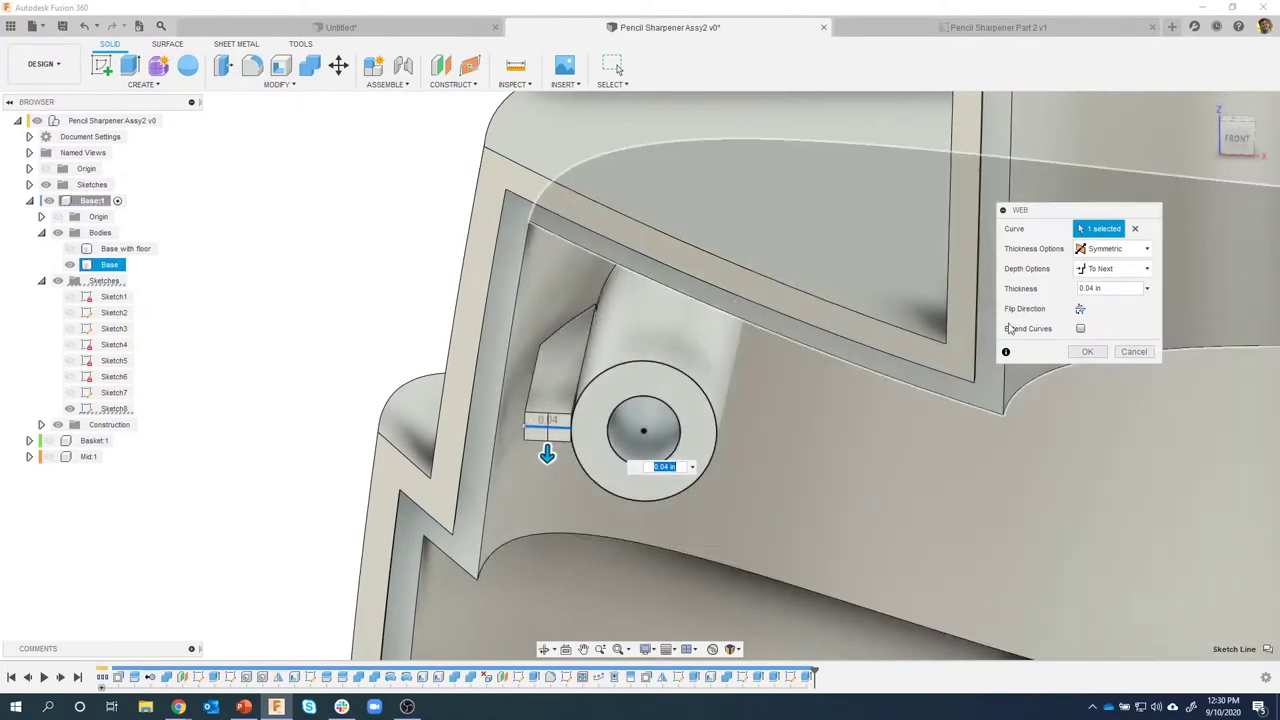
# Enable Extend Curves so the web reaches the side wall, and create the web.
pyautogui.click(1080, 329)
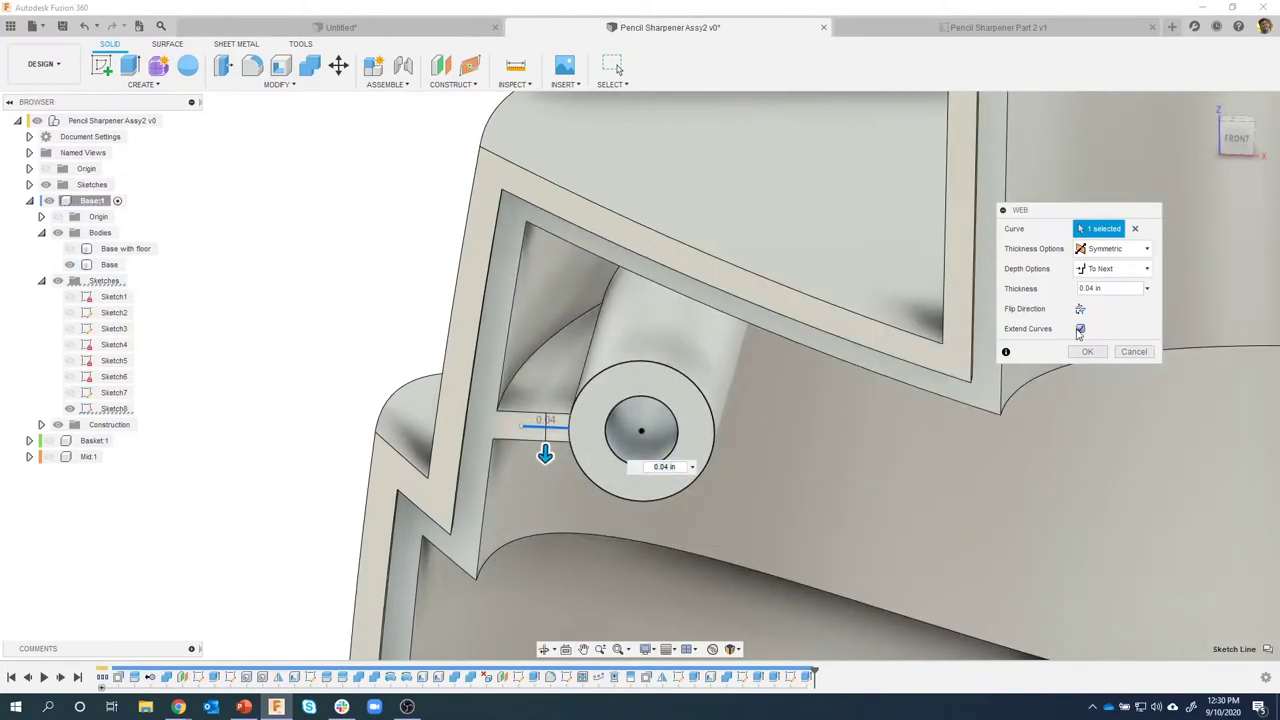
pyautogui.click(1080, 329)
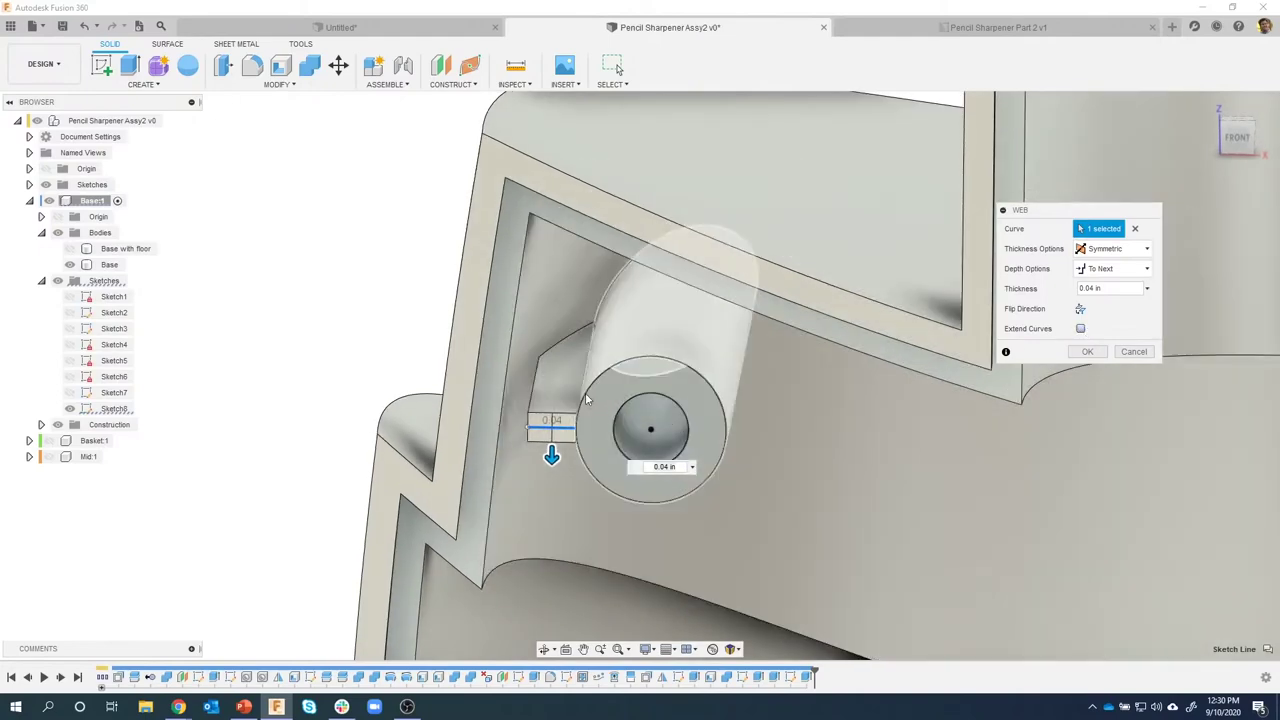
pyautogui.scroll(5, 580, 453)
pyautogui.scroll(2, 580, 453)
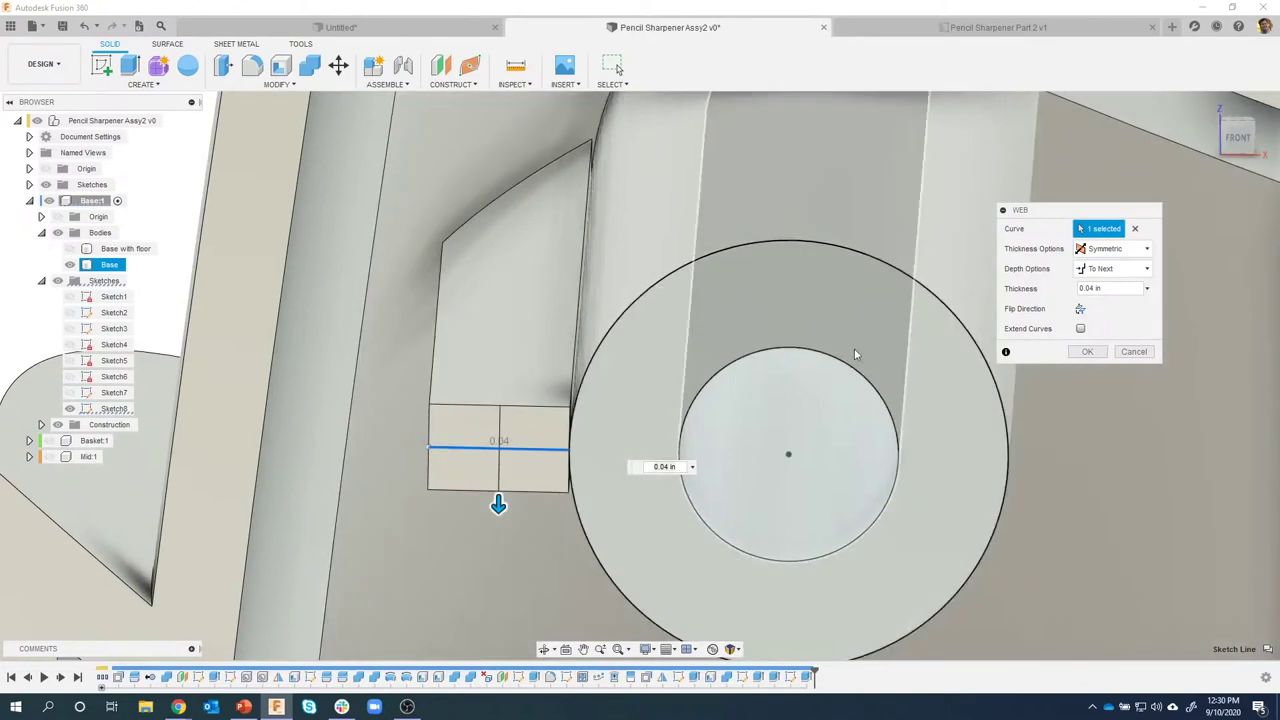
pyautogui.click(1081, 329)
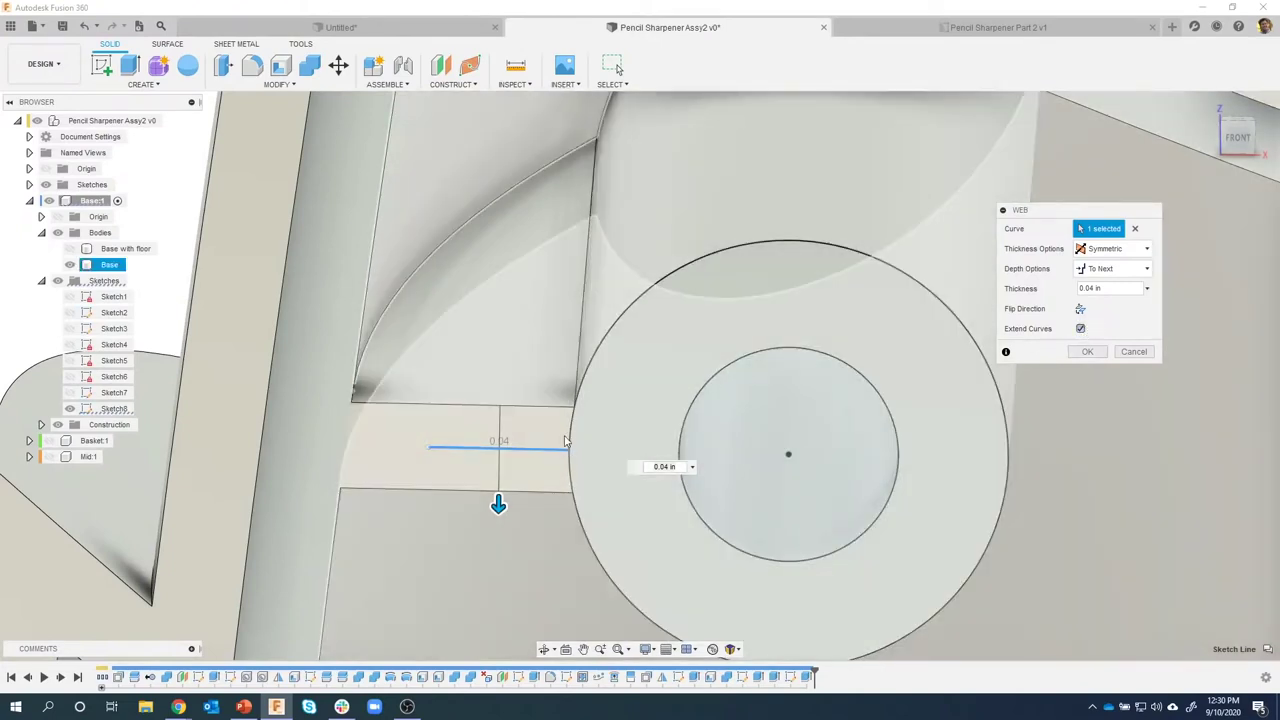
pyautogui.keyDown('shift'); pyautogui.moveTo(540, 380); pyautogui.dragTo(580, 400, button='middle'); pyautogui.keyUp('shift')
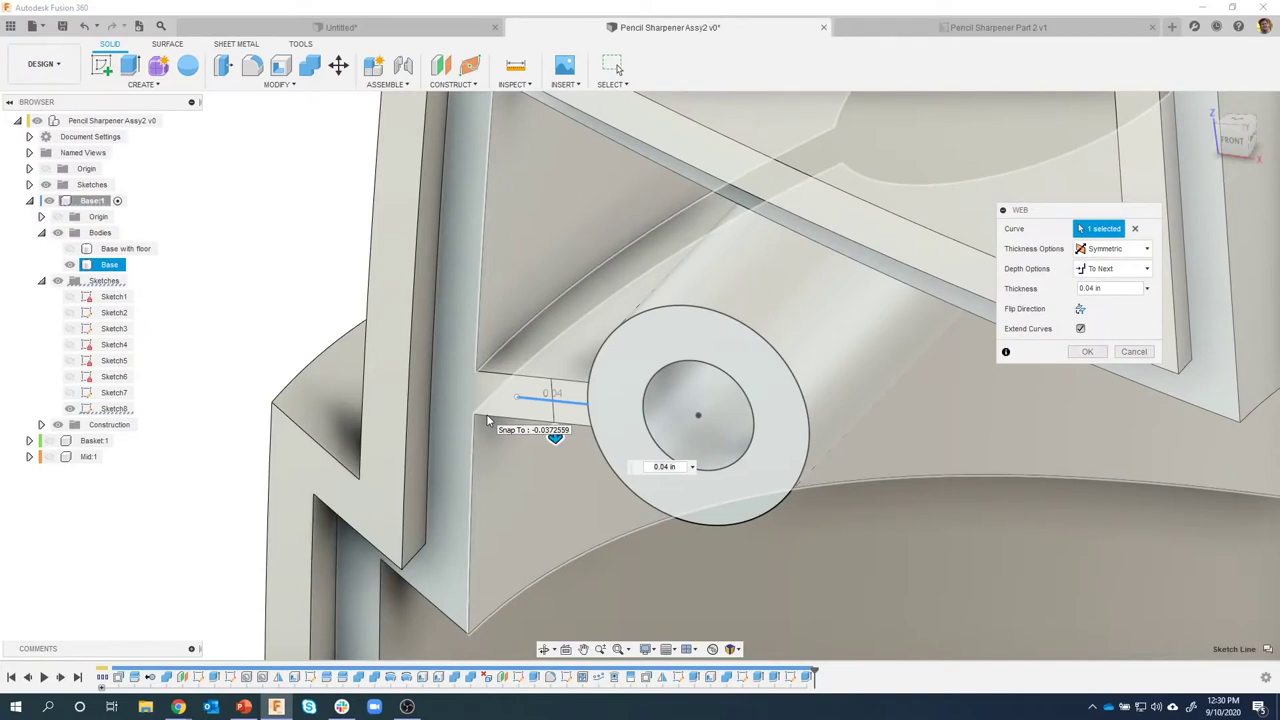
pyautogui.keyDown('shift'); pyautogui.moveTo(648, 347); pyautogui.dragTo(593, 376, button='middle'); pyautogui.keyUp('shift')
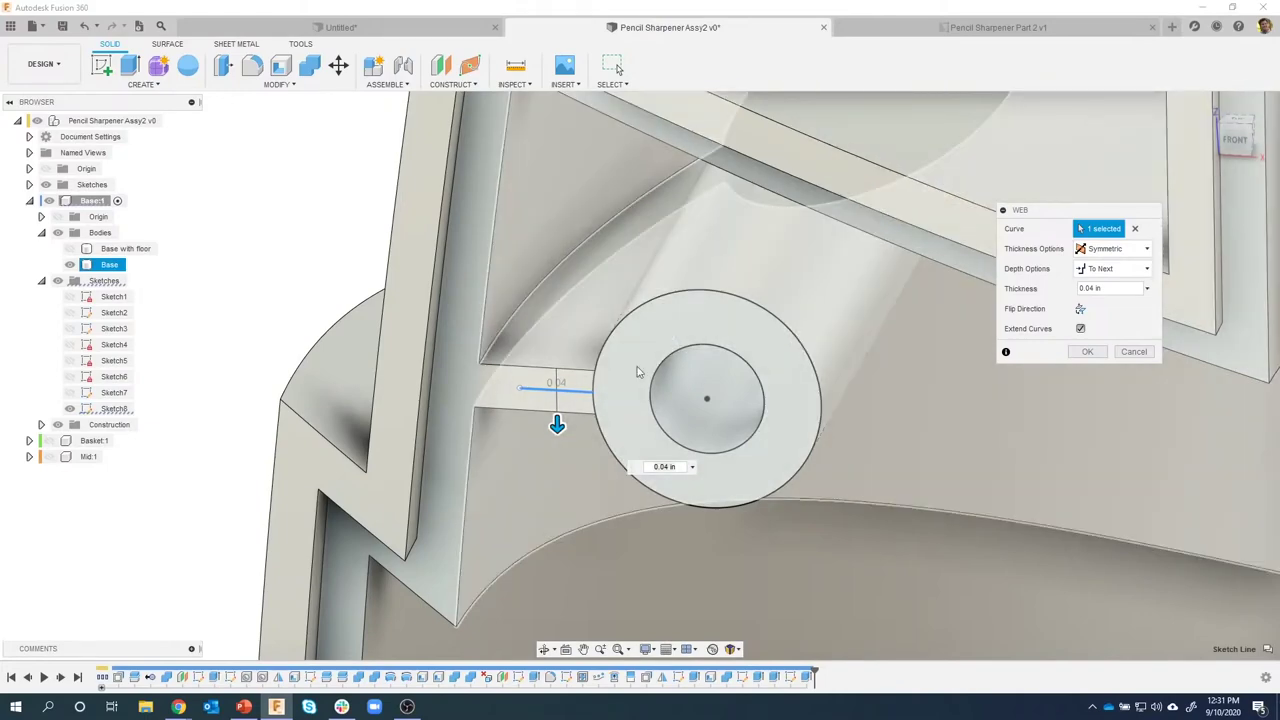
pyautogui.click(1088, 351)
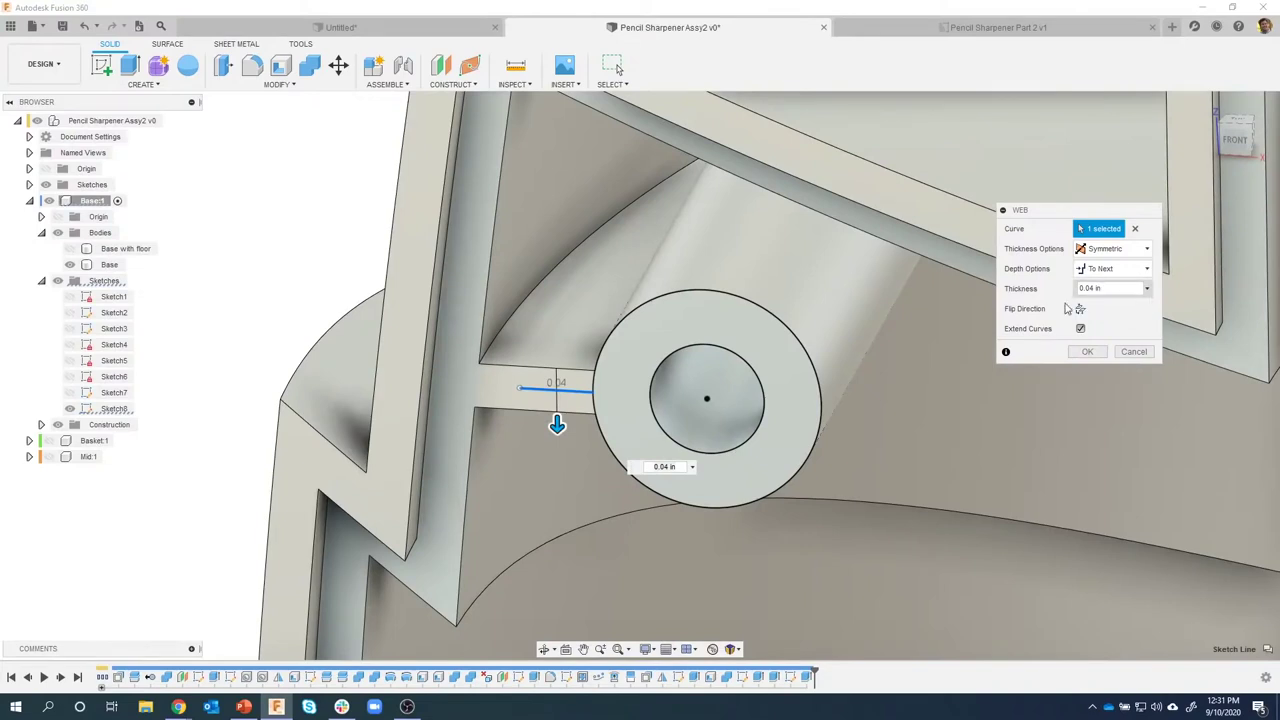
pyautogui.click(1090, 352)
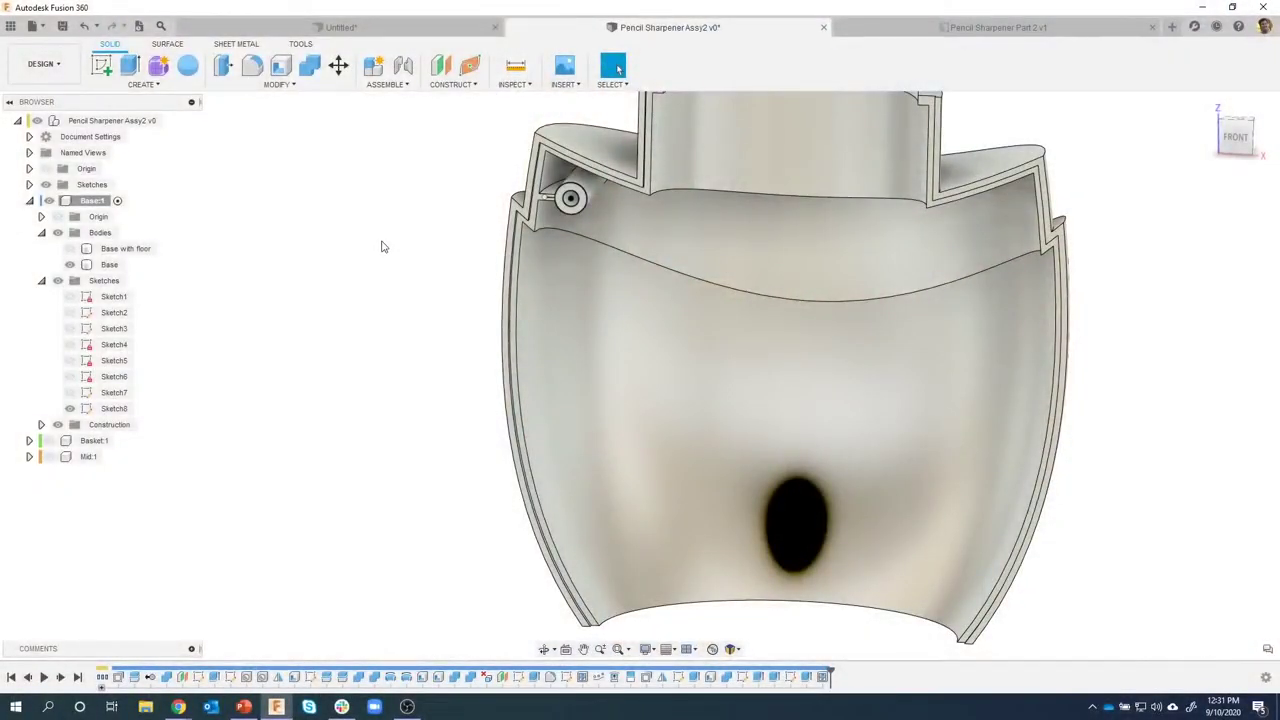
pyautogui.keyDown('shift'); pyautogui.moveTo(442, 356); pyautogui.dragTo(510, 450, button='middle'); pyautogui.keyUp('shift')
pyautogui.click(508, 447)
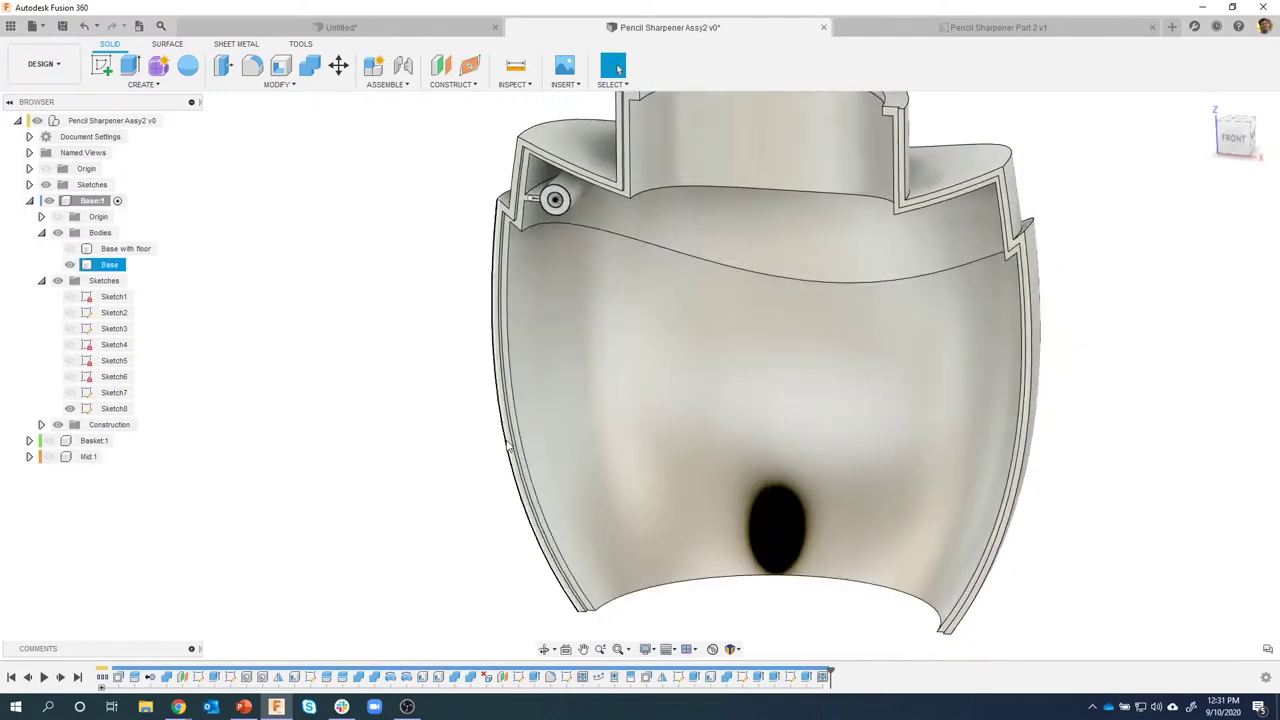
pyautogui.press('Escape')
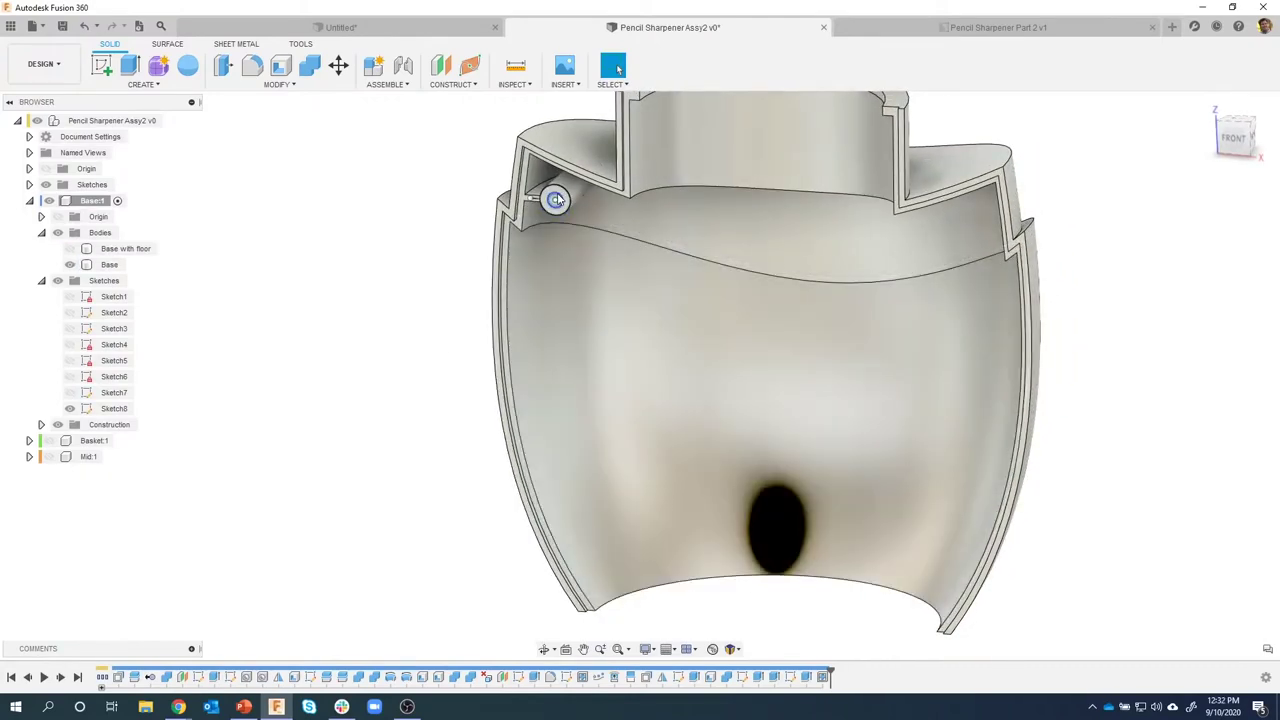
pyautogui.click(643, 443)
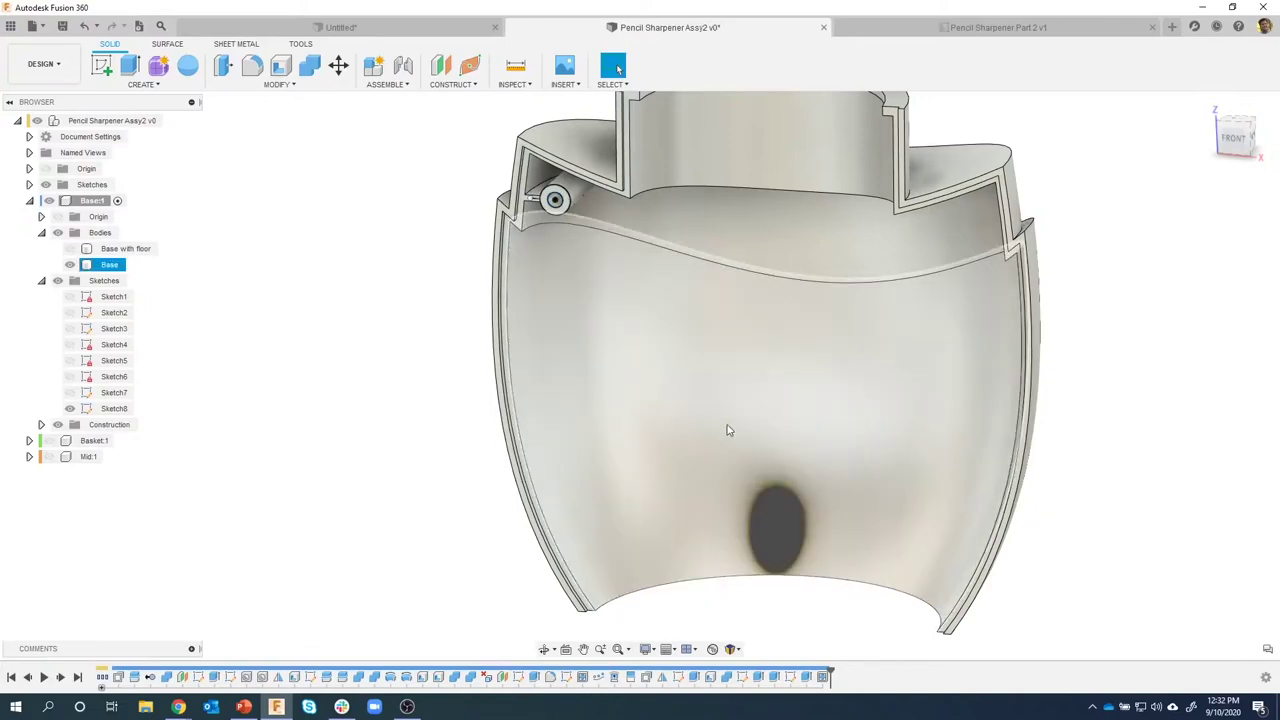
pyautogui.click(620, 381)
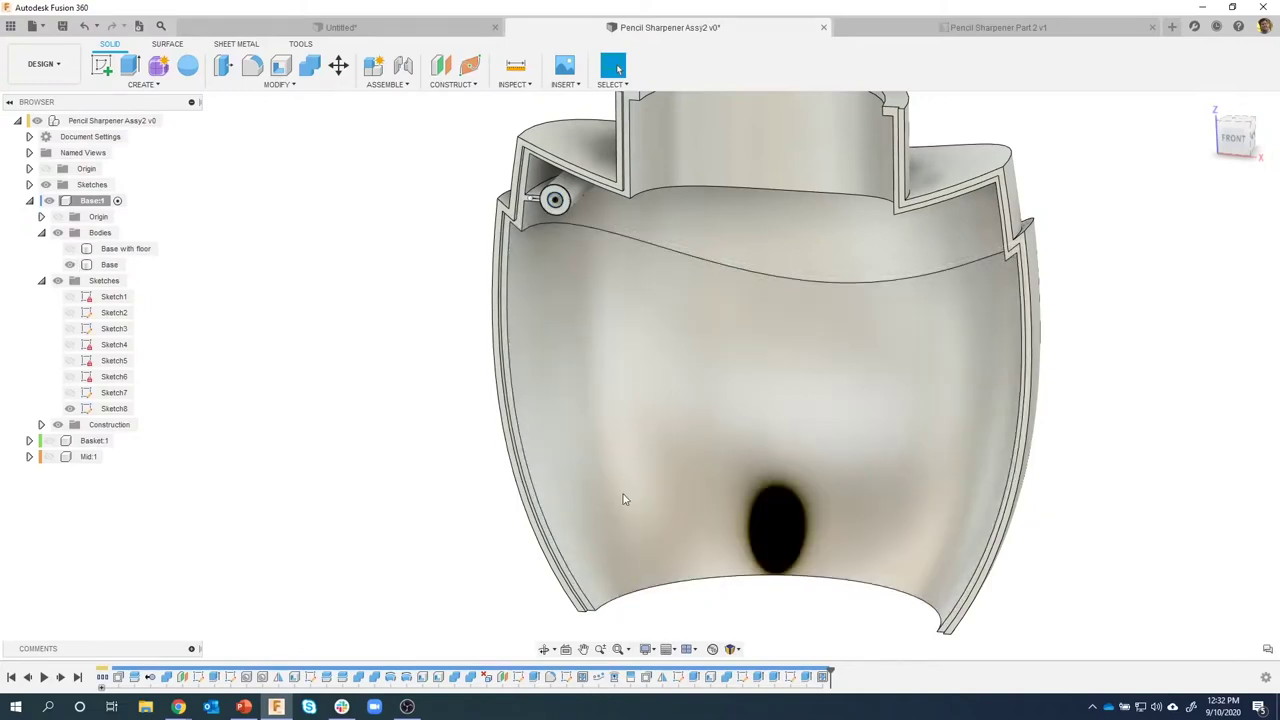
pyautogui.click(638, 522)
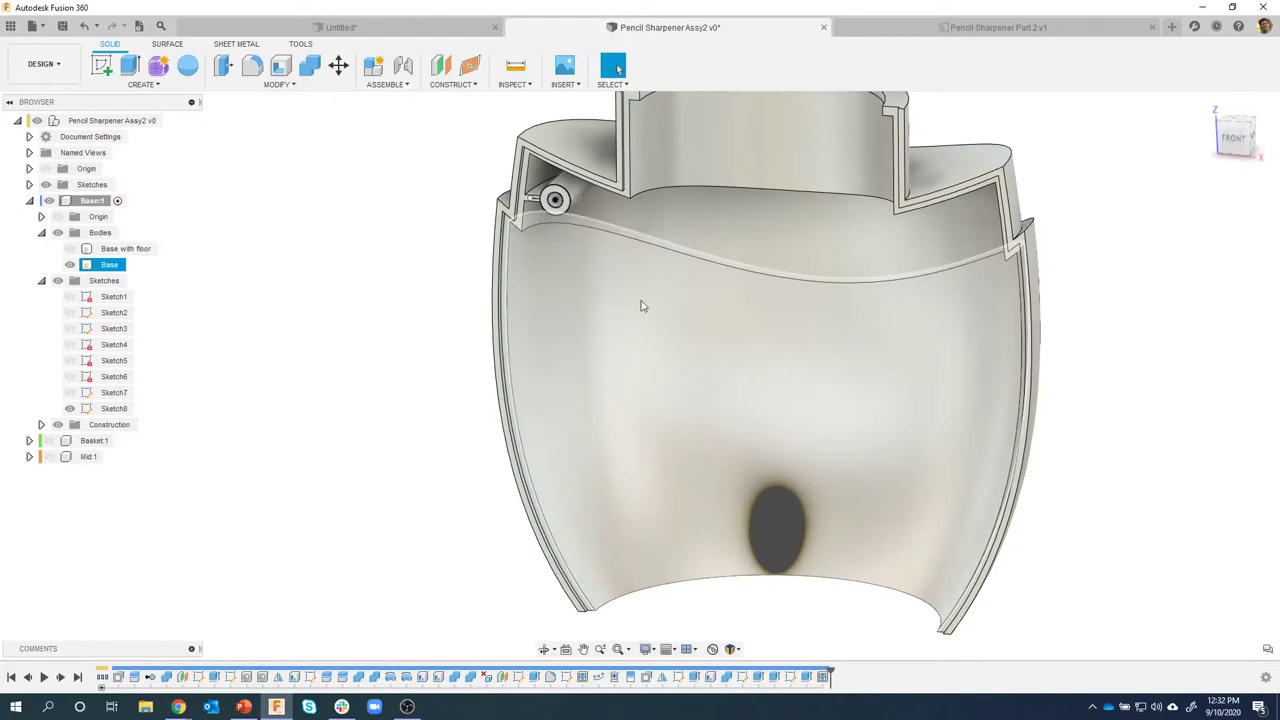
# Edit Sketch8 and draw two rectangles inside the Base, one about 0.25 in wide and one below it about 0.64 by 0.18 in.
pyautogui.click(745, 572)
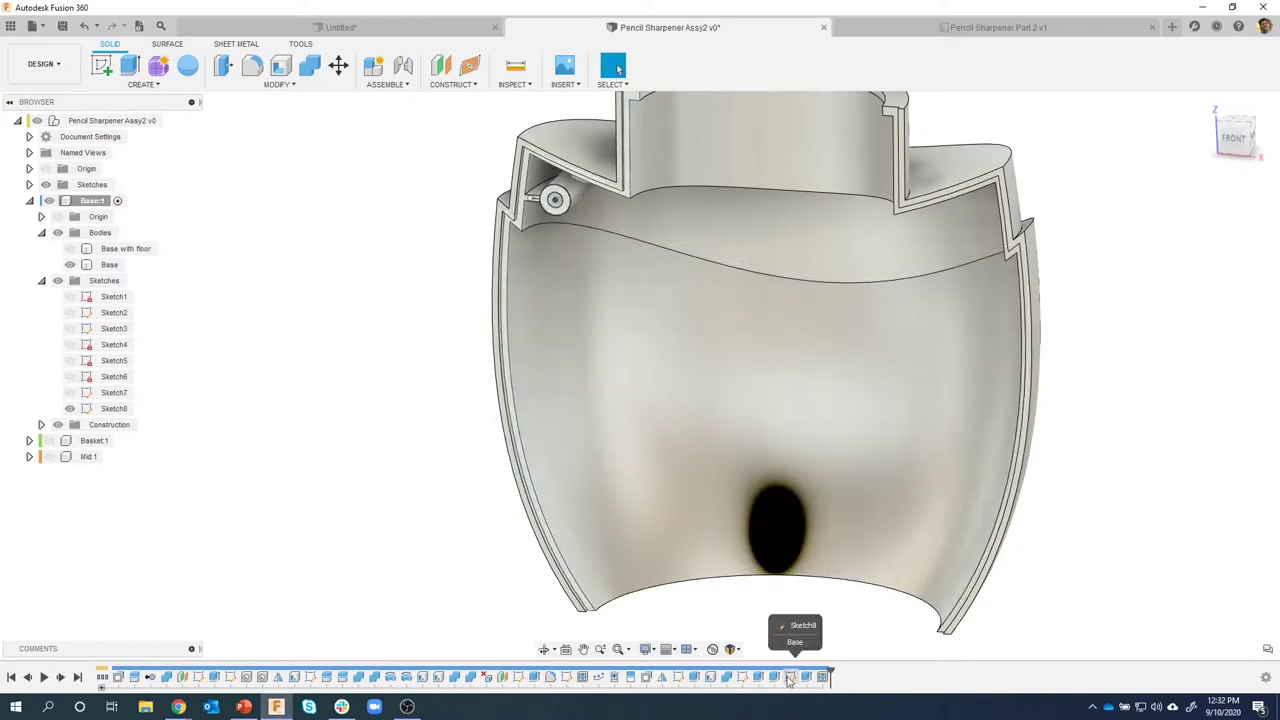
pyautogui.doubleClick(789, 677)
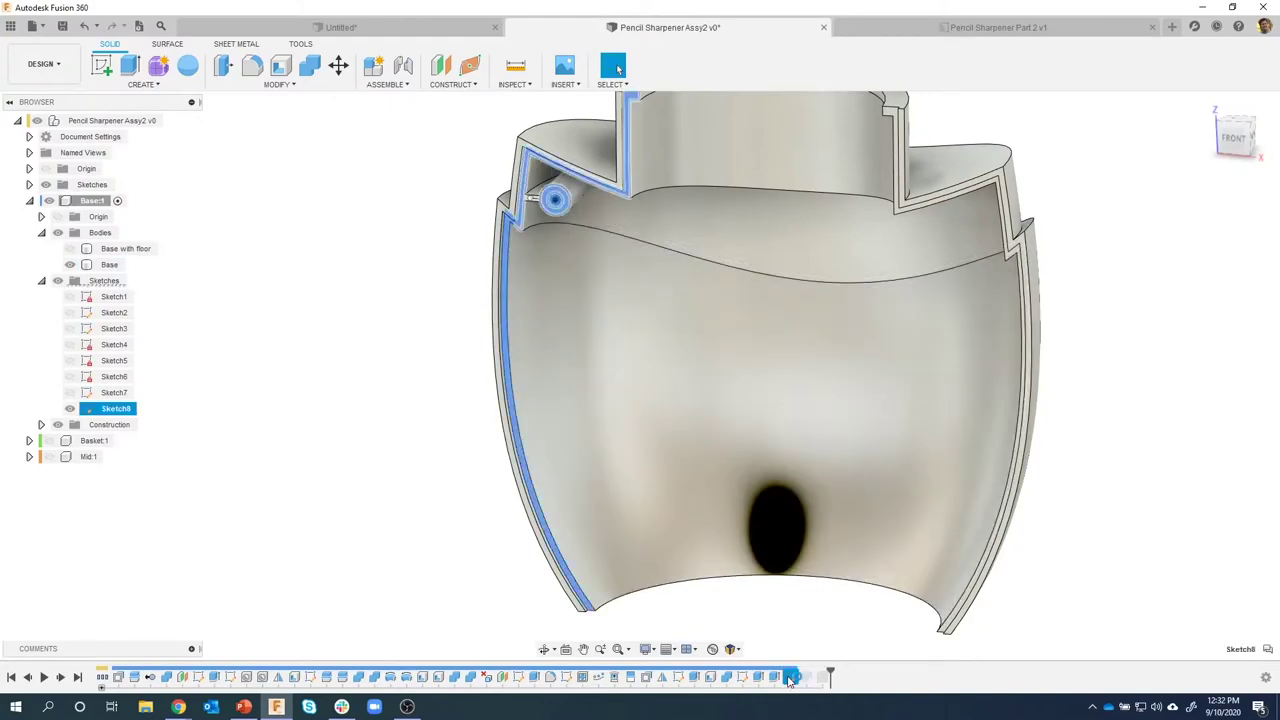
pyautogui.moveTo(418, 471); pyautogui.dragTo(401, 437, button='middle')
pyautogui.moveTo(600, 361); pyautogui.dragTo(407, 355)
pyautogui.click(733, 503)
pyautogui.click(283, 337)
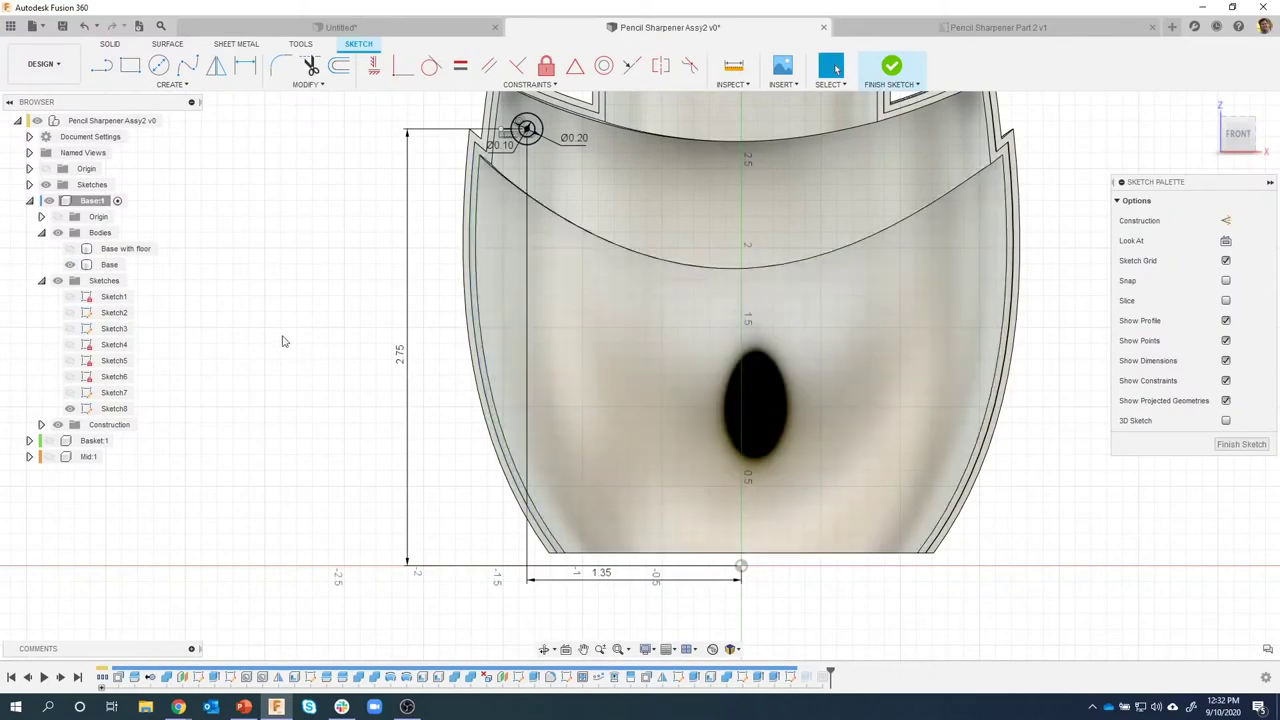
pyautogui.click(130, 65)
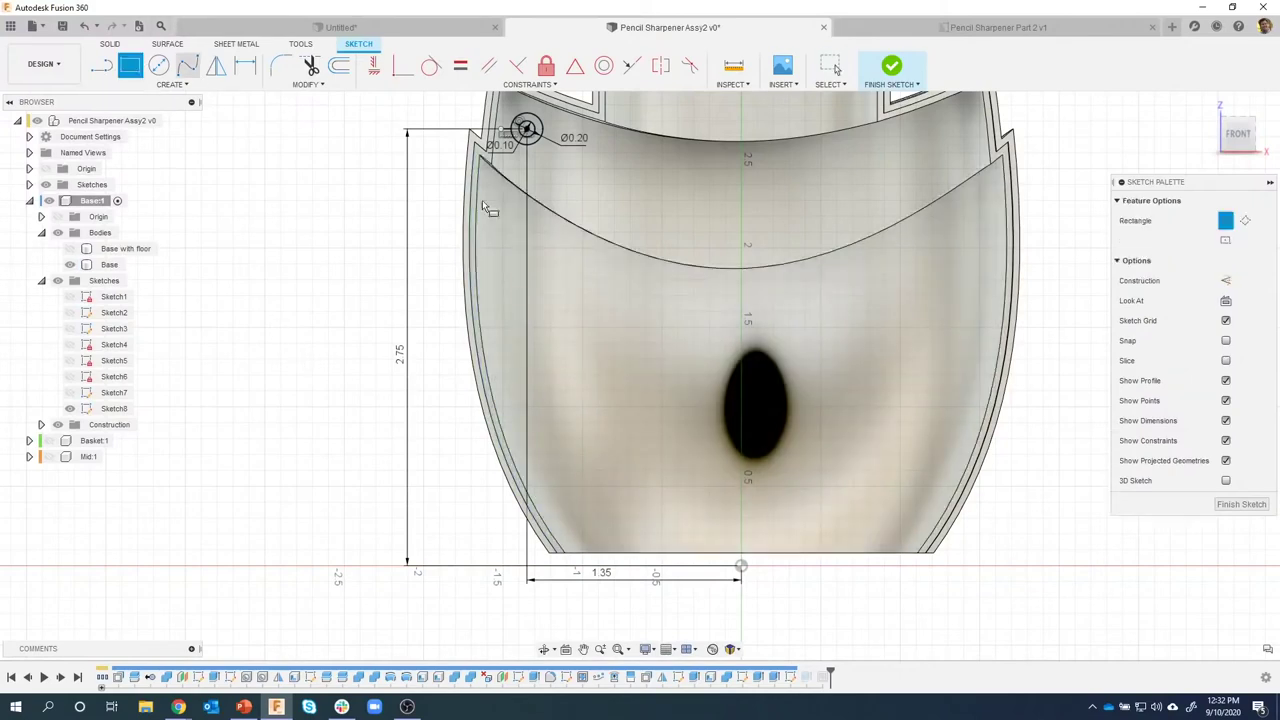
pyautogui.click(600, 277)
pyautogui.click(638, 318)
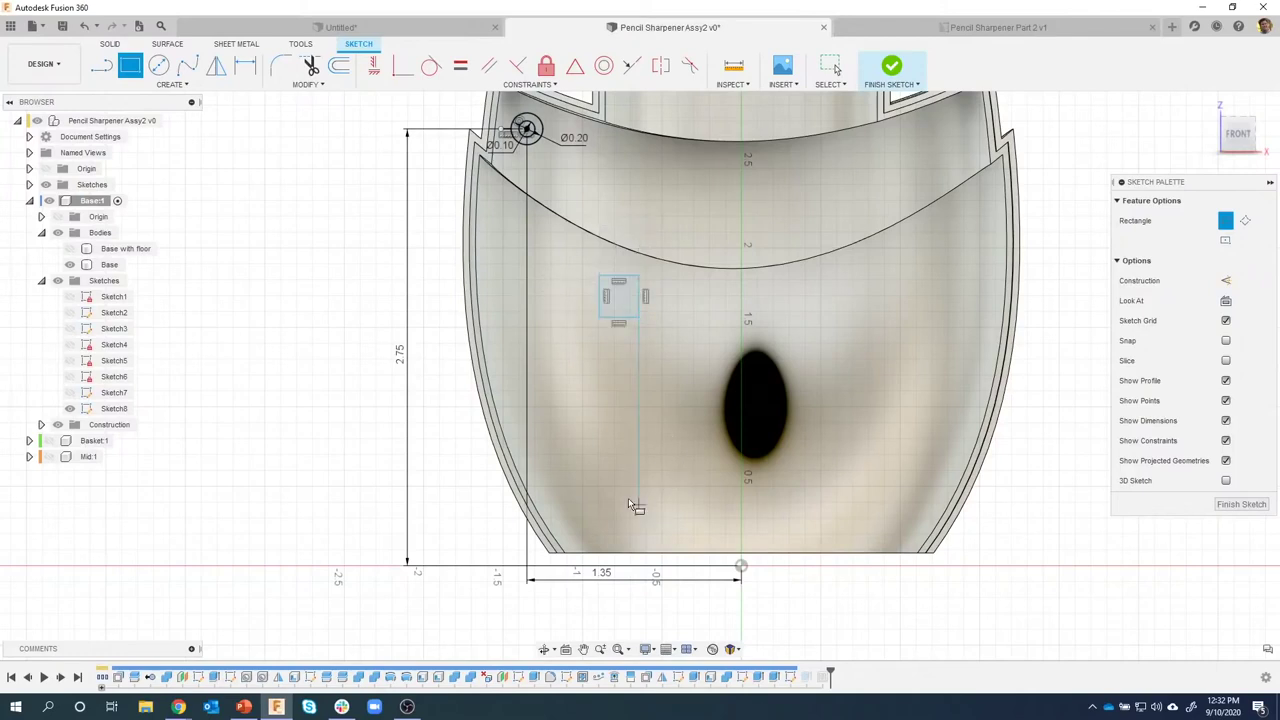
pyautogui.click(708, 511)
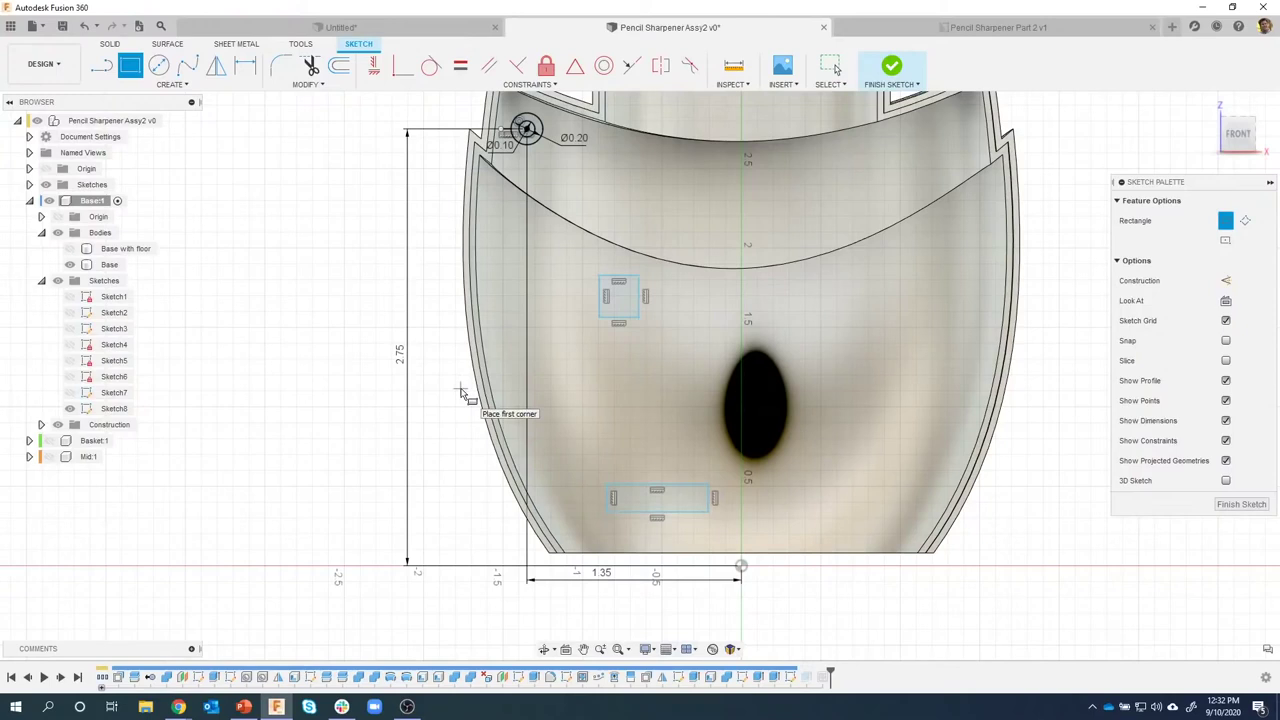
# Dimension the upper rectangle to 0.125 in wide and 0.15 in high.
pyautogui.click(245, 65)
pyautogui.scroll(3, 617, 281)
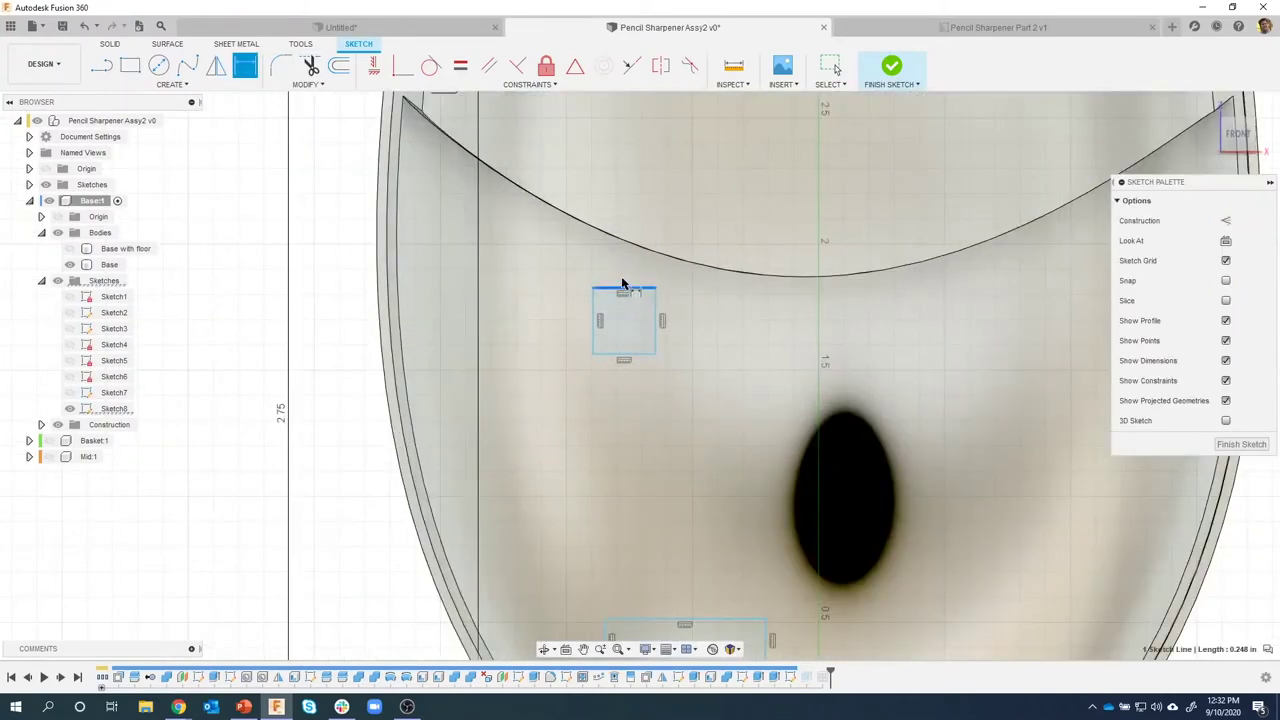
pyautogui.click(620, 271)
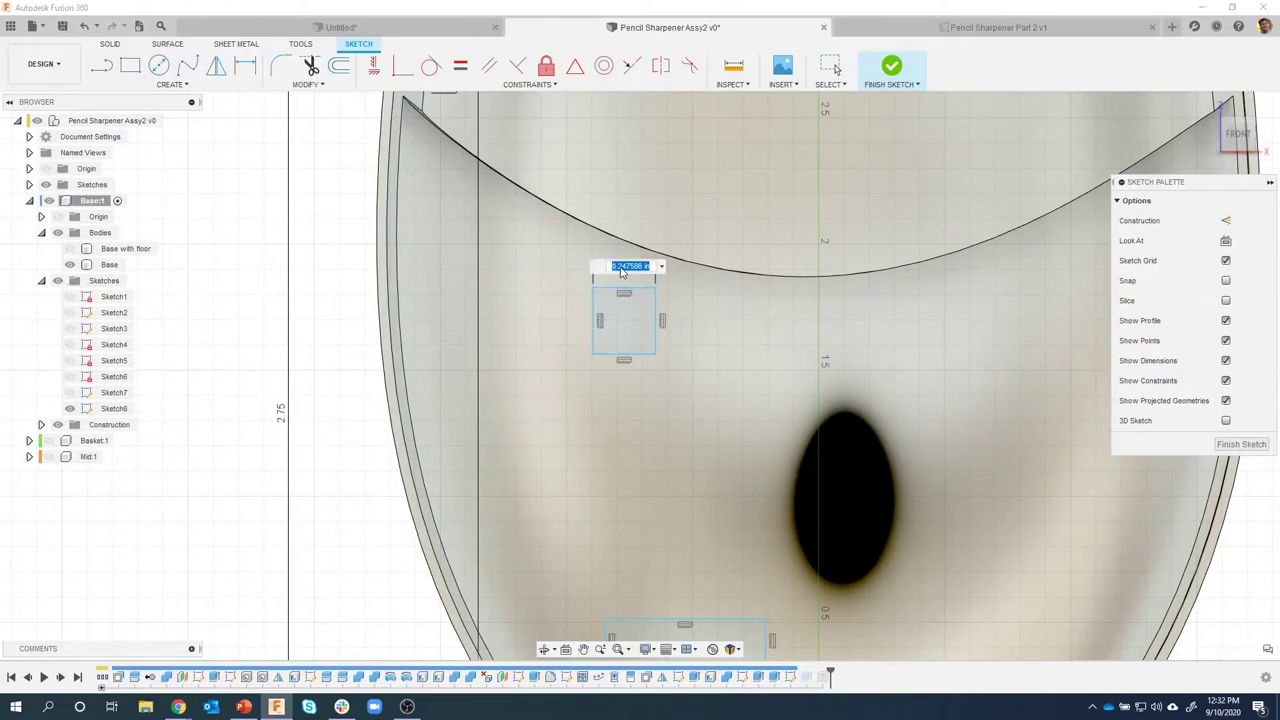
pyautogui.write('.125')
pyautogui.press('Return')
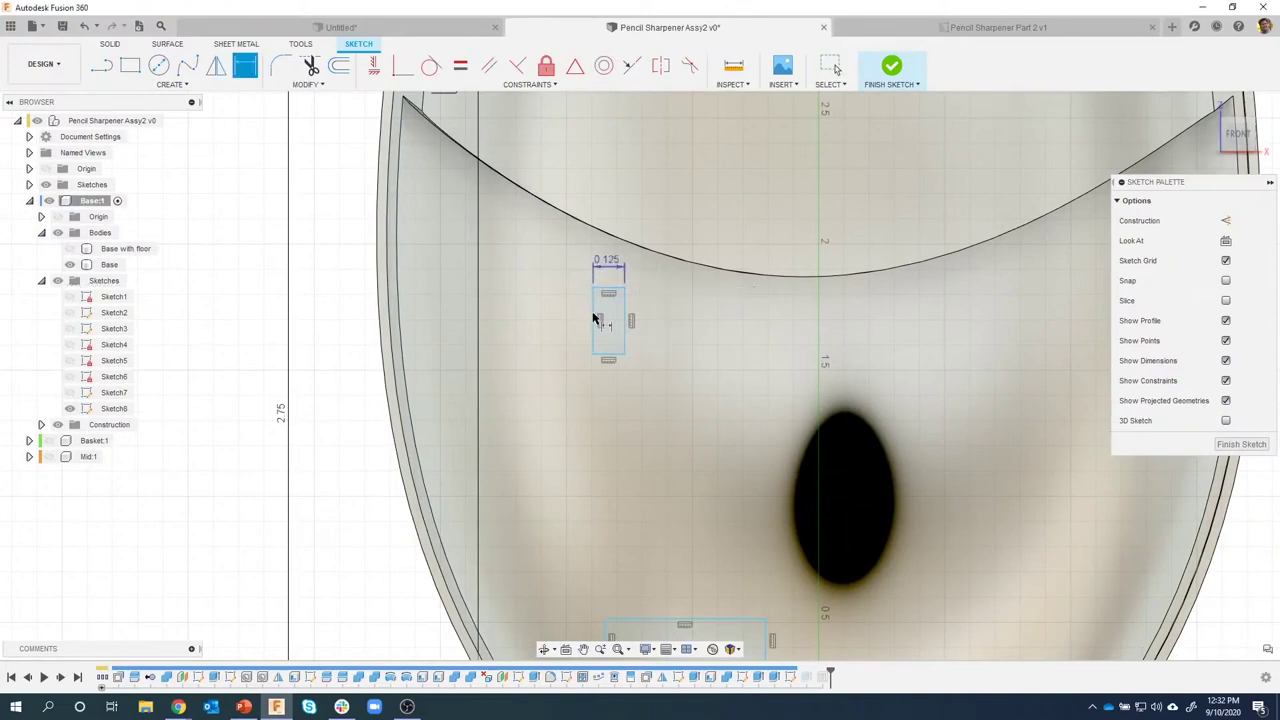
pyautogui.click(595, 318)
pyautogui.click(558, 320)
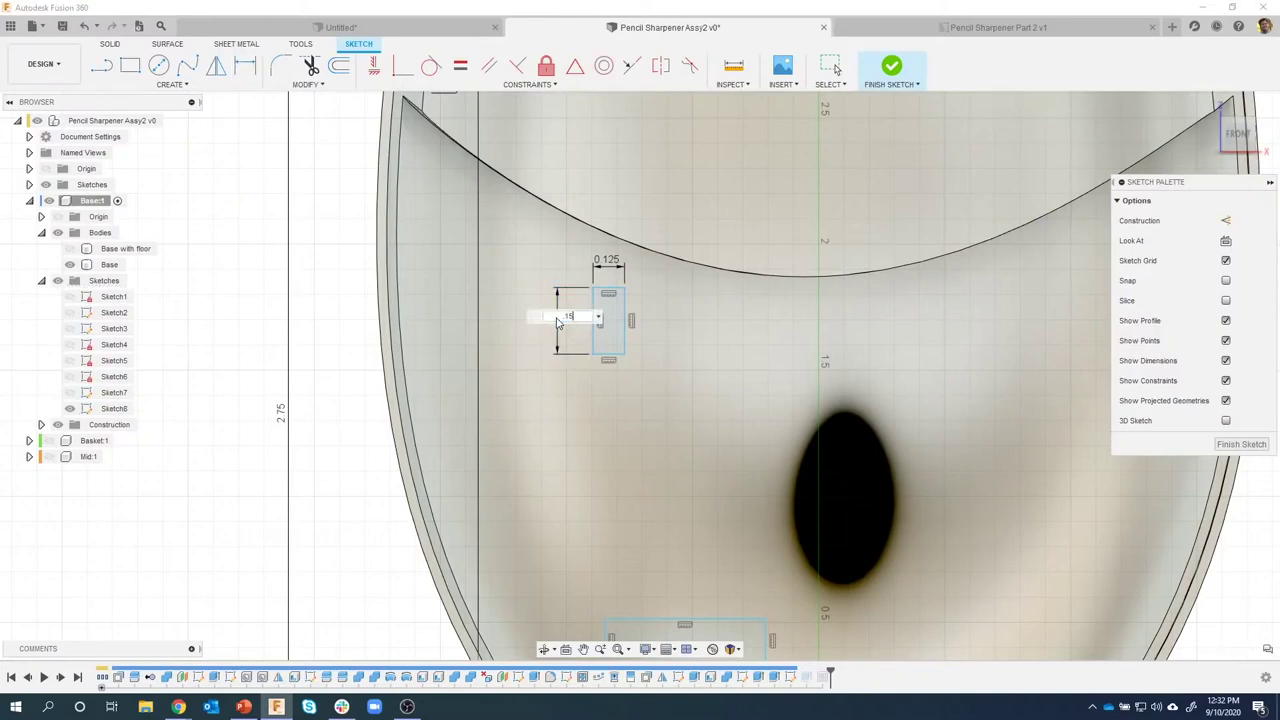
pyautogui.press('Return')
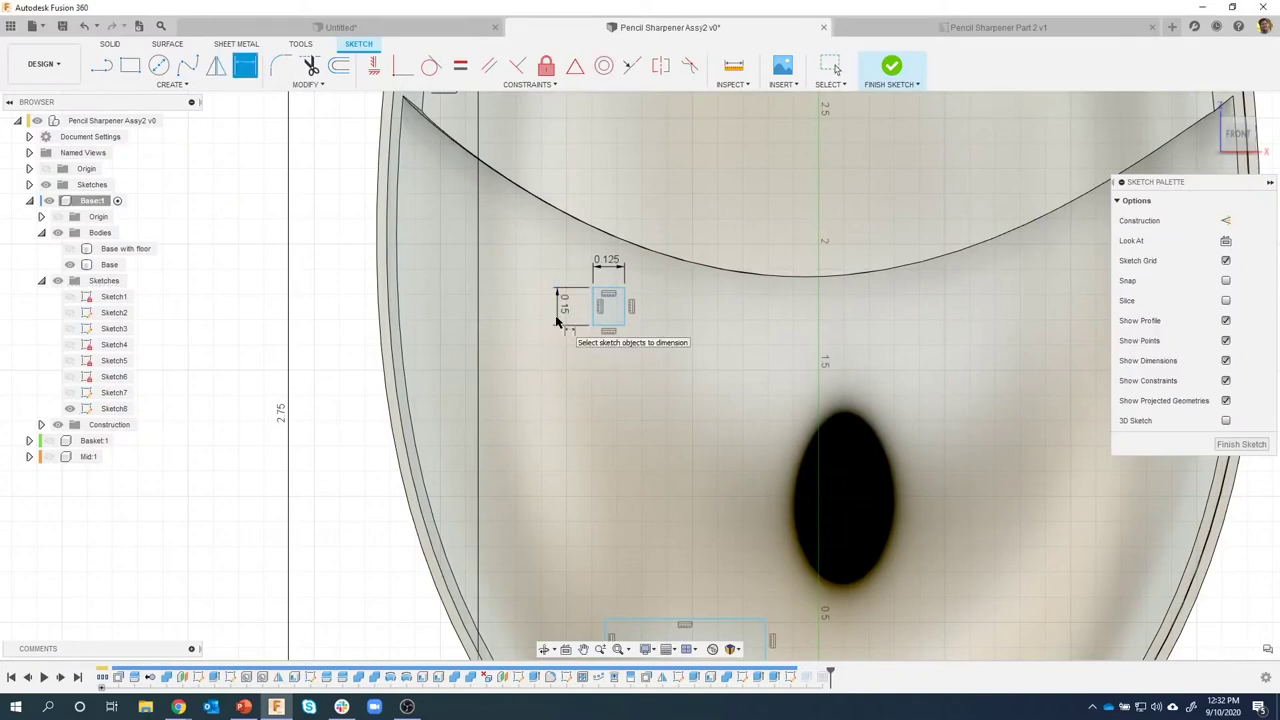
# Add a vertical dimension of 1.5 in between the upper rectangle's lower right corner and the sketch origin.
pyautogui.scroll(-3, 575, 340)
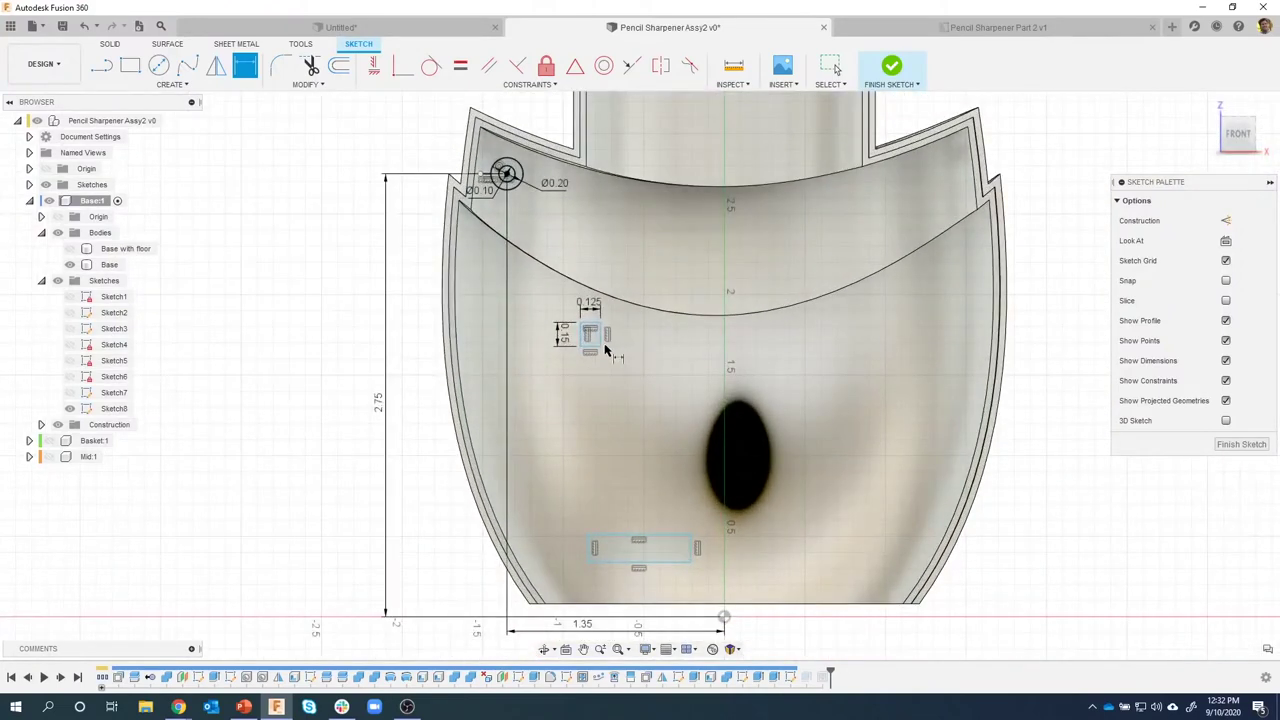
pyautogui.click(601, 347)
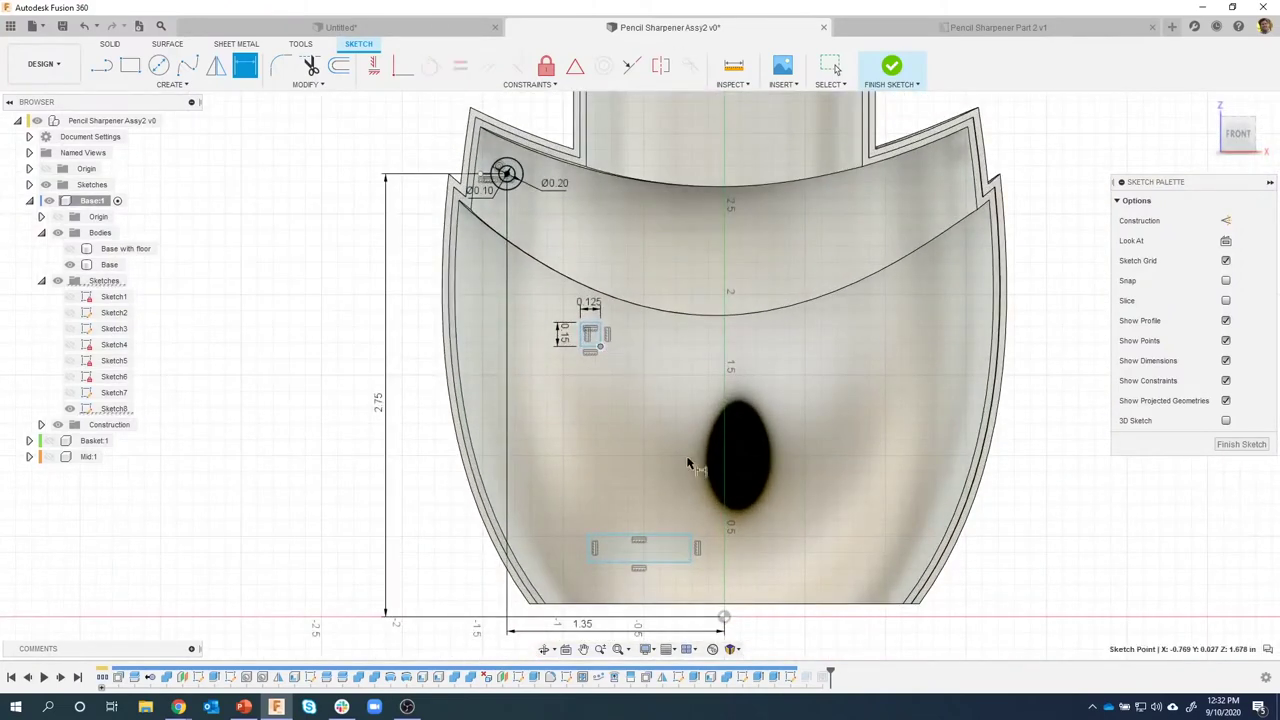
pyautogui.click(724, 615)
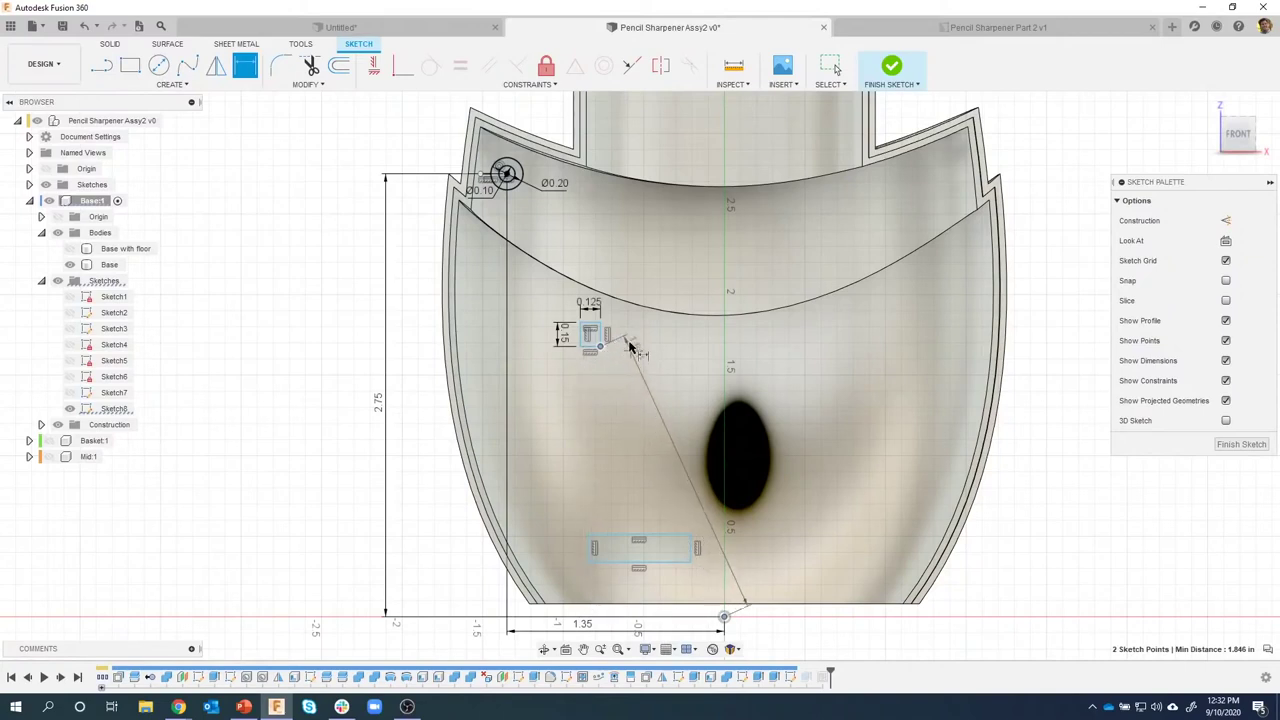
pyautogui.rightClick(650, 391)
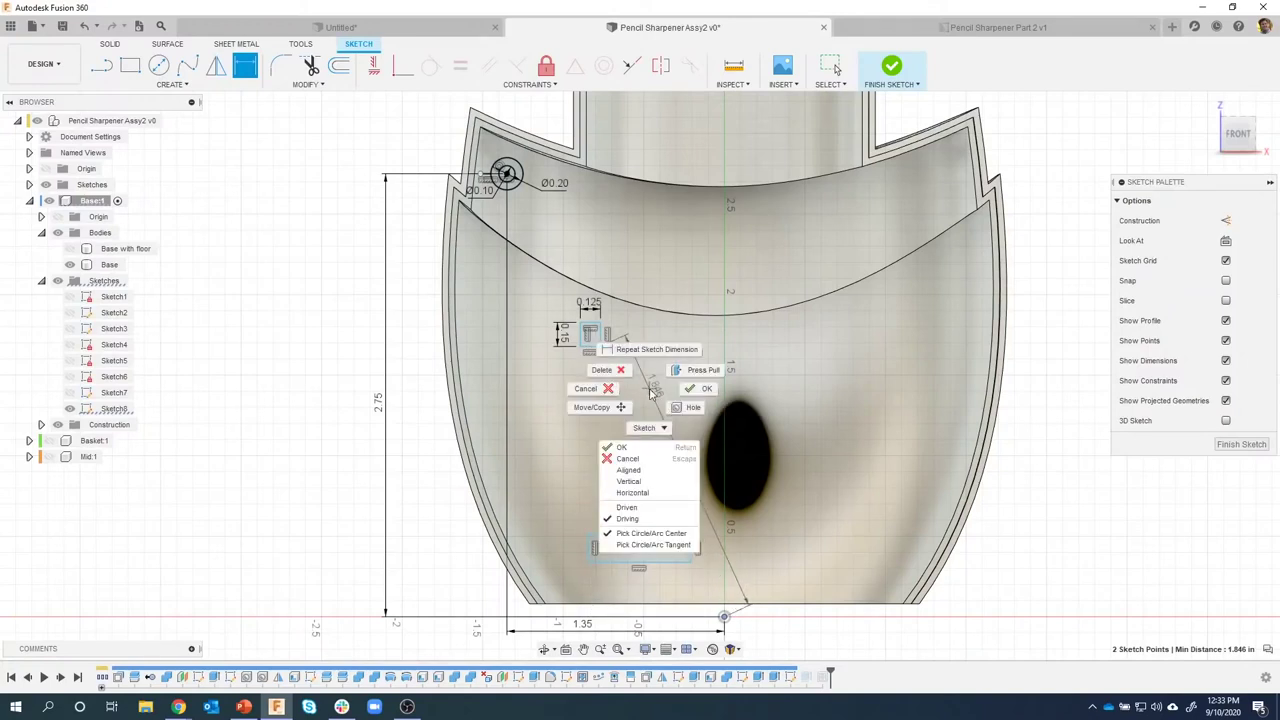
pyautogui.click(657, 482)
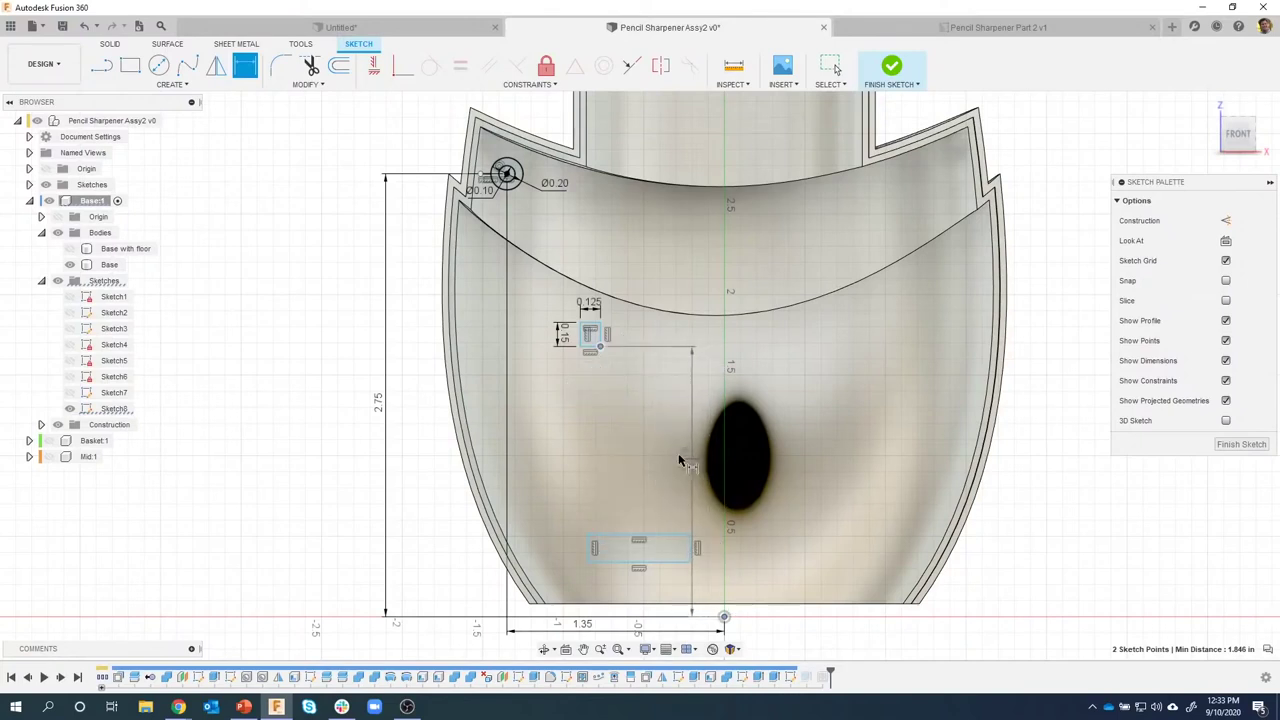
pyautogui.click(700, 462)
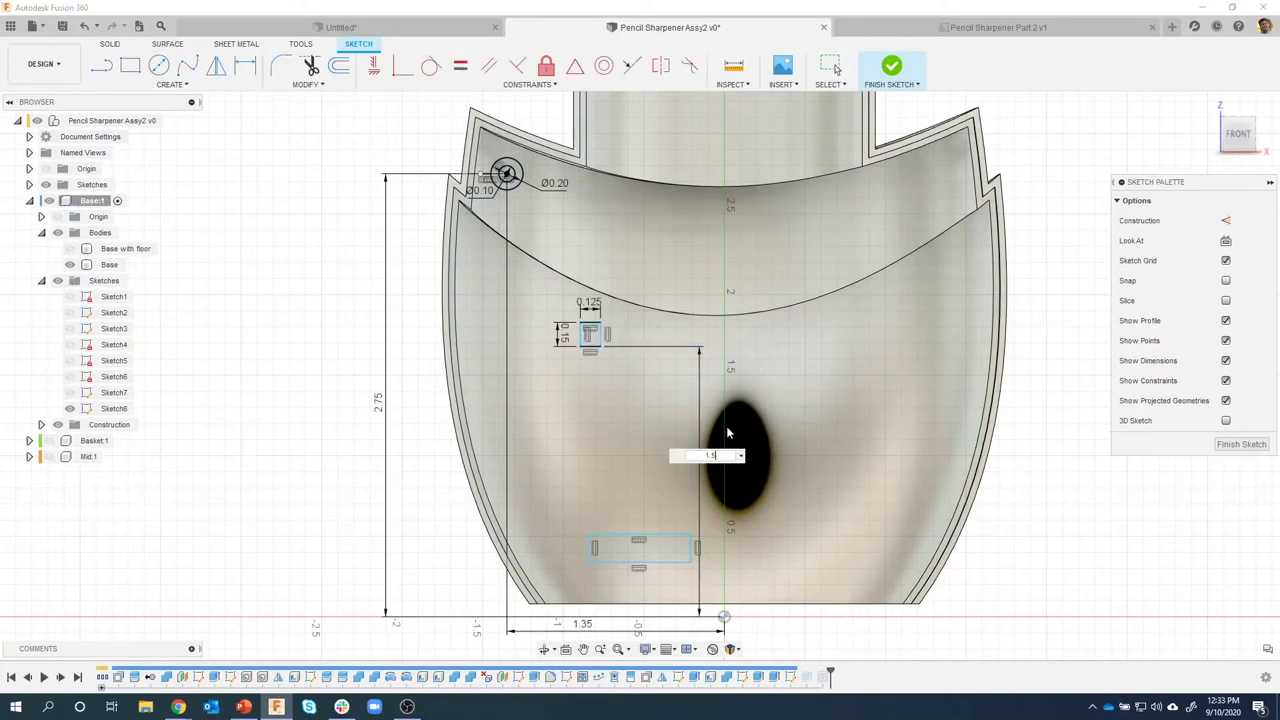
pyautogui.write('1.5')
pyautogui.press('Return')
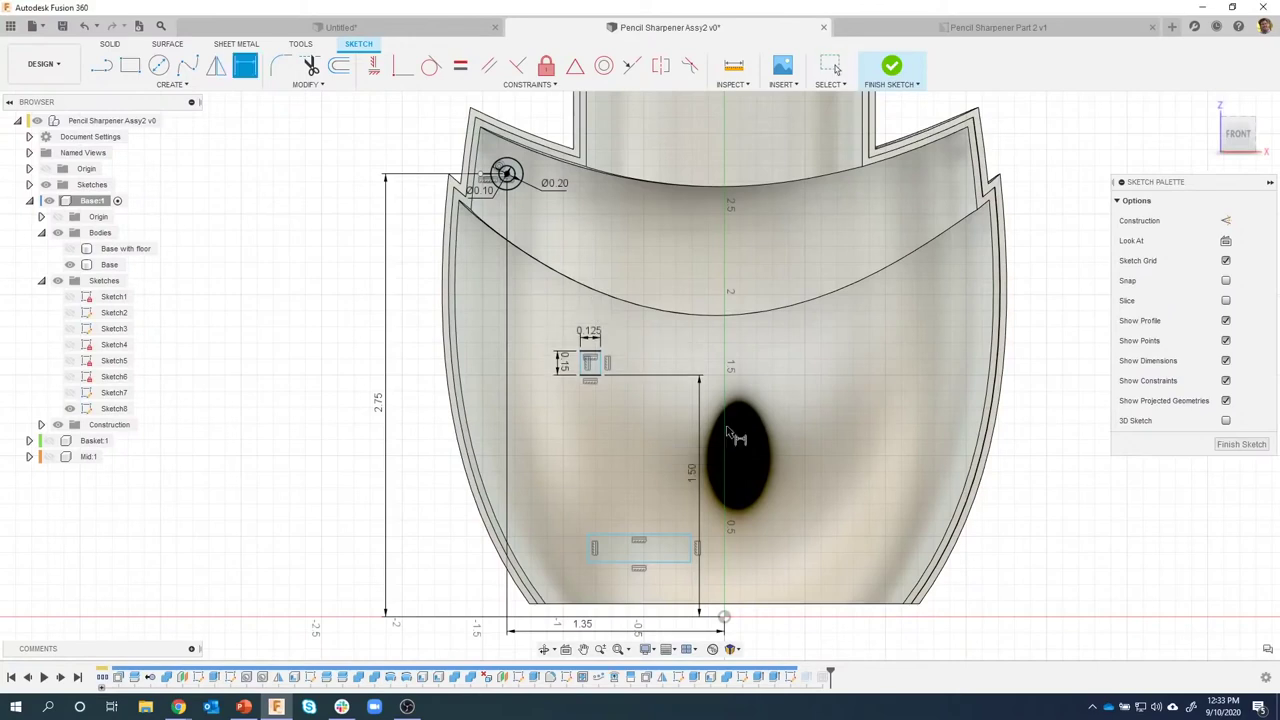
# Set the horizontal distance from the upper rectangle's right edge to the origin to 0.6 in.
pyautogui.click(604, 366)
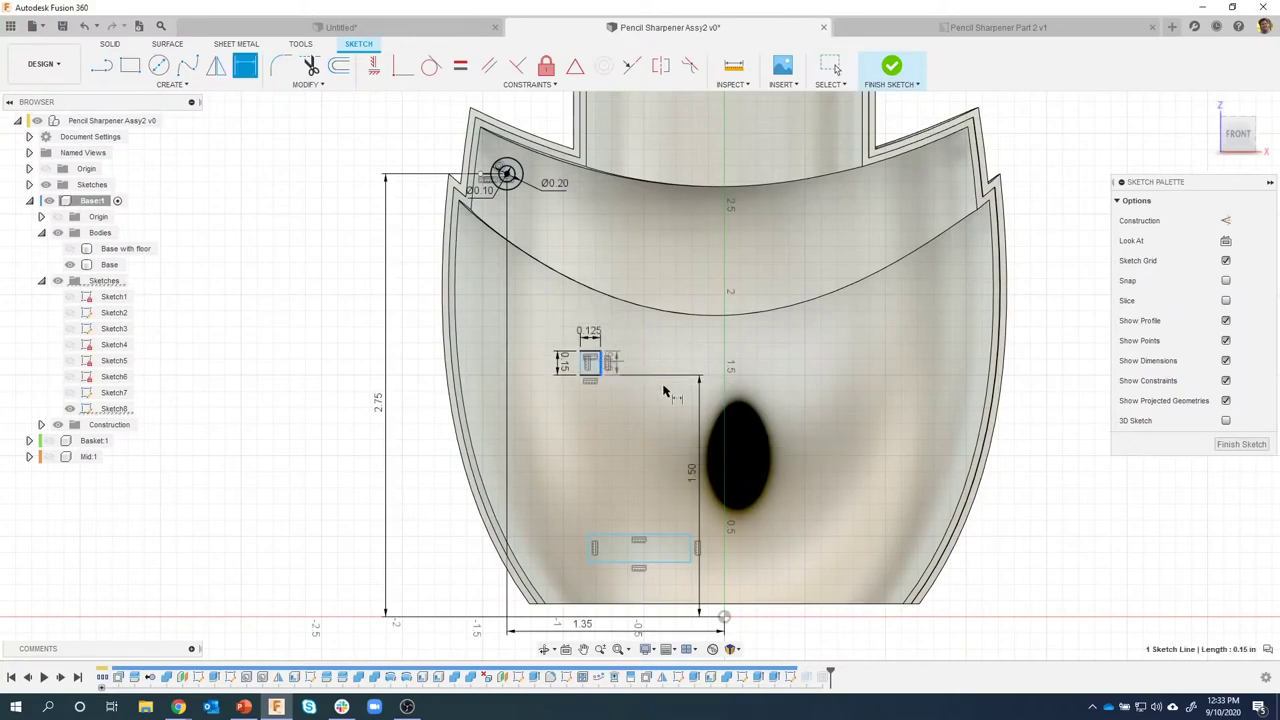
pyautogui.click(723, 618)
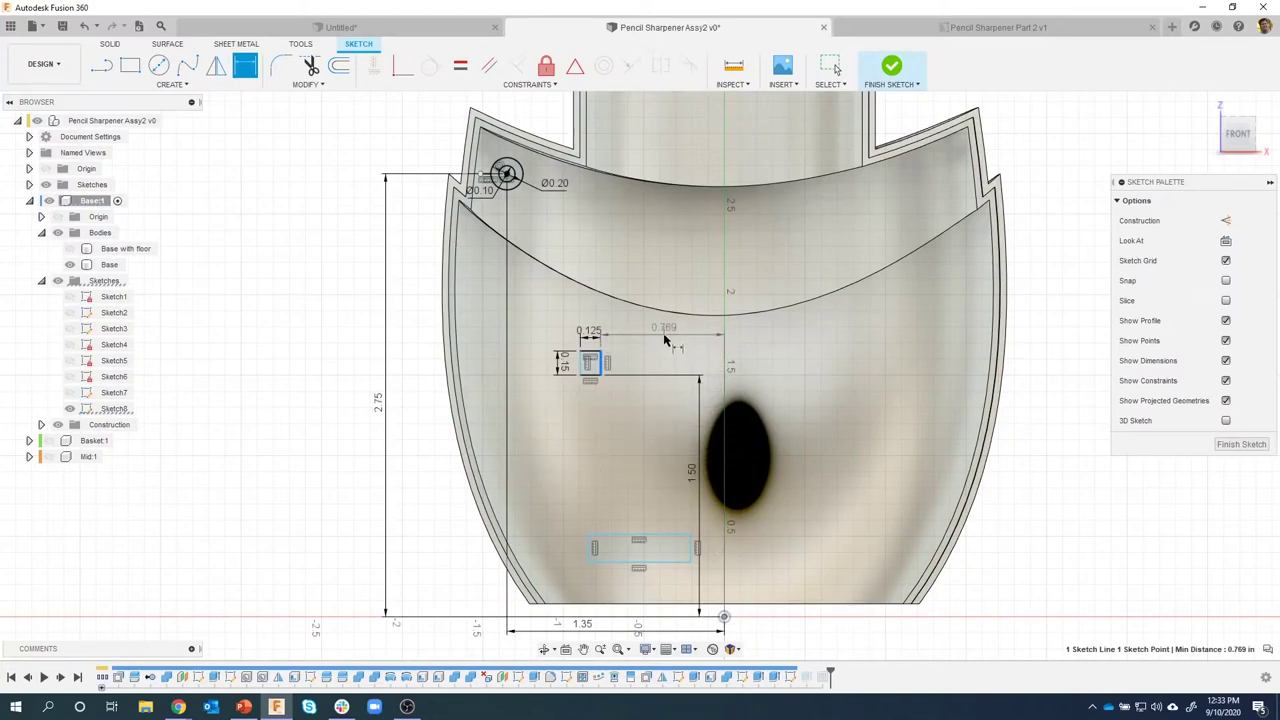
pyautogui.rightClick(665, 340)
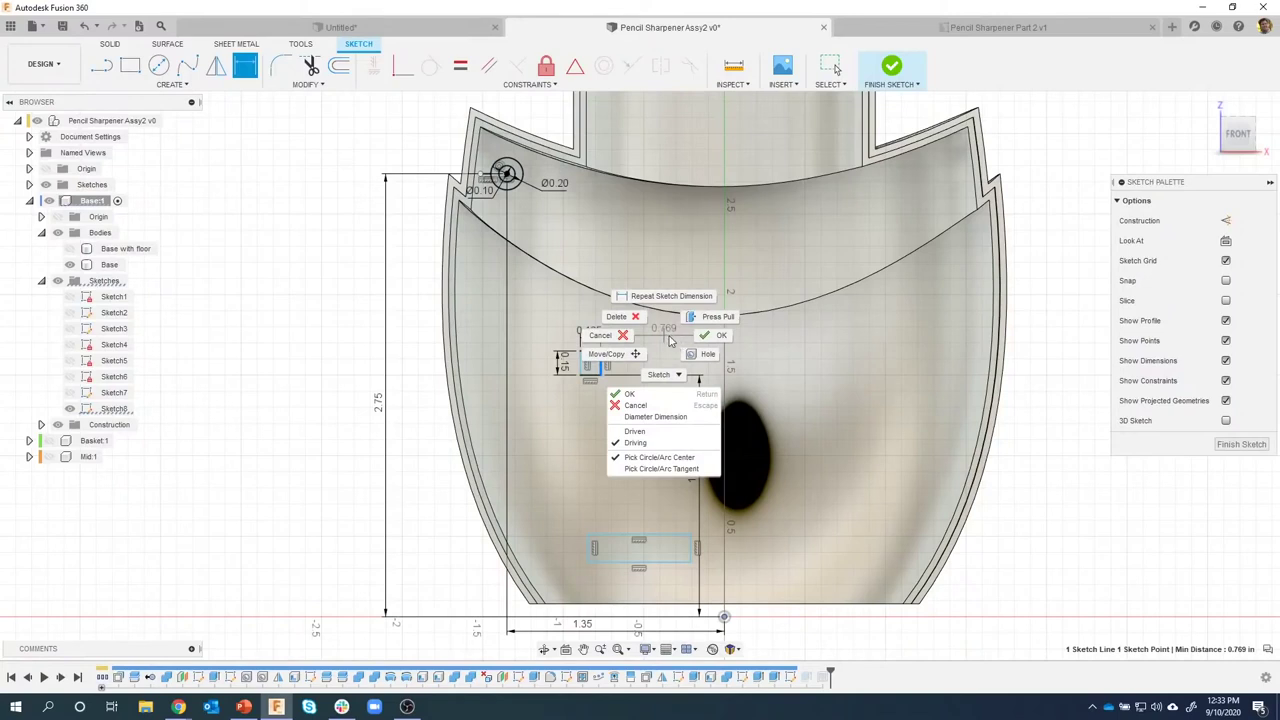
pyautogui.click(670, 340)
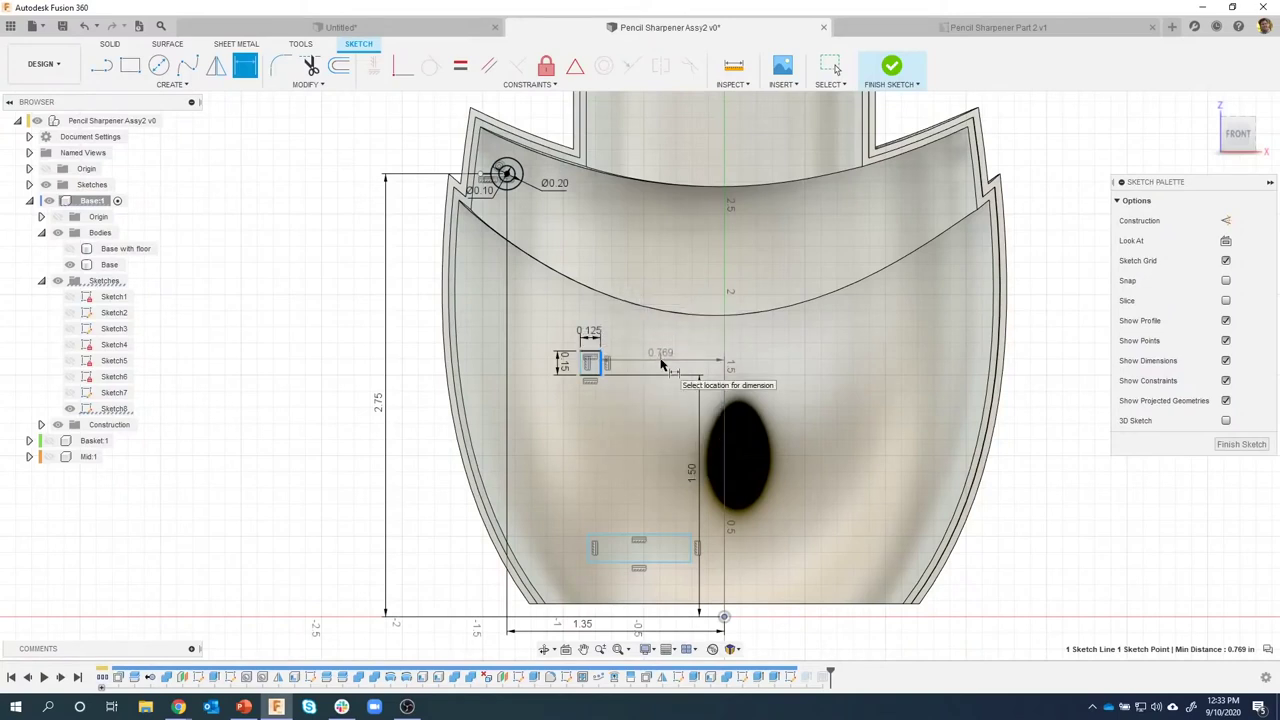
pyautogui.click(668, 353)
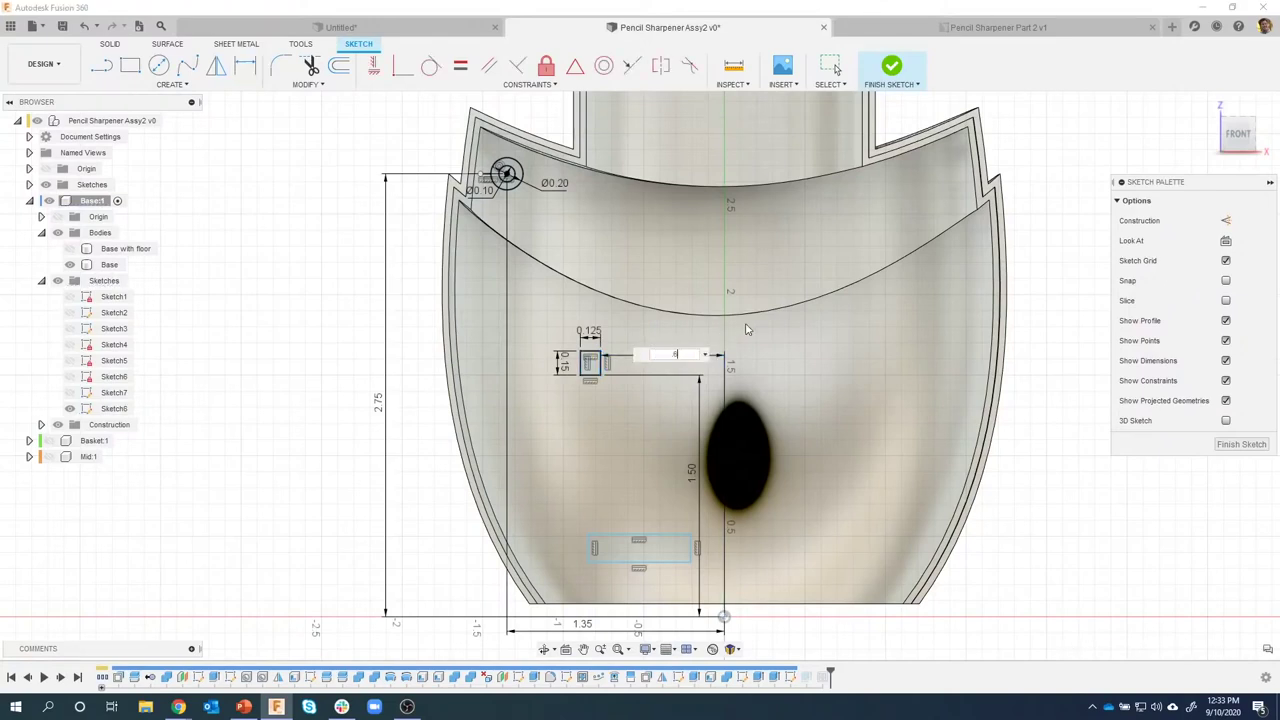
pyautogui.press('Return')
# Check the internal feature dimensions in the front view of the Pencil Sharpener Part 2 drawing and return to the assembly sketch.
pyautogui.click(951, 27)
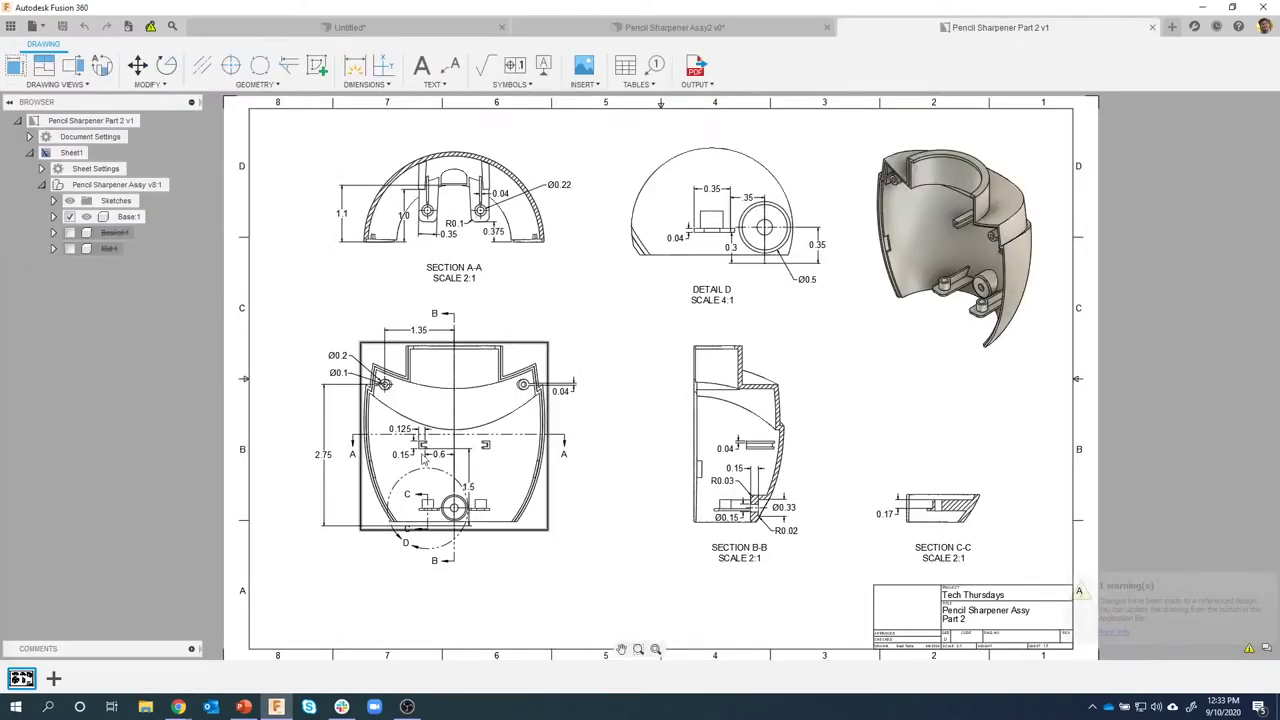
pyautogui.scroll(4, 423, 460)
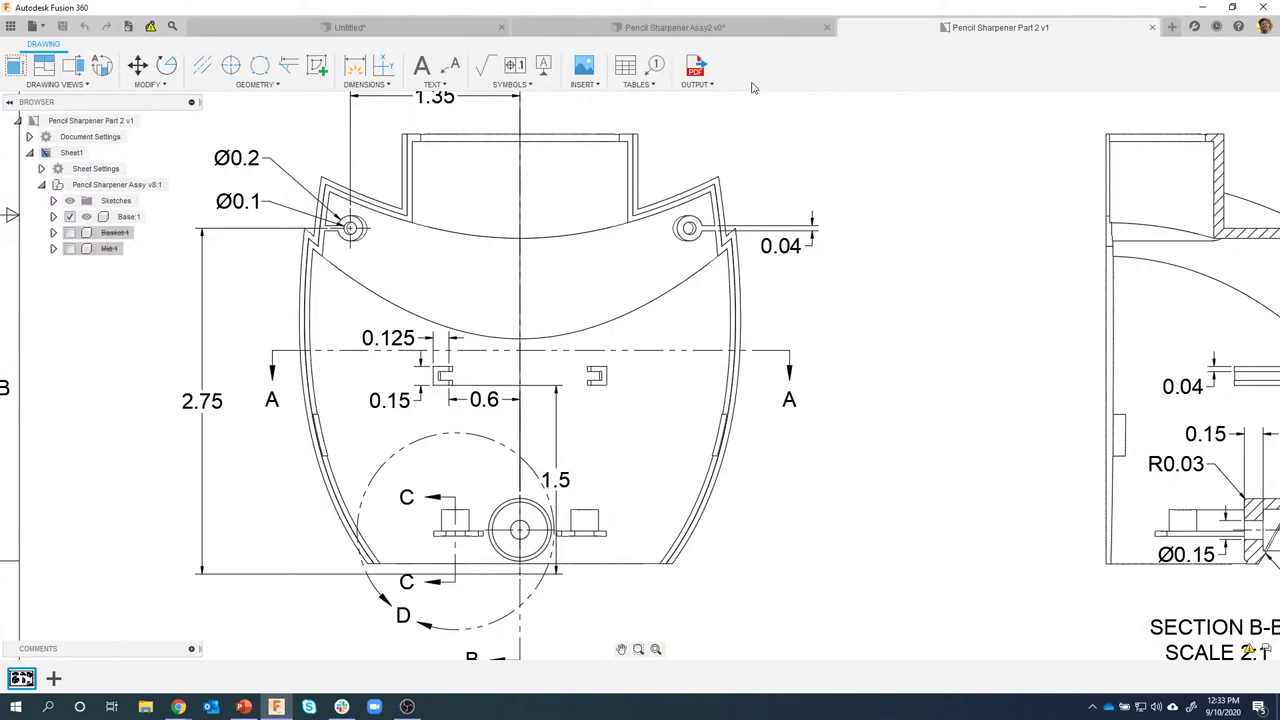
pyautogui.click(703, 30)
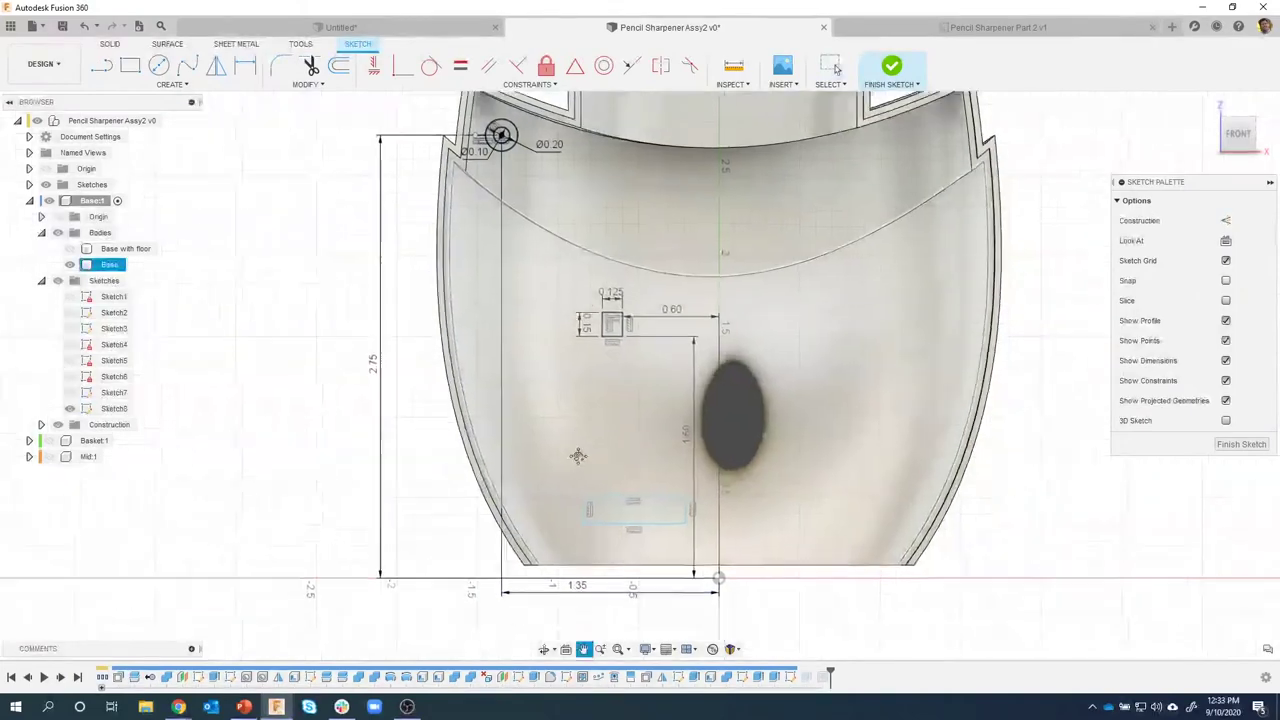
# Dimension the lower rectangle to 0.35 in wide and 0.04 in high.
pyautogui.scroll(4, 578, 456)
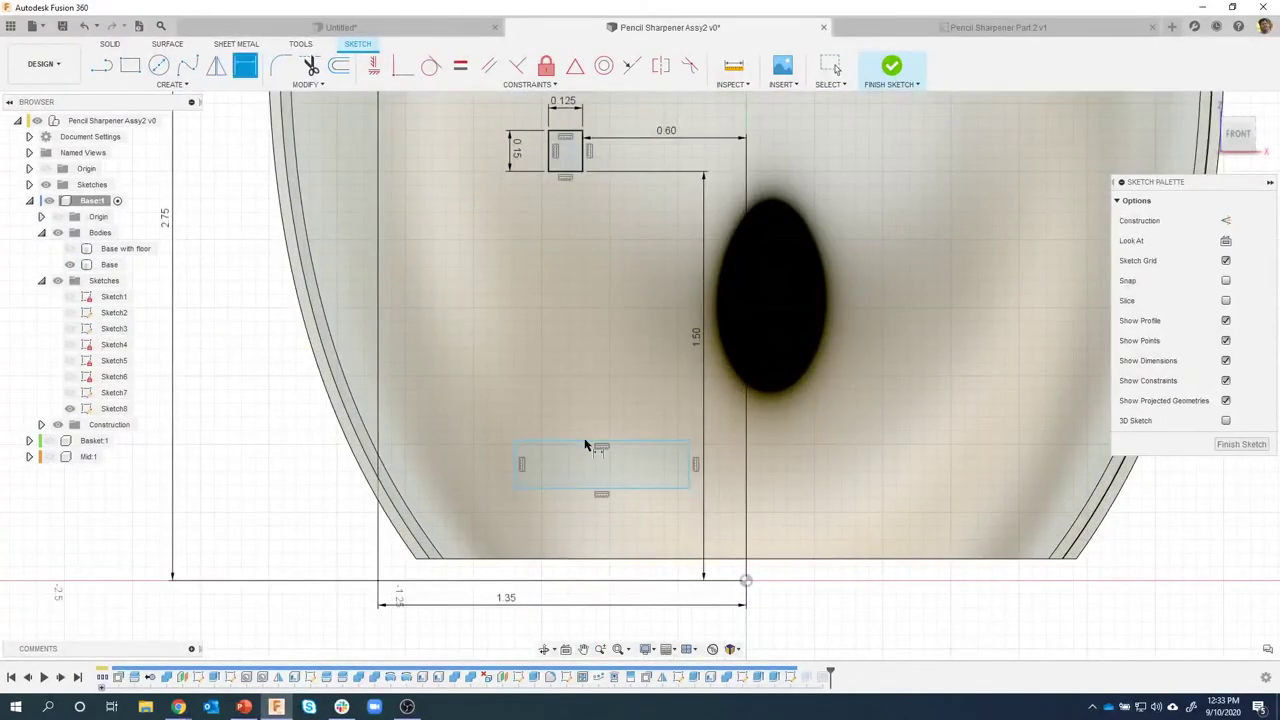
pyautogui.click(596, 444)
pyautogui.click(592, 414)
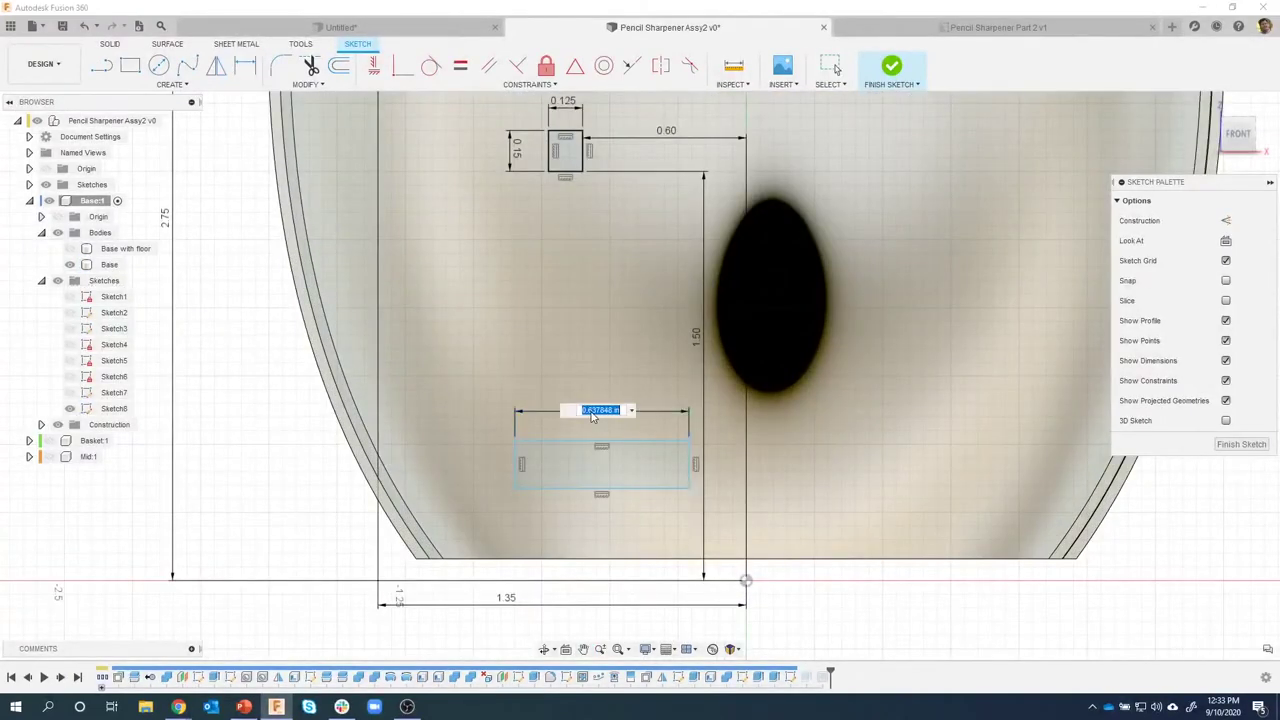
pyautogui.write('.35')
pyautogui.press('Return')
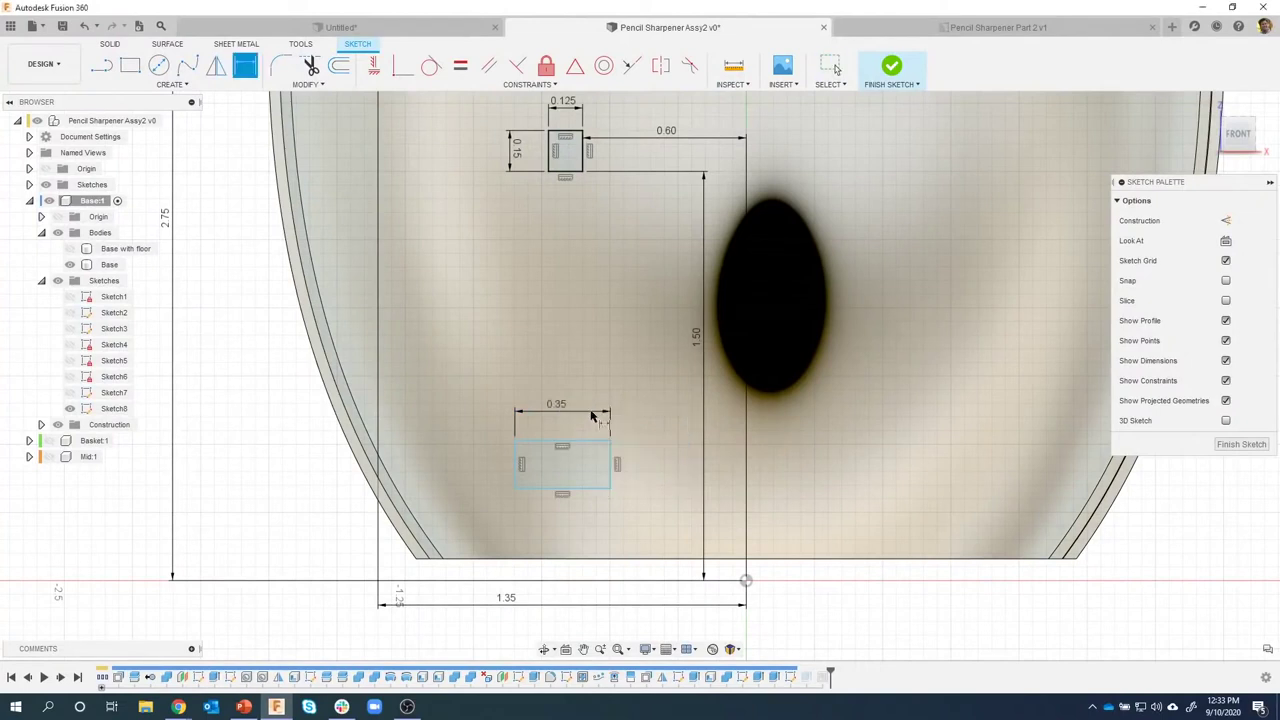
pyautogui.click(513, 464)
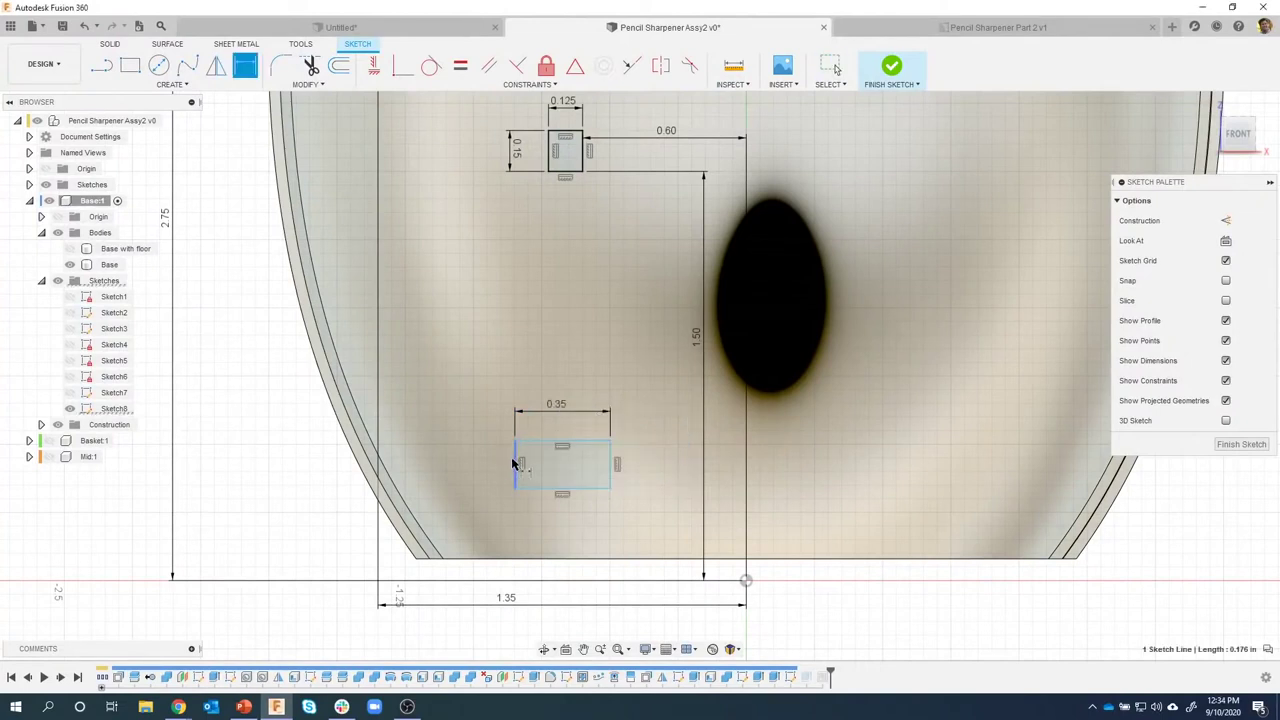
pyautogui.click(473, 466)
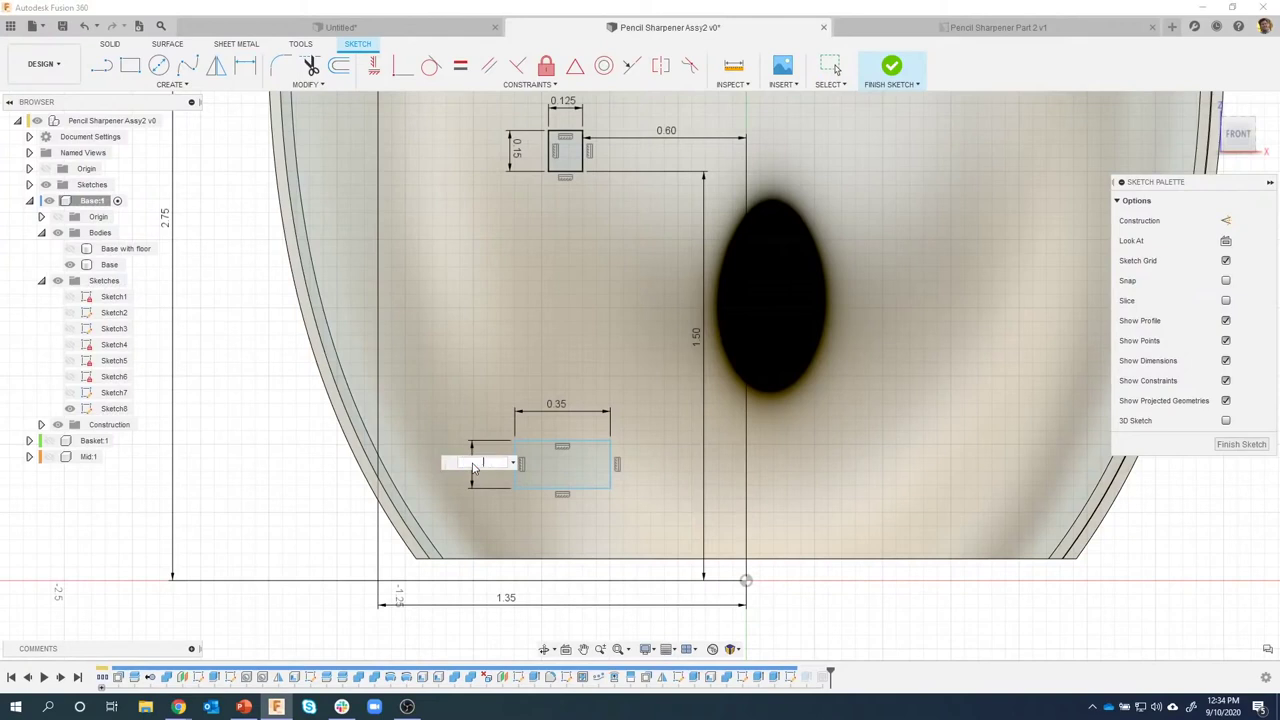
pyautogui.write('.04')
pyautogui.press('Return')
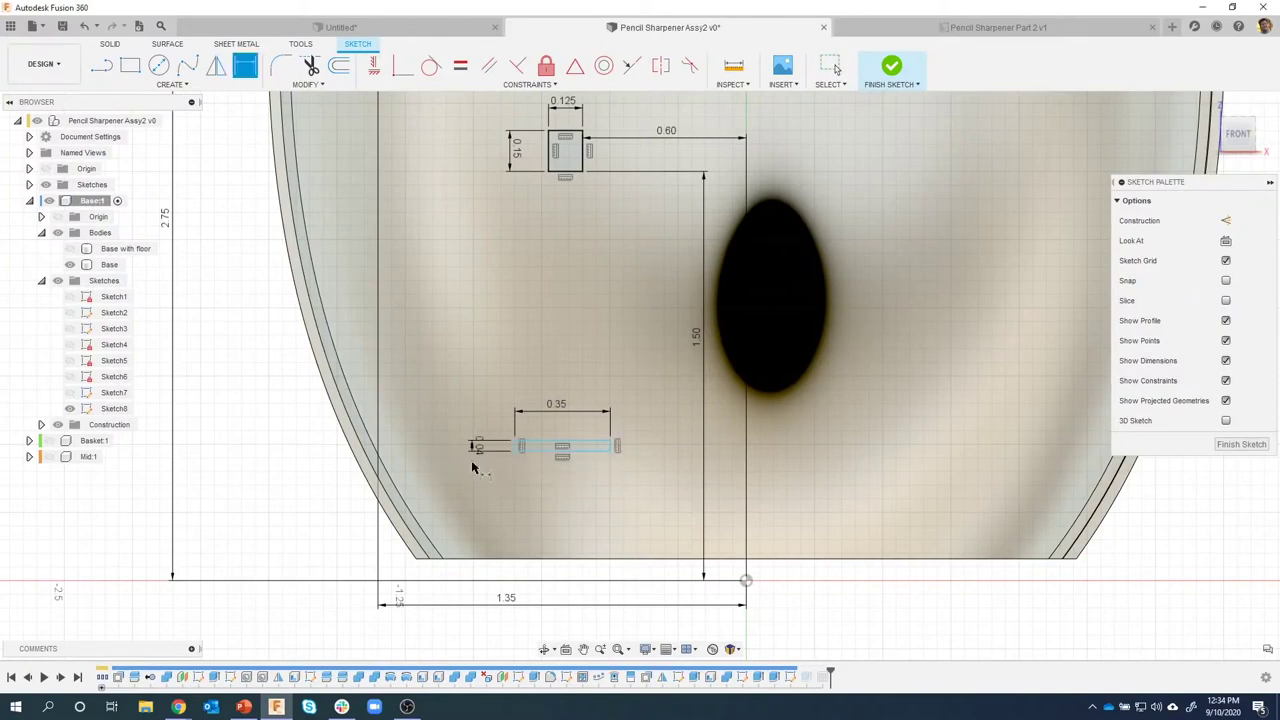
# Add a vertical dimension of 0.3 in between the lower rectangle's lower right corner and the sketch origin.
pyautogui.click(611, 452)
pyautogui.click(745, 582)
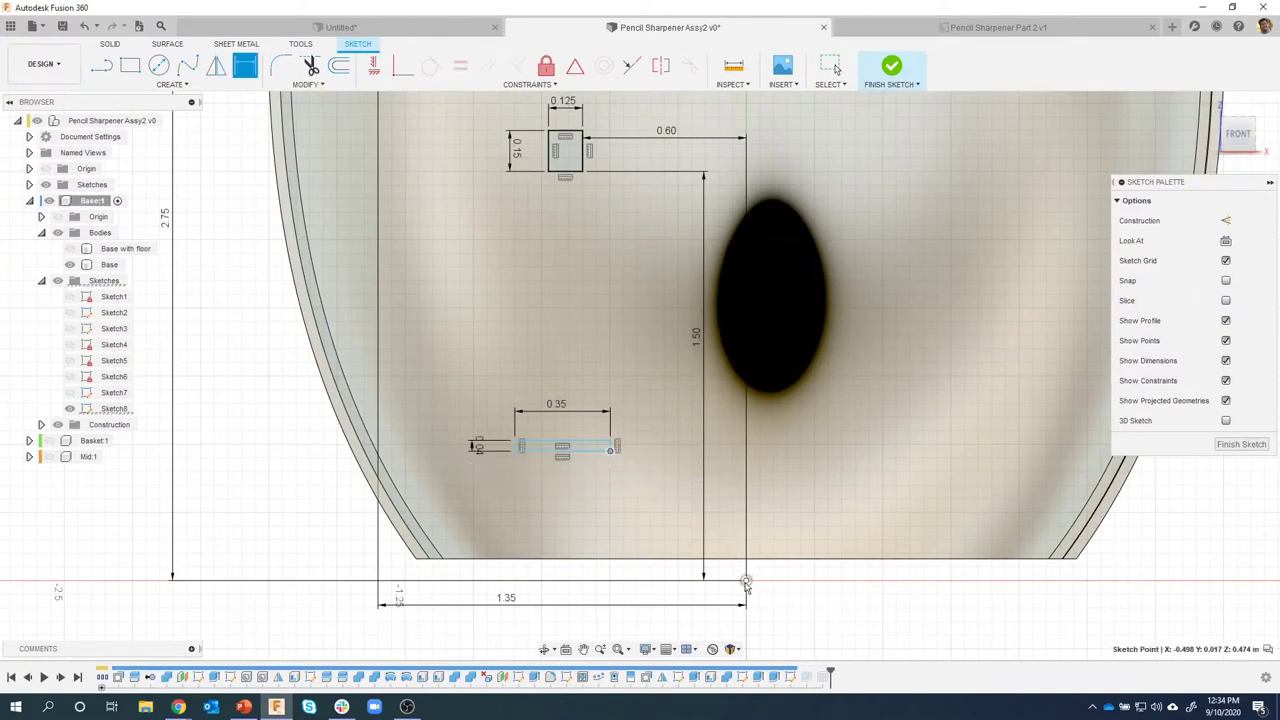
pyautogui.rightClick(683, 486)
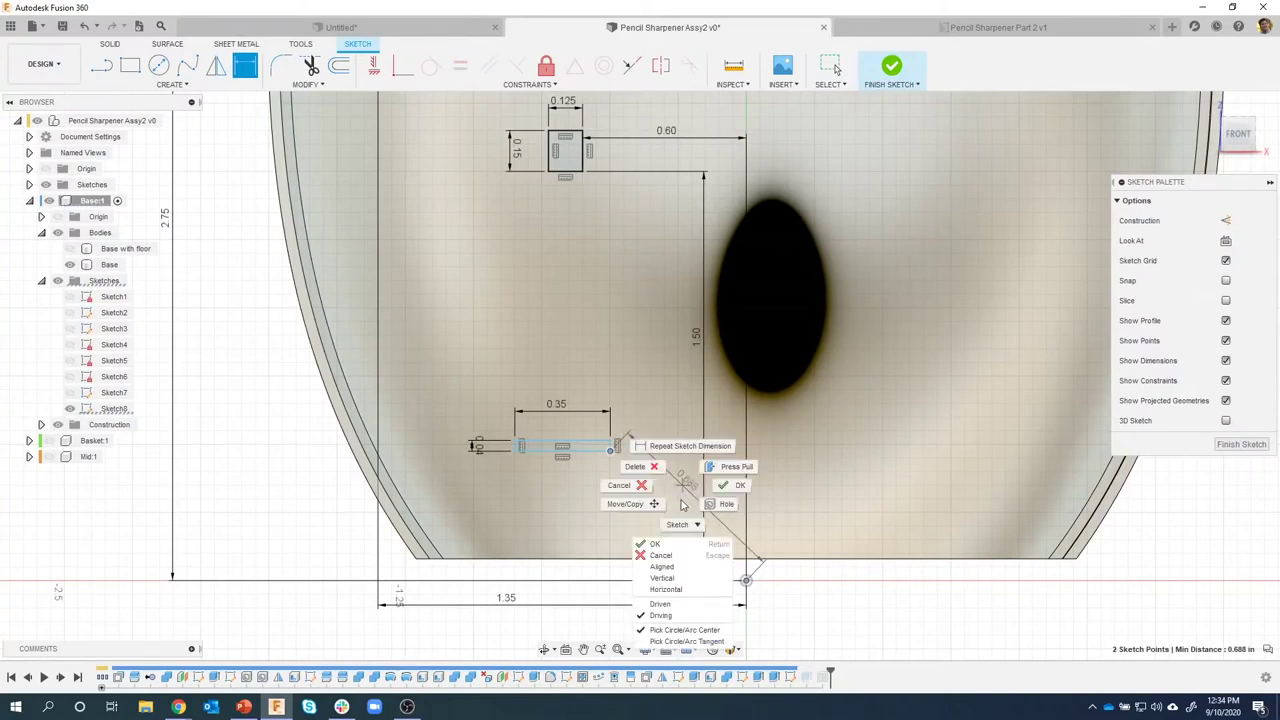
pyautogui.click(663, 578)
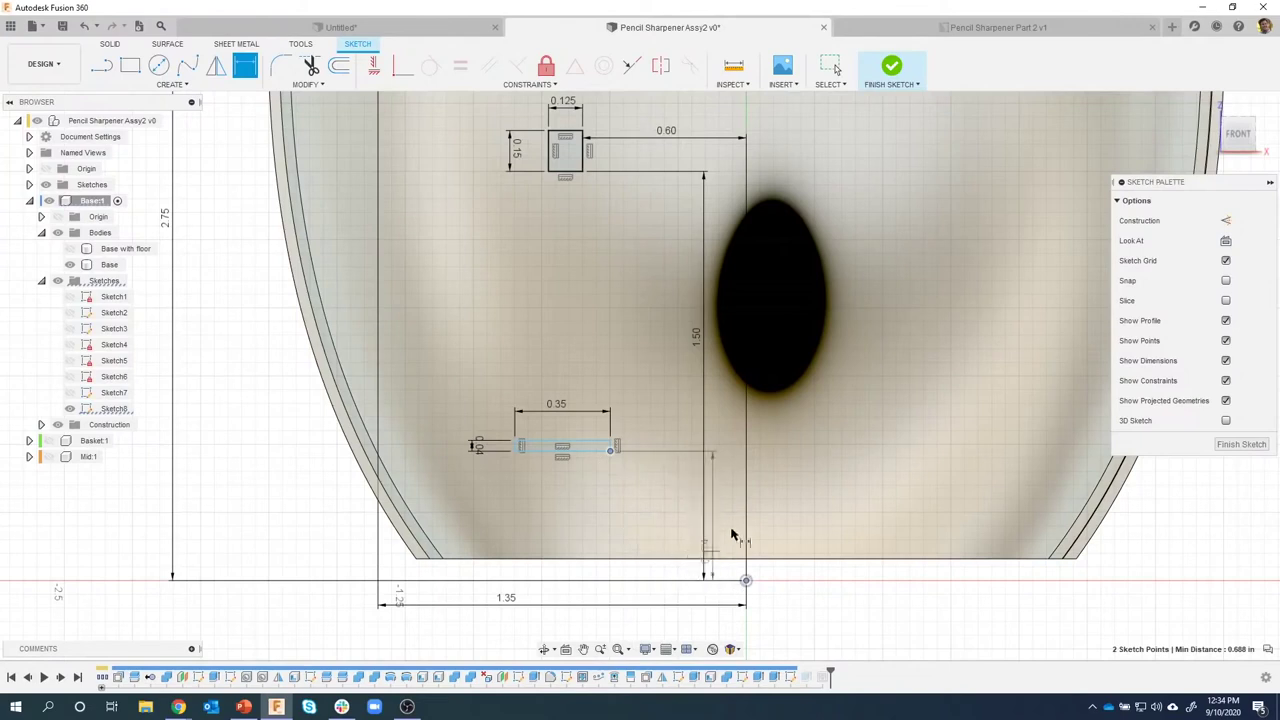
pyautogui.click(781, 502)
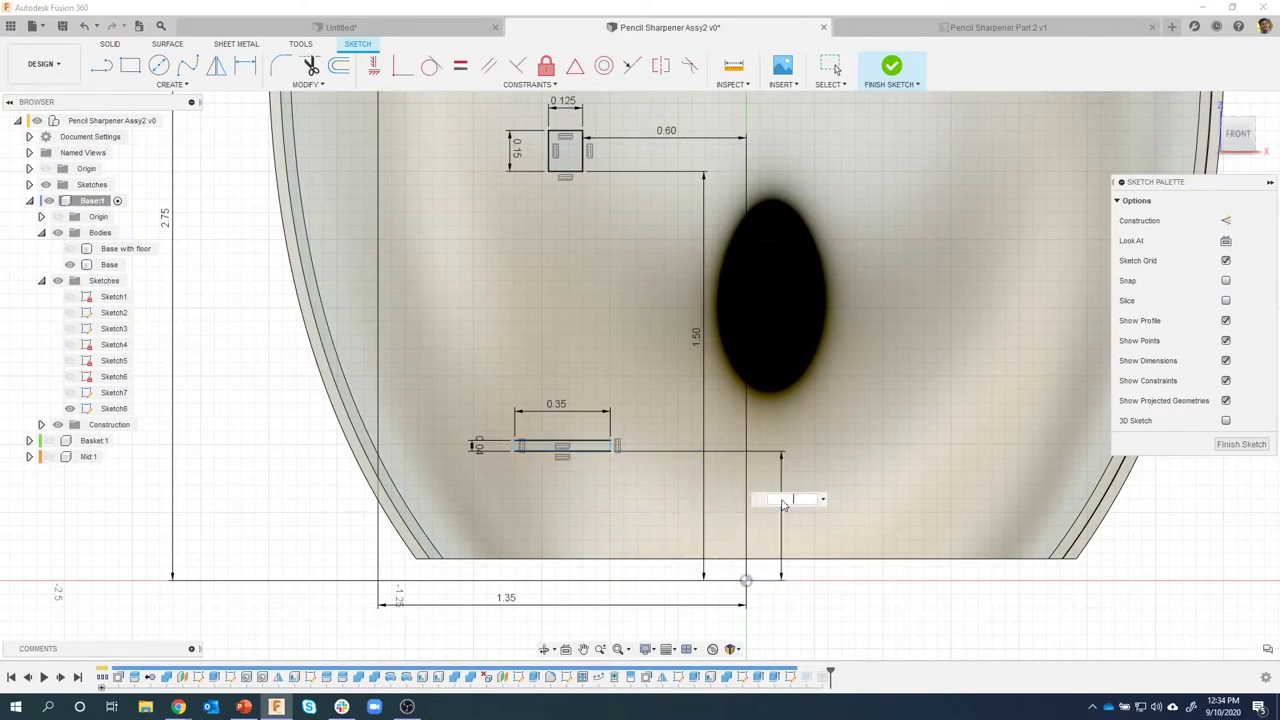
pyautogui.write('0.3')
pyautogui.press('Return')
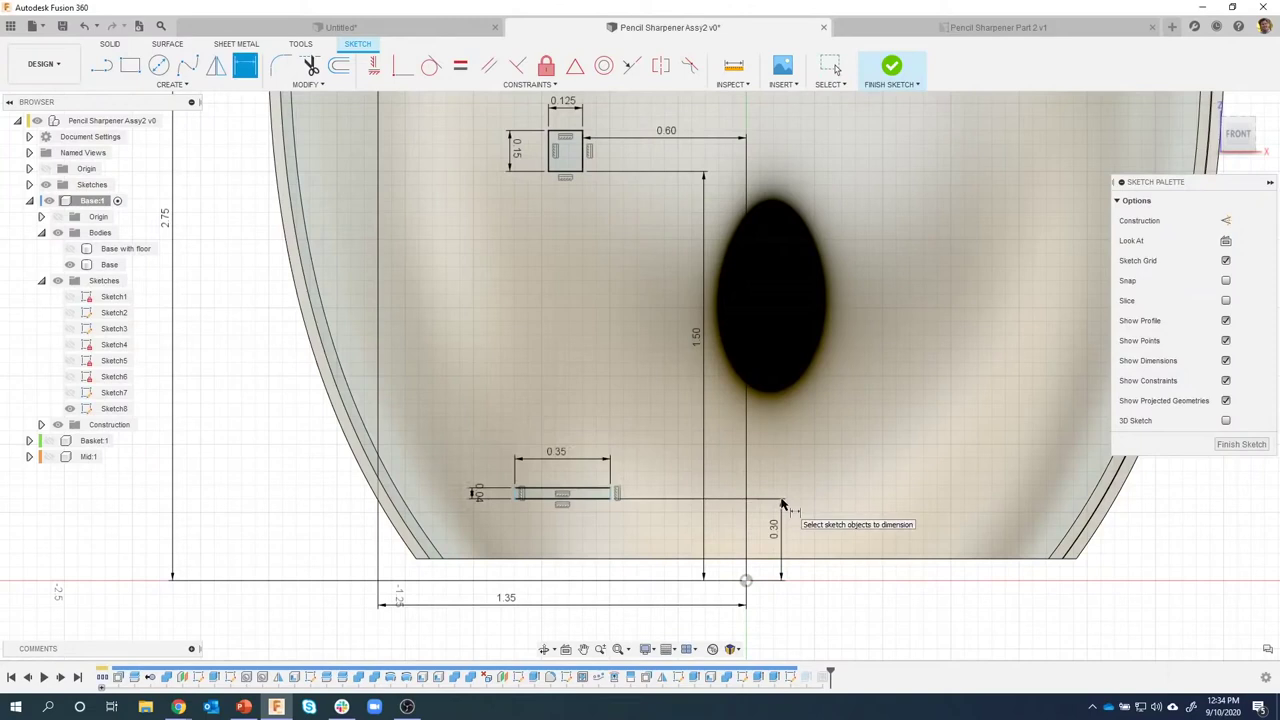
# Set the horizontal distance from the lower rectangle's right edge to the origin to 0.35 in and finish the sketch.
pyautogui.click(616, 500)
pyautogui.click(747, 580)
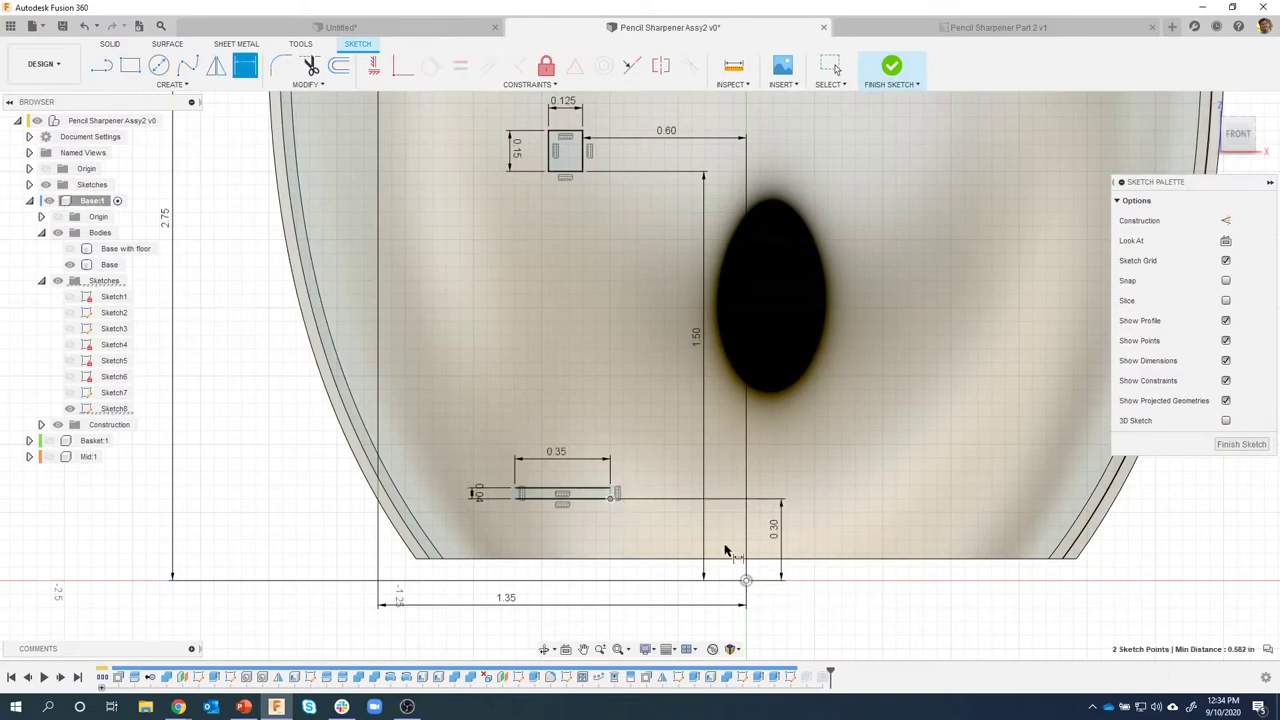
pyautogui.click(675, 483)
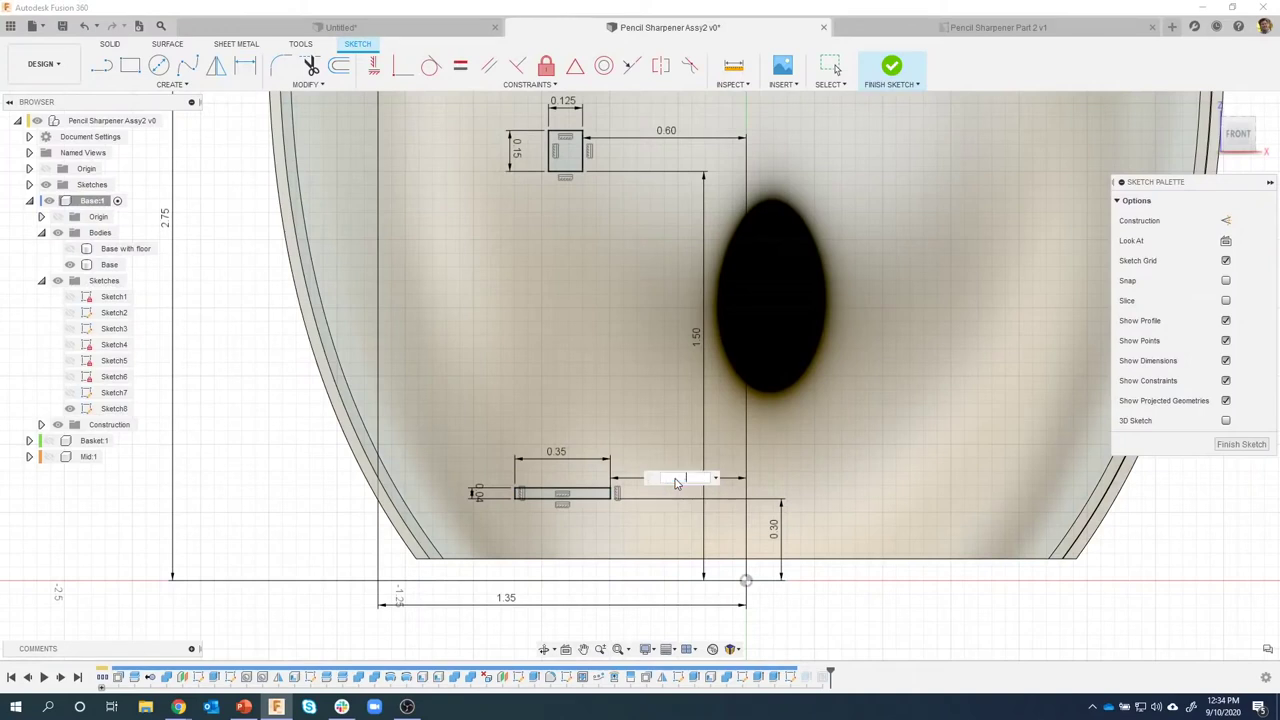
pyautogui.press('Return')
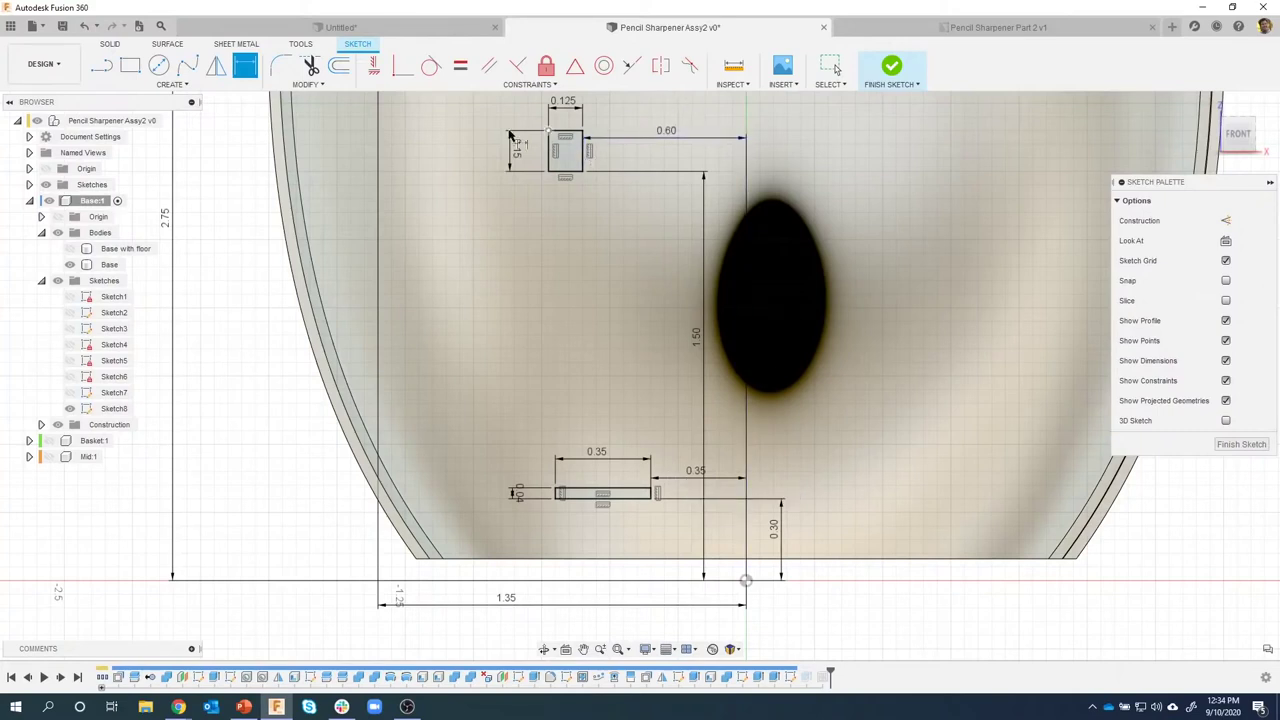
pyautogui.click(893, 66)
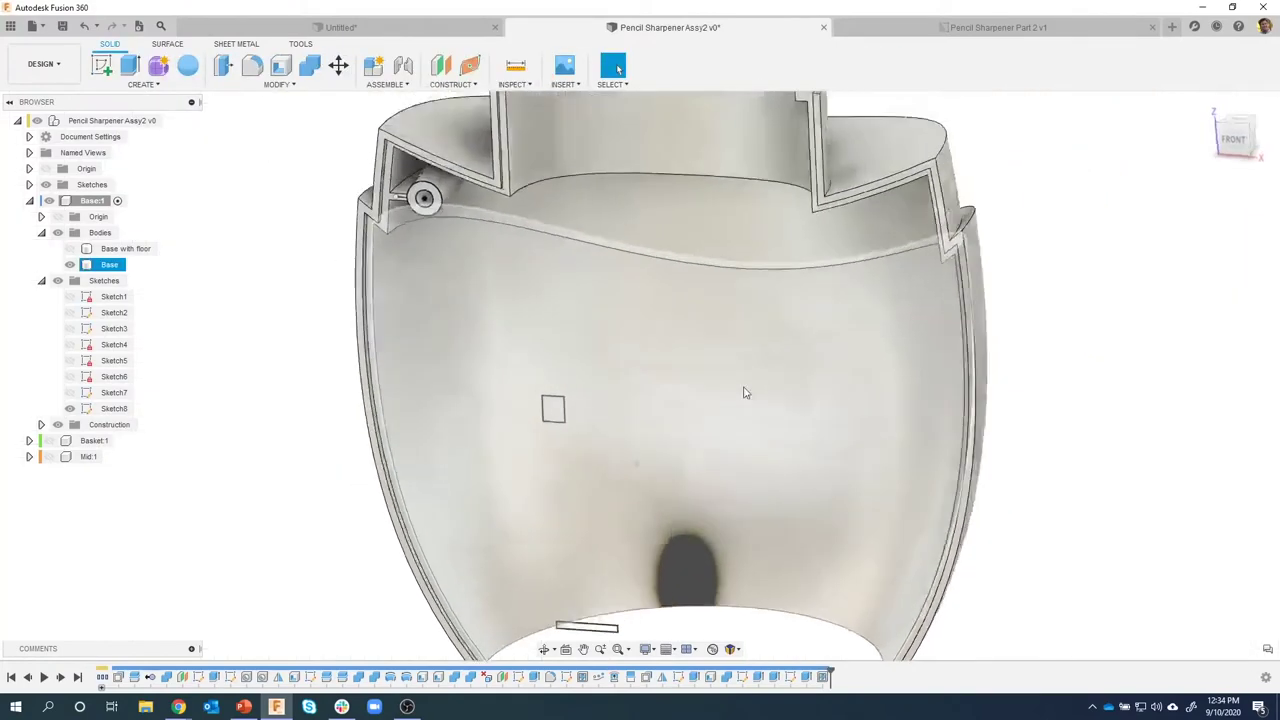
# Set up an extrusion of the upper rectangle profile that extends to the base's inner wall face and joins it.
pyautogui.keyDown('shift'); pyautogui.moveTo(744, 392); pyautogui.dragTo(533, 382, button='middle'); pyautogui.keyUp('shift')
pyautogui.keyDown('shift'); pyautogui.moveTo(528, 213); pyautogui.dragTo(415, 474, button='middle'); pyautogui.keyUp('shift')
pyautogui.scroll(2, 415, 474)
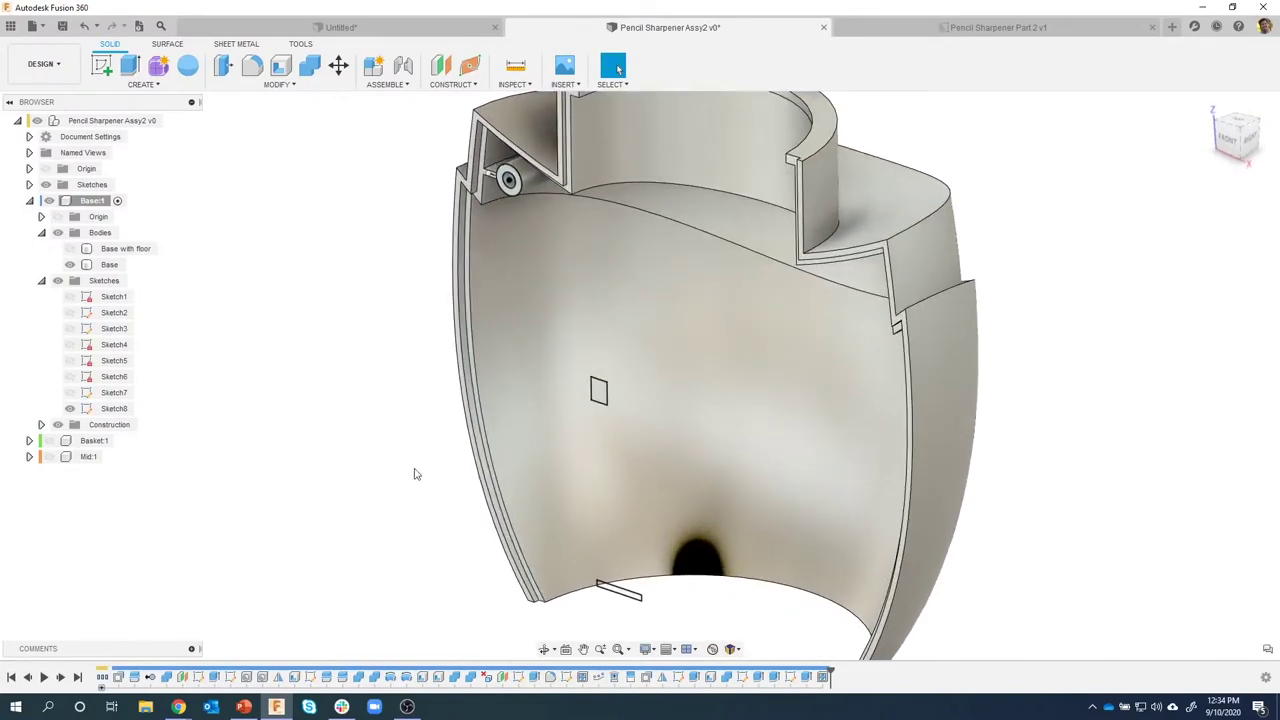
pyautogui.click(563, 409)
pyautogui.moveTo(585, 397); pyautogui.dragTo(575, 347, button='middle')
pyautogui.click(594, 354)
pyautogui.scroll(2, 594, 354)
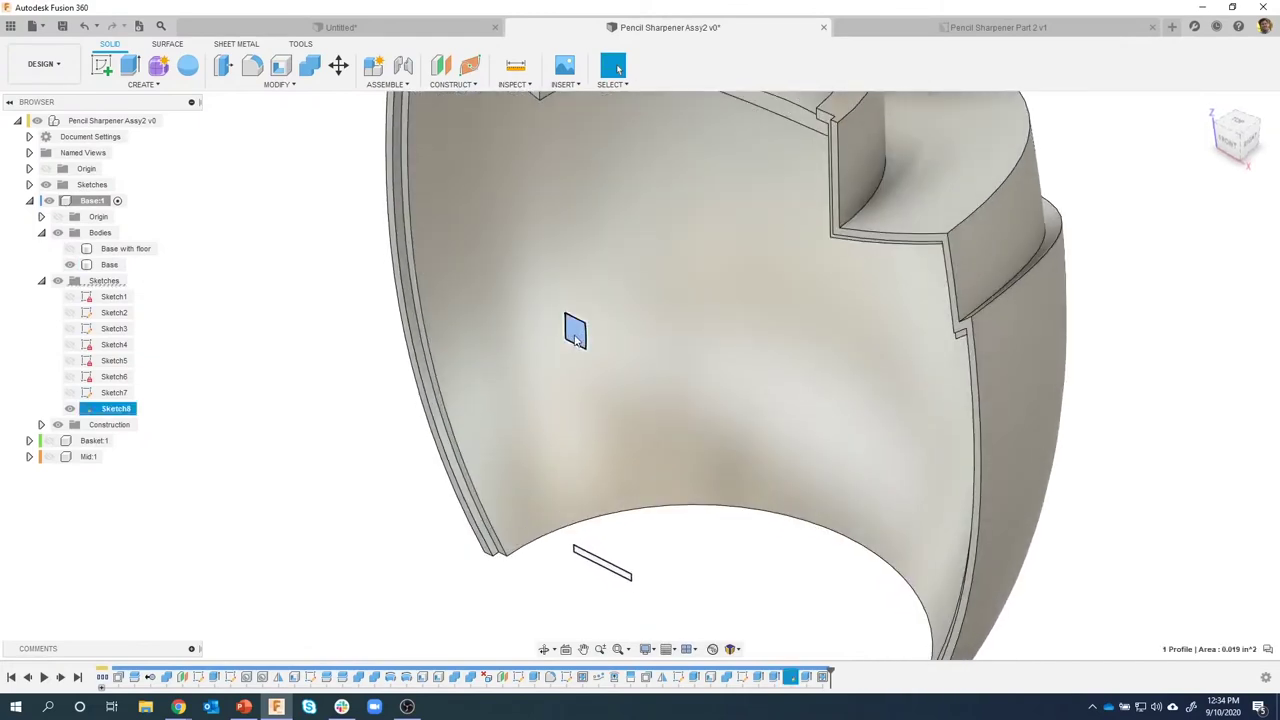
pyautogui.rightClick(575, 341)
pyautogui.click(553, 391)
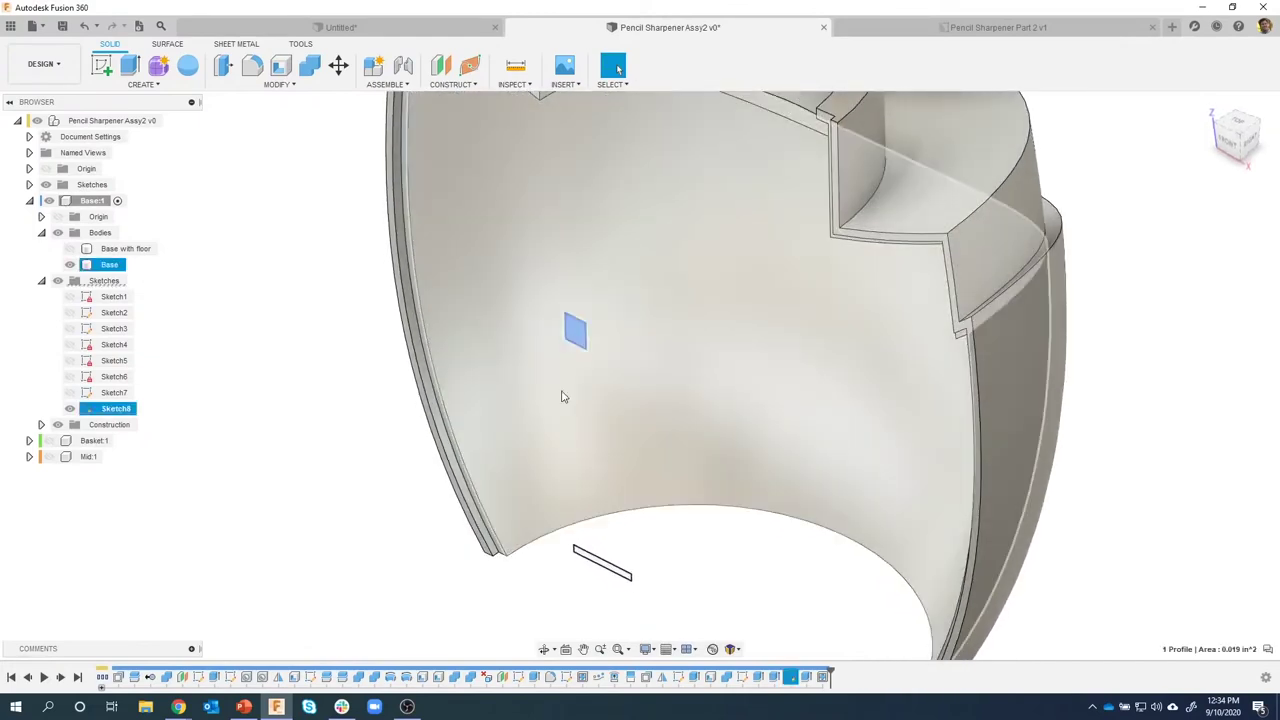
pyautogui.moveTo(547, 378); pyautogui.dragTo(600, 340)
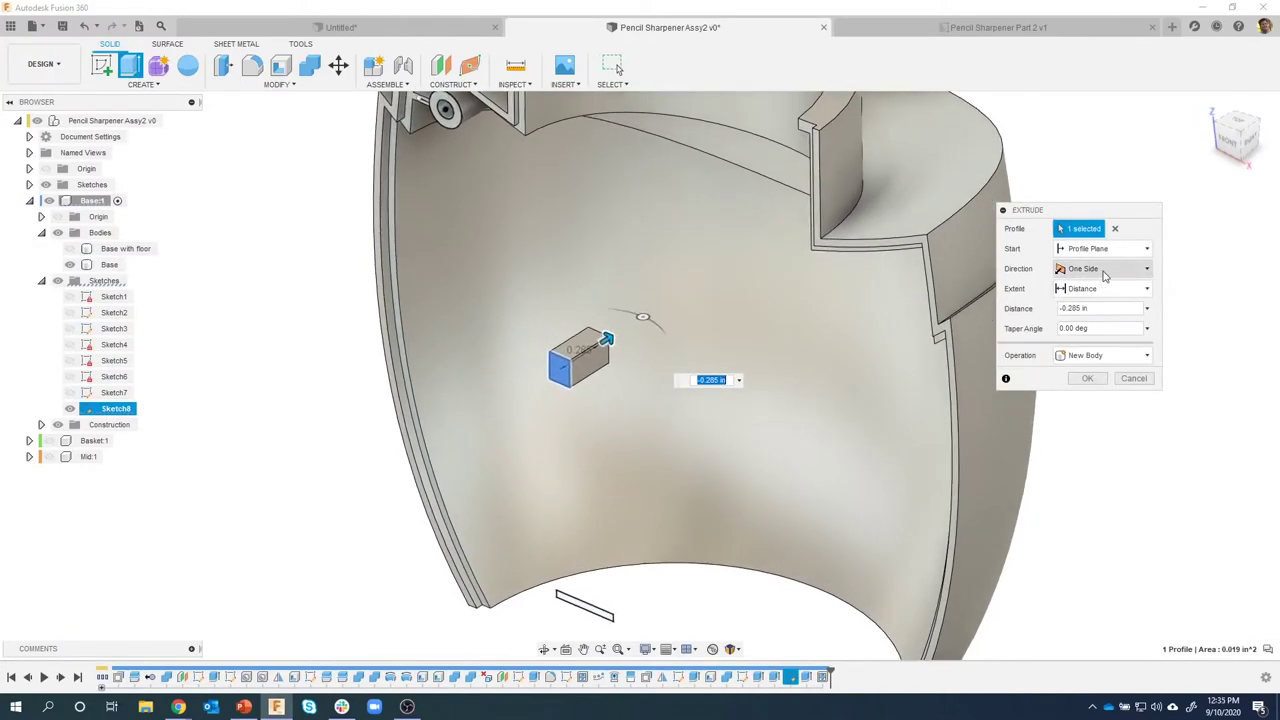
pyautogui.click(1105, 289)
pyautogui.click(1085, 323)
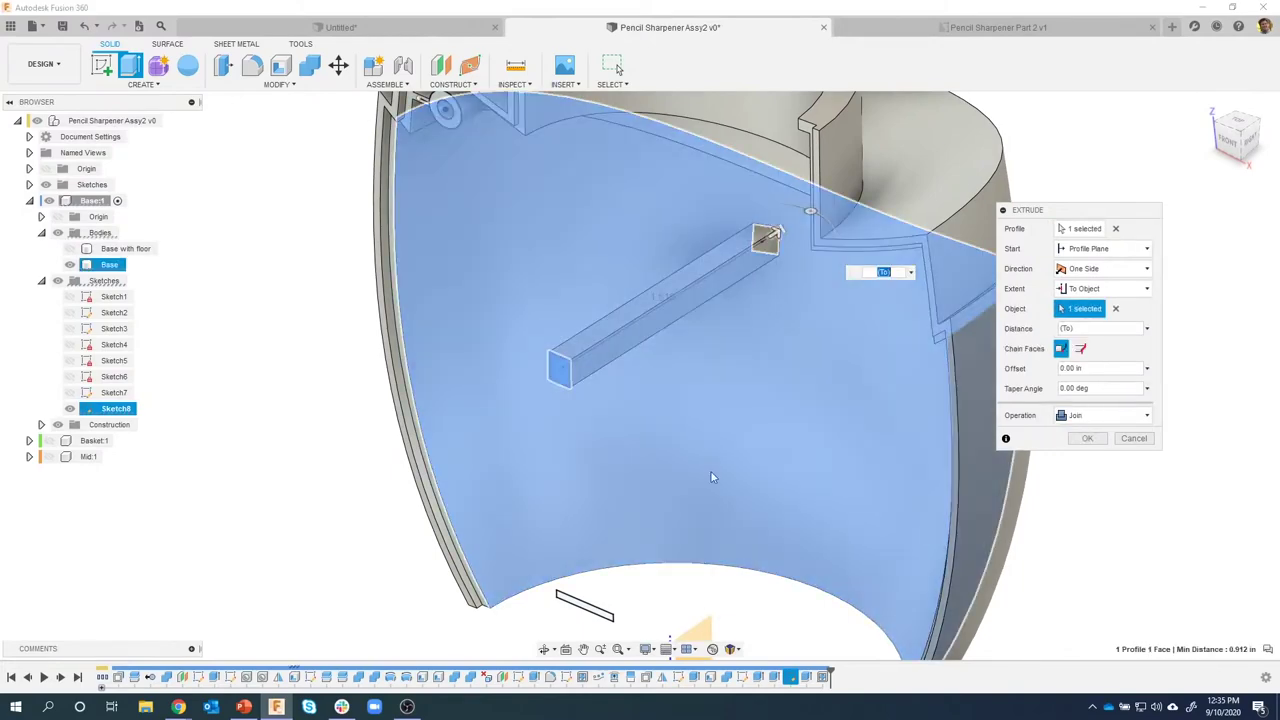
pyautogui.keyDown('shift'); pyautogui.moveTo(735, 651); pyautogui.dragTo(568, 307, button='middle'); pyautogui.keyUp('shift')
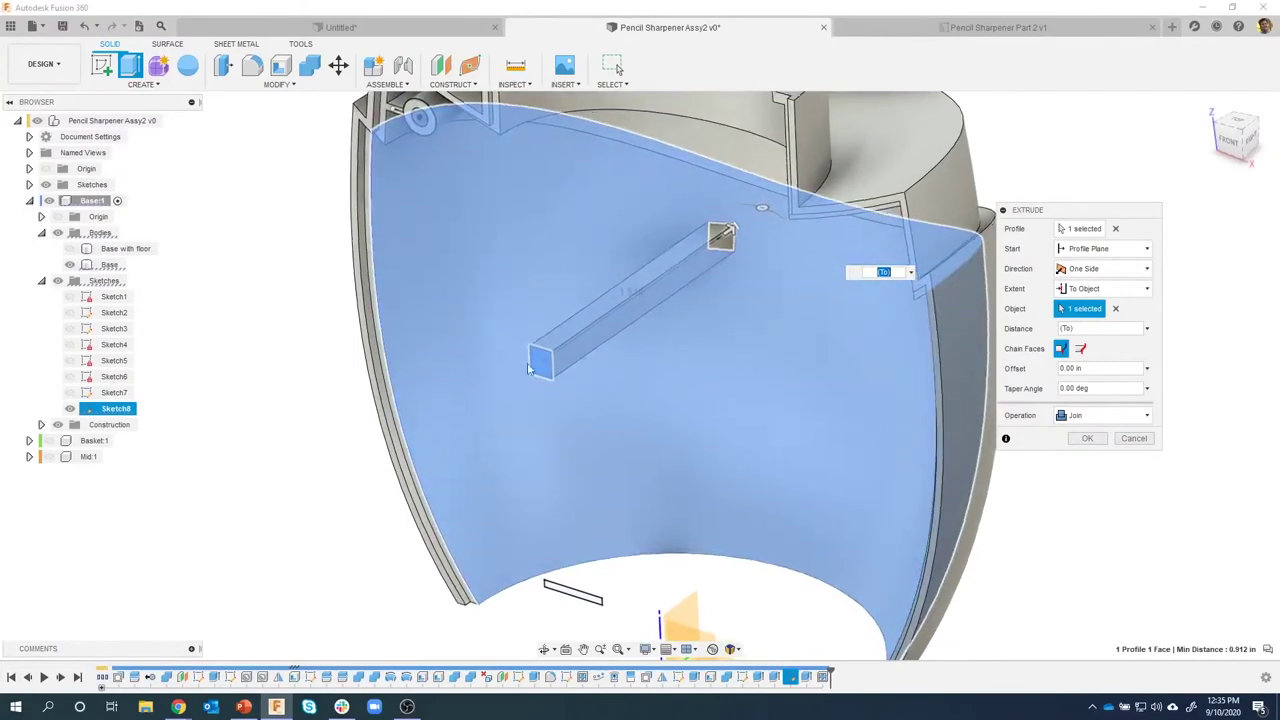
pyautogui.scroll(2, 708, 258)
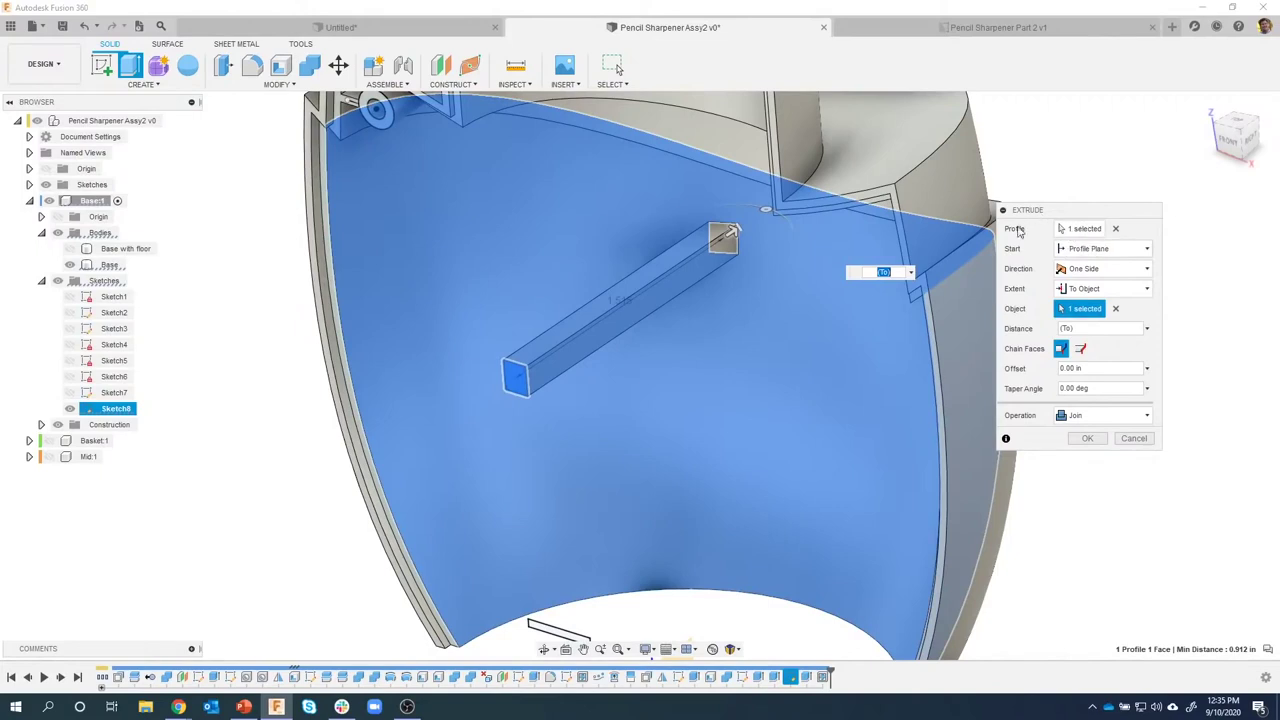
# Start the upper rectangle's extrusion from a plane offset by -1 in and complete the extrusion.
pyautogui.click(1120, 250)
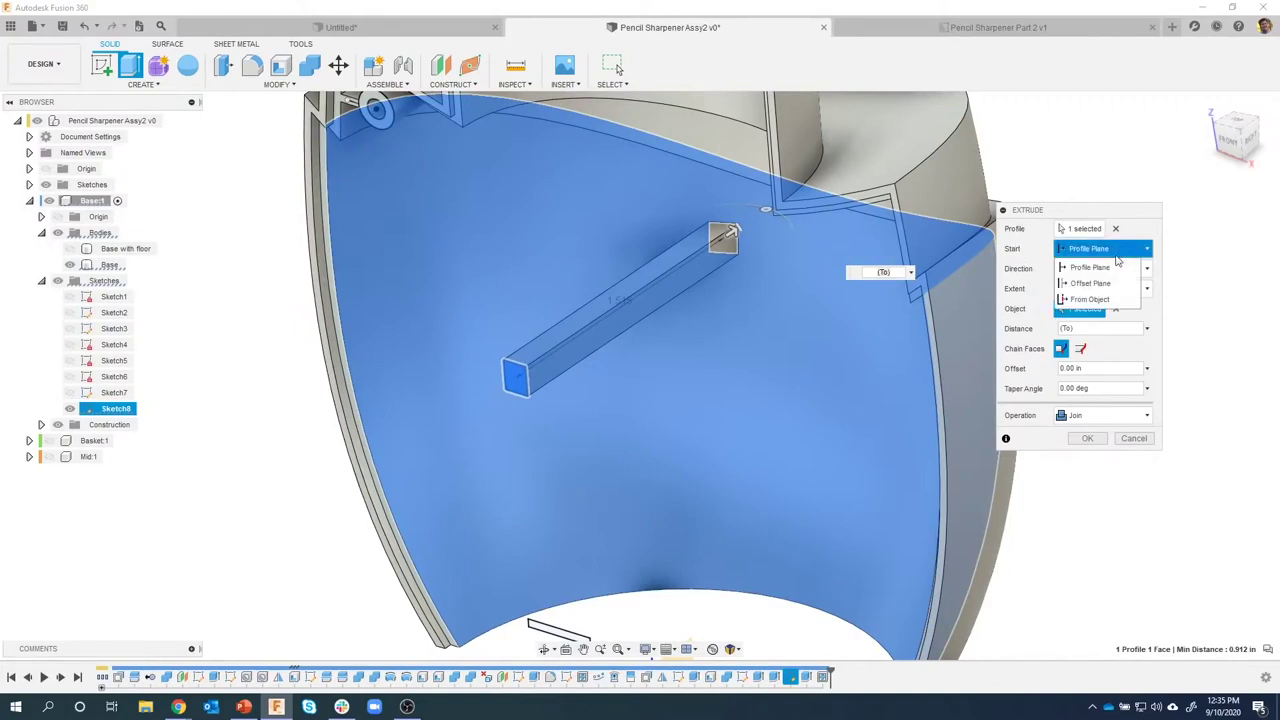
pyautogui.click(1114, 286)
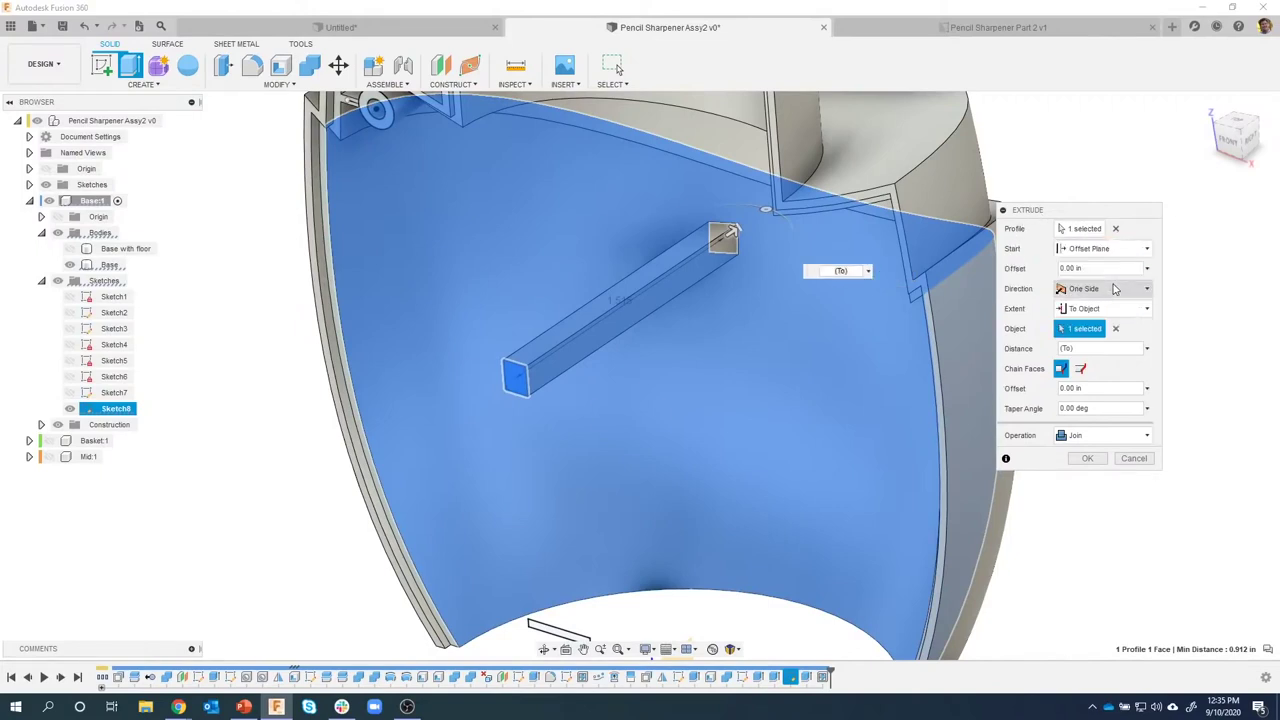
pyautogui.click(1107, 269)
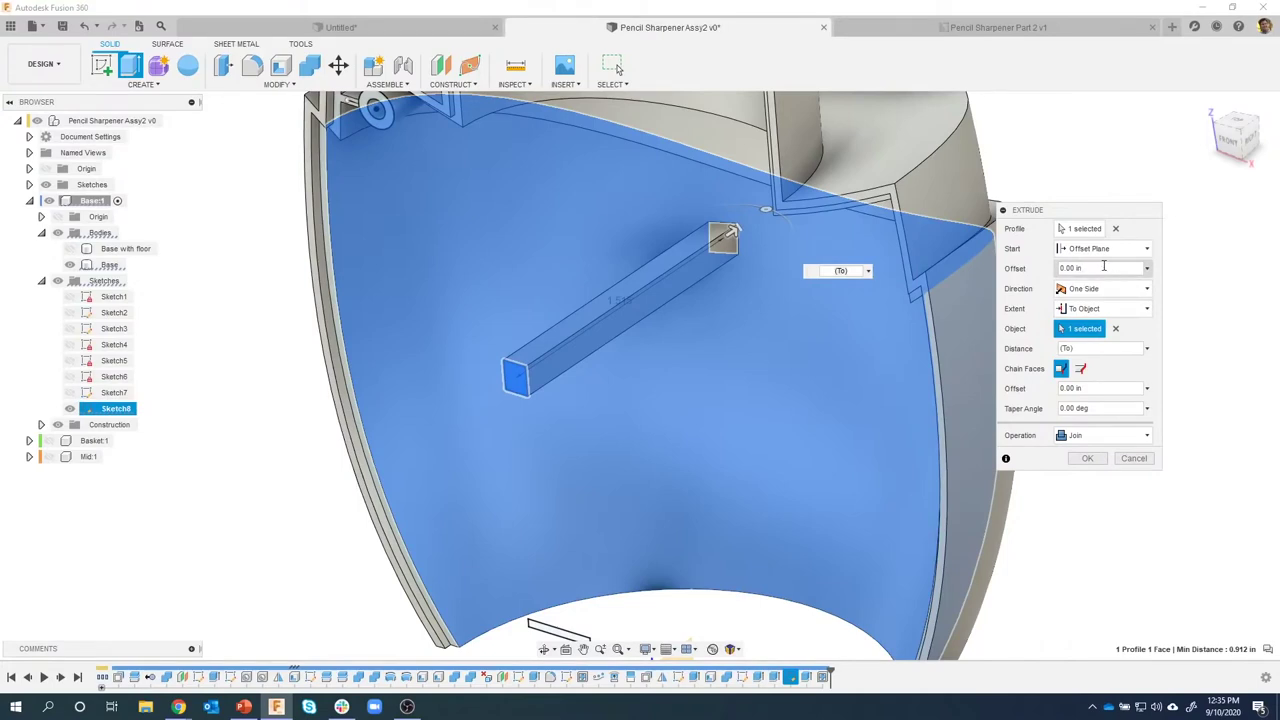
pyautogui.doubleClick(1104, 267)
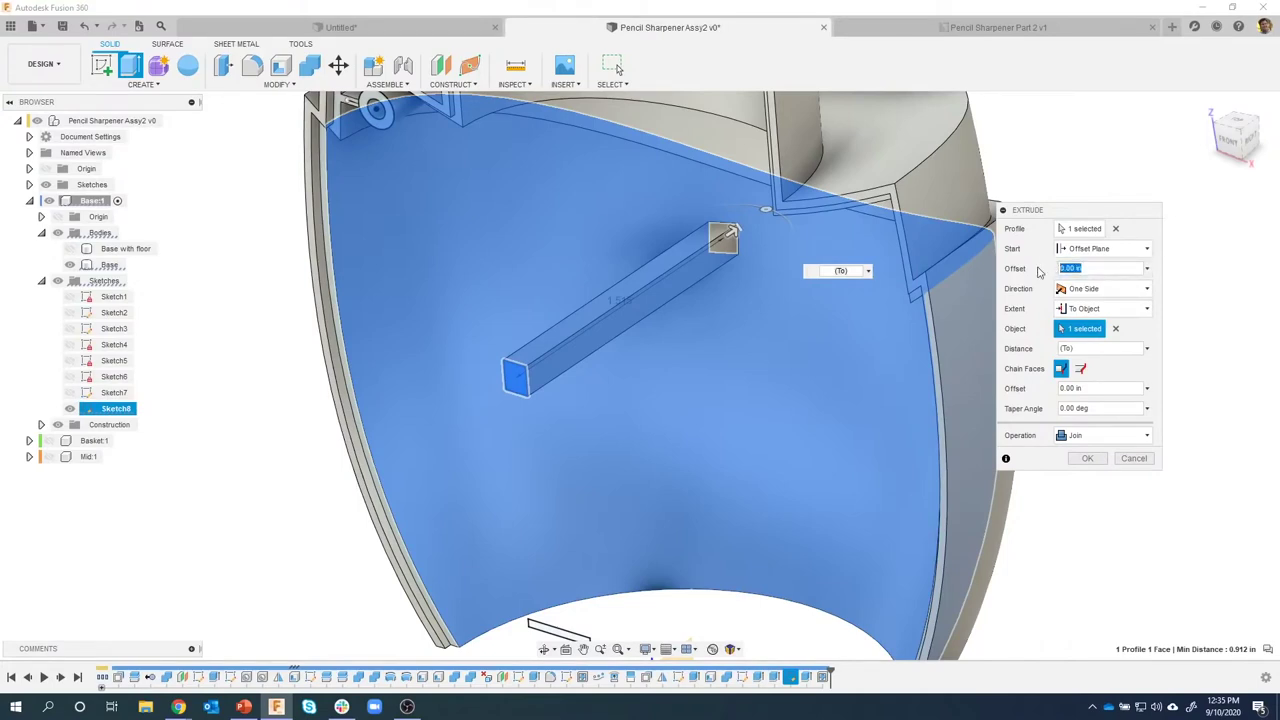
pyautogui.write('-1')
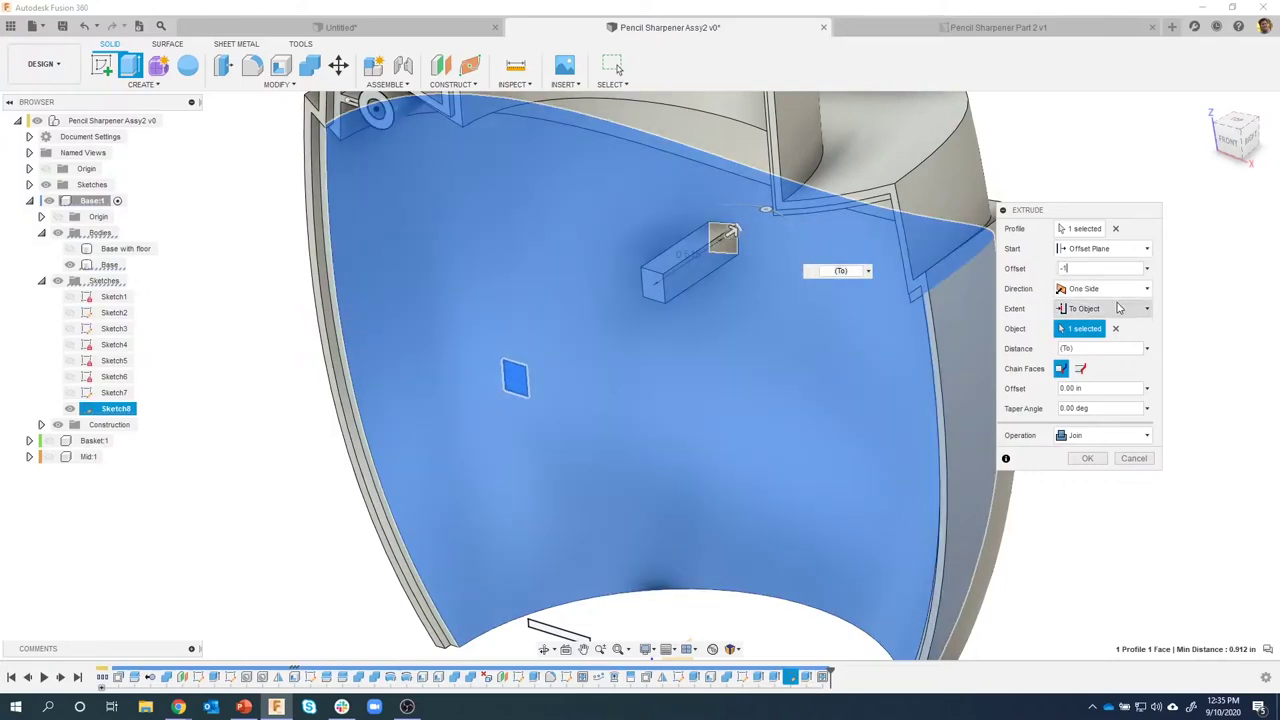
pyautogui.click(1087, 458)
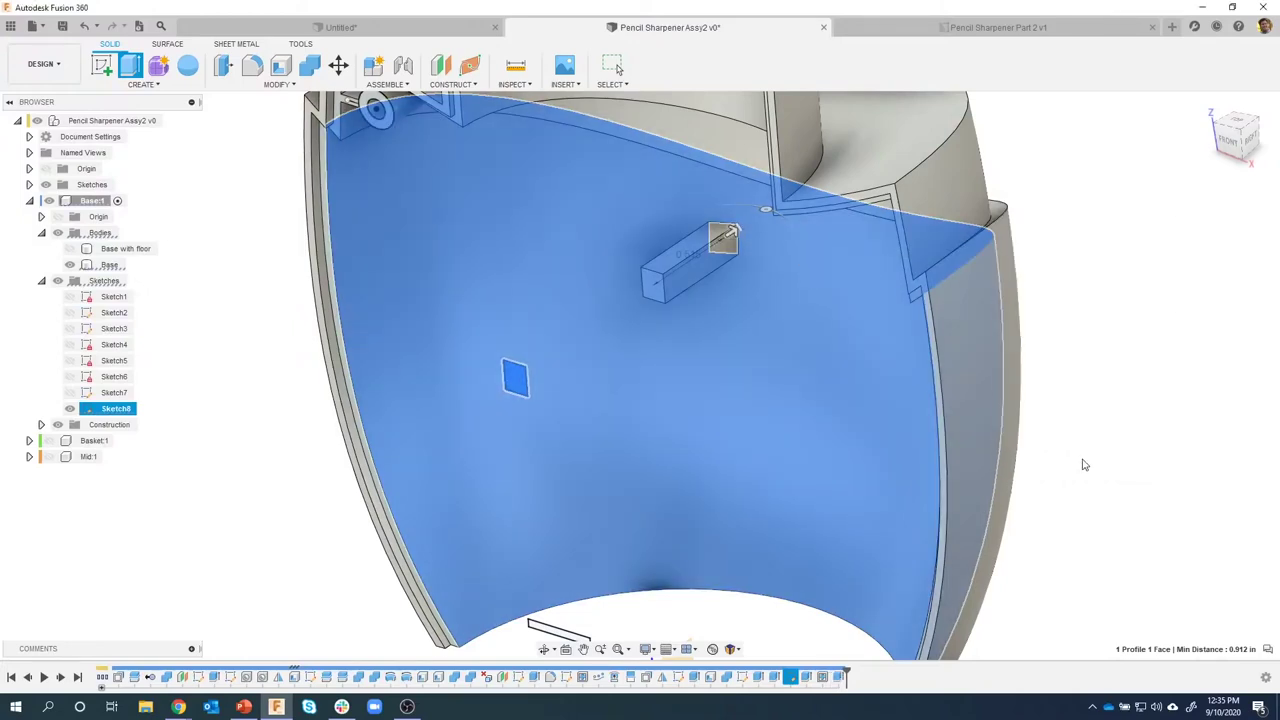
pyautogui.moveTo(741, 438)
pyautogui.keyDown('shift'); pyautogui.mouseDown(button='middle')
pyautogui.moveTo(580, 406)
pyautogui.moveTo(466, 196)
pyautogui.moveTo(478, 190)
pyautogui.moveTo(477, 125)
pyautogui.moveTo(468, 138)
pyautogui.mouseUp(button='middle'); pyautogui.keyUp('shift')
pyautogui.click(478, 188)
pyautogui.click(400, 154)
pyautogui.click(449, 72)
pyautogui.click(441, 66)
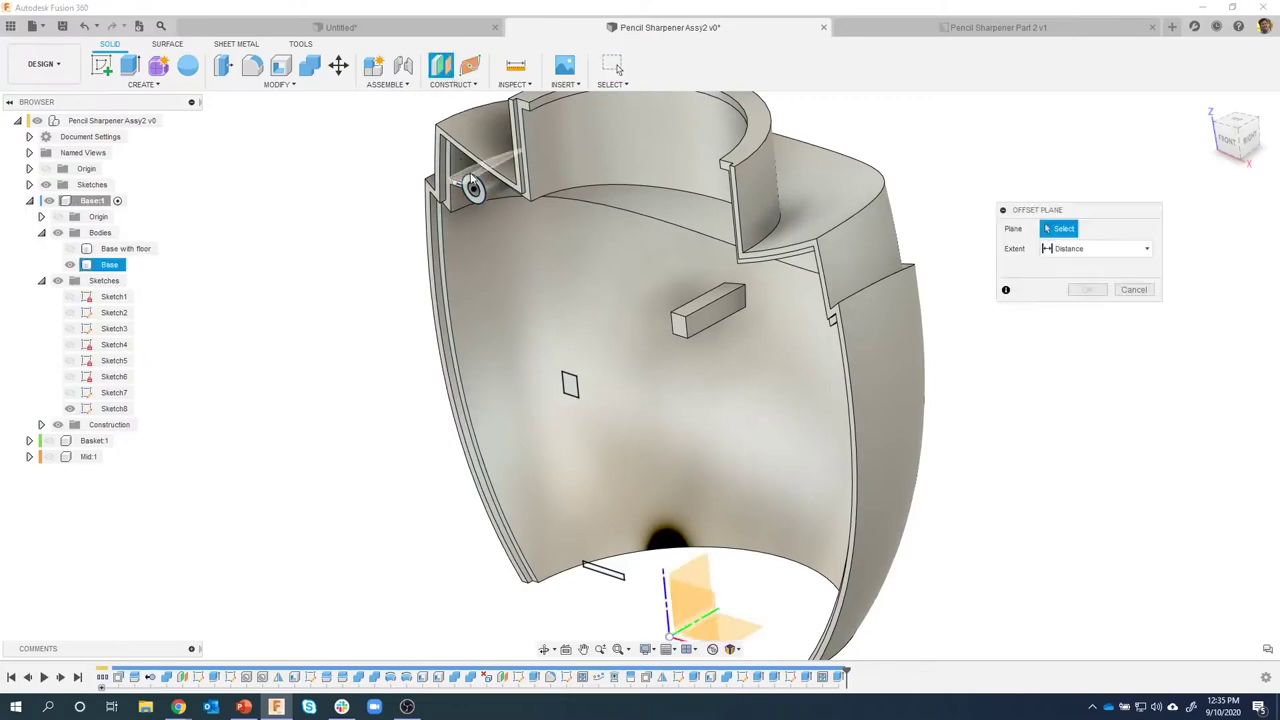
pyautogui.click(473, 190)
pyautogui.keyDown('shift'); pyautogui.moveTo(484, 225); pyautogui.dragTo(478, 228, button='middle'); pyautogui.keyUp('shift')
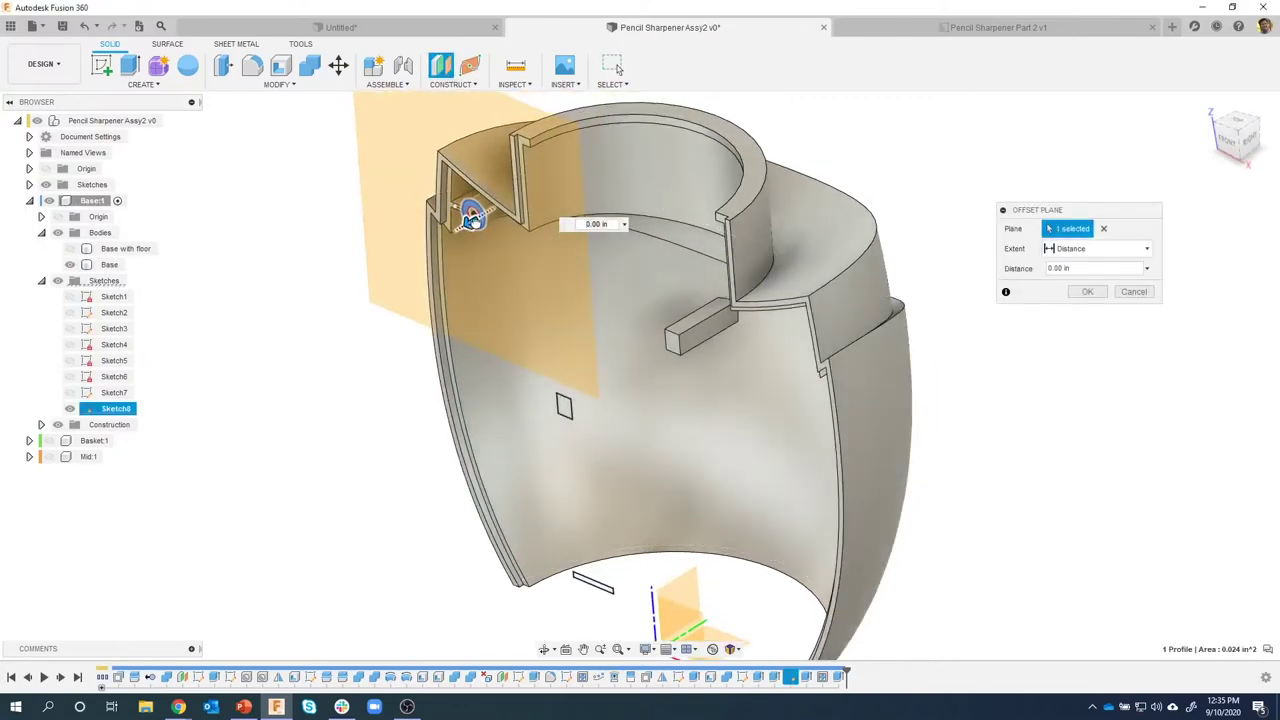
pyautogui.moveTo(471, 212); pyautogui.dragTo(574, 270)
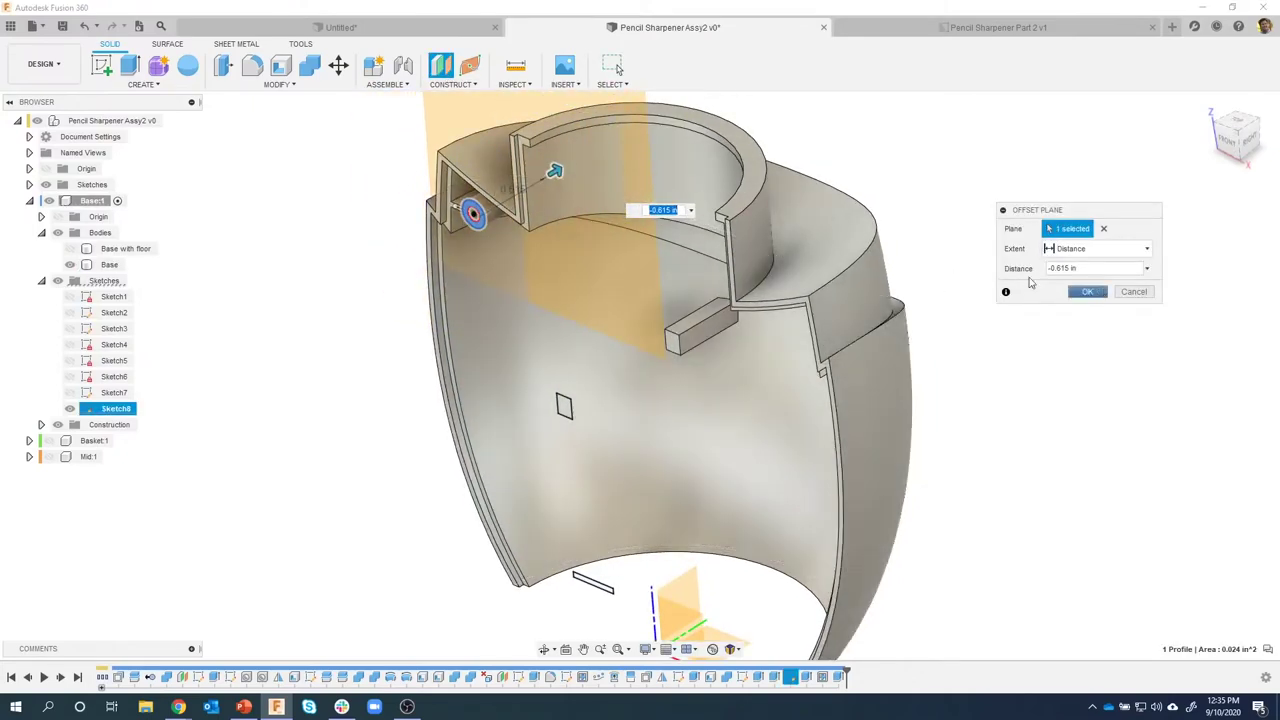
pyautogui.click(674, 343)
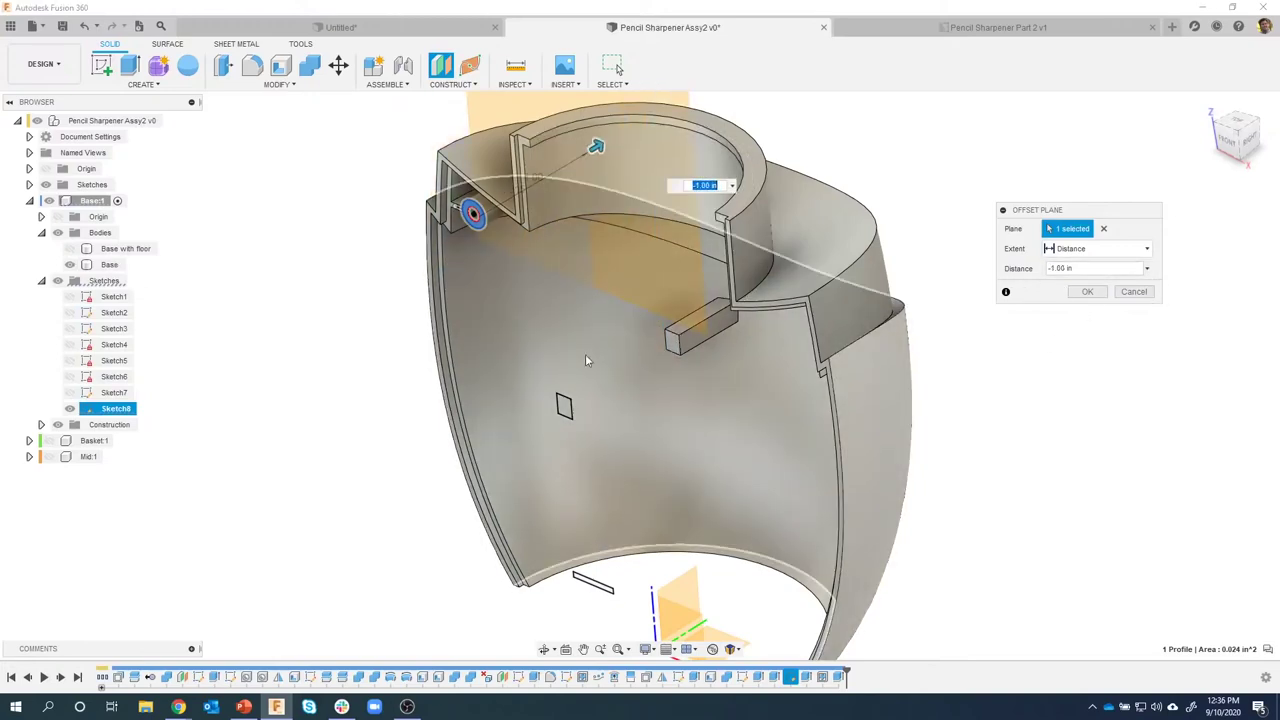
pyautogui.moveTo(600, 580); pyautogui.dragTo(614, 520, button='middle')
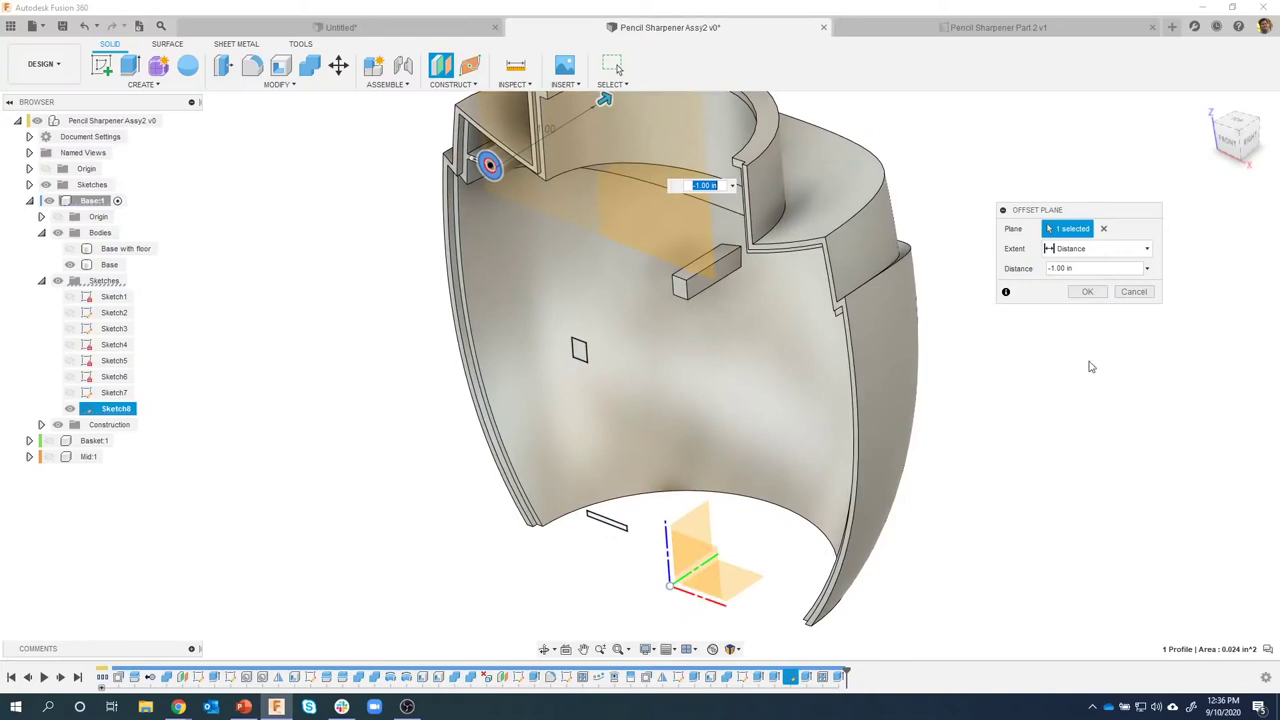
pyautogui.click(1140, 294)
# Set up an extrusion of the lower rectangle profile in Sketch8 that extends to the base's inner wall face.
pyautogui.scroll(-2, 735, 383)
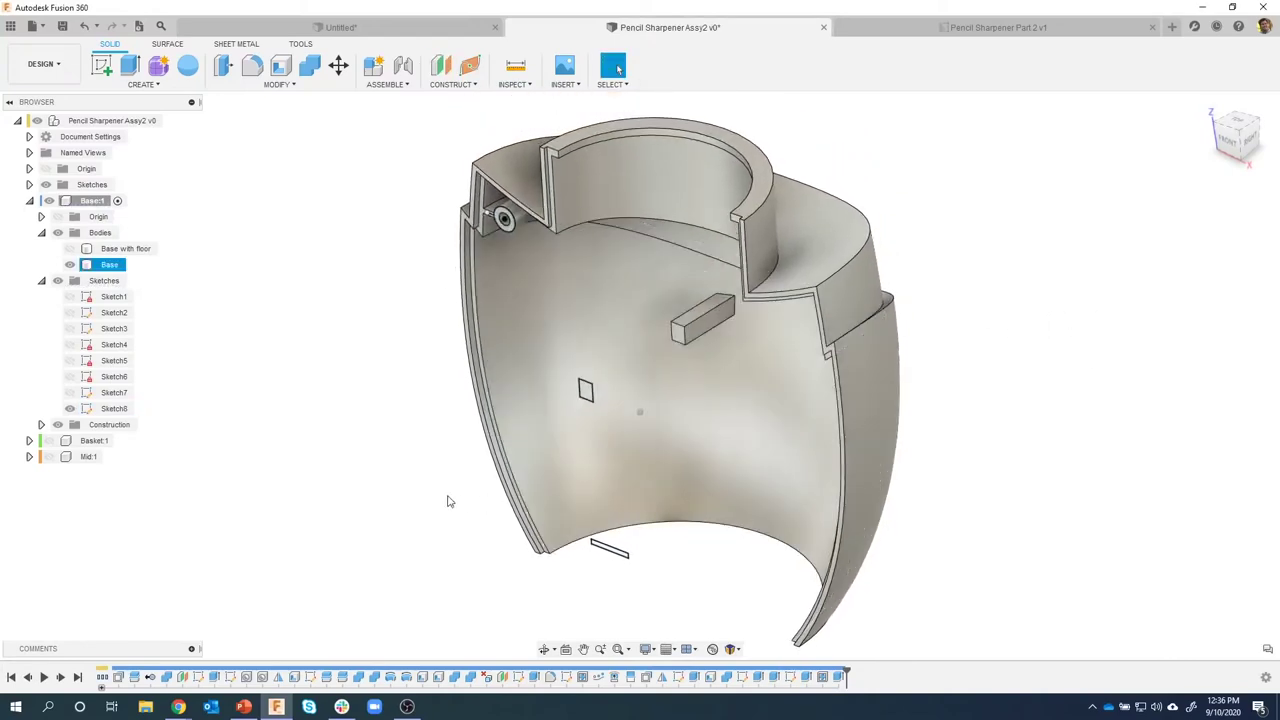
pyautogui.click(449, 501)
pyautogui.keyDown('shift'); pyautogui.moveTo(381, 456); pyautogui.dragTo(360, 441, button='middle'); pyautogui.keyUp('shift')
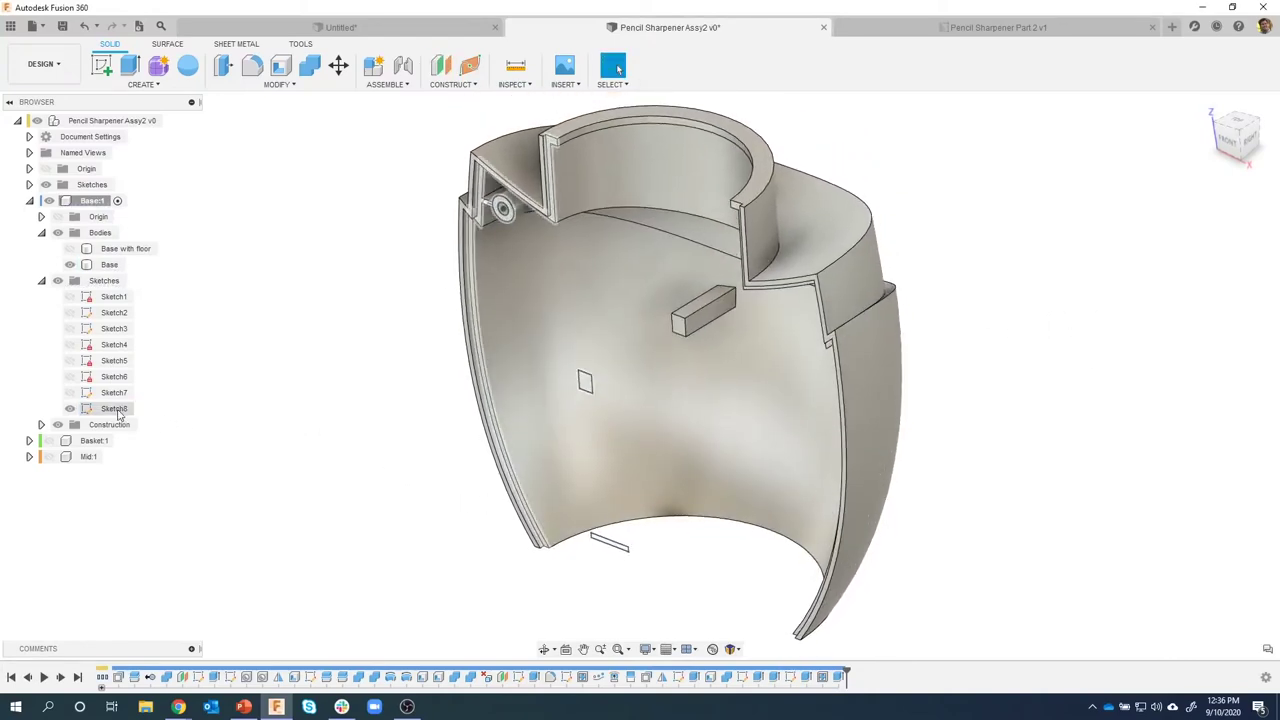
pyautogui.scroll(10, 600, 535)
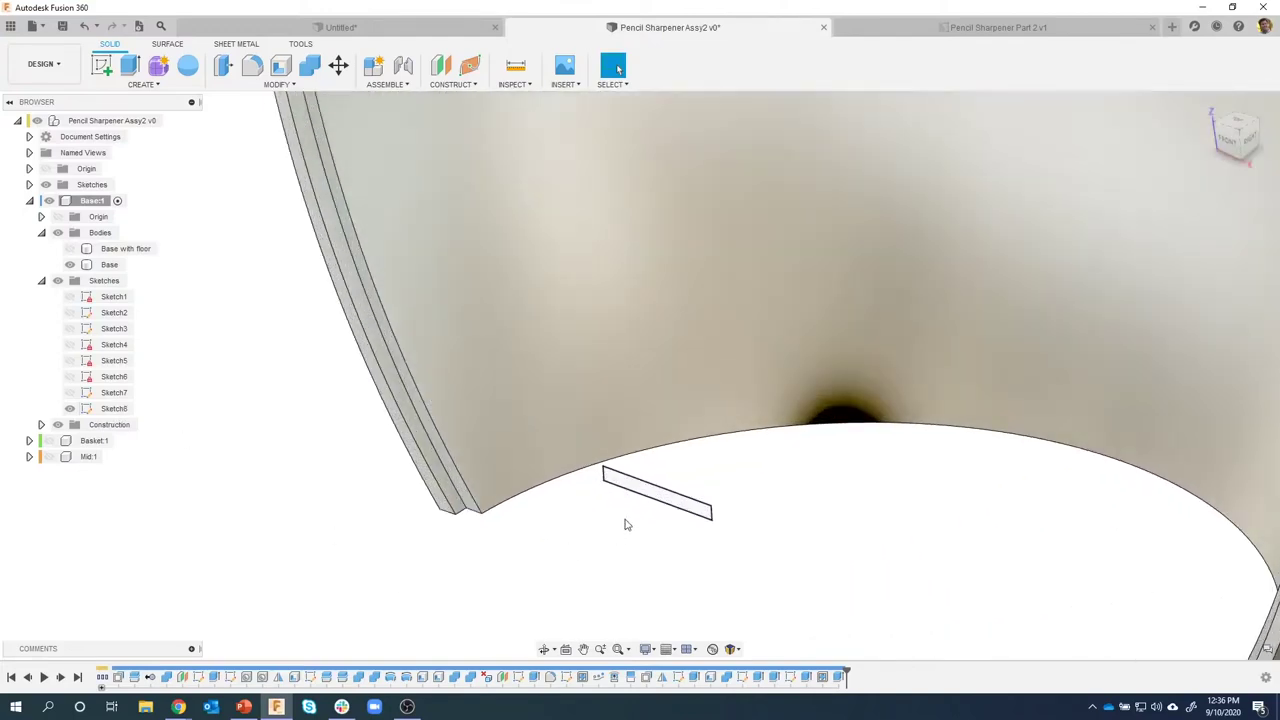
pyautogui.scroll(4, 632, 490)
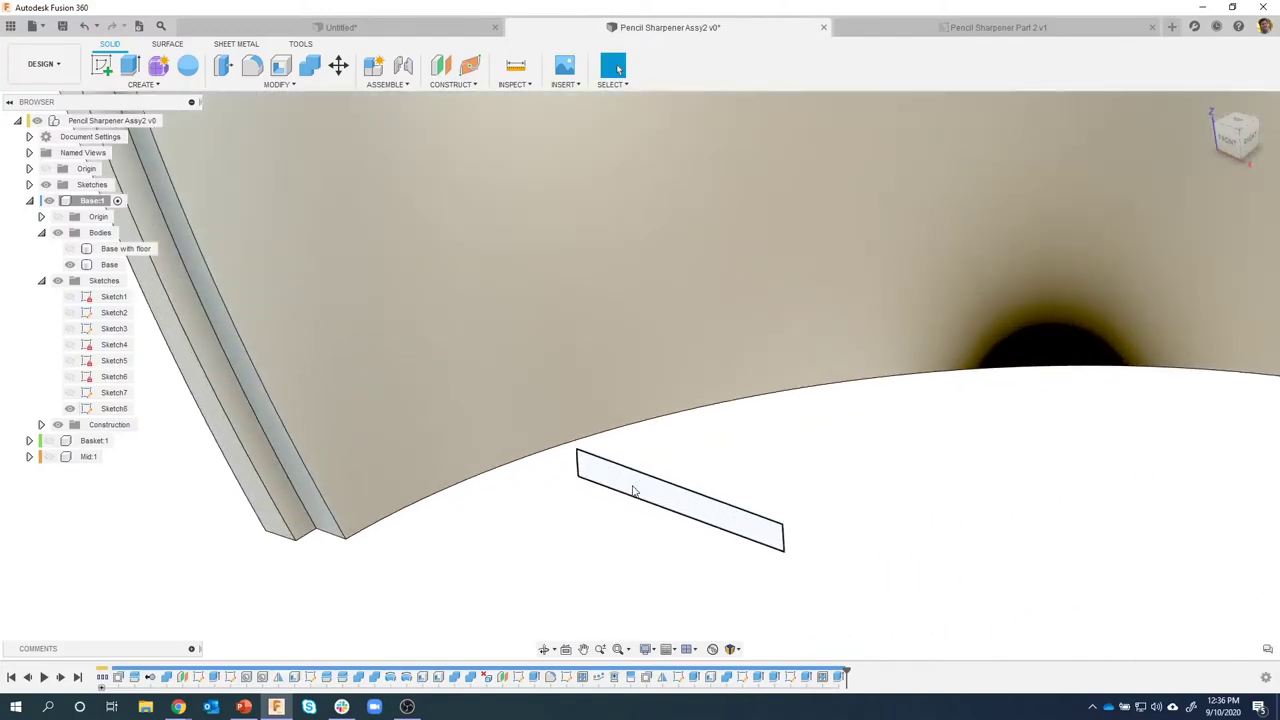
pyautogui.click(628, 490)
pyautogui.rightClick(614, 477)
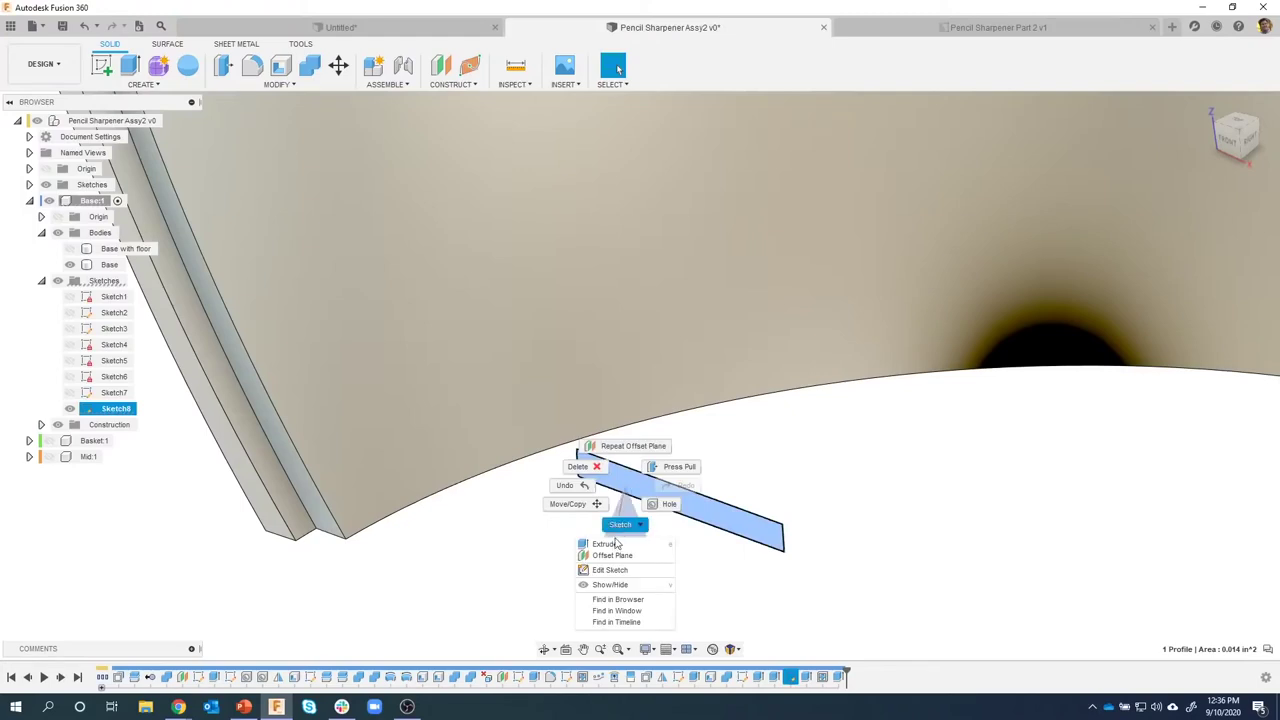
pyautogui.rightClick(616, 480)
pyautogui.click(598, 536)
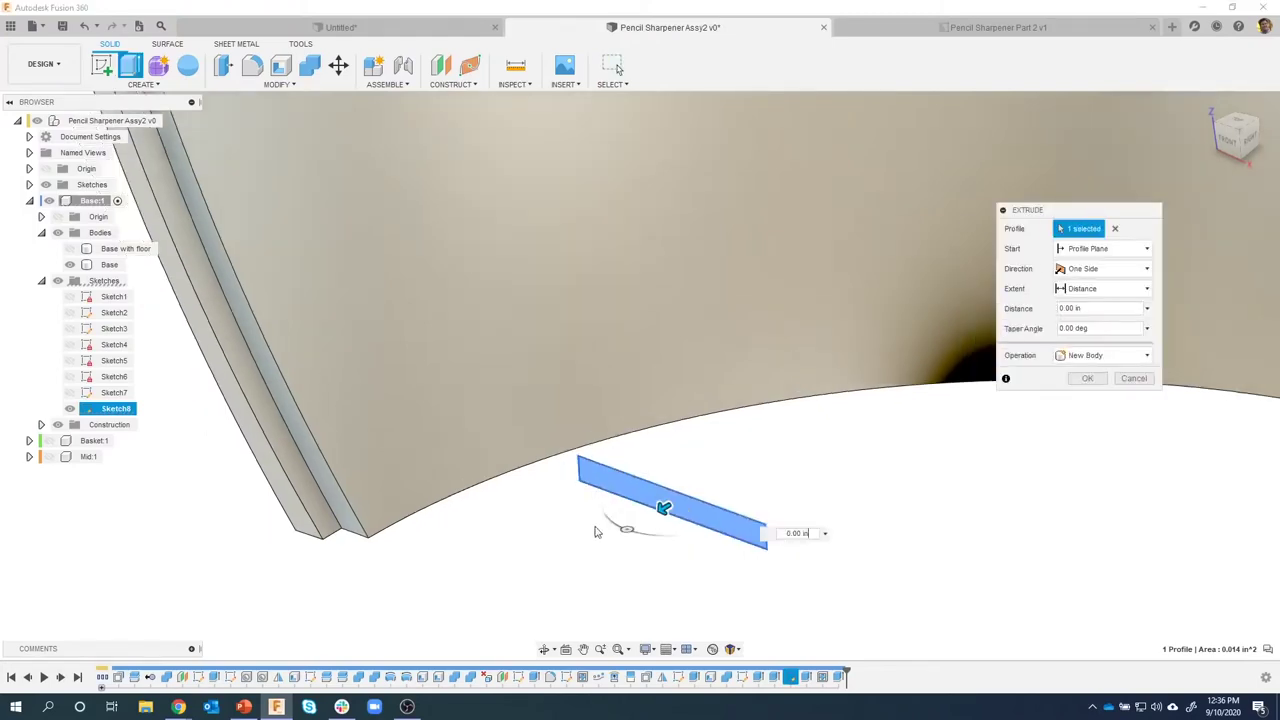
pyautogui.moveTo(562, 494); pyautogui.dragTo(594, 472)
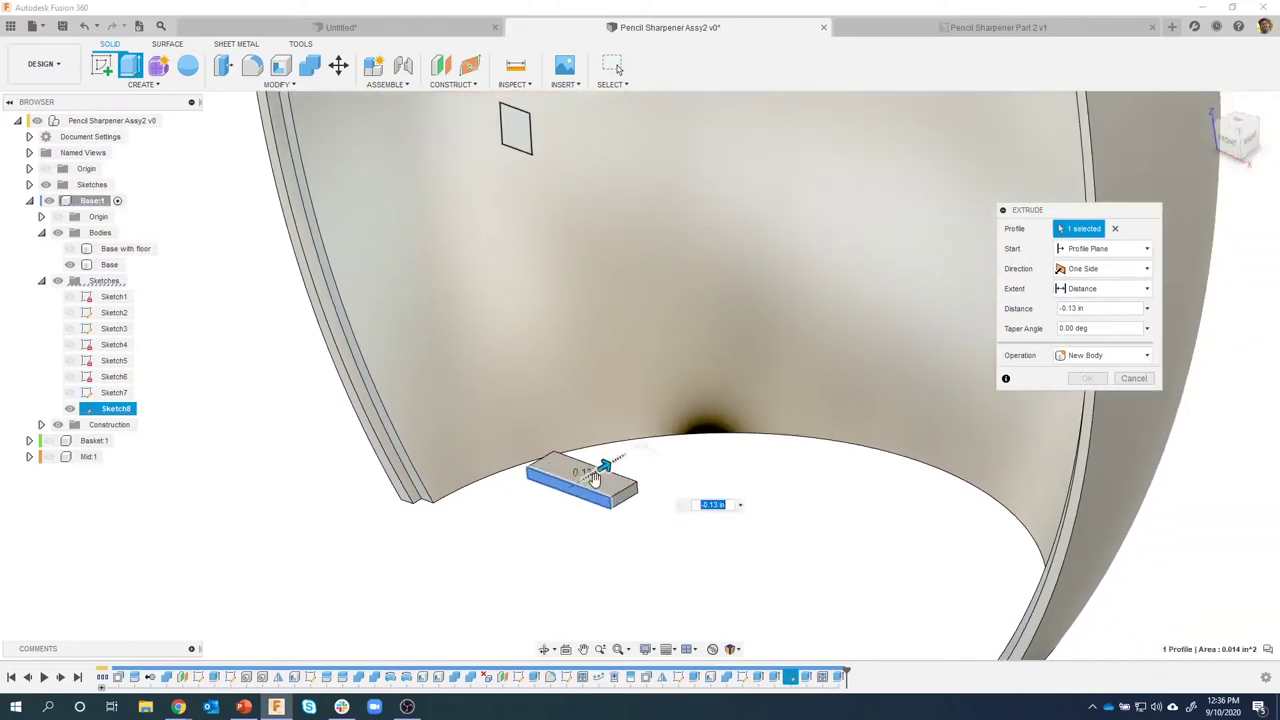
pyautogui.click(1100, 288)
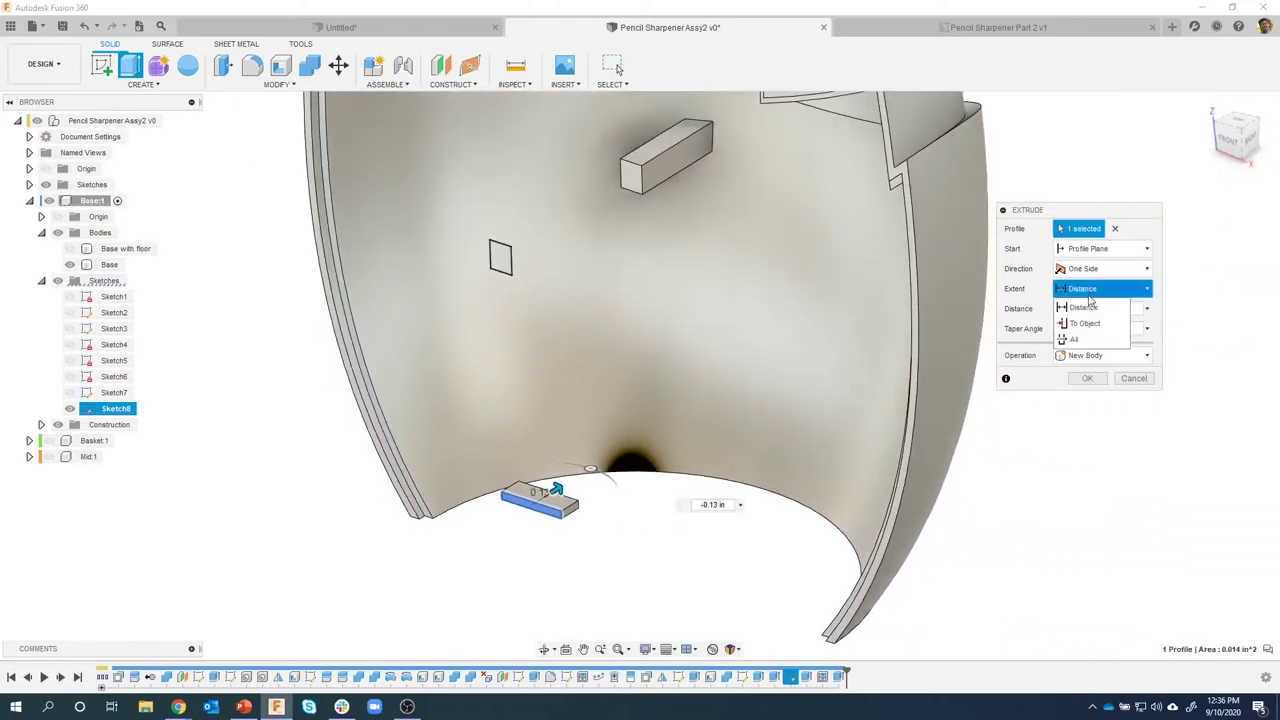
pyautogui.click(1087, 323)
pyautogui.click(656, 364)
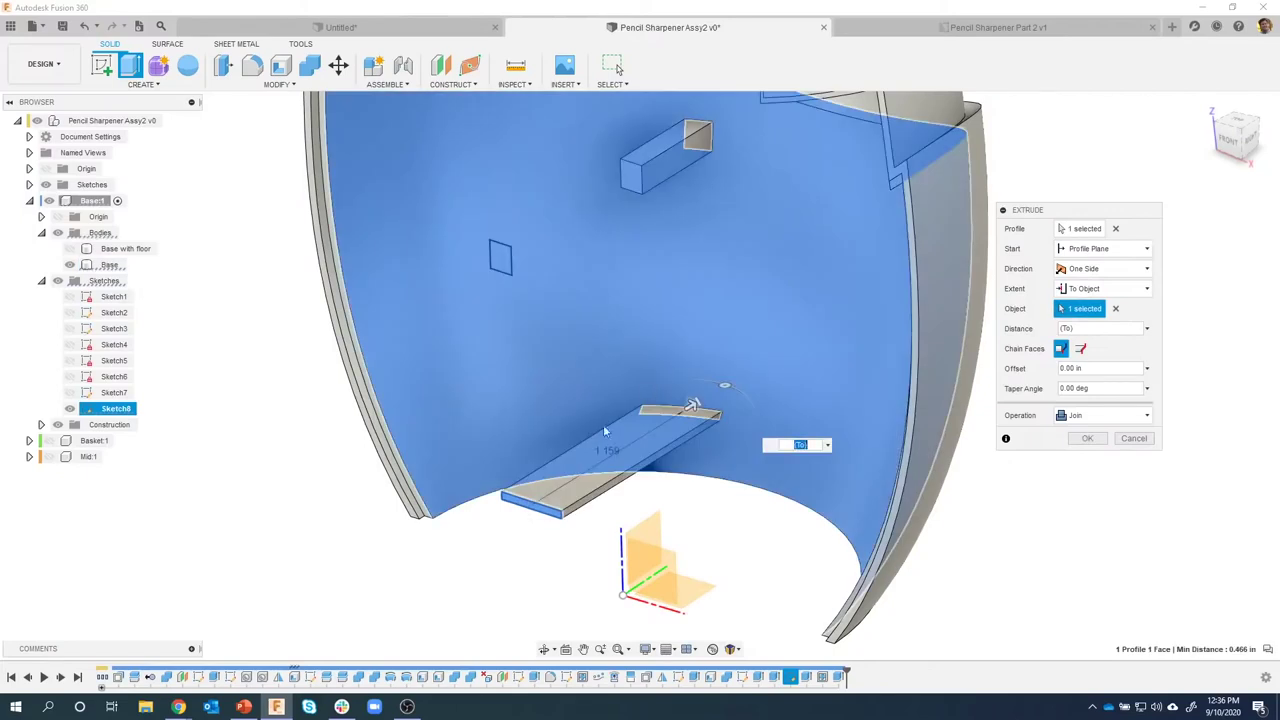
# Start the lower rectangle's extrusion from a plane offset by -0.375 in and complete it as a join with the base.
pyautogui.click(1122, 249)
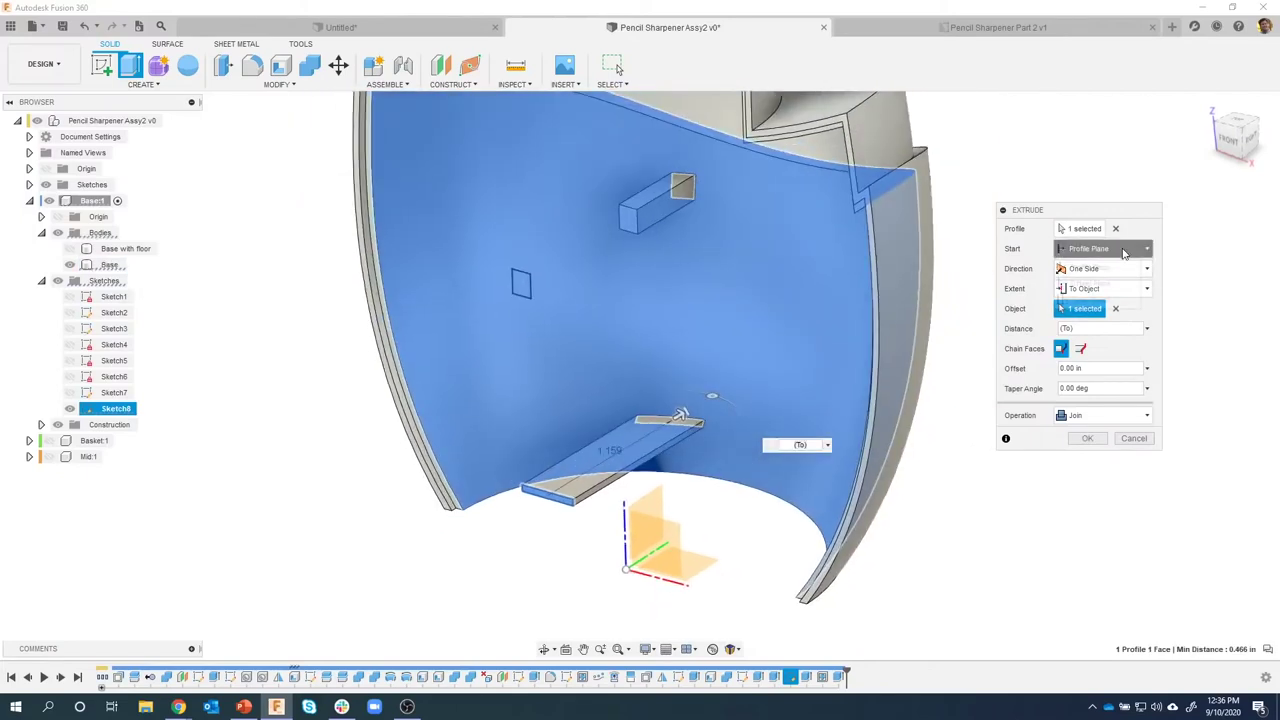
pyautogui.click(1090, 283)
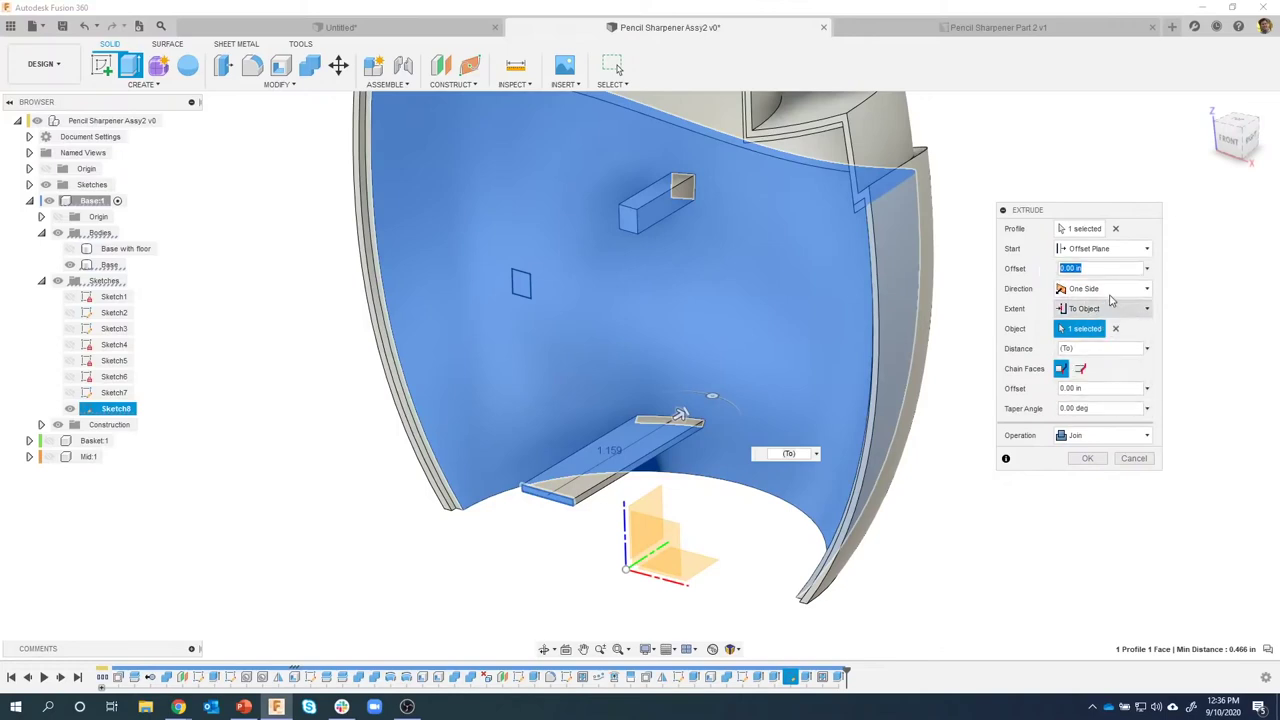
pyautogui.write('-.37')
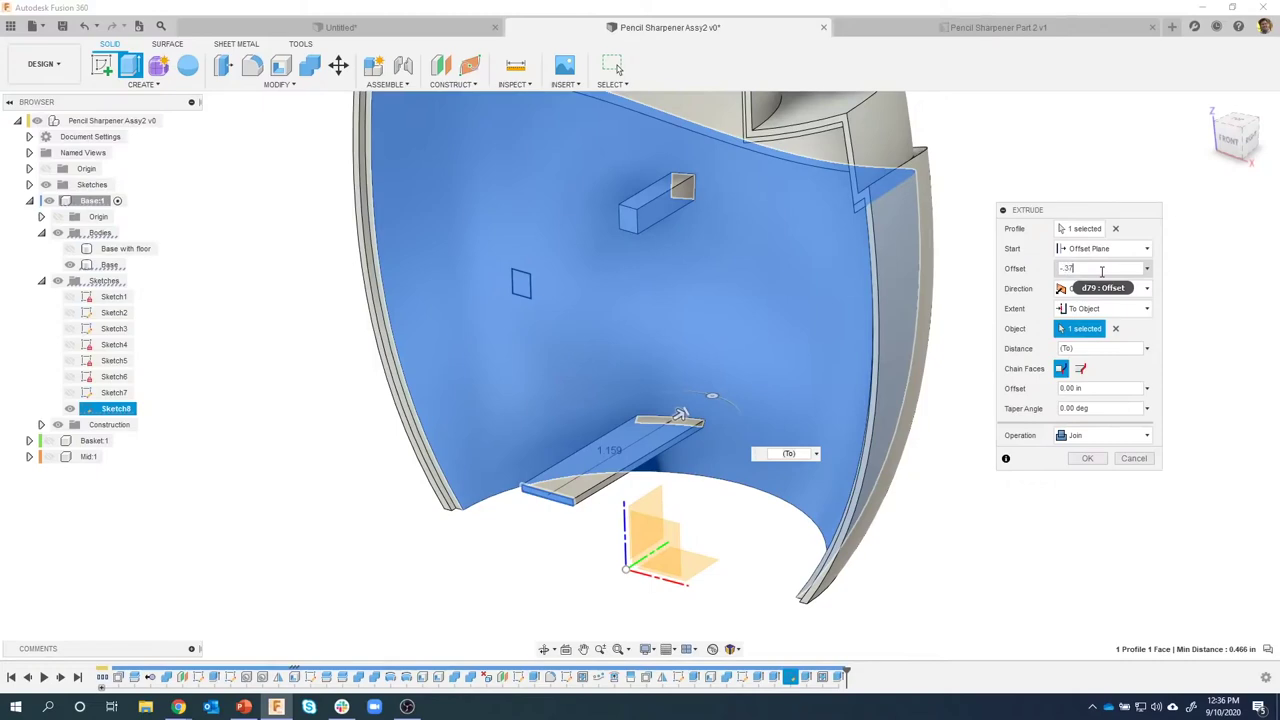
pyautogui.write('5')
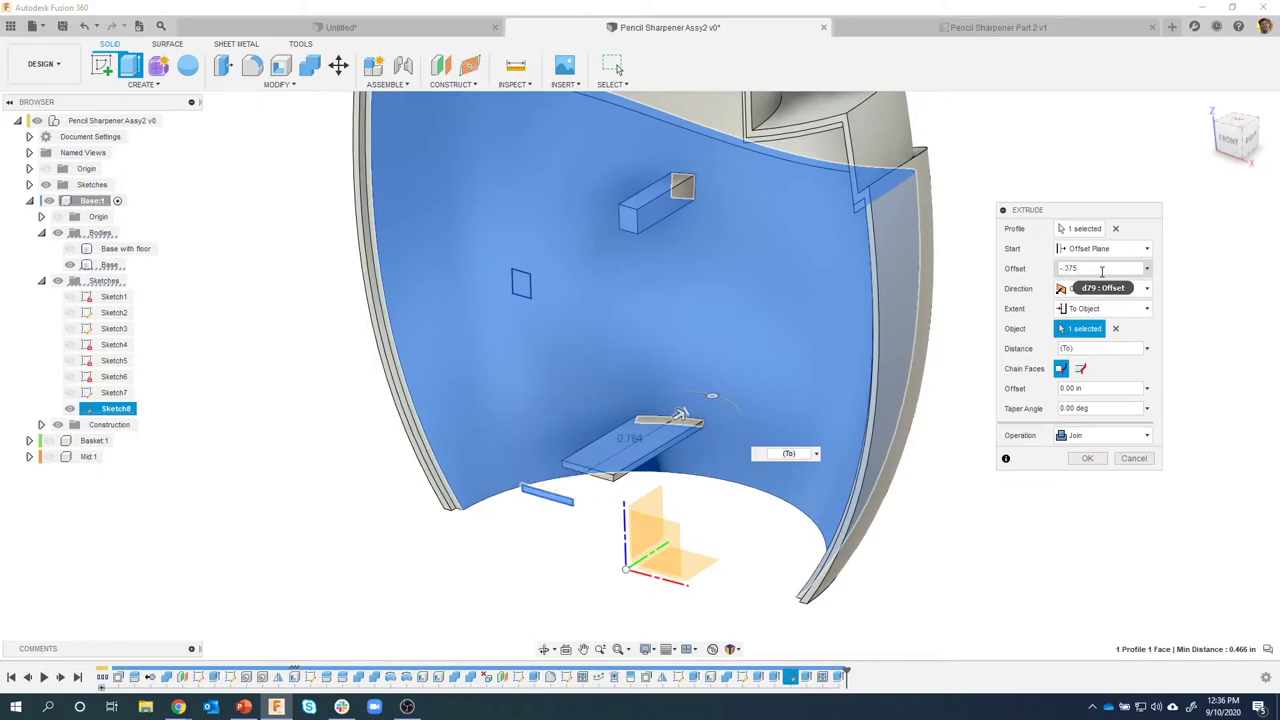
pyautogui.keyDown('shift'); pyautogui.moveTo(540, 492); pyautogui.dragTo(523, 525, button='middle'); pyautogui.keyUp('shift')
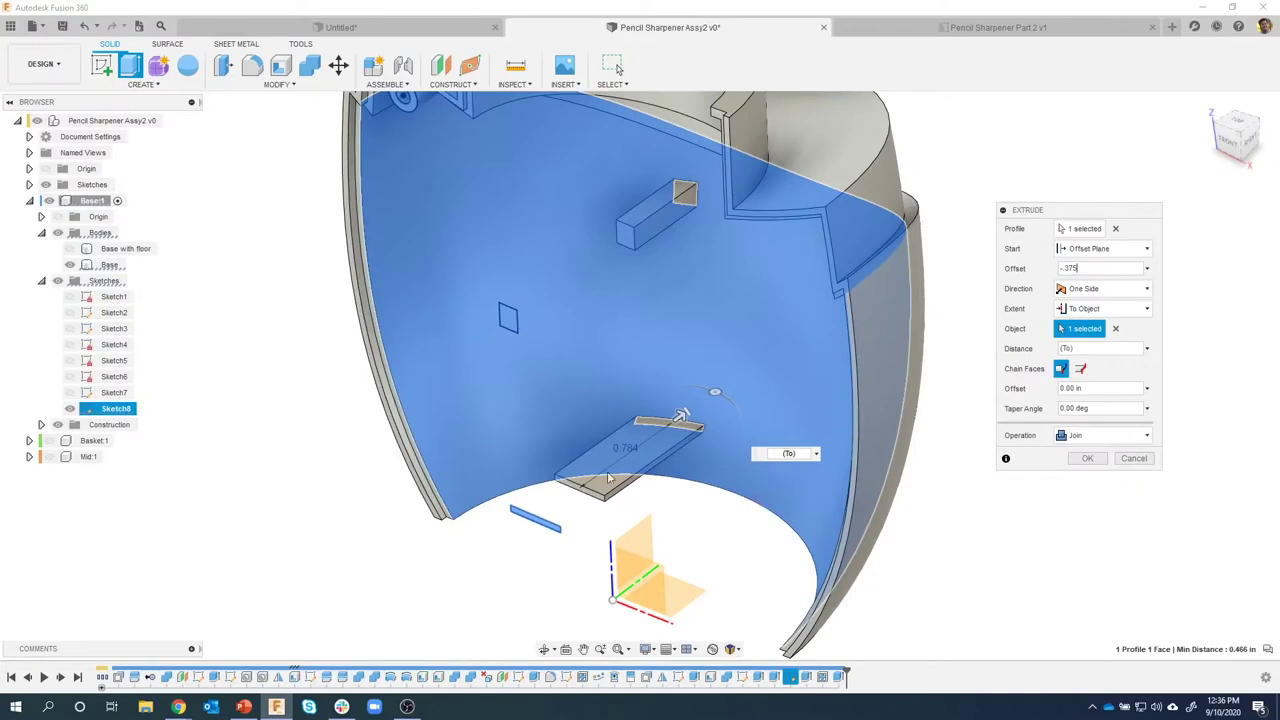
pyautogui.click(657, 457)
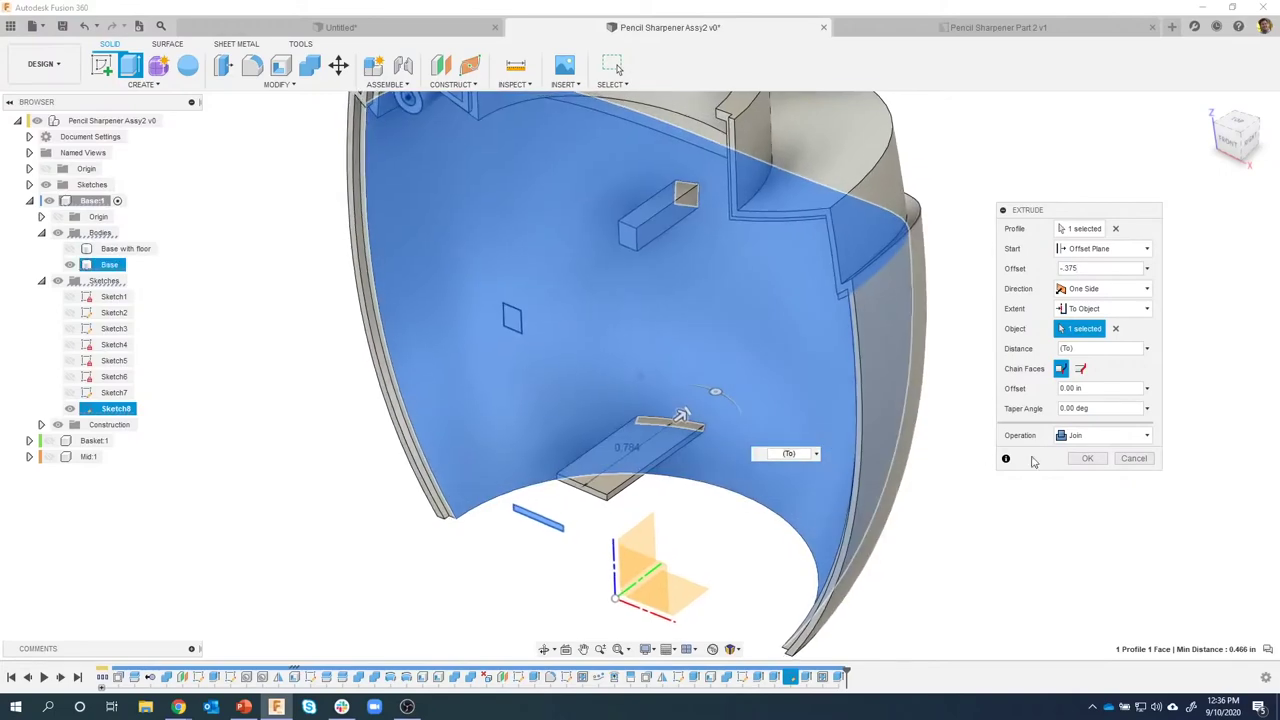
pyautogui.click(1085, 458)
pyautogui.keyDown('shift'); pyautogui.moveTo(1037, 486); pyautogui.dragTo(1003, 569, button='middle'); pyautogui.keyUp('shift')
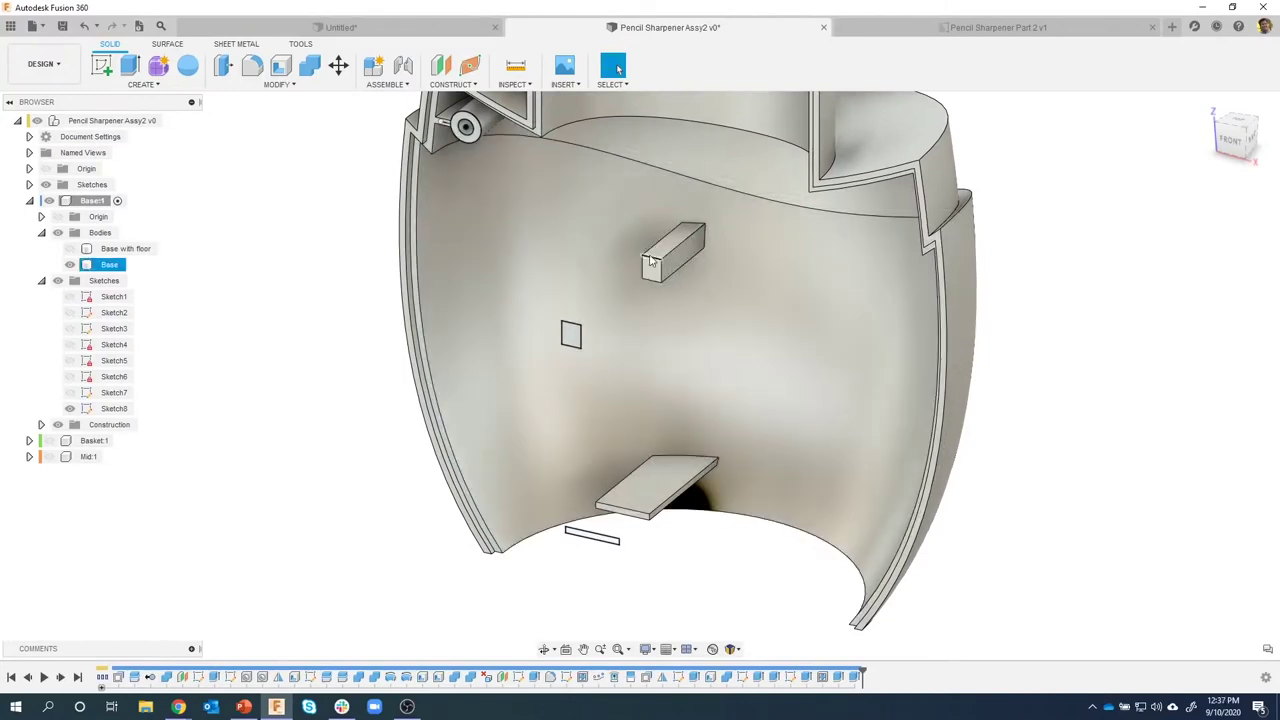
# Edit the upper support block's extrusion so that its operation is New Body.
pyautogui.keyDown('shift'); pyautogui.moveTo(745, 520); pyautogui.dragTo(742, 520, button='middle'); pyautogui.keyUp('shift')
pyautogui.click(742, 520)
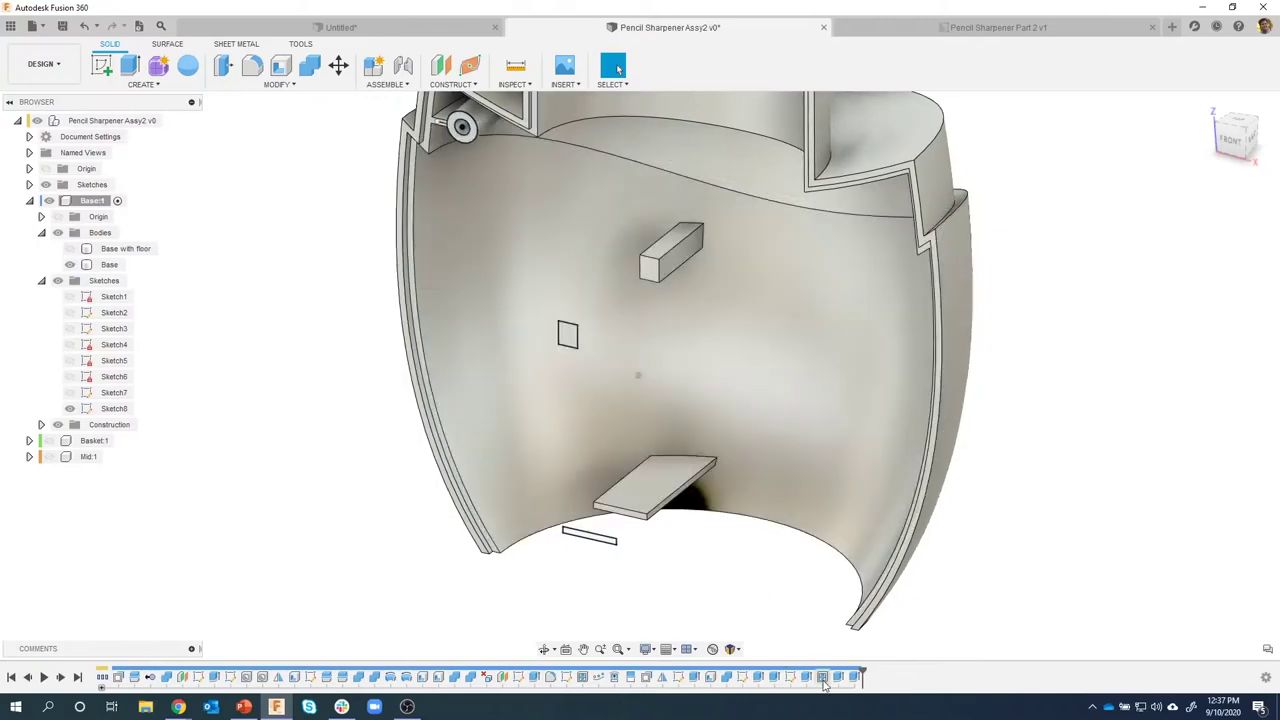
pyautogui.doubleClick(838, 677)
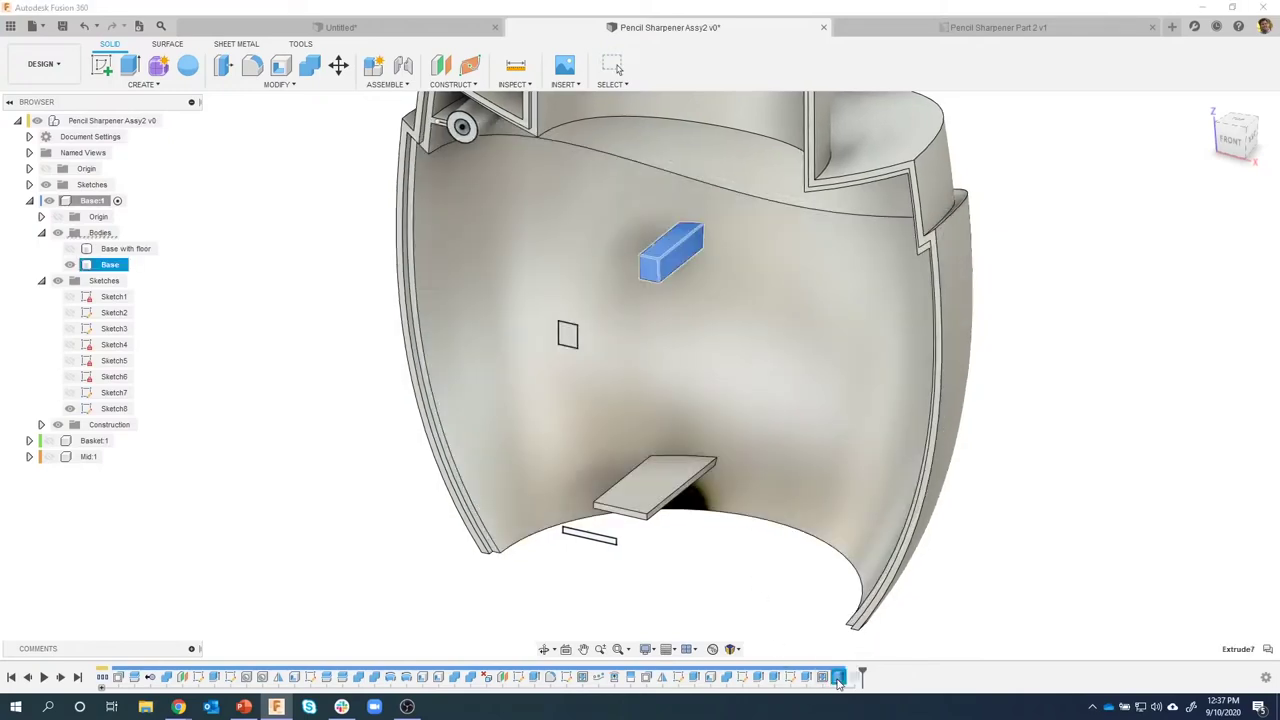
pyautogui.click(1076, 418)
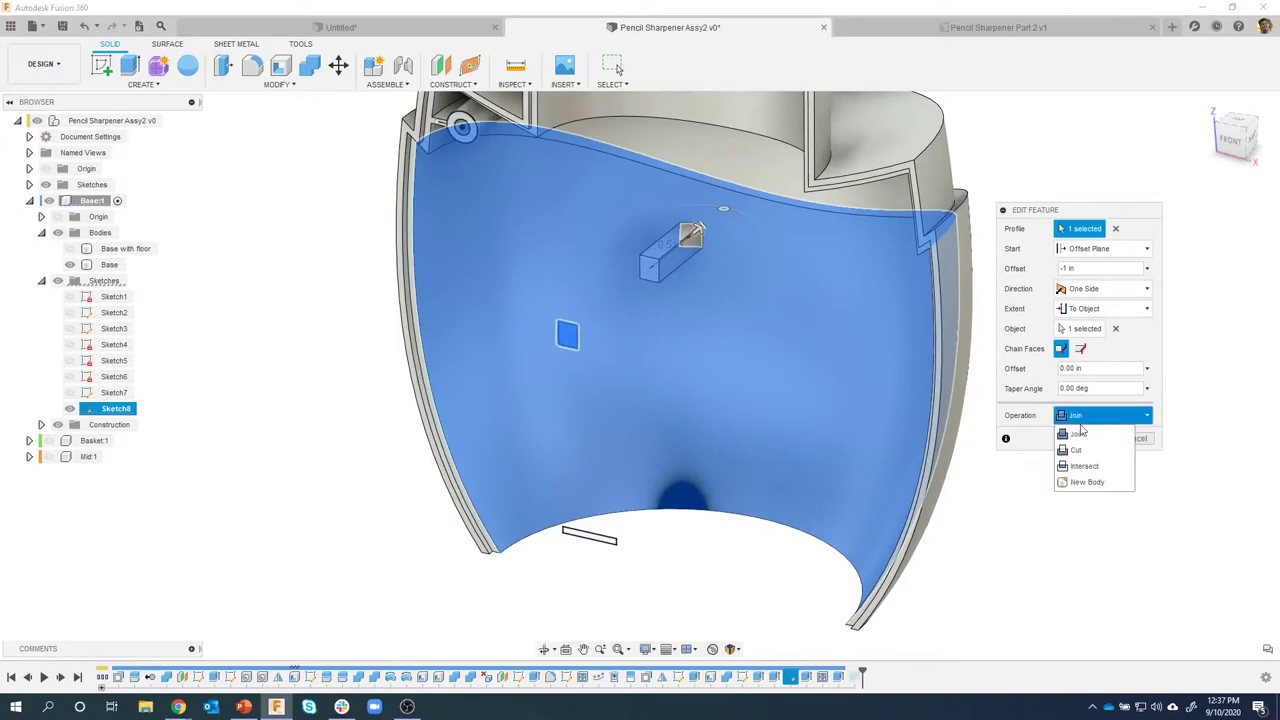
pyautogui.click(1088, 484)
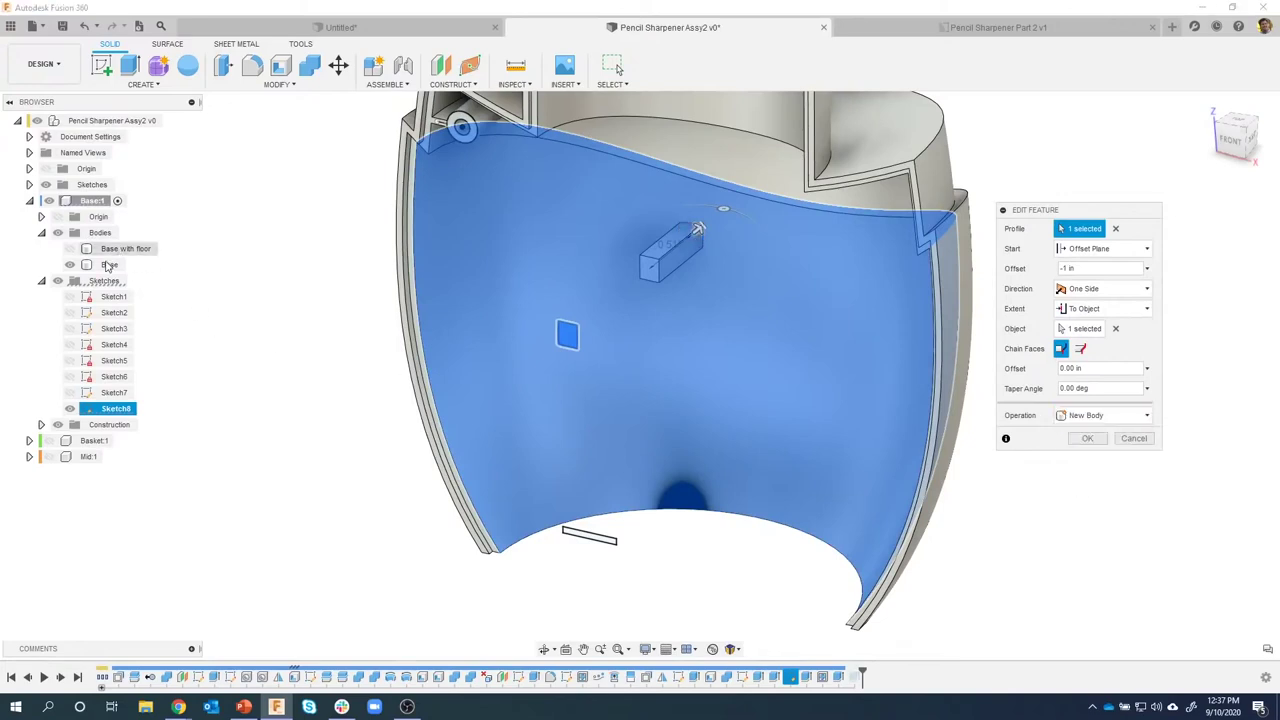
pyautogui.click(1083, 438)
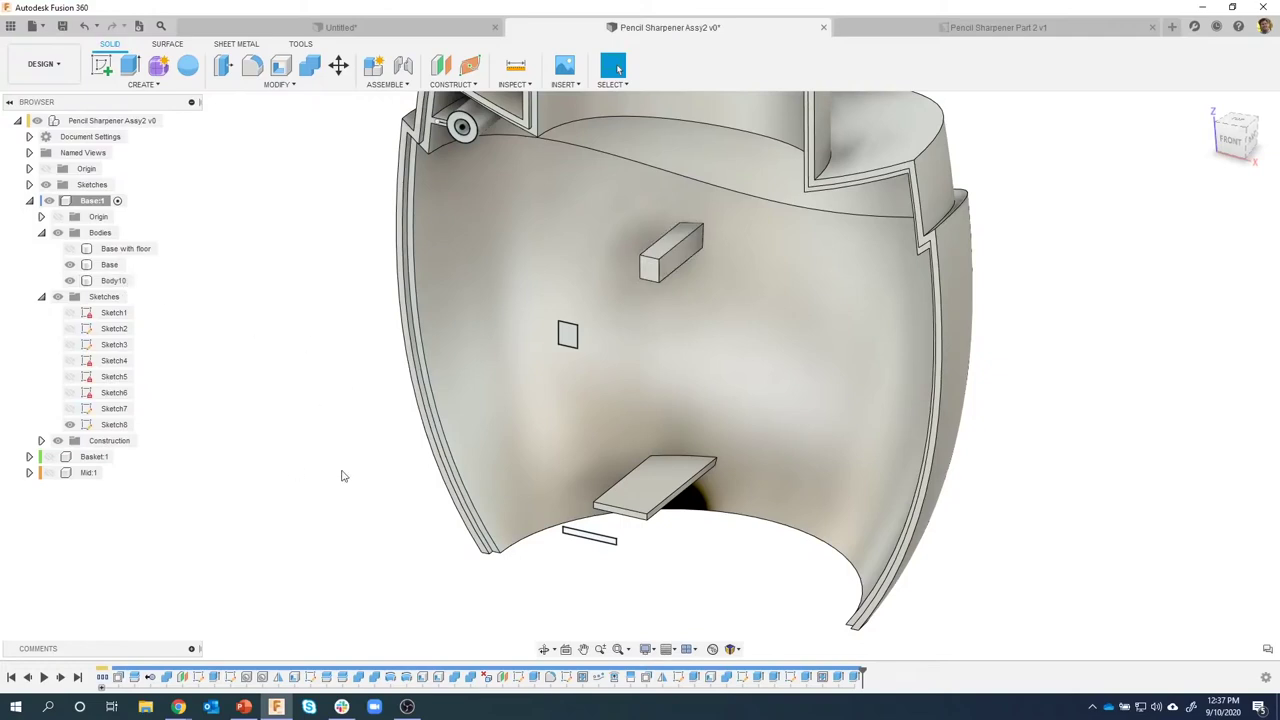
pyautogui.click(650, 482)
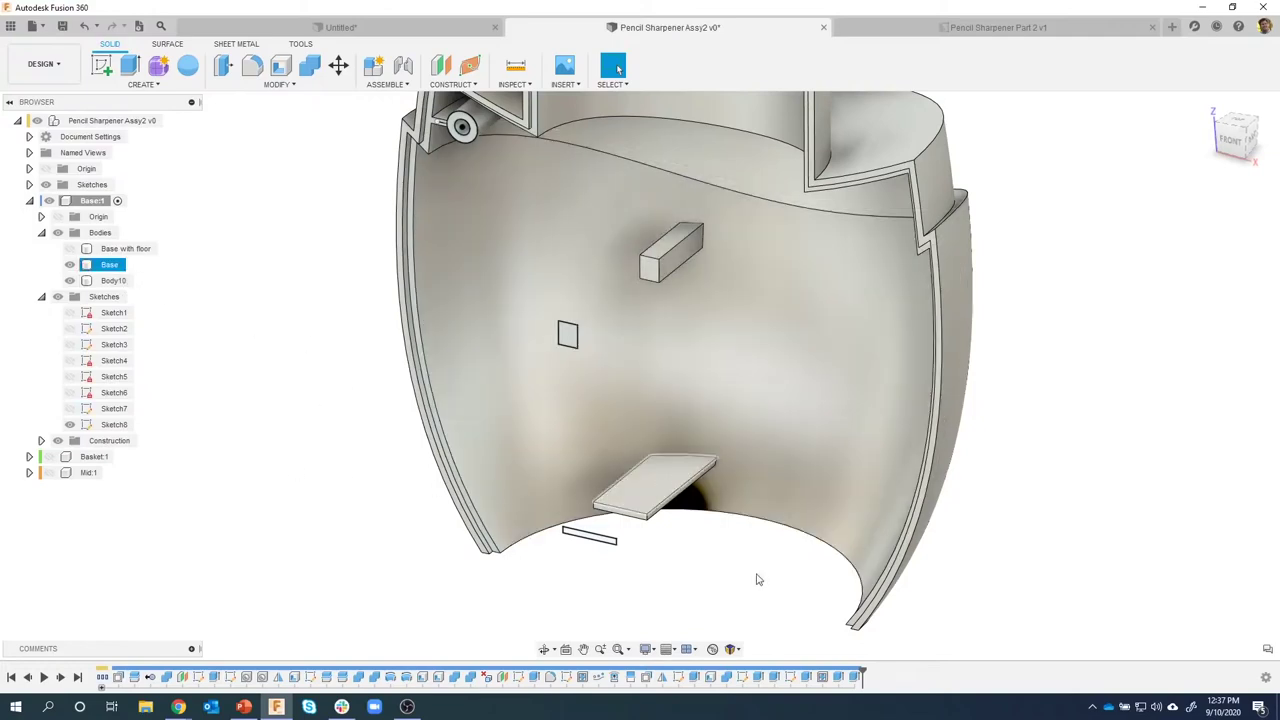
pyautogui.doubleClick(852, 676)
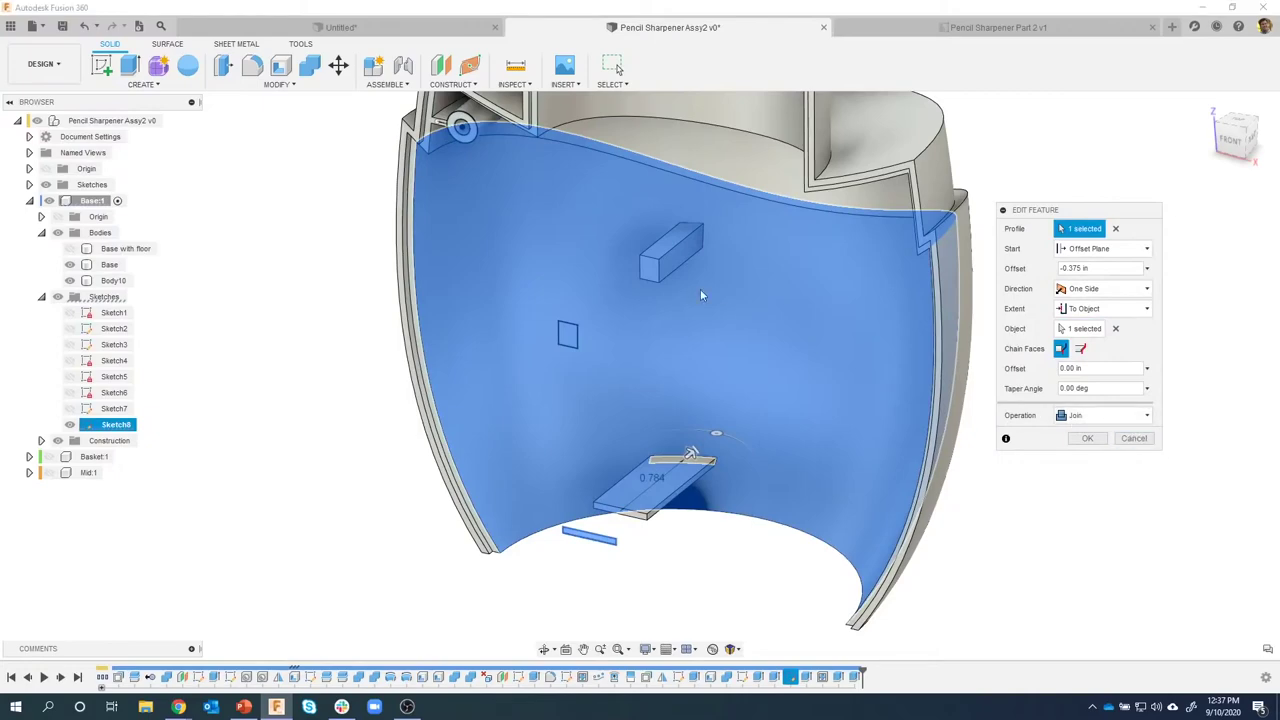
pyautogui.click(1134, 438)
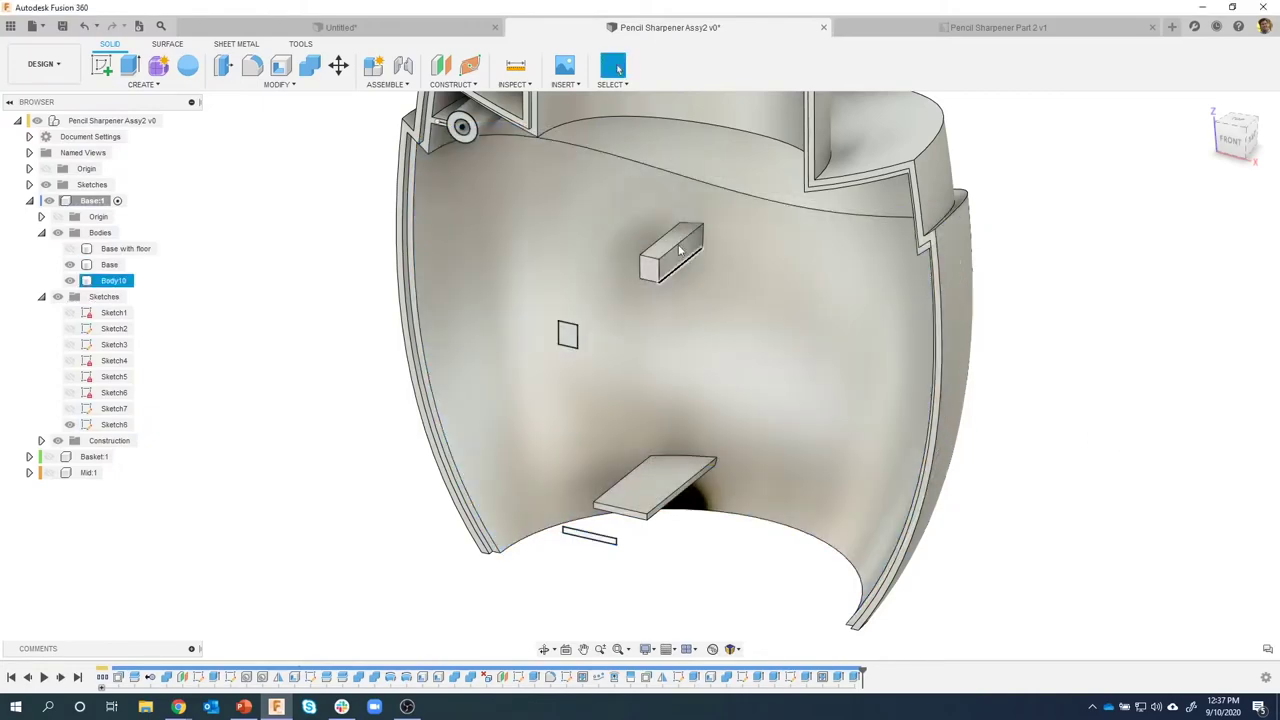
# Set up a shell of the upper support block with its long side face open and an inside thickness of 0.032 in.
pyautogui.scroll(5, 645, 252)
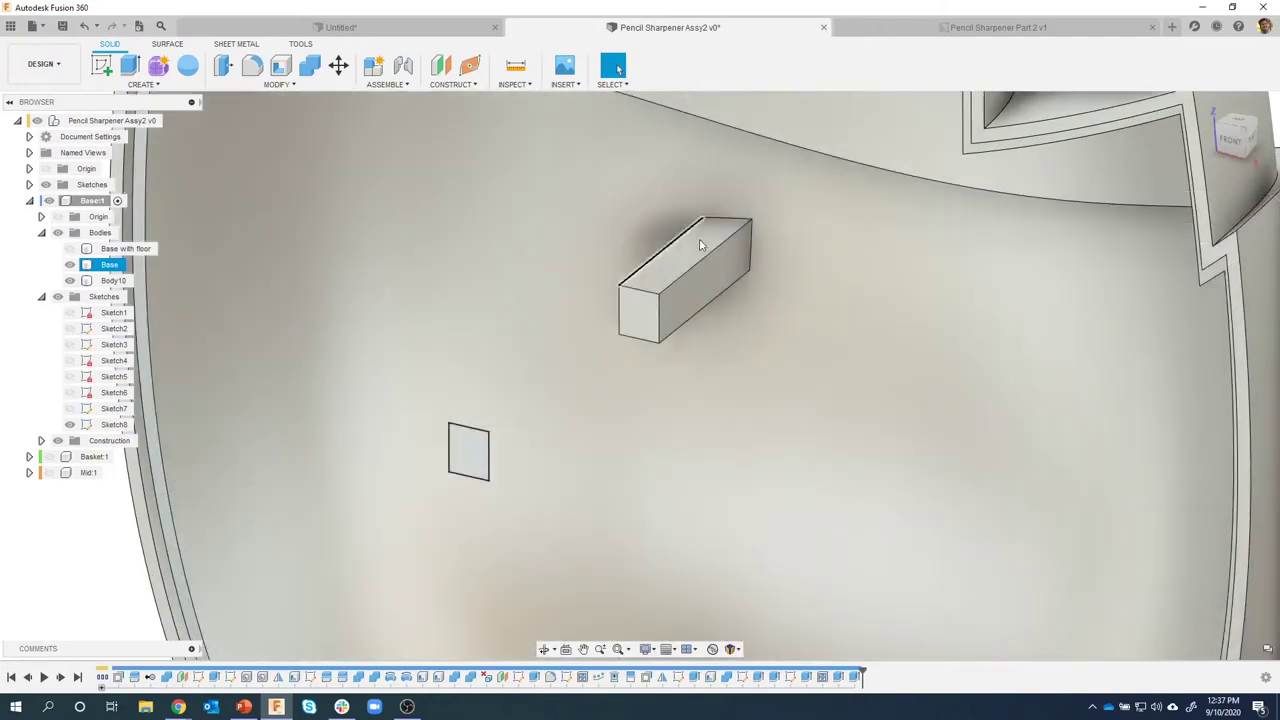
pyautogui.click(695, 292)
pyautogui.click(695, 292)
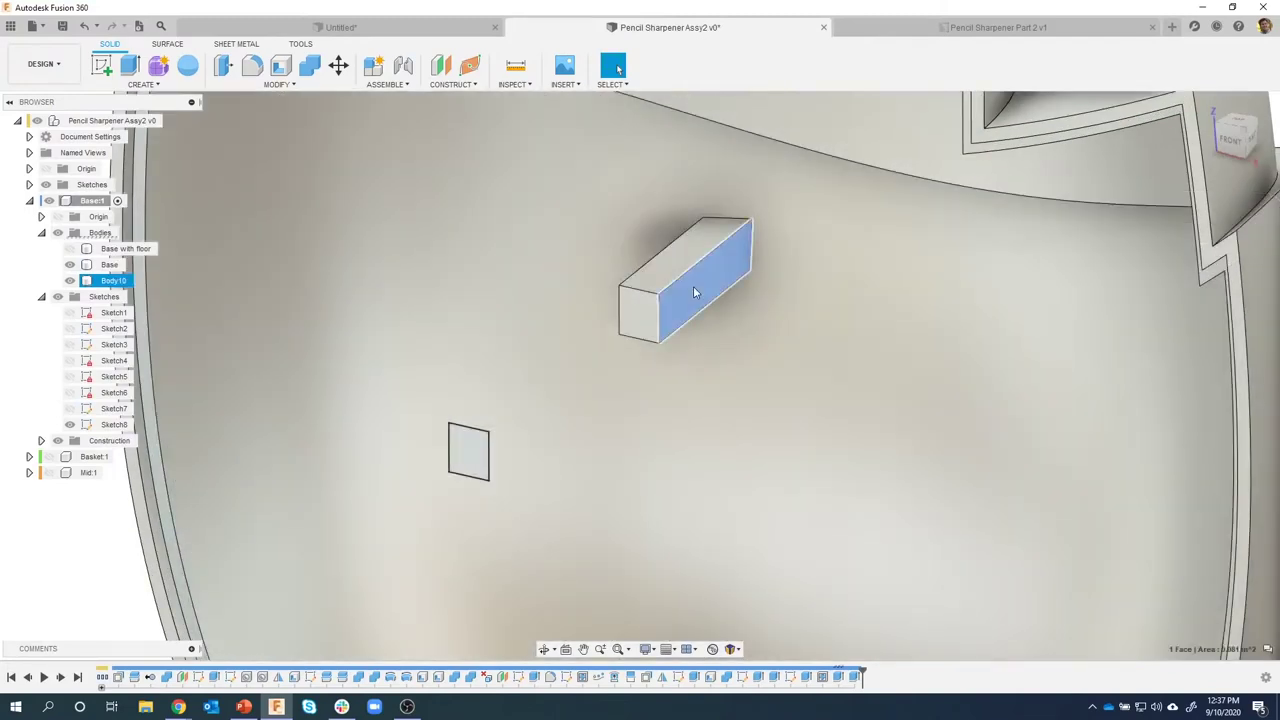
pyautogui.rightClick(695, 292)
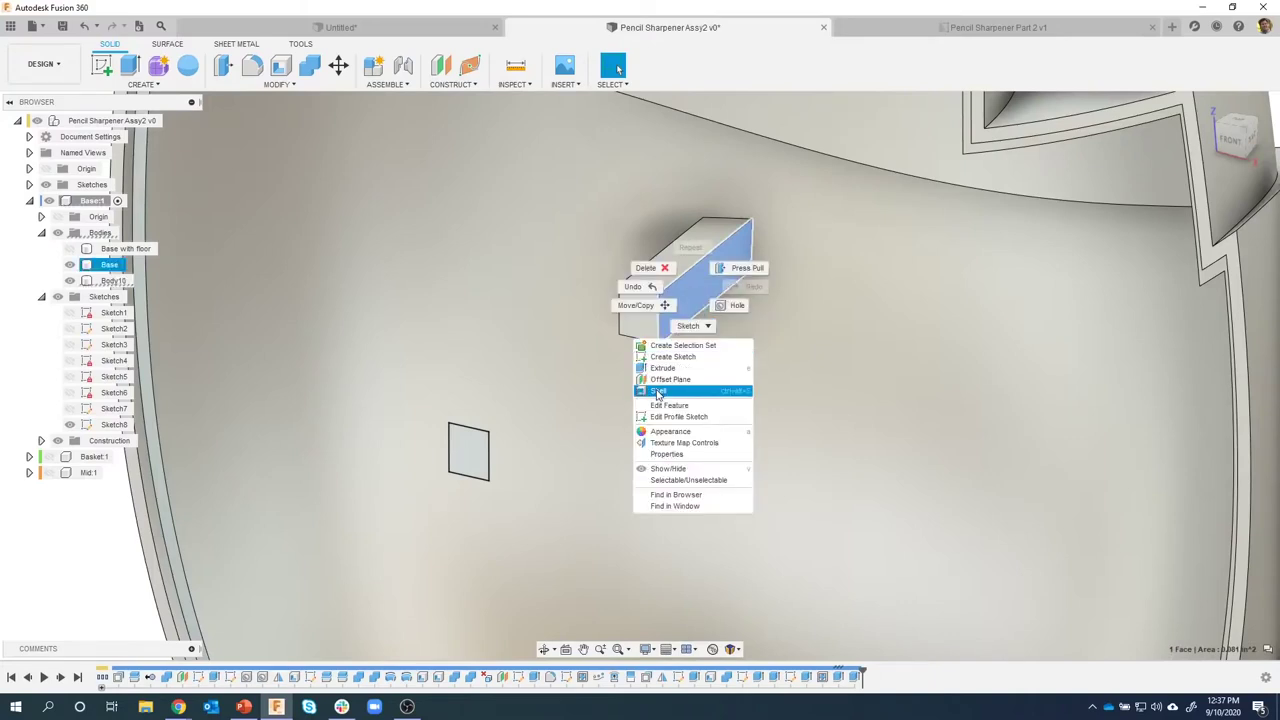
pyautogui.click(659, 391)
pyautogui.moveTo(748, 256); pyautogui.dragTo(748, 262)
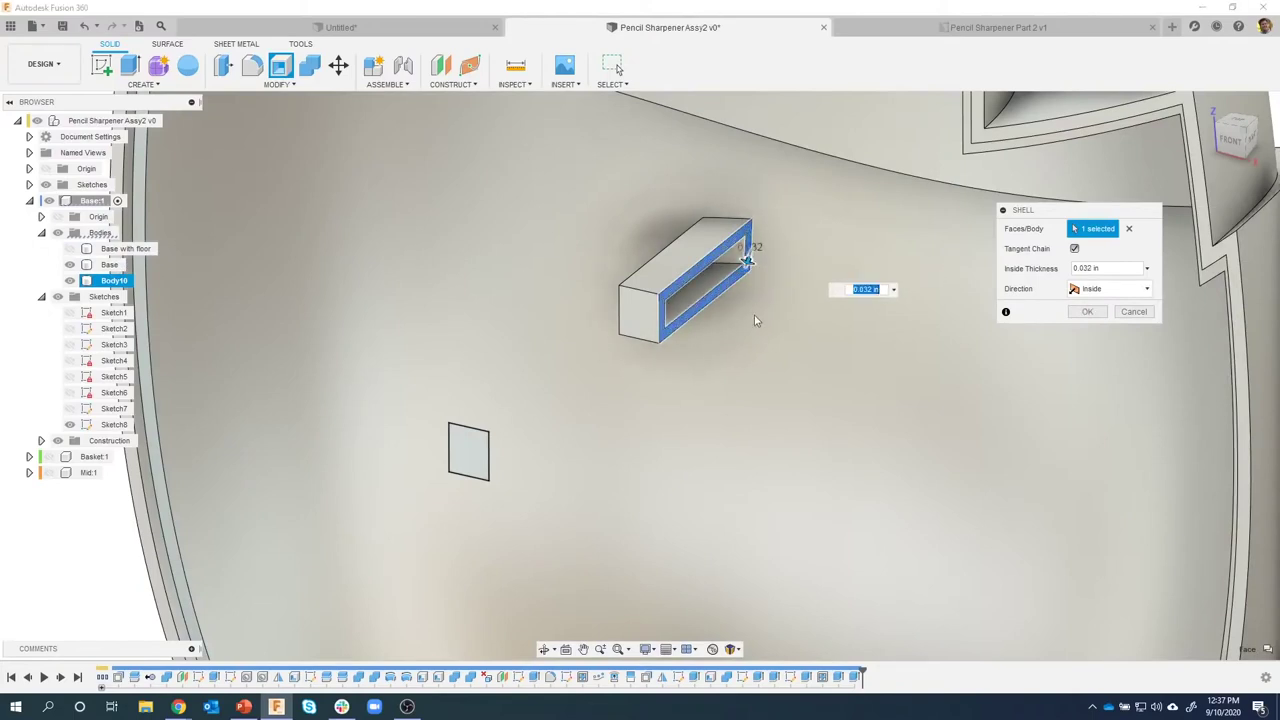
pyautogui.keyDown('shift'); pyautogui.moveTo(761, 383); pyautogui.dragTo(754, 311, button='middle'); pyautogui.keyUp('shift')
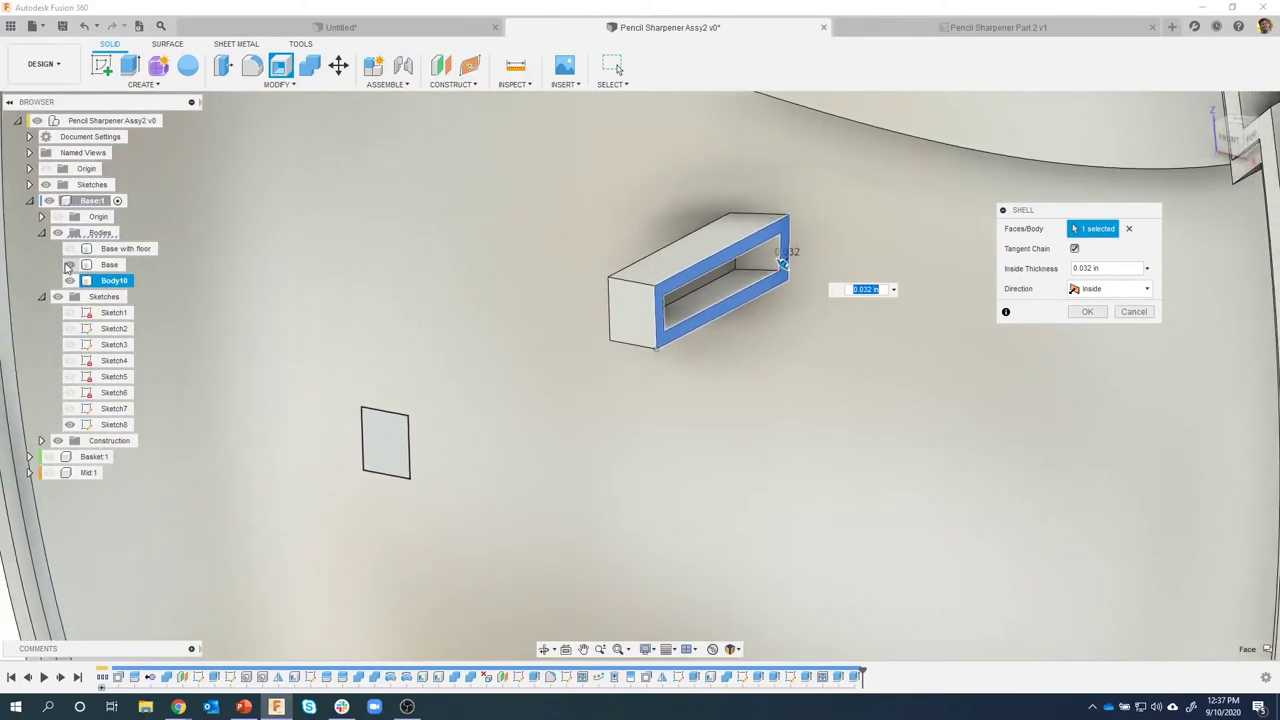
# Add the block's front end face and its hidden rear face against the wall to the faces removed by the shell.
pyautogui.click(69, 264)
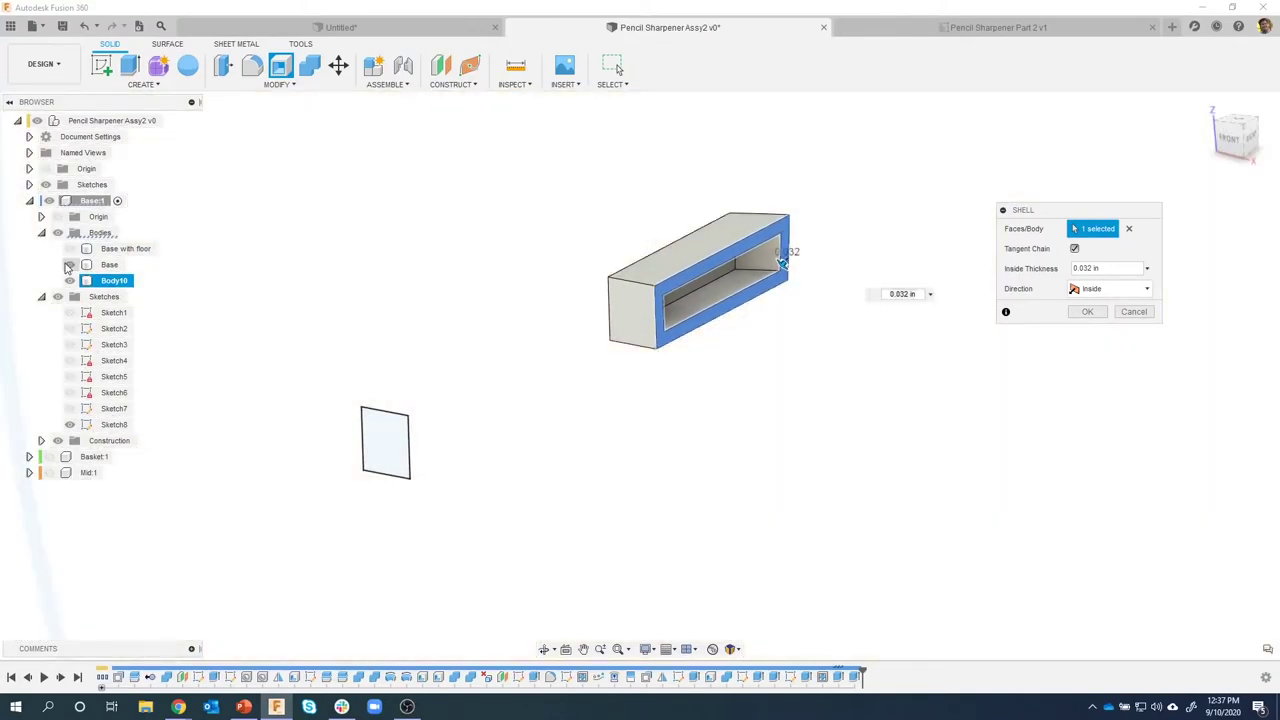
pyautogui.click(69, 264)
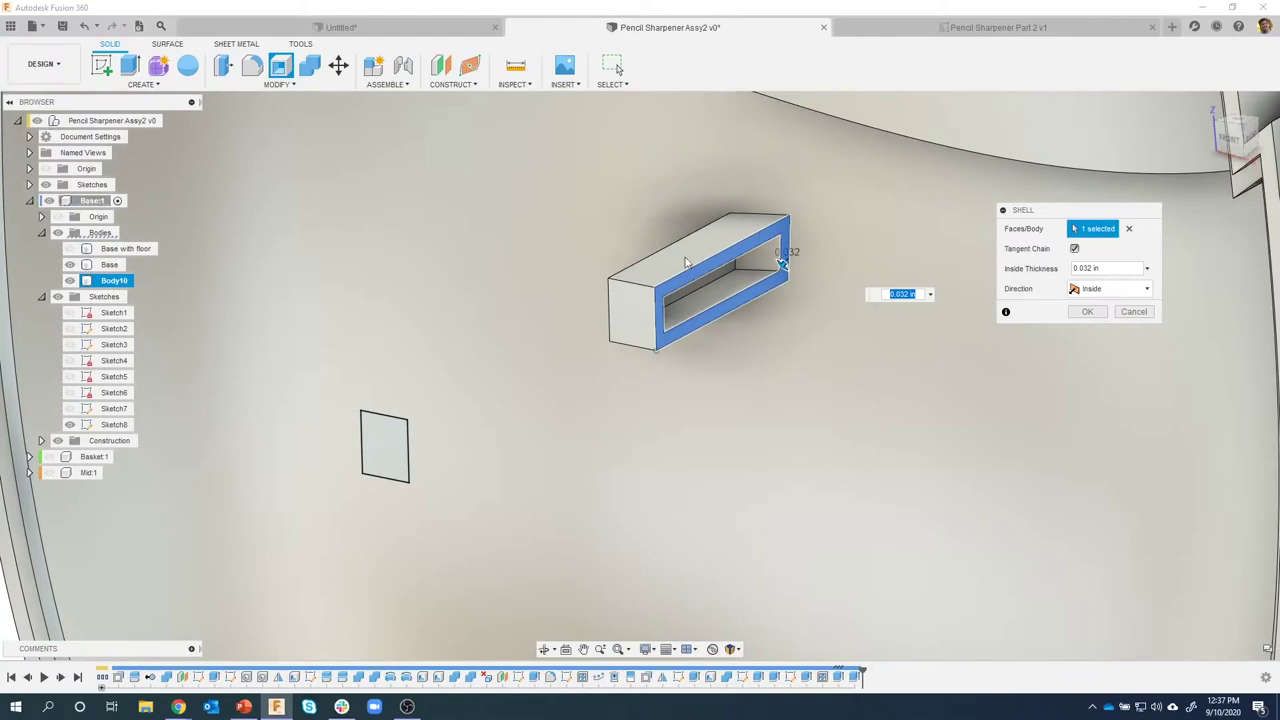
pyautogui.click(636, 312)
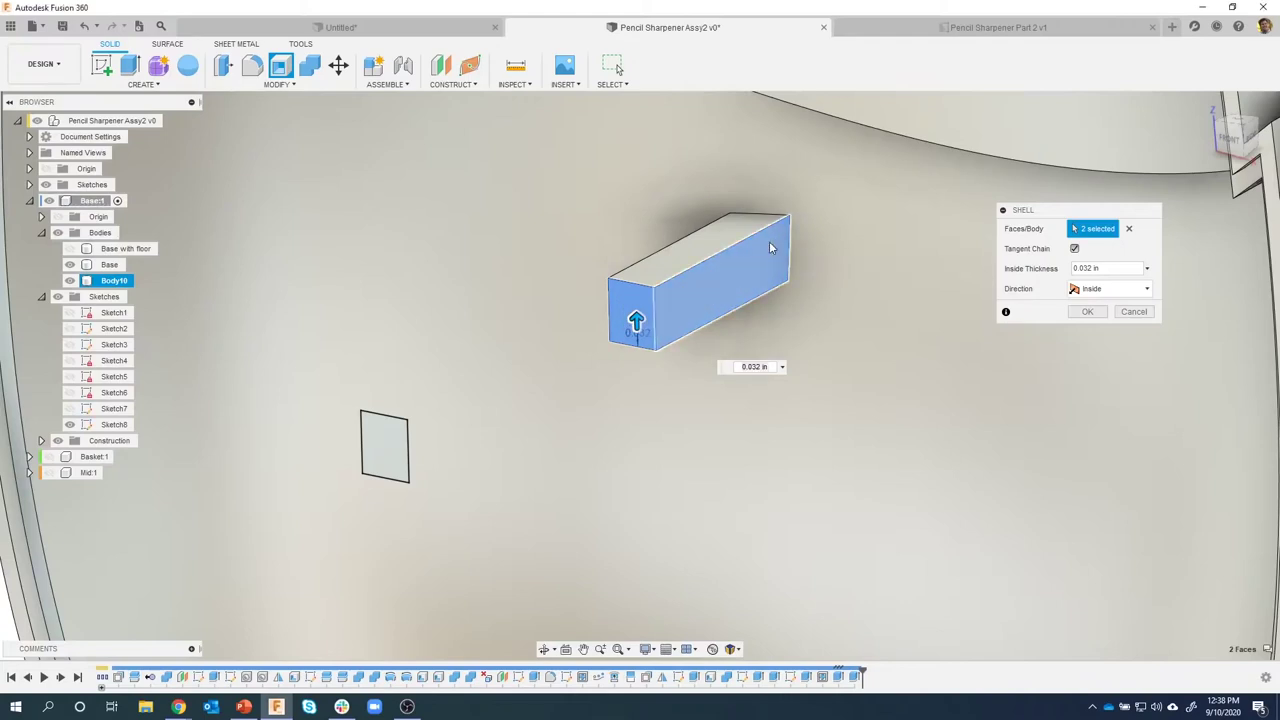
pyautogui.click(769, 245)
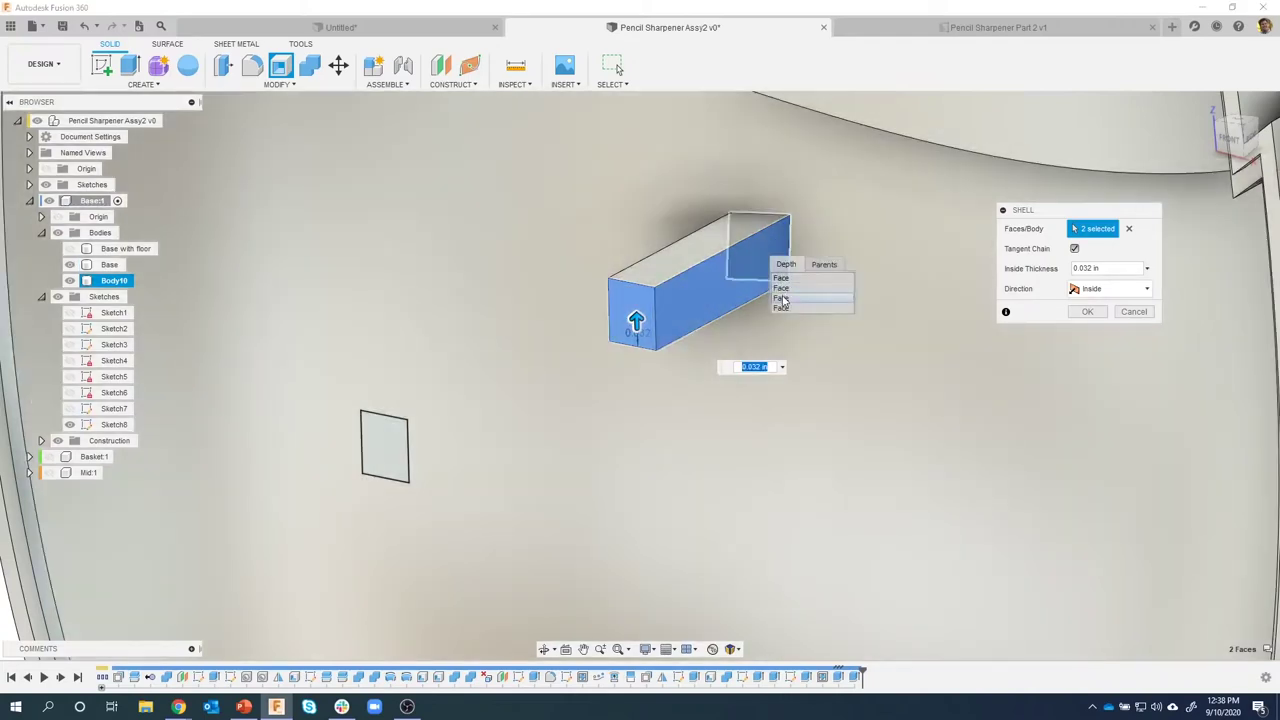
pyautogui.click(782, 297)
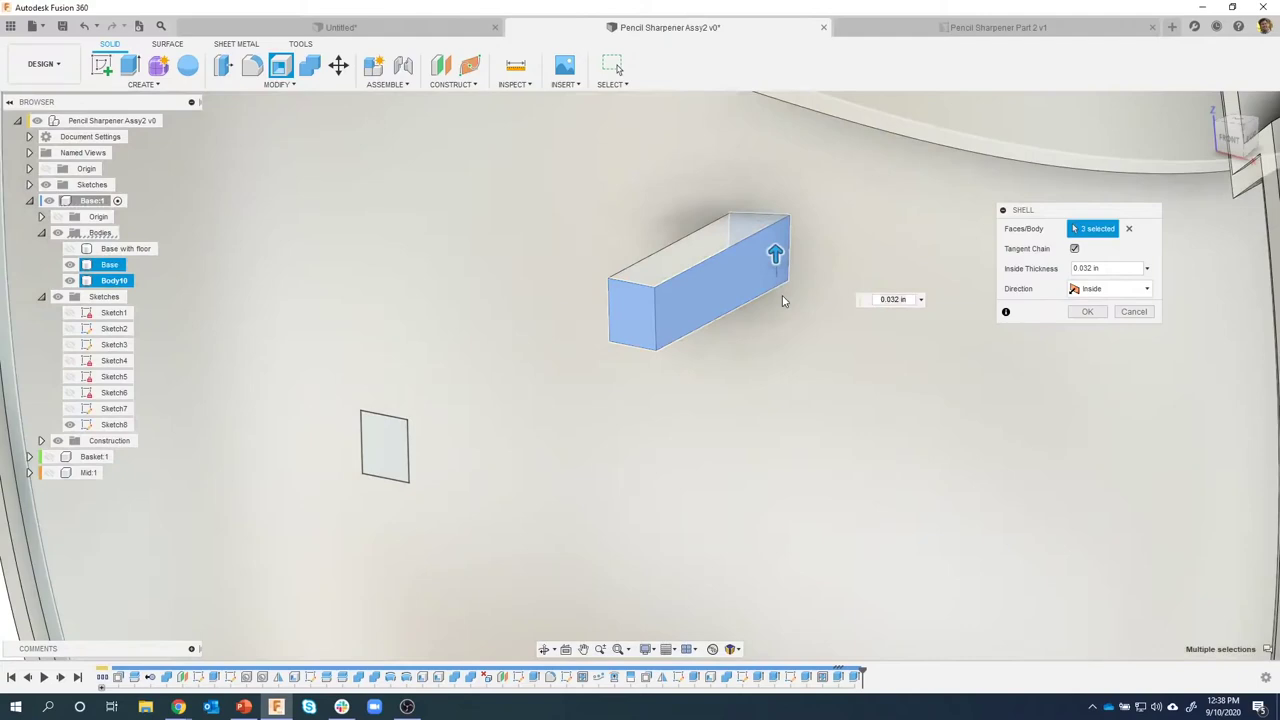
pyautogui.scroll(3, 690, 475)
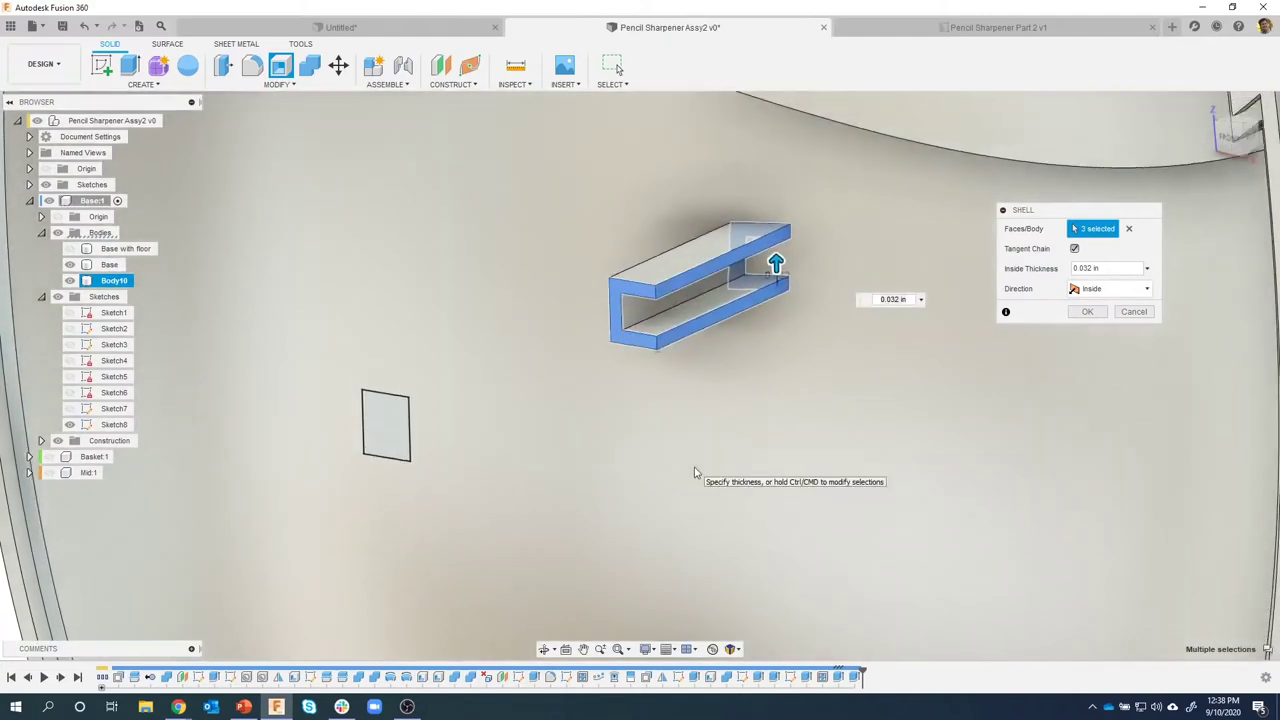
# Set the shell's inside thickness to 0.04 in and complete the shell of the upper support block.
pyautogui.moveTo(818, 272)
pyautogui.keyDown('shift'); pyautogui.mouseDown(button='middle')
pyautogui.moveTo(613, 350)
pyautogui.moveTo(615, 302)
pyautogui.mouseUp(button='middle'); pyautogui.keyUp('shift')
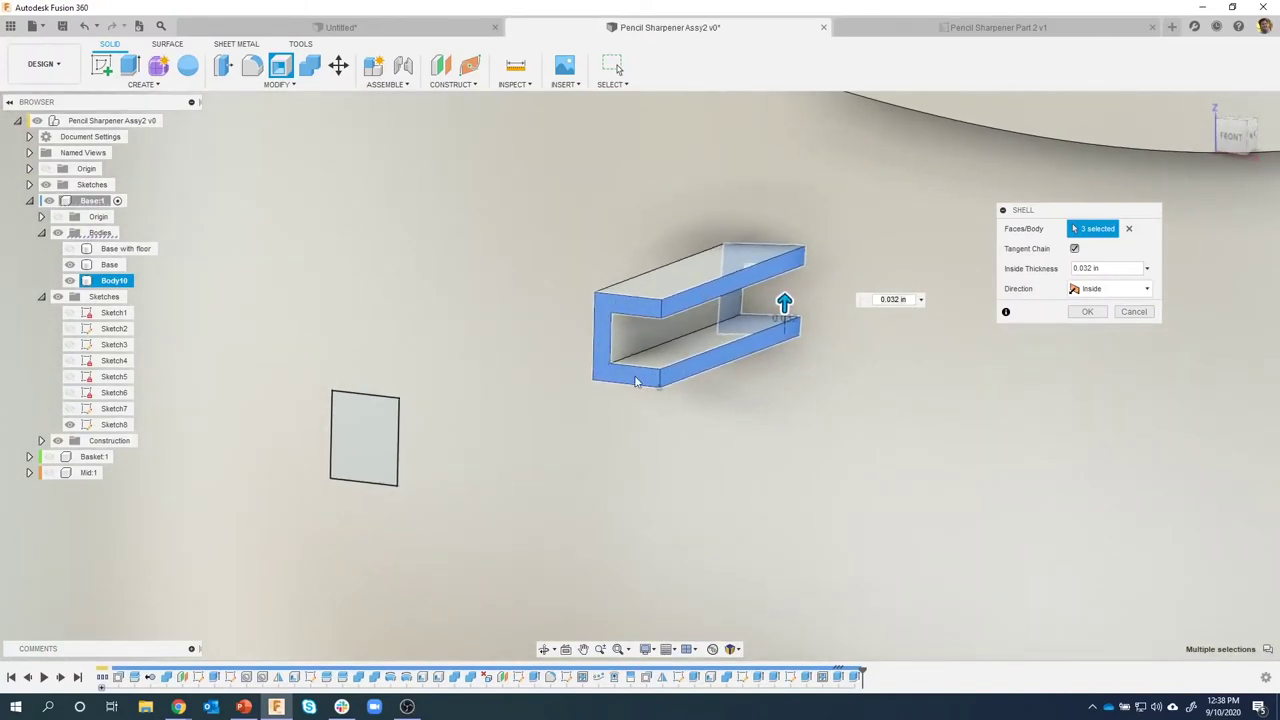
pyautogui.keyDown('shift'); pyautogui.moveTo(635, 382); pyautogui.dragTo(779, 323, button='middle'); pyautogui.keyUp('shift')
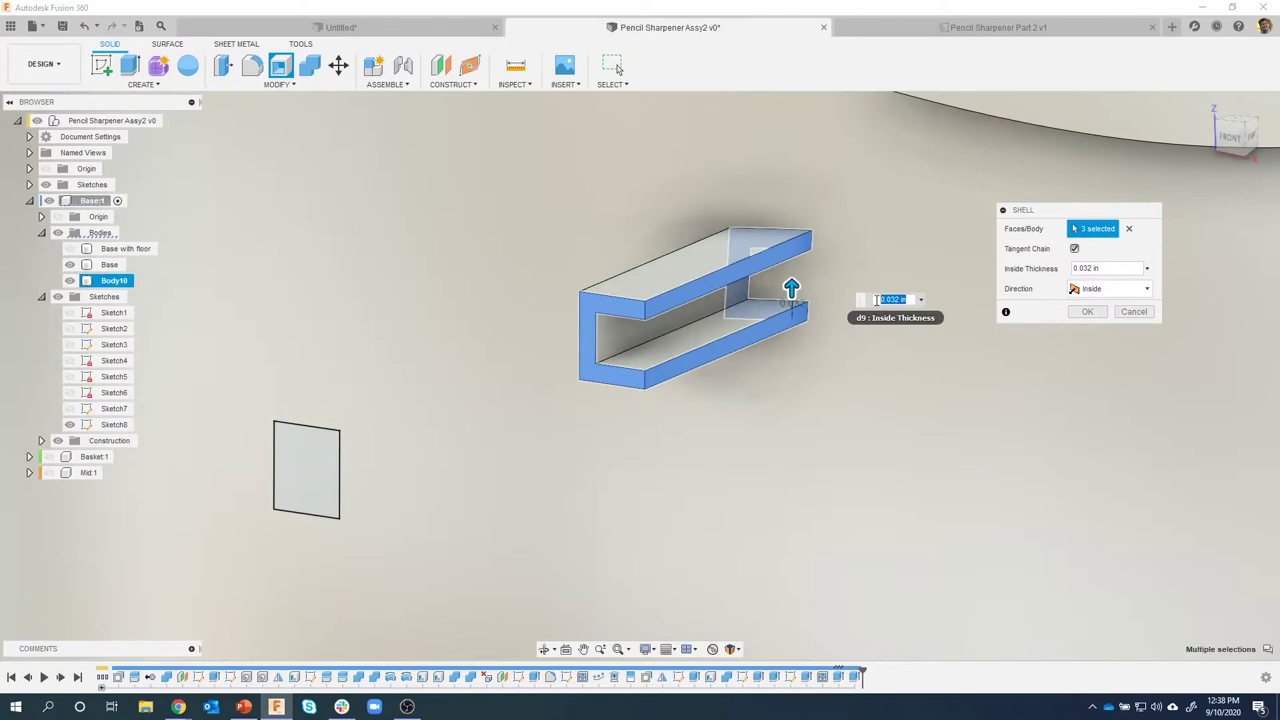
pyautogui.press('Return')
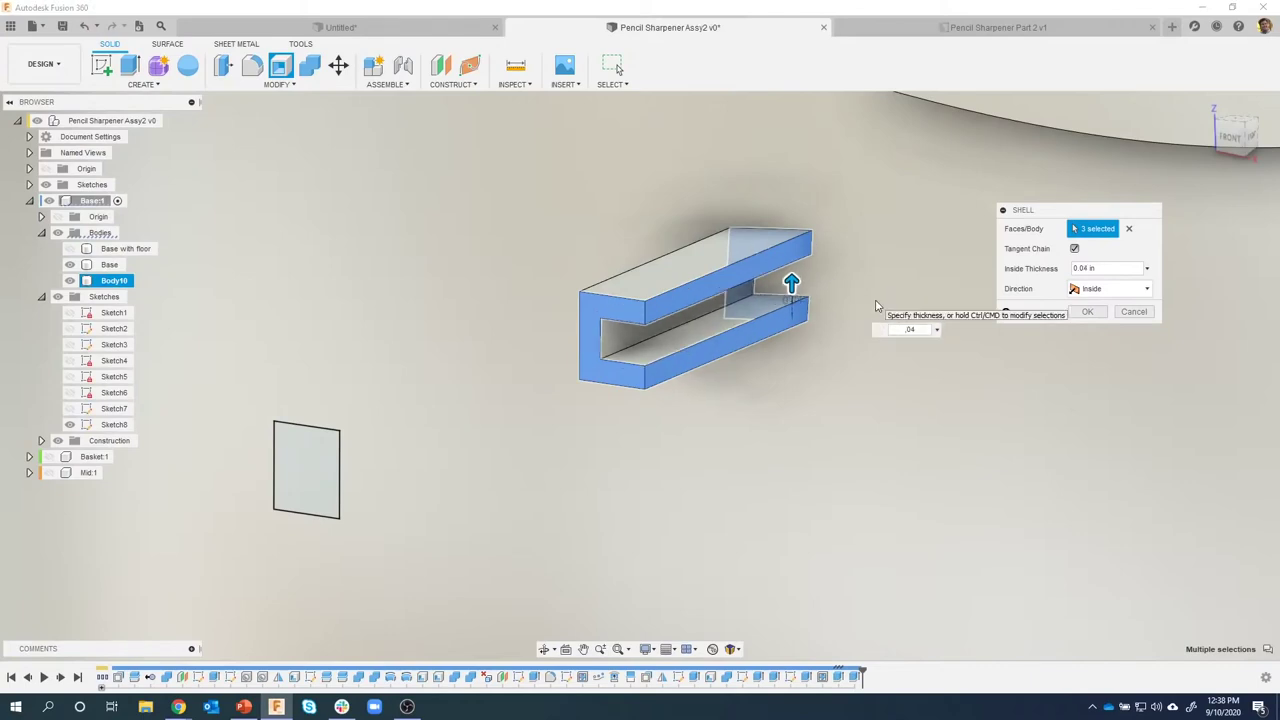
pyautogui.scroll(-1, 876, 305)
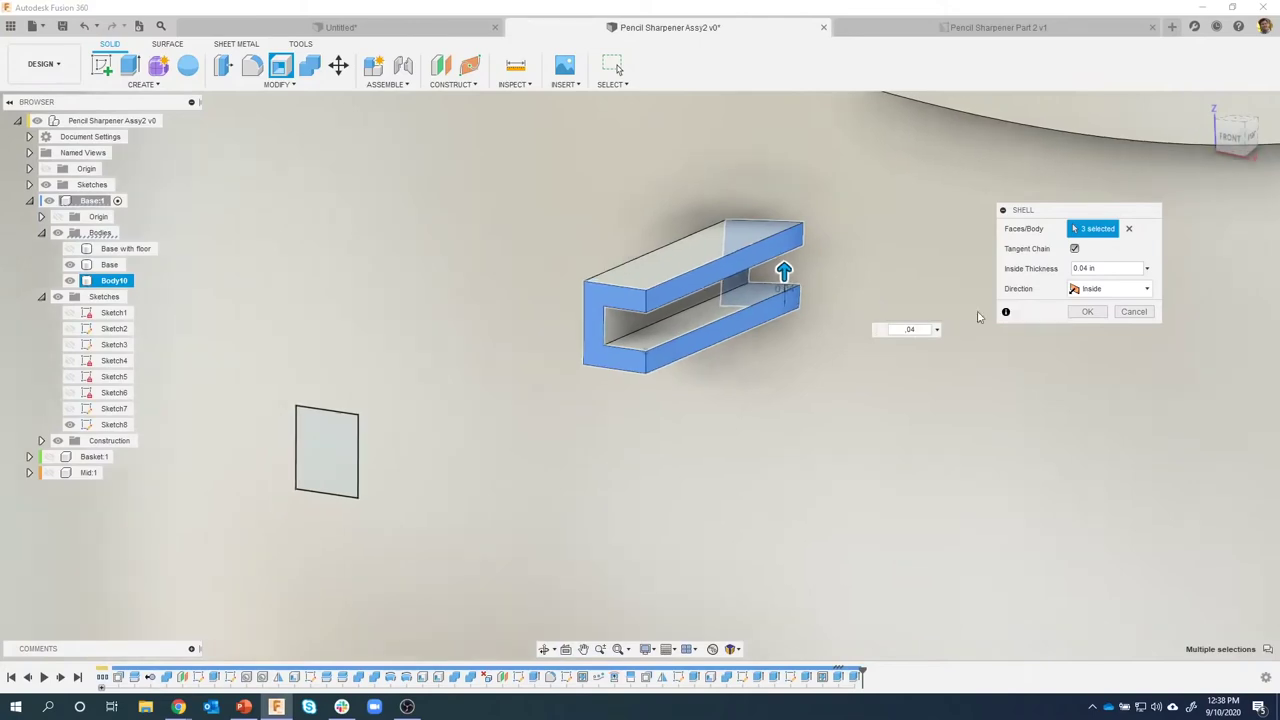
pyautogui.click(1087, 311)
pyautogui.scroll(-5, 848, 429)
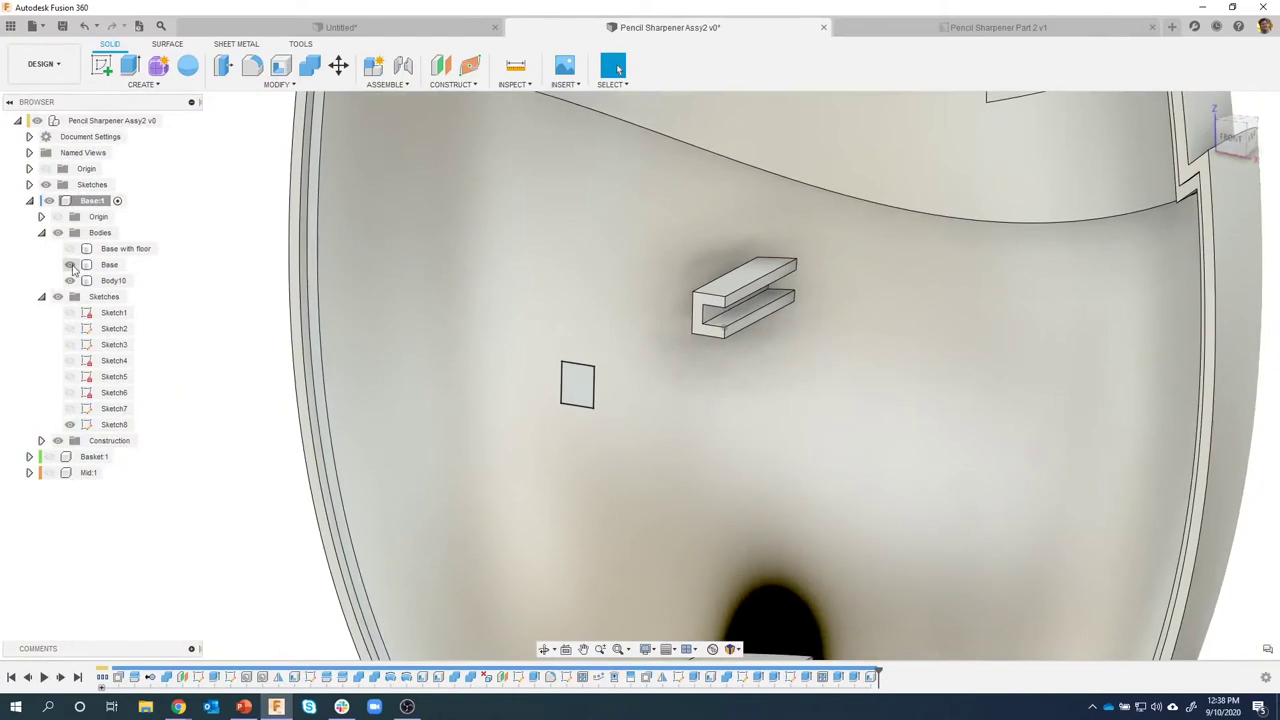
# Inspect the shelled support with the Base body temporarily hidden, and hide Sketch8.
pyautogui.click(70, 265)
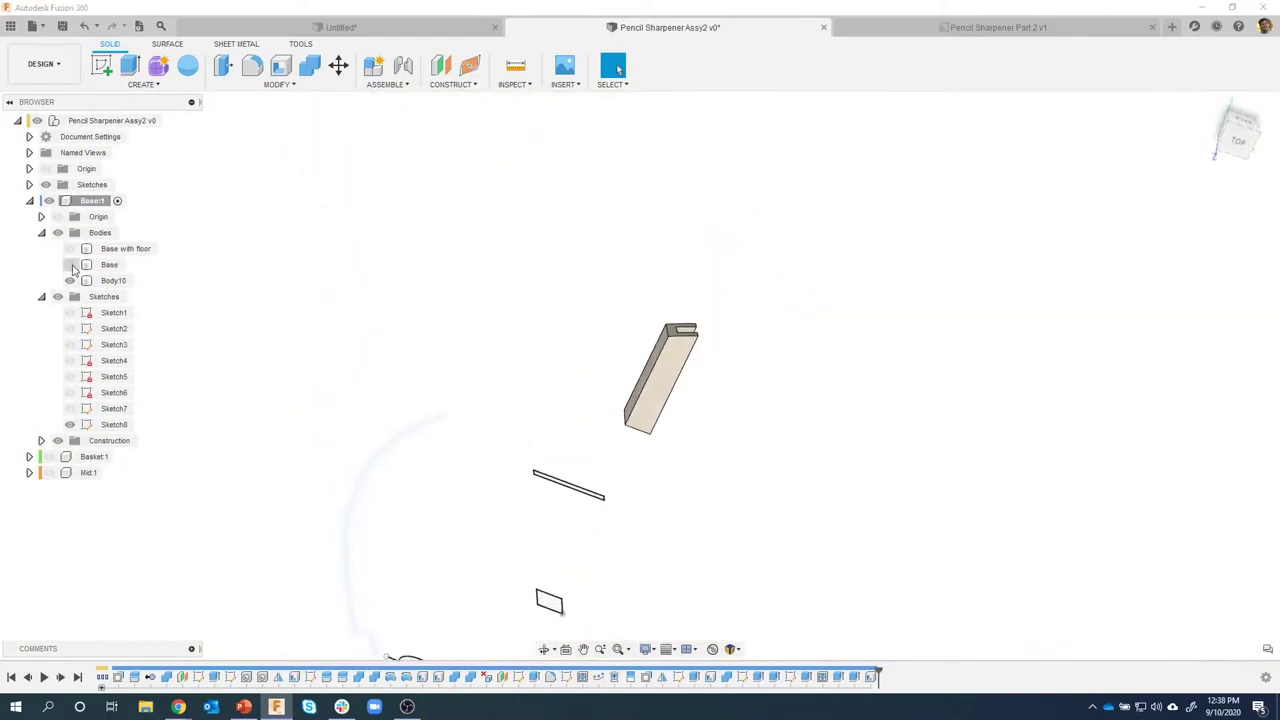
pyautogui.click(70, 265)
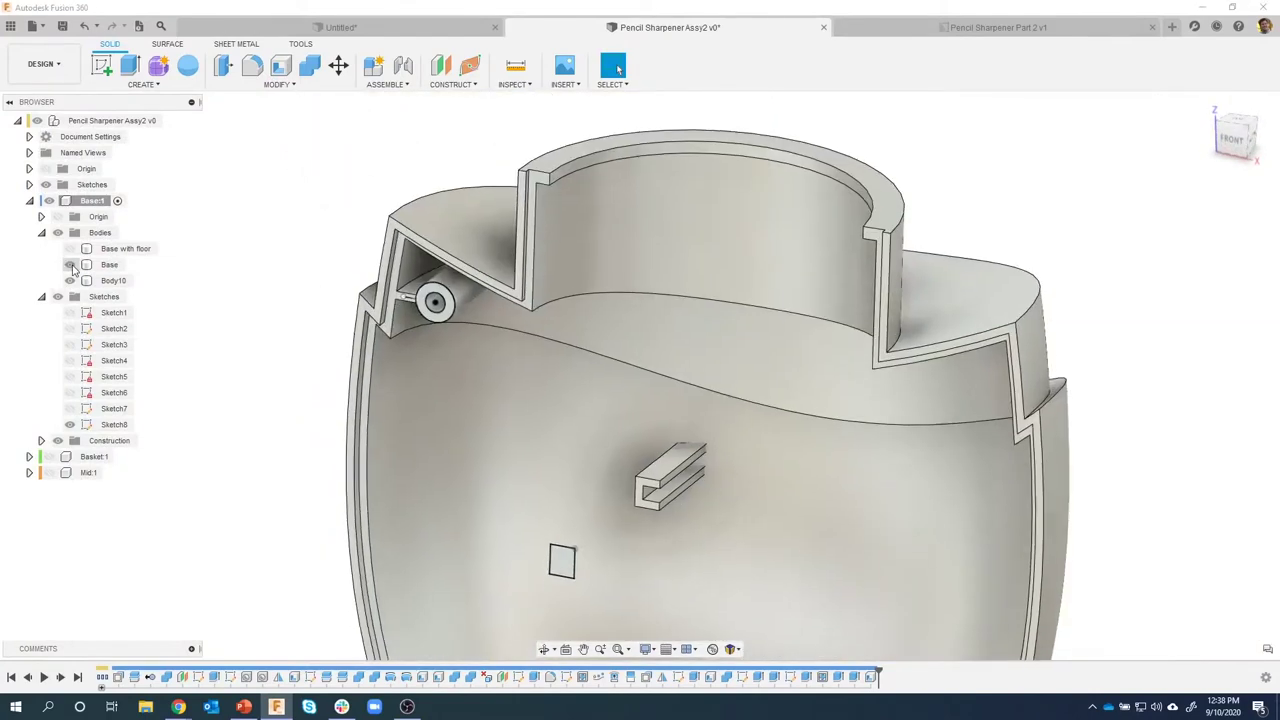
pyautogui.click(70, 425)
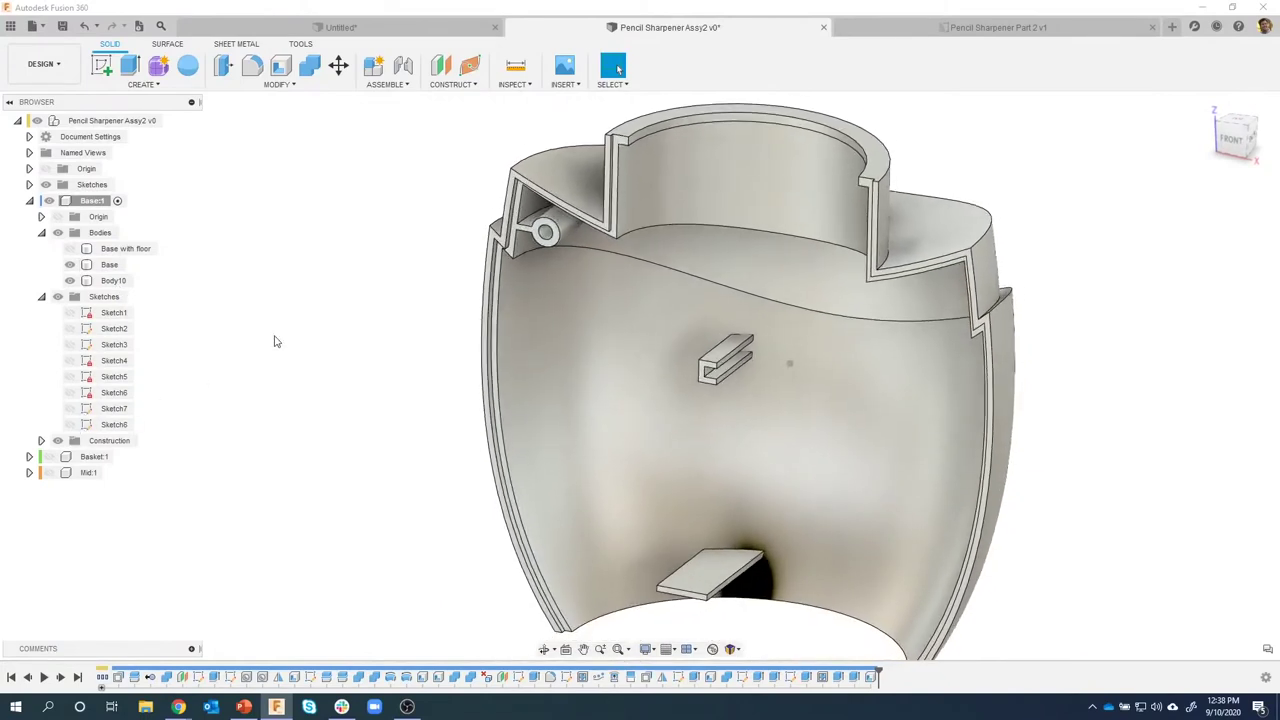
# Combine the shelled upper support with the Base body using the Join operation, and check the joined body's selection.
pyautogui.scroll(3, 814, 351)
pyautogui.click(309, 66)
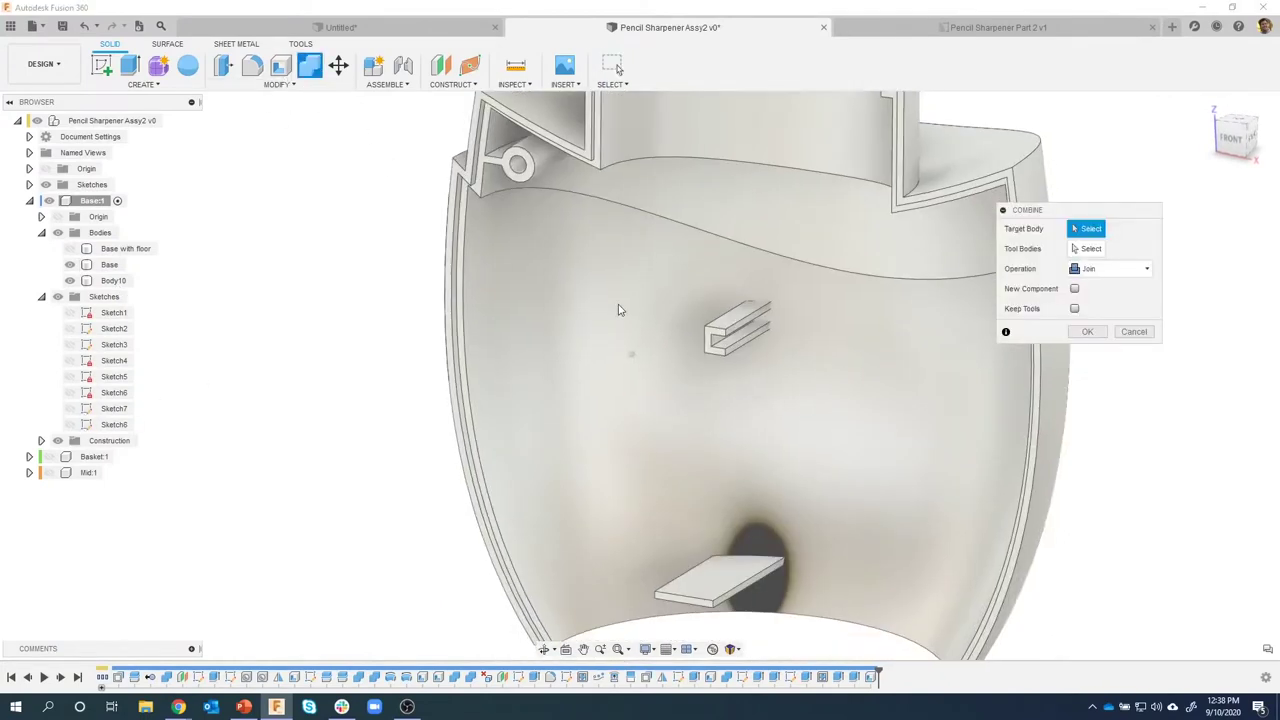
pyautogui.click(593, 297)
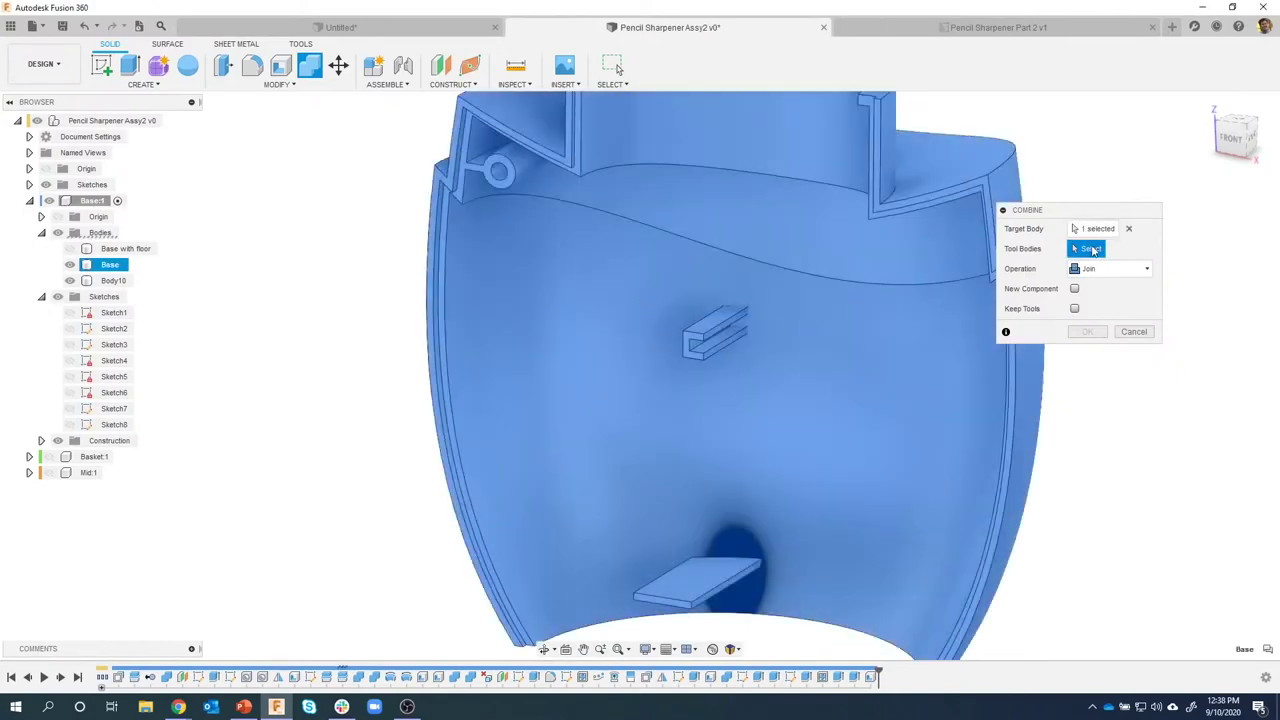
pyautogui.click(722, 333)
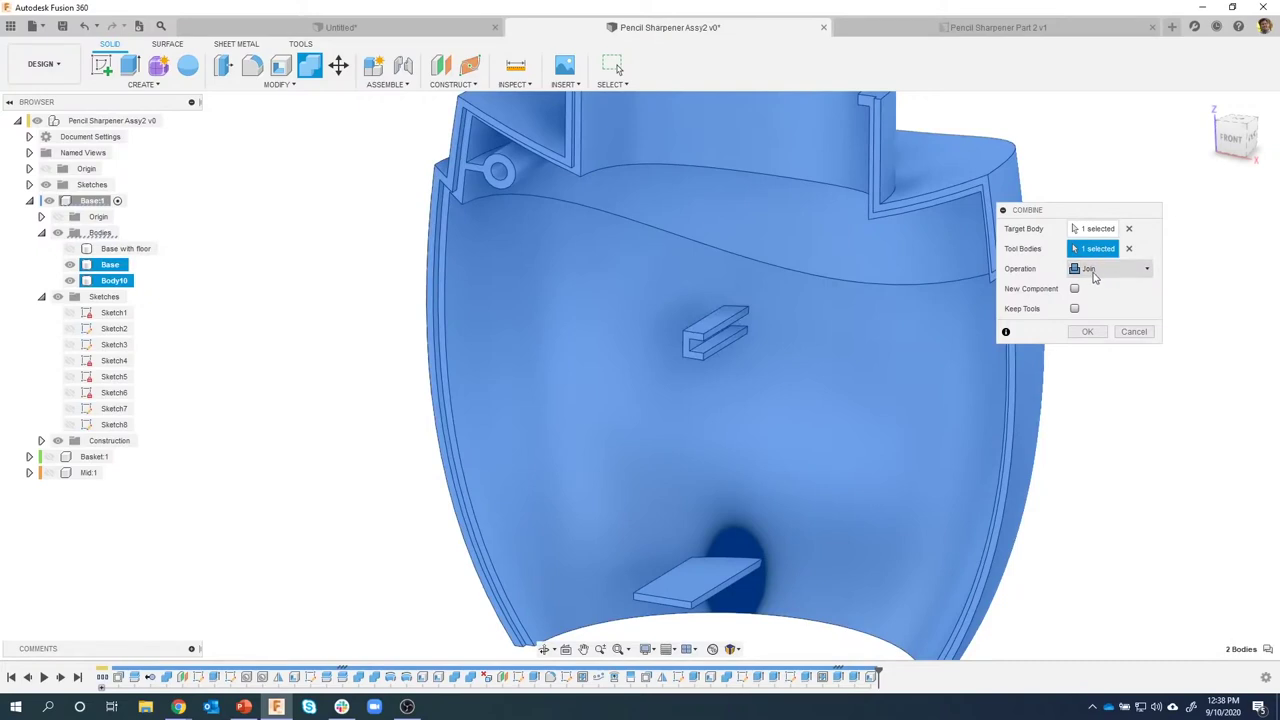
pyautogui.click(1087, 332)
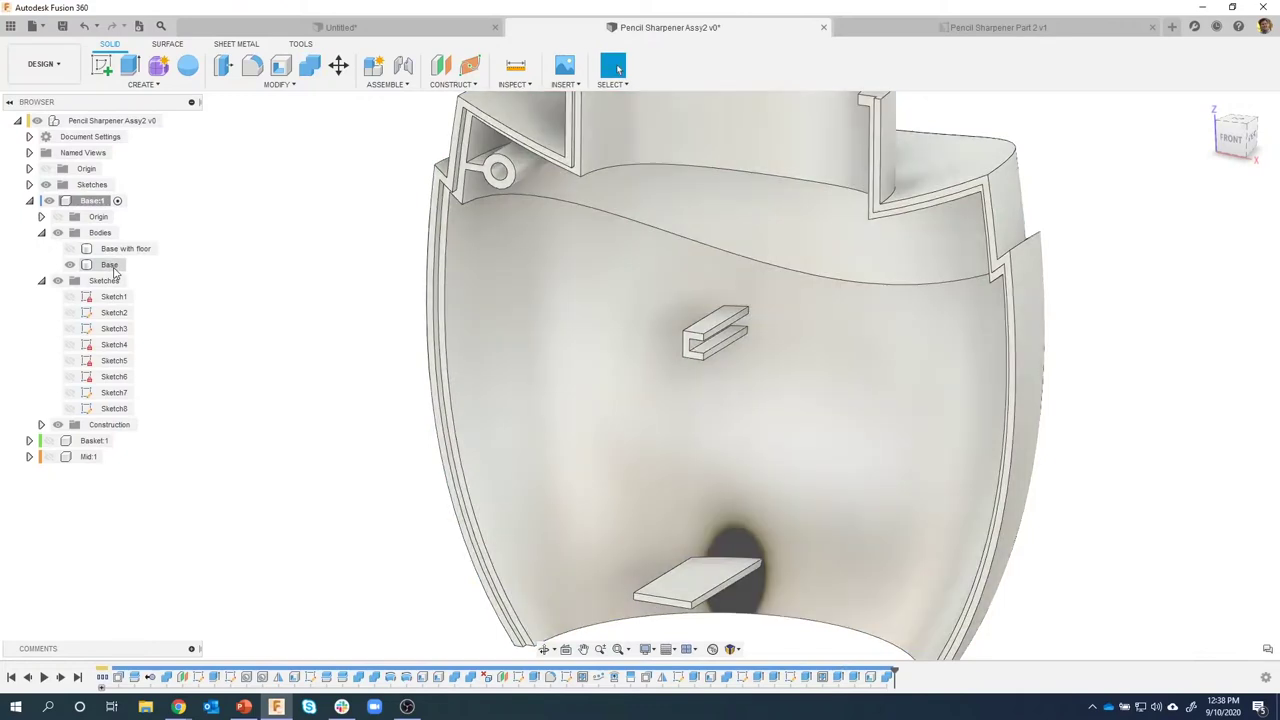
pyautogui.click(109, 265)
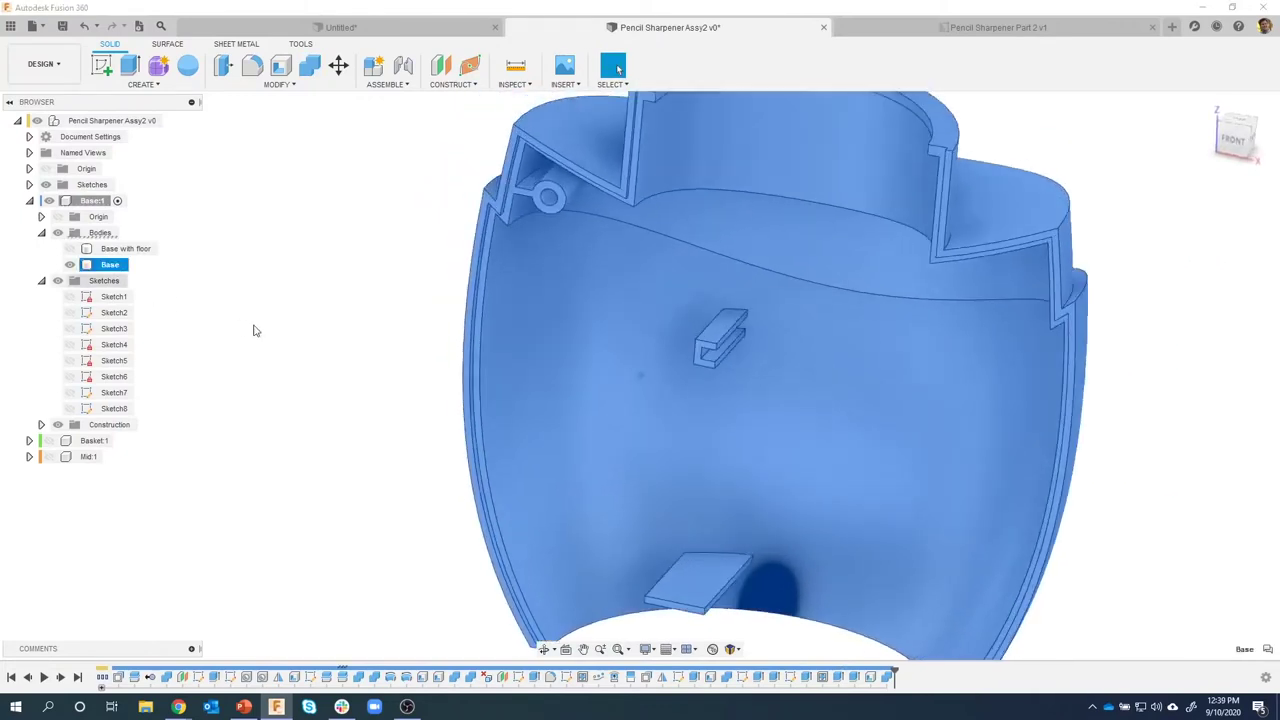
pyautogui.click(274, 334)
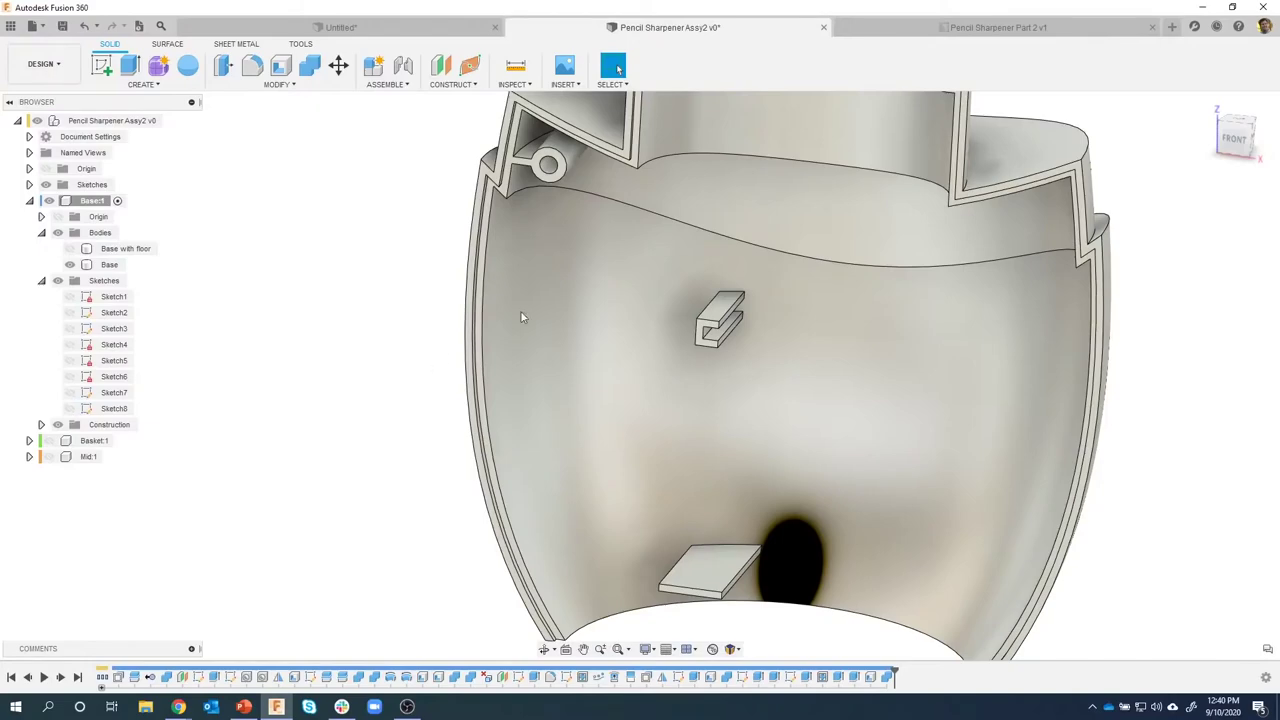
# Start a draft on the upper support with its C-shaped front end face as the pull direction.
pyautogui.keyDown('shift'); pyautogui.moveTo(521, 317); pyautogui.dragTo(278, 177, button='middle'); pyautogui.keyUp('shift')
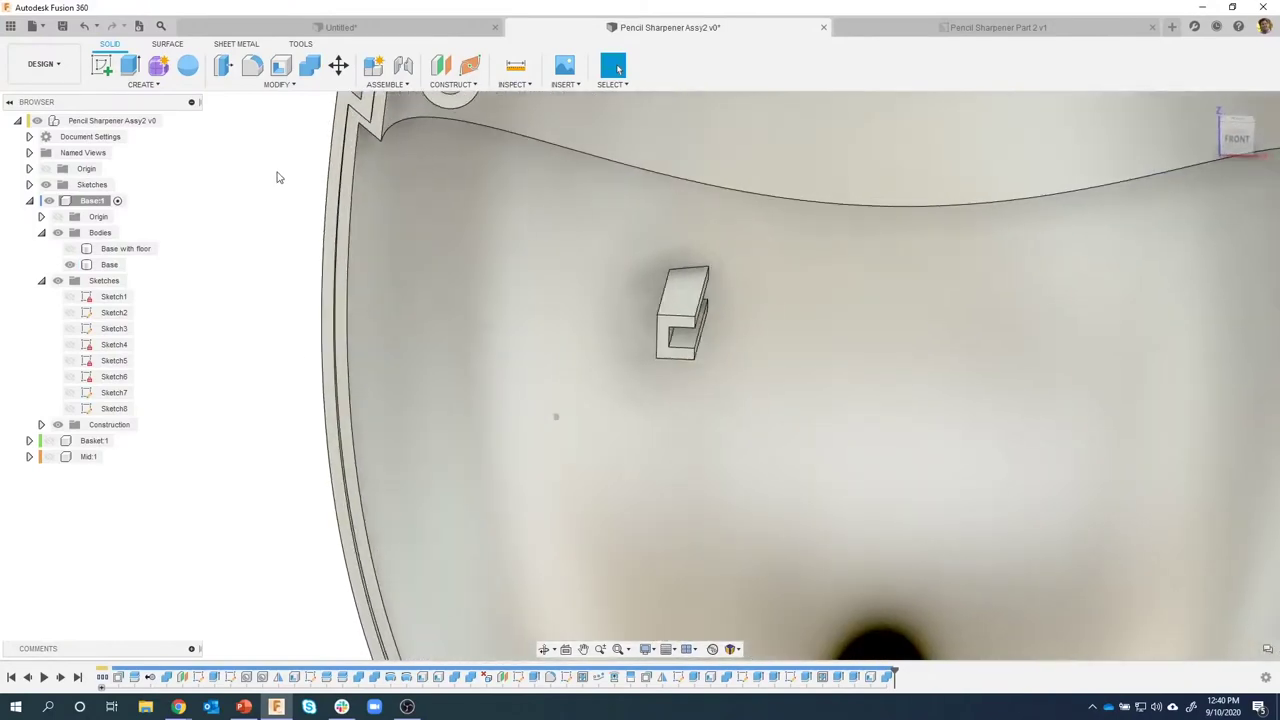
pyautogui.click(278, 84)
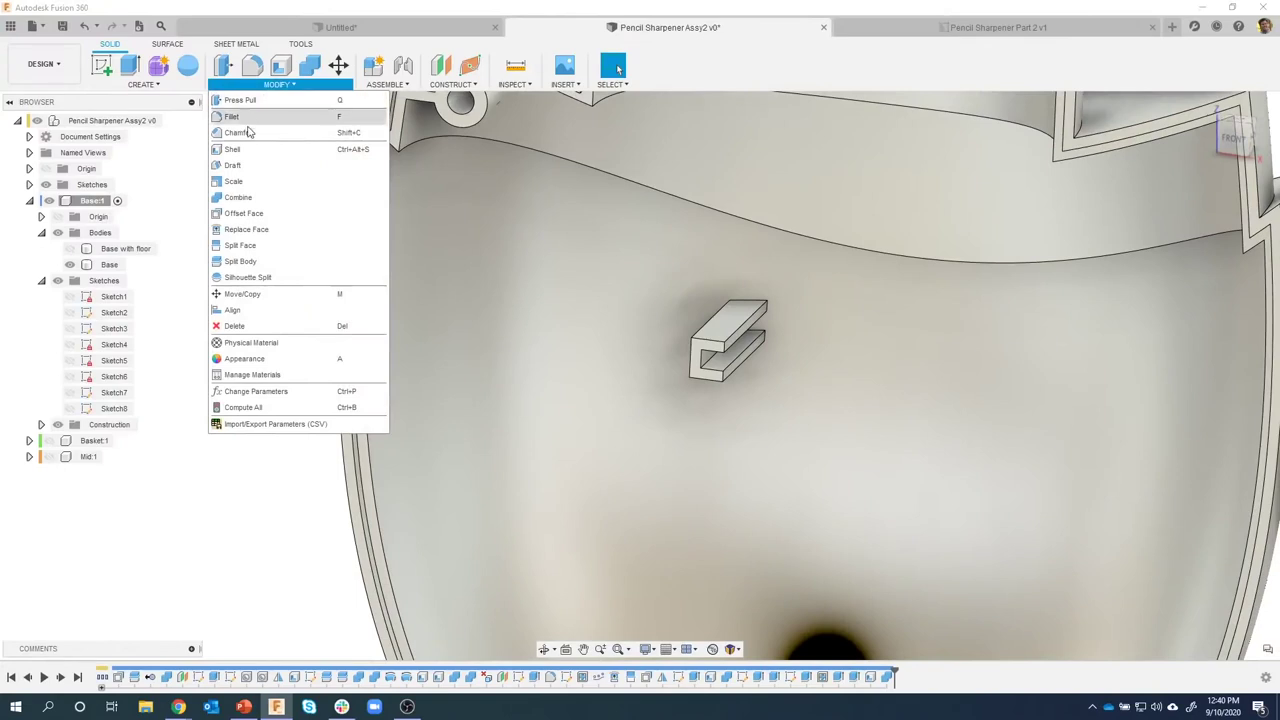
pyautogui.click(232, 165)
pyautogui.keyDown('shift'); pyautogui.moveTo(606, 384); pyautogui.dragTo(643, 381, button='middle'); pyautogui.keyUp('shift')
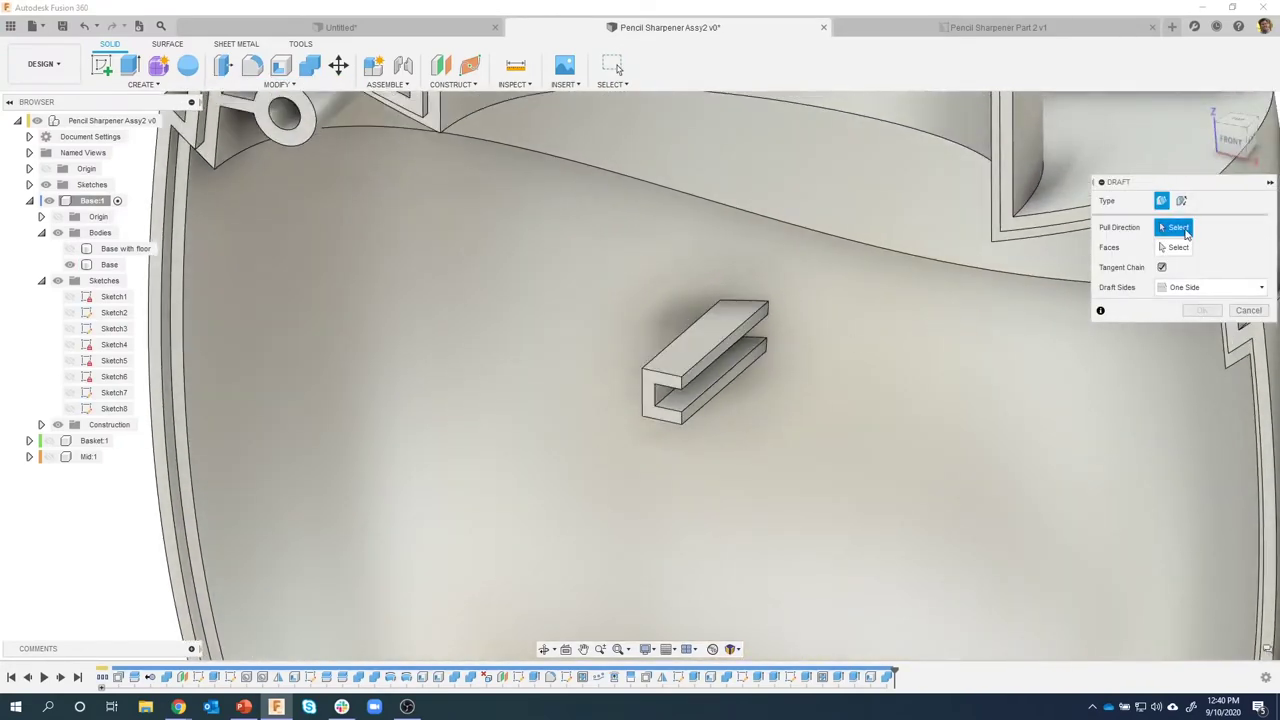
pyautogui.scroll(2, 823, 331)
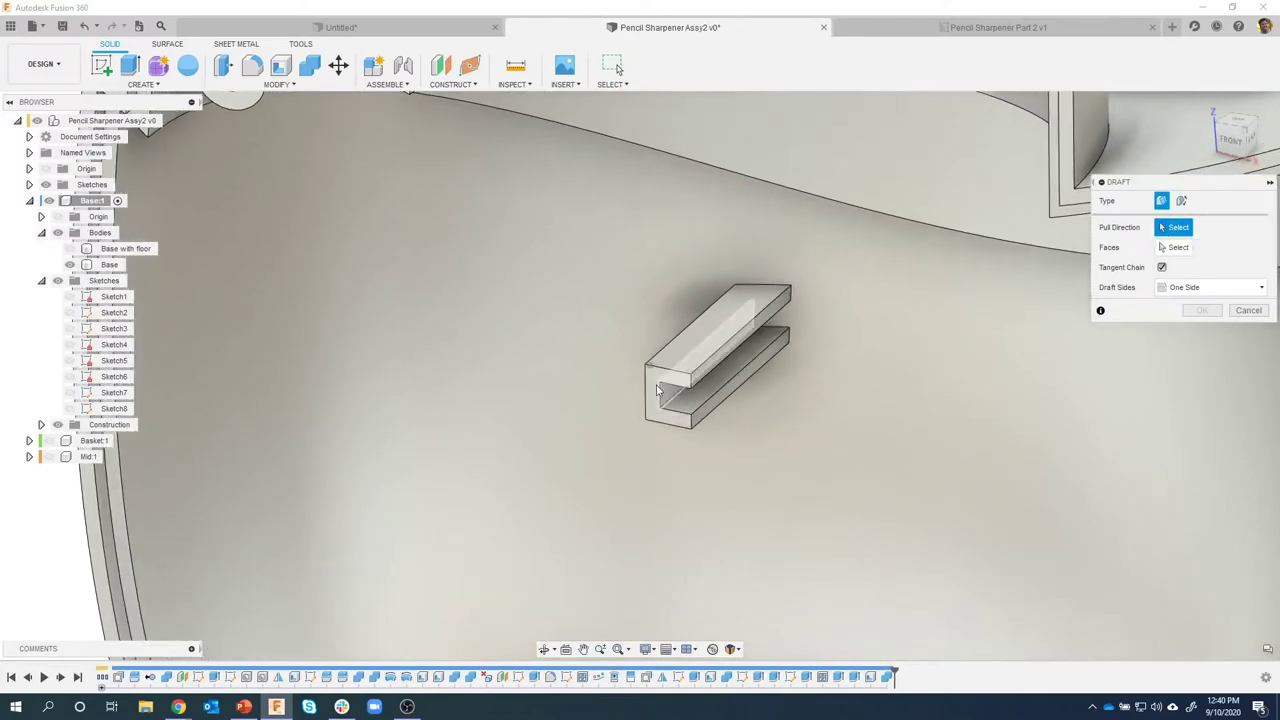
pyautogui.click(653, 383)
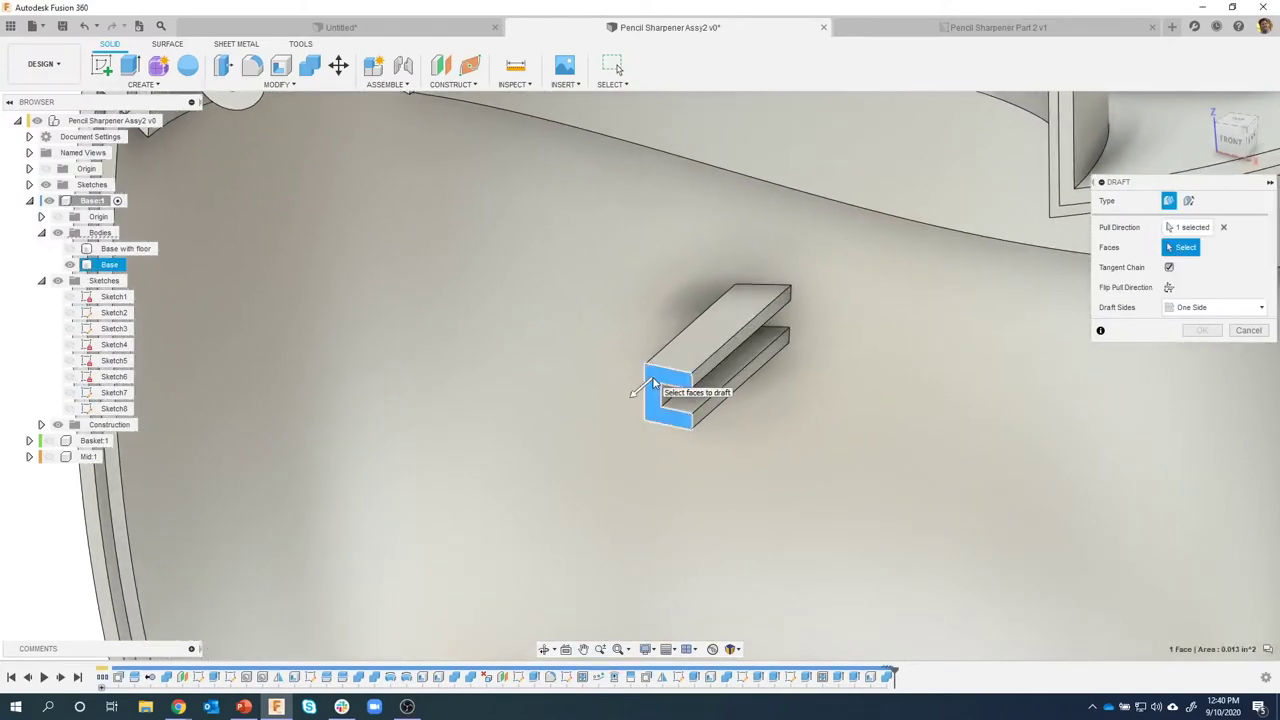
pyautogui.keyDown('shift'); pyautogui.moveTo(655, 385); pyautogui.dragTo(724, 451, button='middle'); pyautogui.keyUp('shift')
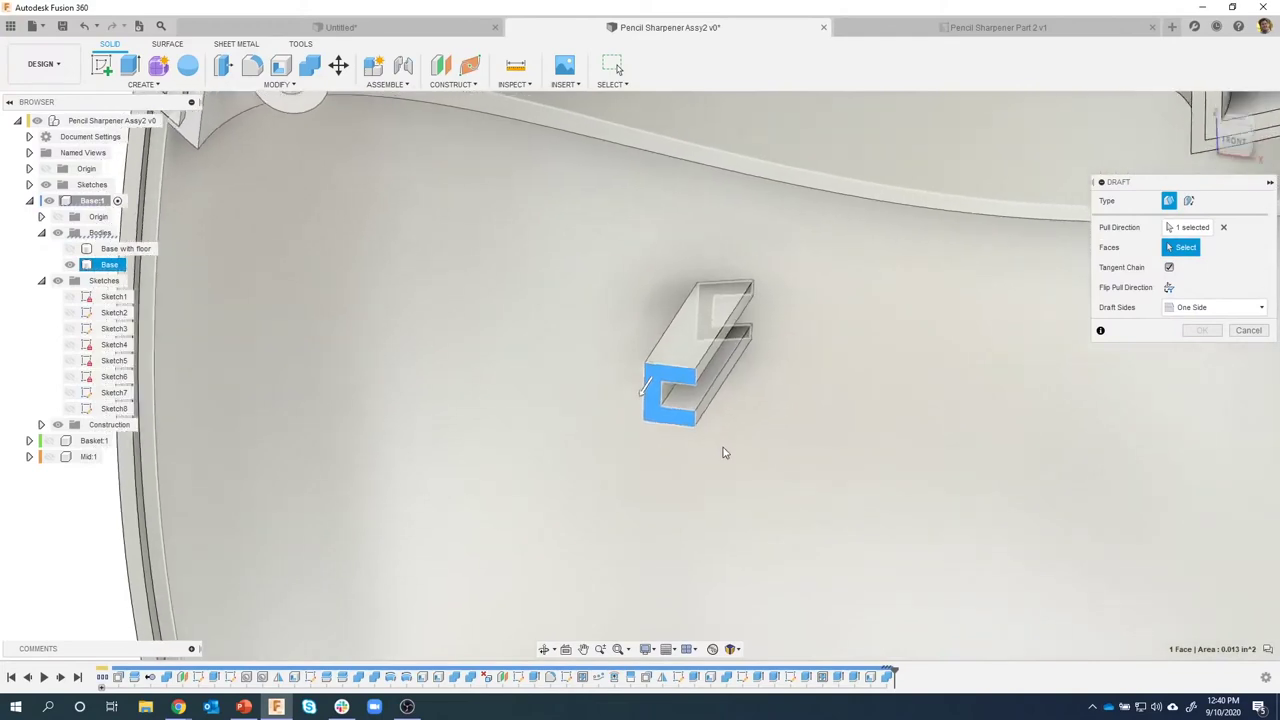
pyautogui.scroll(3, 724, 451)
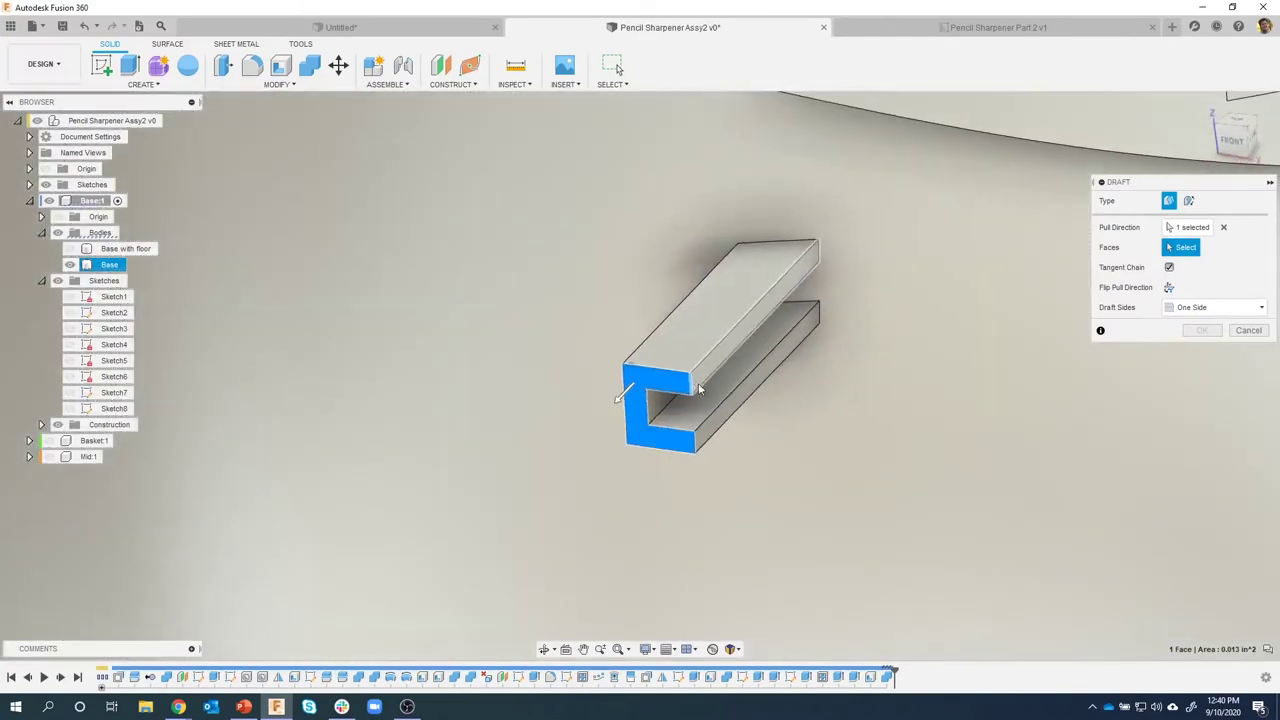
pyautogui.scroll(3, 703, 391)
pyautogui.keyDown('shift'); pyautogui.moveTo(703, 397); pyautogui.dragTo(670, 387, button='middle'); pyautogui.keyUp('shift')
pyautogui.keyDown('shift'); pyautogui.moveTo(605, 453); pyautogui.dragTo(630, 380, button='middle'); pyautogui.keyUp('shift')
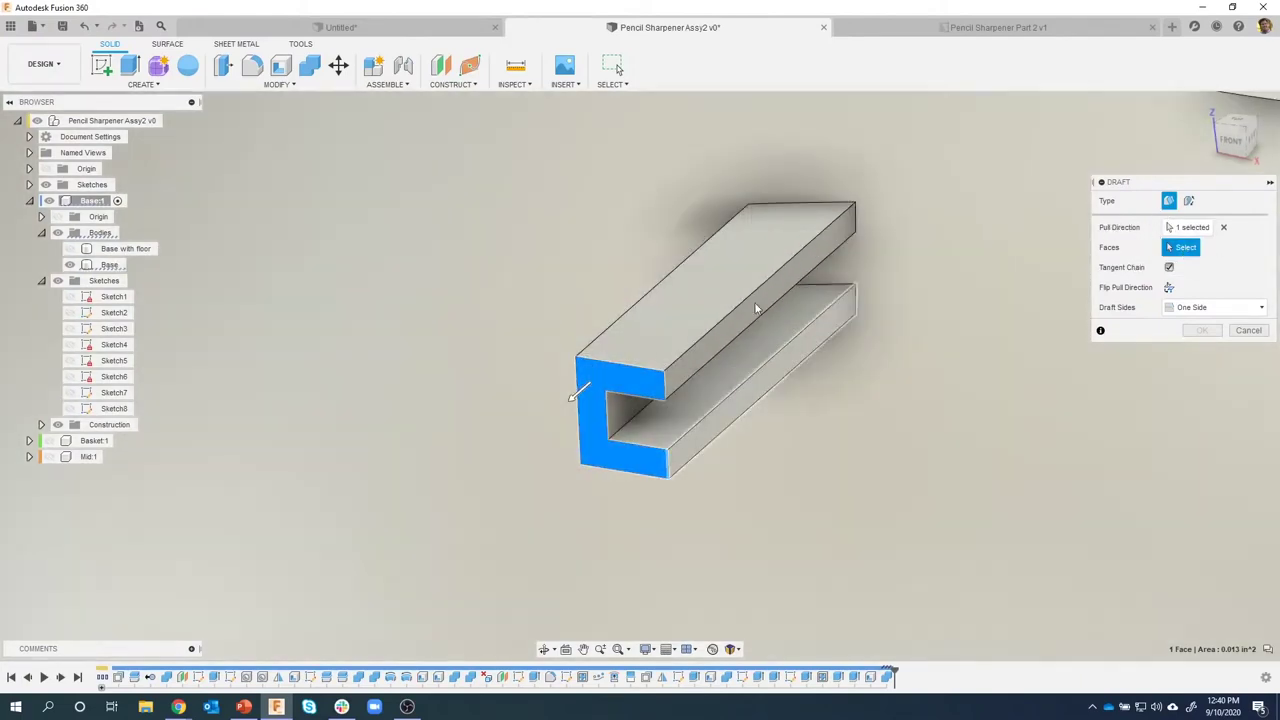
# Choose the upper support's two narrow open-side faces and its closed outer side face for the draft, with a trial angle of 7.15 degrees.
pyautogui.click(694, 366)
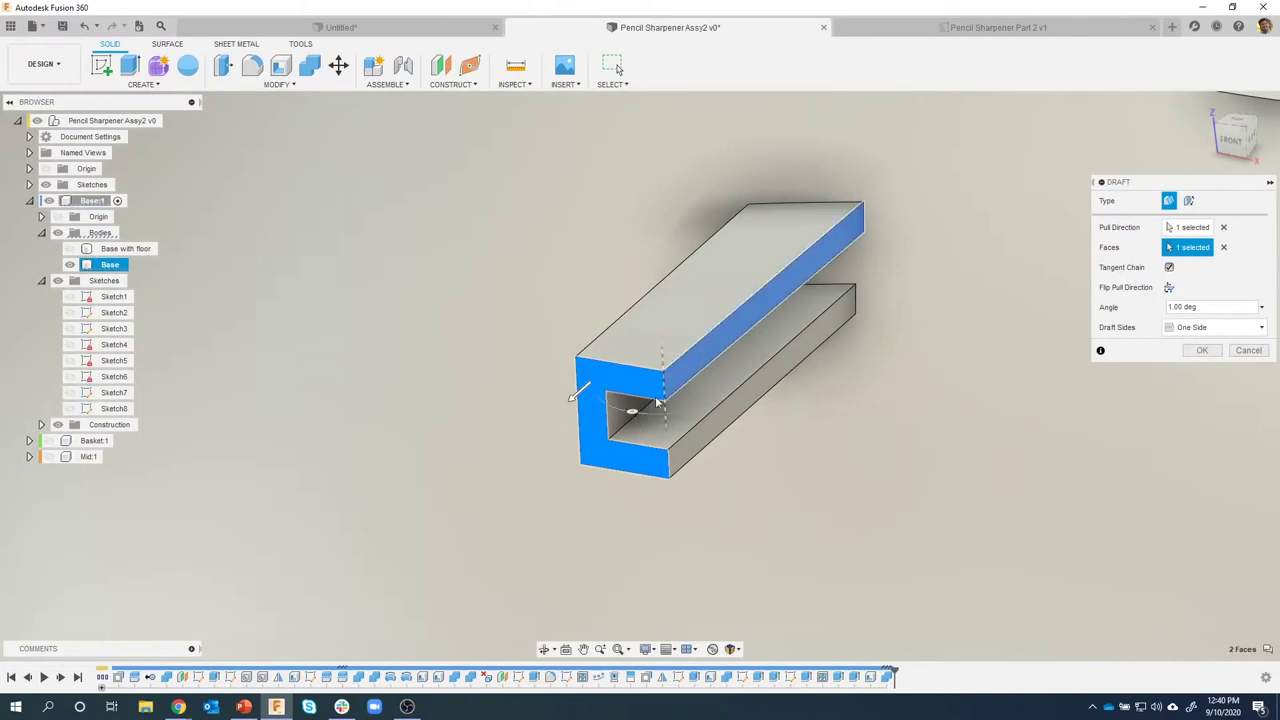
pyautogui.moveTo(632, 411); pyautogui.dragTo(684, 377)
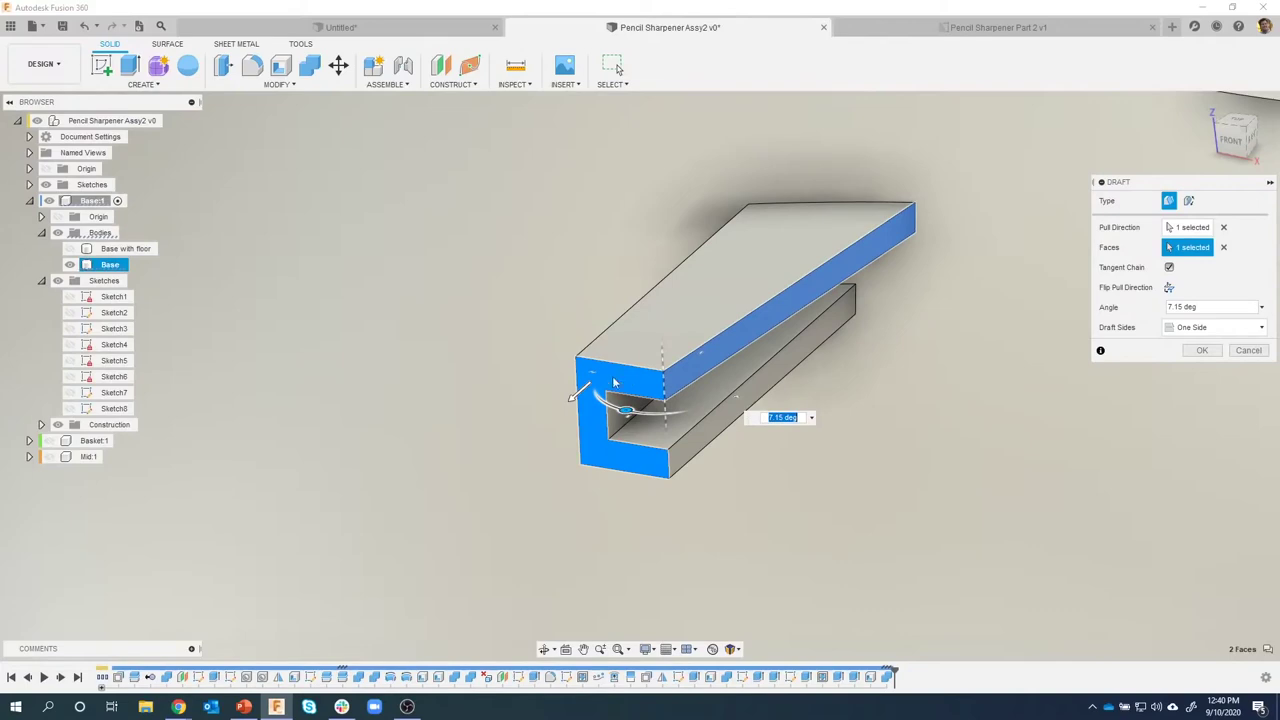
pyautogui.click(688, 453)
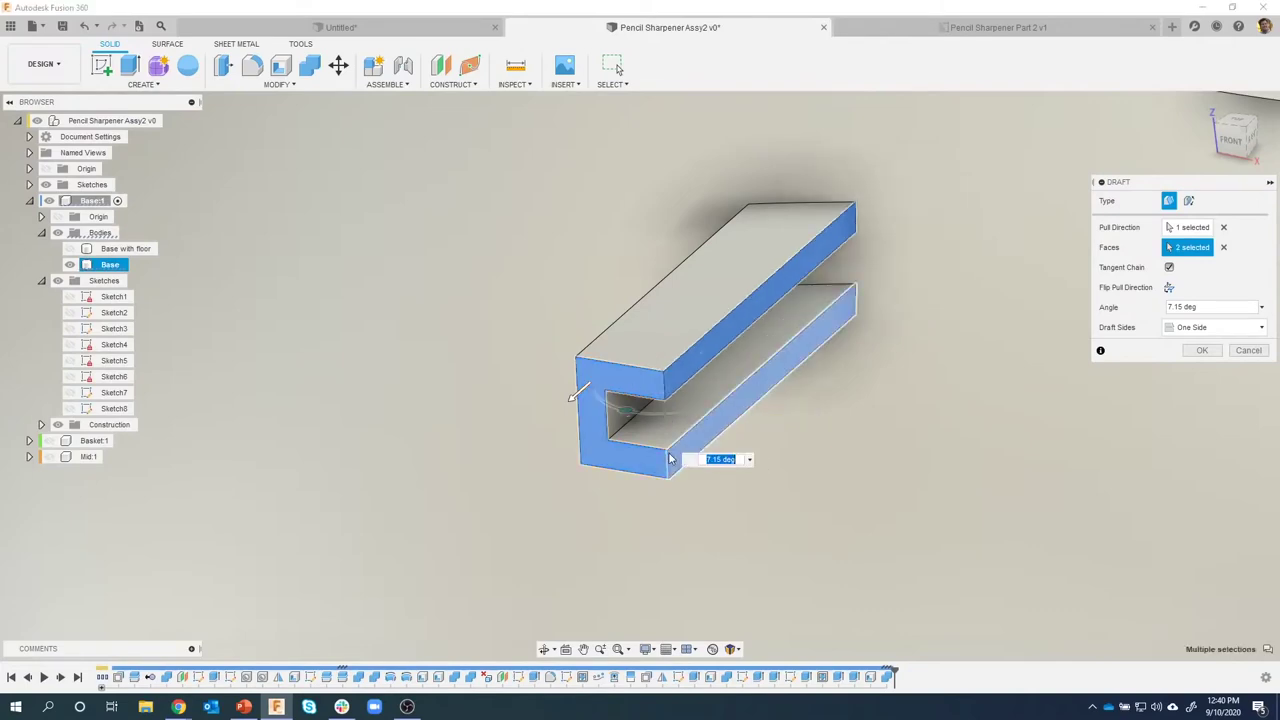
pyautogui.keyDown('shift'); pyautogui.moveTo(713, 464); pyautogui.dragTo(563, 359, button='middle'); pyautogui.keyUp('shift')
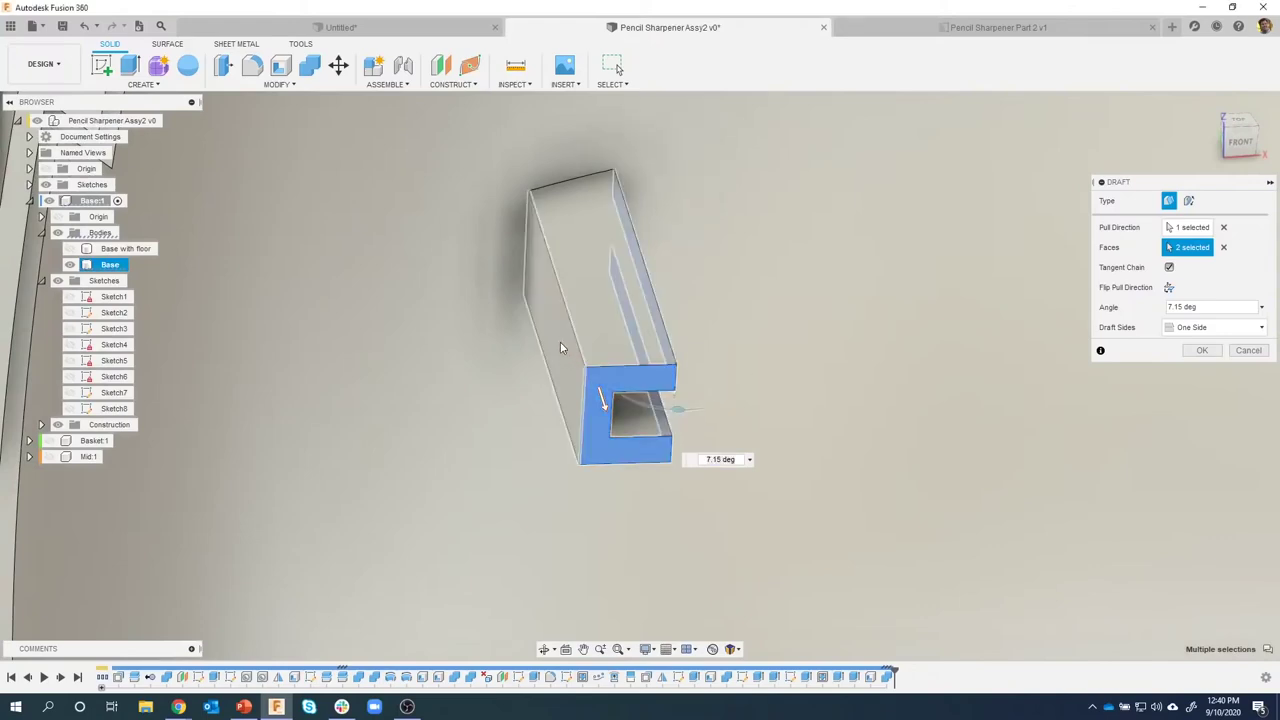
pyautogui.click(560, 343)
pyautogui.moveTo(760, 394)
pyautogui.keyDown('shift'); pyautogui.mouseDown(button='middle')
pyautogui.moveTo(720, 394)
pyautogui.moveTo(740, 390)
pyautogui.mouseUp(button='middle'); pyautogui.keyUp('shift')
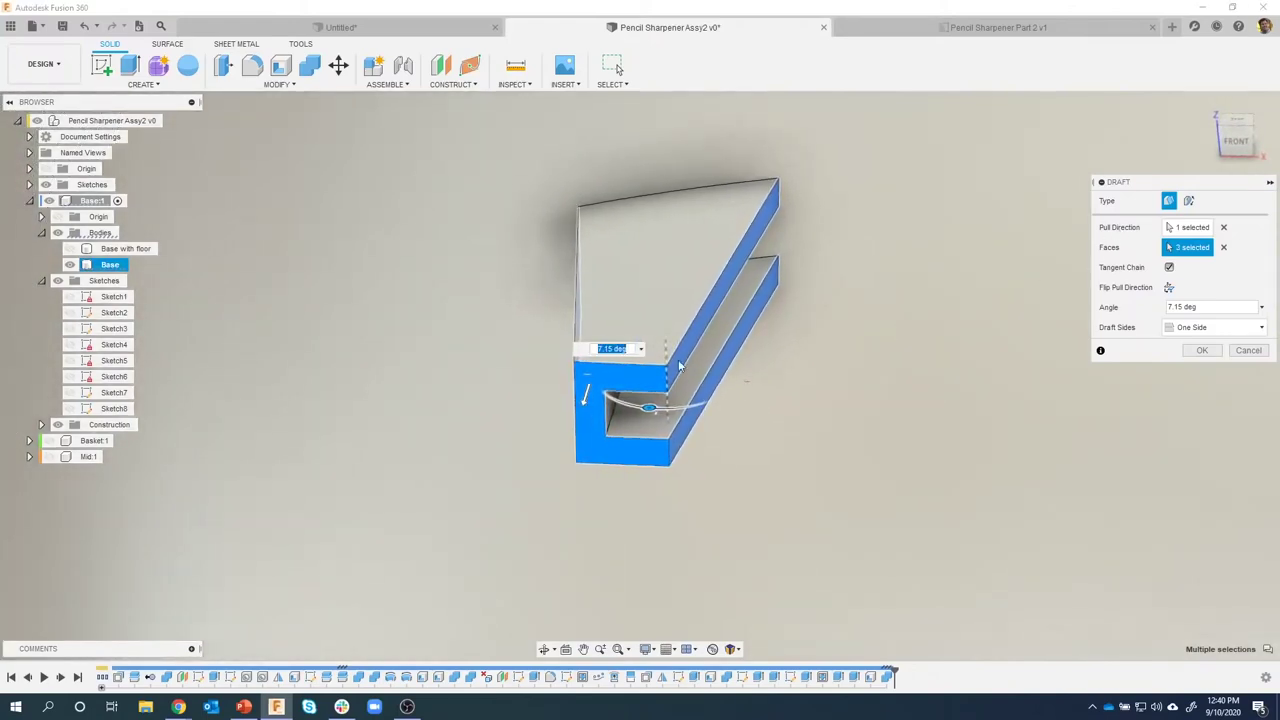
pyautogui.keyDown('shift'); pyautogui.moveTo(640, 381); pyautogui.dragTo(698, 380, button='middle'); pyautogui.keyUp('shift')
# Set the draft angle to 1 degree and complete the upper support's draft.
pyautogui.moveTo(1220, 307); pyautogui.dragTo(1129, 306)
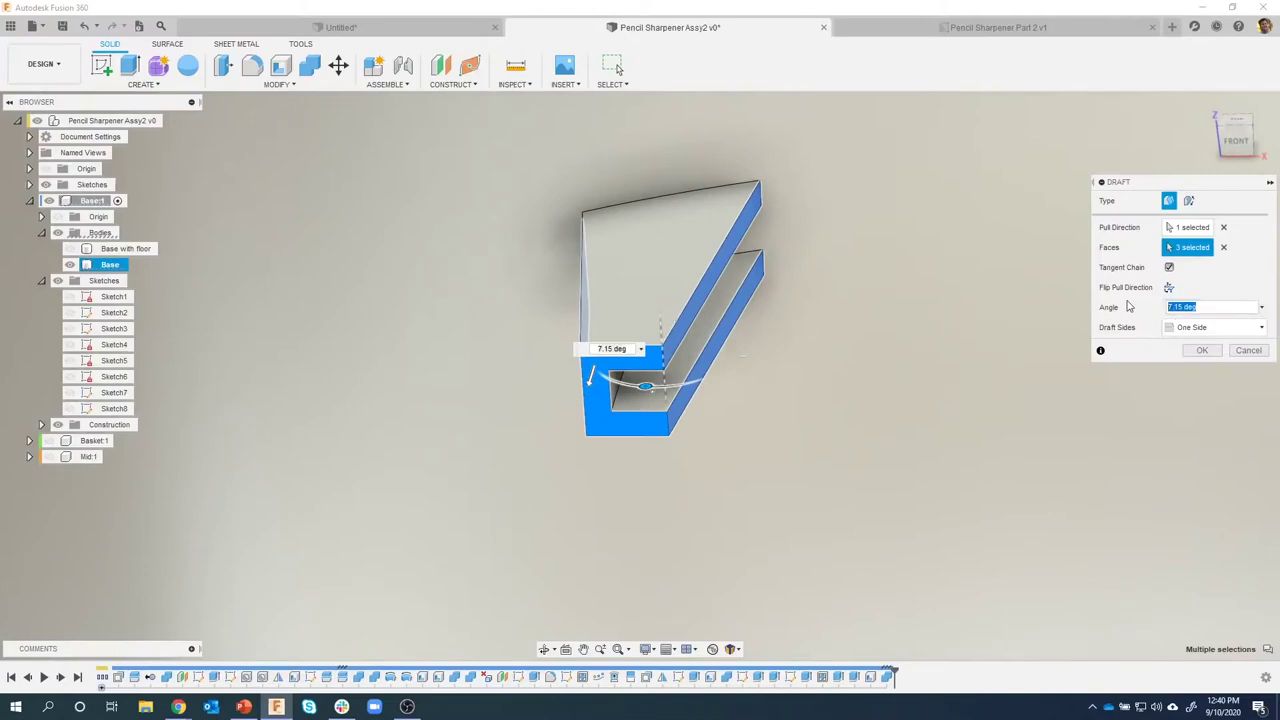
pyautogui.scroll(-5, 960, 405)
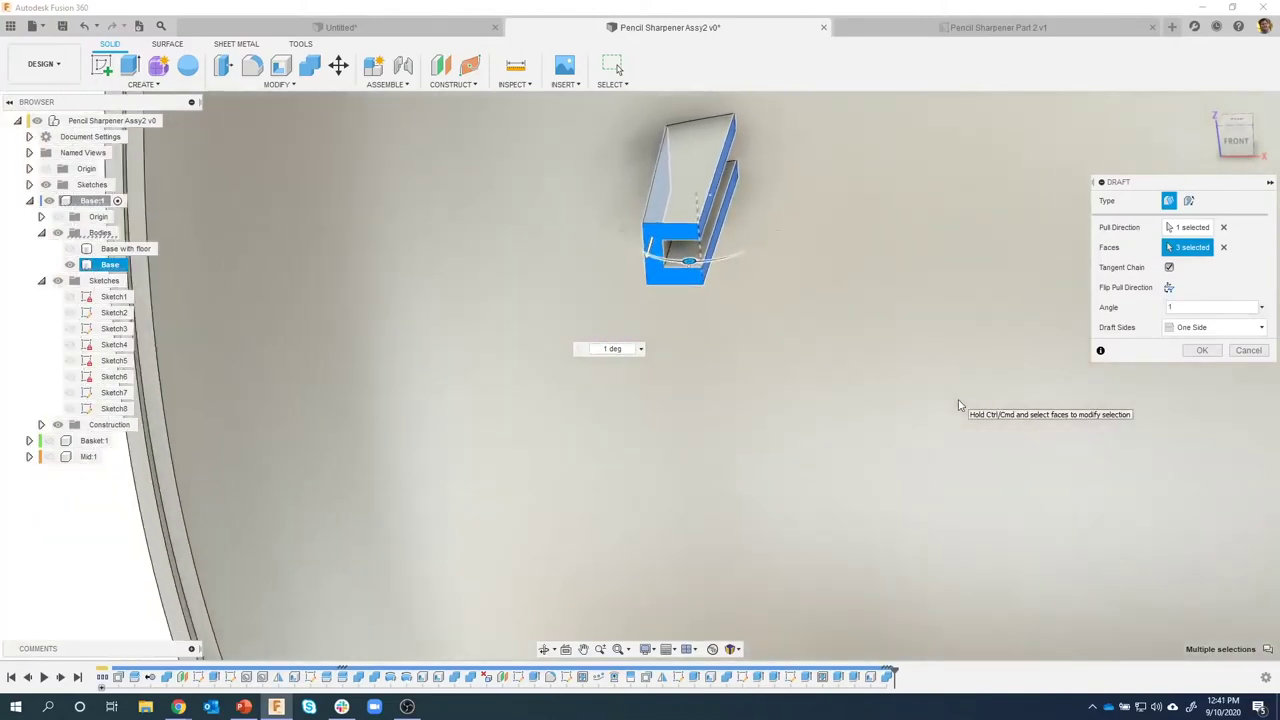
pyautogui.keyDown('shift'); pyautogui.moveTo(958, 405); pyautogui.dragTo(618, 157, button='middle'); pyautogui.keyUp('shift')
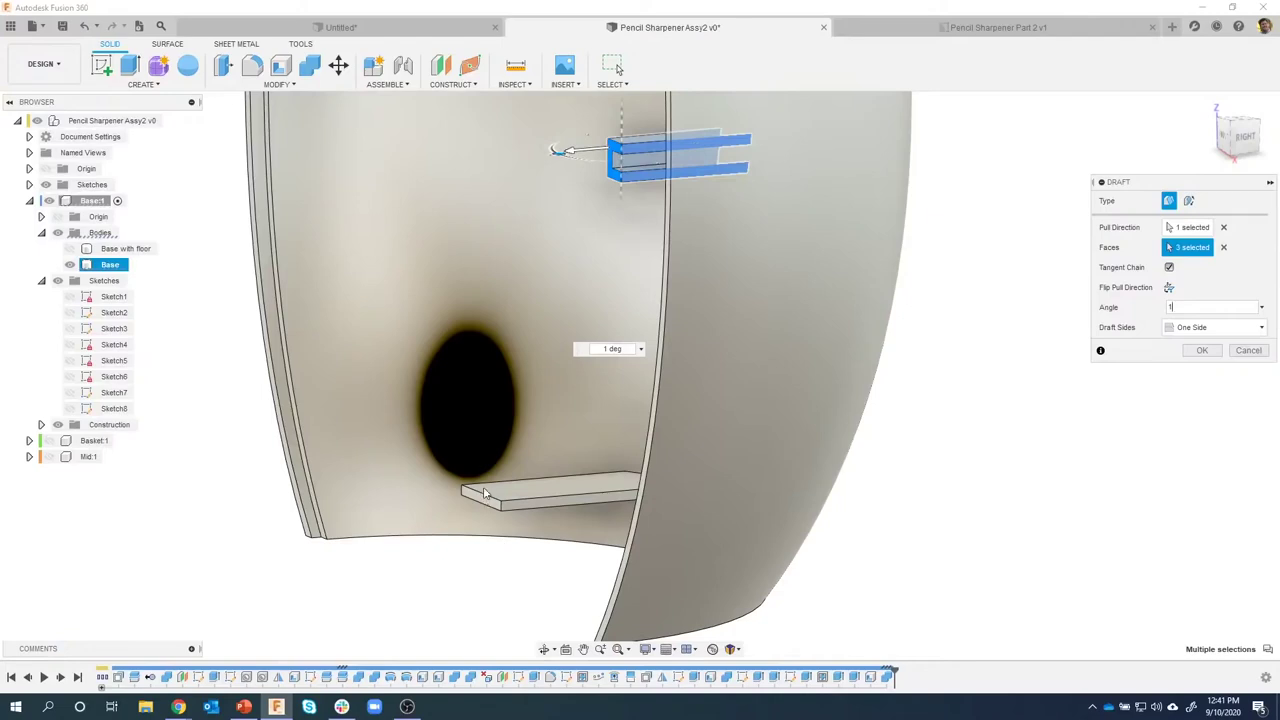
pyautogui.keyDown('shift'); pyautogui.moveTo(483, 493); pyautogui.dragTo(552, 529, button='middle'); pyautogui.keyUp('shift')
pyautogui.scroll(-1, 1050, 345)
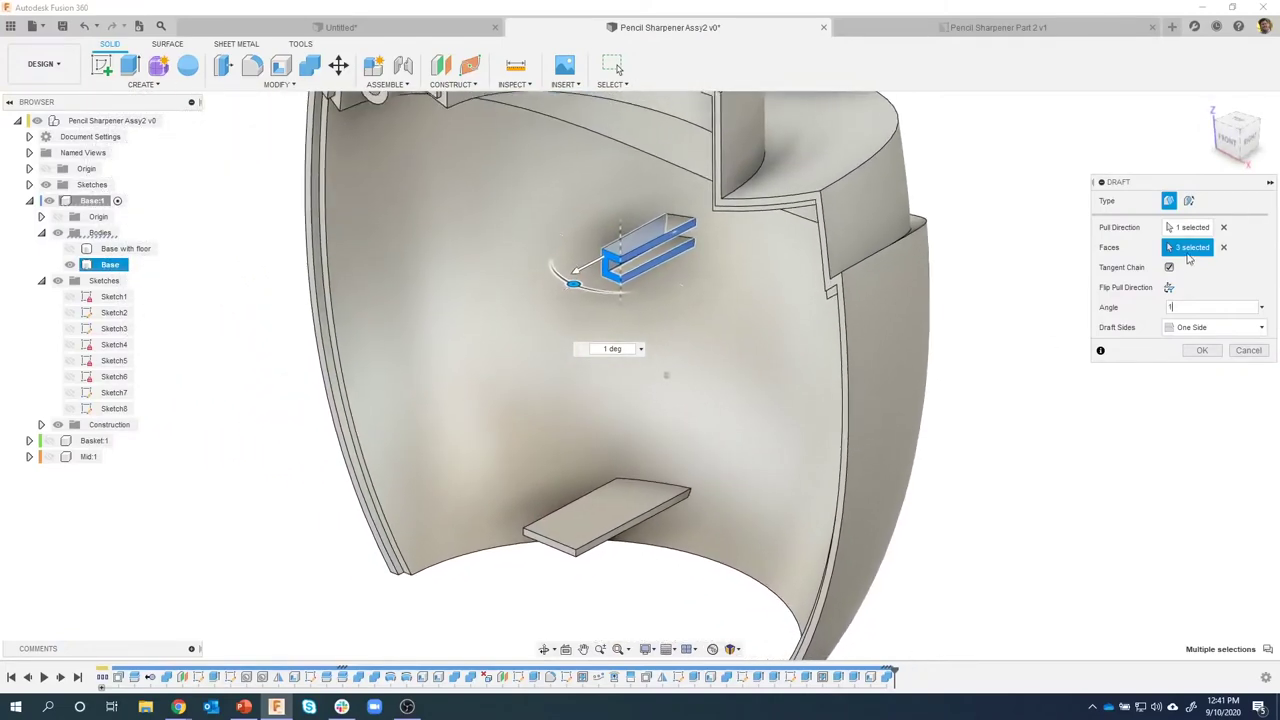
pyautogui.click(1200, 351)
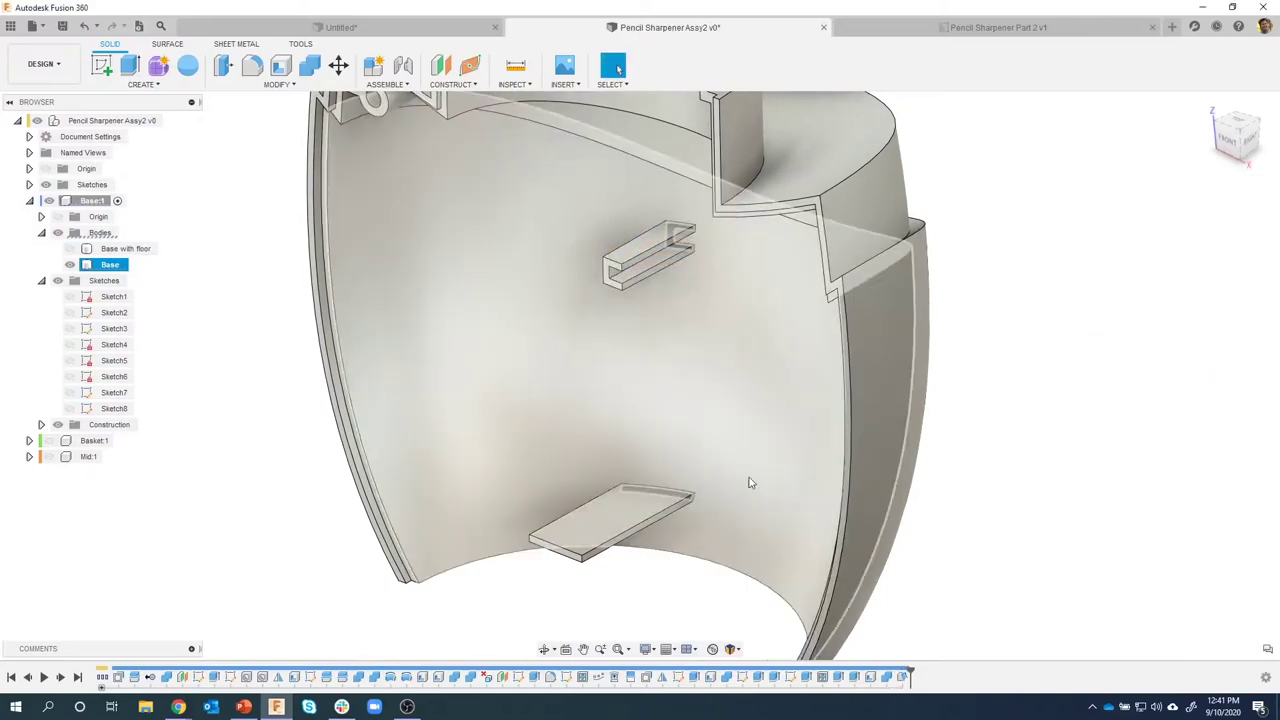
# Draft the lower support's two narrow long side faces by 1 degree, using its front end face as the pull direction.
pyautogui.keyDown('shift'); pyautogui.moveTo(749, 480); pyautogui.dragTo(674, 287, button='middle'); pyautogui.keyUp('shift')
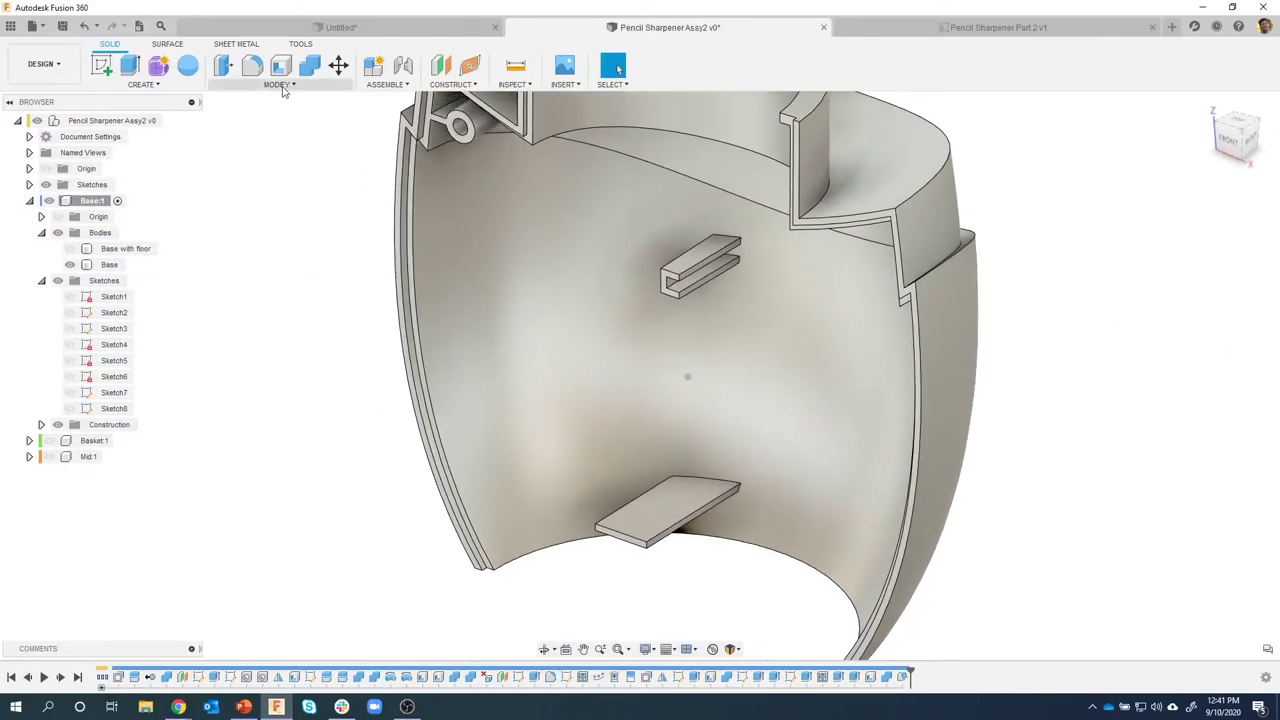
pyautogui.click(280, 84)
pyautogui.click(232, 165)
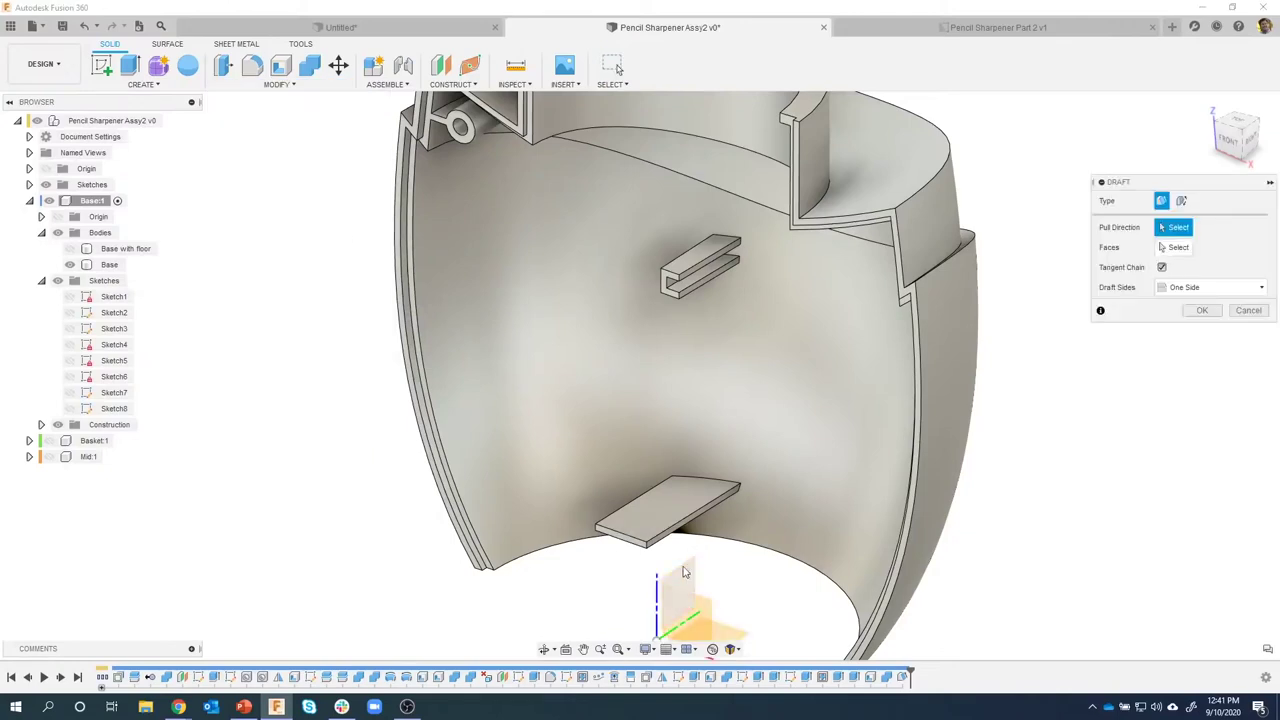
pyautogui.scroll(5, 606, 491)
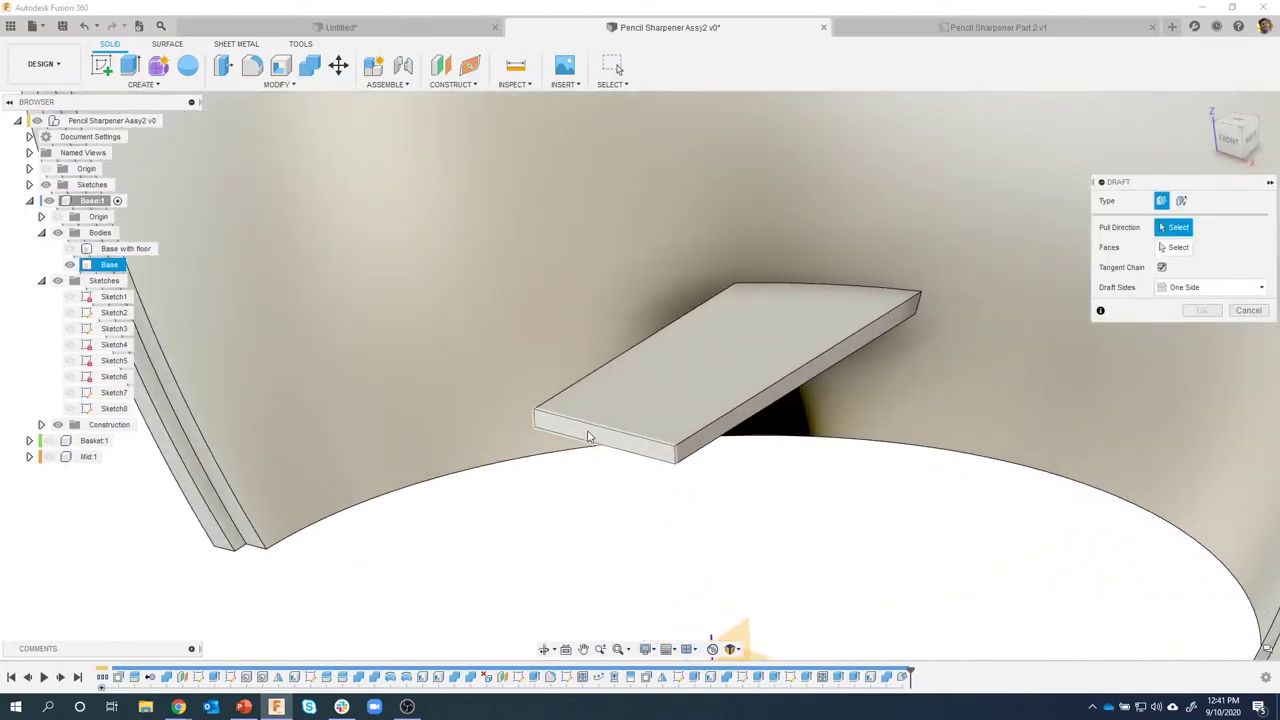
pyautogui.click(588, 437)
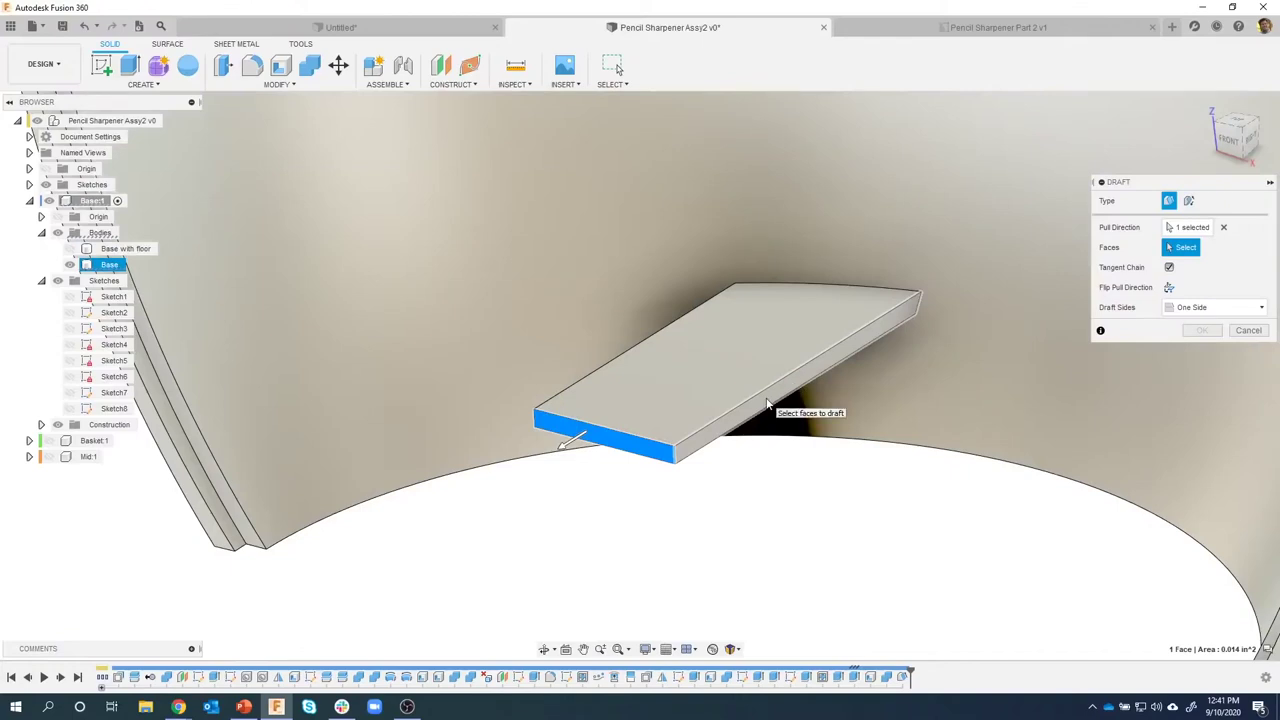
pyautogui.click(767, 404)
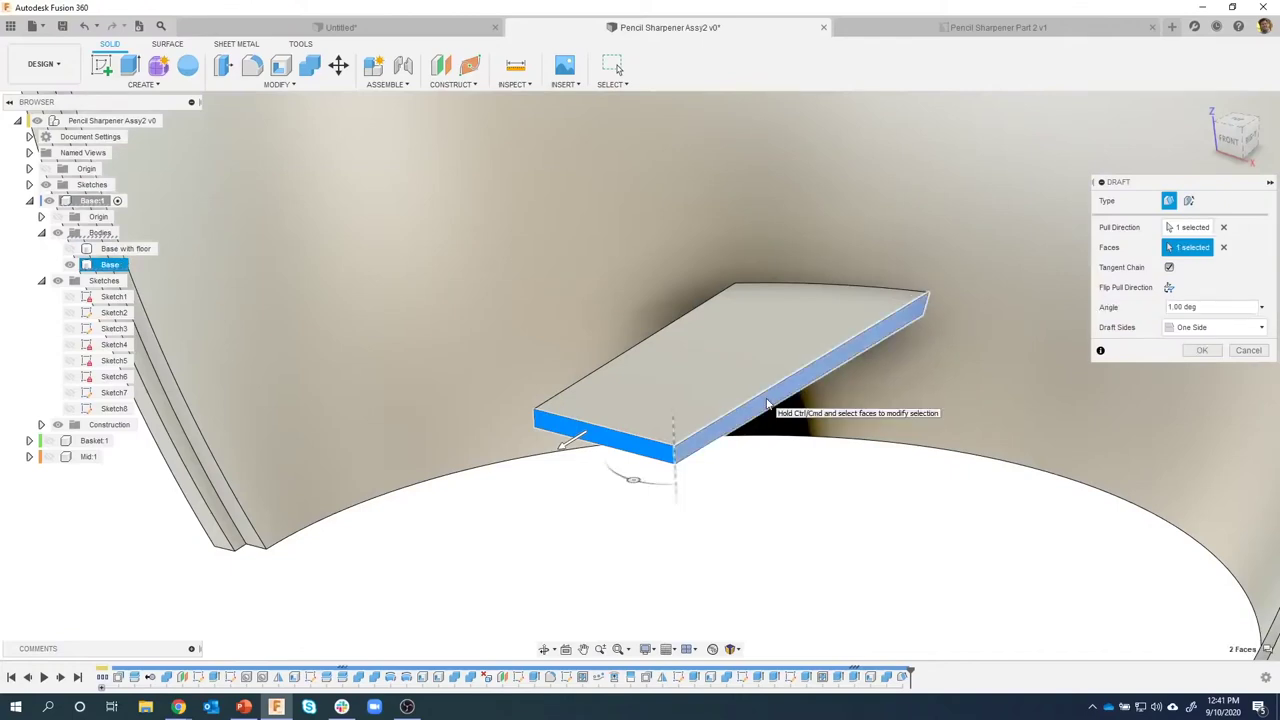
pyautogui.click(565, 402)
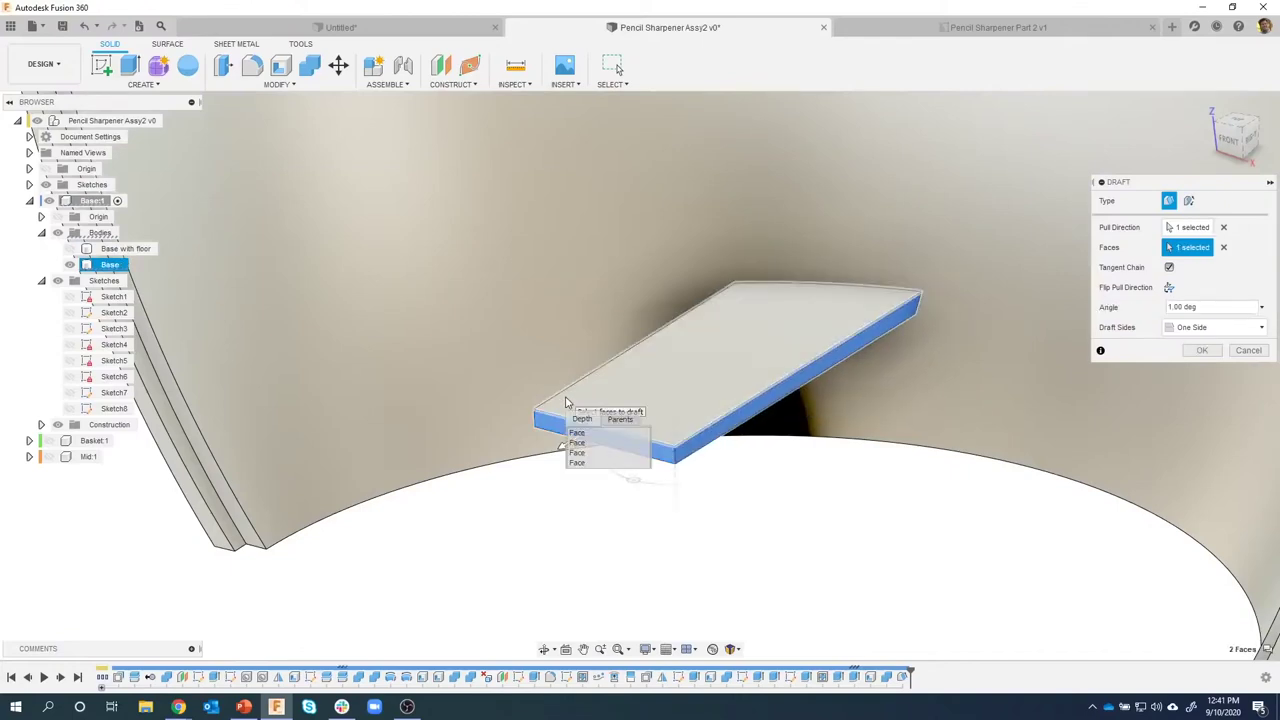
pyautogui.click(576, 442)
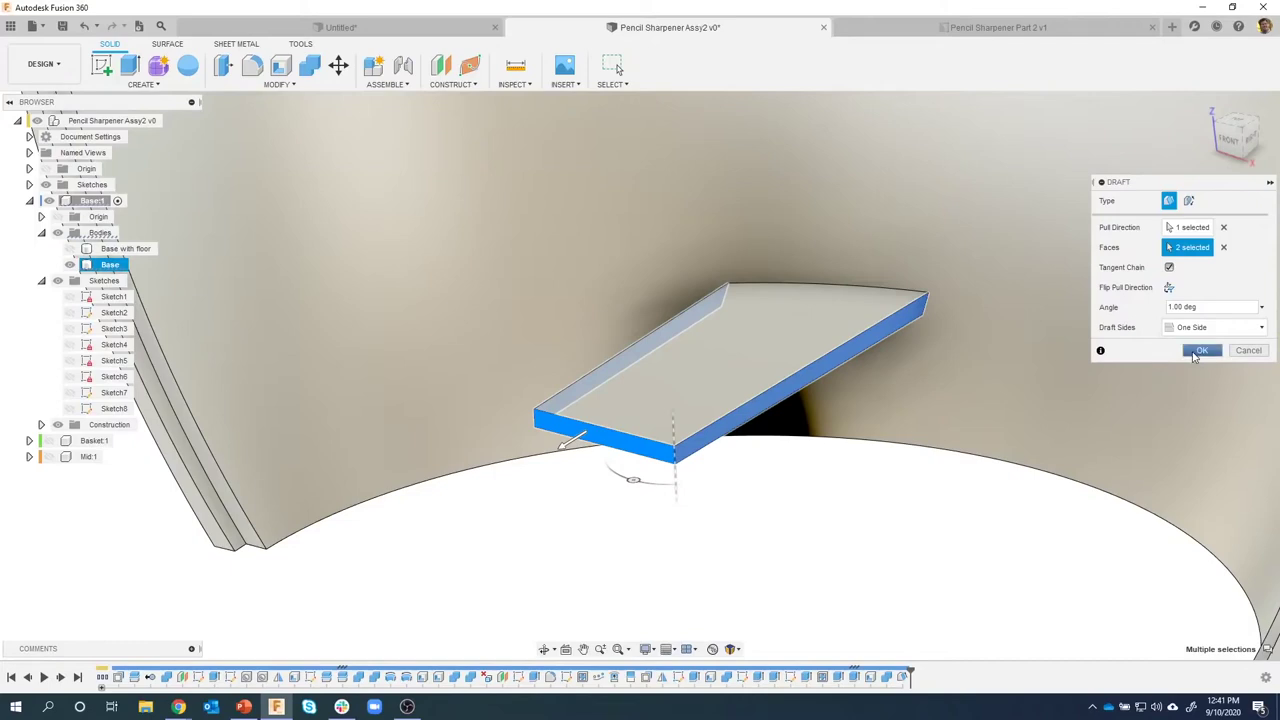
pyautogui.click(1199, 351)
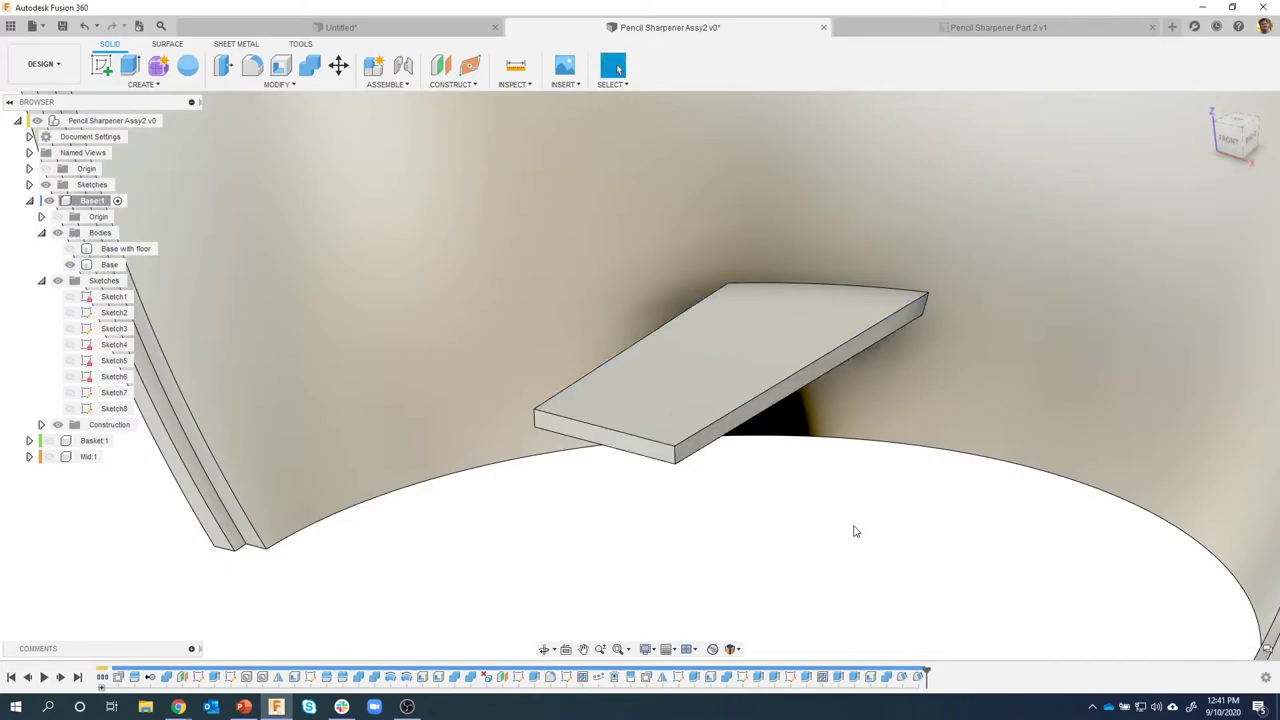
# Create a new sketch on the lower support's flat upper face.
pyautogui.scroll(-8, 816, 521)
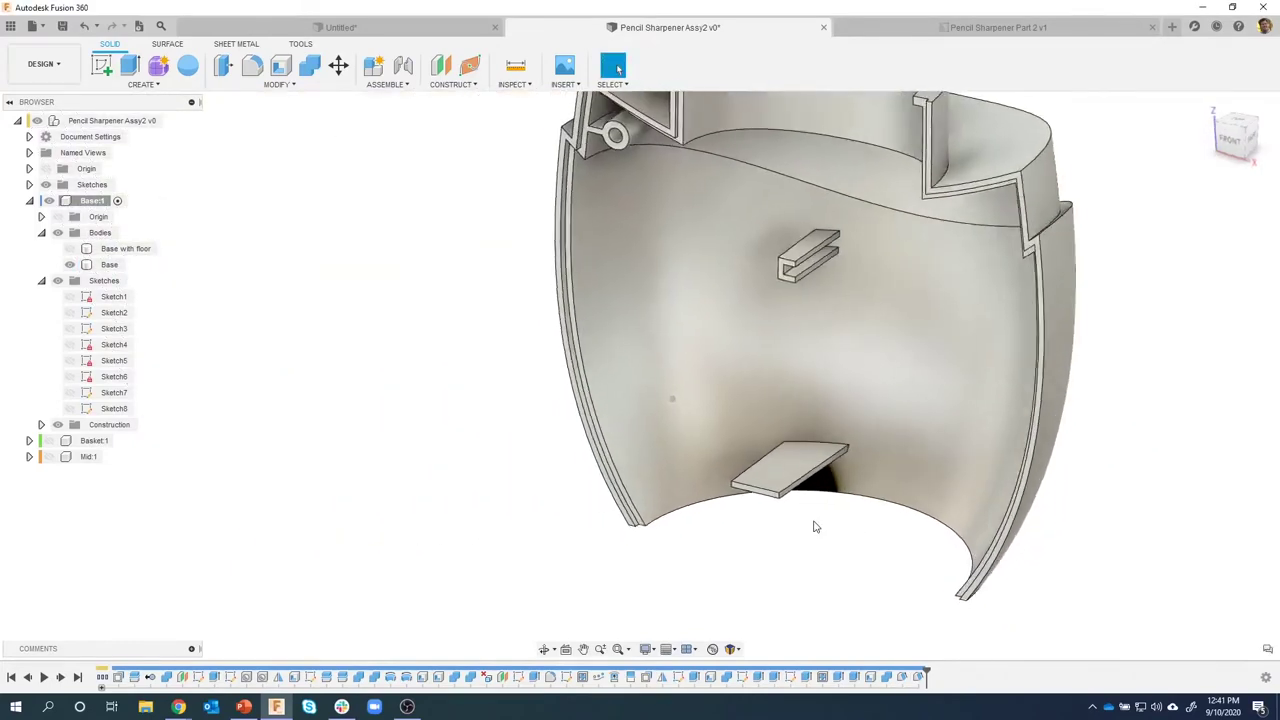
pyautogui.keyDown('shift'); pyautogui.moveTo(813, 521); pyautogui.dragTo(806, 572, button='middle'); pyautogui.keyUp('shift')
pyautogui.keyDown('shift'); pyautogui.moveTo(808, 577); pyautogui.dragTo(780, 497, button='middle'); pyautogui.keyUp('shift')
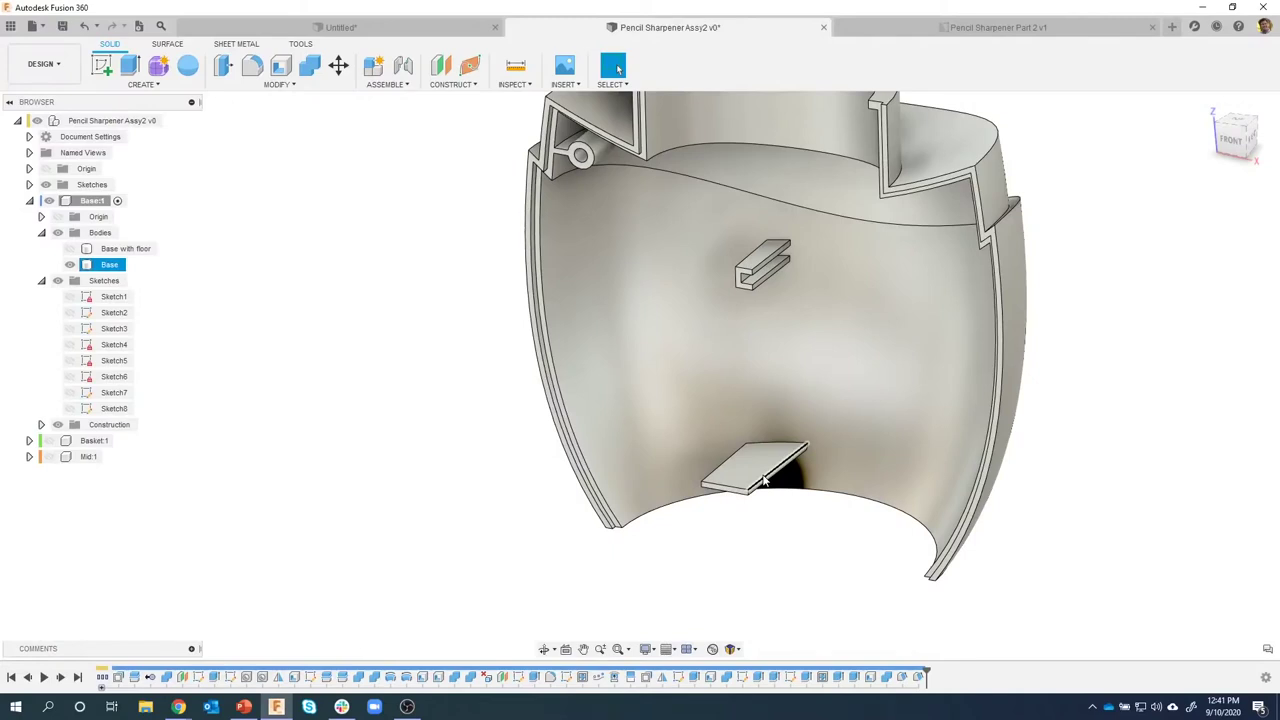
pyautogui.scroll(3, 763, 480)
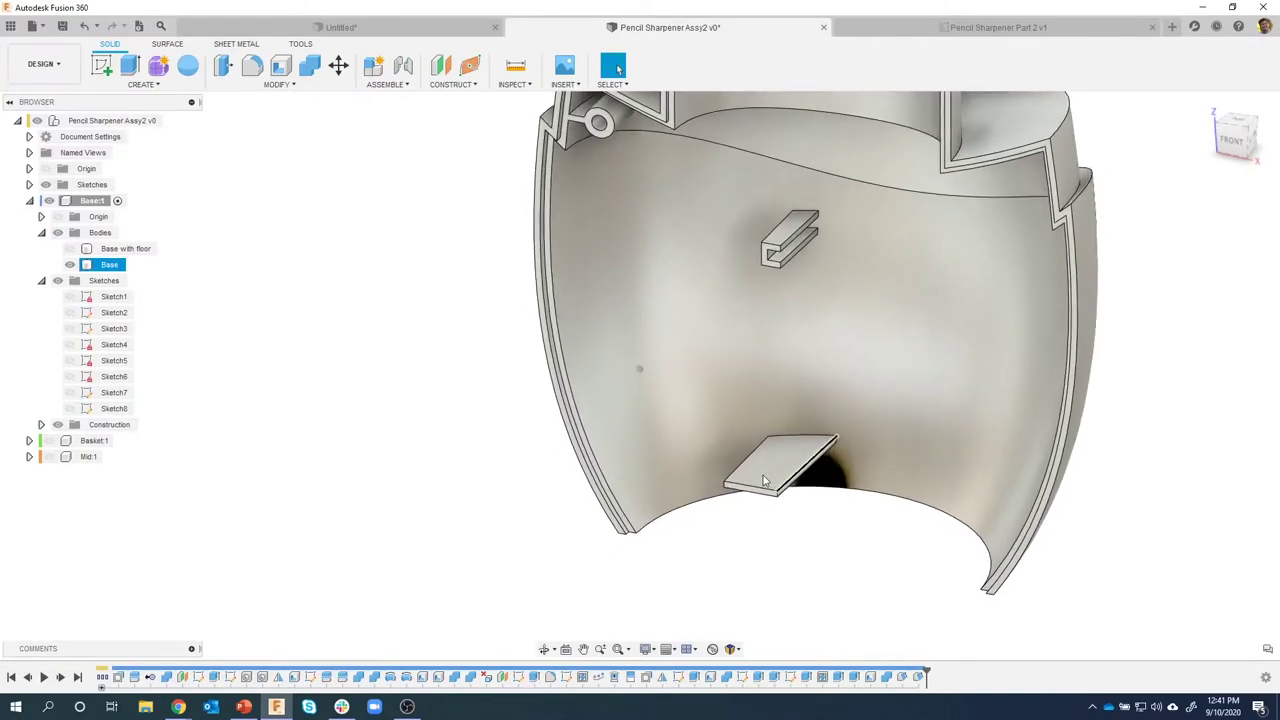
pyautogui.scroll(1, 766, 478)
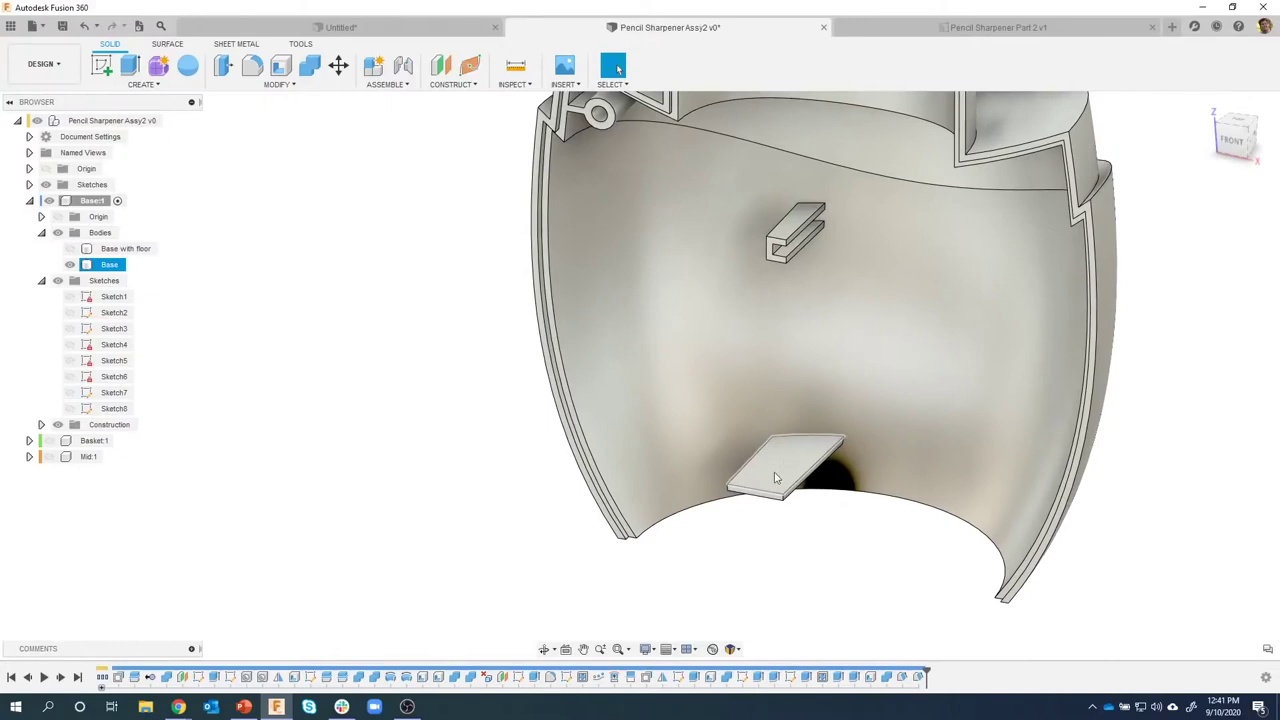
pyautogui.click(773, 472)
pyautogui.rightClick(773, 472)
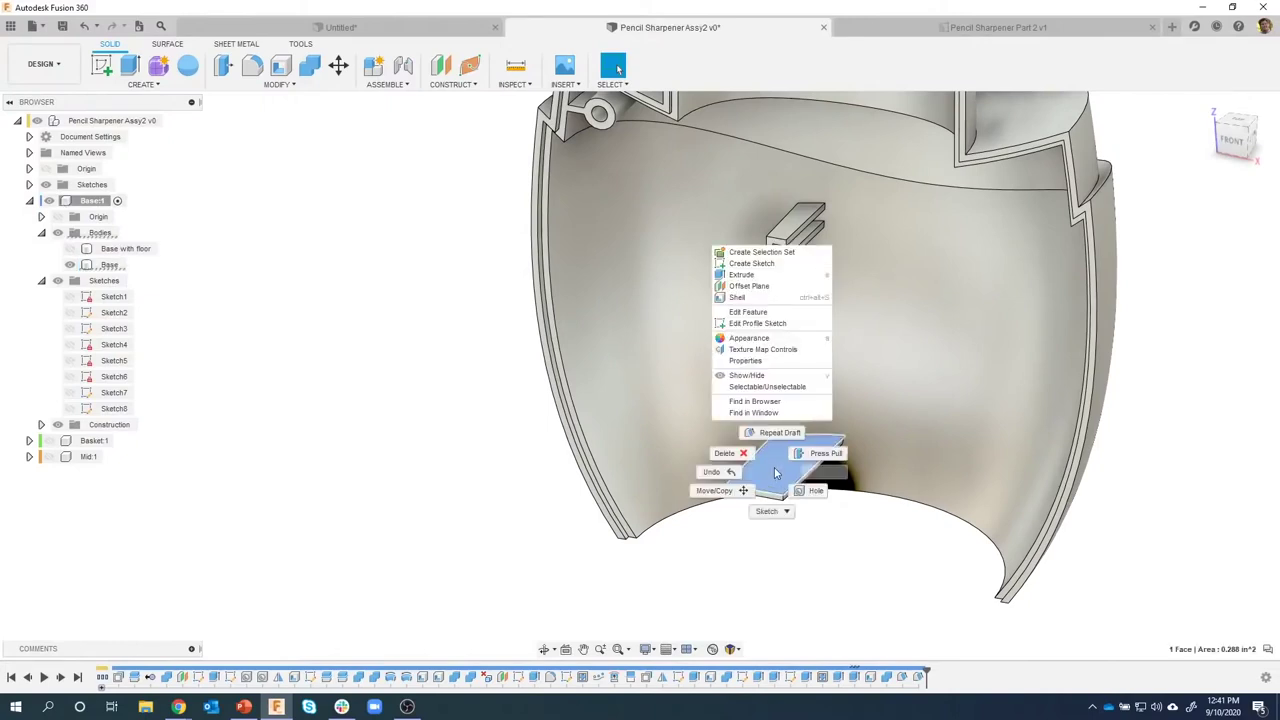
pyautogui.click(757, 263)
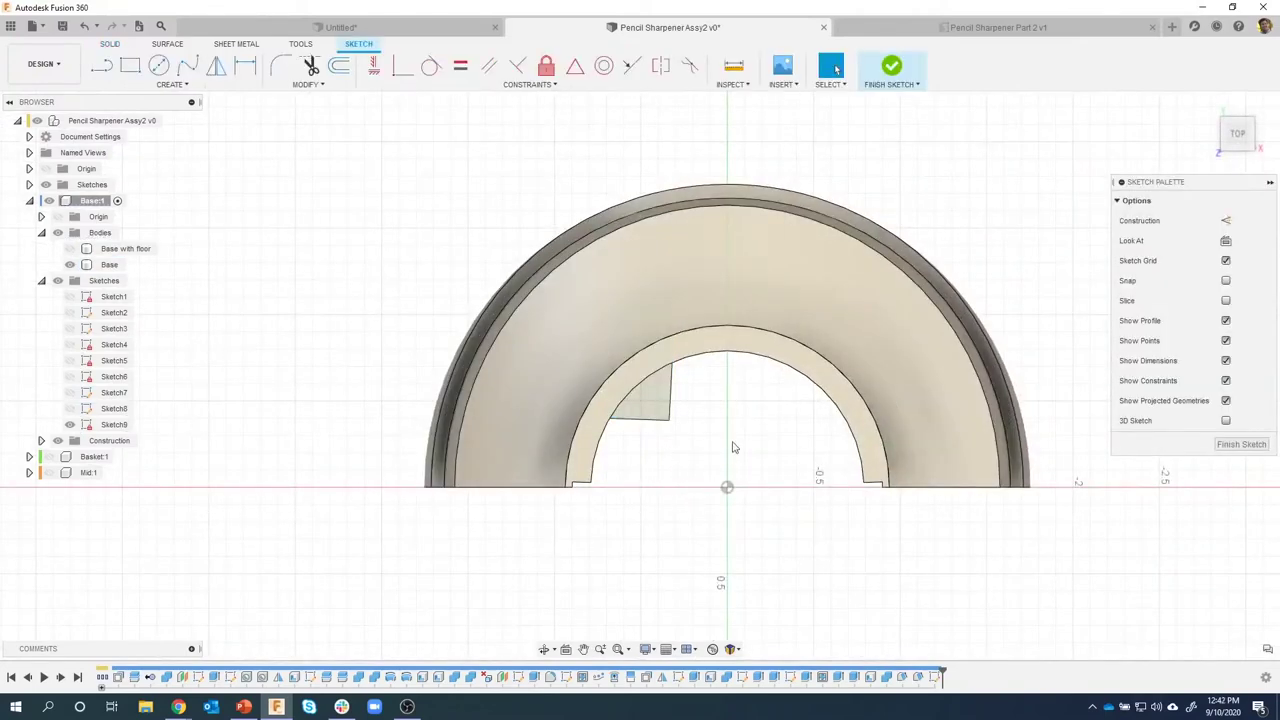
# Show the Base with floor body and hide the Base body to expose the floor boss beneath the sketch plane.
pyautogui.moveTo(735, 447)
pyautogui.keyDown('shift'); pyautogui.mouseDown(button='middle')
pyautogui.moveTo(717, 494)
pyautogui.moveTo(723, 460)
pyautogui.mouseUp(button='middle'); pyautogui.keyUp('shift')
pyautogui.scroll(4, 725, 451)
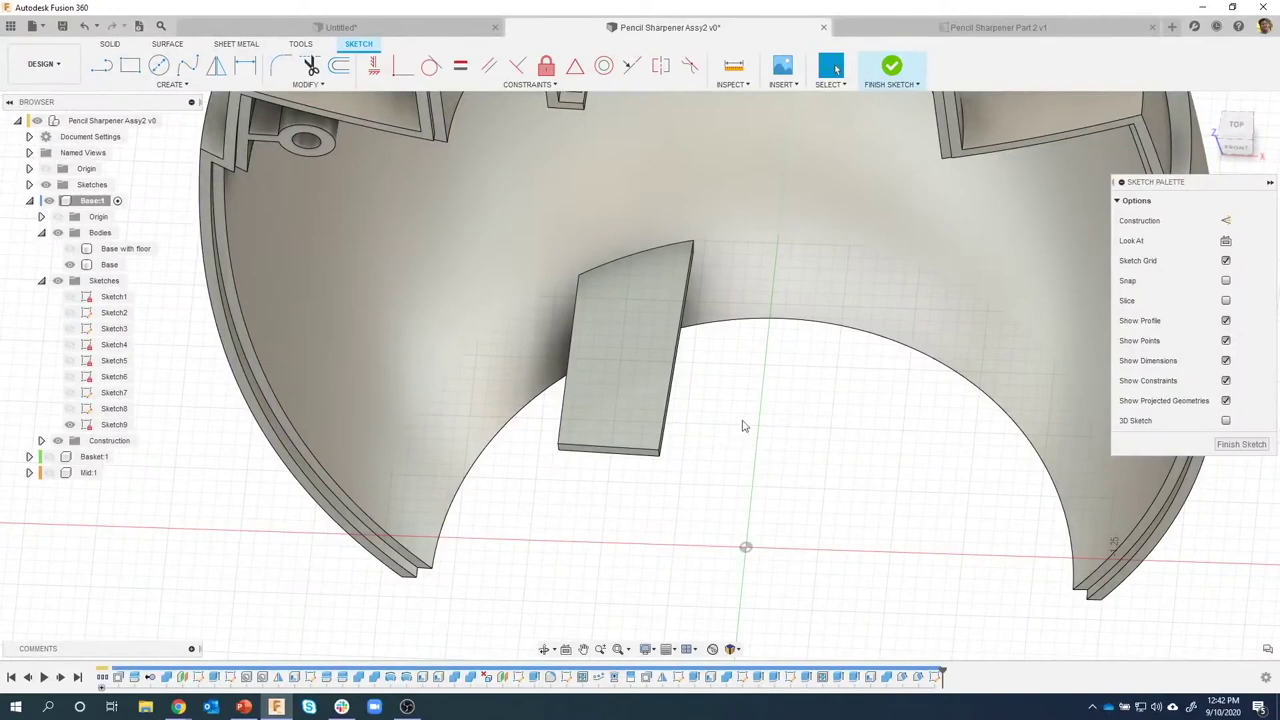
pyautogui.keyDown('shift'); pyautogui.moveTo(609, 431); pyautogui.dragTo(281, 403, button='middle'); pyautogui.keyUp('shift')
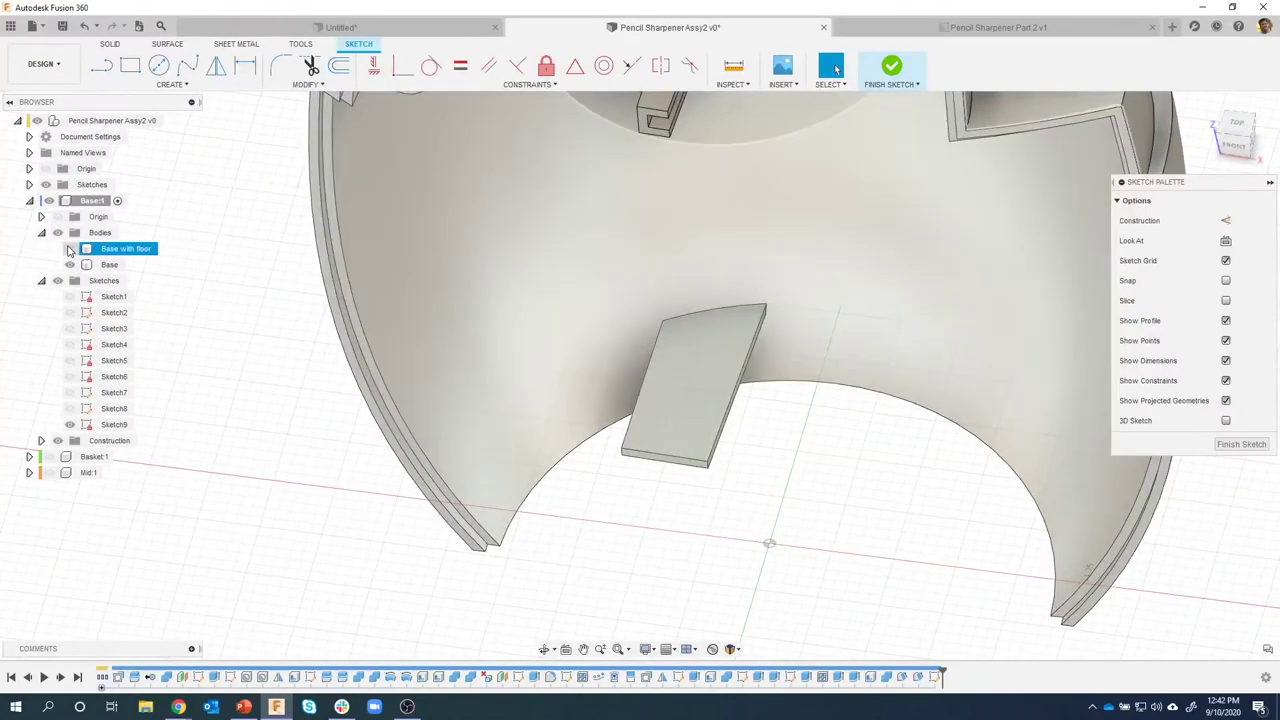
pyautogui.click(69, 248)
pyautogui.keyDown('shift'); pyautogui.moveTo(178, 349); pyautogui.dragTo(236, 443, button='middle'); pyautogui.keyUp('shift')
pyautogui.scroll(4, 559, 420)
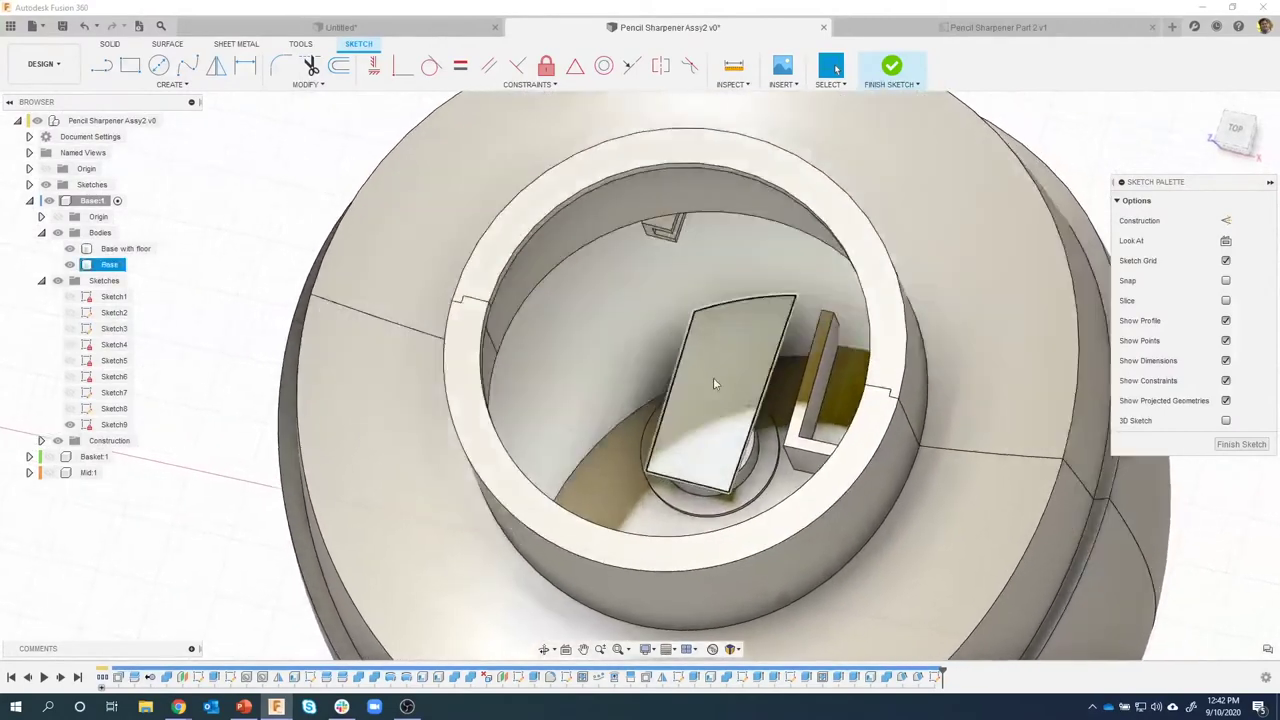
pyautogui.moveTo(735, 365)
pyautogui.keyDown('shift'); pyautogui.mouseDown(button='middle')
pyautogui.moveTo(732, 336)
pyautogui.moveTo(718, 393)
pyautogui.moveTo(732, 472)
pyautogui.mouseUp(button='middle'); pyautogui.keyUp('shift')
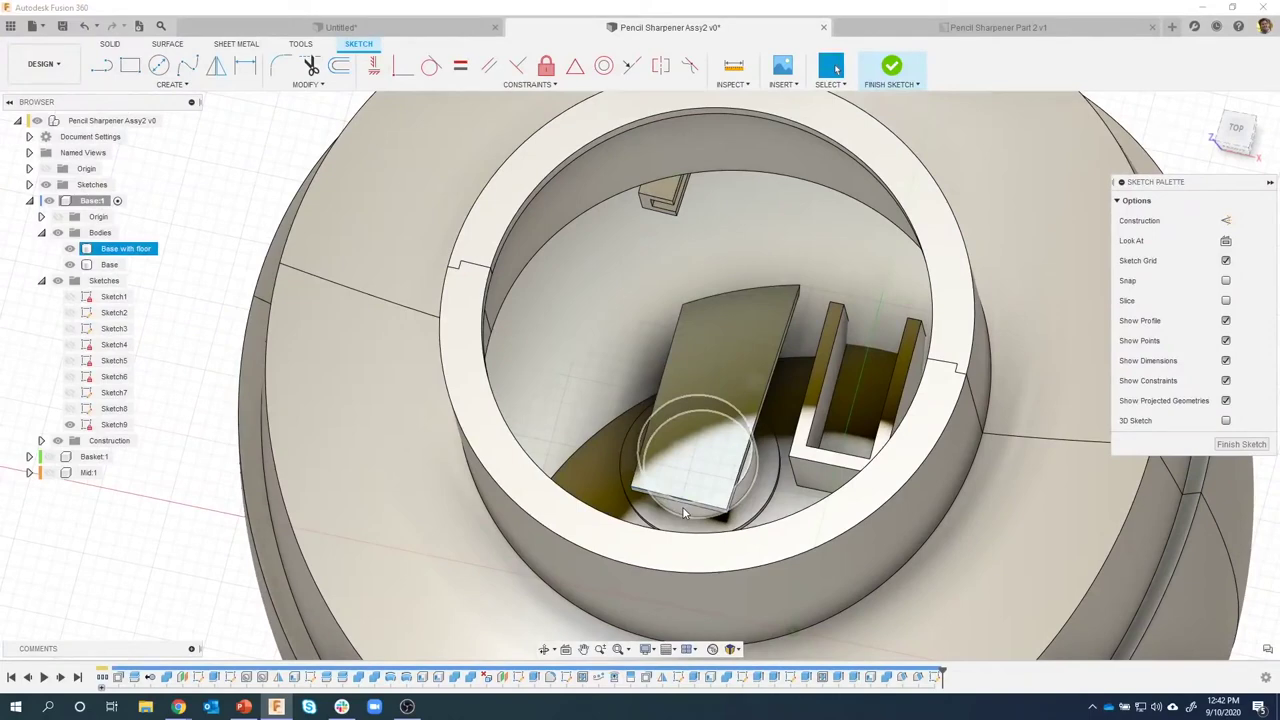
pyautogui.keyDown('shift'); pyautogui.moveTo(684, 512); pyautogui.dragTo(684, 512, button='middle'); pyautogui.keyUp('shift')
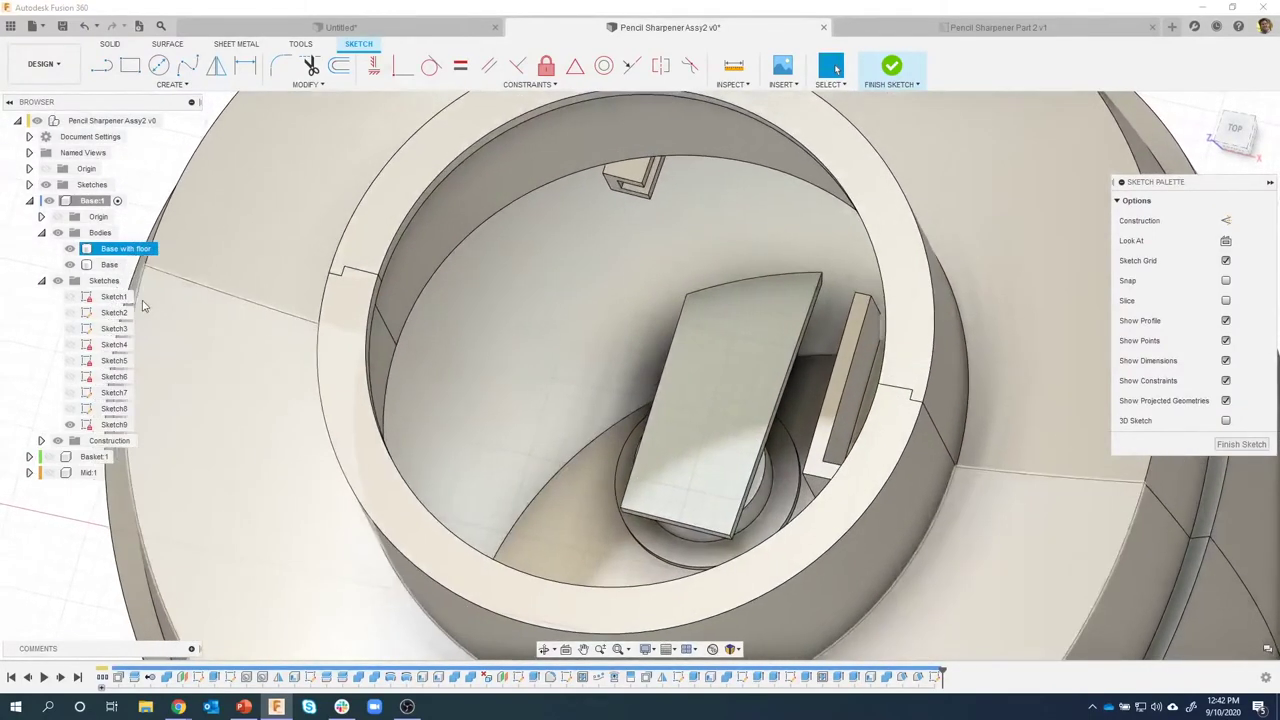
pyautogui.click(70, 265)
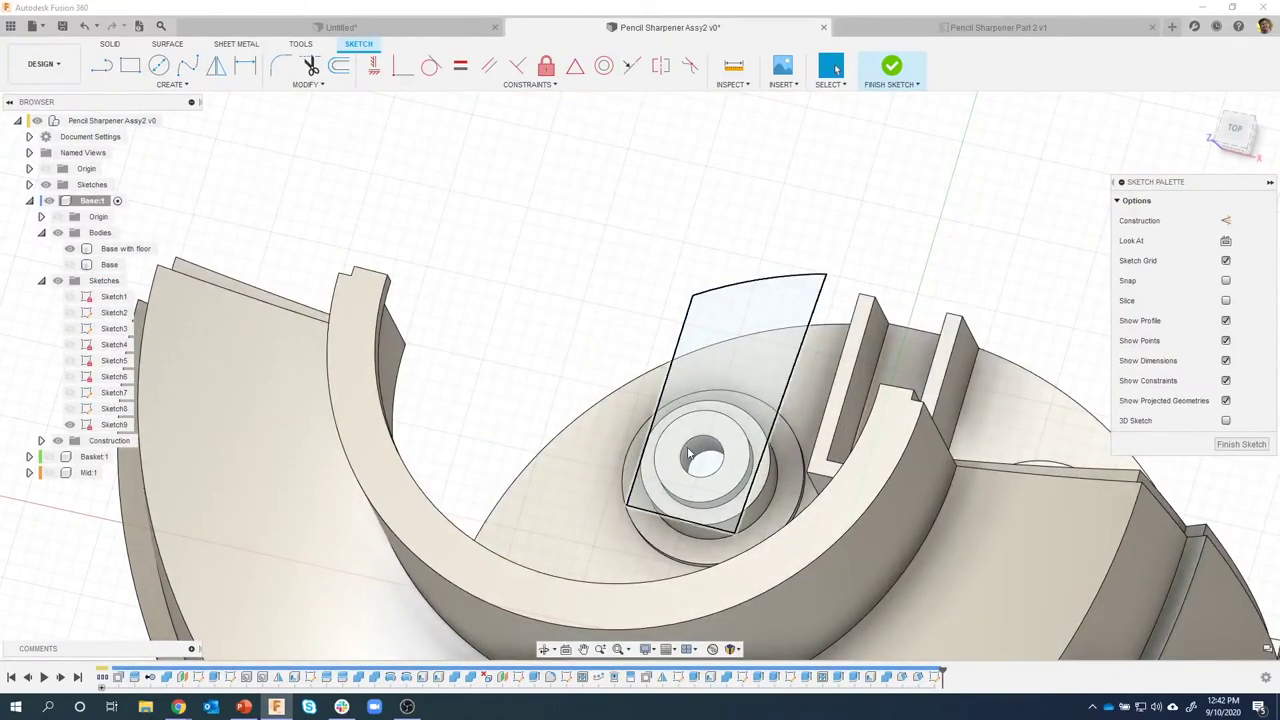
# Project the floor boss's central hole into the lower support sketch with the projection link kept on.
pyautogui.click(180, 84)
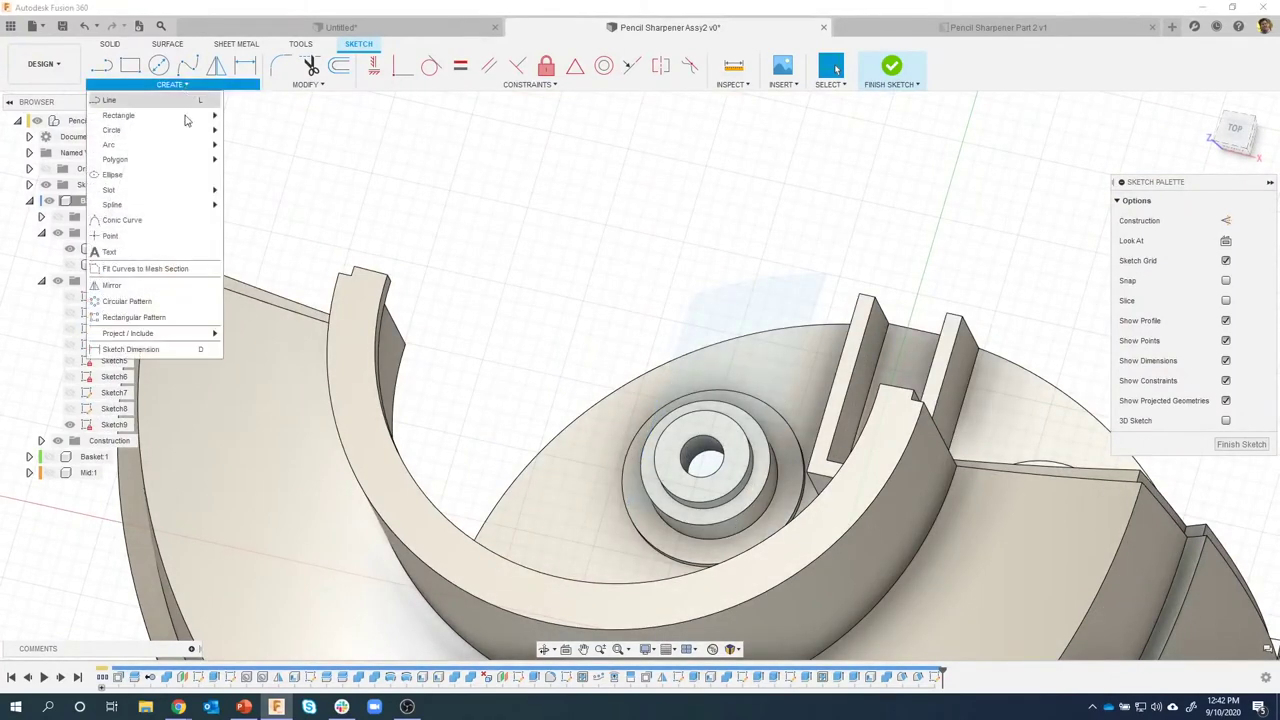
pyautogui.moveTo(203, 337)
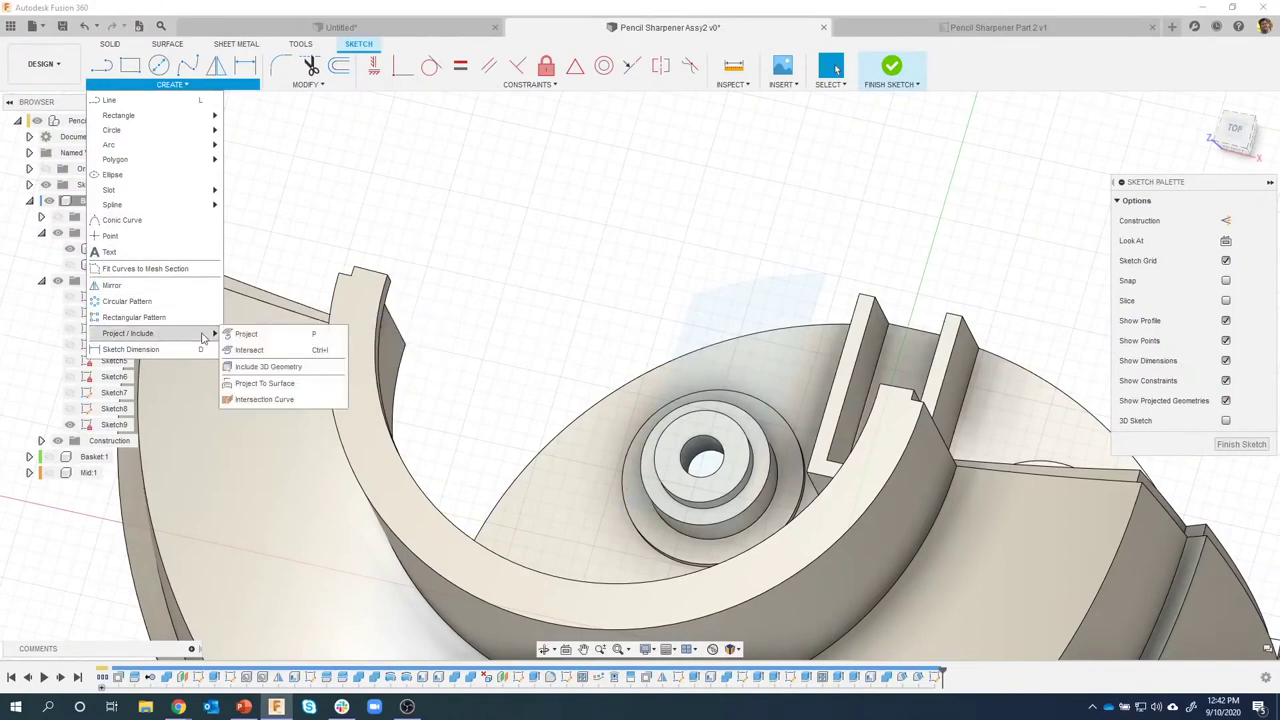
pyautogui.click(245, 334)
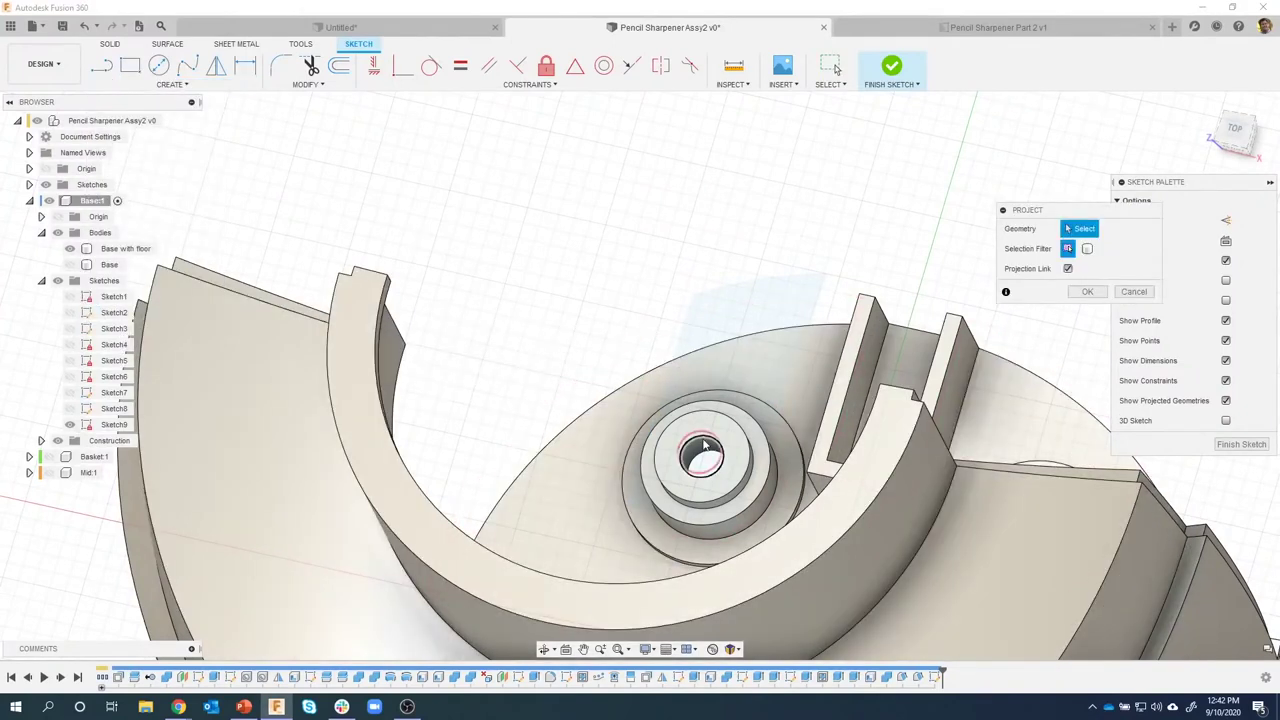
pyautogui.click(703, 451)
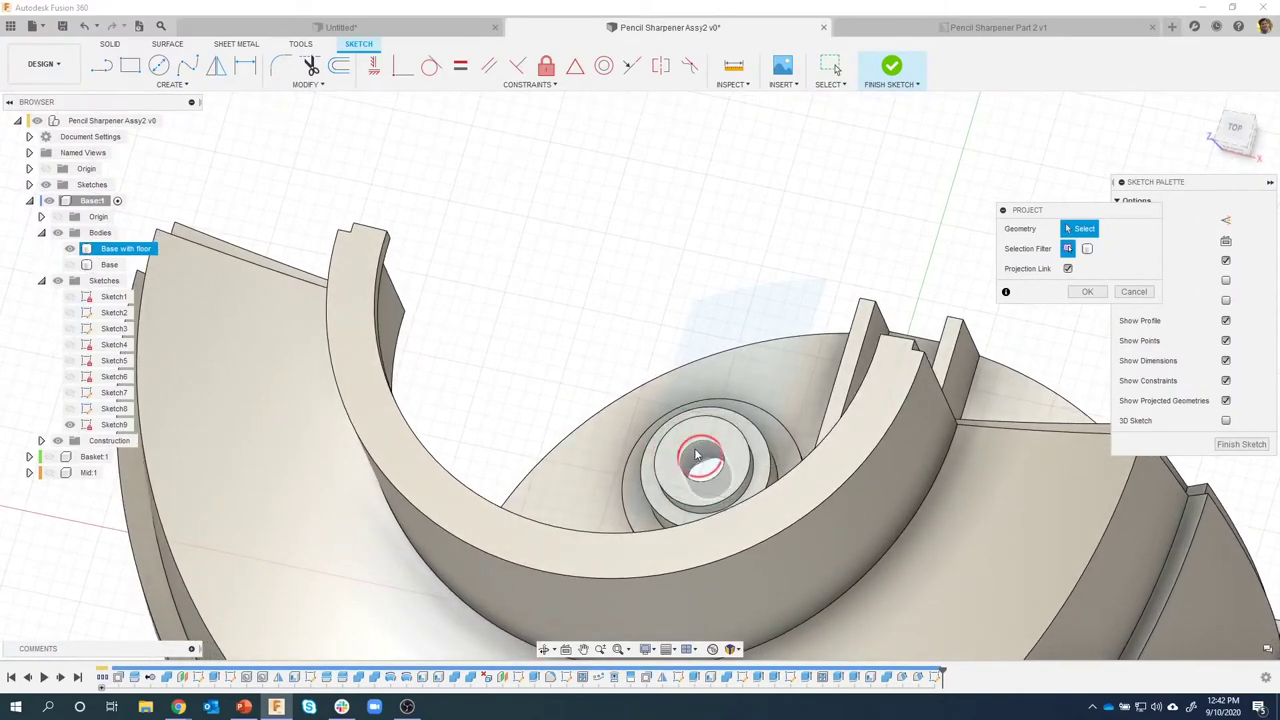
pyautogui.click(699, 458)
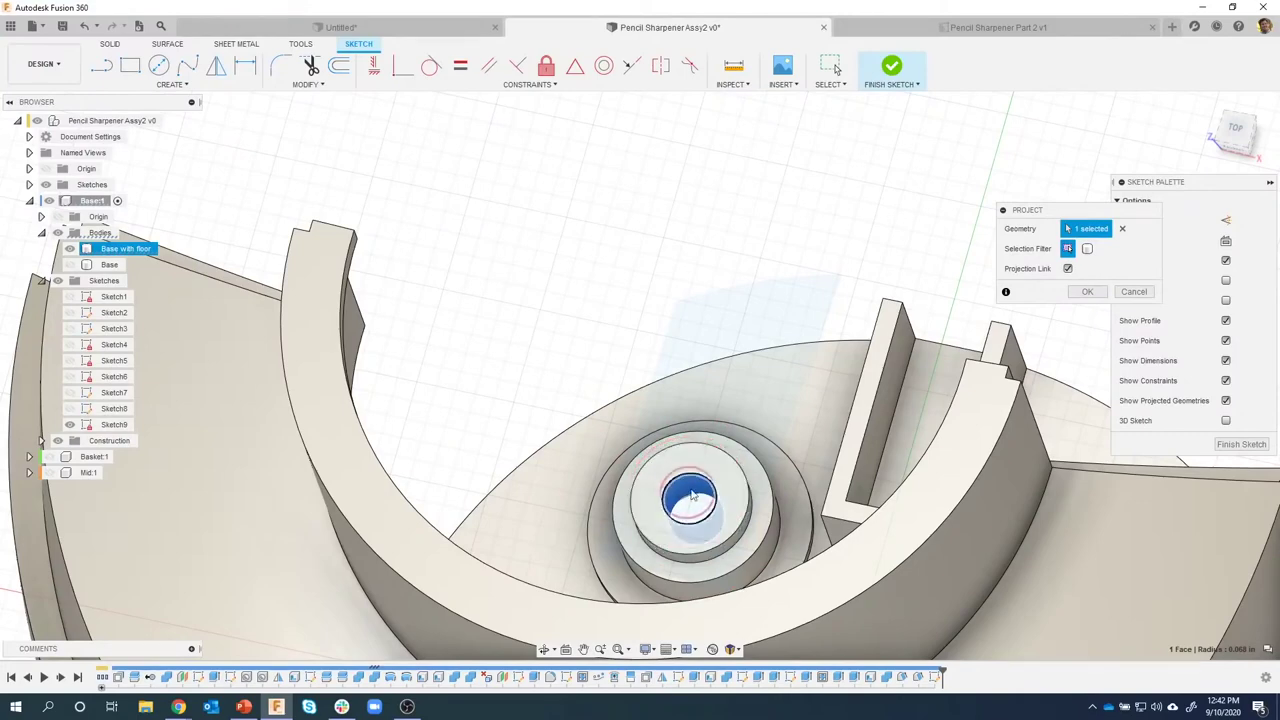
pyautogui.click(1088, 292)
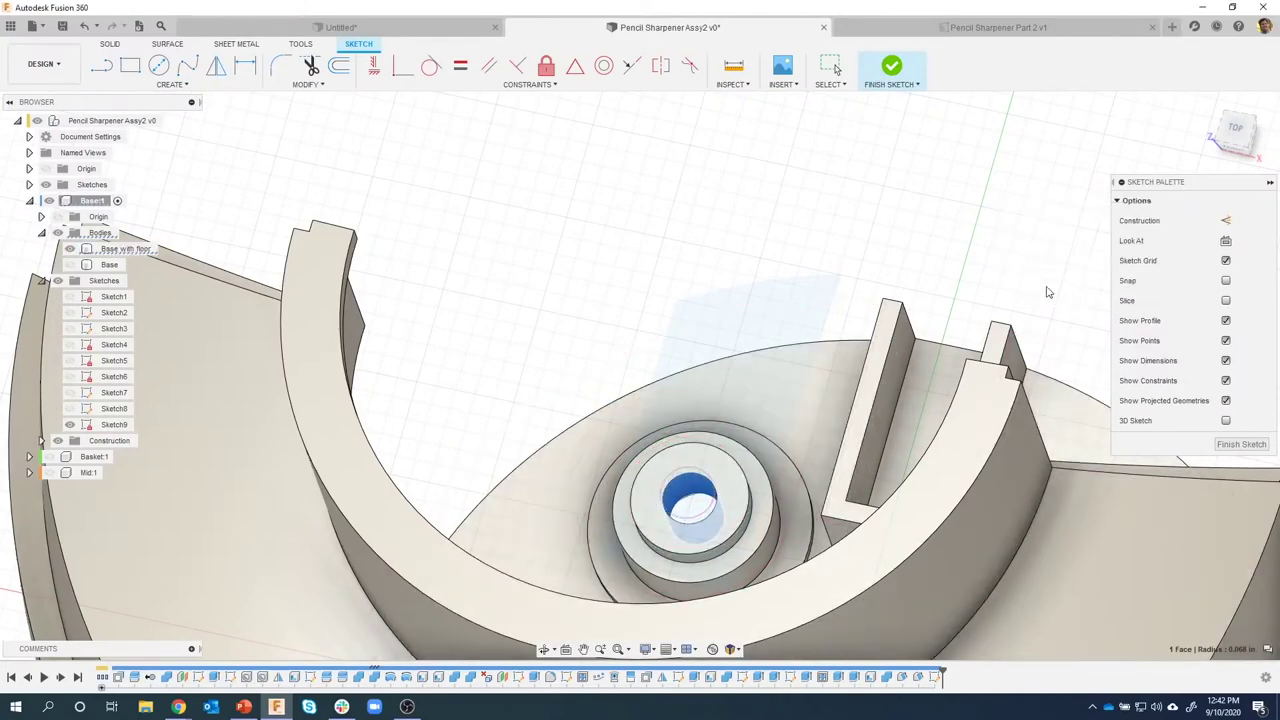
# Hide the Base with floor body and show the Base body again.
pyautogui.moveTo(871, 214)
pyautogui.keyDown('shift'); pyautogui.mouseDown(button='middle')
pyautogui.moveTo(634, 208)
pyautogui.moveTo(486, 240)
pyautogui.mouseUp(button='middle'); pyautogui.keyUp('shift')
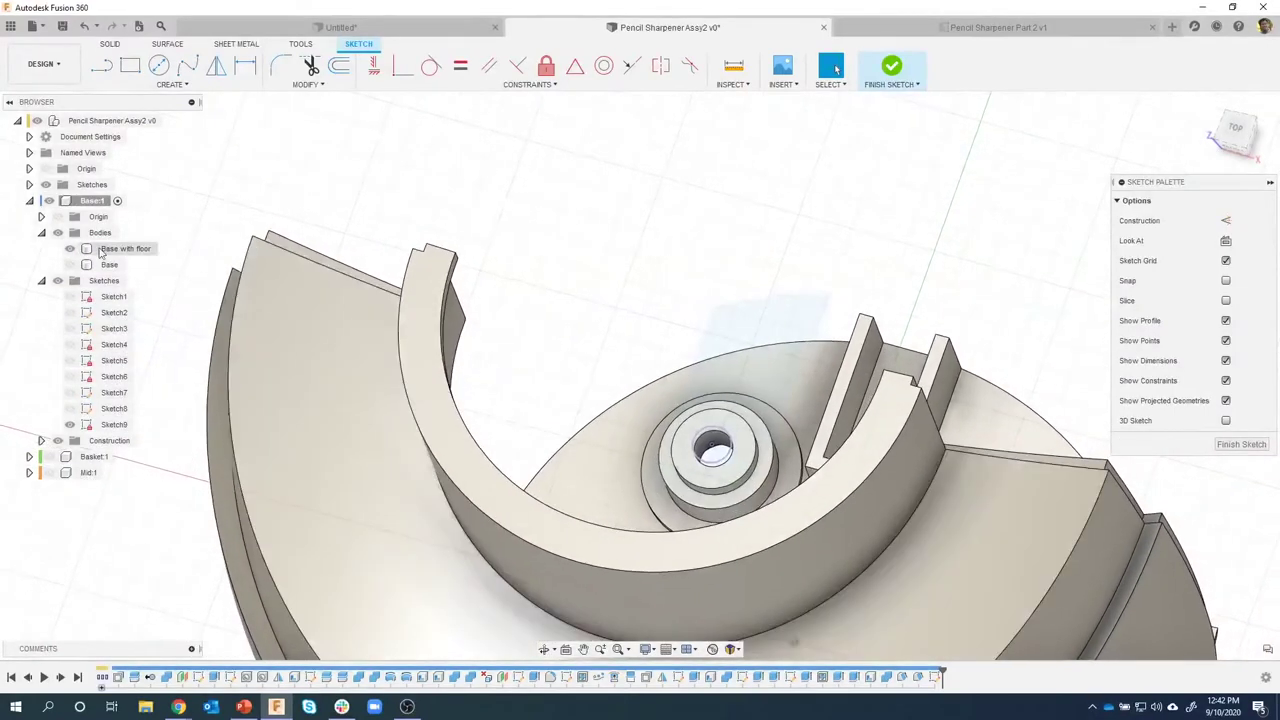
pyautogui.click(69, 248)
pyautogui.click(69, 264)
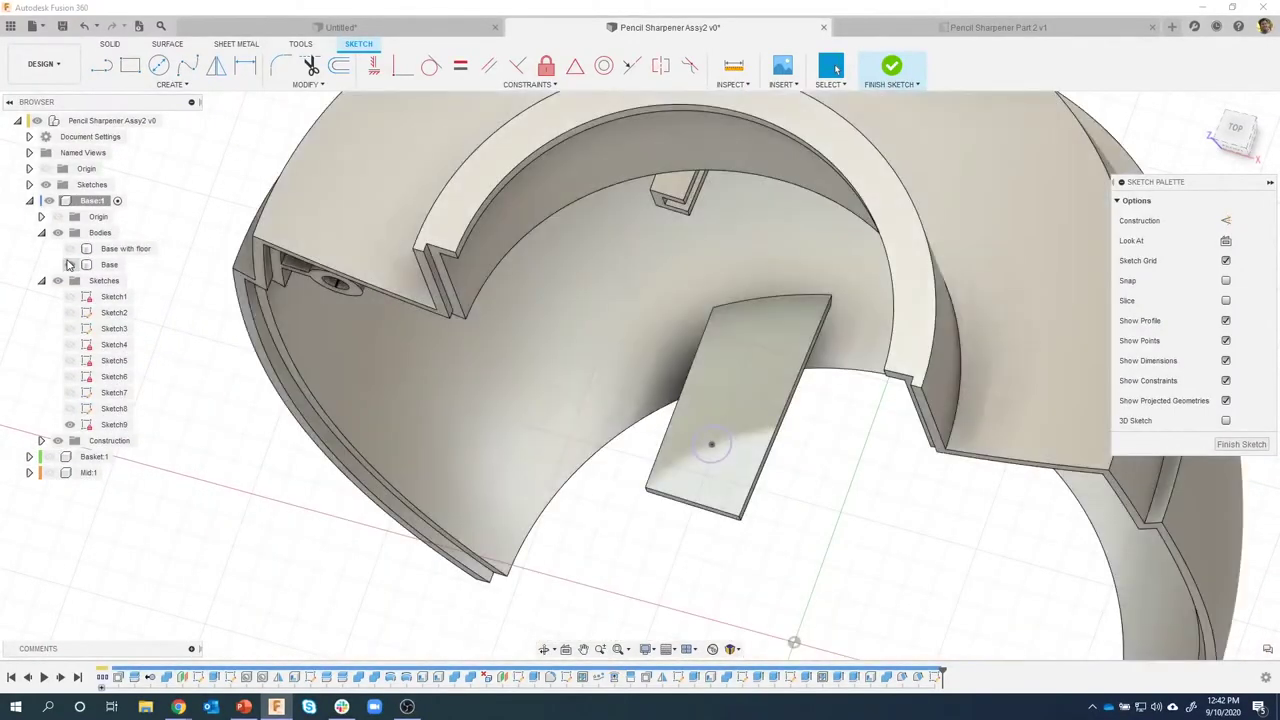
# Draw a 0.22 in diameter circle on the lower support, centred on the projected hole.
pyautogui.scroll(5, 693, 447)
pyautogui.scroll(3, 712, 515)
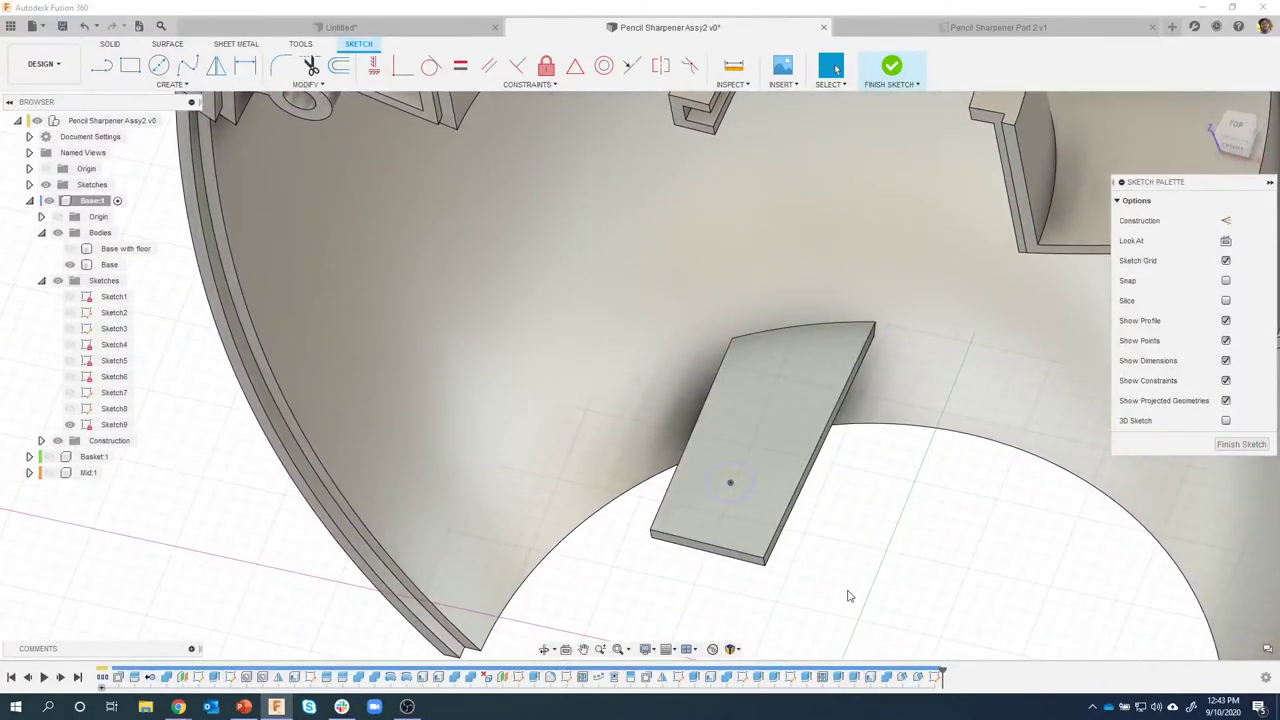
pyautogui.press('c')
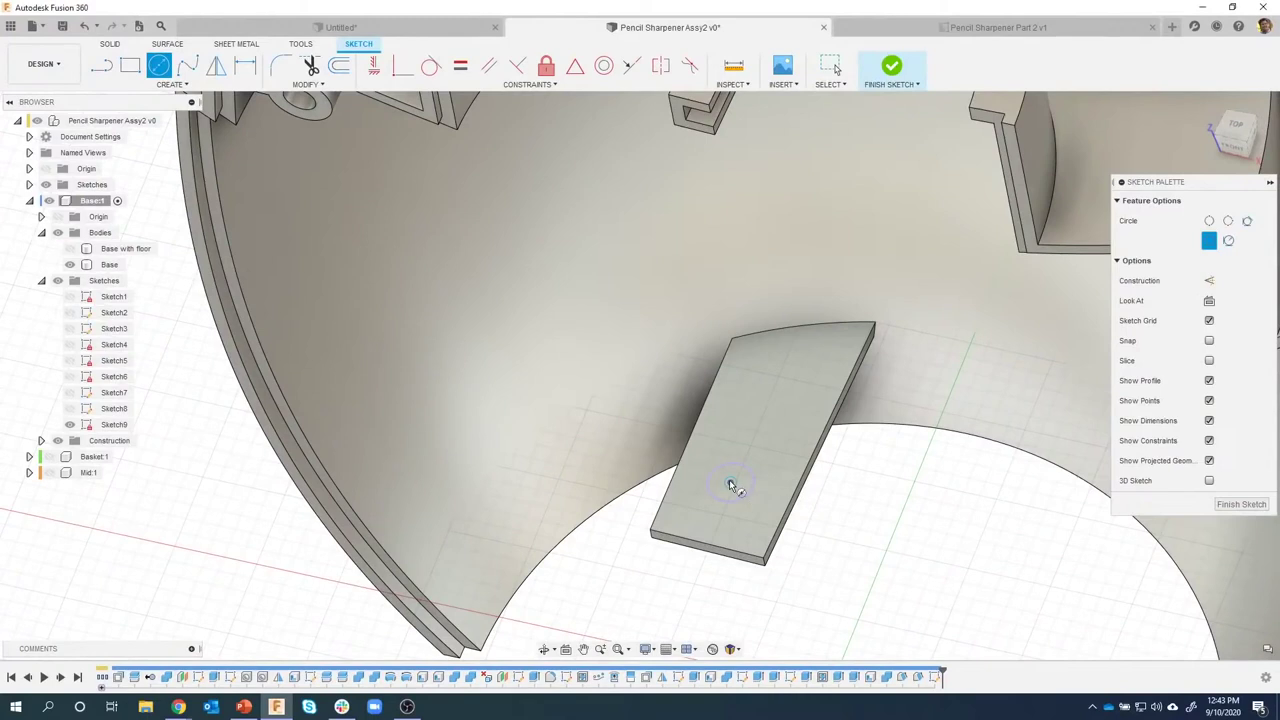
pyautogui.click(730, 483)
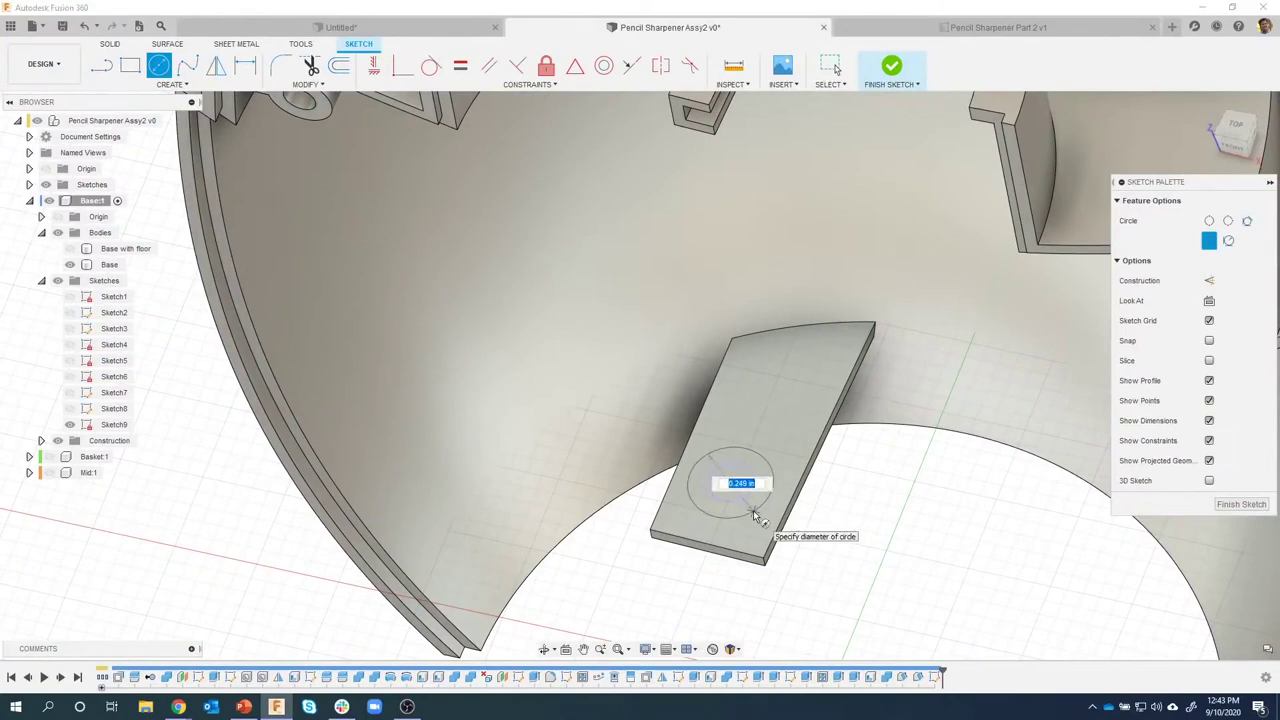
pyautogui.press('Return')
pyautogui.press('Escape')
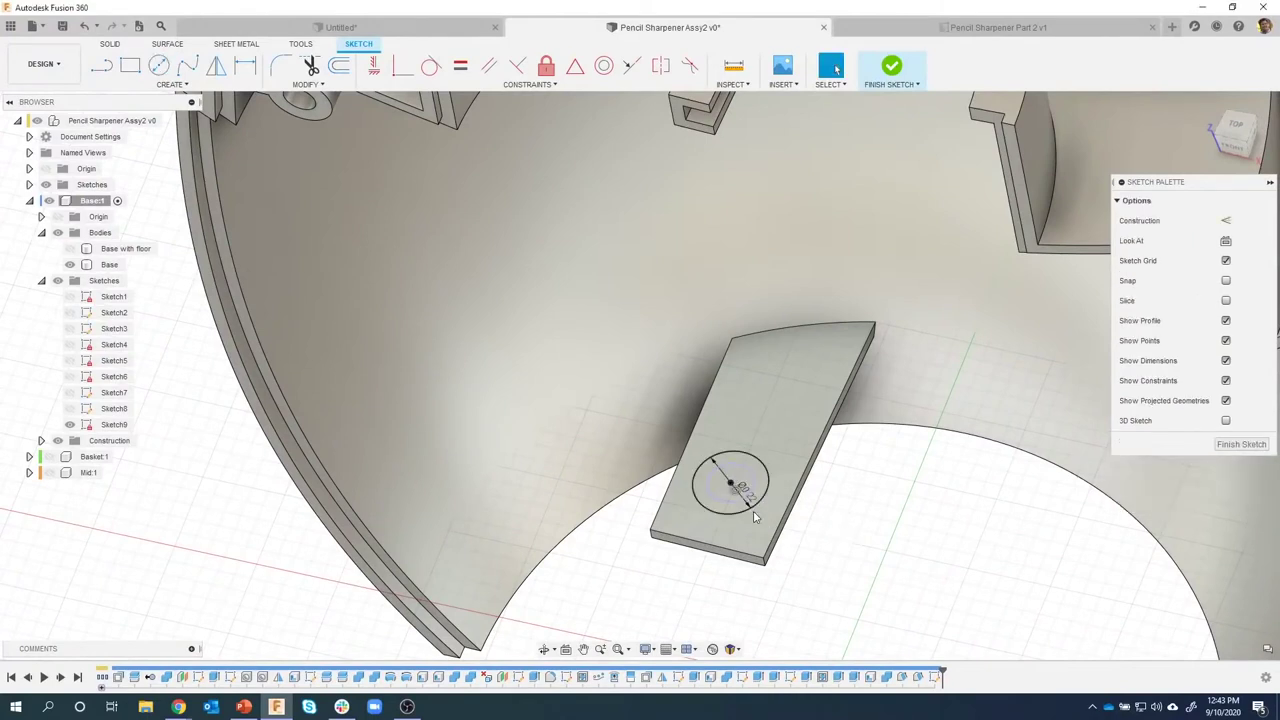
pyautogui.scroll(3, 755, 440)
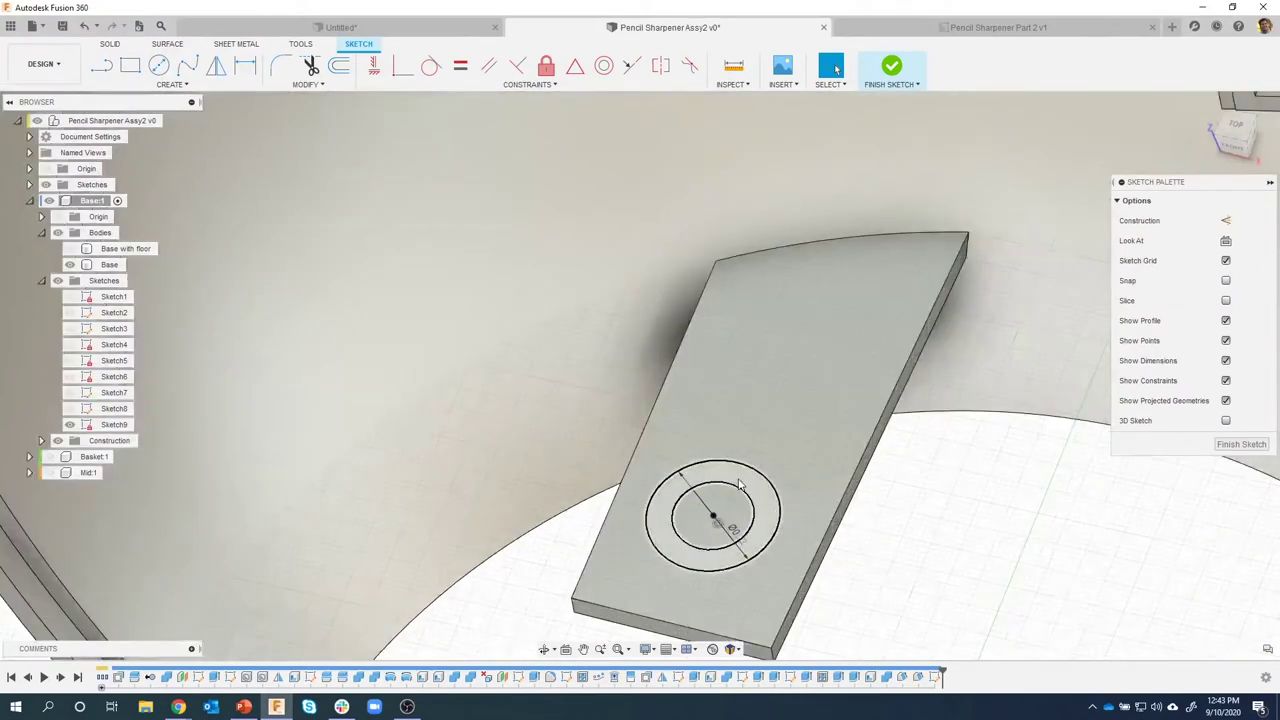
pyautogui.click(741, 485)
pyautogui.rightClick(741, 485)
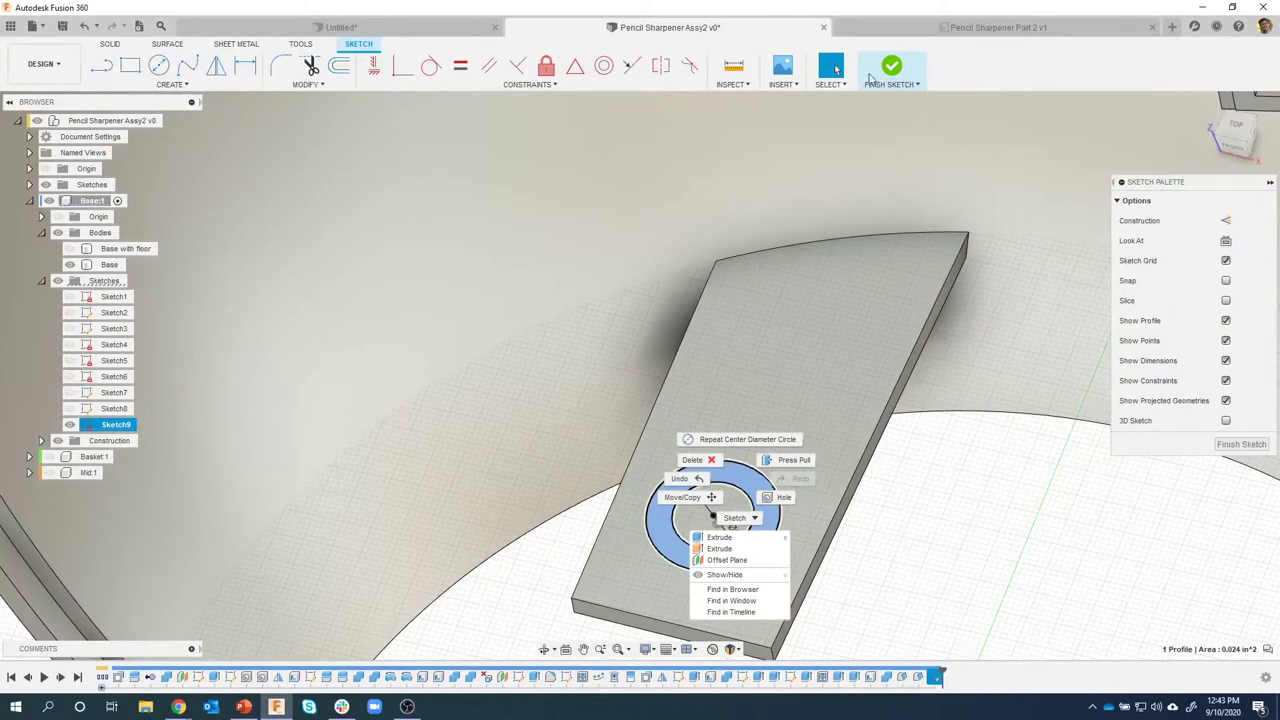
pyautogui.click(977, 503)
pyautogui.click(977, 503)
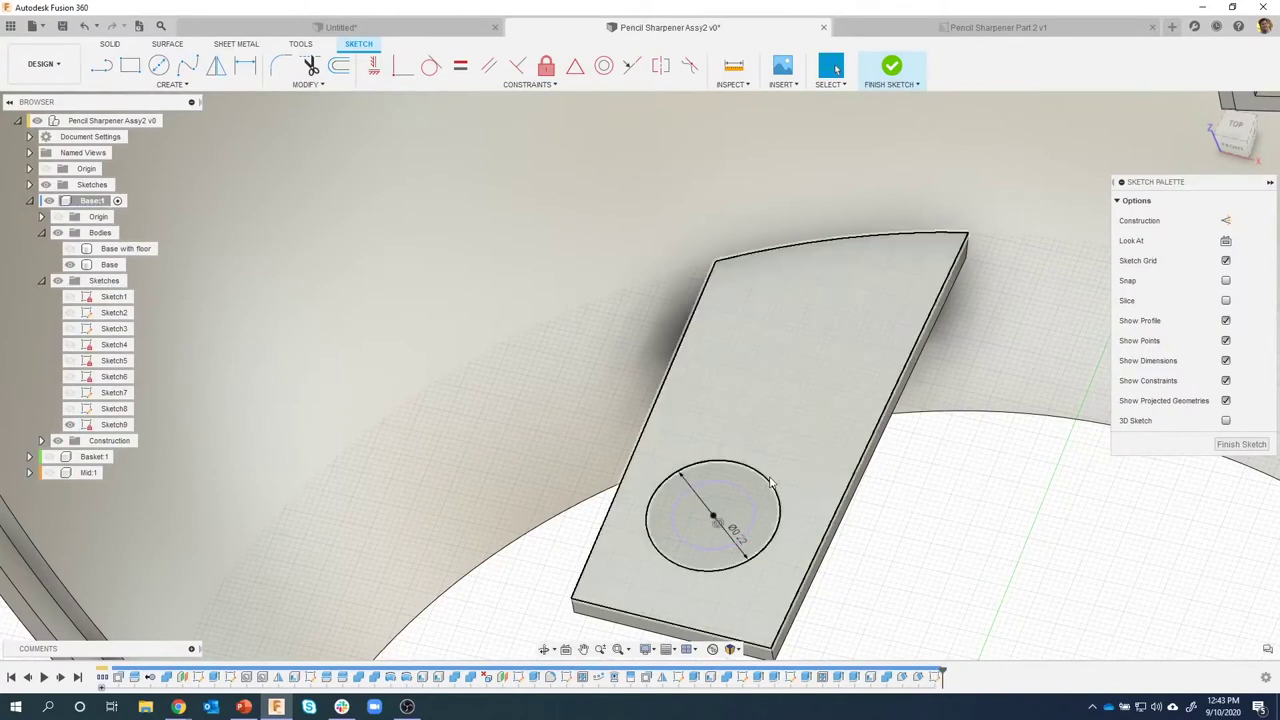
# Extrude the ring between the projected hole and the outer circle 0.17 in upward, joined to the lower support.
pyautogui.click(745, 483)
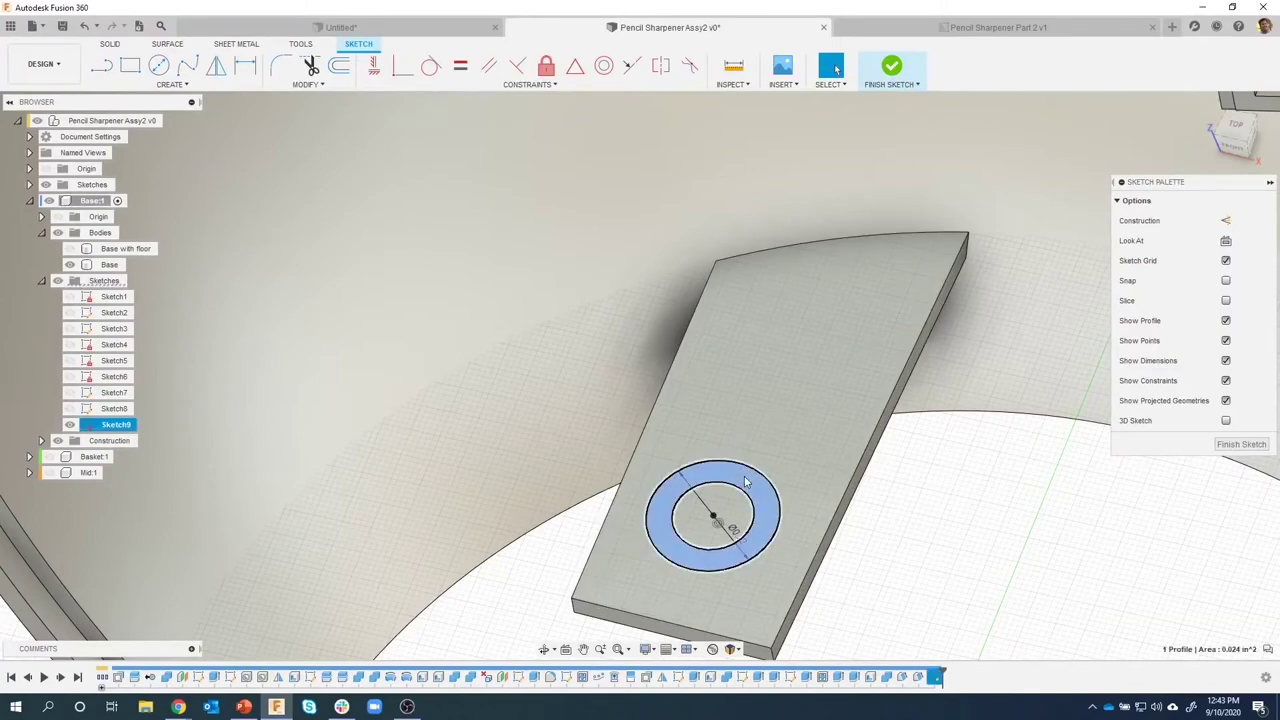
pyautogui.rightClick(745, 483)
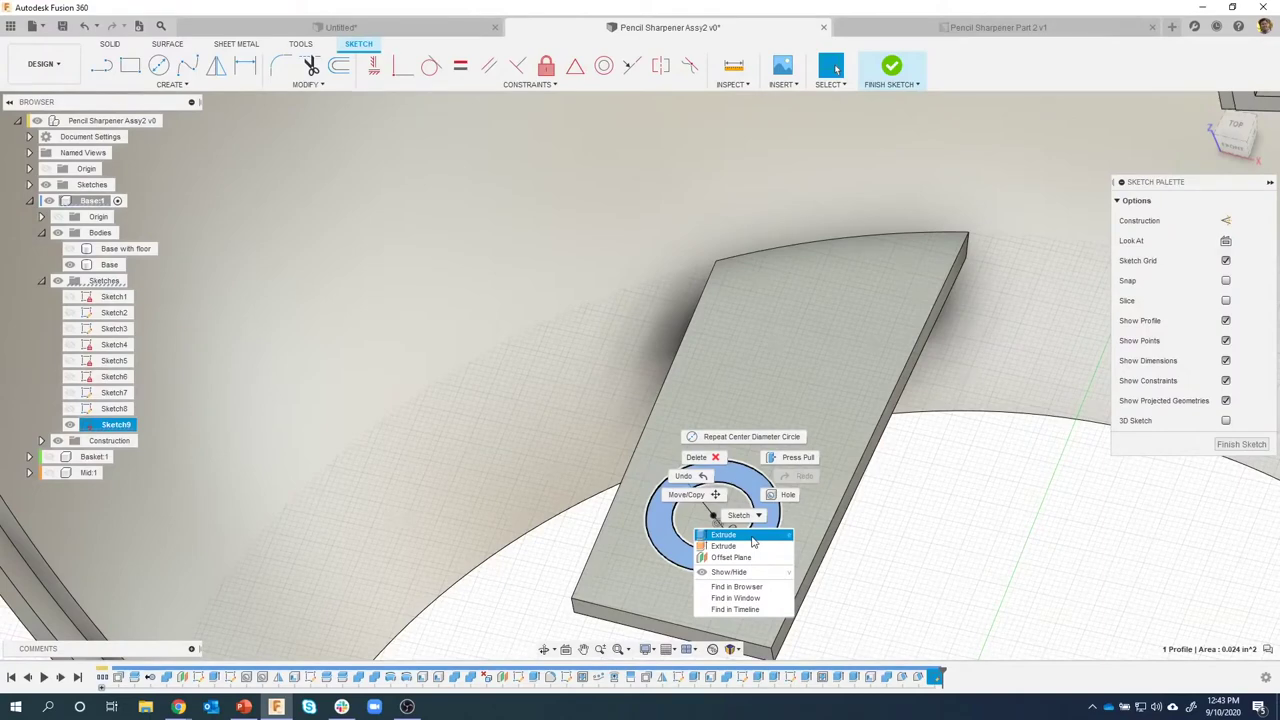
pyautogui.click(752, 537)
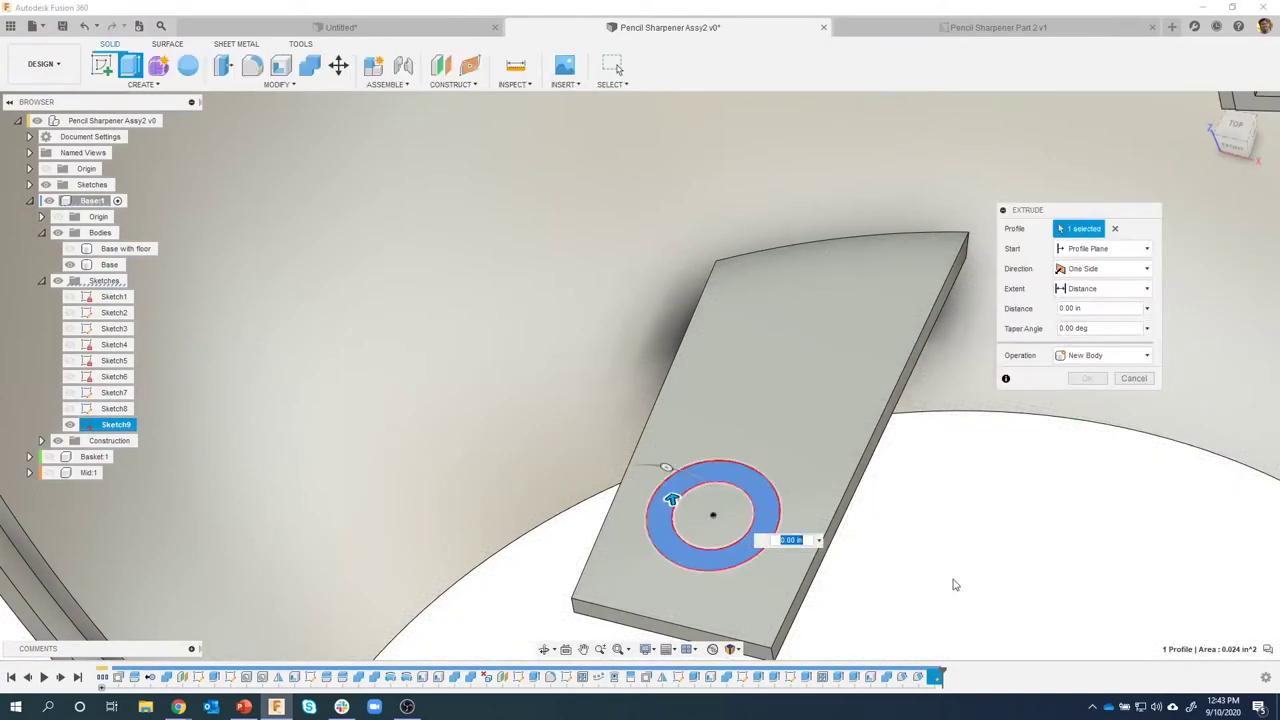
pyautogui.moveTo(670, 500); pyautogui.dragTo(660, 440)
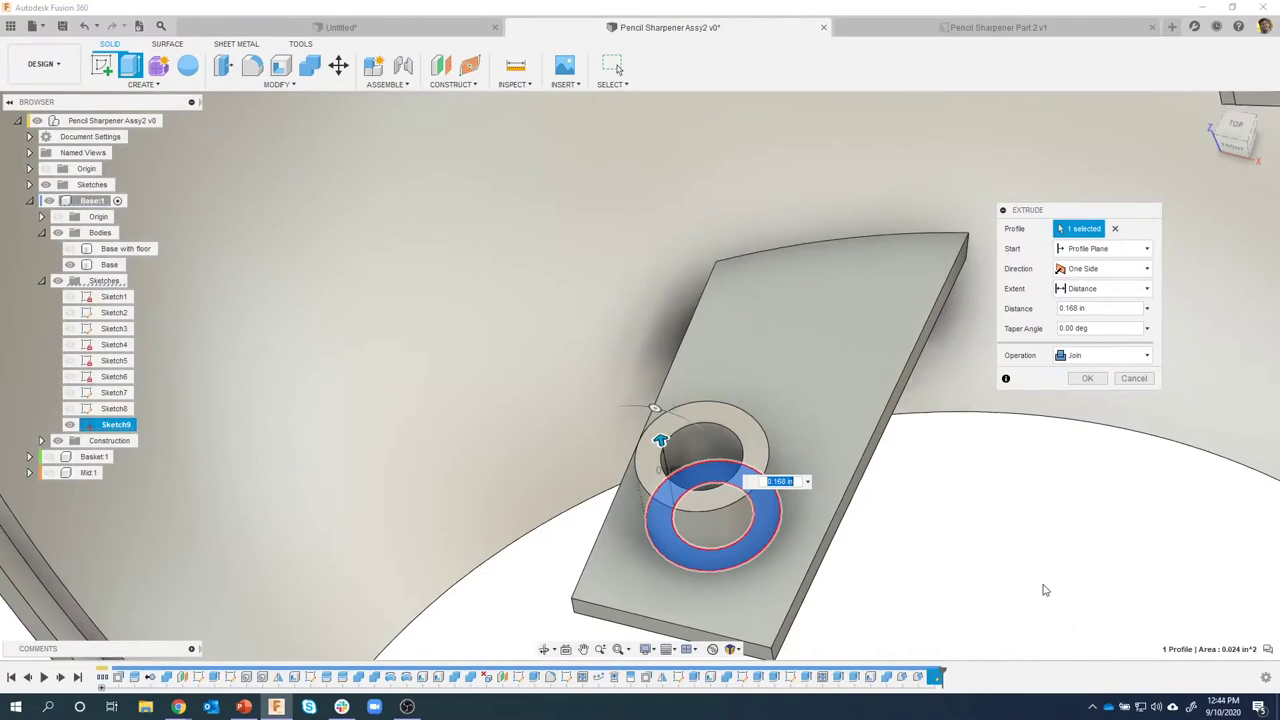
pyautogui.keyDown('shift'); pyautogui.moveTo(1045, 592); pyautogui.dragTo(880, 508, button='middle'); pyautogui.keyUp('shift')
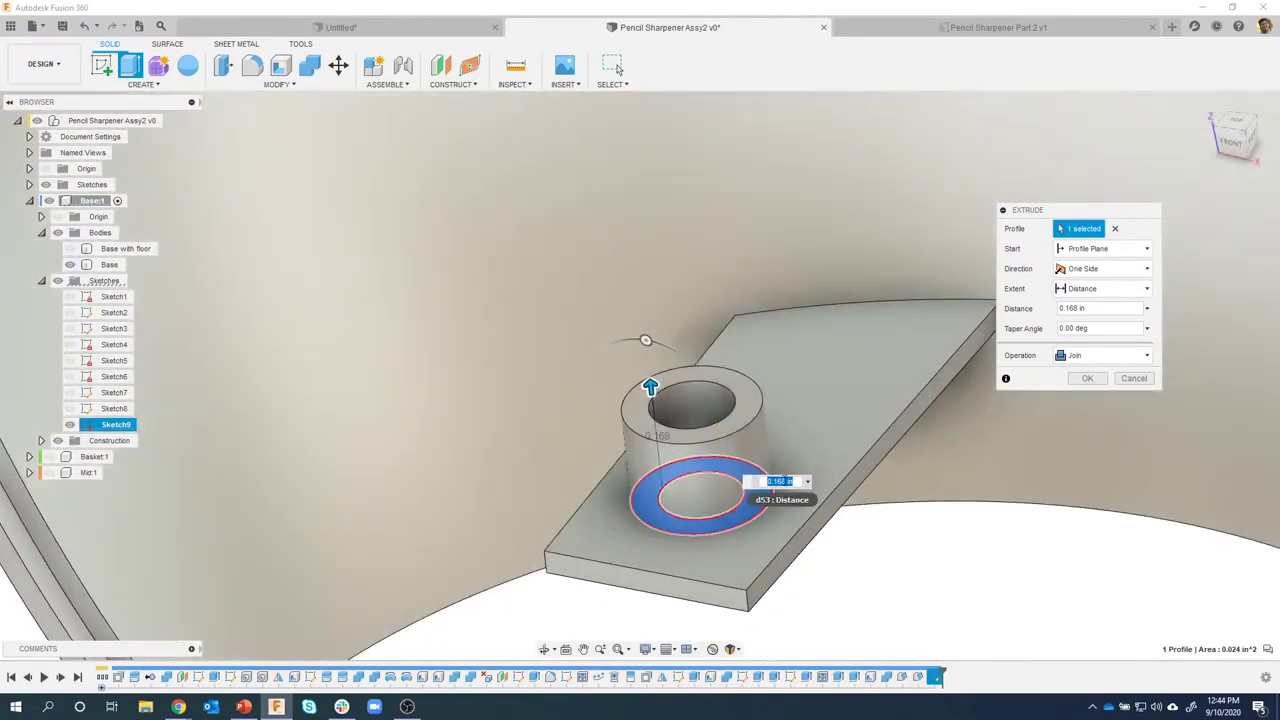
pyautogui.press('Return')
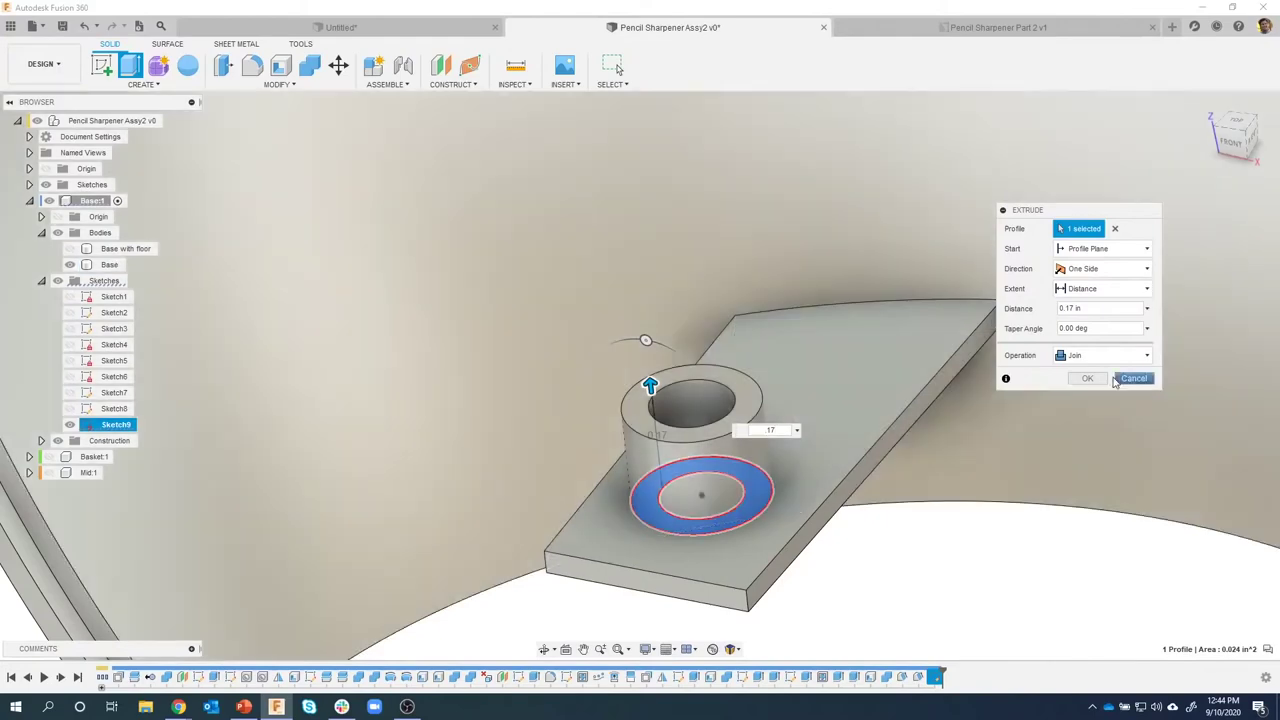
pyautogui.click(1100, 378)
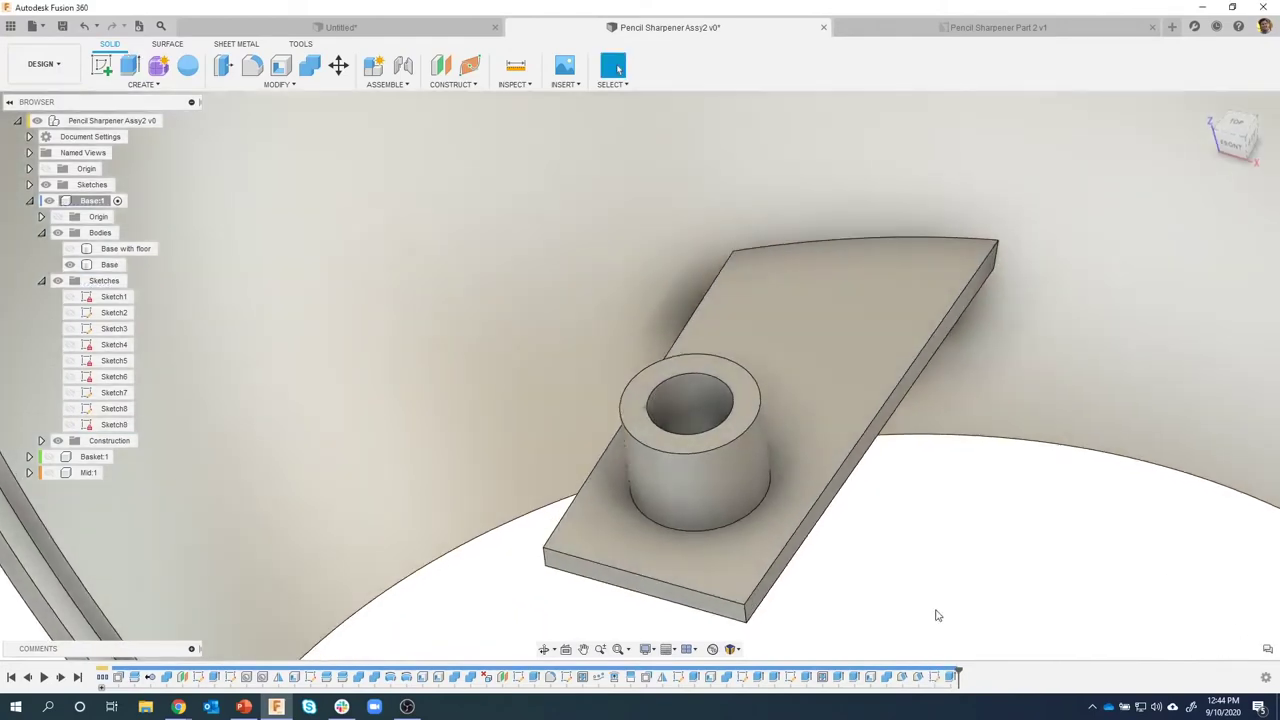
# Check the closed bottom of the new boss's hole and show Sketch9 again to expose its inner circle.
pyautogui.keyDown('shift'); pyautogui.moveTo(938, 615); pyautogui.dragTo(720, 440, button='middle'); pyautogui.keyUp('shift')
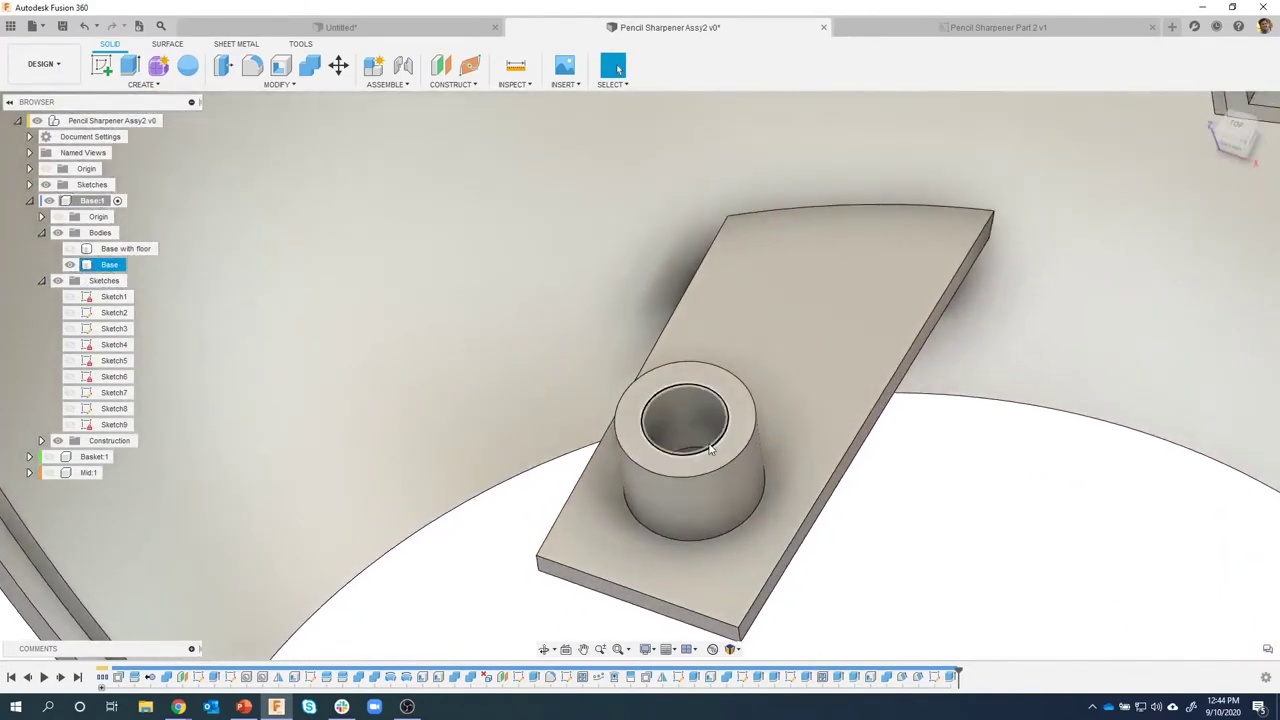
pyautogui.click(793, 487)
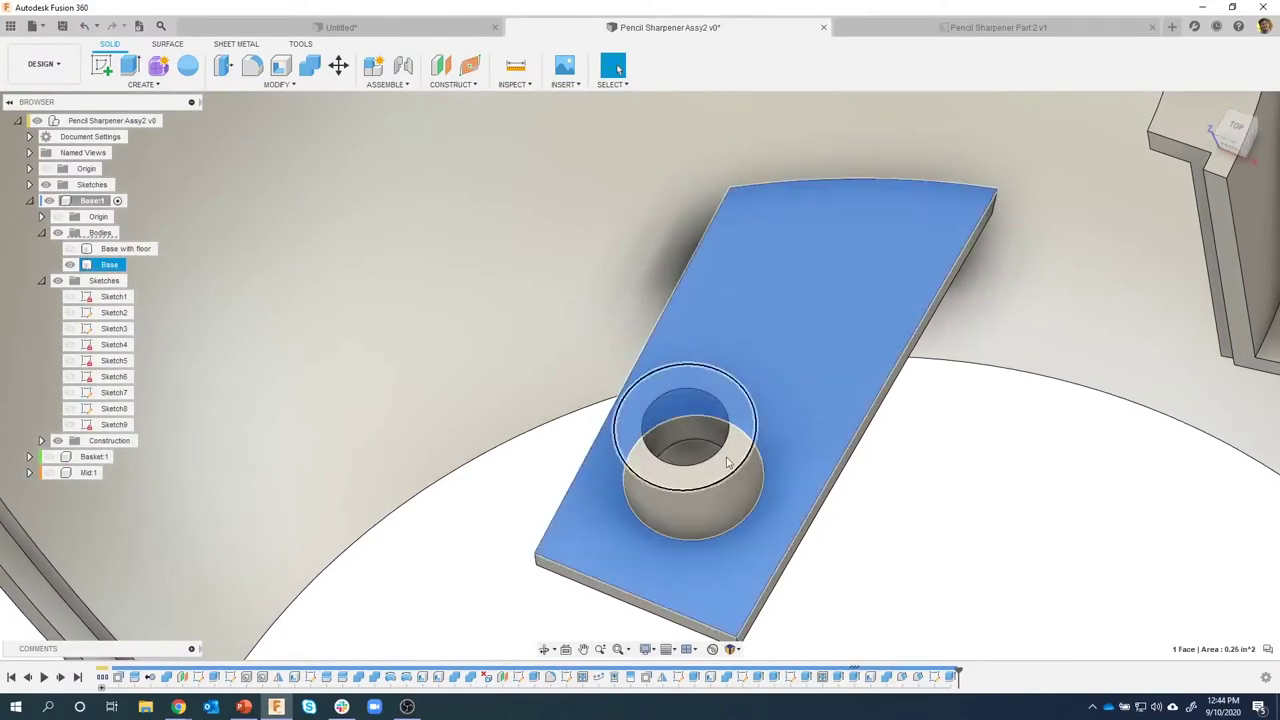
pyautogui.click(691, 455)
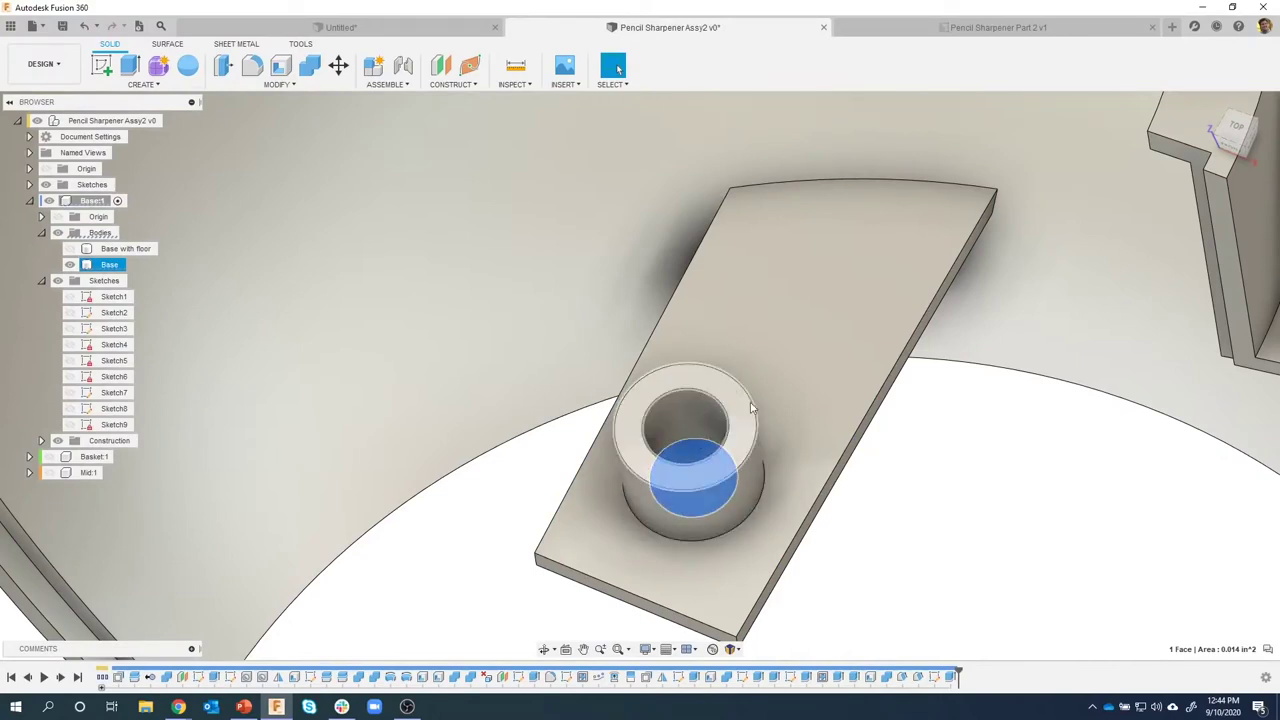
pyautogui.click(905, 520)
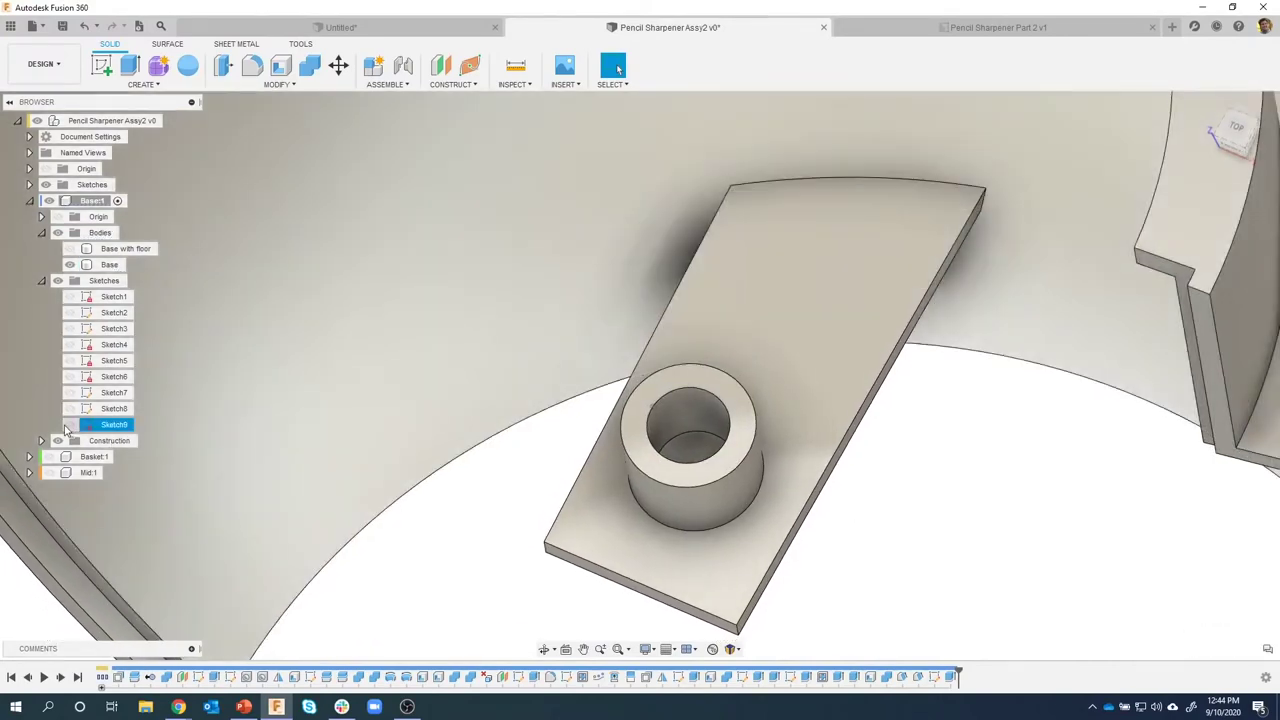
pyautogui.click(109, 264)
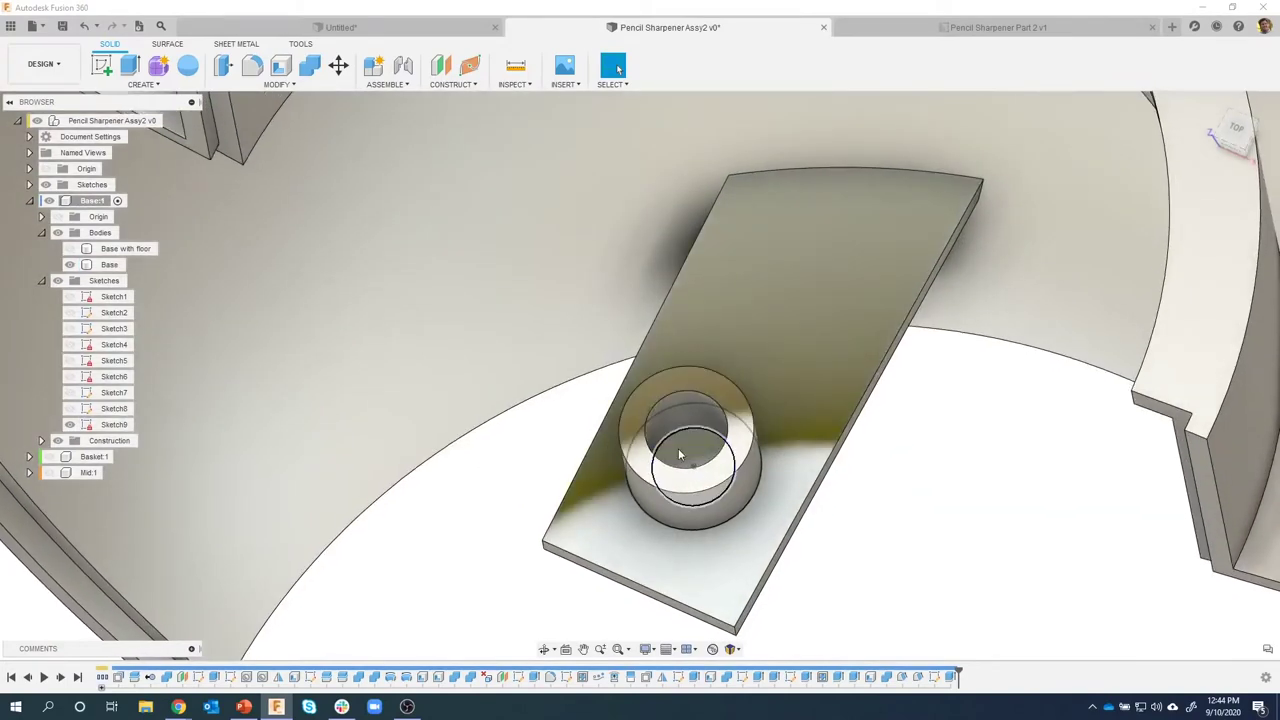
# Extrude the inner circle as a cut through the lower support, with the extent set to the support's underside face.
pyautogui.click(678, 452)
pyautogui.rightClick(680, 454)
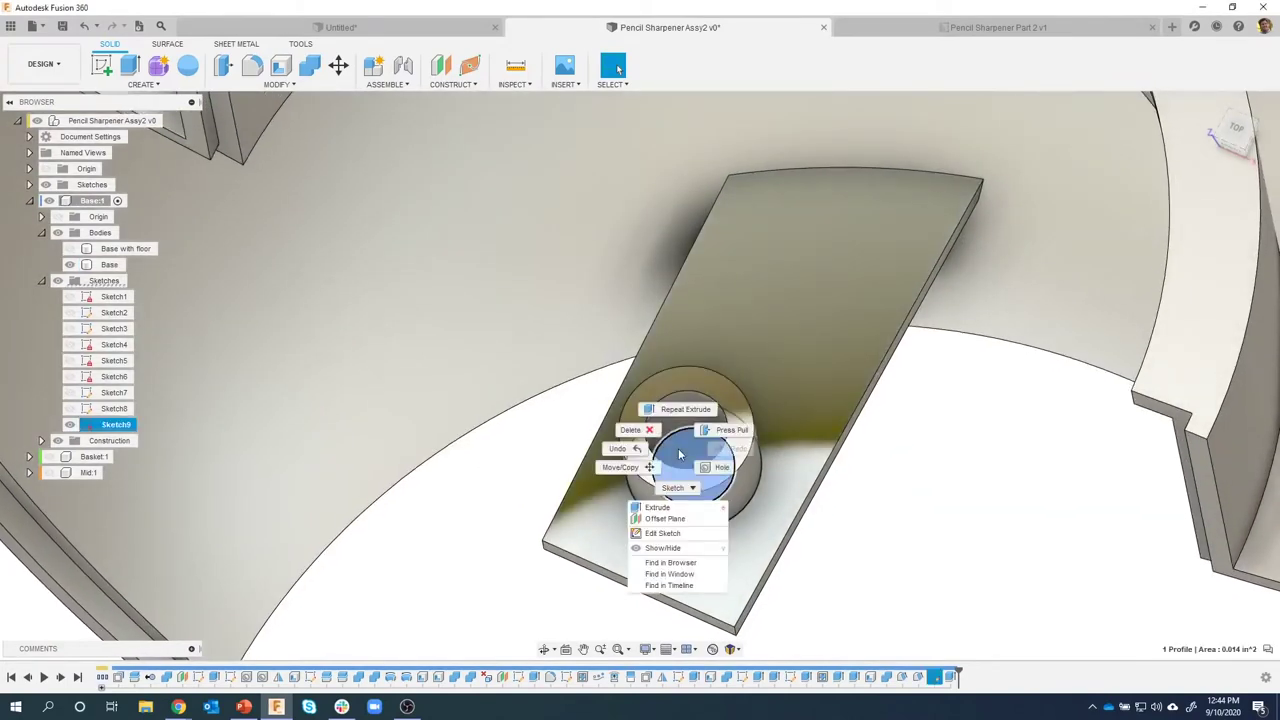
pyautogui.click(667, 508)
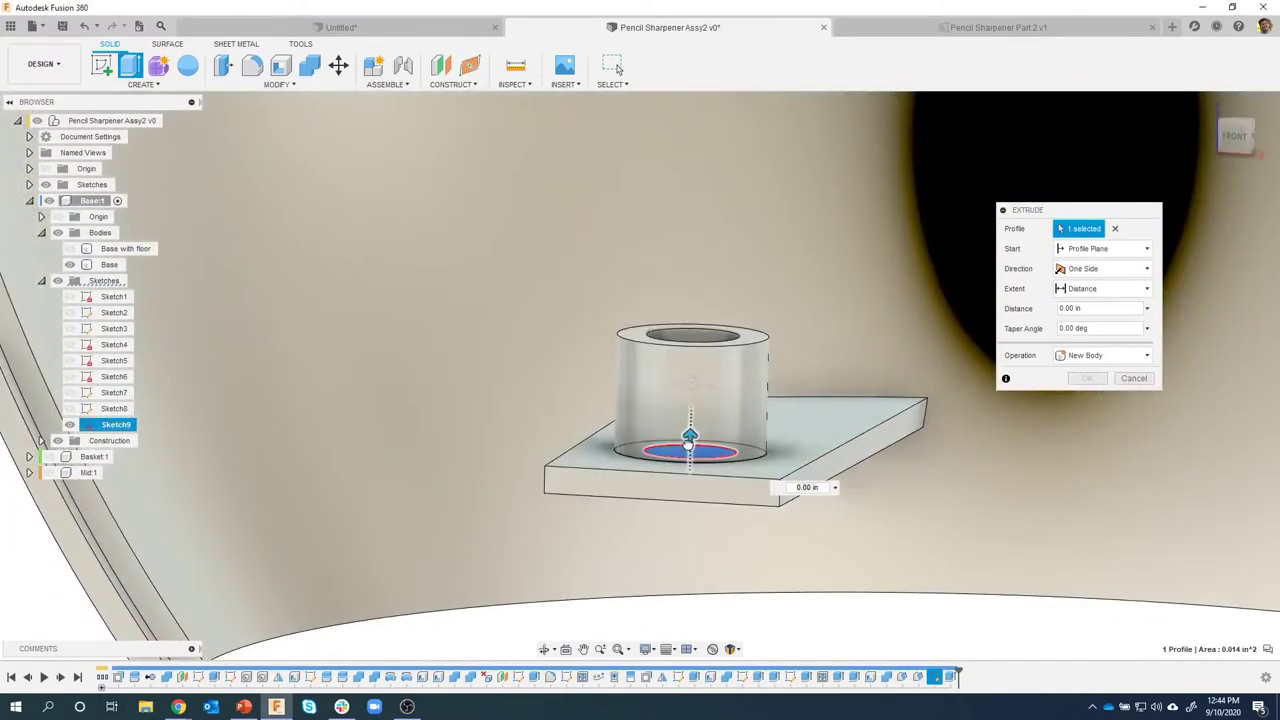
pyautogui.moveTo(689, 440); pyautogui.dragTo(690, 462)
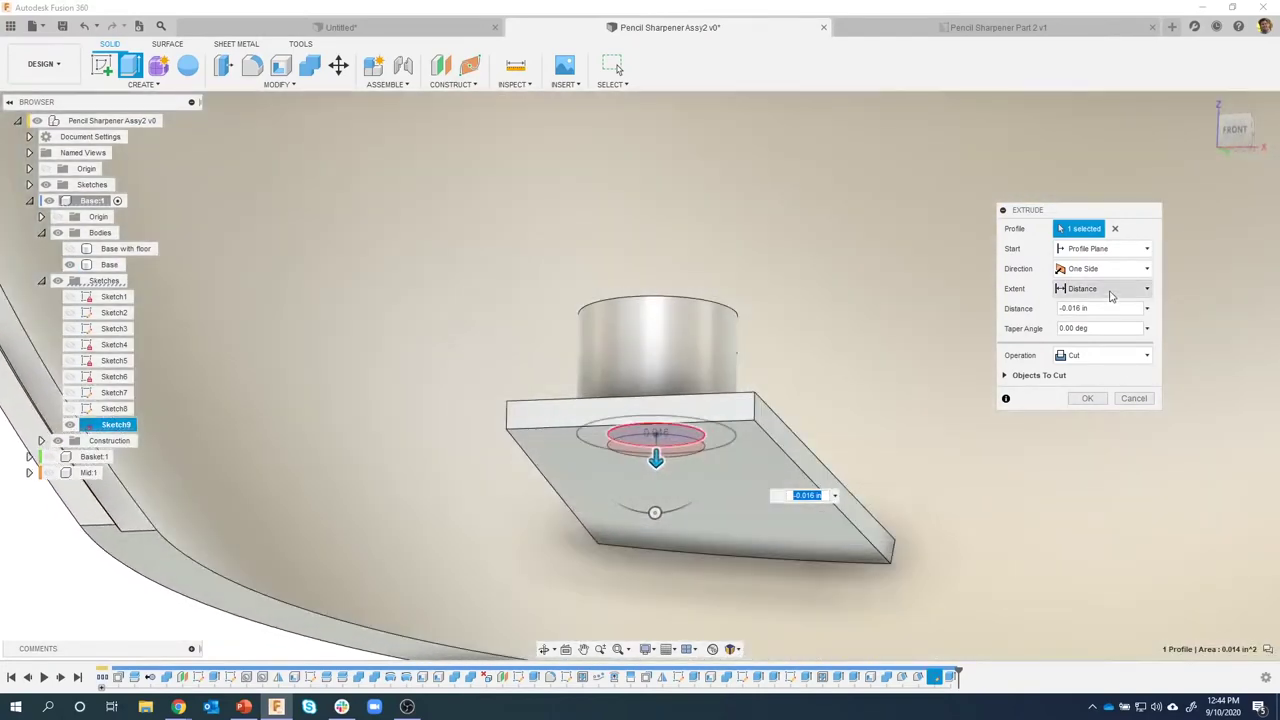
pyautogui.click(1110, 293)
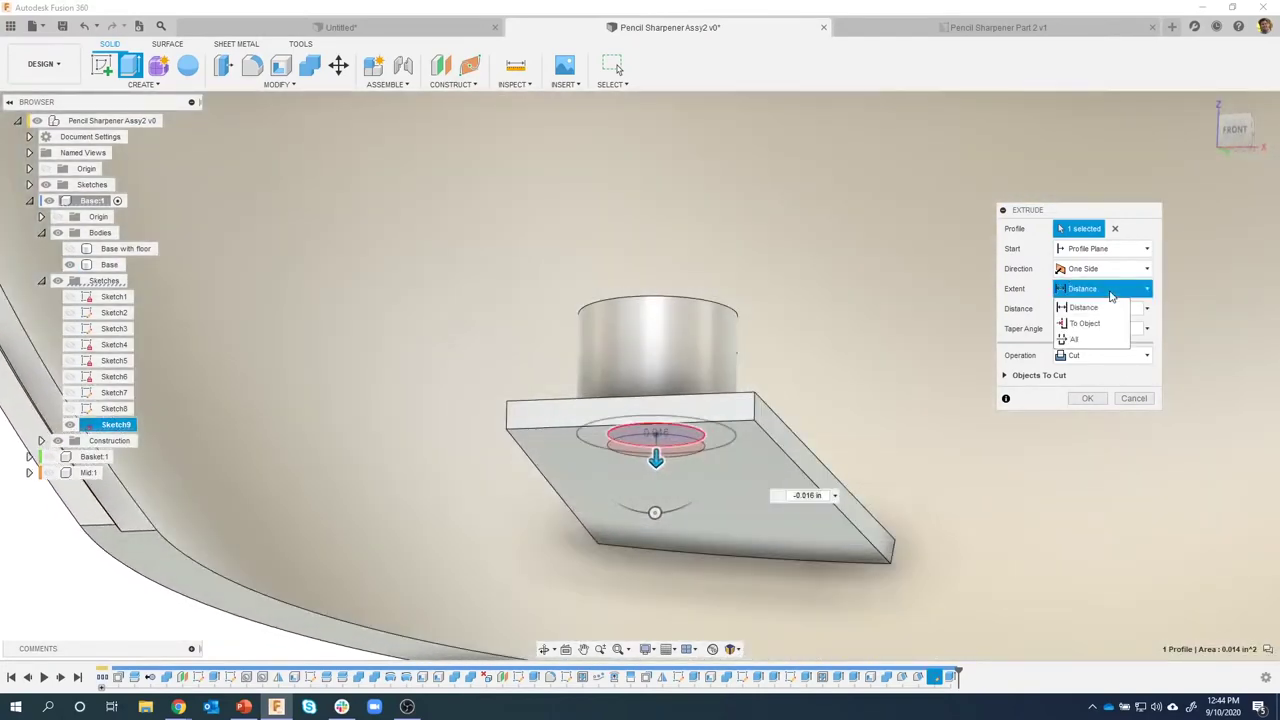
pyautogui.click(1090, 324)
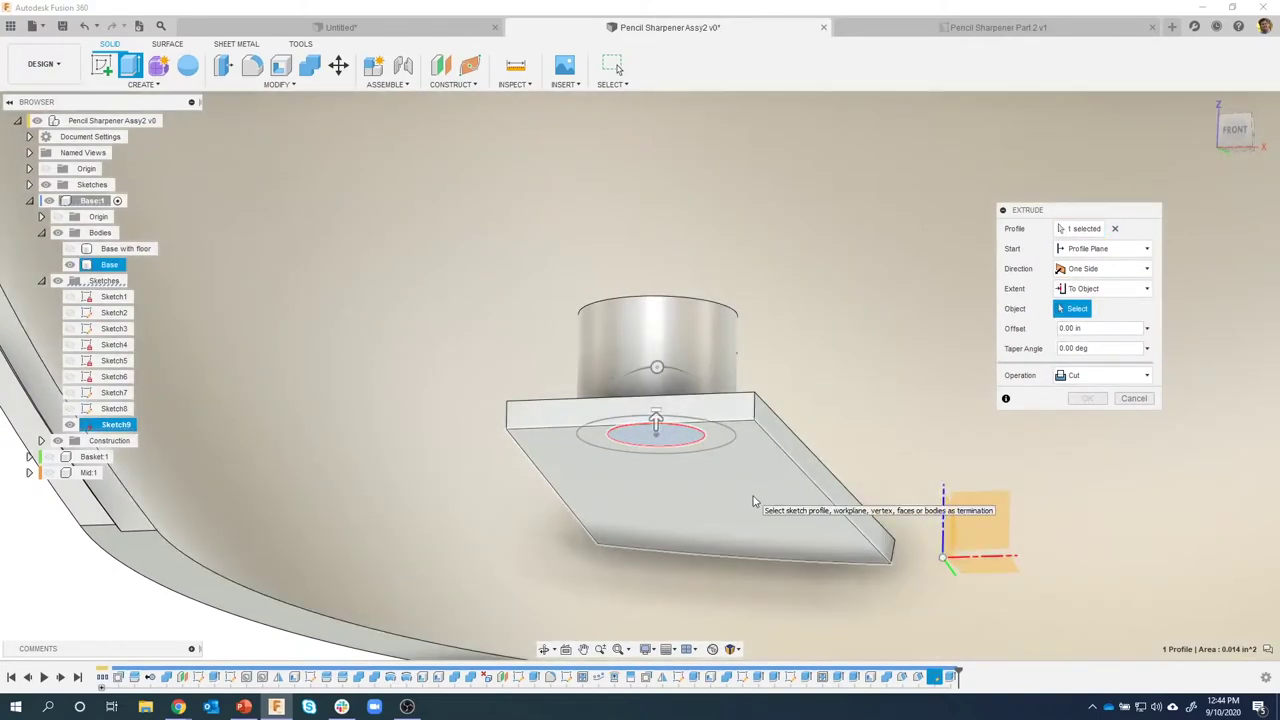
pyautogui.click(754, 502)
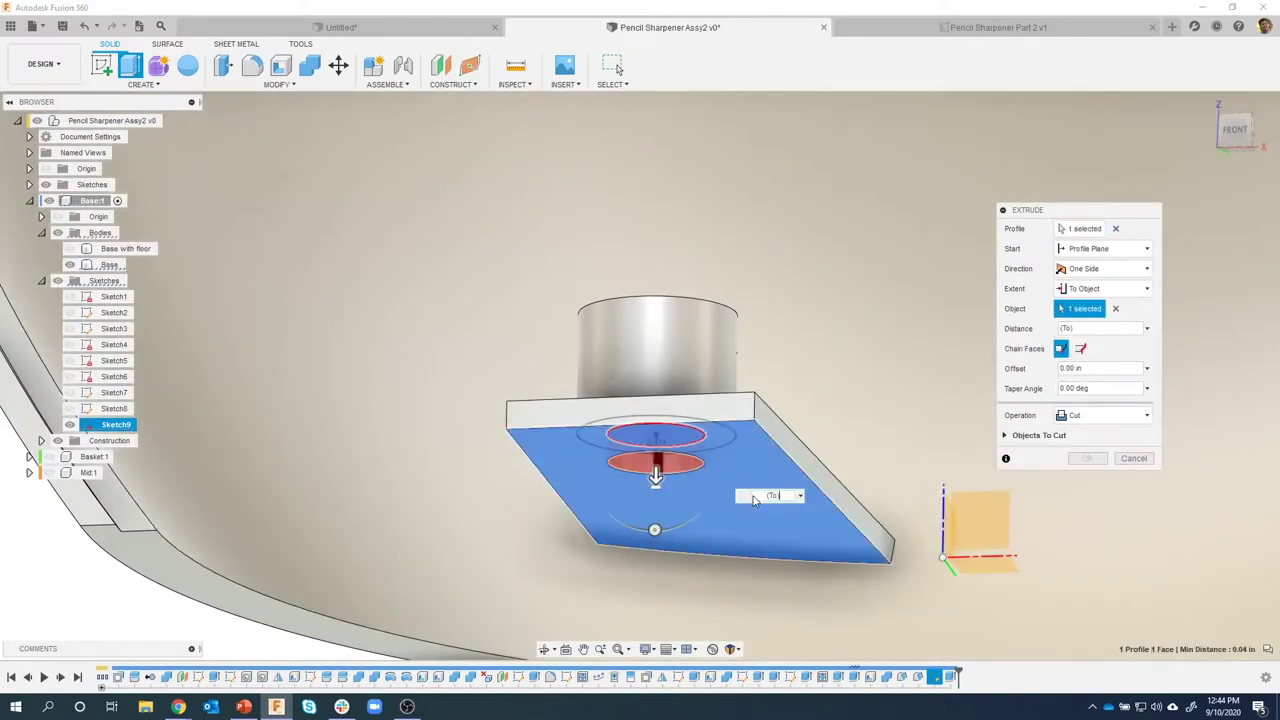
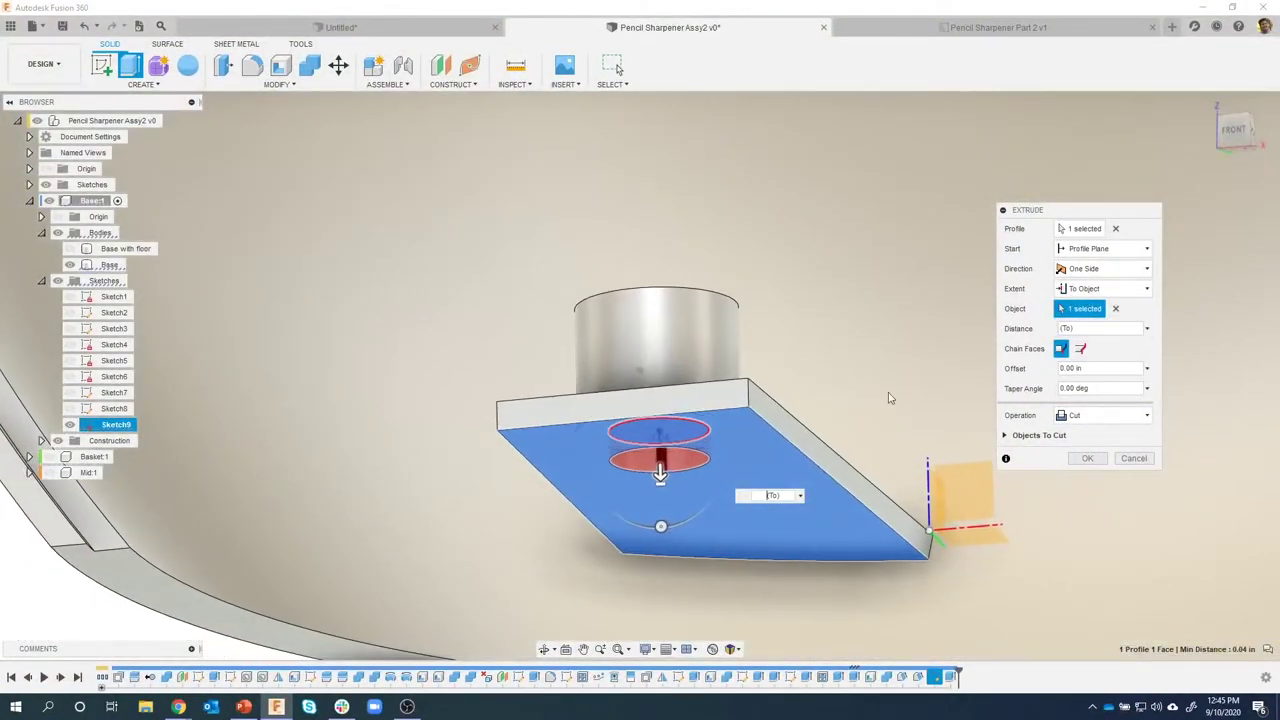
# Try the hole cut with a distance extent of -0.04 in.
pyautogui.click(1123, 288)
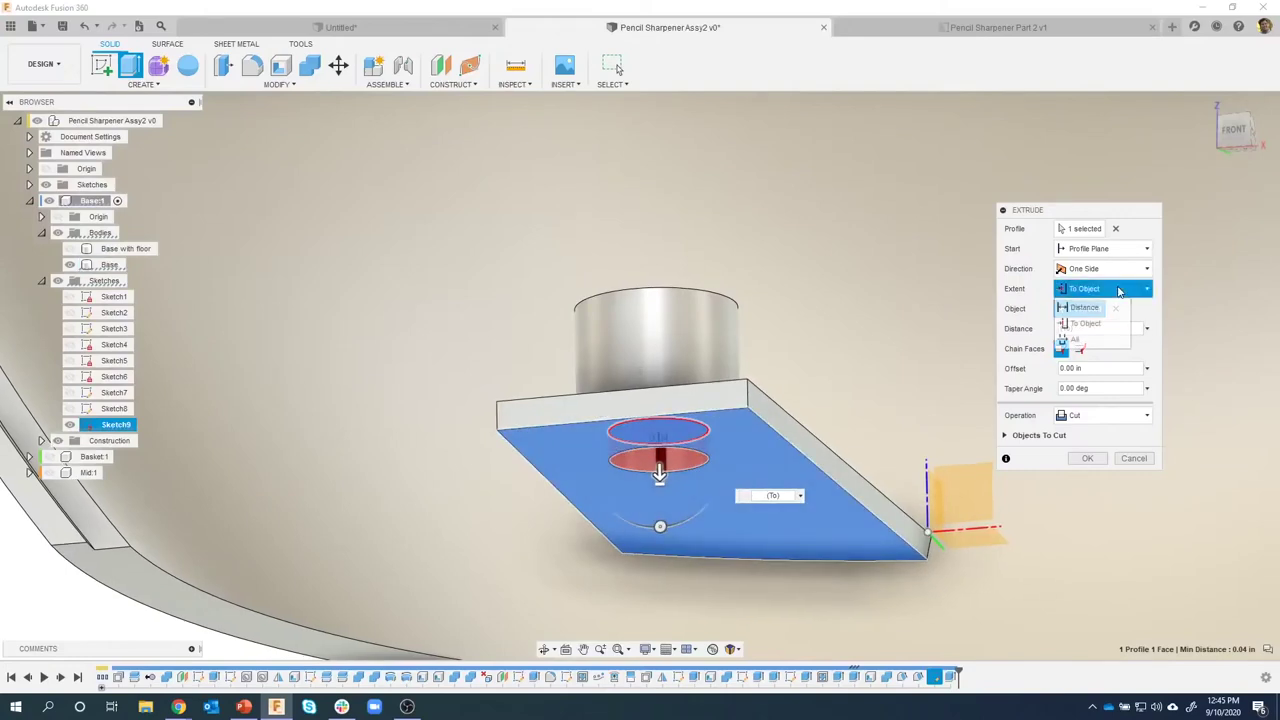
pyautogui.click(1110, 308)
pyautogui.moveTo(658, 470); pyautogui.dragTo(659, 450)
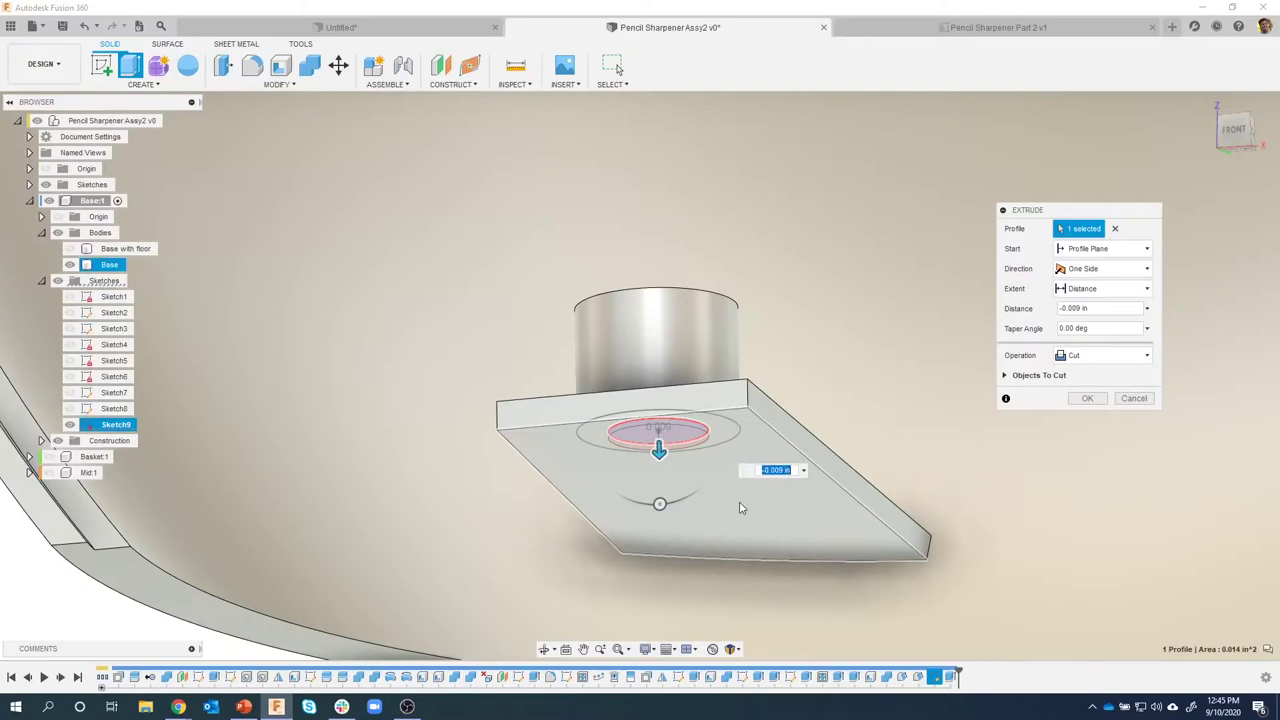
pyautogui.moveTo(741, 508); pyautogui.dragTo(742, 508)
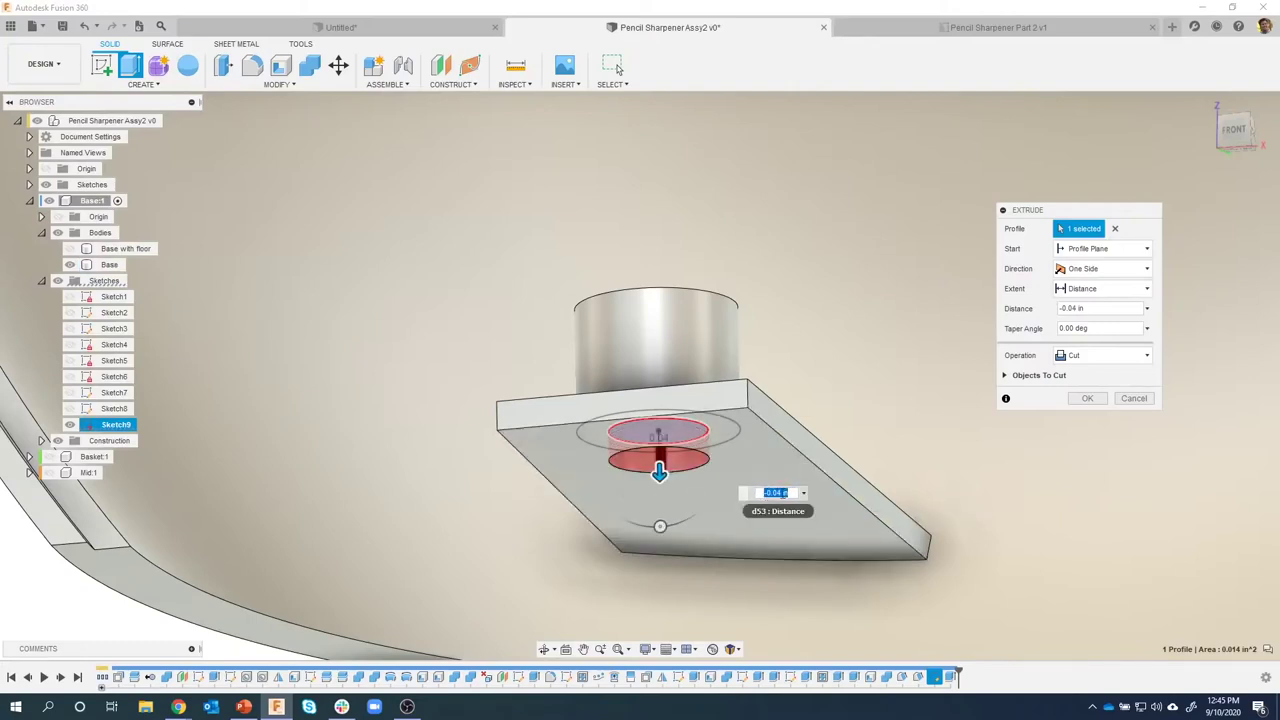
pyautogui.click(1064, 308)
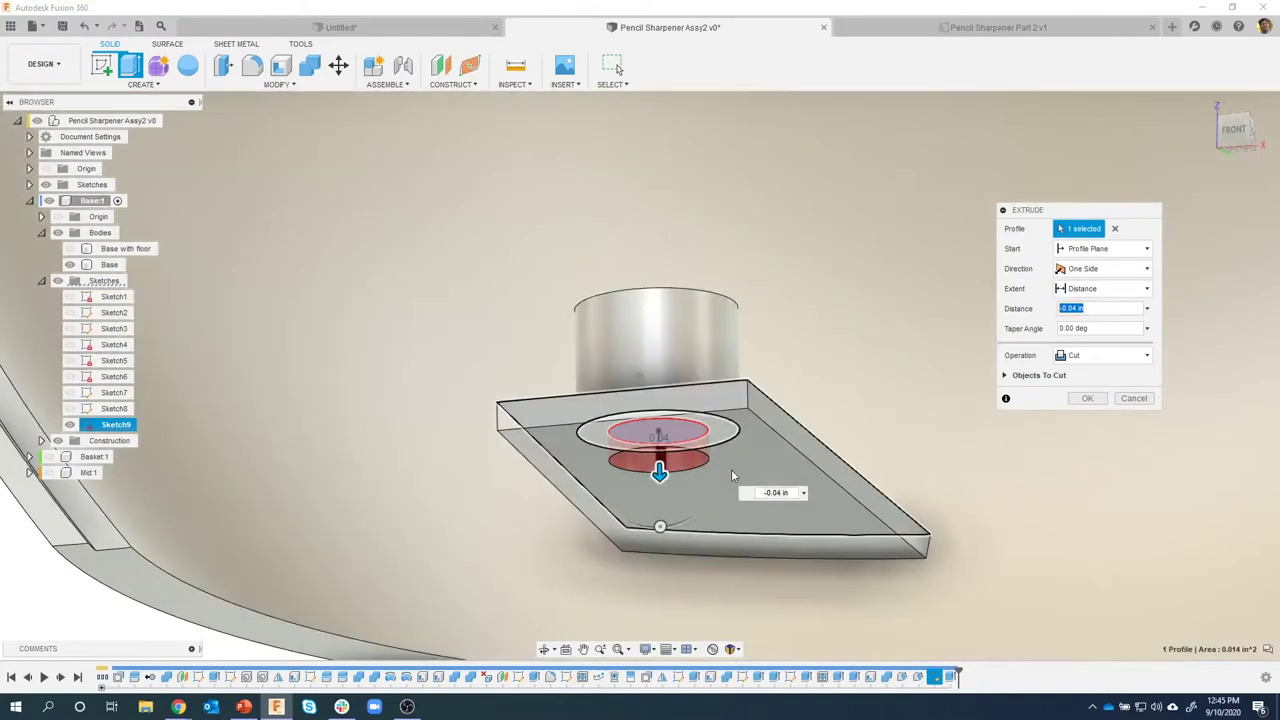
pyautogui.keyDown('shift'); pyautogui.moveTo(715, 495); pyautogui.dragTo(668, 620, button='middle'); pyautogui.keyUp('shift')
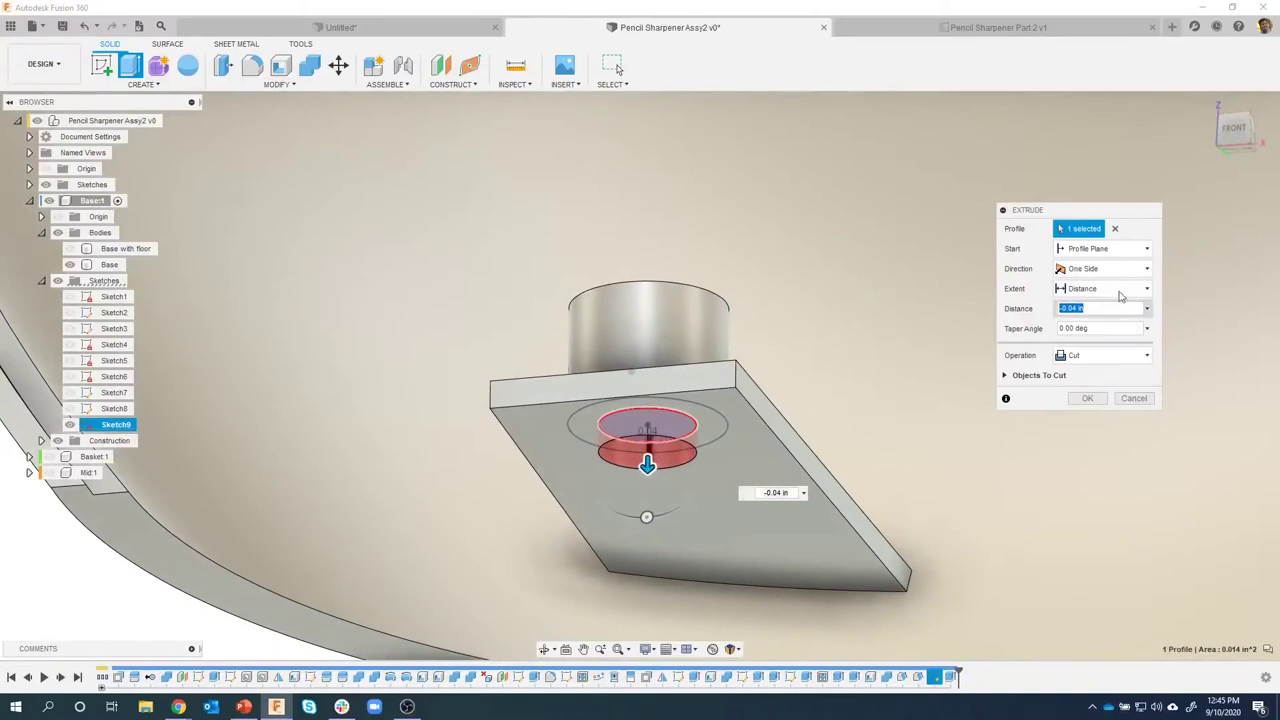
# Cut the hole through the lower support with the extent set to the support's underside face, and hide Sketch9.
pyautogui.click(1121, 290)
pyautogui.click(1085, 328)
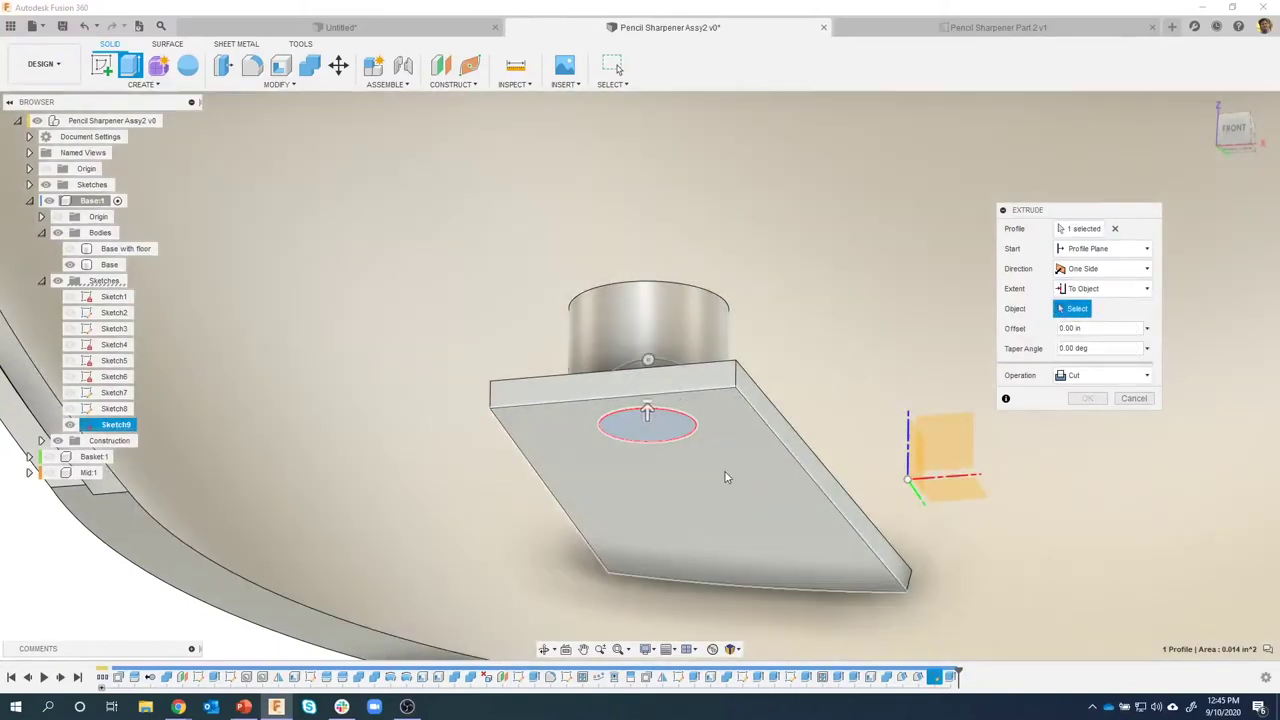
pyautogui.click(717, 505)
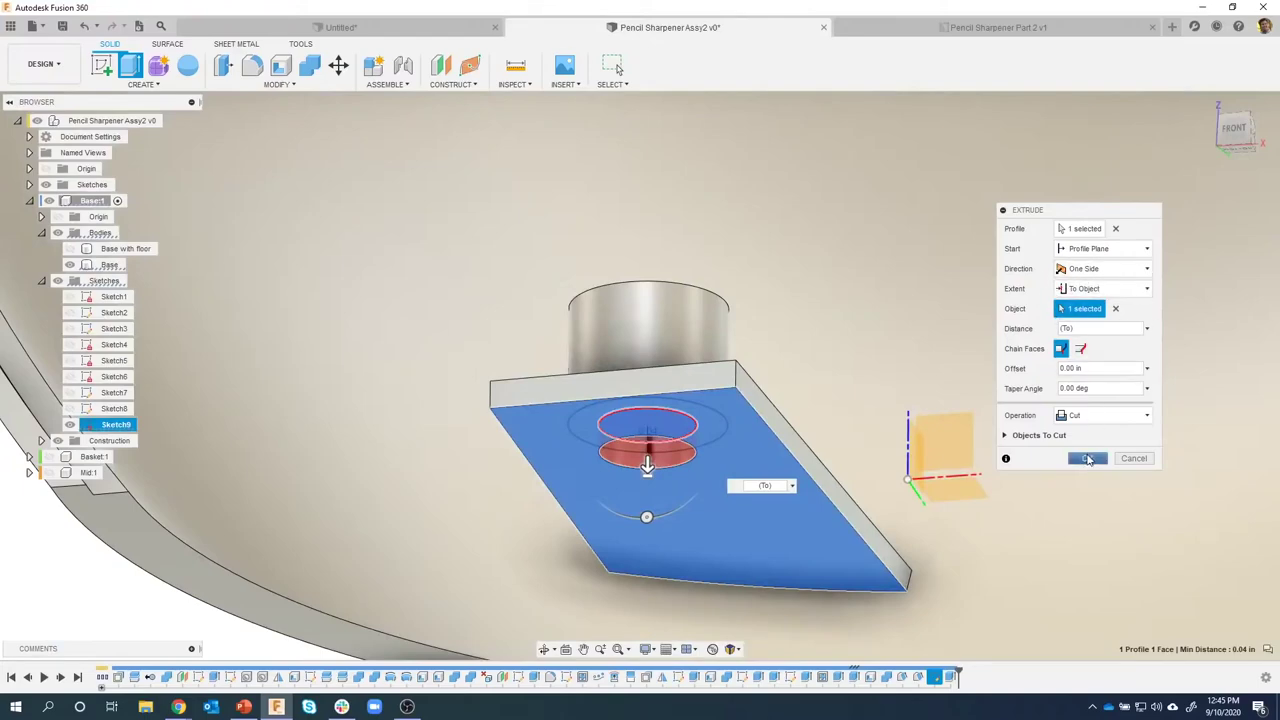
pyautogui.click(1088, 459)
pyautogui.keyDown('shift'); pyautogui.moveTo(811, 407); pyautogui.dragTo(258, 358, button='middle'); pyautogui.keyUp('shift')
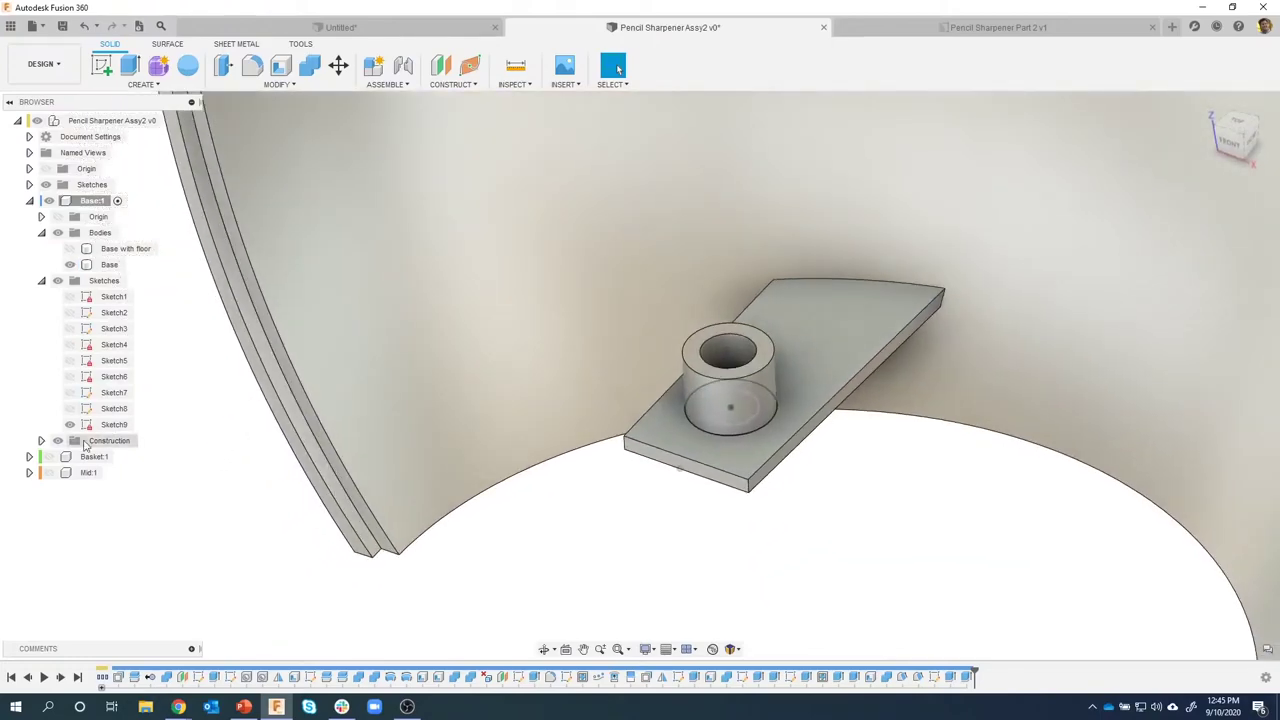
pyautogui.click(100, 424)
# Fillet the two vertical corner edges at the lower support's free end with a 0.1 in radius.
pyautogui.moveTo(466, 563)
pyautogui.keyDown('shift'); pyautogui.mouseDown(button='middle')
pyautogui.moveTo(683, 578)
pyautogui.moveTo(823, 446)
pyautogui.moveTo(878, 543)
pyautogui.moveTo(803, 531)
pyautogui.moveTo(806, 580)
pyautogui.mouseUp(button='middle'); pyautogui.keyUp('shift')
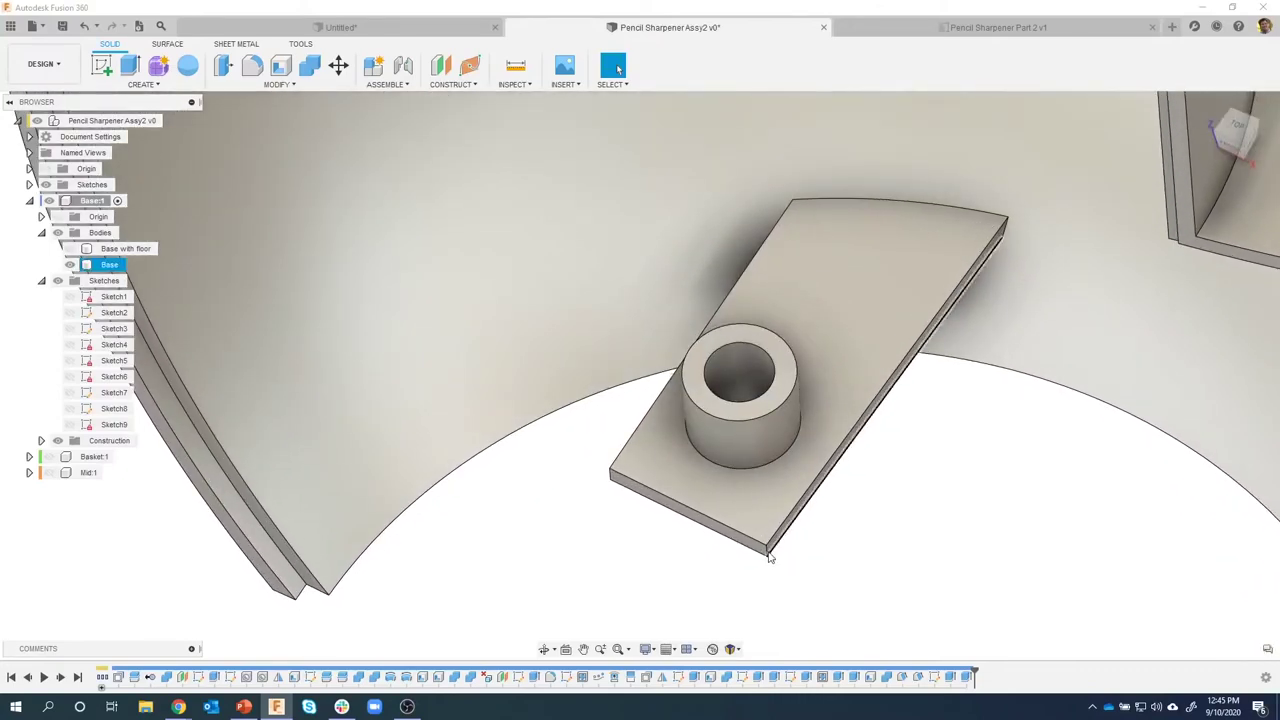
pyautogui.scroll(3, 766, 556)
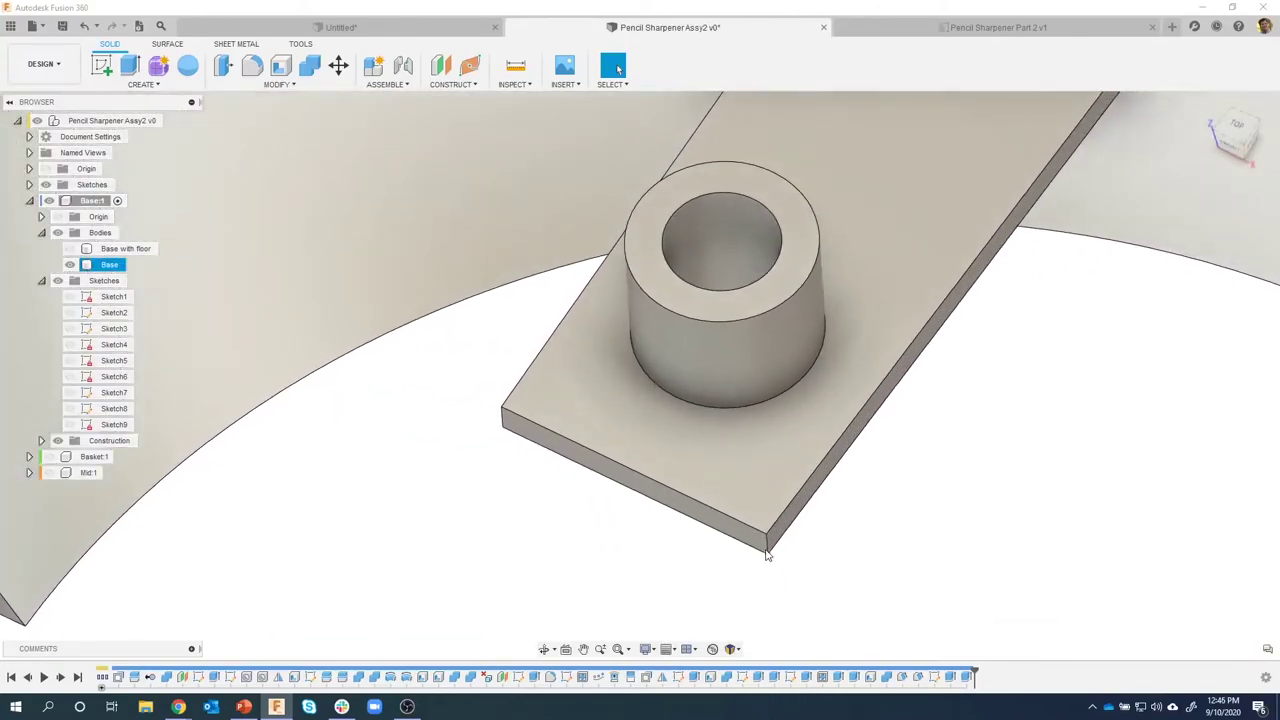
pyautogui.click(766, 548)
pyautogui.rightClick(766, 548)
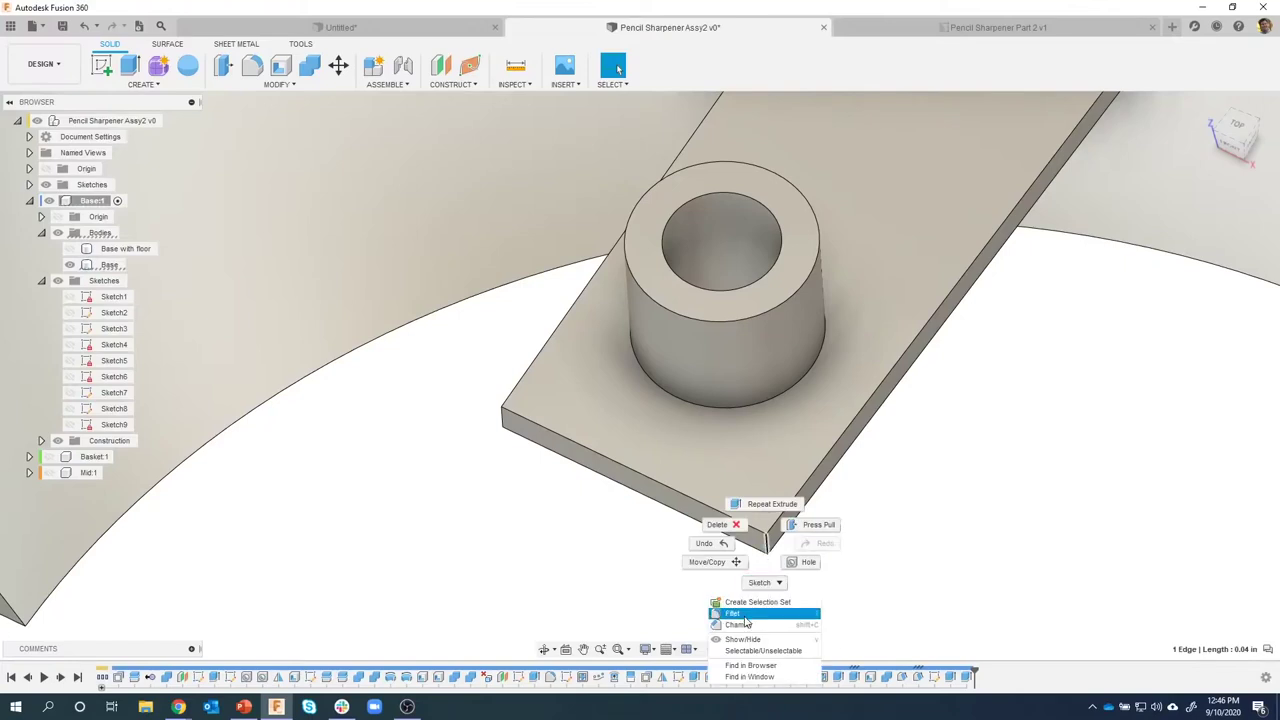
pyautogui.click(744, 616)
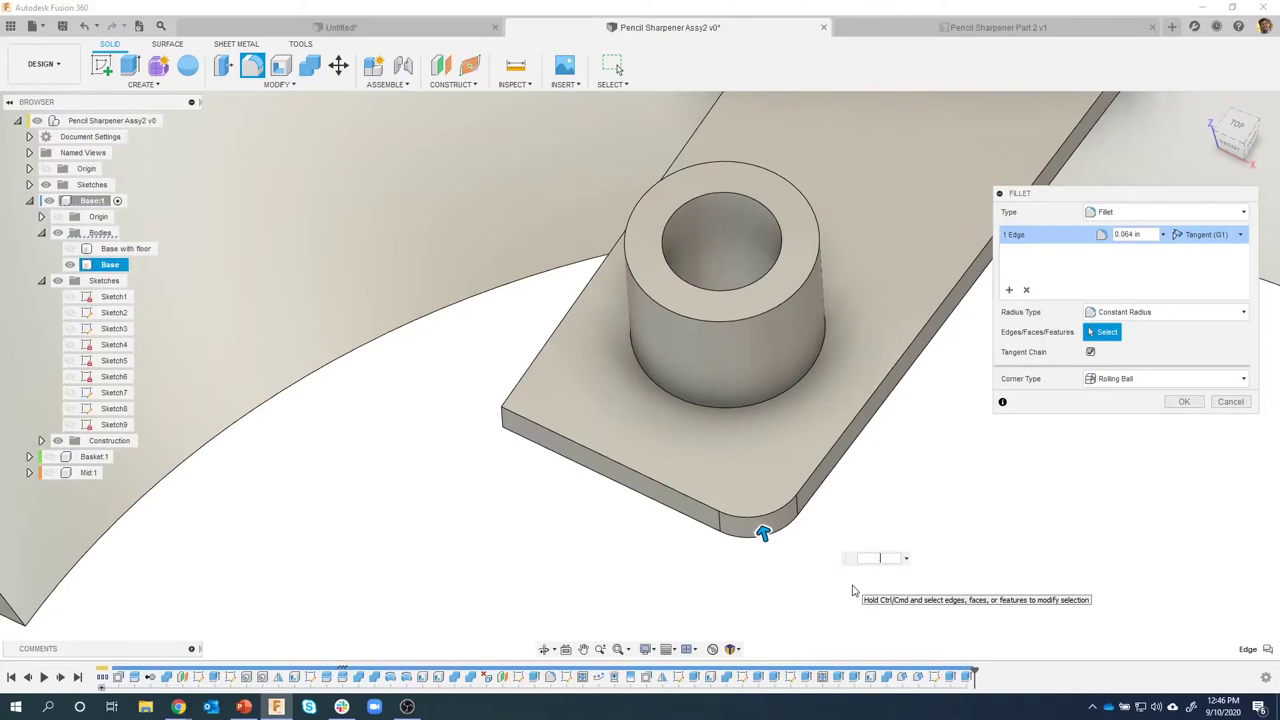
pyautogui.write('.1')
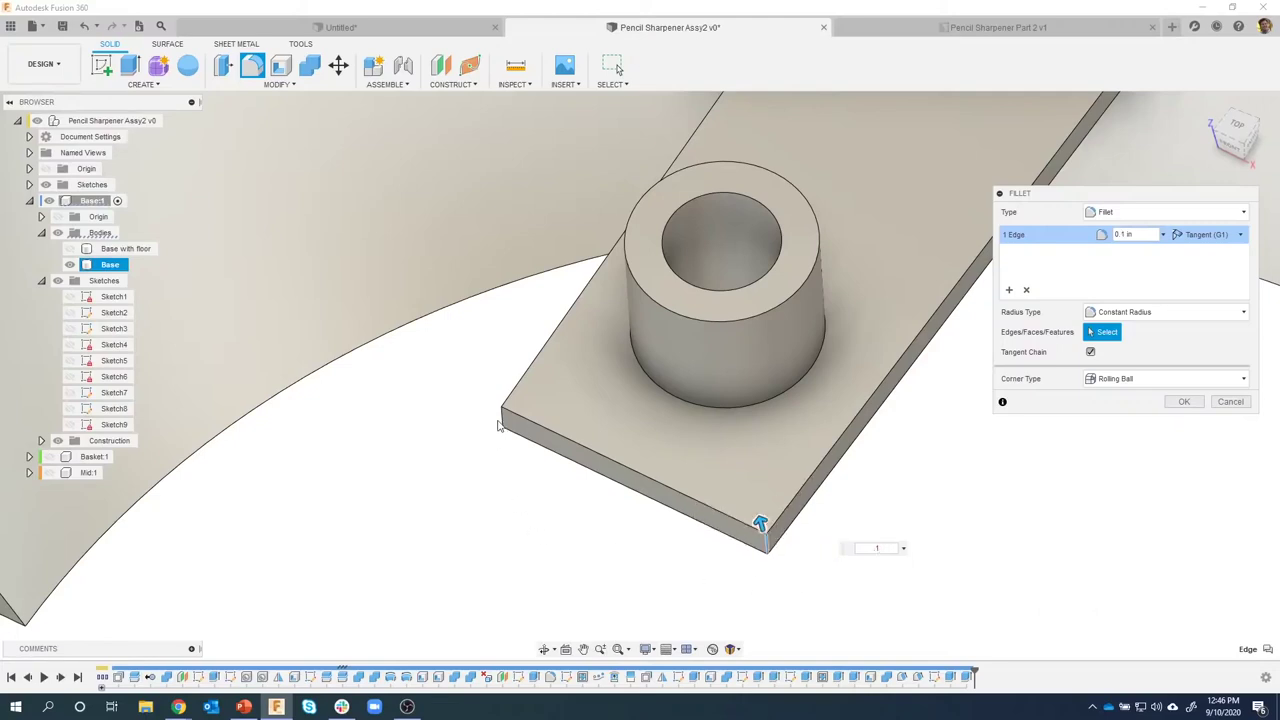
pyautogui.click(504, 422)
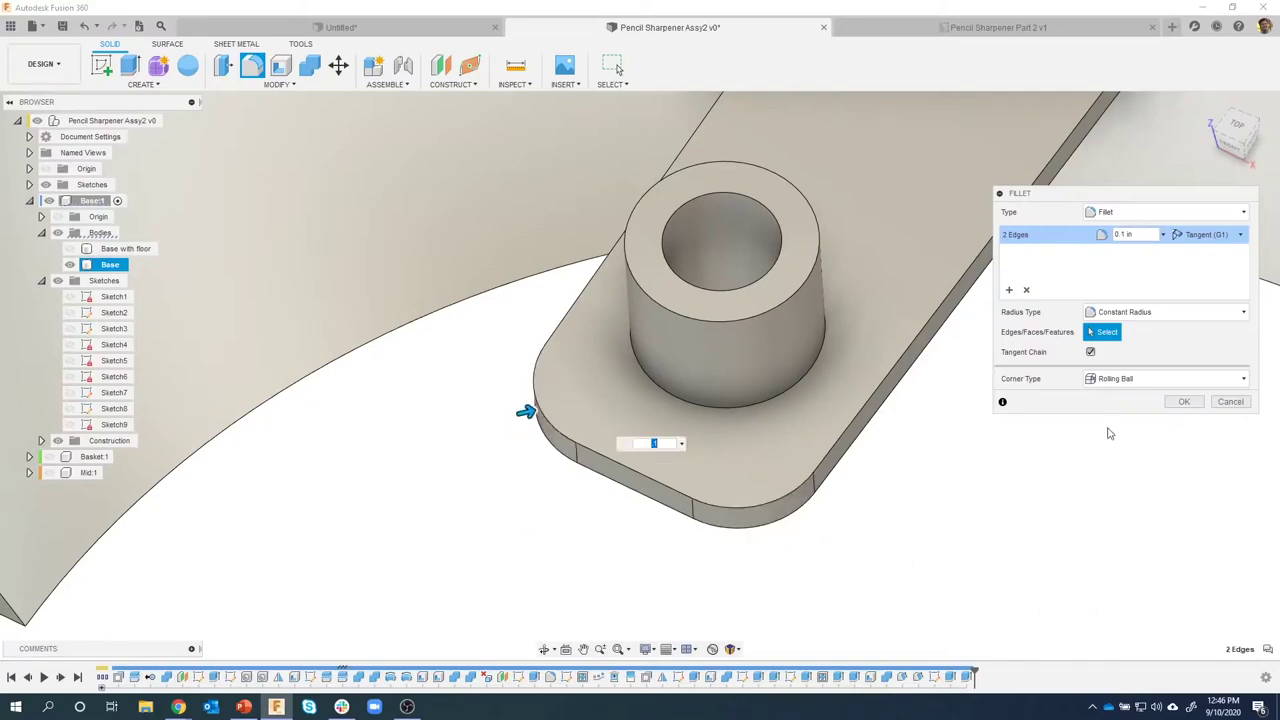
pyautogui.click(1183, 402)
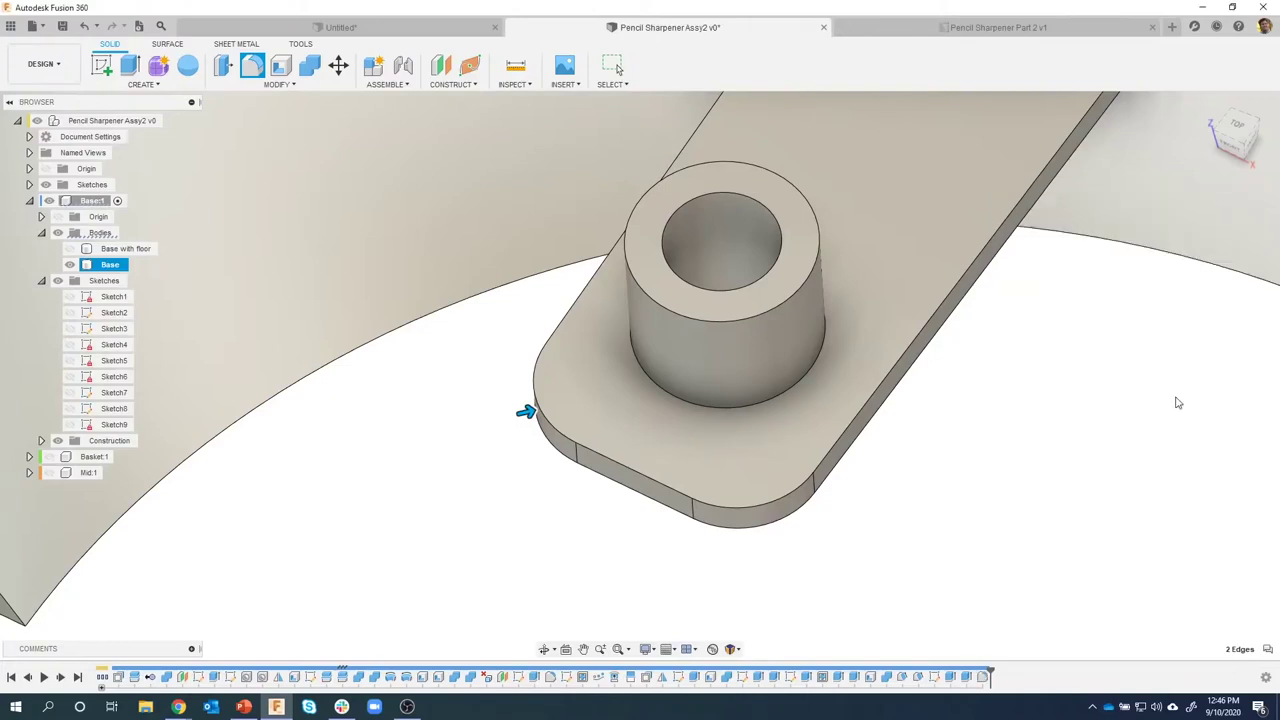
# Start a sketch on the boss's top face and draw a vertical line about 0.175 in long between the boss and the base wall.
pyautogui.keyDown('shift'); pyautogui.moveTo(1174, 400); pyautogui.dragTo(708, 343, button='middle'); pyautogui.keyUp('shift')
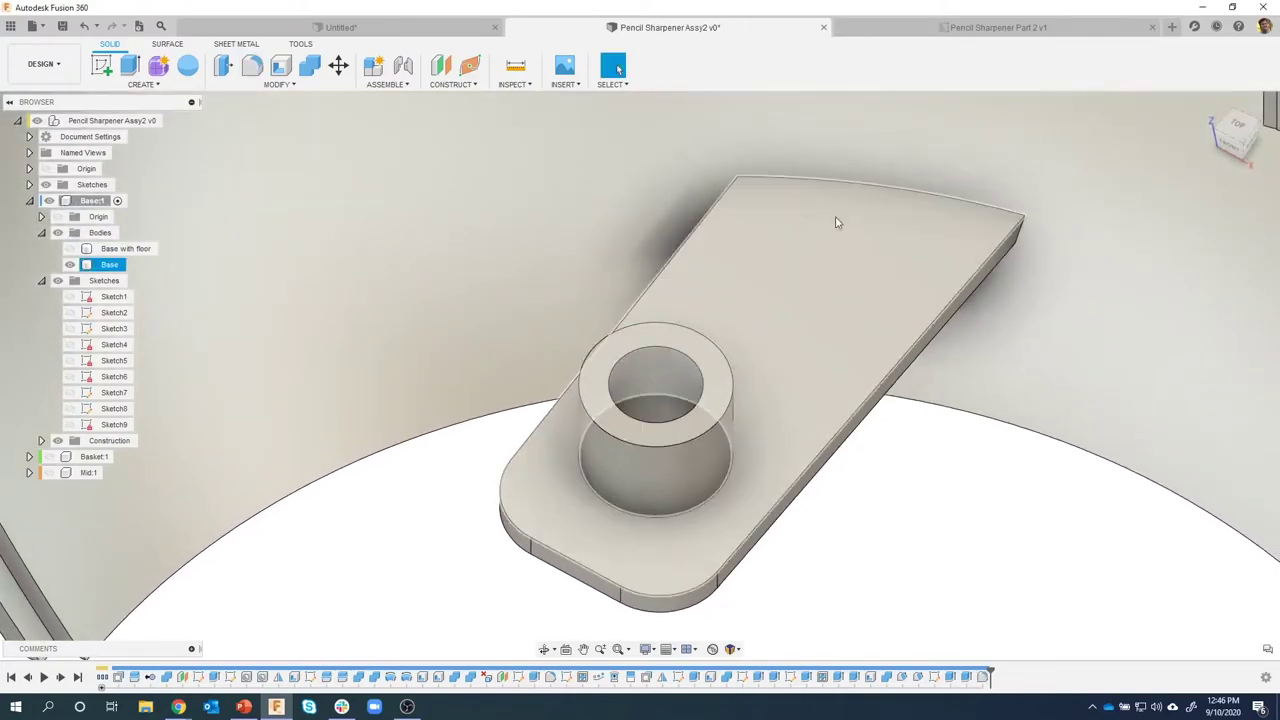
pyautogui.keyDown('shift'); pyautogui.moveTo(836, 218); pyautogui.dragTo(647, 316, button='middle'); pyautogui.keyUp('shift')
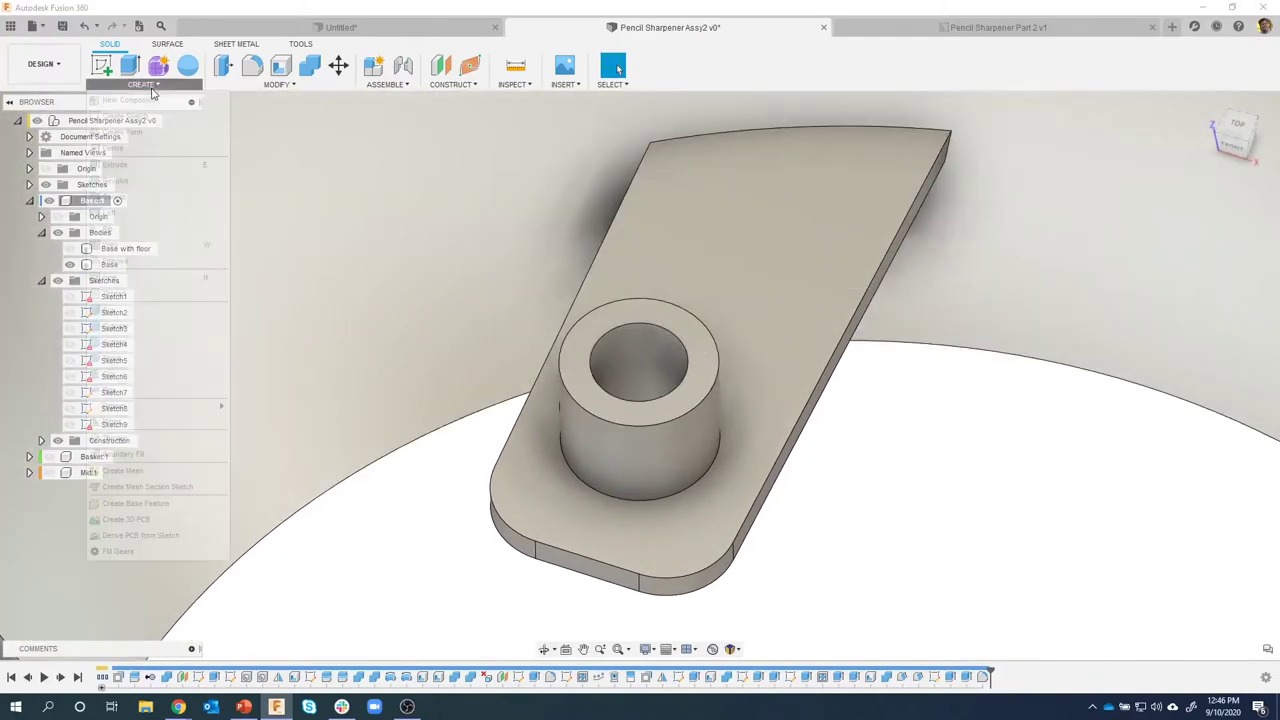
pyautogui.click(143, 84)
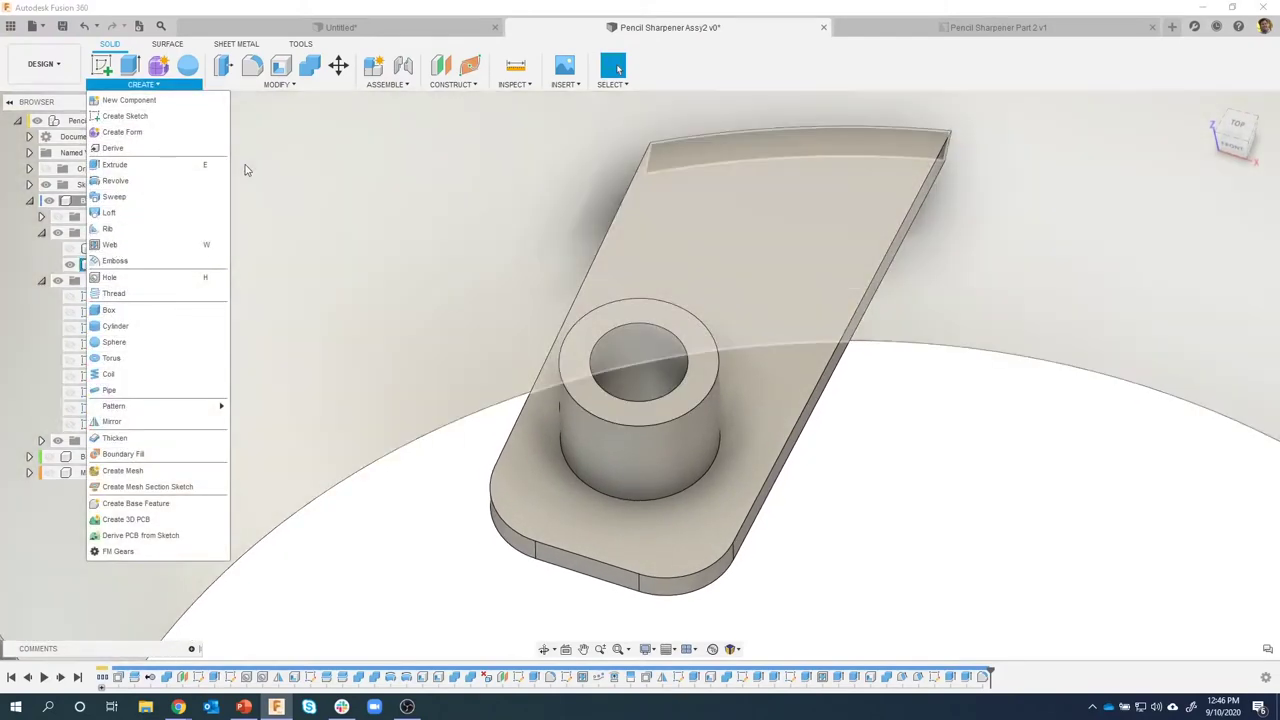
pyautogui.click(487, 137)
pyautogui.click(385, 84)
pyautogui.click(656, 316)
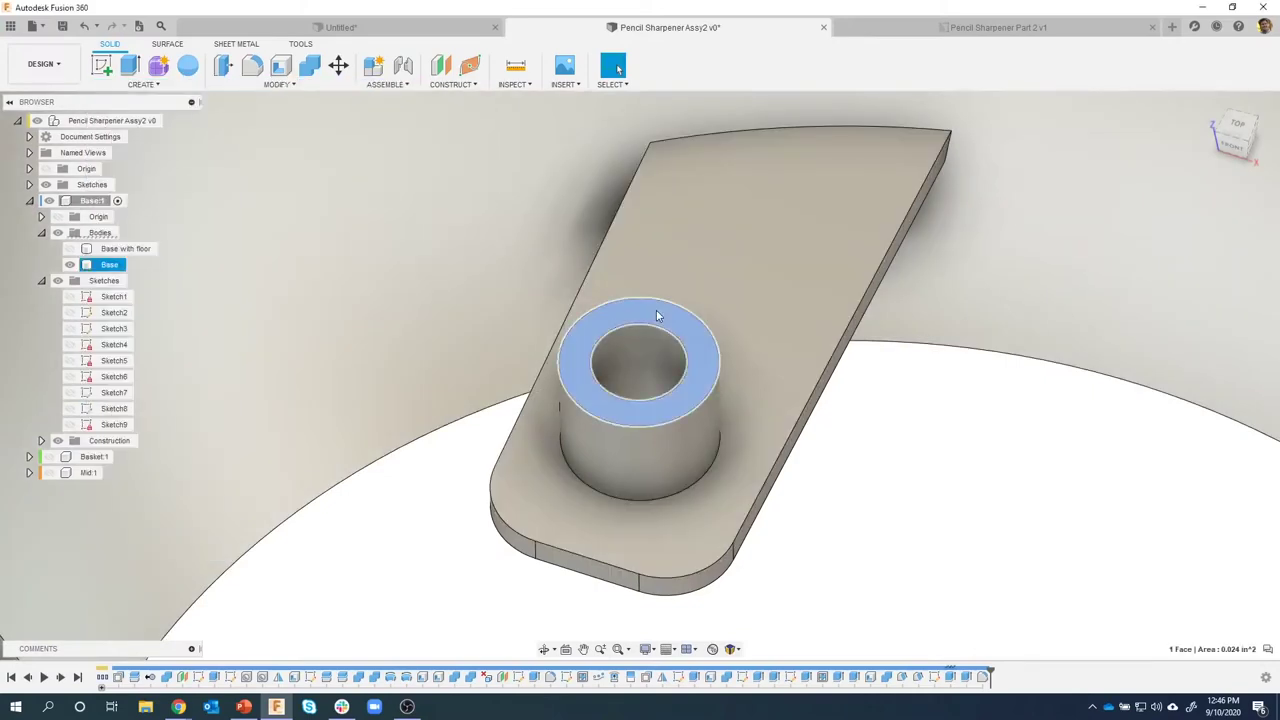
pyautogui.rightClick(656, 316)
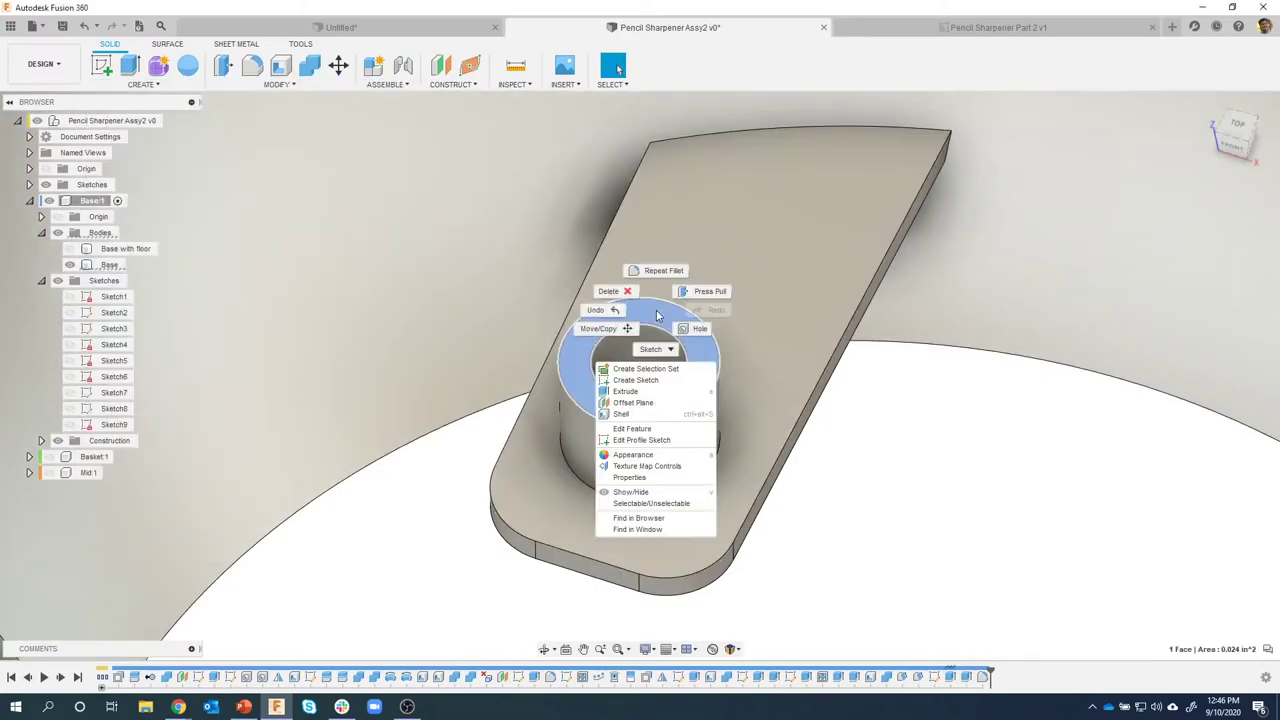
pyautogui.click(645, 381)
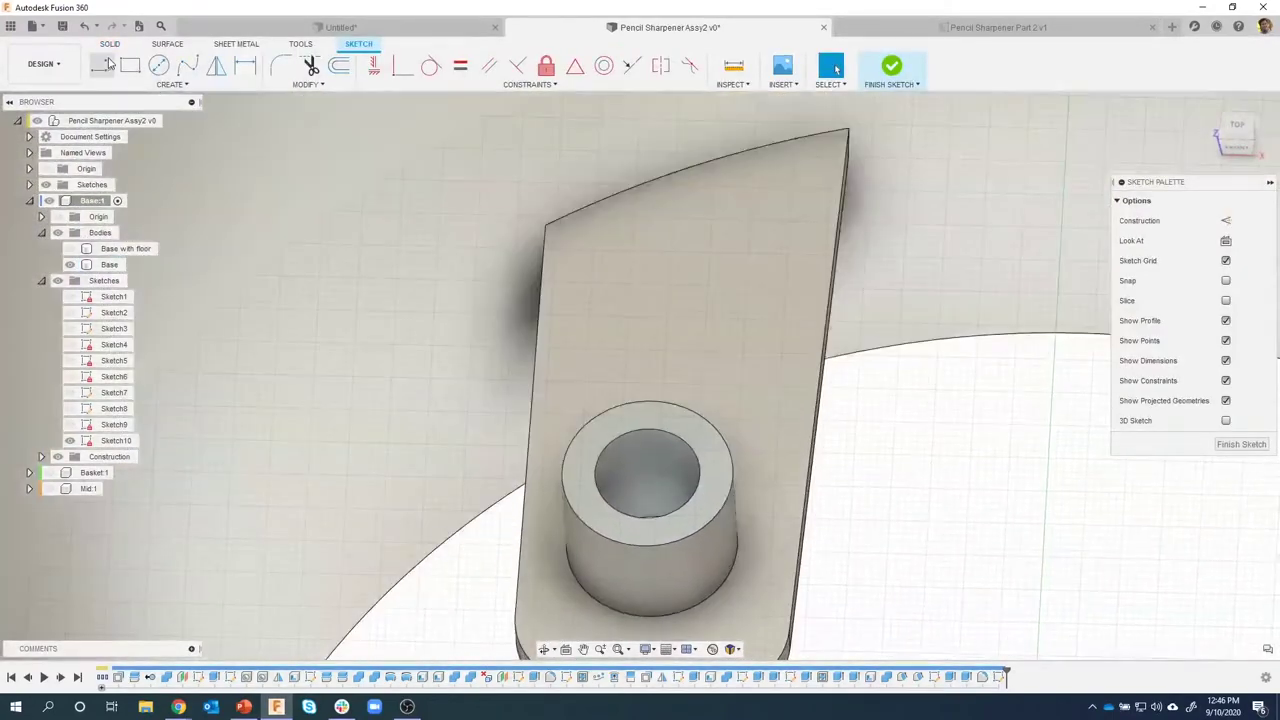
pyautogui.click(101, 65)
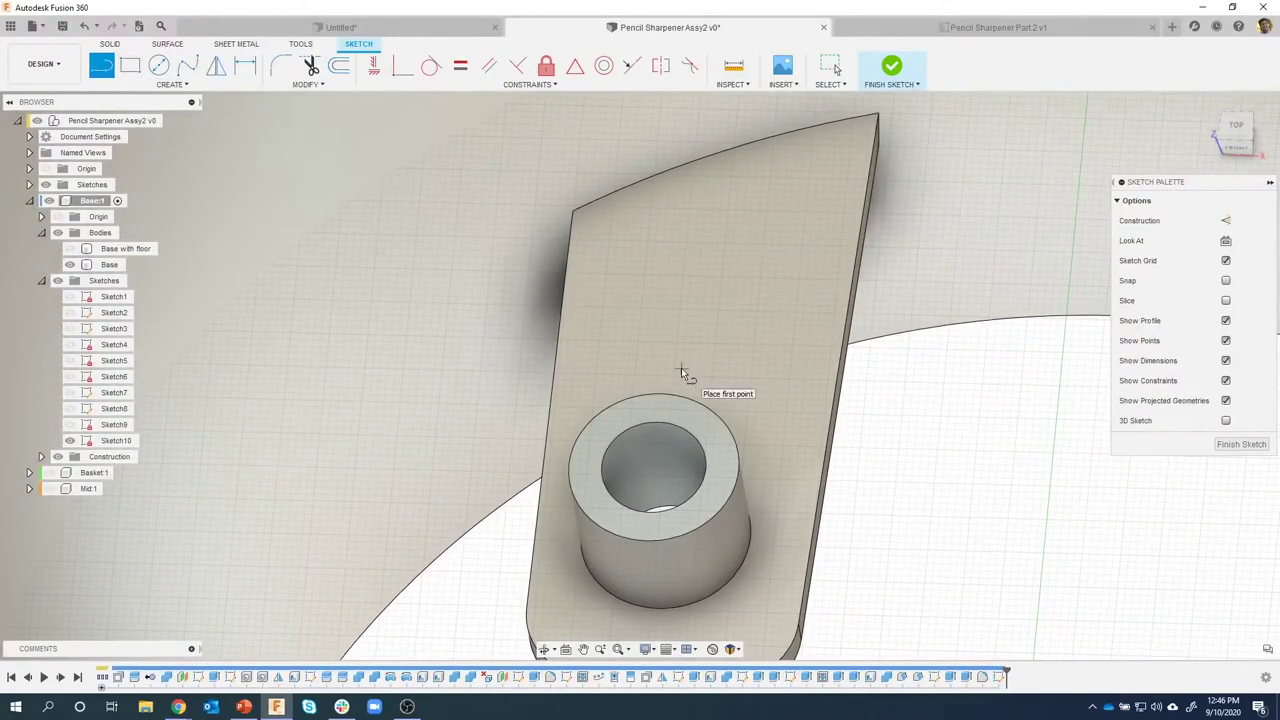
pyautogui.keyDown('shift'); pyautogui.moveTo(682, 367); pyautogui.dragTo(695, 320, button='middle'); pyautogui.keyUp('shift')
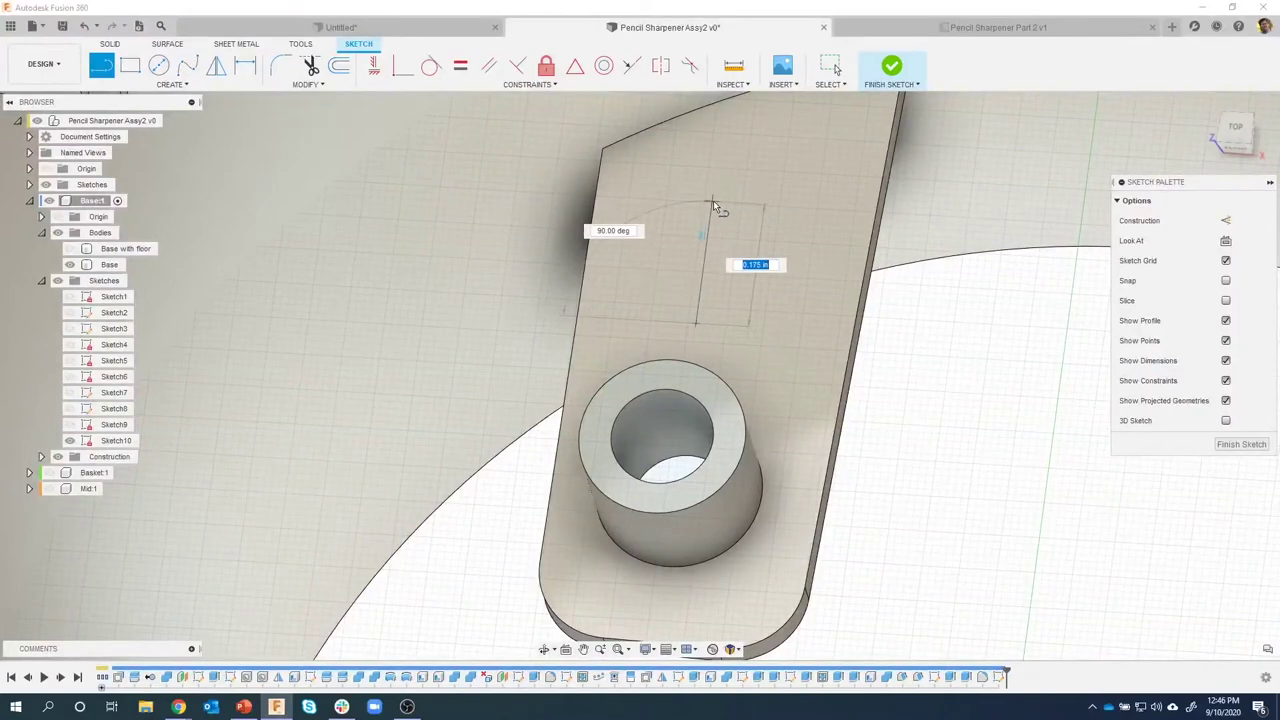
pyautogui.click(713, 200)
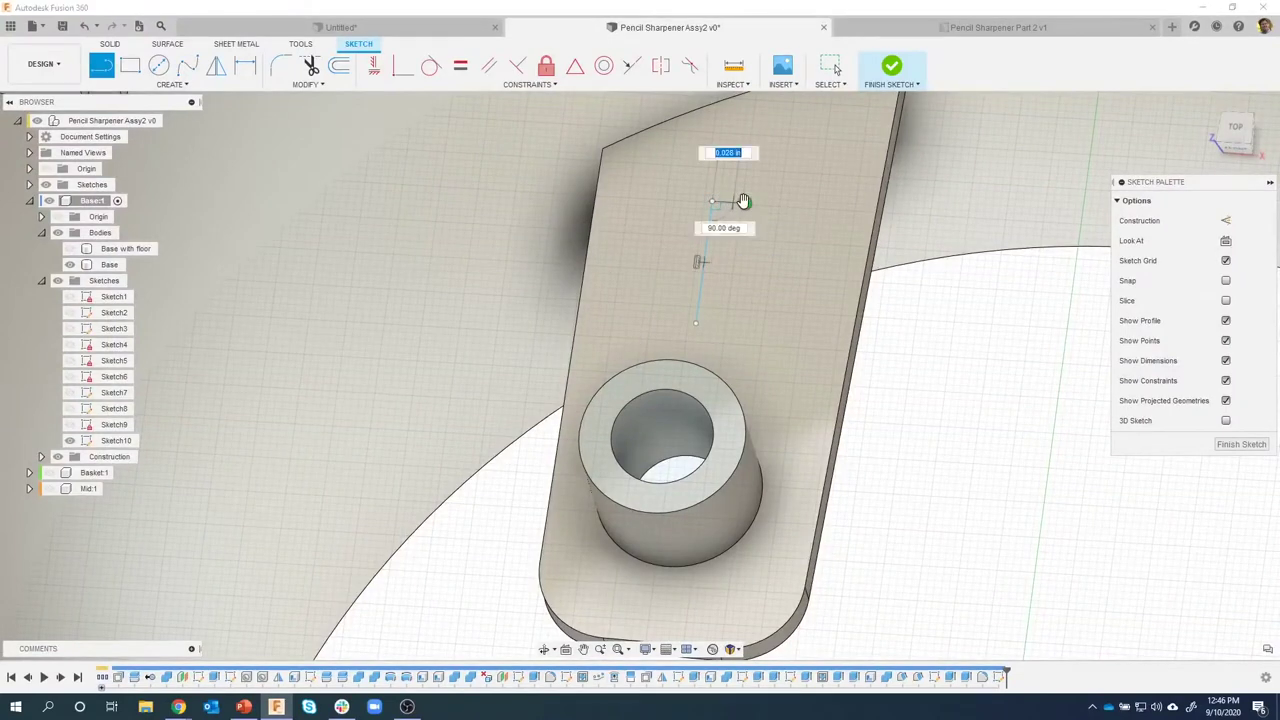
pyautogui.click(744, 203)
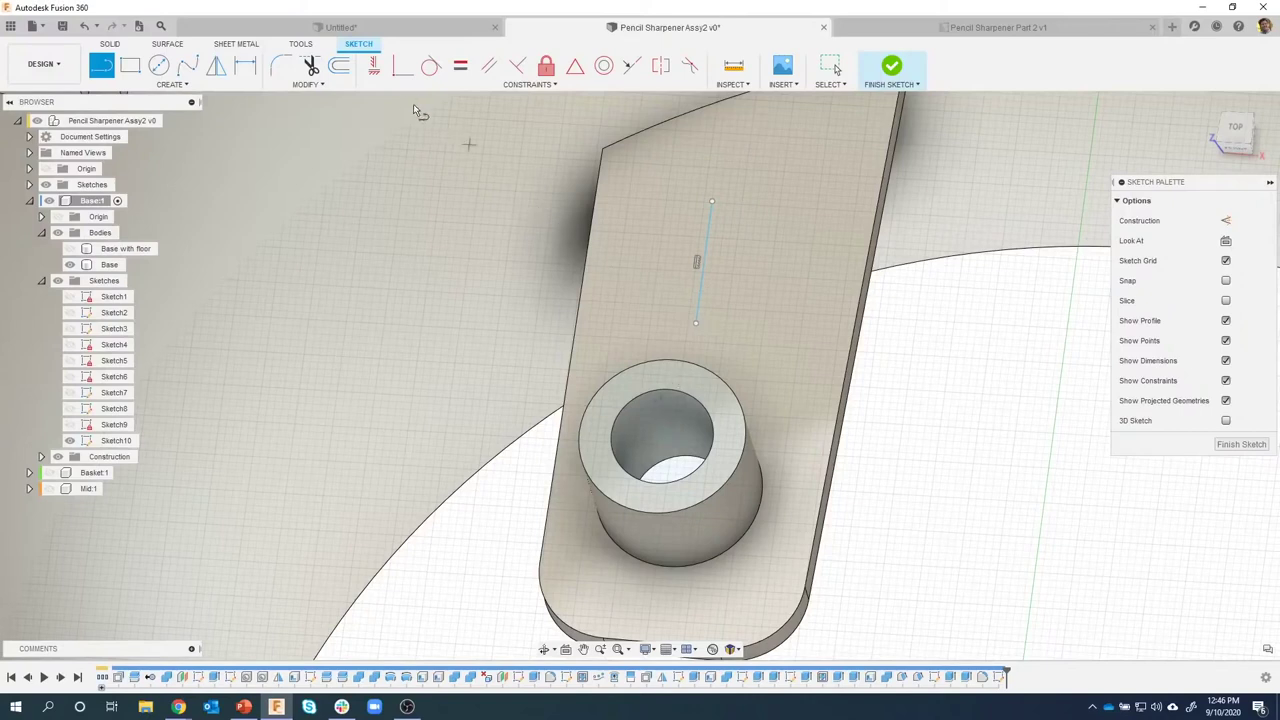
# Align the line's lower endpoint vertically with the centre of the boss hole and finish the sketch.
pyautogui.click(372, 62)
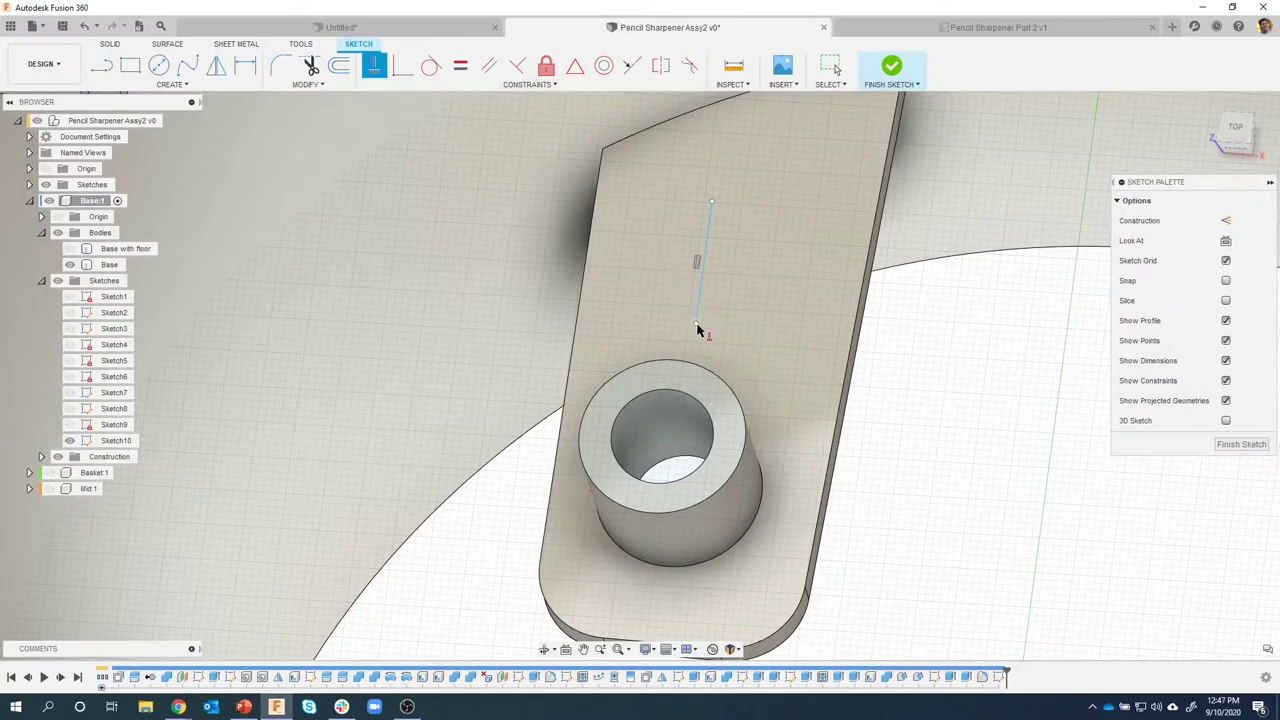
pyautogui.click(697, 324)
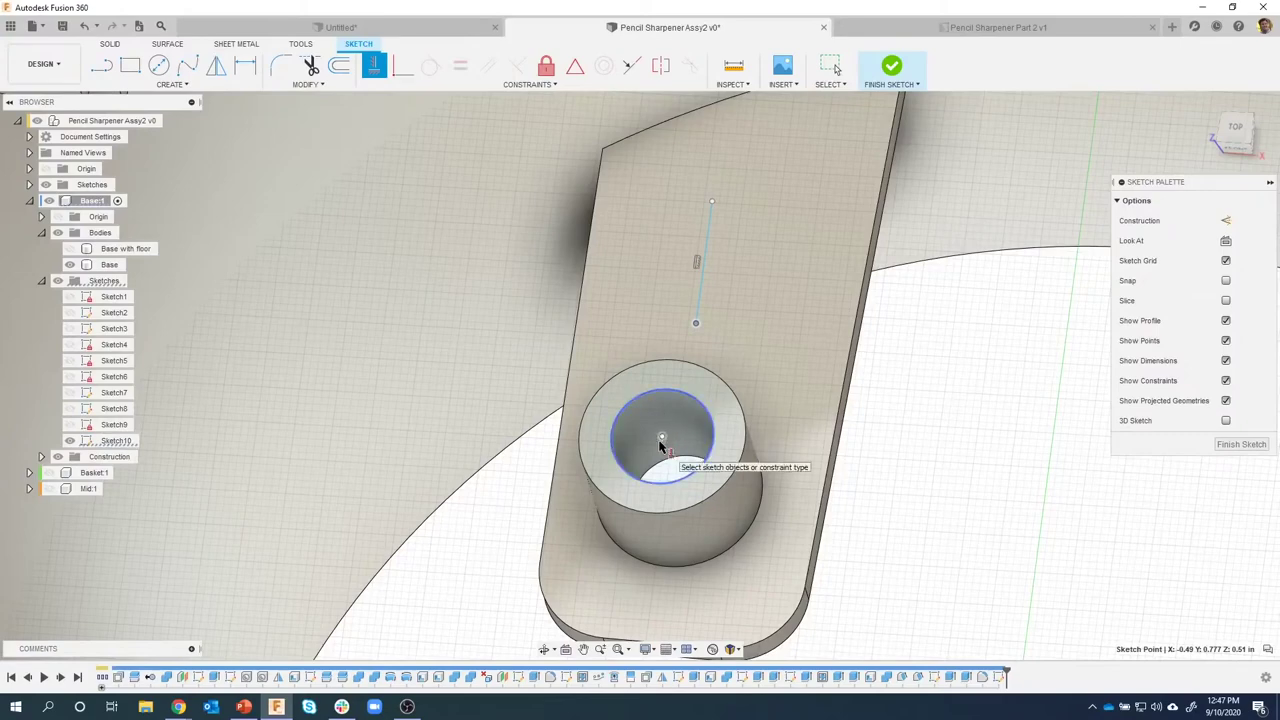
pyautogui.click(661, 440)
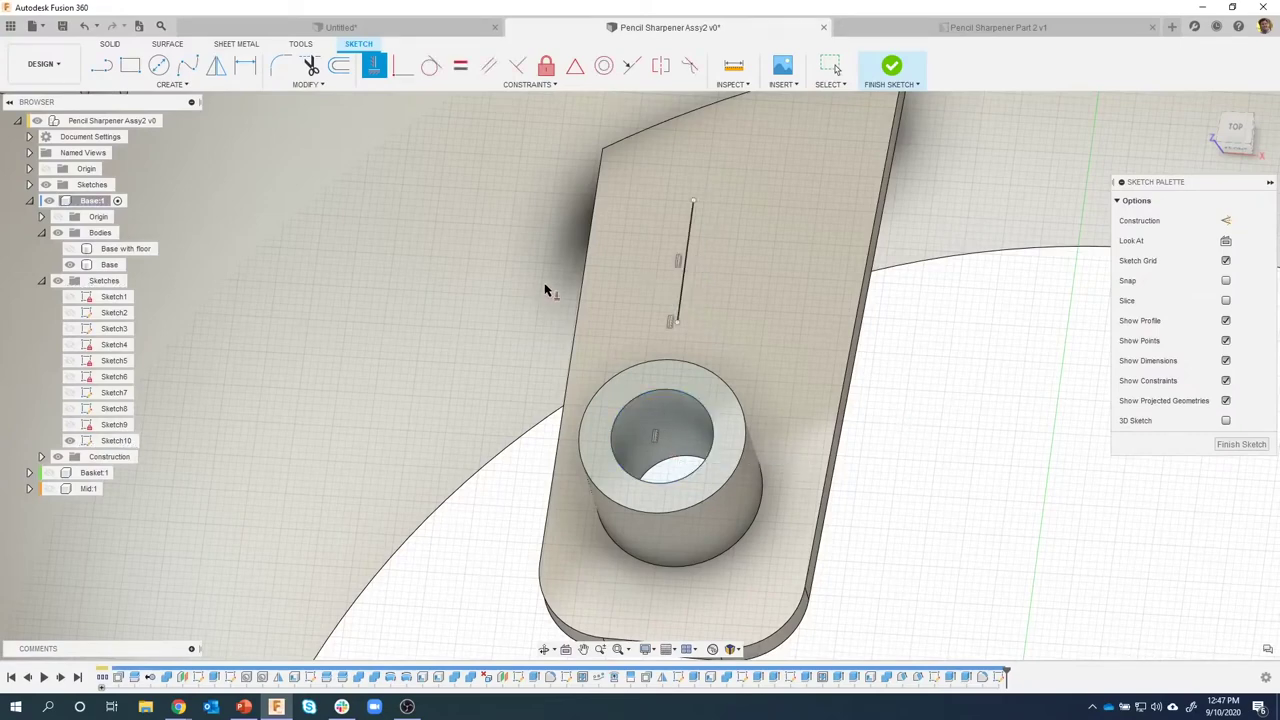
pyautogui.moveTo(548, 298)
pyautogui.keyDown('shift'); pyautogui.mouseDown(button='middle')
pyautogui.moveTo(594, 346)
pyautogui.moveTo(628, 340)
pyautogui.mouseUp(button='middle'); pyautogui.keyUp('shift')
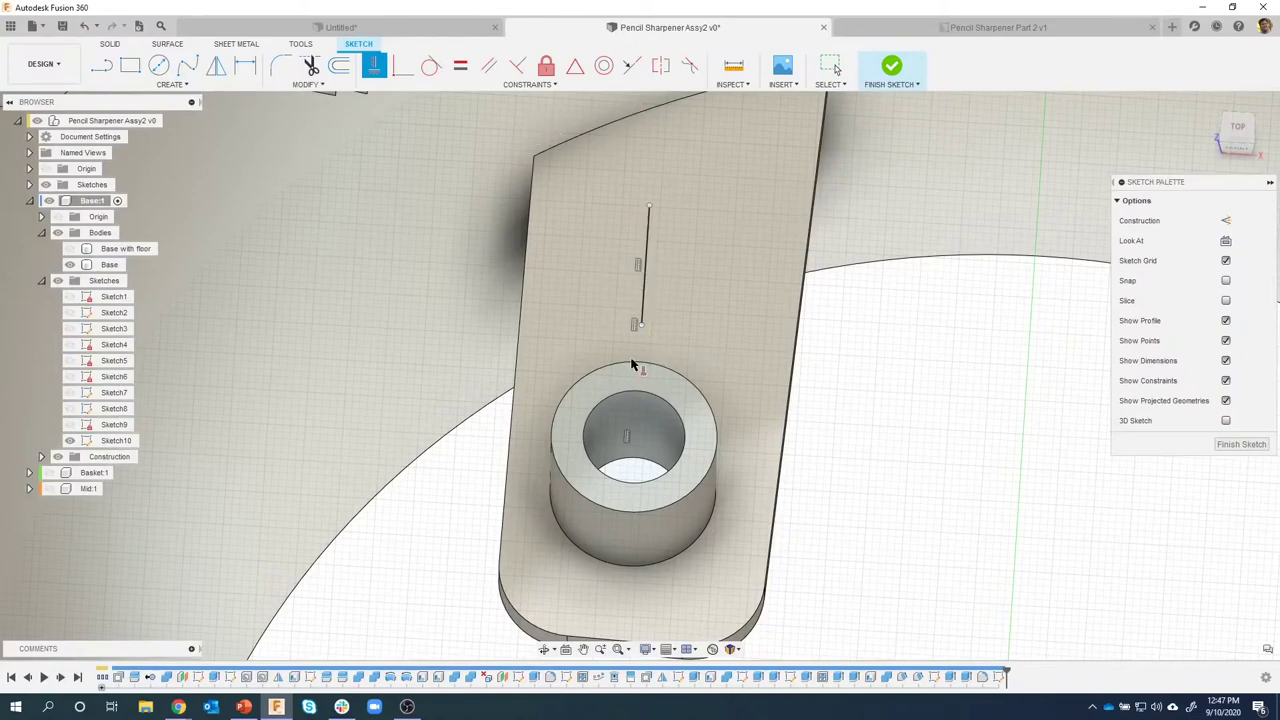
pyautogui.moveTo(703, 355)
pyautogui.keyDown('shift'); pyautogui.mouseDown(button='middle')
pyautogui.moveTo(714, 371)
pyautogui.moveTo(832, 205)
pyautogui.mouseUp(button='middle'); pyautogui.keyUp('shift')
pyautogui.scroll(-1, 836, 200)
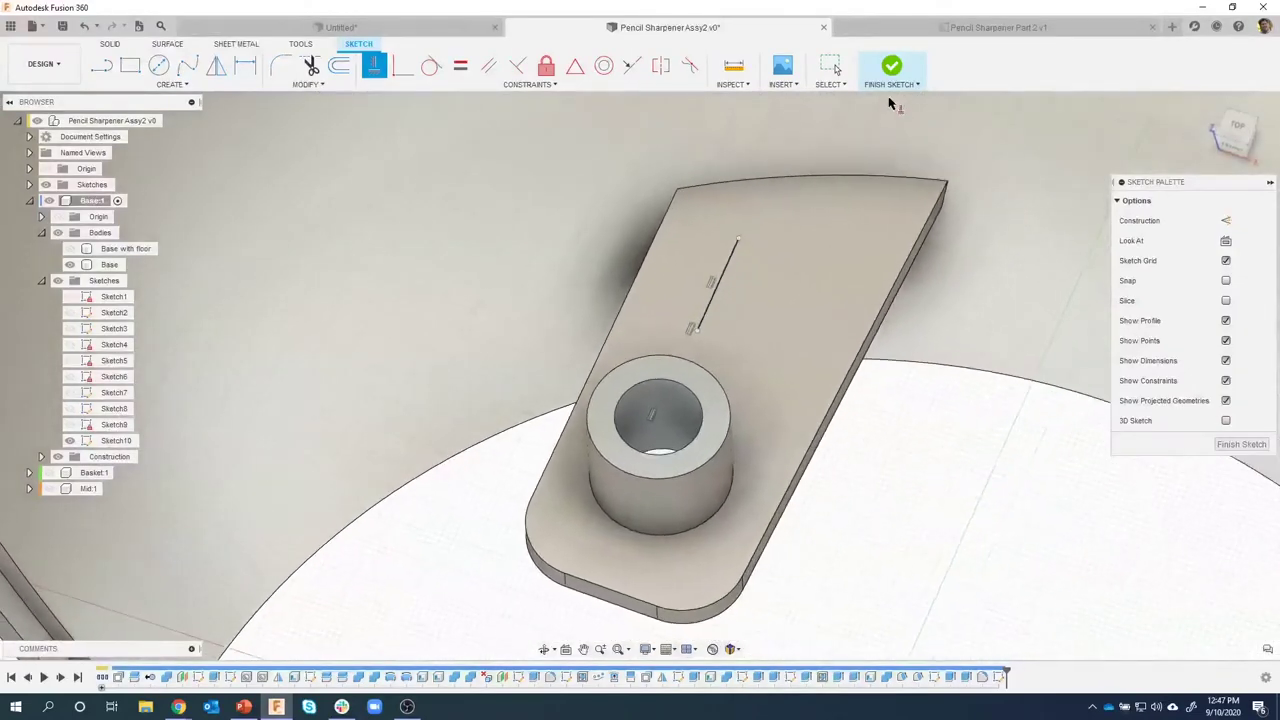
pyautogui.click(889, 74)
# Create a 0.04 in symmetric web from the sketched line, with depth To Next and extended curves, joining the boss to the base wall.
pyautogui.moveTo(728, 300)
pyautogui.keyDown('shift'); pyautogui.mouseDown(button='middle')
pyautogui.moveTo(700, 331)
pyautogui.moveTo(678, 298)
pyautogui.mouseUp(button='middle'); pyautogui.keyUp('shift')
pyautogui.keyDown('shift'); pyautogui.moveTo(383, 174); pyautogui.dragTo(165, 88, button='middle'); pyautogui.keyUp('shift')
pyautogui.click(143, 84)
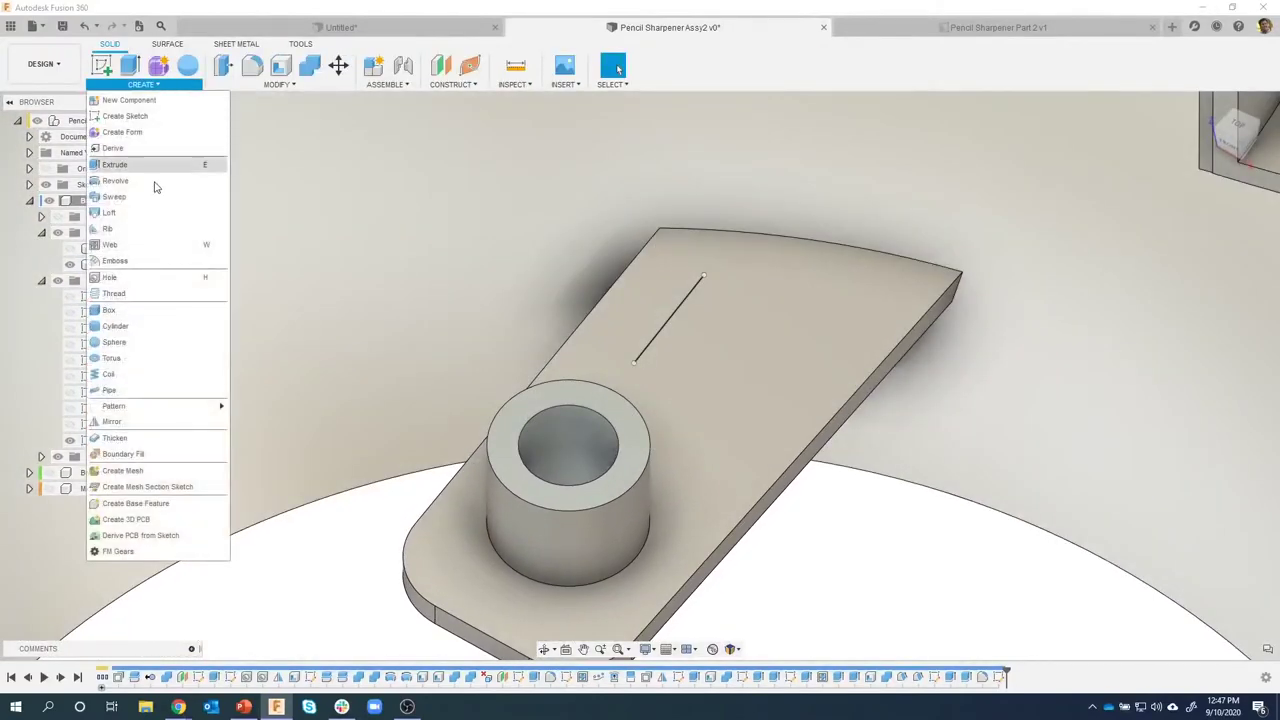
pyautogui.click(116, 246)
pyautogui.keyDown('shift'); pyautogui.moveTo(240, 246); pyautogui.dragTo(607, 267, button='middle'); pyautogui.keyUp('shift')
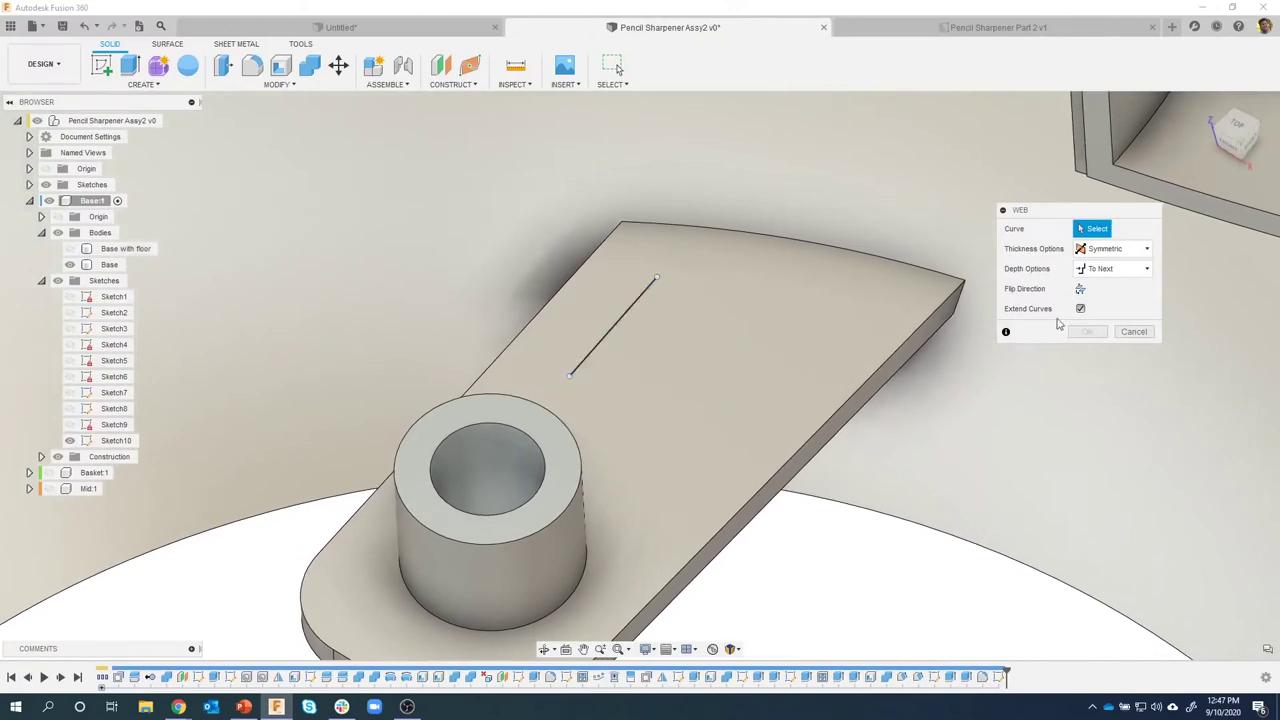
pyautogui.click(619, 330)
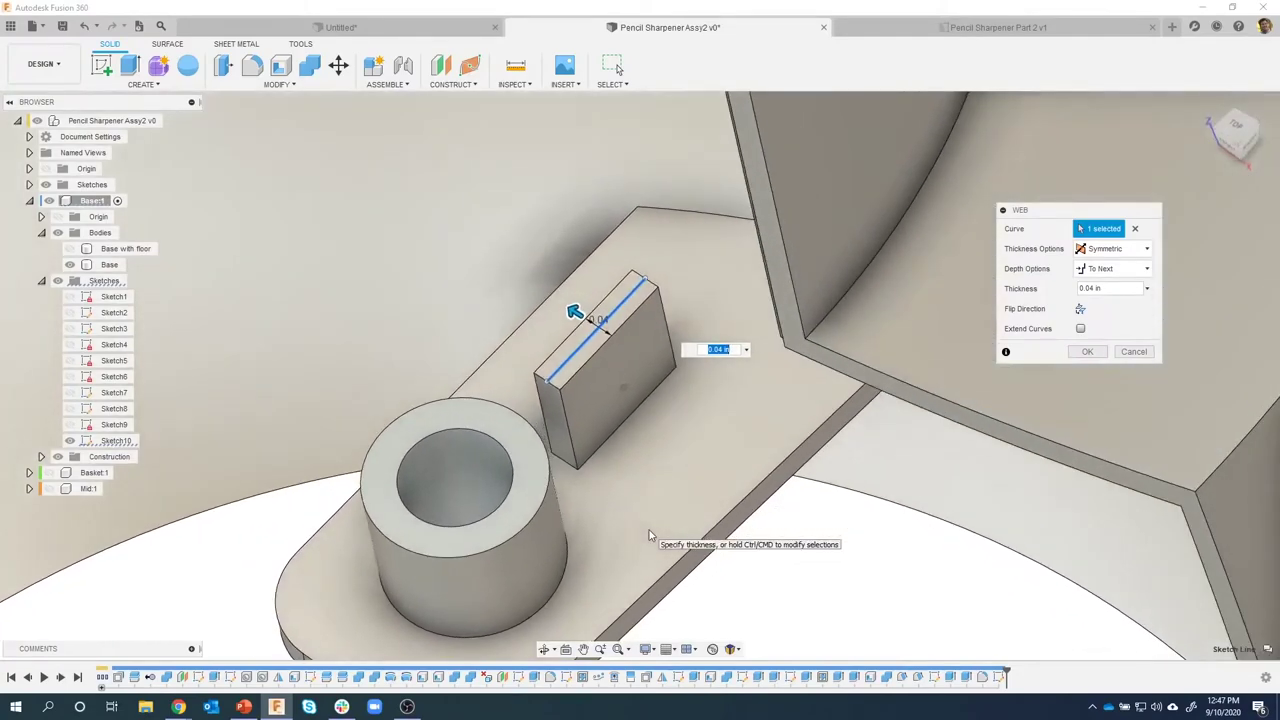
pyautogui.click(1080, 330)
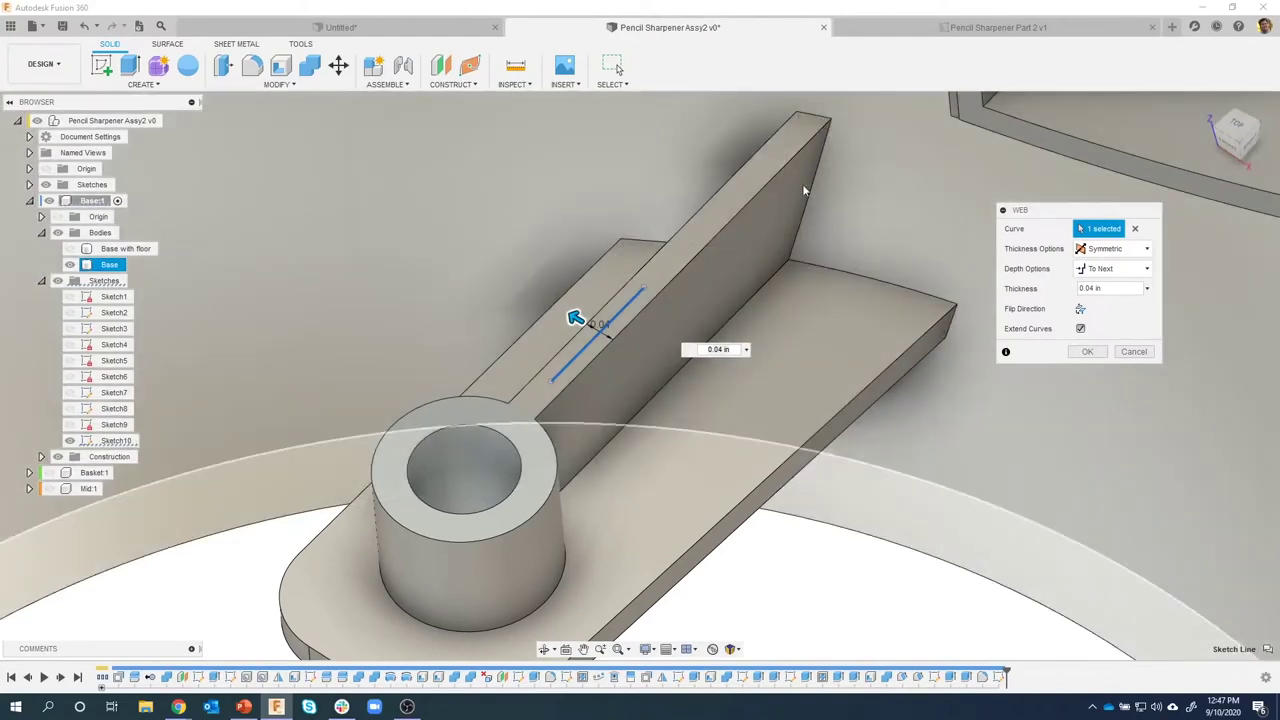
pyautogui.keyDown('shift'); pyautogui.moveTo(804, 190); pyautogui.dragTo(814, 543, button='middle'); pyautogui.keyUp('shift')
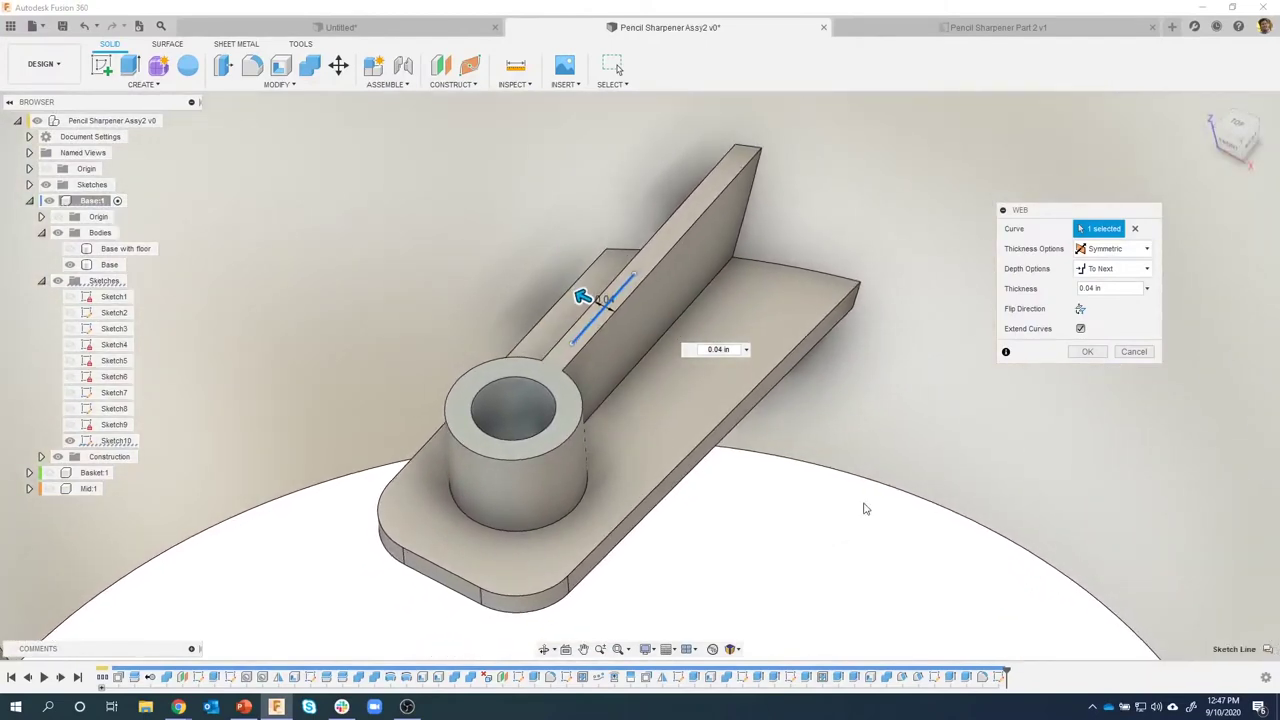
pyautogui.keyDown('shift'); pyautogui.moveTo(866, 509); pyautogui.dragTo(1049, 394, button='middle'); pyautogui.keyUp('shift')
pyautogui.click(1087, 351)
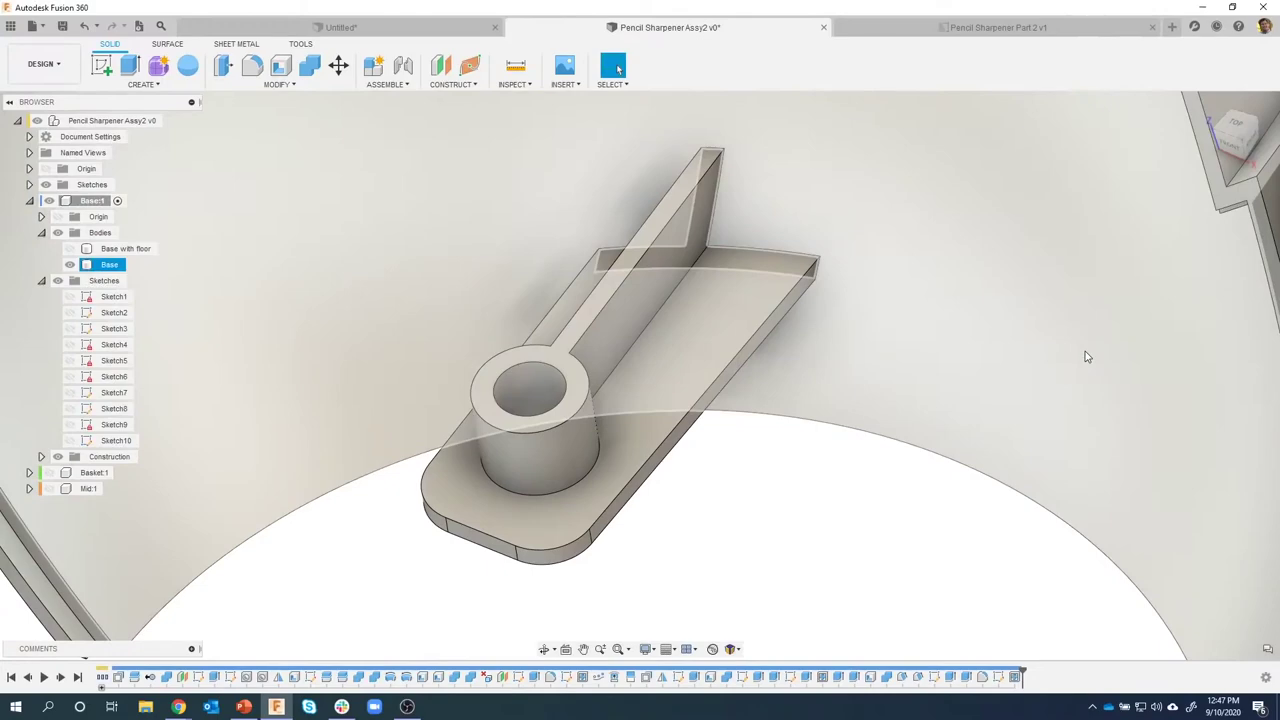
pyautogui.click(826, 587)
pyautogui.scroll(-6, 826, 587)
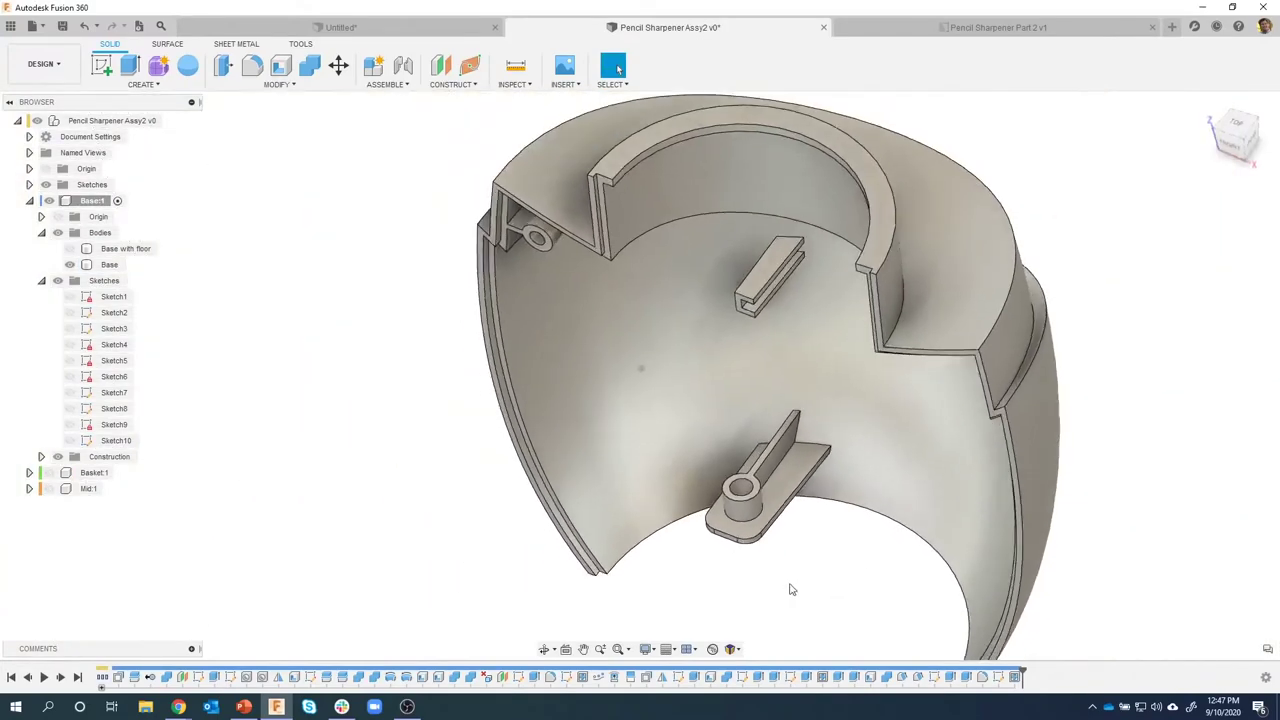
pyautogui.keyDown('shift'); pyautogui.moveTo(790, 587); pyautogui.dragTo(764, 587, button='middle'); pyautogui.keyUp('shift')
pyautogui.click(592, 185)
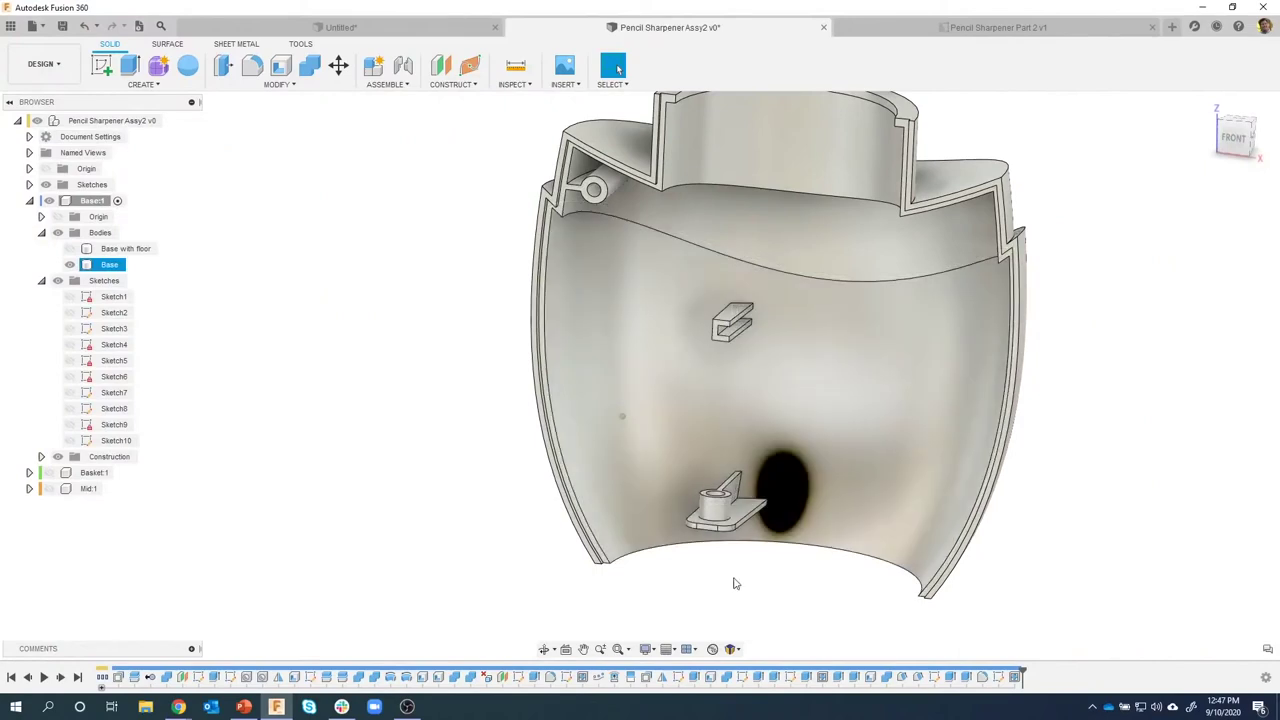
pyautogui.click(734, 580)
pyautogui.click(604, 158)
pyautogui.click(757, 603)
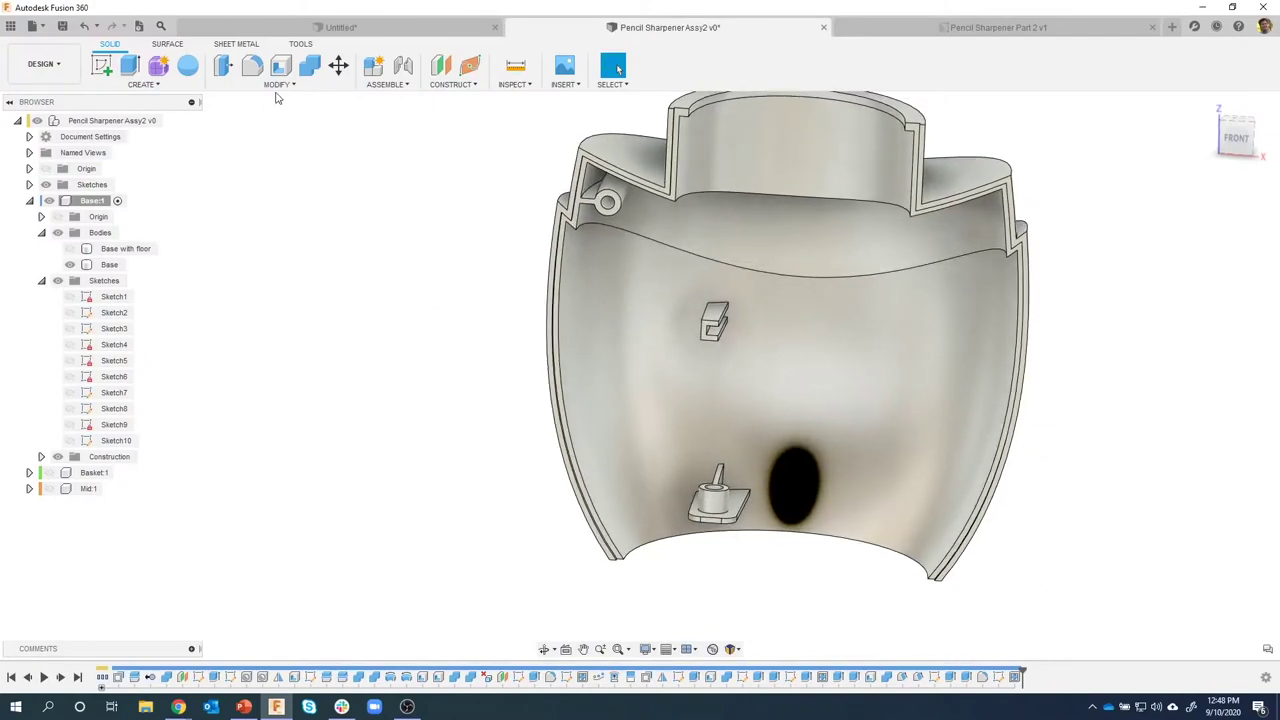
# Try to mirror the internal support features, from Extrude6 through the web, across the base's vertical centre plane with the Adjust compute option.
pyautogui.click(160, 85)
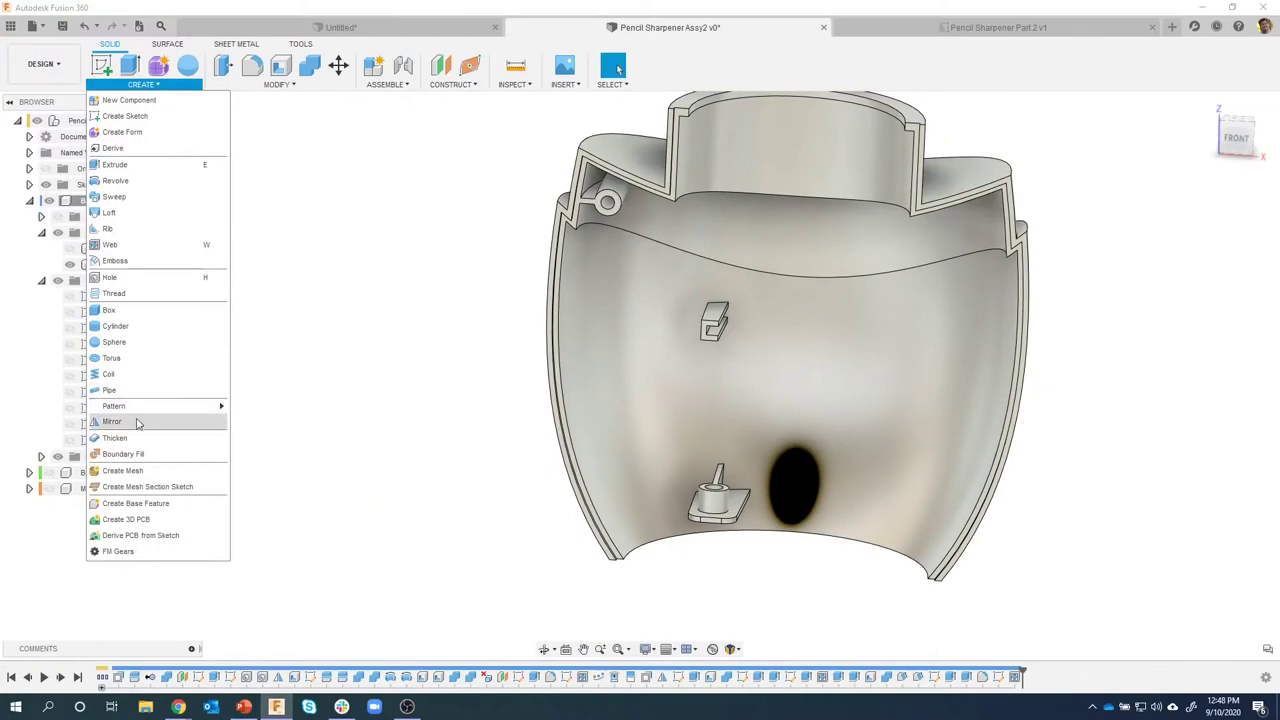
pyautogui.click(139, 425)
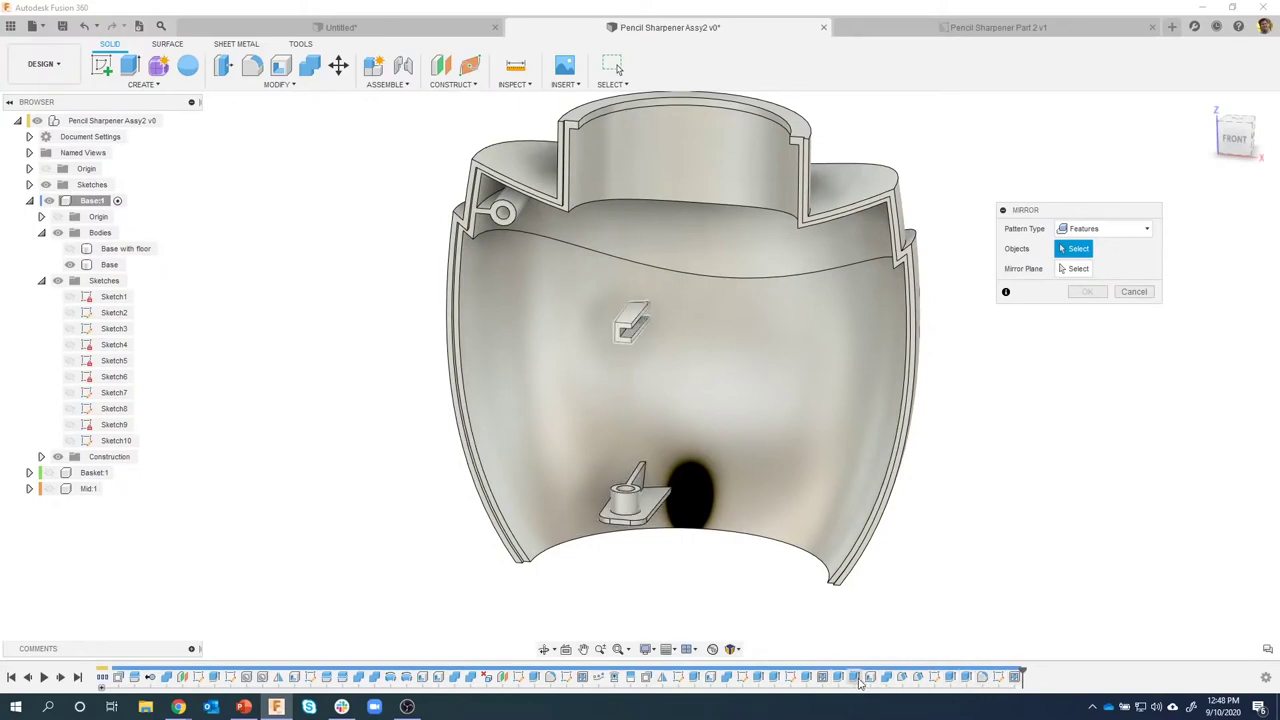
pyautogui.click(808, 679)
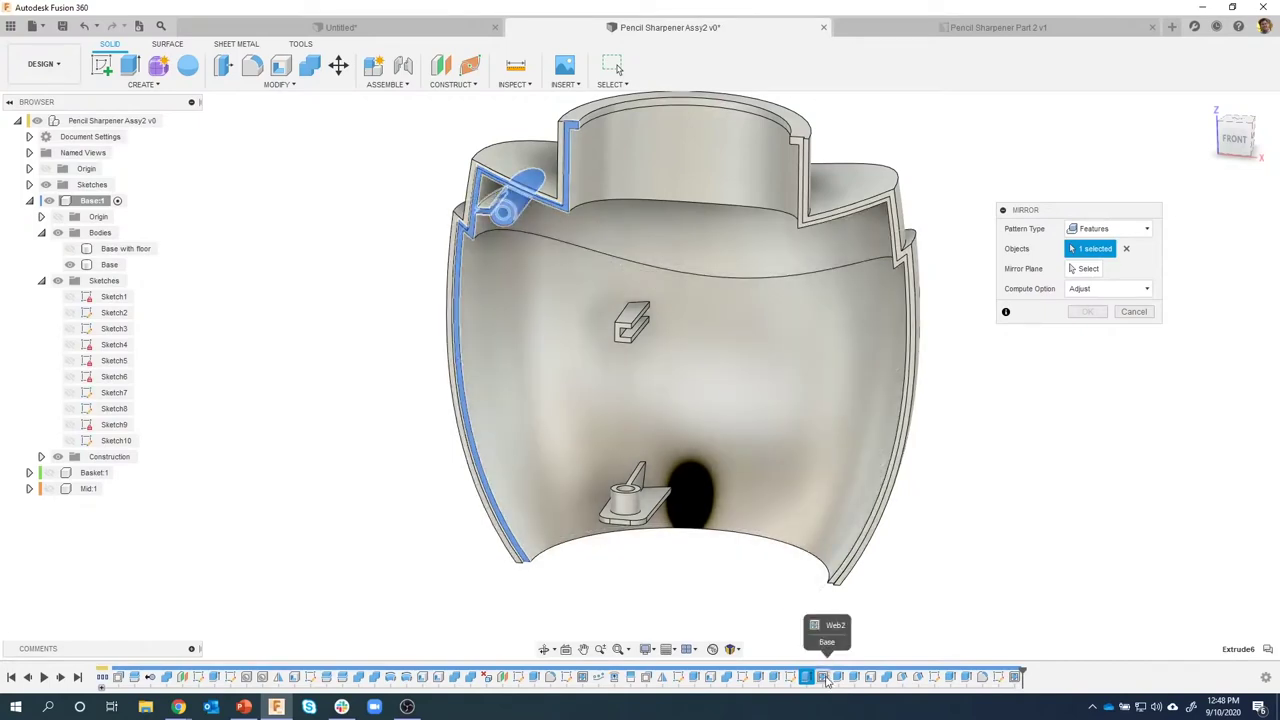
pyautogui.keyDown('shift'); pyautogui.click(1016, 677); pyautogui.keyUp('shift')
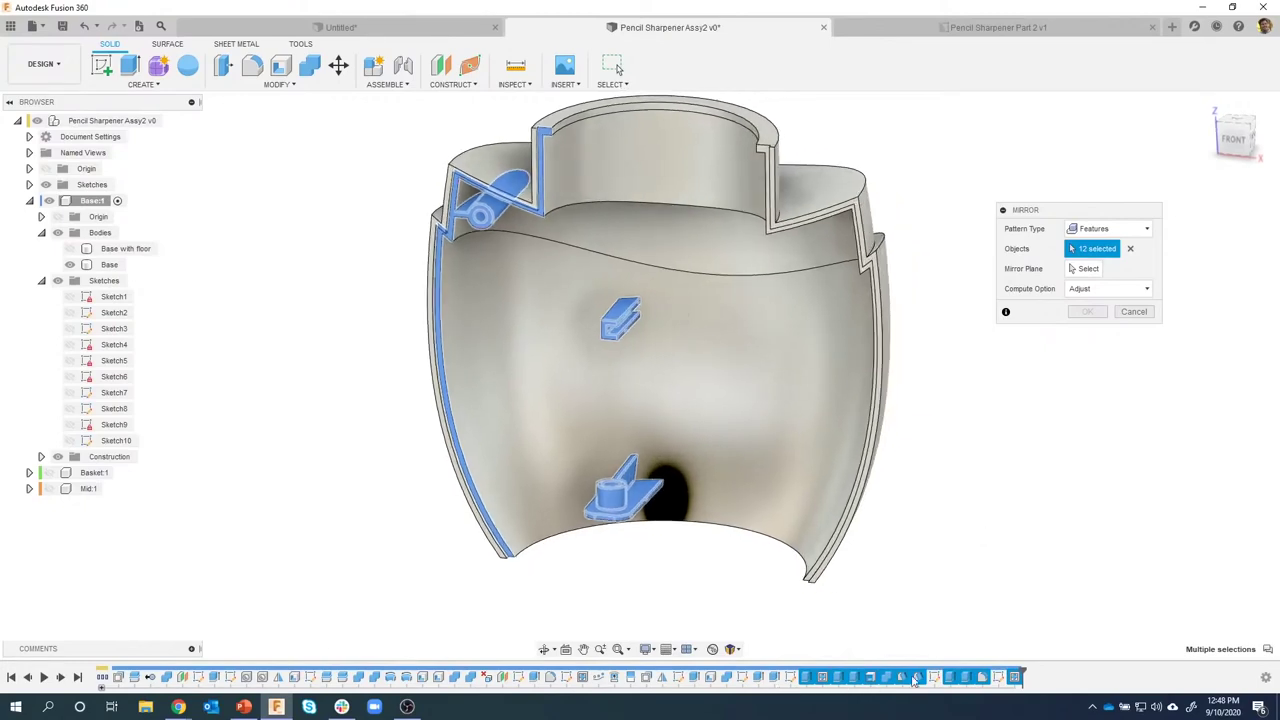
pyautogui.click(1083, 270)
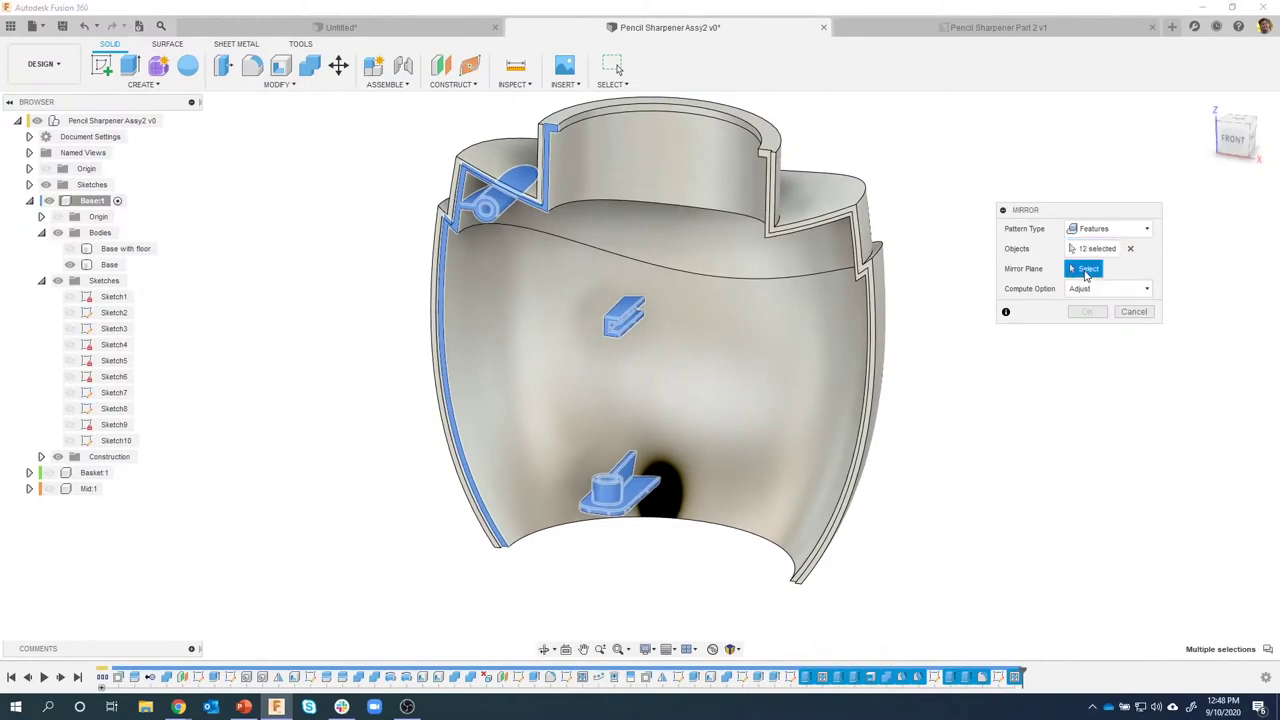
pyautogui.keyDown('shift'); pyautogui.moveTo(1036, 522); pyautogui.dragTo(780, 570, button='middle'); pyautogui.keyUp('shift')
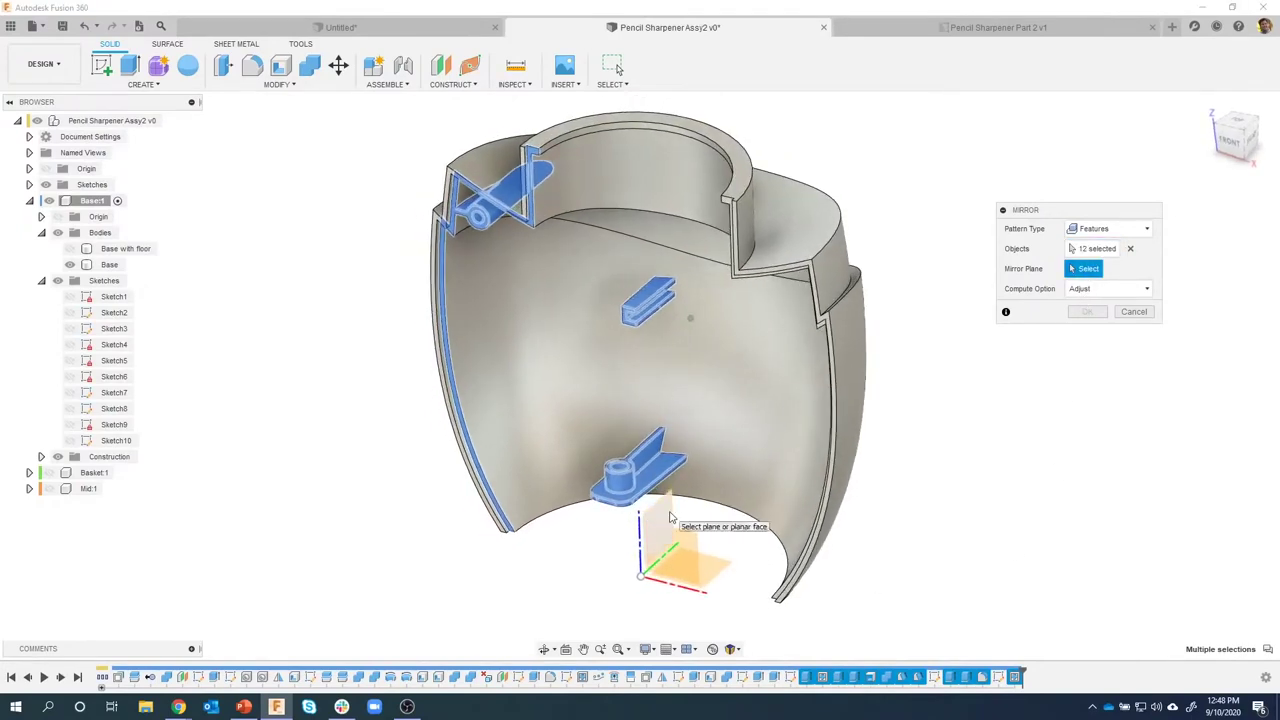
pyautogui.click(665, 522)
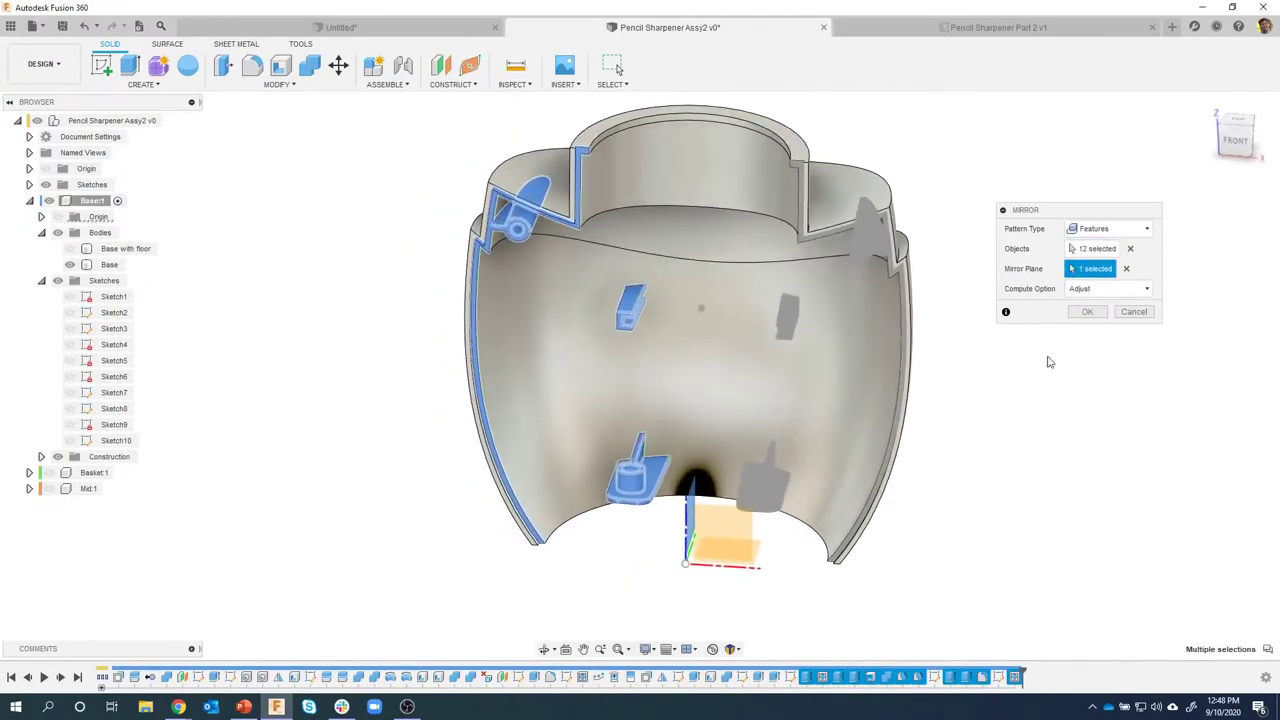
pyautogui.click(1087, 315)
pyautogui.click(1087, 313)
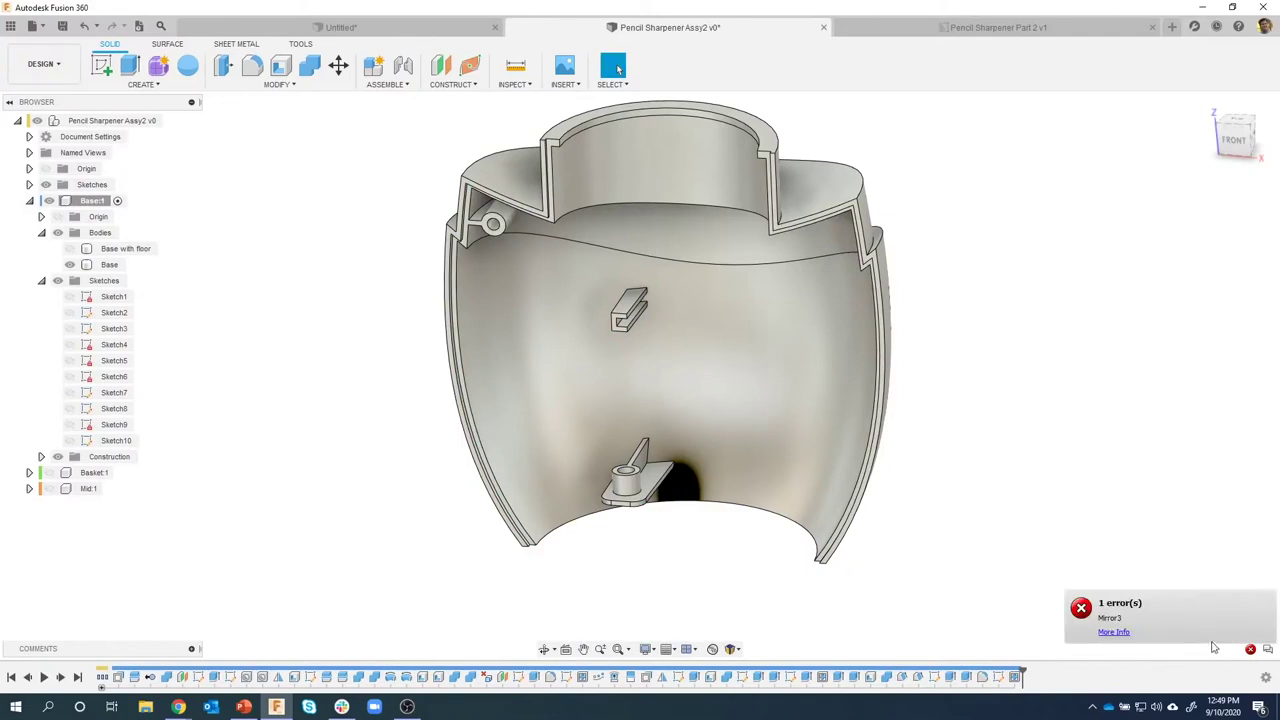
# Review the mirror's error details and check which timeline features, including Combine7, form the upper bracket.
pyautogui.click(1251, 650)
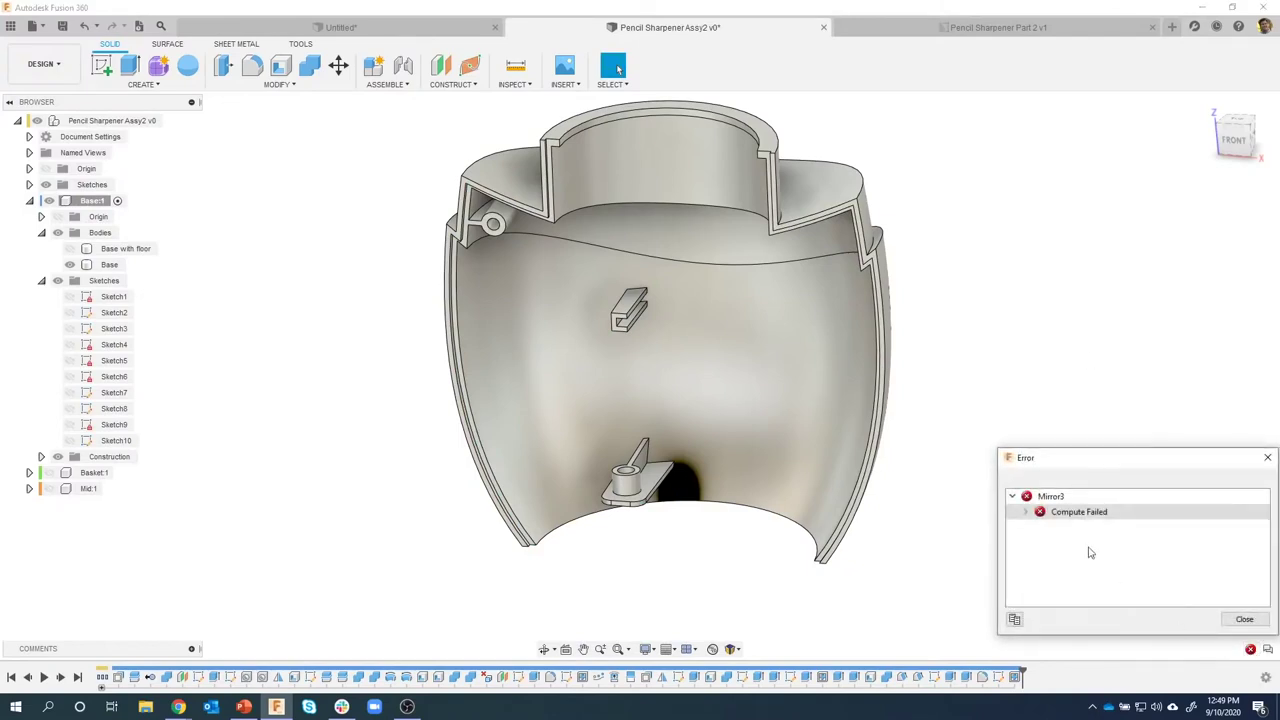
pyautogui.click(1026, 512)
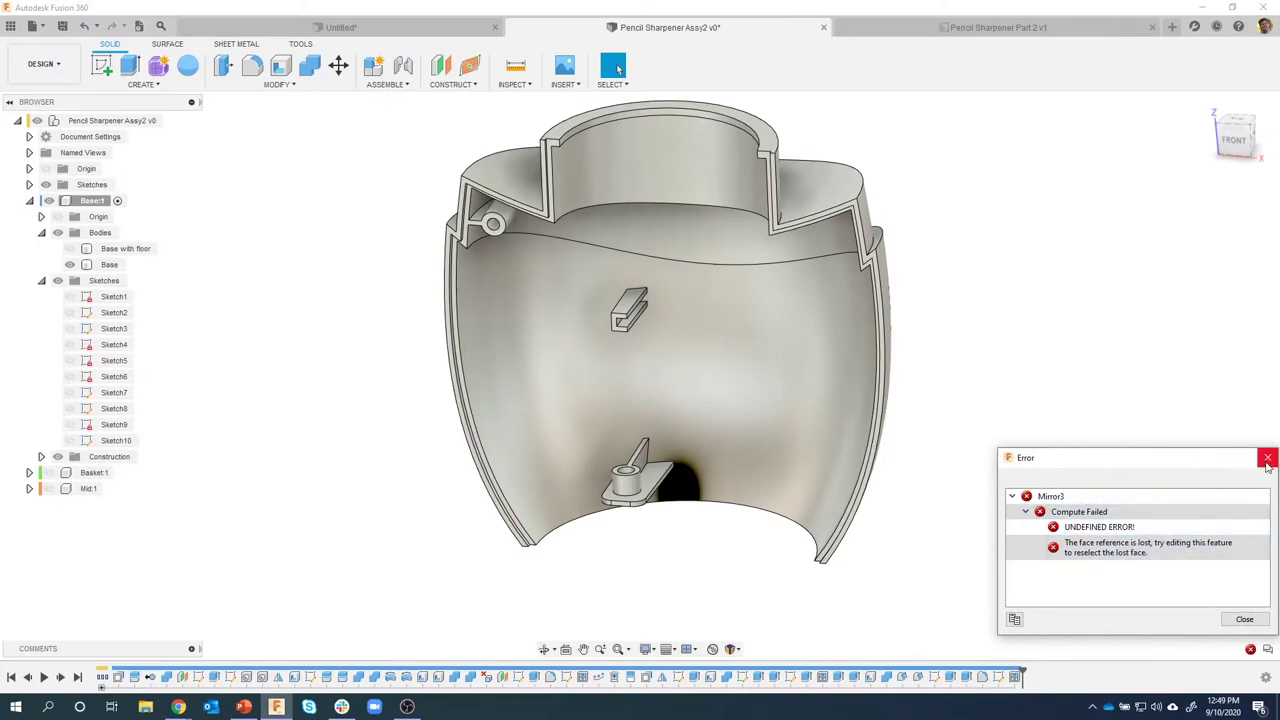
pyautogui.click(1244, 620)
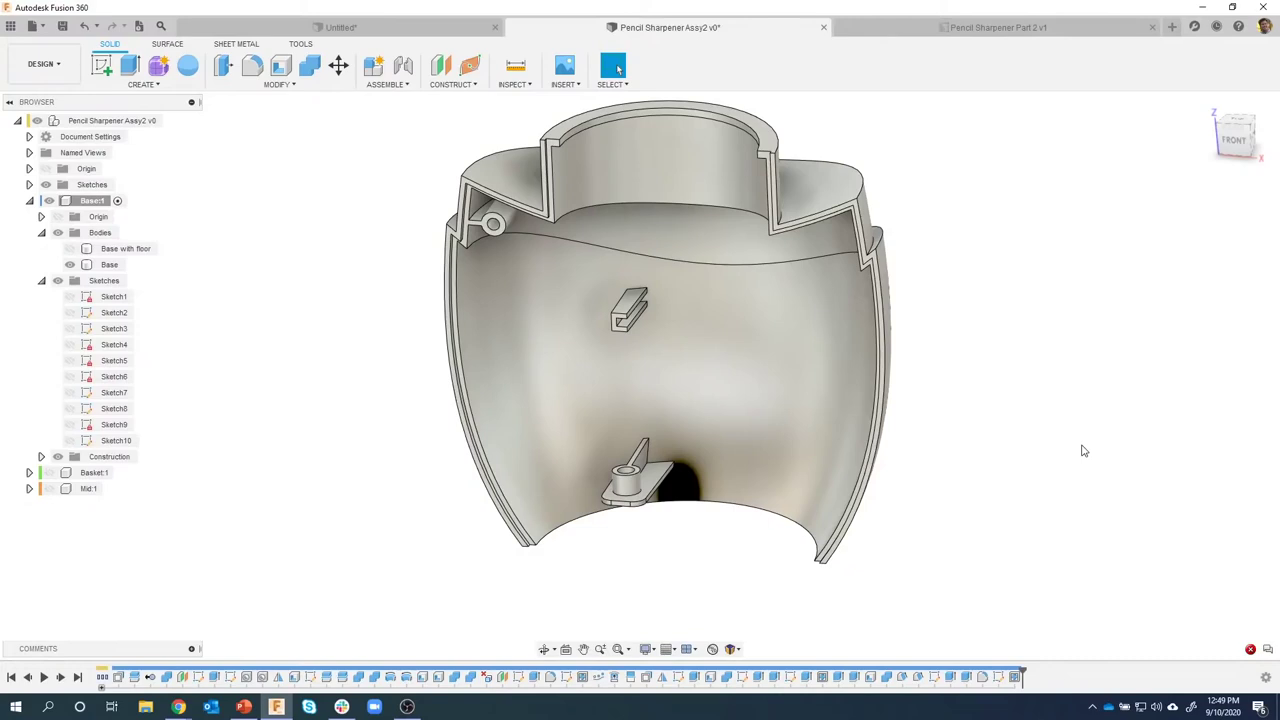
pyautogui.keyDown('shift'); pyautogui.moveTo(941, 591); pyautogui.dragTo(890, 661, button='middle'); pyautogui.keyUp('shift')
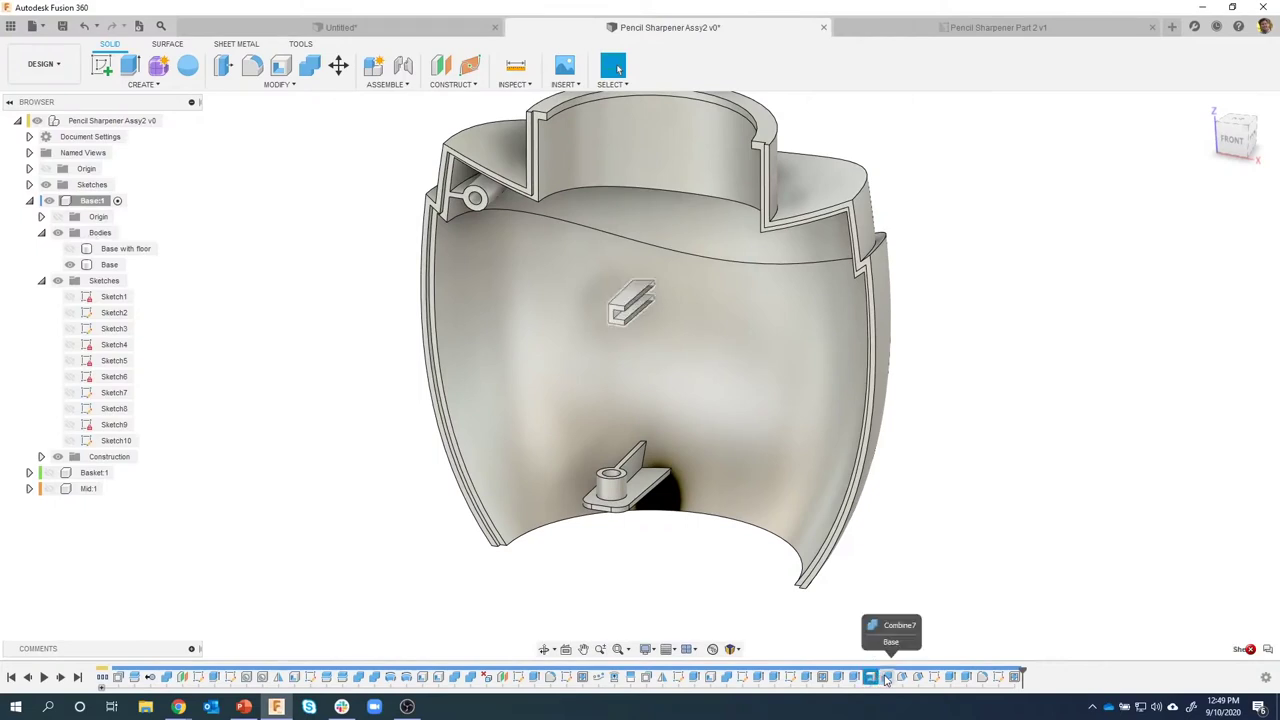
pyautogui.click(885, 679)
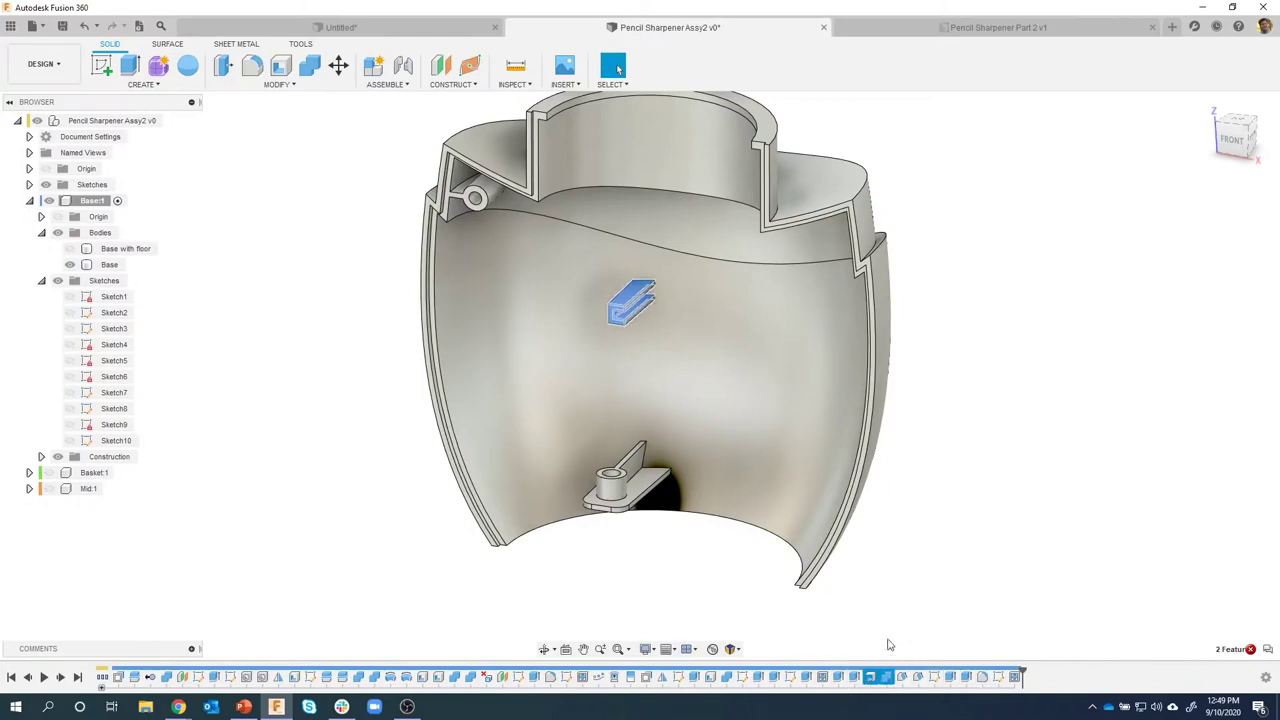
pyautogui.click(648, 366)
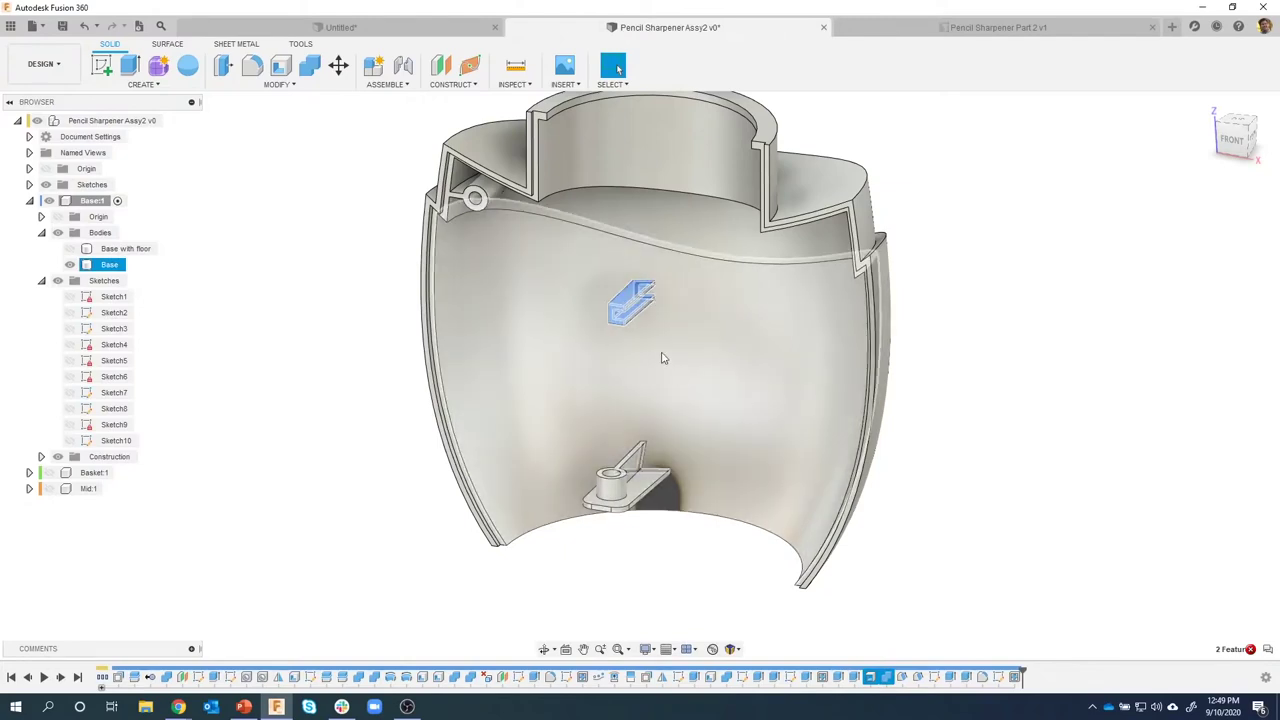
pyautogui.click(992, 372)
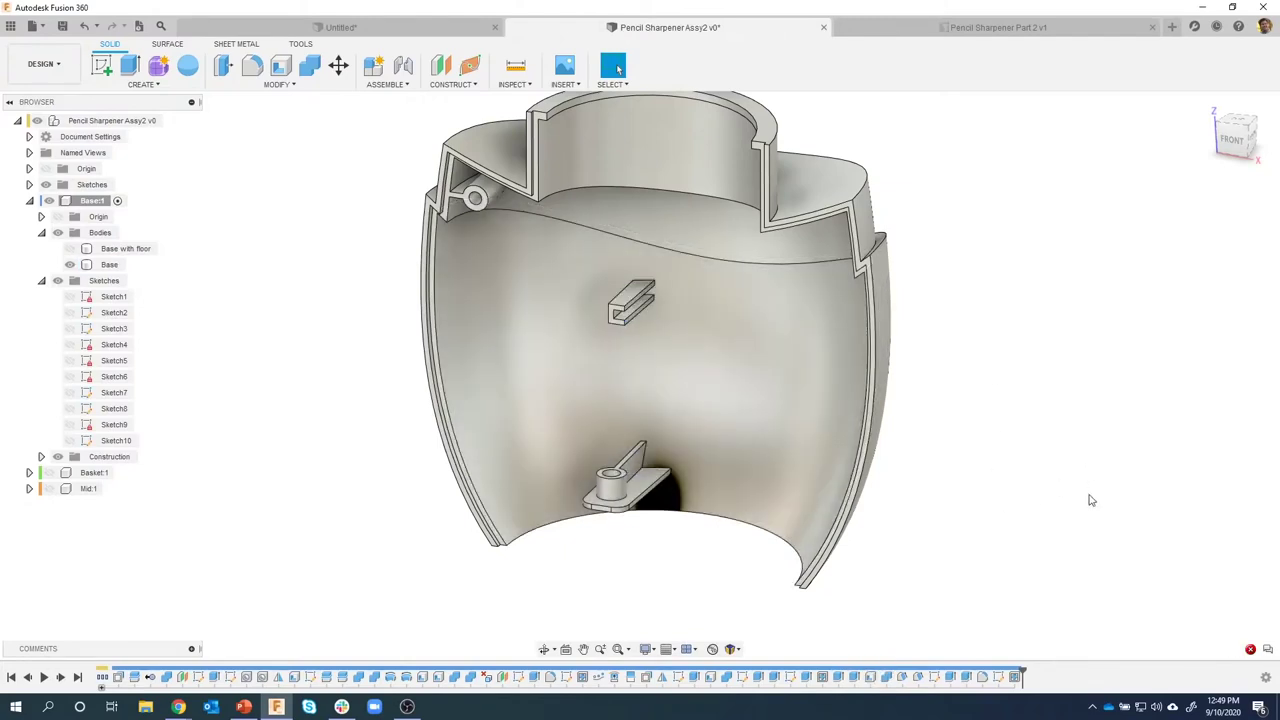
pyautogui.keyDown('shift'); pyautogui.moveTo(1091, 500); pyautogui.dragTo(923, 486, button='middle'); pyautogui.keyUp('shift')
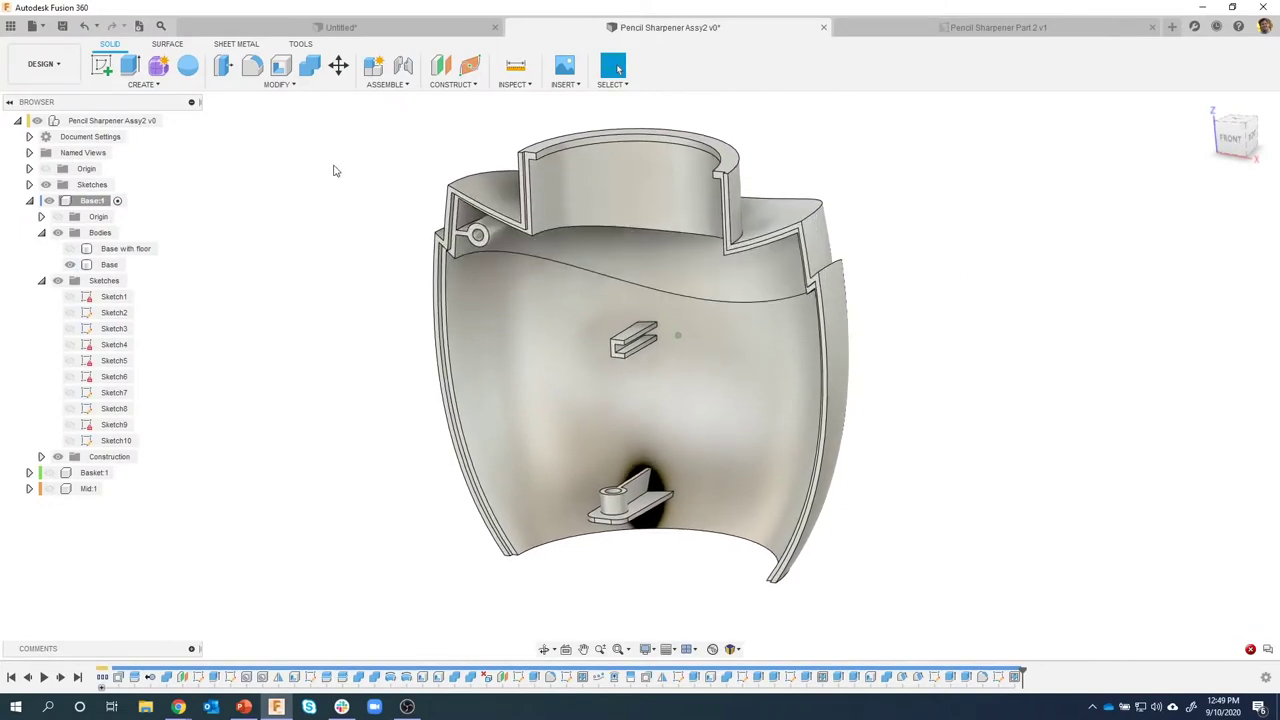
# Mirror the whole Base body across its vertical centre plane, using Bodies as the pattern type.
pyautogui.keyDown('shift'); pyautogui.moveTo(335, 170); pyautogui.dragTo(185, 92, button='middle'); pyautogui.keyUp('shift')
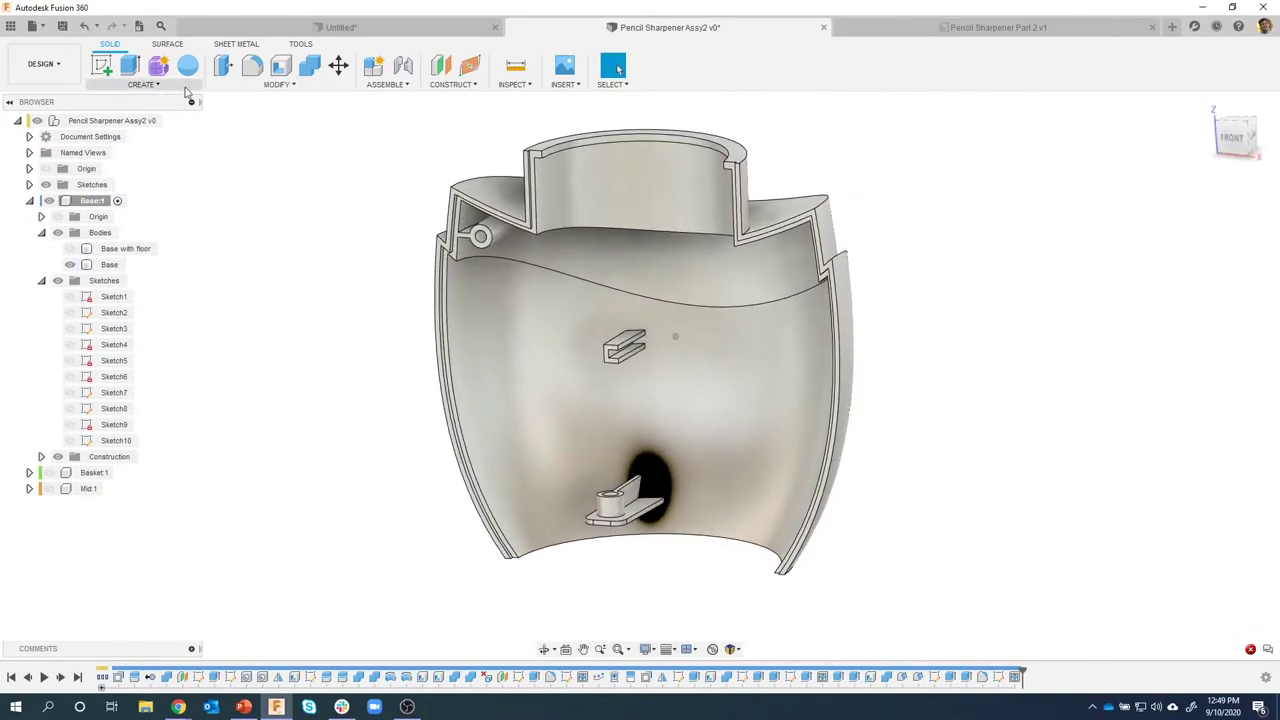
pyautogui.click(160, 86)
pyautogui.press('Escape')
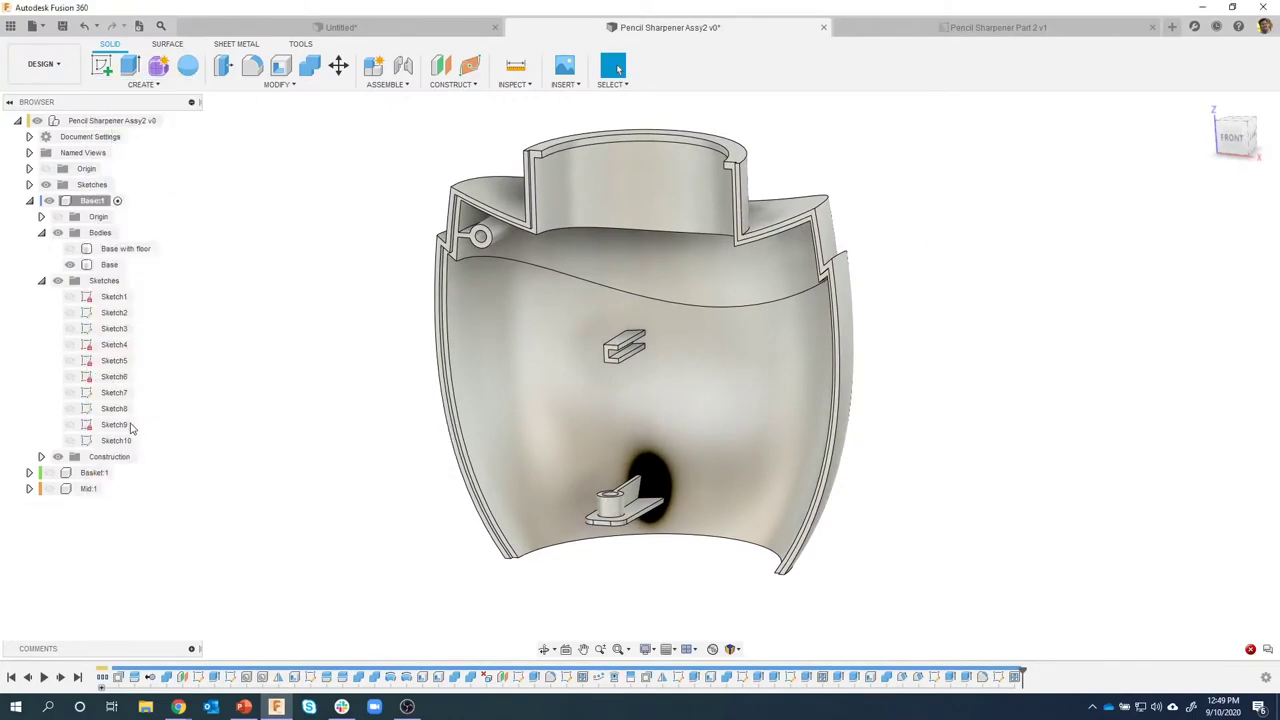
pyautogui.click(1106, 230)
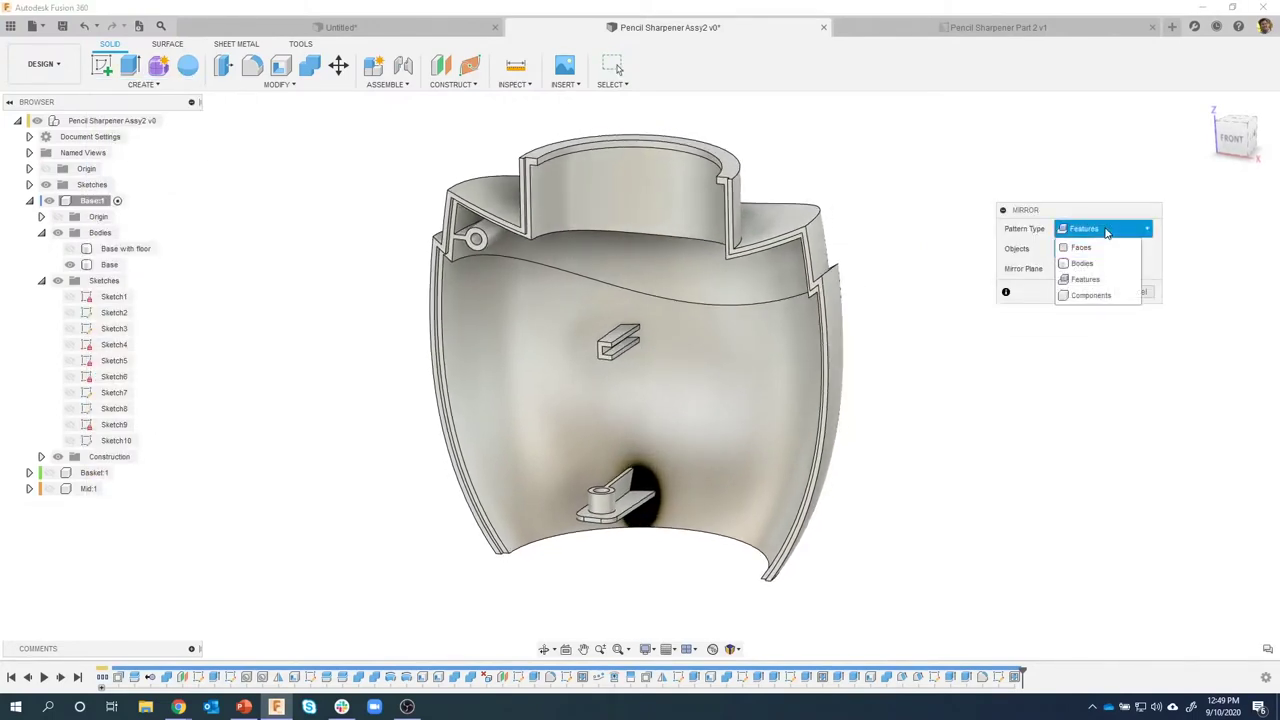
pyautogui.click(1082, 263)
pyautogui.click(779, 279)
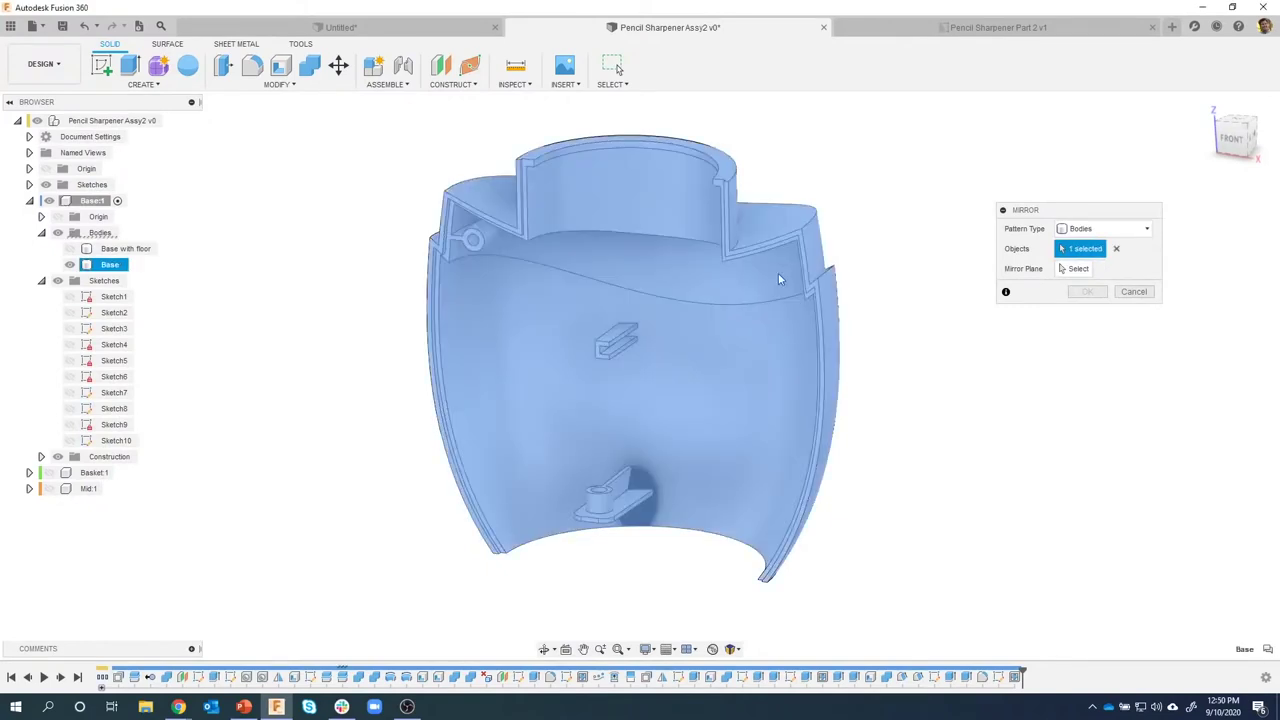
pyautogui.click(1072, 271)
pyautogui.keyDown('shift'); pyautogui.moveTo(900, 497); pyautogui.dragTo(692, 551, button='middle'); pyautogui.keyUp('shift')
pyautogui.click(643, 531)
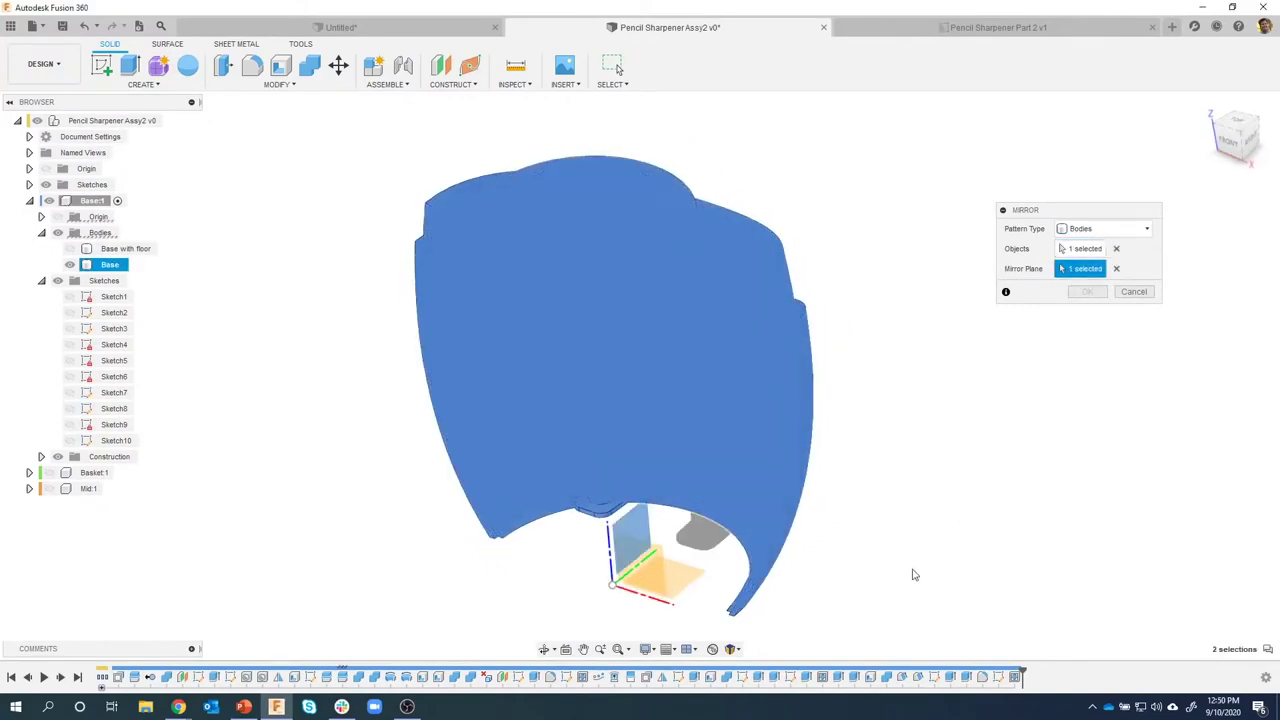
pyautogui.keyDown('shift'); pyautogui.moveTo(978, 568); pyautogui.dragTo(1095, 299, button='middle'); pyautogui.keyUp('shift')
pyautogui.click(1091, 295)
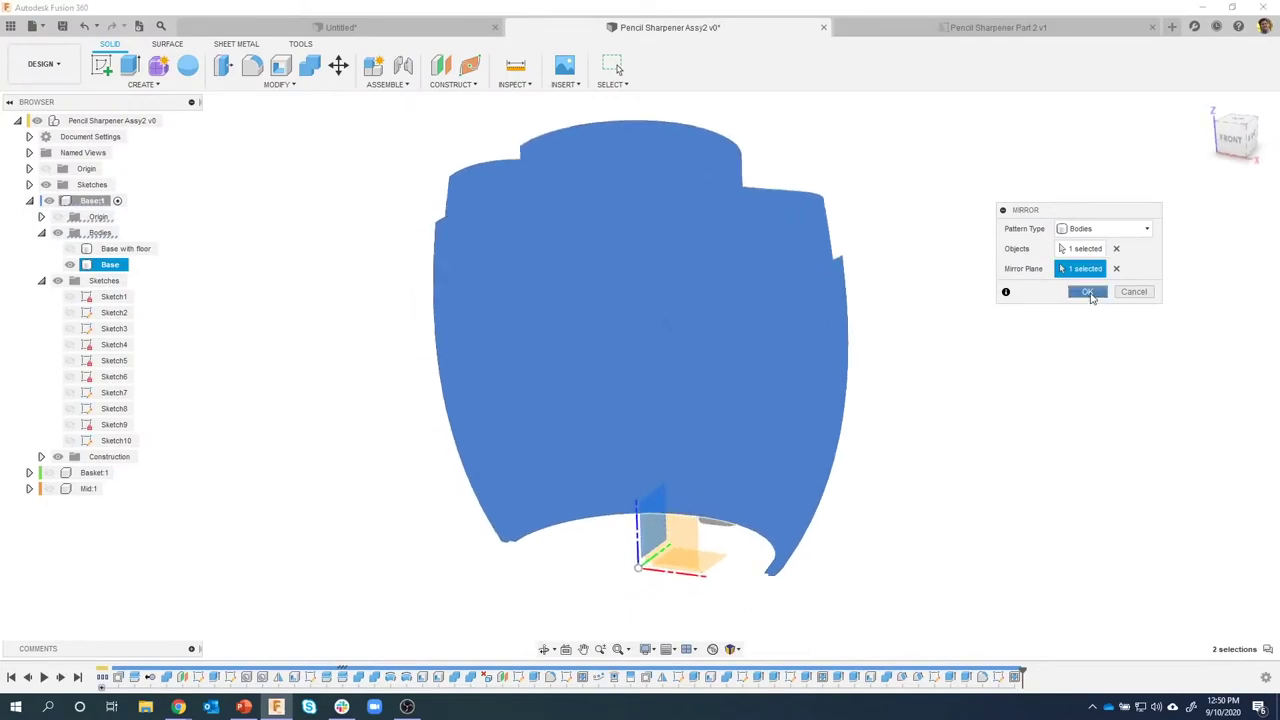
pyautogui.keyDown('shift'); pyautogui.moveTo(1084, 435); pyautogui.dragTo(922, 391, button='middle'); pyautogui.keyUp('shift')
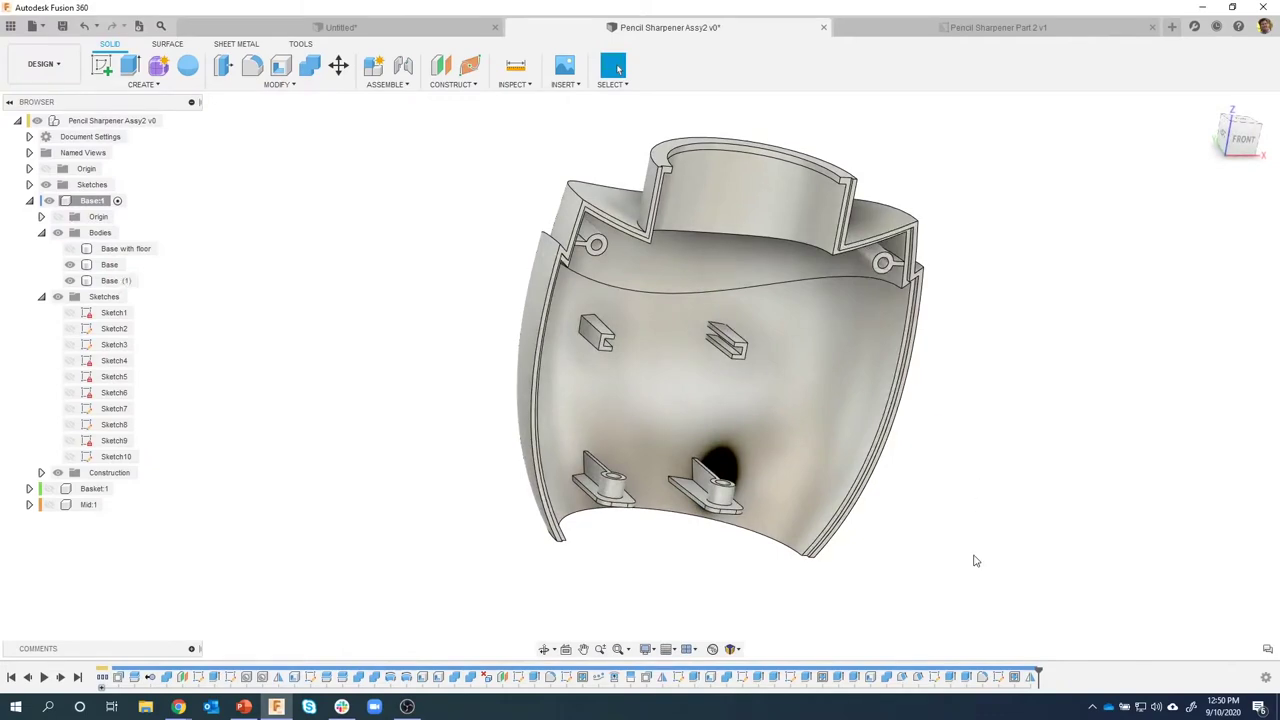
pyautogui.keyDown('shift'); pyautogui.moveTo(971, 560); pyautogui.dragTo(624, 521, button='middle'); pyautogui.keyUp('shift')
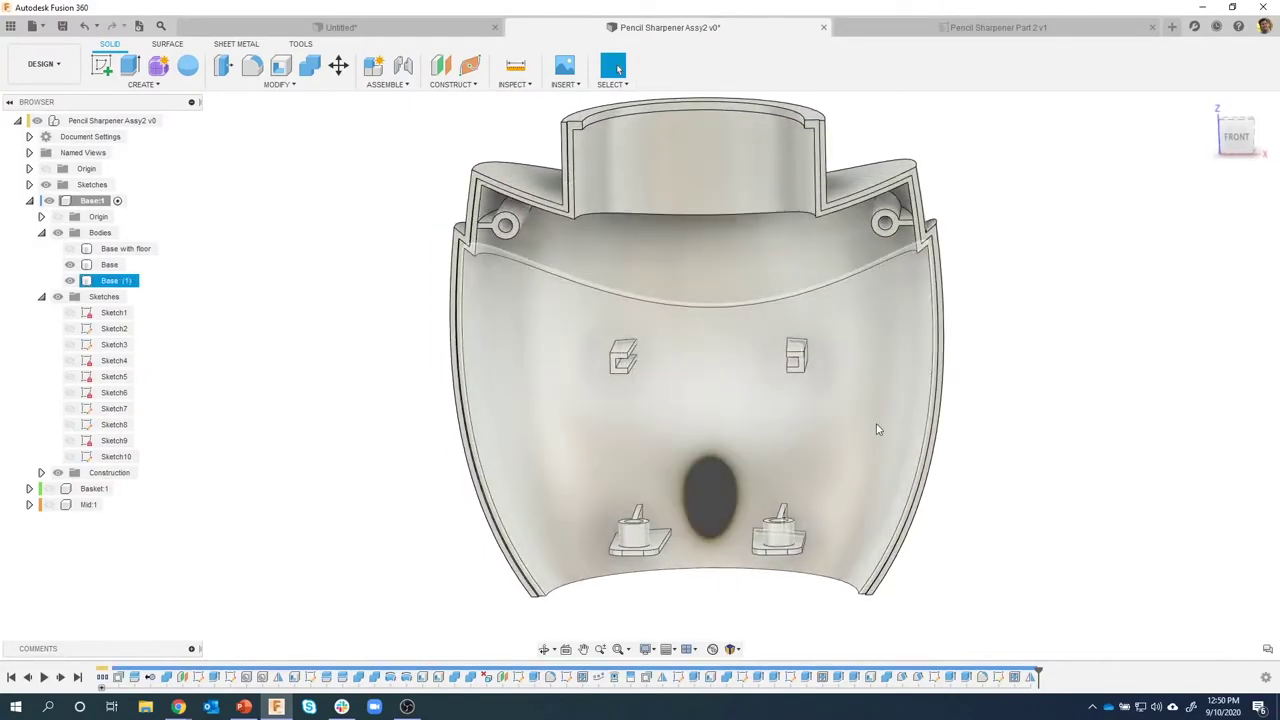
pyautogui.keyDown('shift'); pyautogui.moveTo(877, 431); pyautogui.dragTo(1008, 405, button='middle'); pyautogui.keyUp('shift')
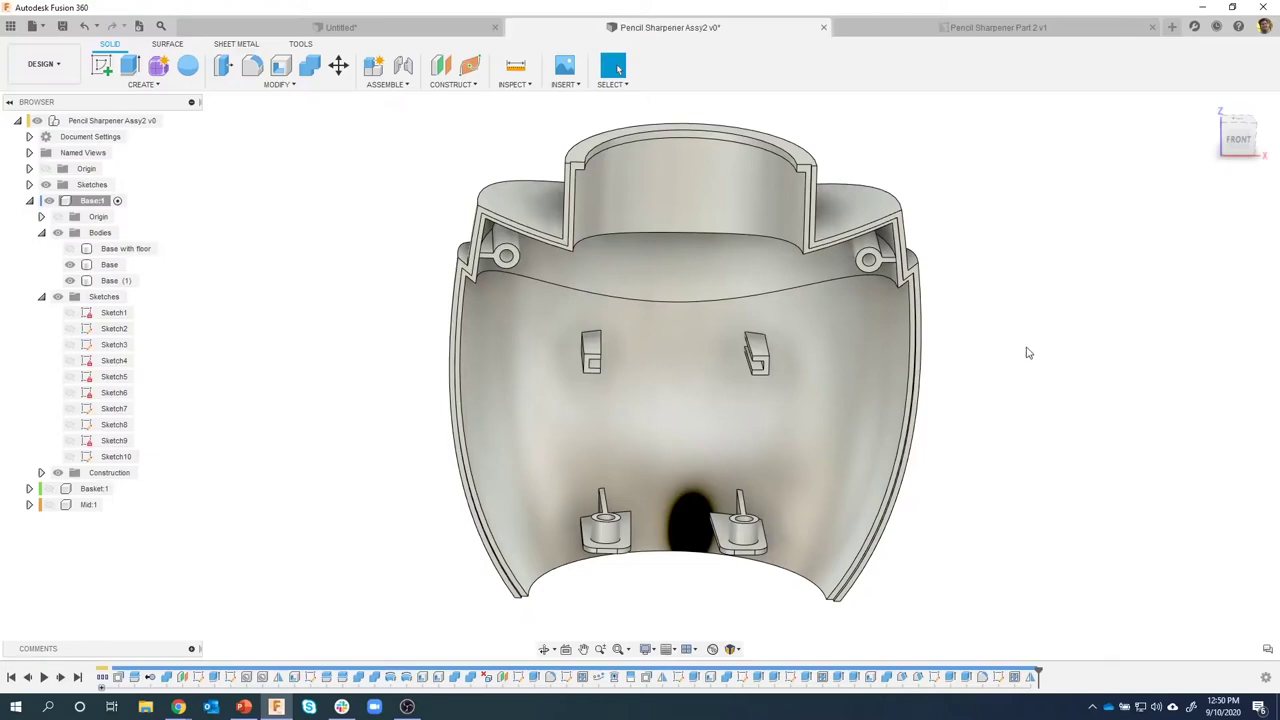
pyautogui.keyDown('shift'); pyautogui.moveTo(1028, 352); pyautogui.dragTo(1076, 538, button='middle'); pyautogui.keyUp('shift')
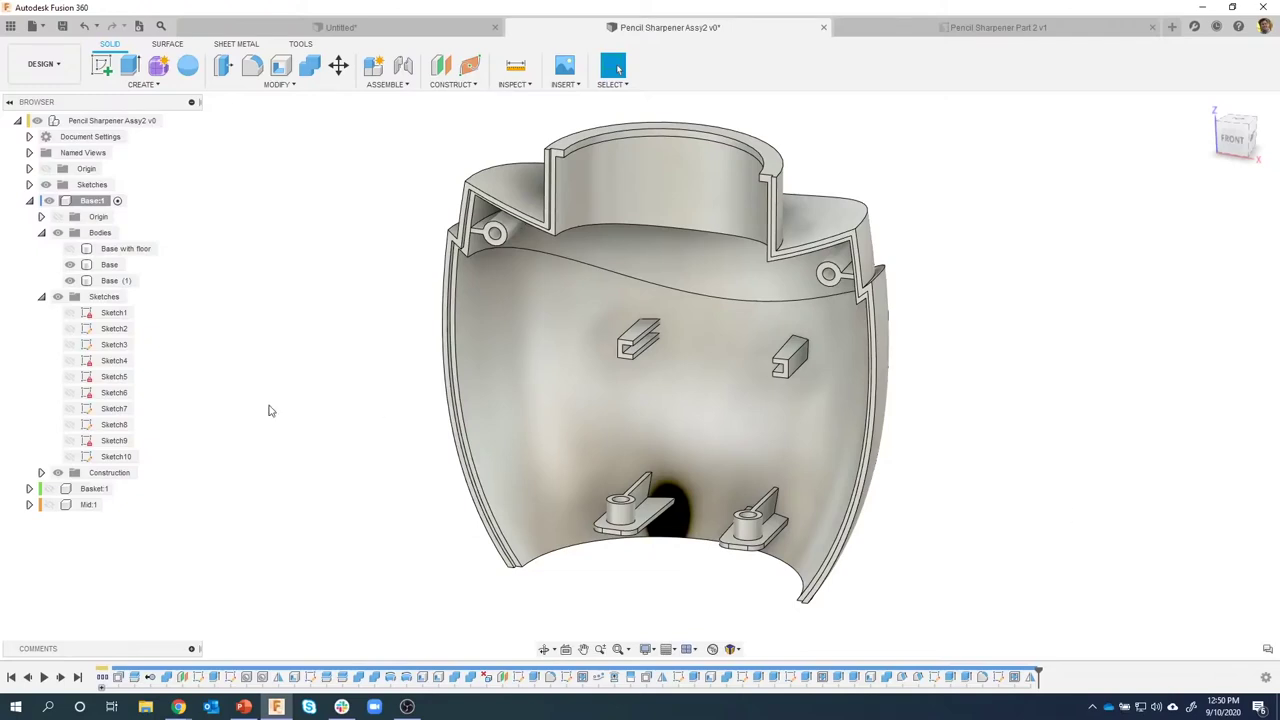
# Combine the mirrored Base (1) body into the Base body with the Join operation.
pyautogui.click(66, 283)
pyautogui.click(69, 282)
pyautogui.click(310, 67)
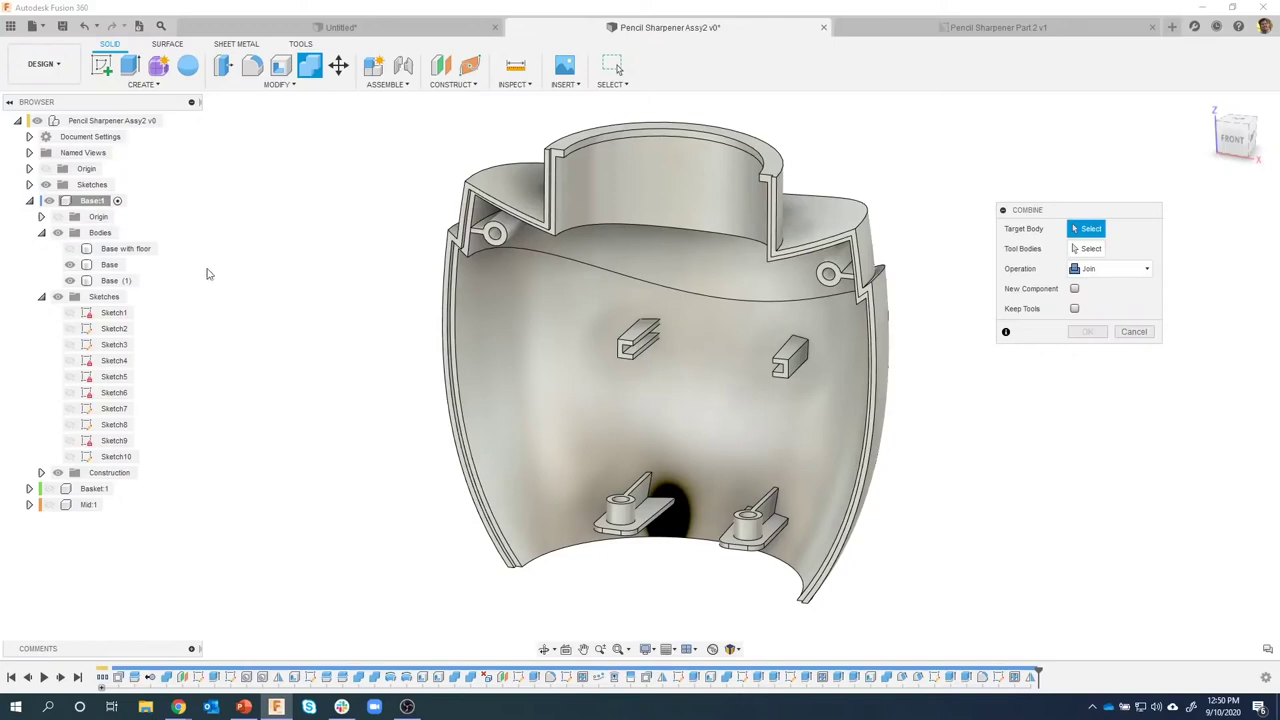
pyautogui.click(110, 265)
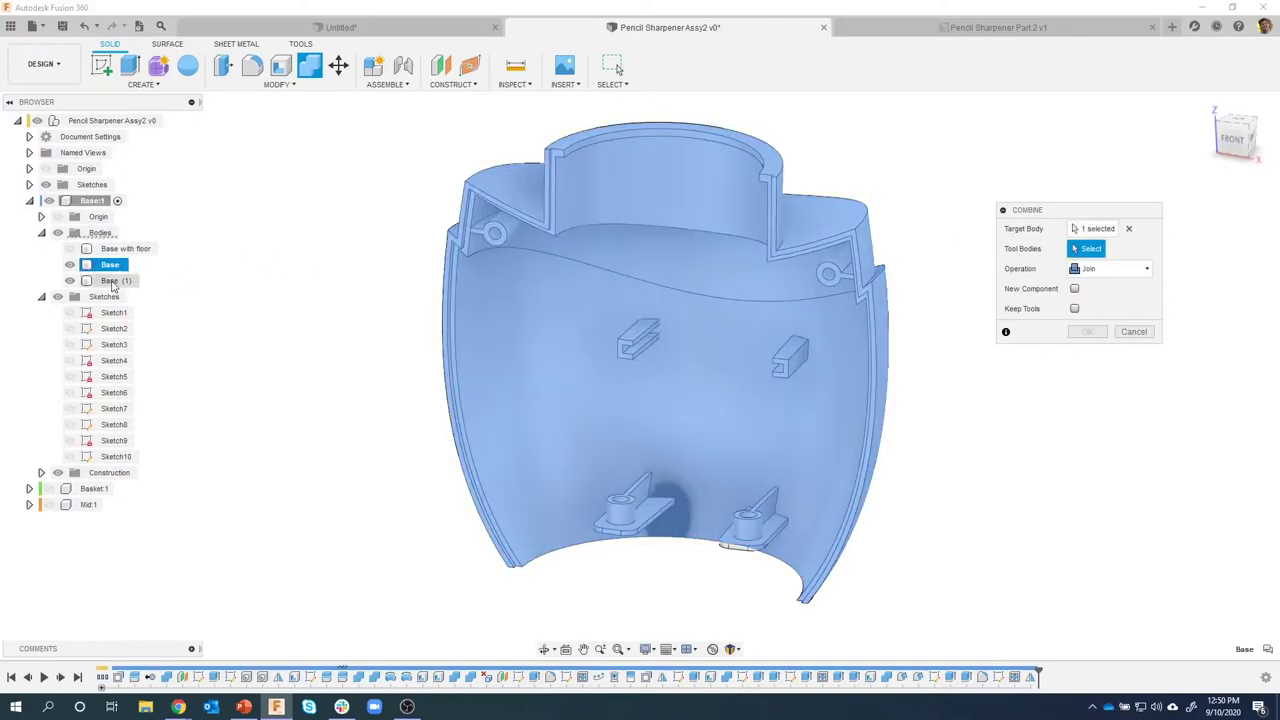
pyautogui.click(113, 283)
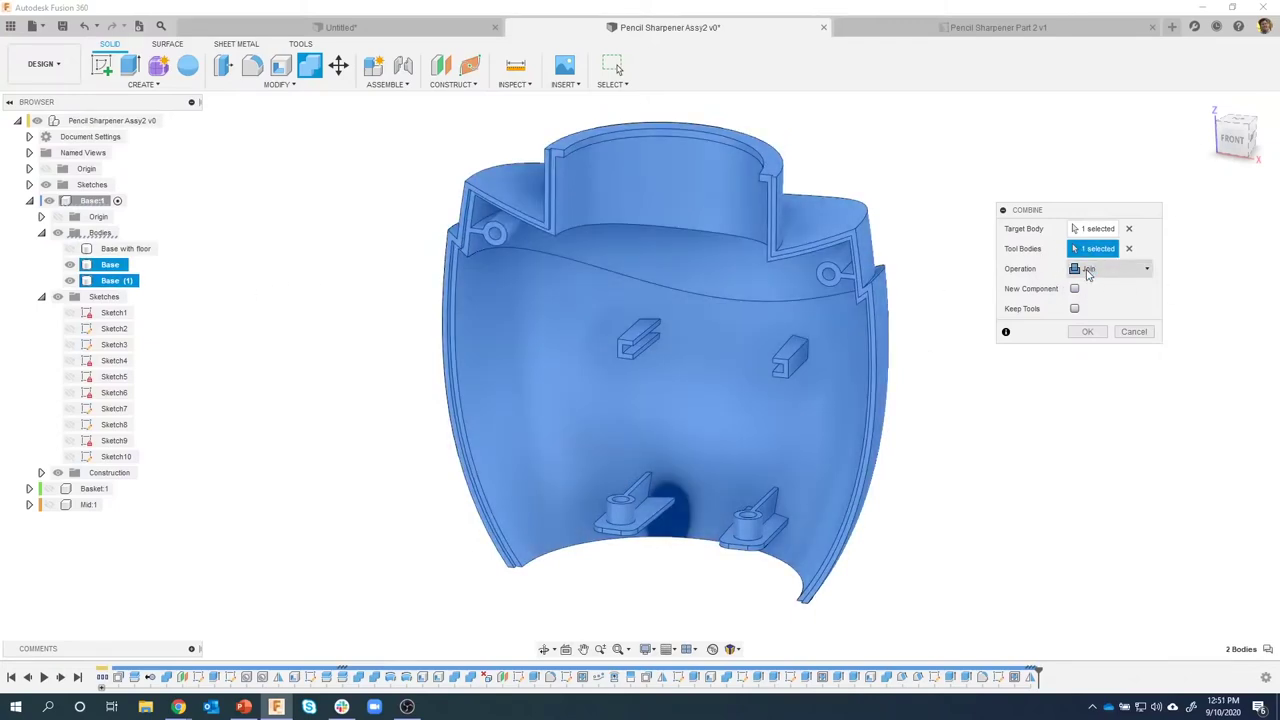
pyautogui.click(1086, 333)
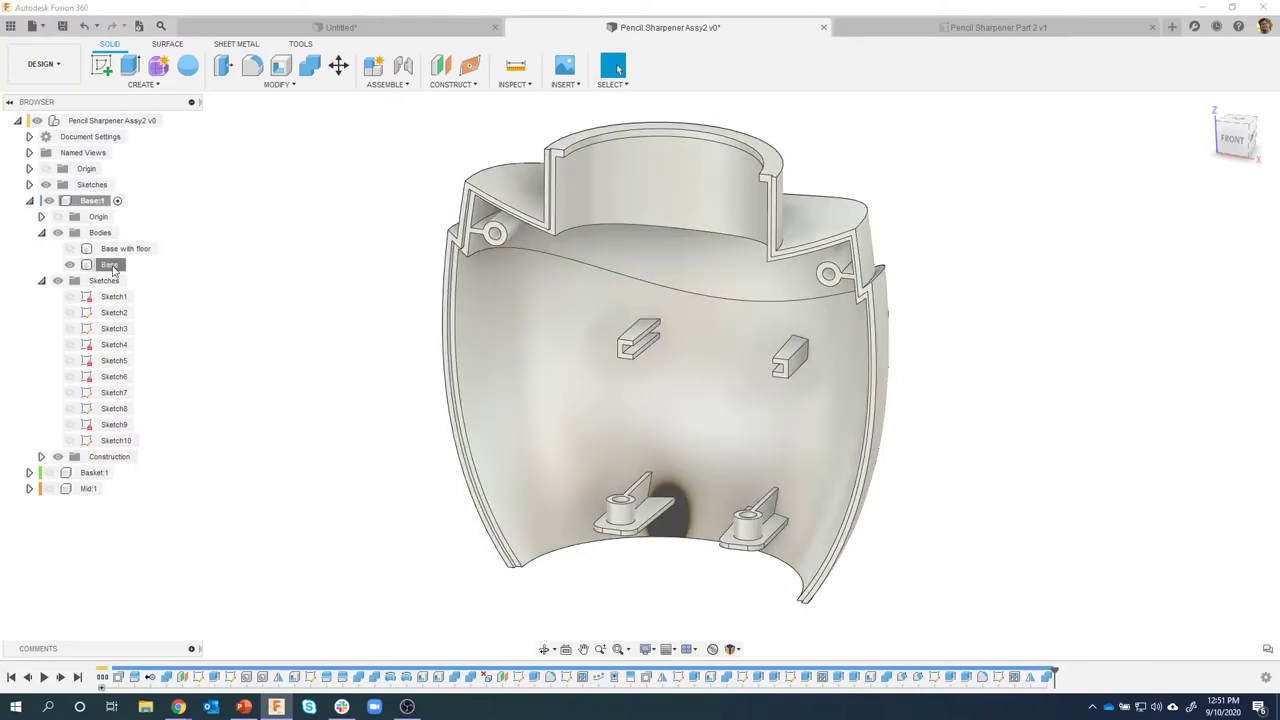
pyautogui.click(110, 265)
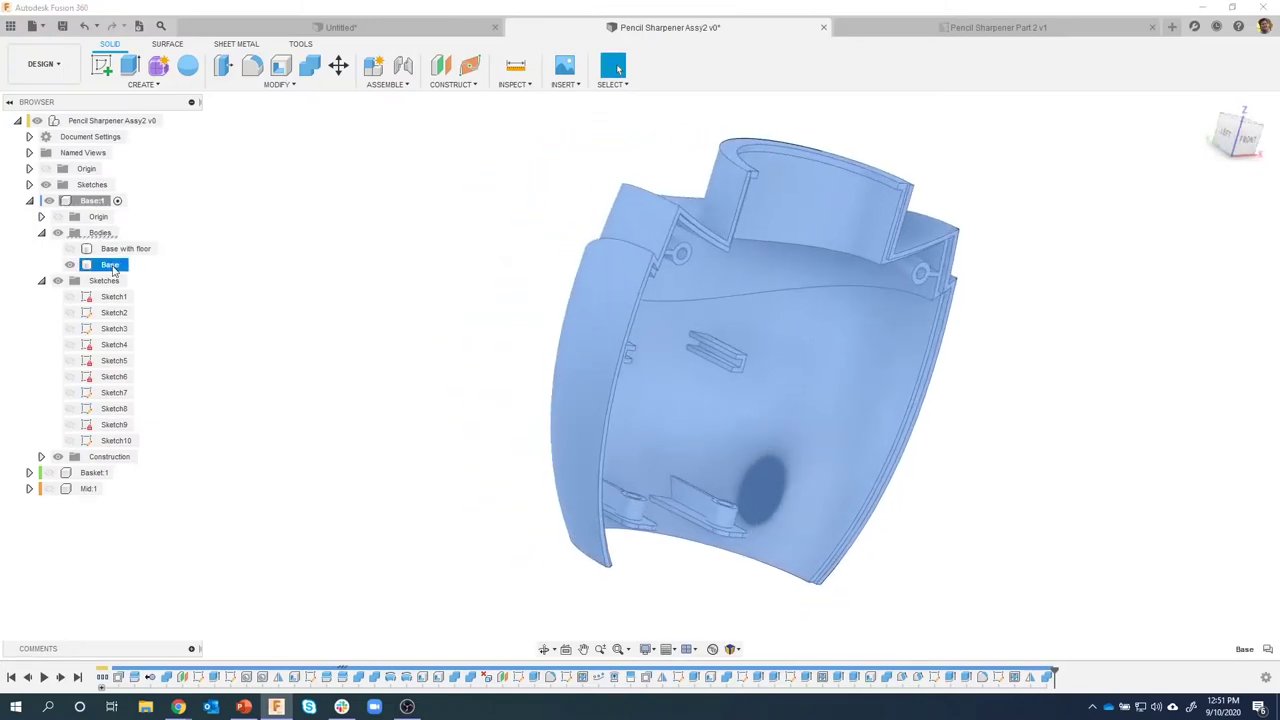
# Show the Base with floor body together with the joined Base to check how both halves fit, and hide it again.
pyautogui.click(69, 249)
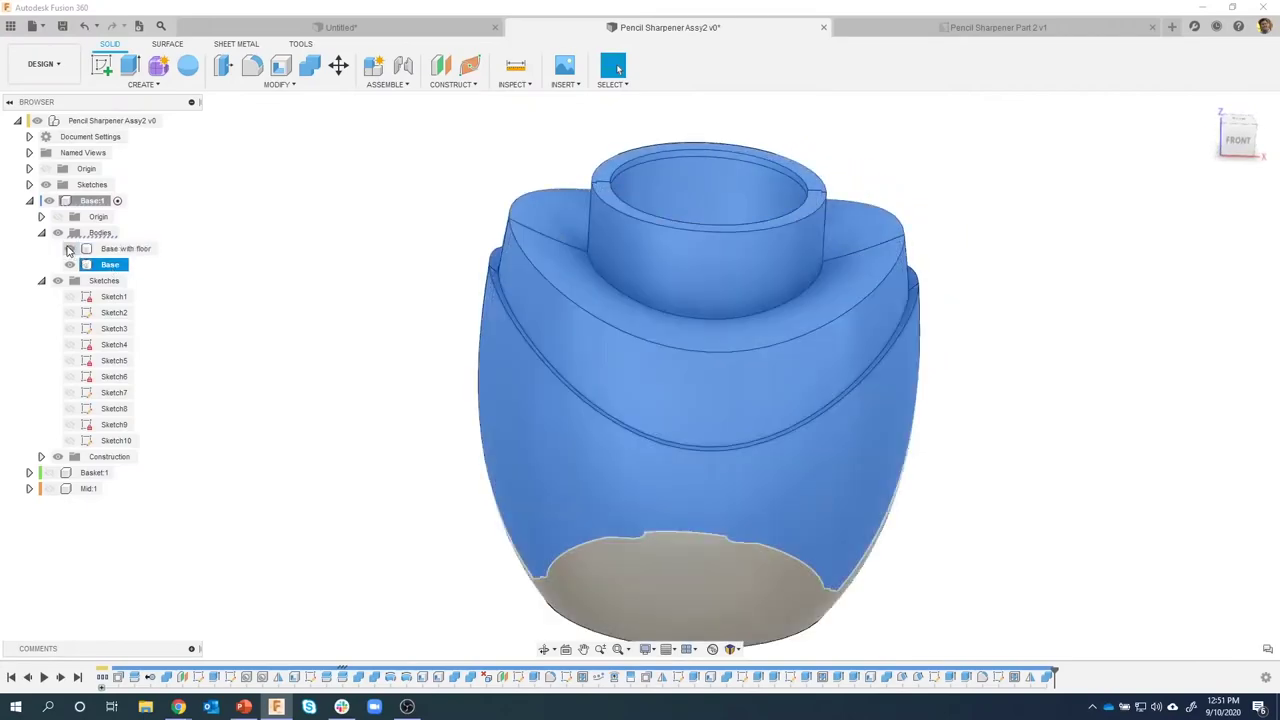
pyautogui.click(212, 287)
pyautogui.keyDown('shift'); pyautogui.moveTo(211, 283); pyautogui.dragTo(990, 320, button='middle'); pyautogui.keyUp('shift')
pyautogui.click(544, 396)
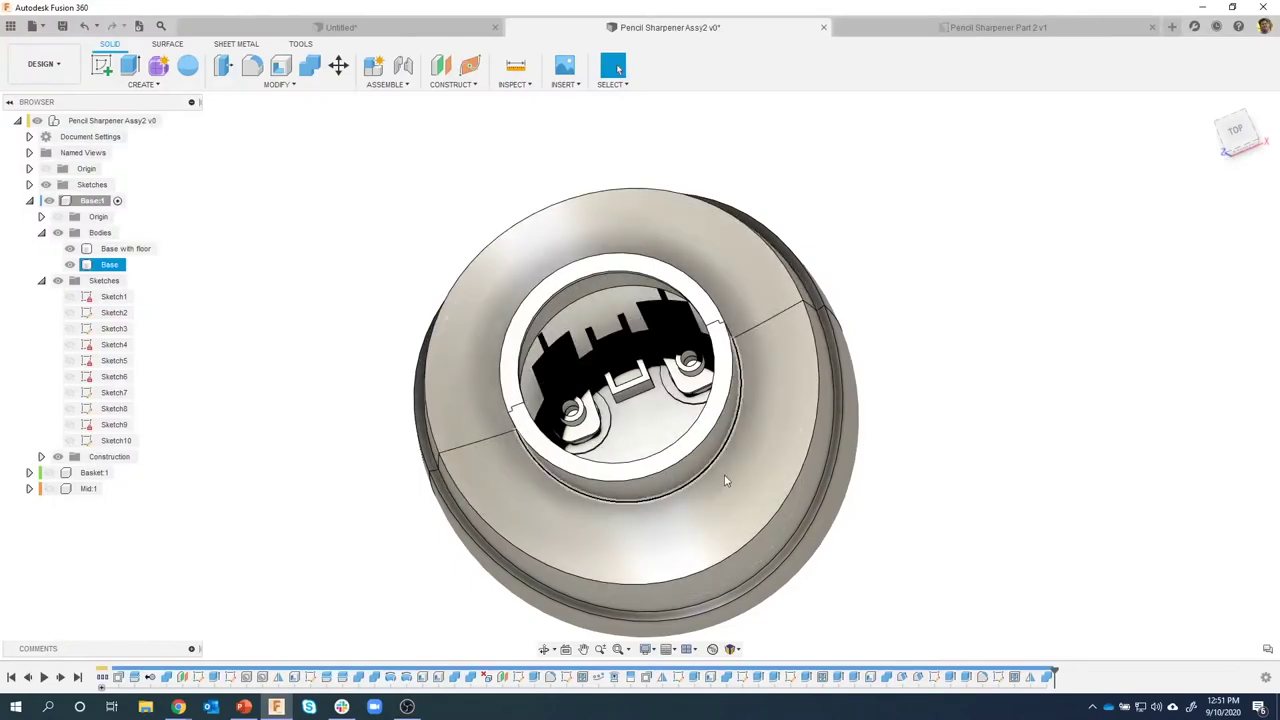
pyautogui.click(938, 424)
pyautogui.keyDown('shift'); pyautogui.moveTo(938, 424); pyautogui.dragTo(110, 300, button='middle'); pyautogui.keyUp('shift')
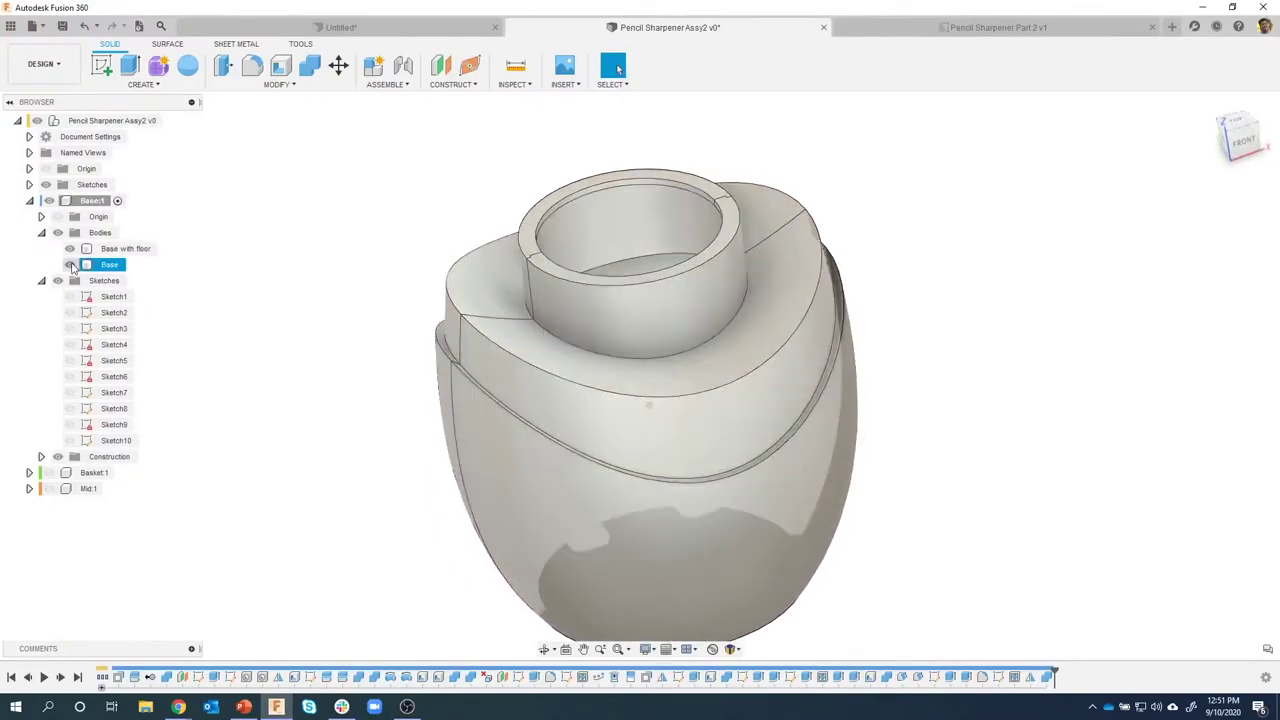
pyautogui.click(80, 252)
pyautogui.click(69, 248)
pyautogui.click(69, 264)
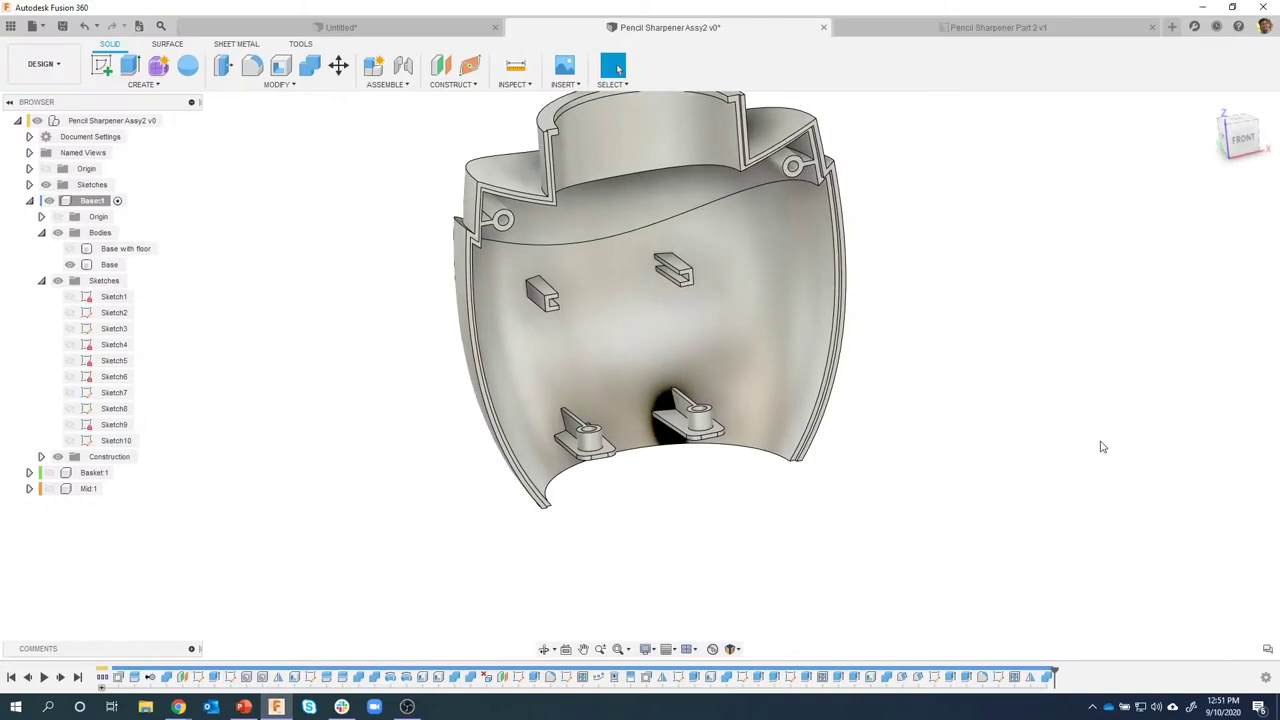
# Start a sketch on the front origin plane and draw a 0.5 in diameter circle between the two lower supports.
pyautogui.keyDown('shift'); pyautogui.moveTo(730, 462); pyautogui.dragTo(655, 469, button='middle'); pyautogui.keyUp('shift')
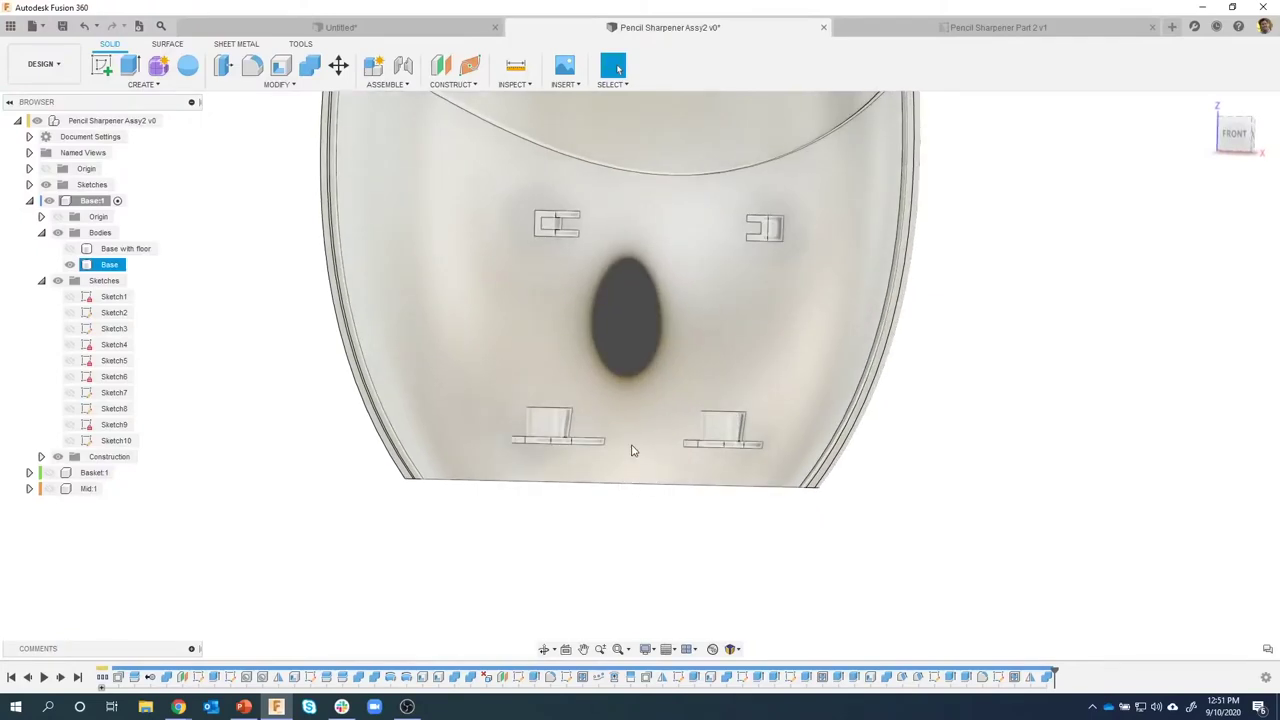
pyautogui.keyDown('shift'); pyautogui.moveTo(632, 451); pyautogui.dragTo(645, 486, button='middle'); pyautogui.keyUp('shift')
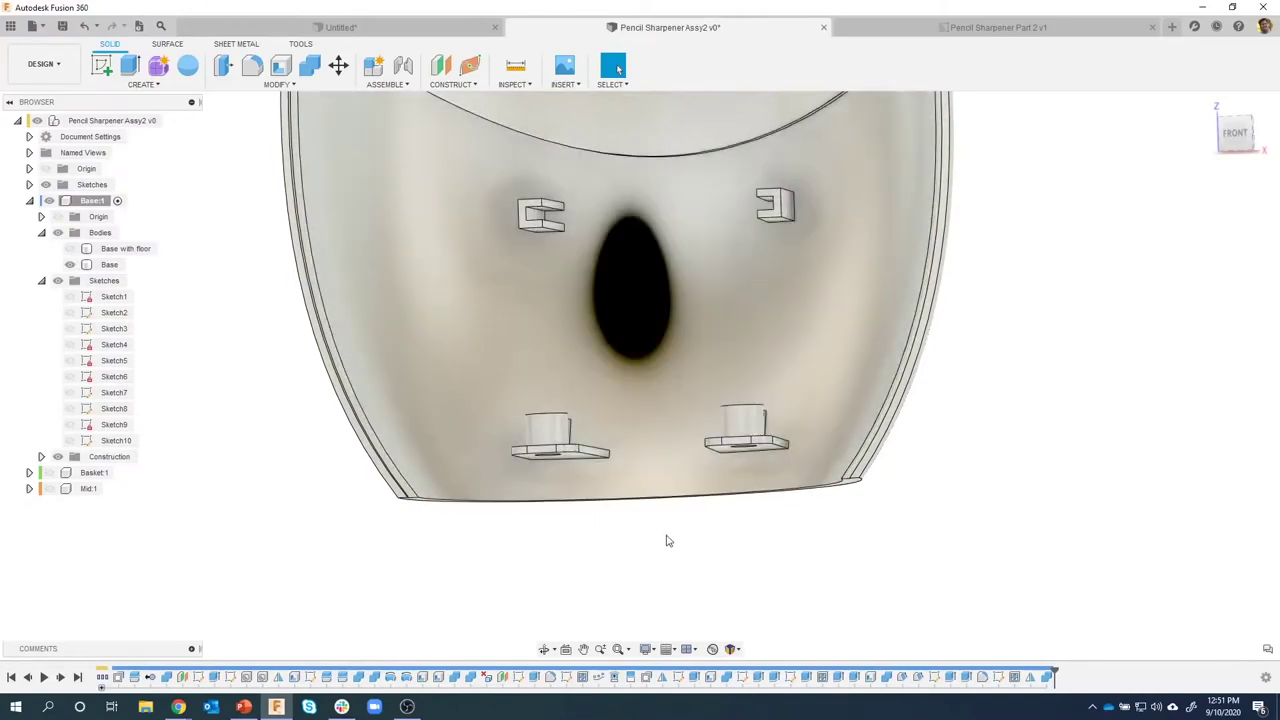
pyautogui.keyDown('shift'); pyautogui.moveTo(669, 537); pyautogui.dragTo(731, 547, button='middle'); pyautogui.keyUp('shift')
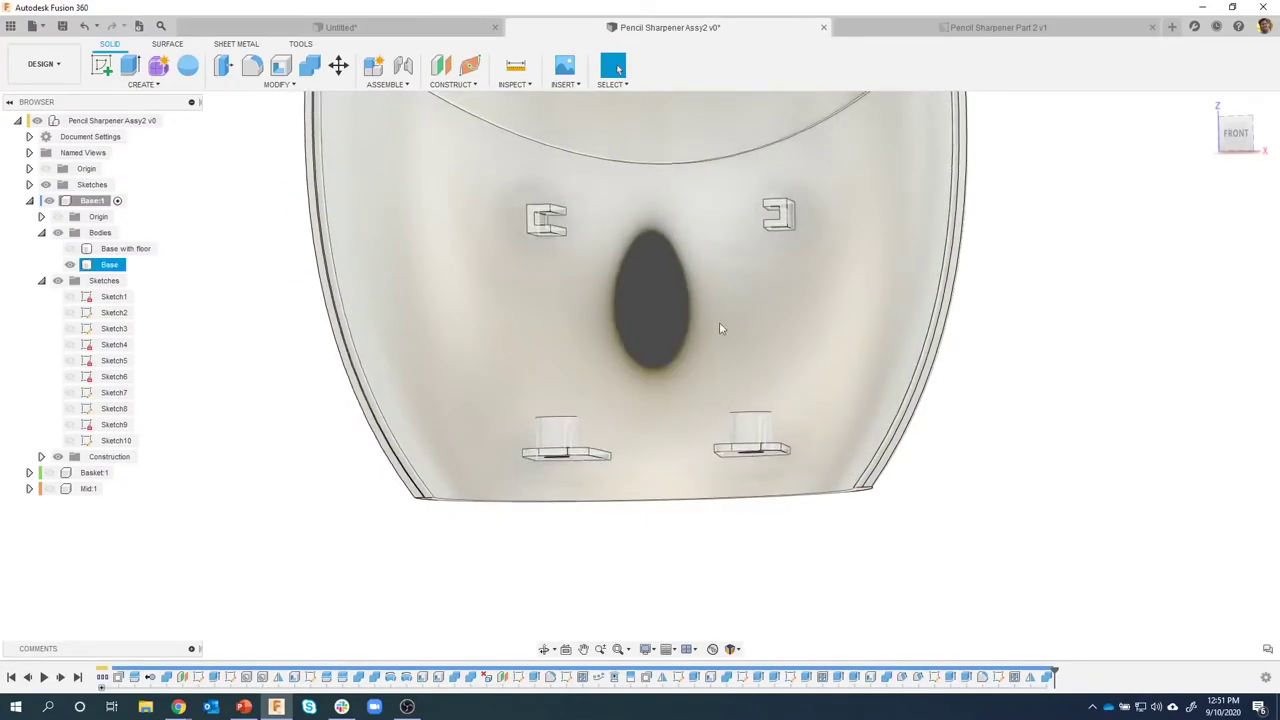
pyautogui.keyDown('shift'); pyautogui.moveTo(720, 329); pyautogui.dragTo(440, 170, button='middle'); pyautogui.keyUp('shift')
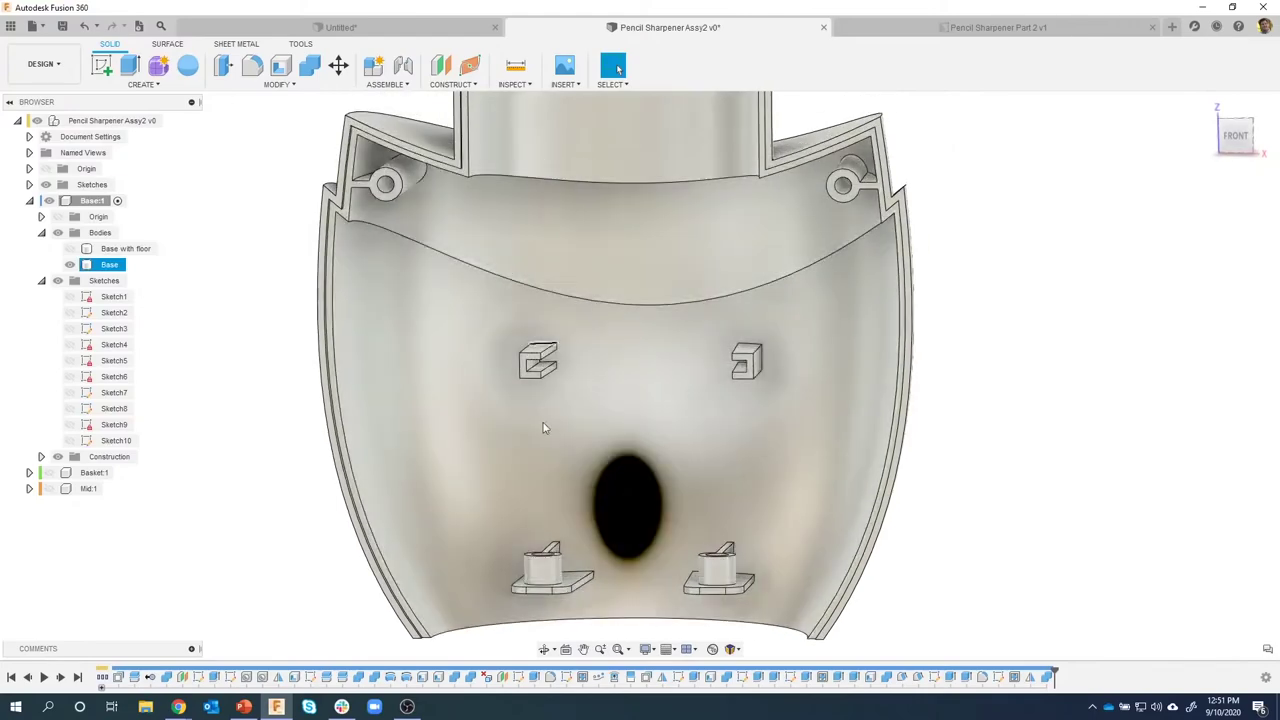
pyautogui.keyDown('shift'); pyautogui.moveTo(635, 434); pyautogui.dragTo(800, 572, button='middle'); pyautogui.keyUp('shift')
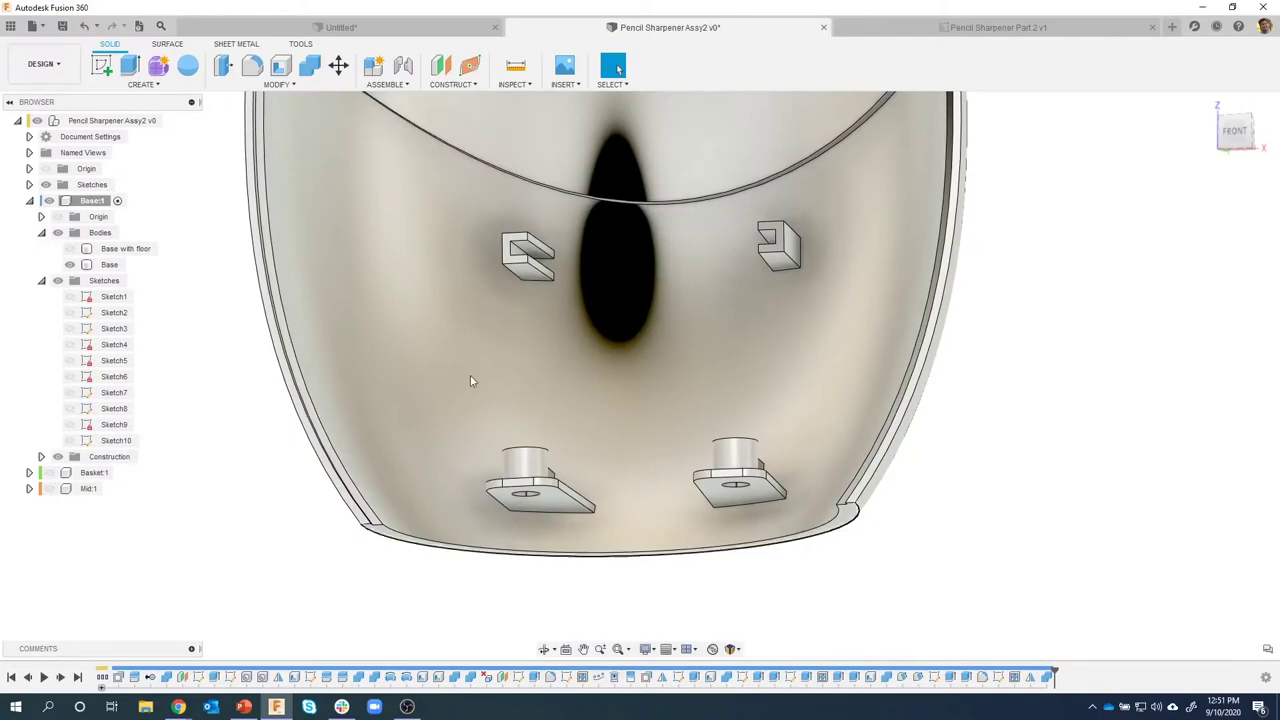
pyautogui.click(101, 65)
pyautogui.keyDown('shift'); pyautogui.moveTo(369, 457); pyautogui.dragTo(578, 573, button='middle'); pyautogui.keyUp('shift')
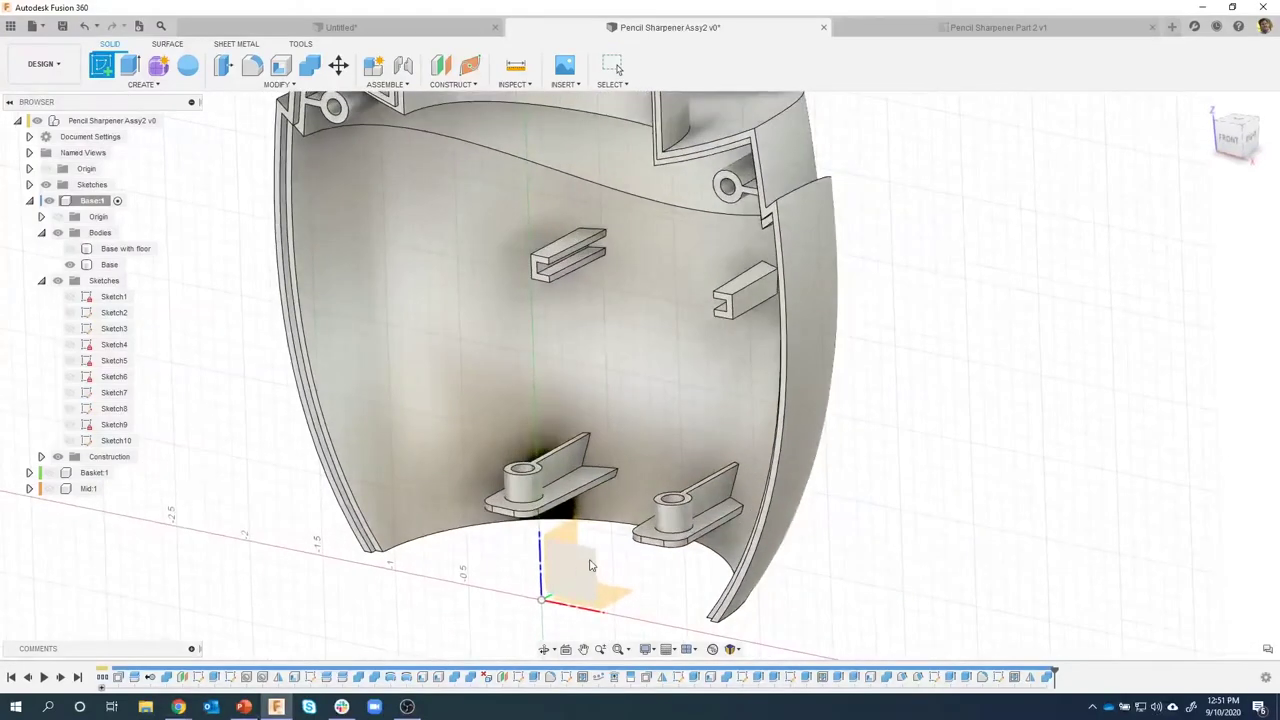
pyautogui.click(588, 560)
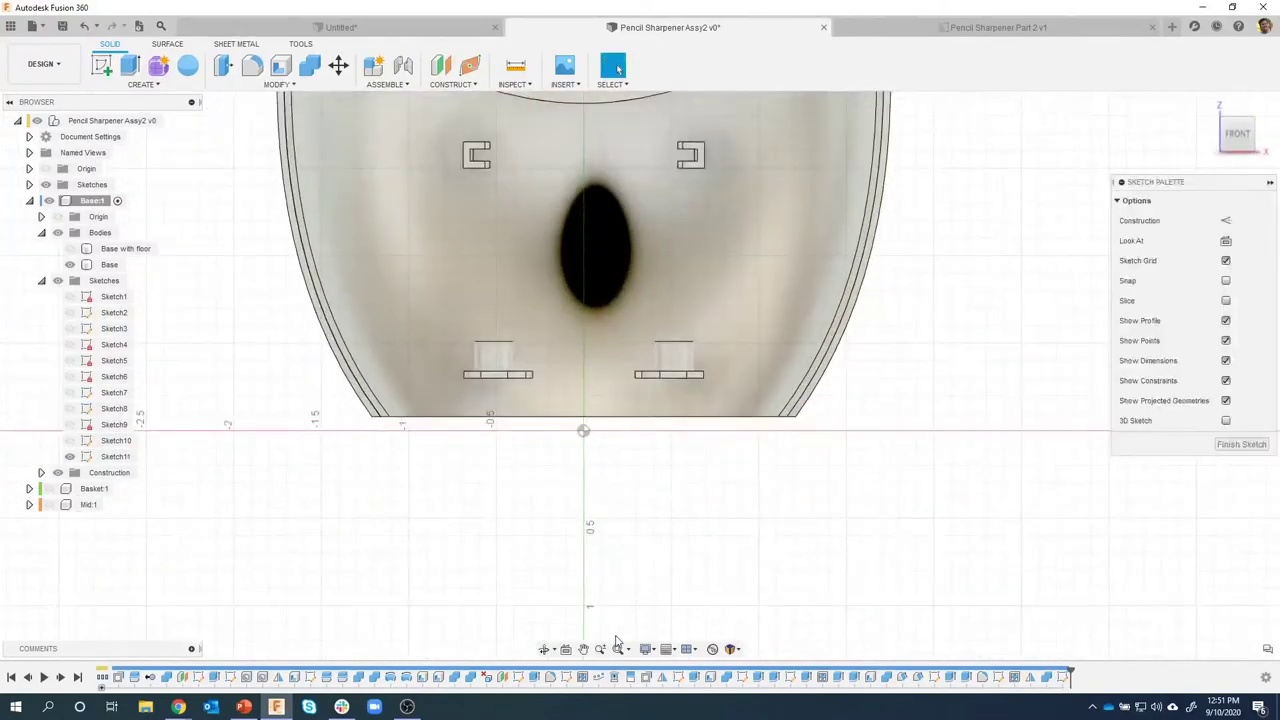
pyautogui.click(159, 66)
pyautogui.scroll(3, 603, 375)
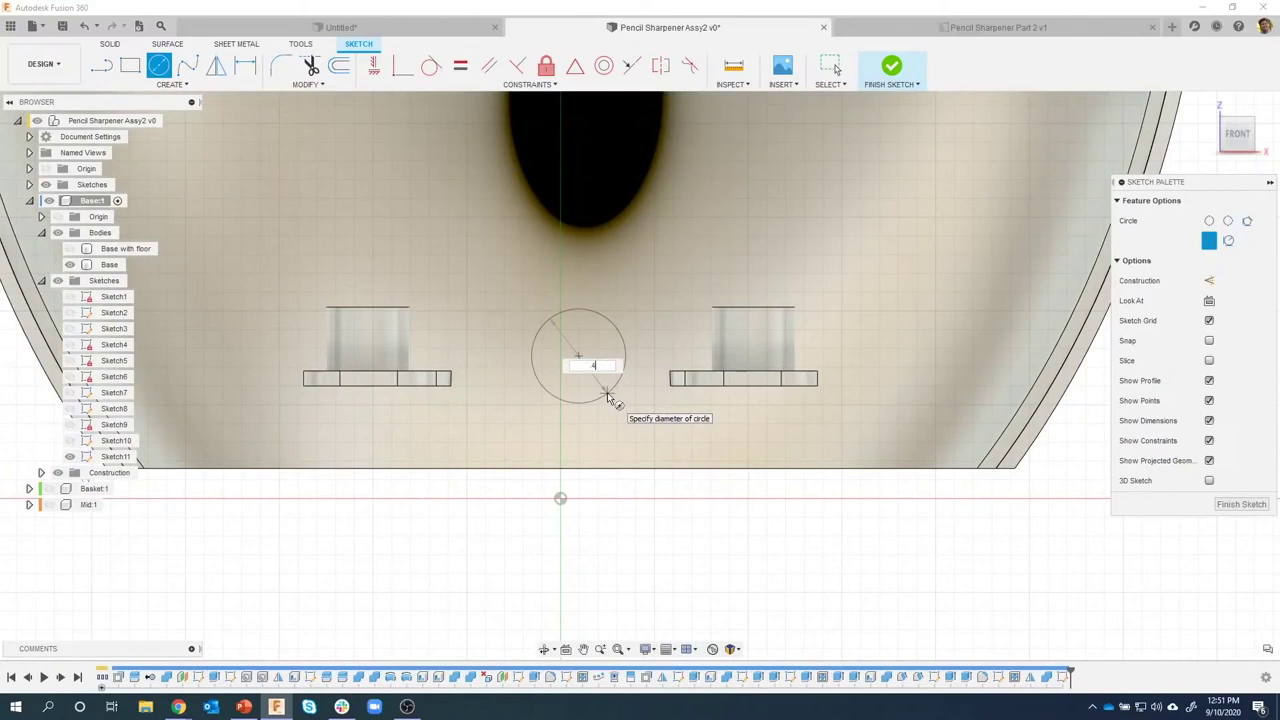
pyautogui.press('BackSpace')
pyautogui.write('5')
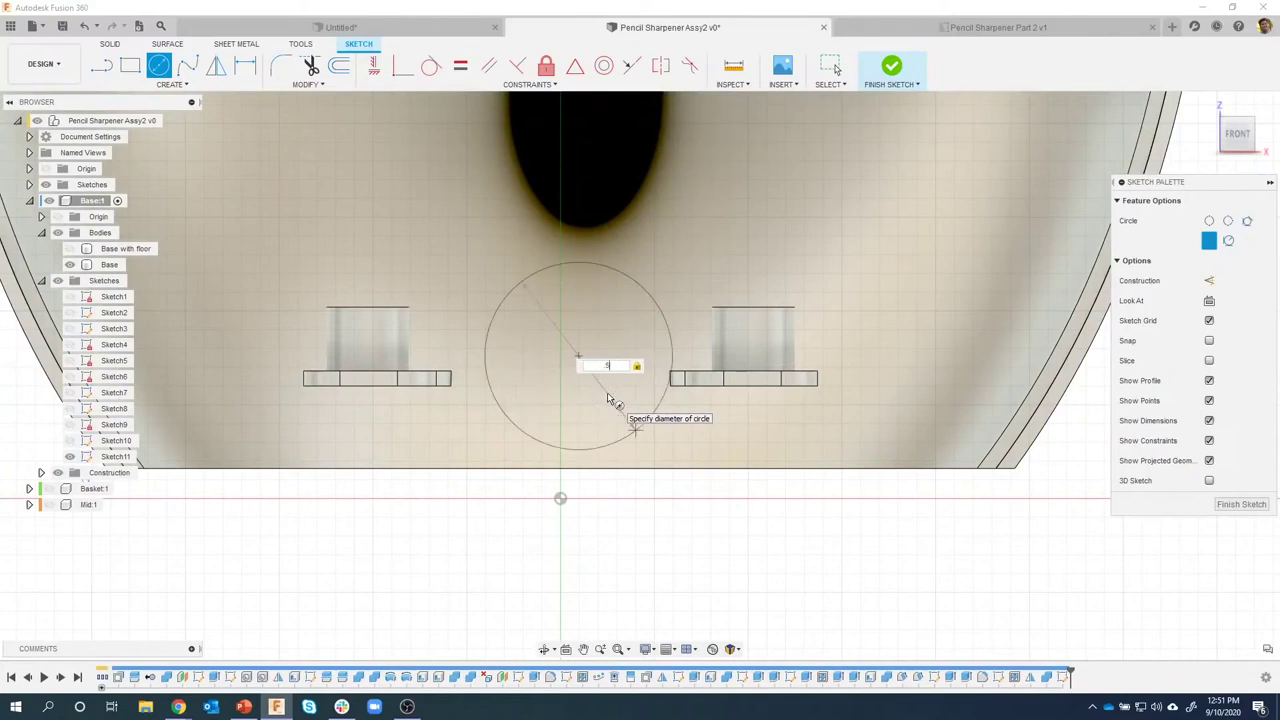
pyautogui.press('Return')
# Align the circle's centre vertically with the origin and dimension its height above the origin as 0.35 in.
pyautogui.click(374, 65)
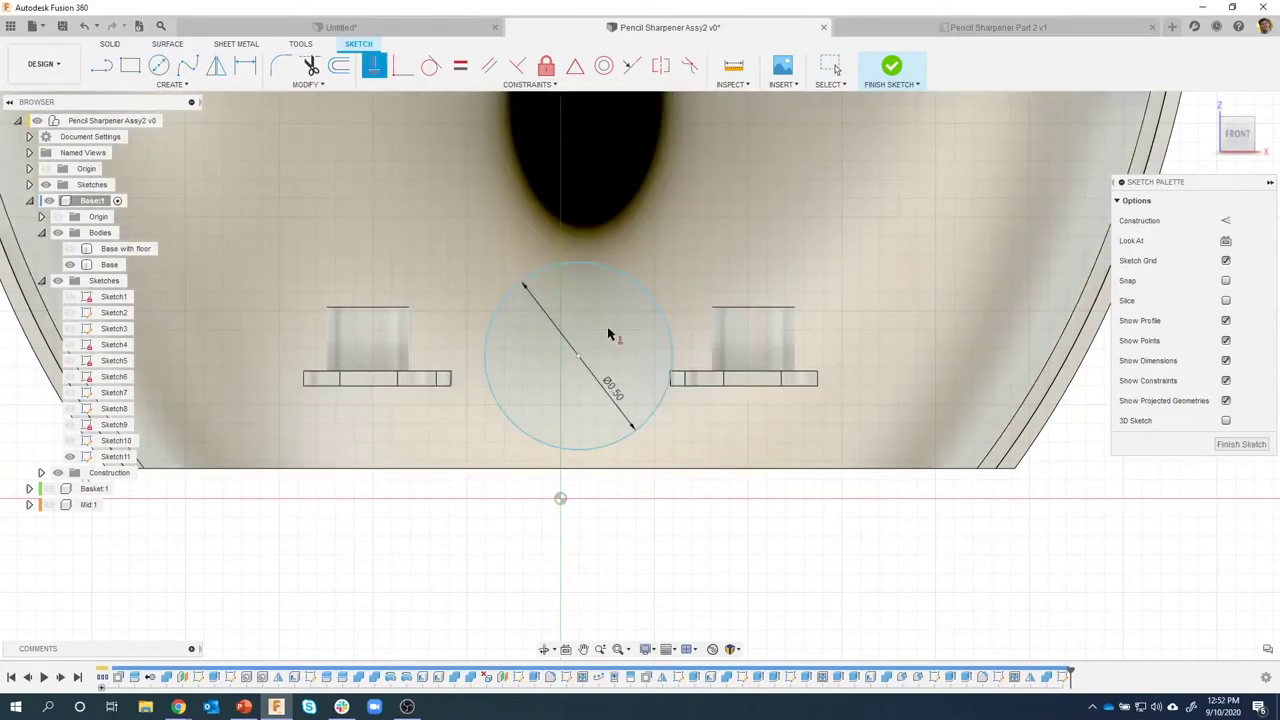
pyautogui.click(578, 358)
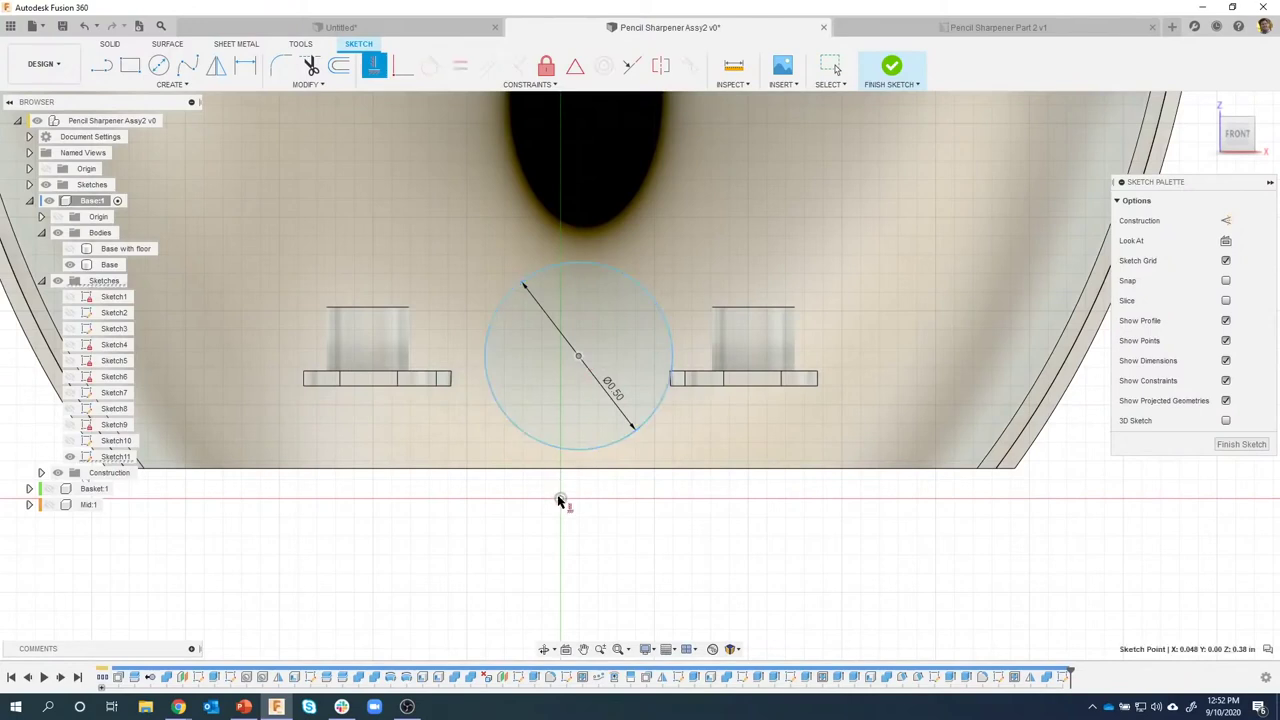
pyautogui.click(560, 498)
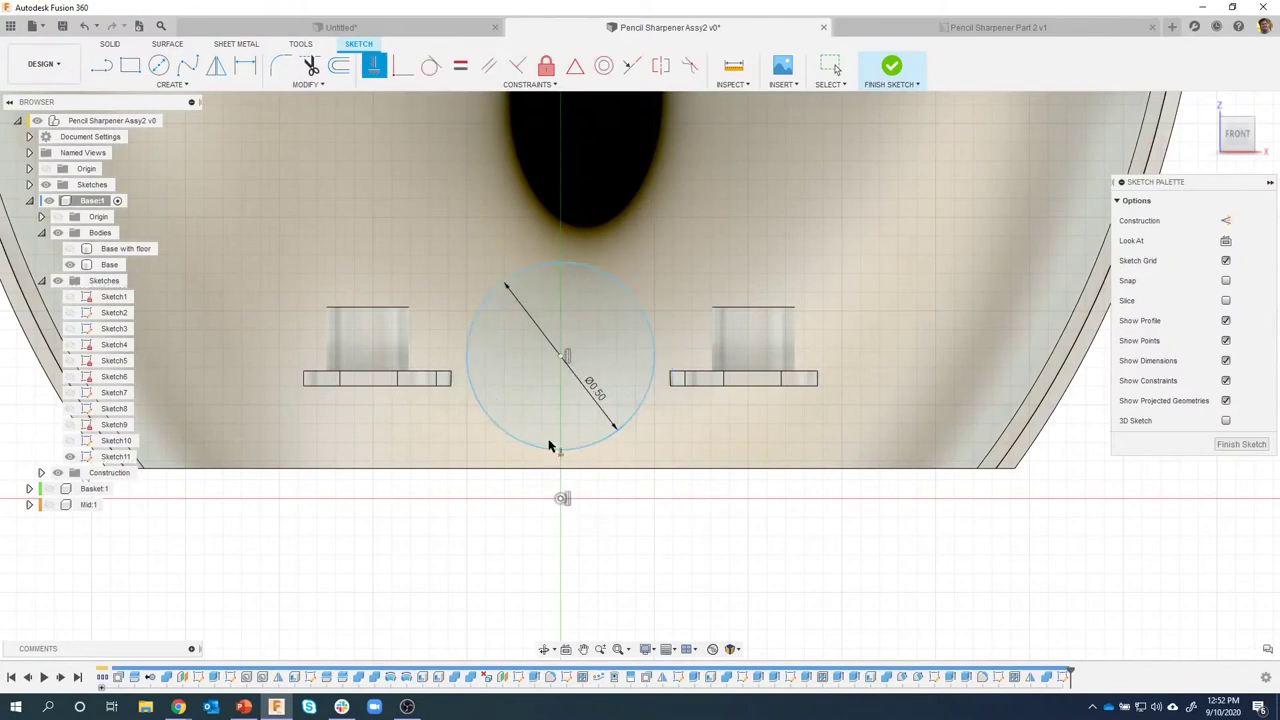
pyautogui.click(245, 65)
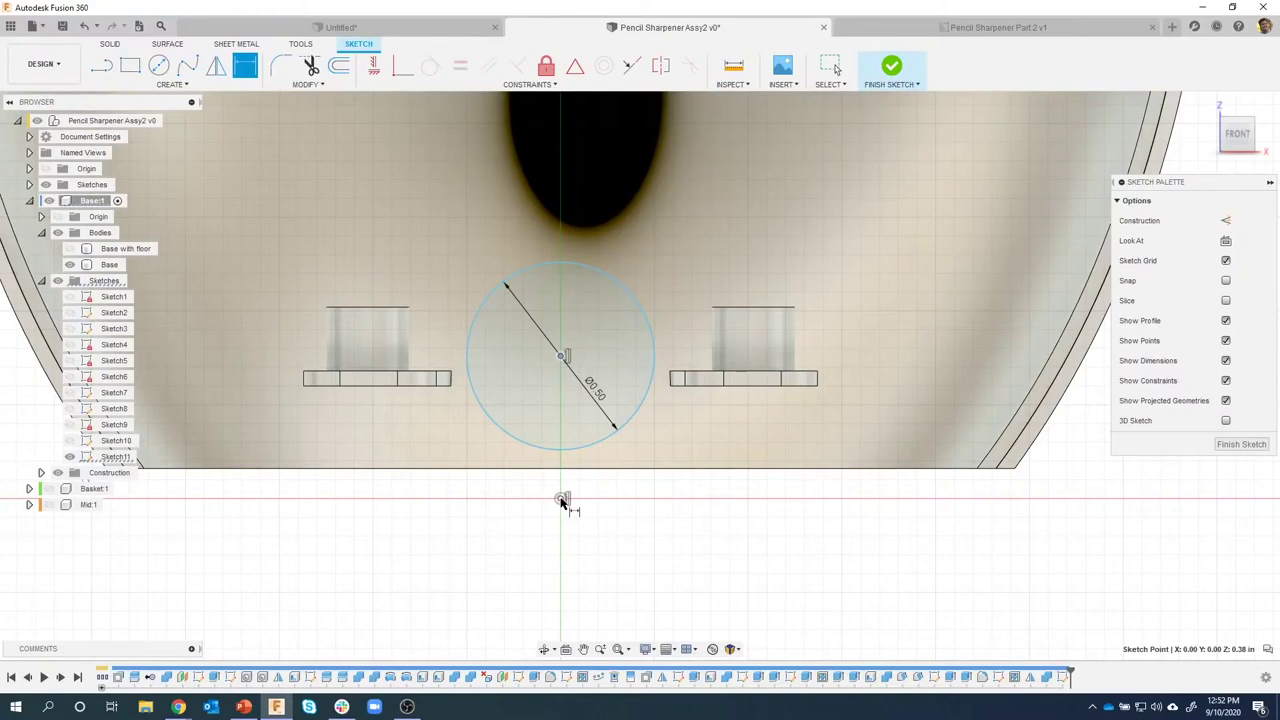
pyautogui.click(659, 440)
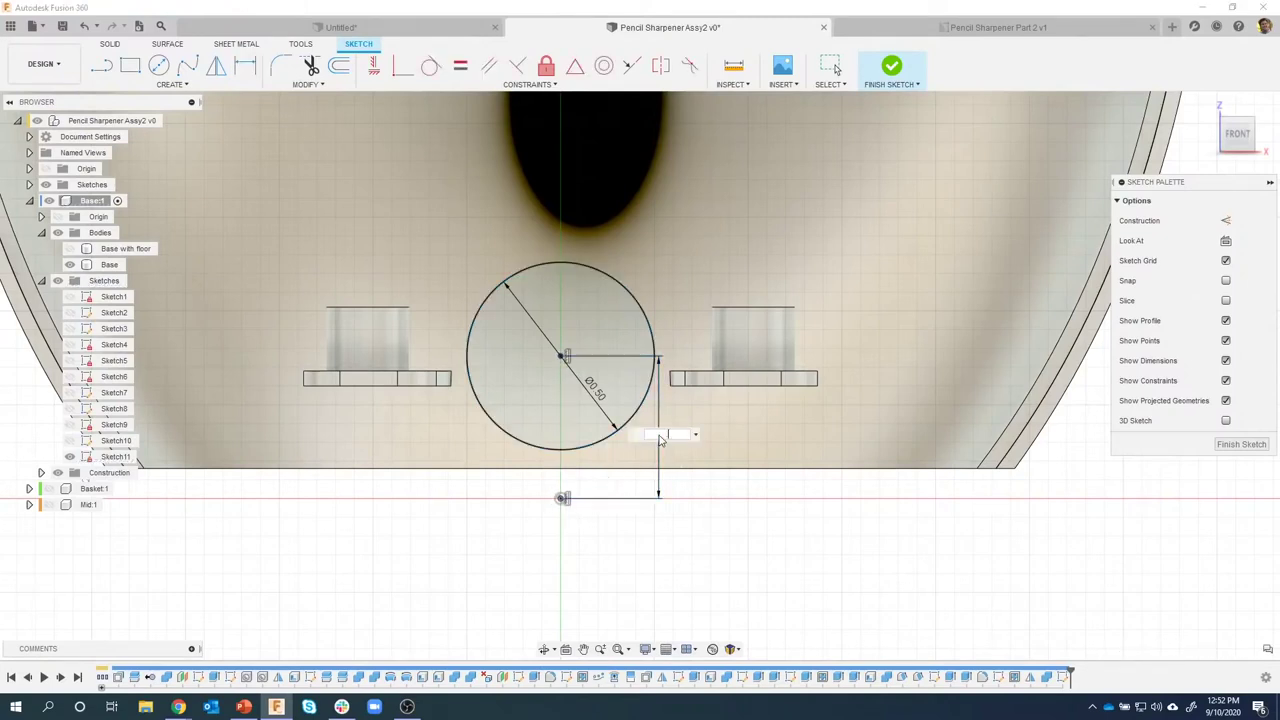
pyautogui.press('Return')
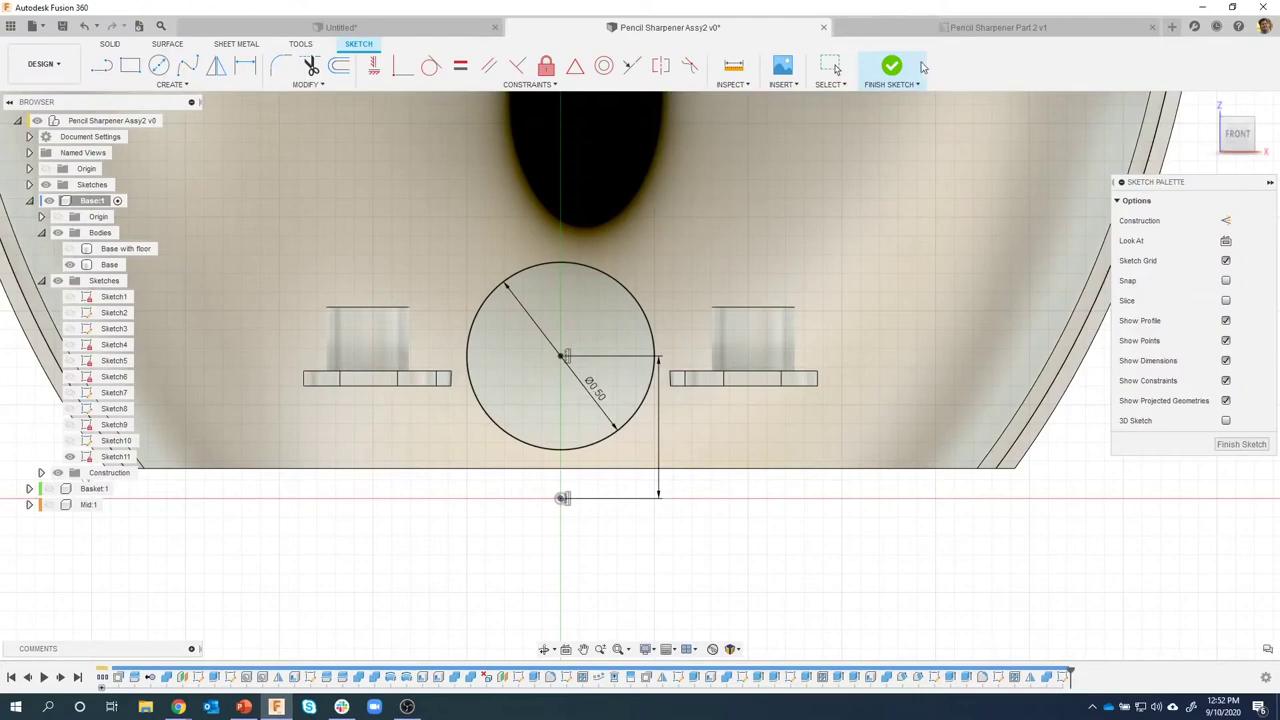
# Switch to the Pencil Sharpener Part 2 drawing, examine the round boss's dimensions in the section and detail views, and return to the assembly design.
pyautogui.click(935, 28)
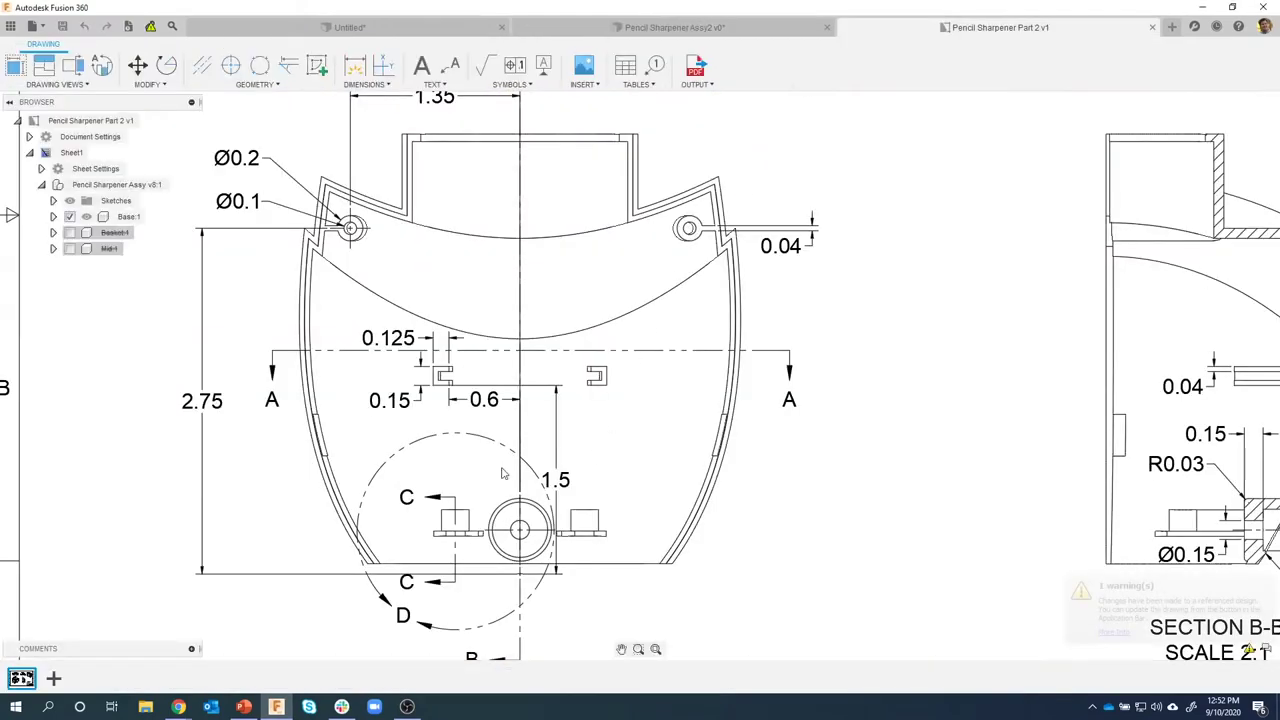
pyautogui.scroll(2, 590, 535)
pyautogui.scroll(-6, 560, 480)
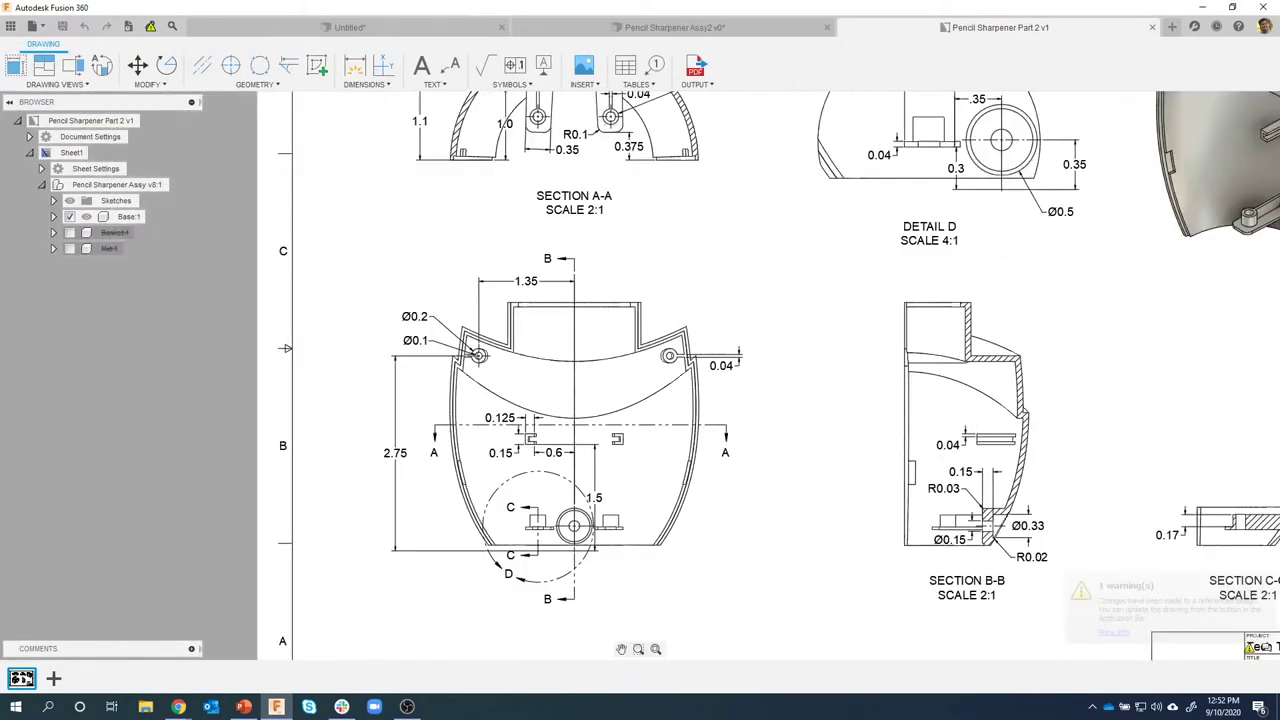
pyautogui.moveTo(520, 398)
pyautogui.mouseDown(button='middle')
pyautogui.moveTo(616, 546)
pyautogui.moveTo(660, 455)
pyautogui.mouseUp(button='middle')
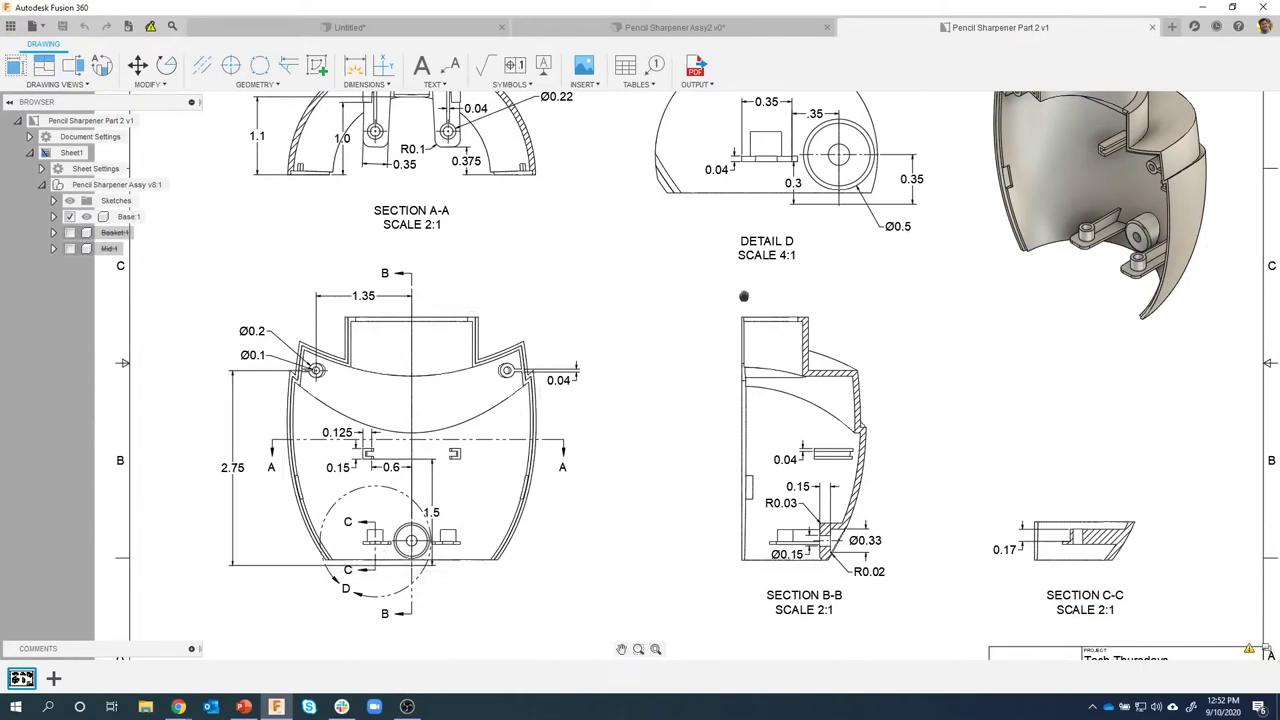
pyautogui.moveTo(743, 297); pyautogui.dragTo(675, 423, button='middle')
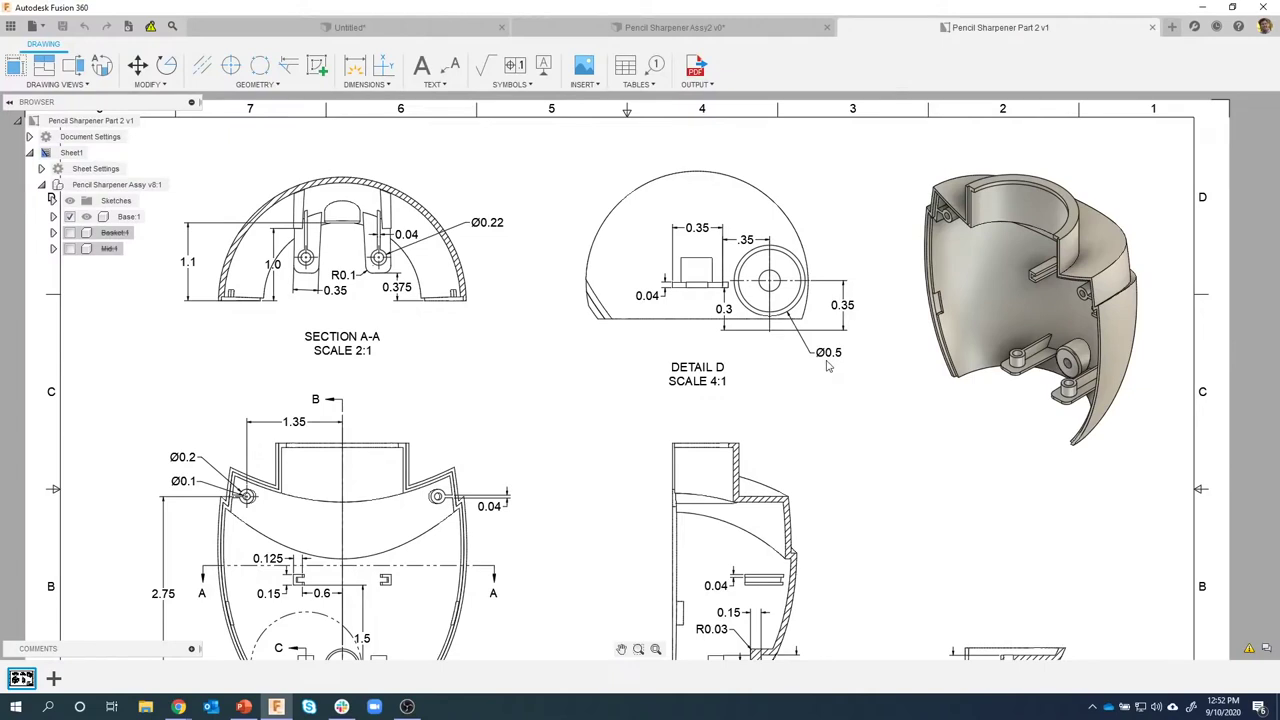
pyautogui.click(613, 27)
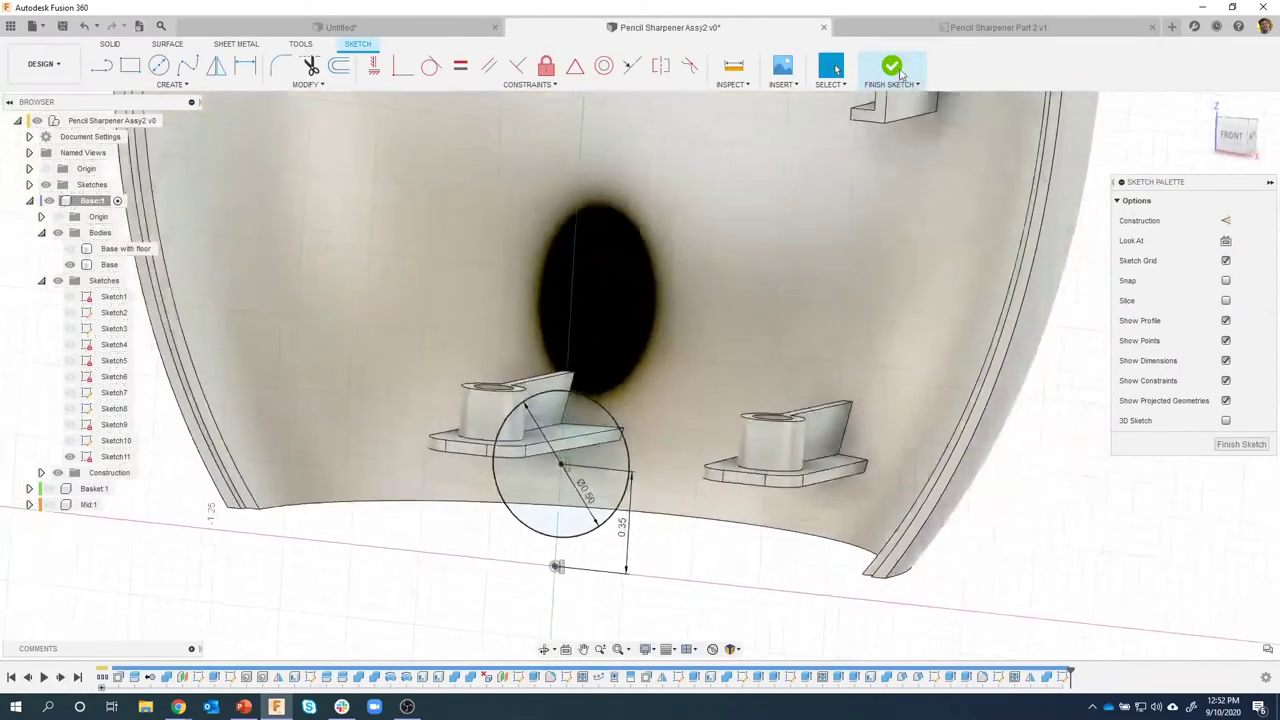
# Finish the sketch and extrude the 0.5 in circle up to the base's inner wall, joined to the base.
pyautogui.click(893, 68)
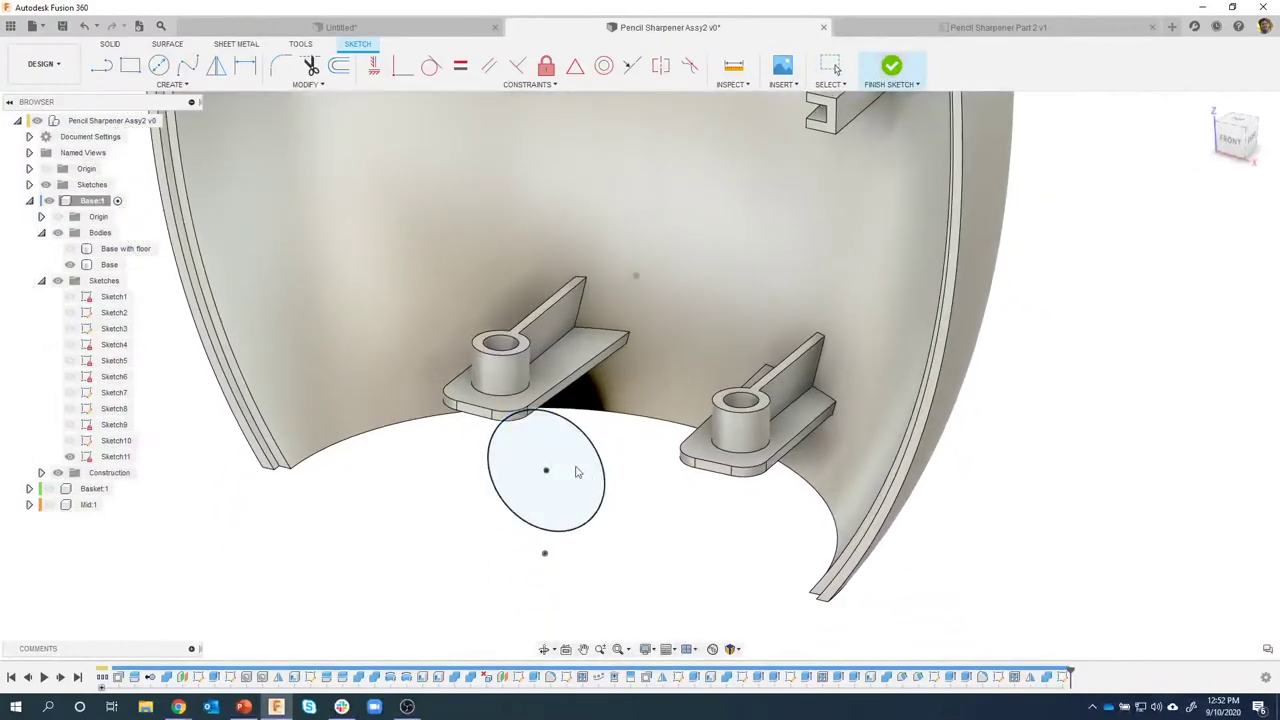
pyautogui.rightClick(558, 451)
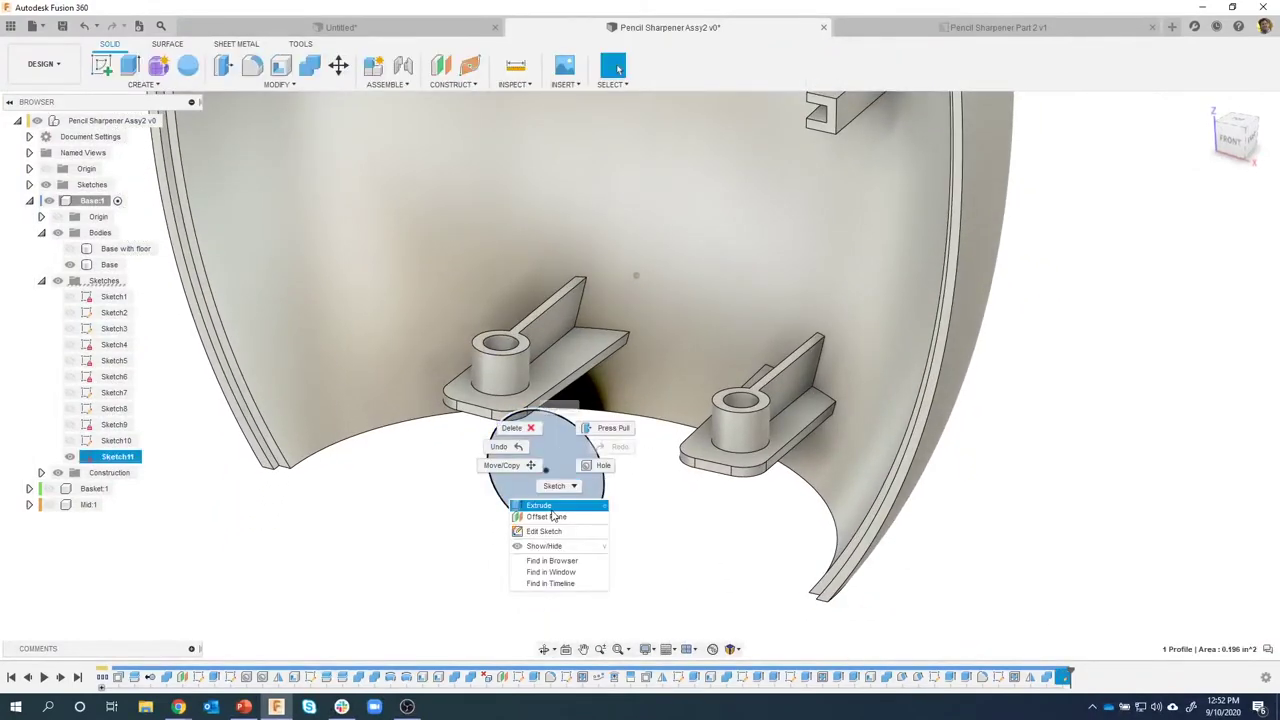
pyautogui.click(556, 511)
pyautogui.moveTo(491, 520); pyautogui.dragTo(590, 494)
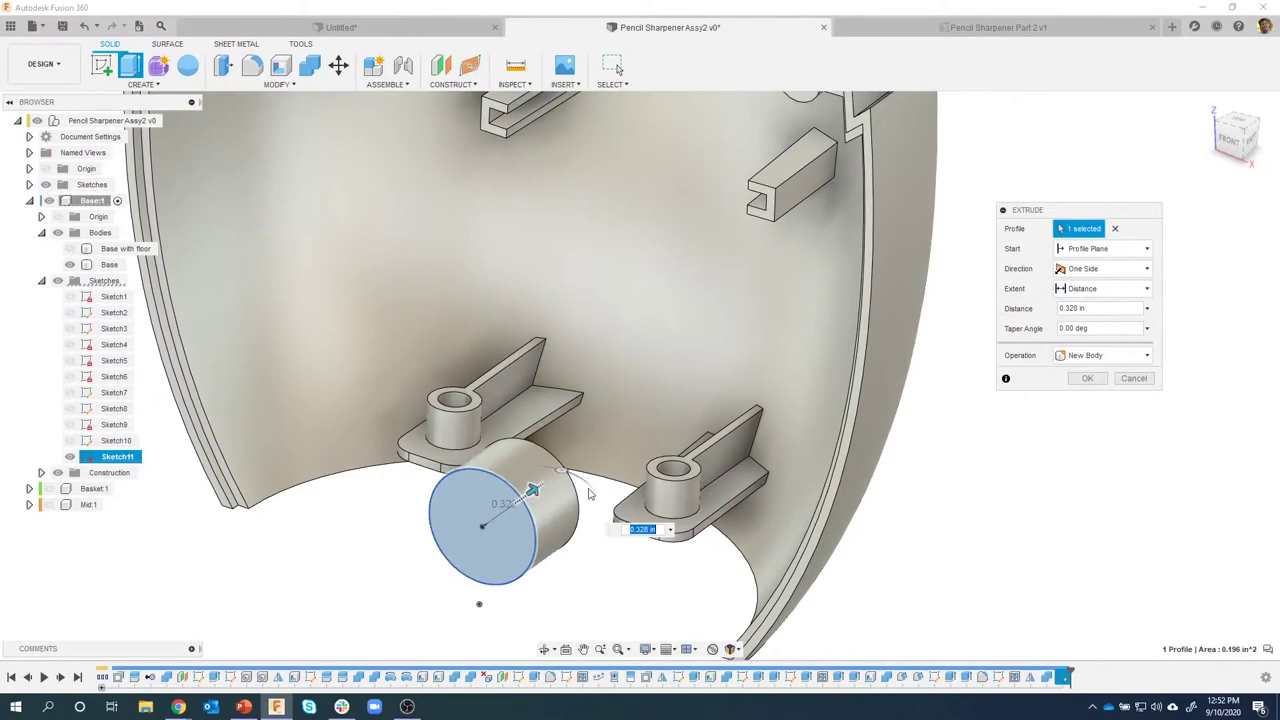
pyautogui.click(1094, 290)
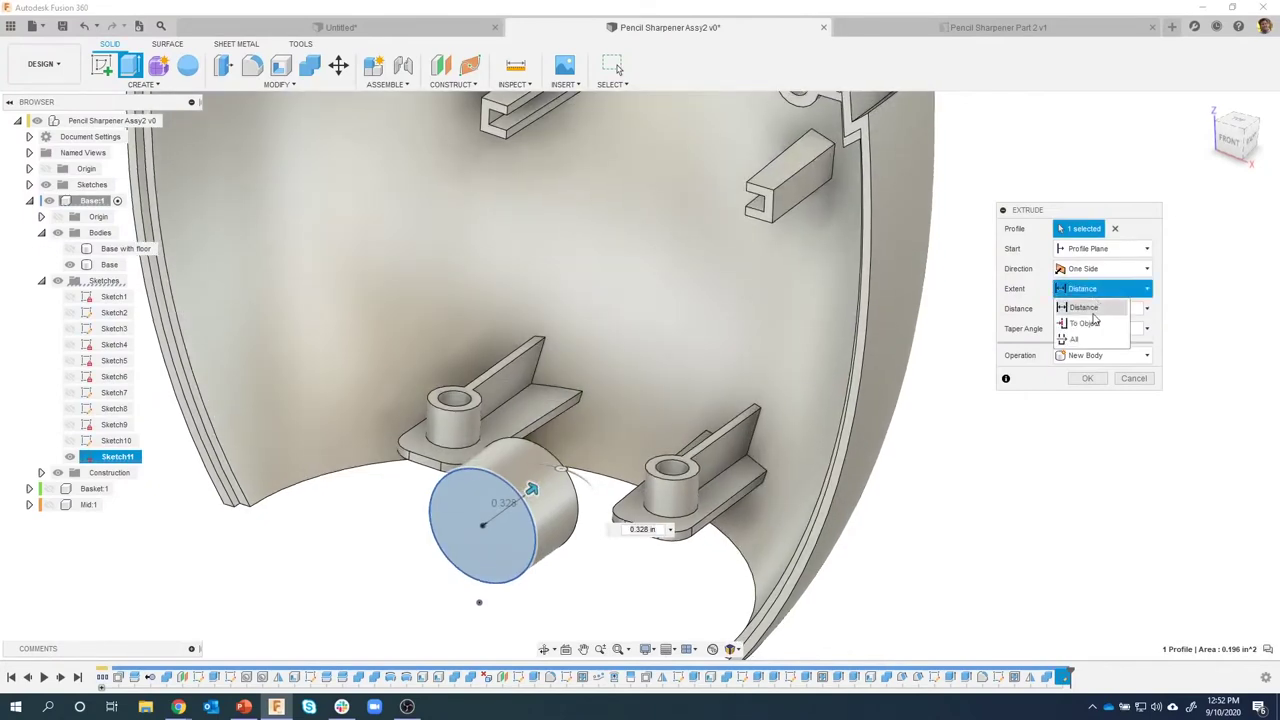
pyautogui.click(1085, 323)
pyautogui.click(716, 351)
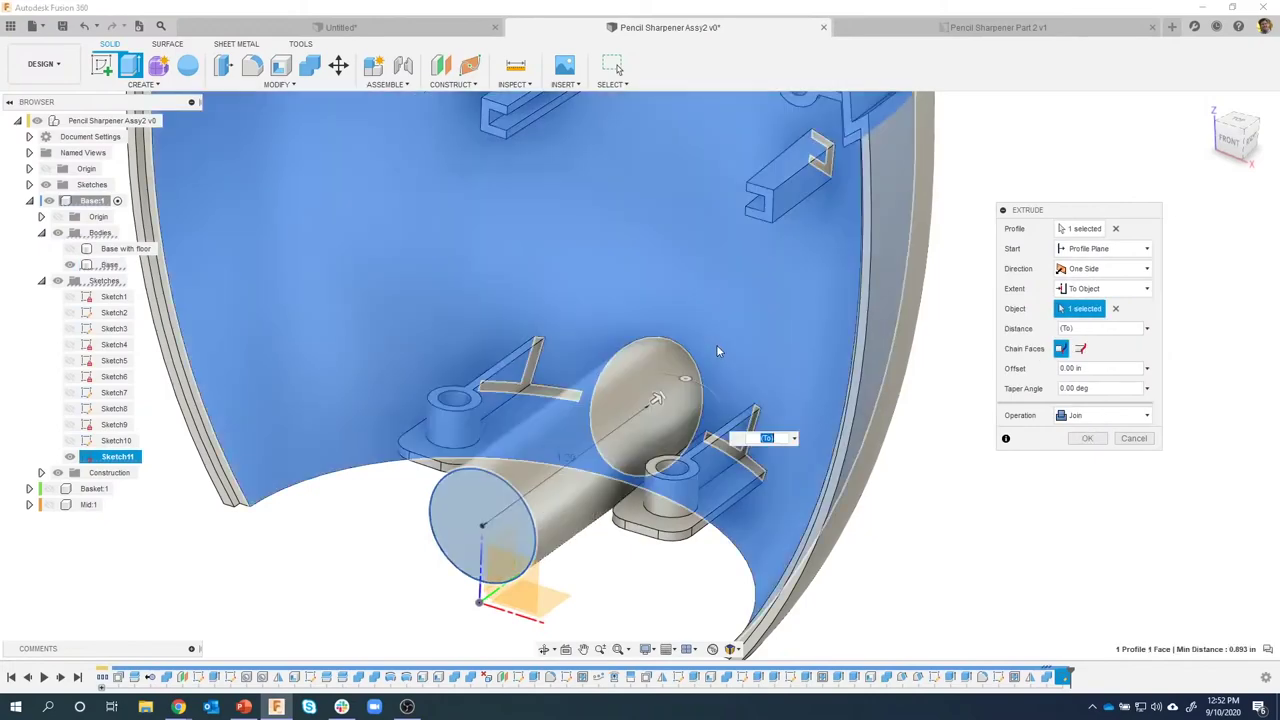
pyautogui.keyDown('shift'); pyautogui.moveTo(716, 346); pyautogui.dragTo(773, 360, button='middle'); pyautogui.keyUp('shift')
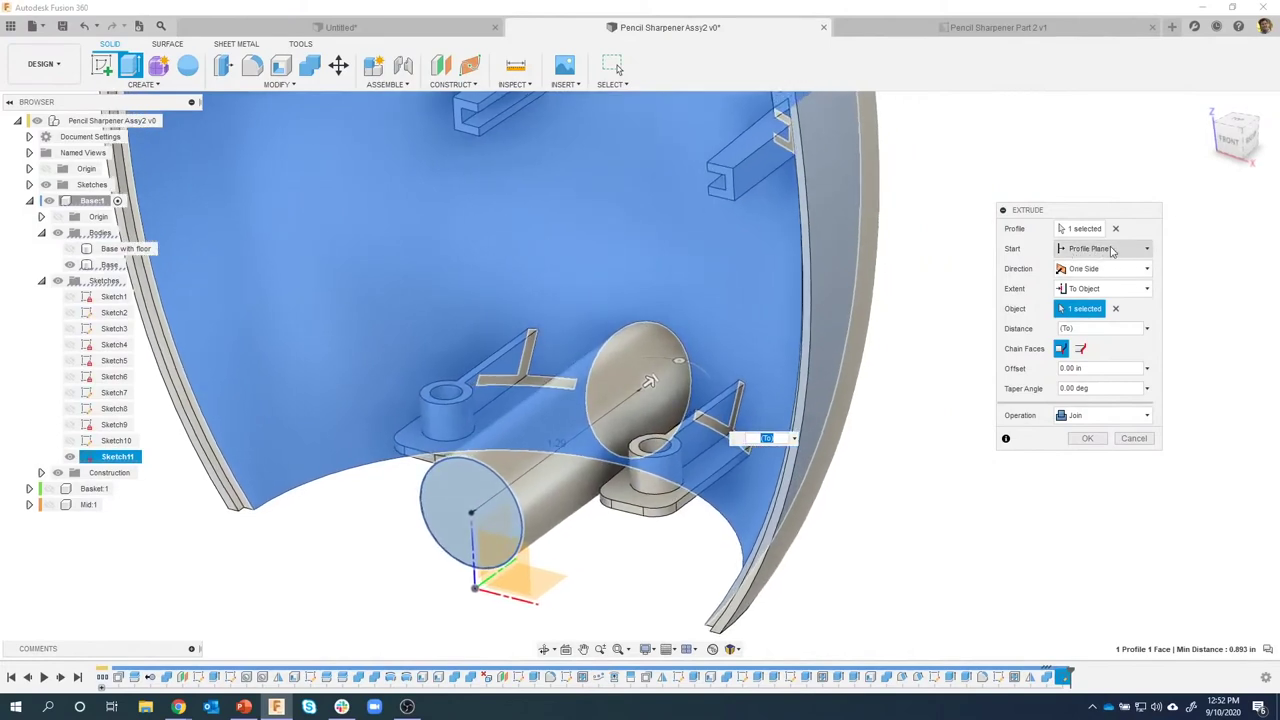
# Start the boss extrusion from a plane offset 1.1 in from the sketch and complete the extrusion.
pyautogui.click(1105, 249)
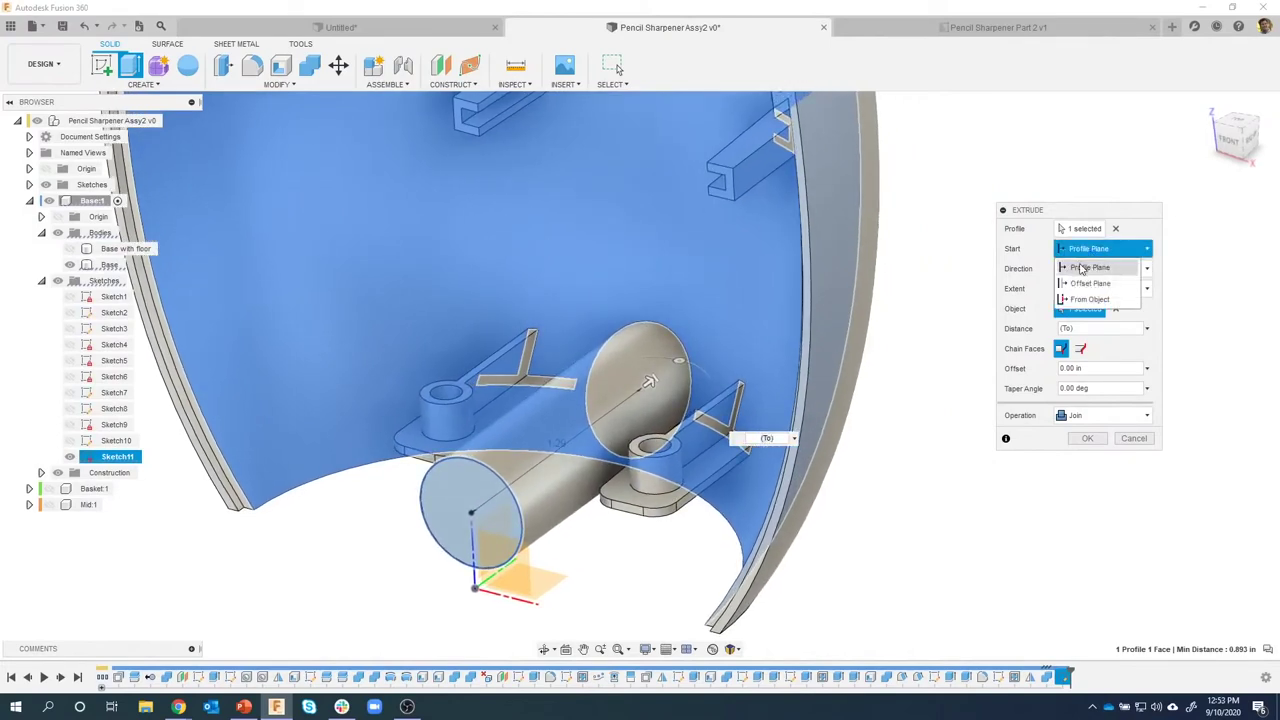
pyautogui.click(1088, 283)
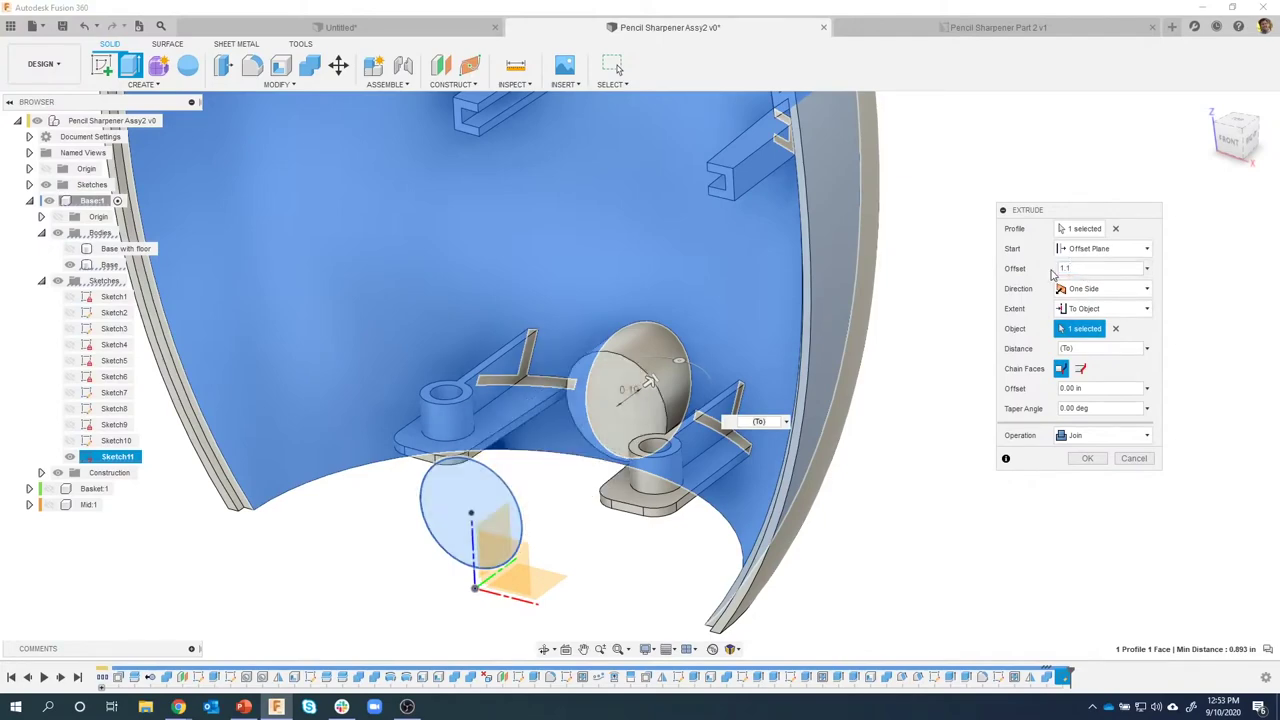
pyautogui.keyDown('shift'); pyautogui.moveTo(780, 312); pyautogui.dragTo(626, 372, button='middle'); pyautogui.keyUp('shift')
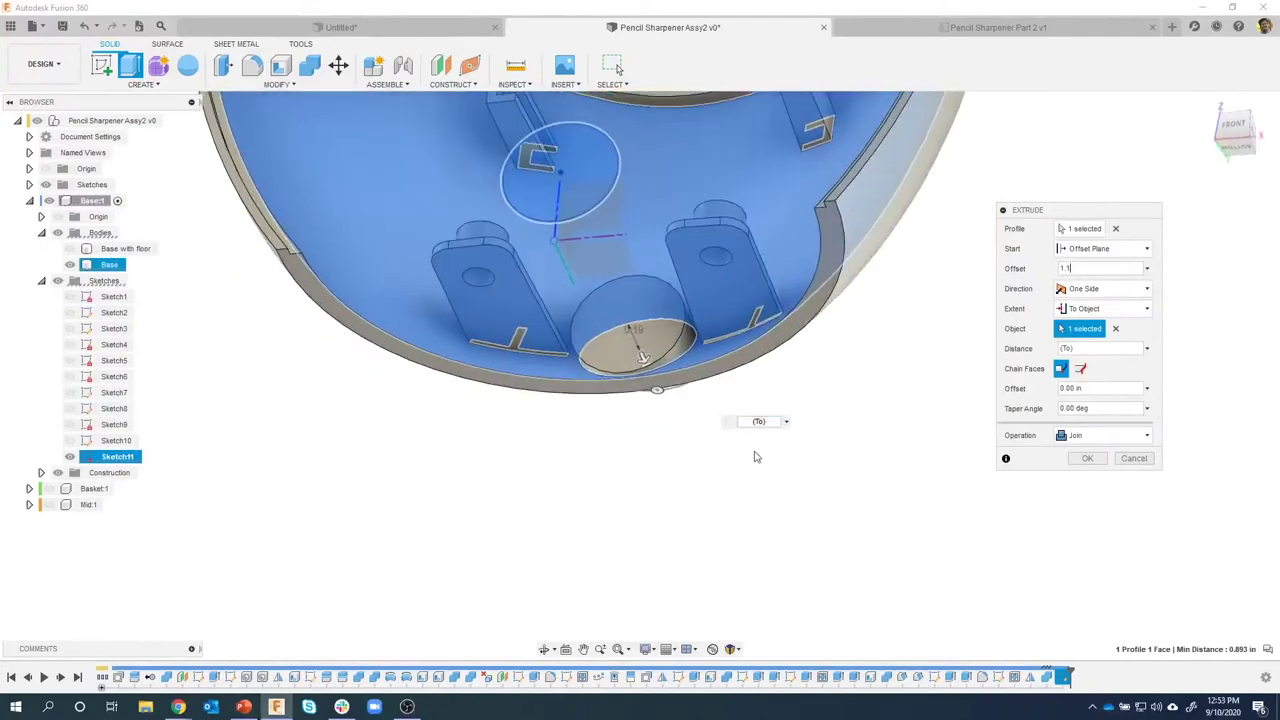
pyautogui.moveTo(757, 457)
pyautogui.keyDown('shift'); pyautogui.mouseDown(button='middle')
pyautogui.moveTo(728, 477)
pyautogui.moveTo(672, 472)
pyautogui.moveTo(612, 438)
pyautogui.moveTo(426, 618)
pyautogui.mouseUp(button='middle'); pyautogui.keyUp('shift')
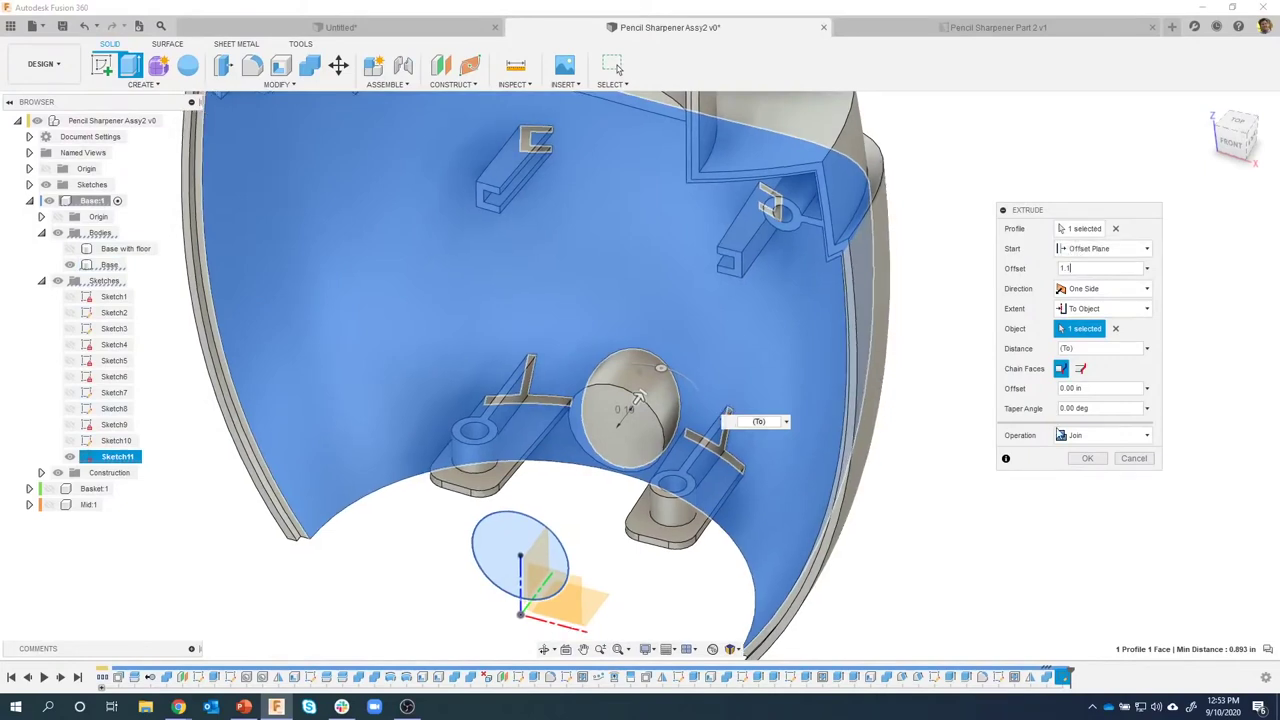
pyautogui.click(1084, 458)
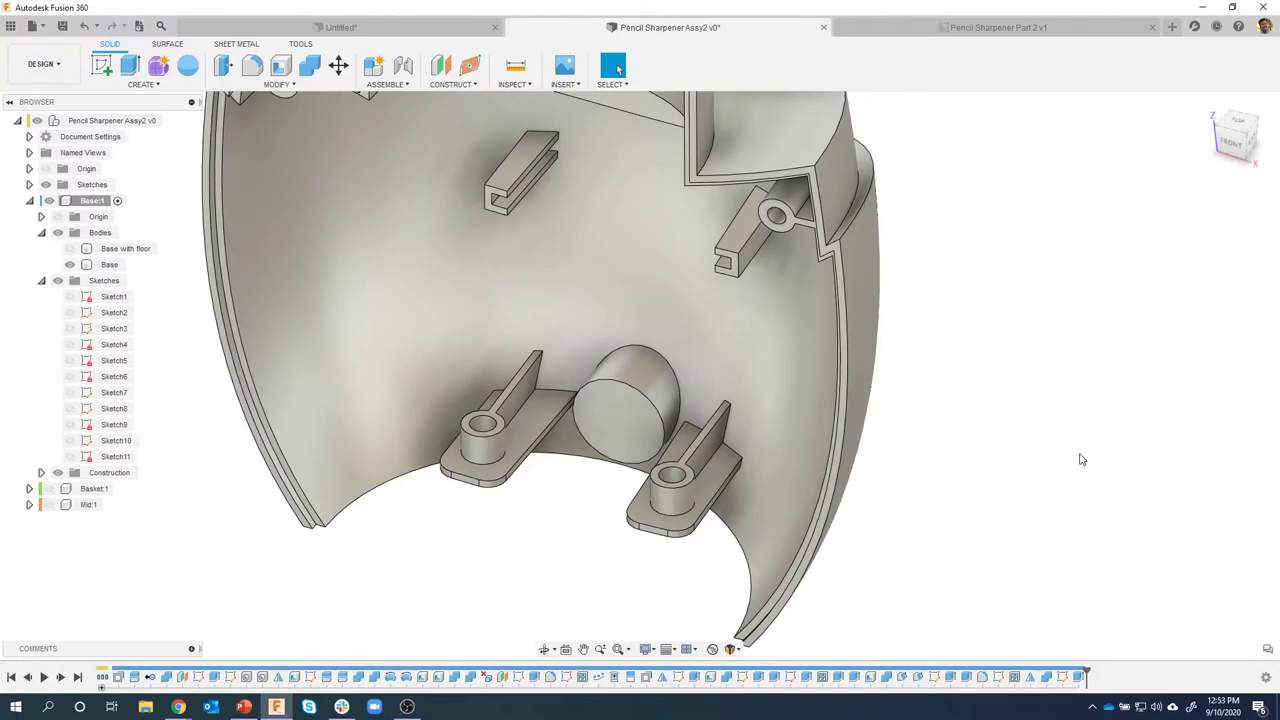
pyautogui.keyDown('shift'); pyautogui.moveTo(1008, 408); pyautogui.dragTo(183, 170, button='middle'); pyautogui.keyUp('shift')
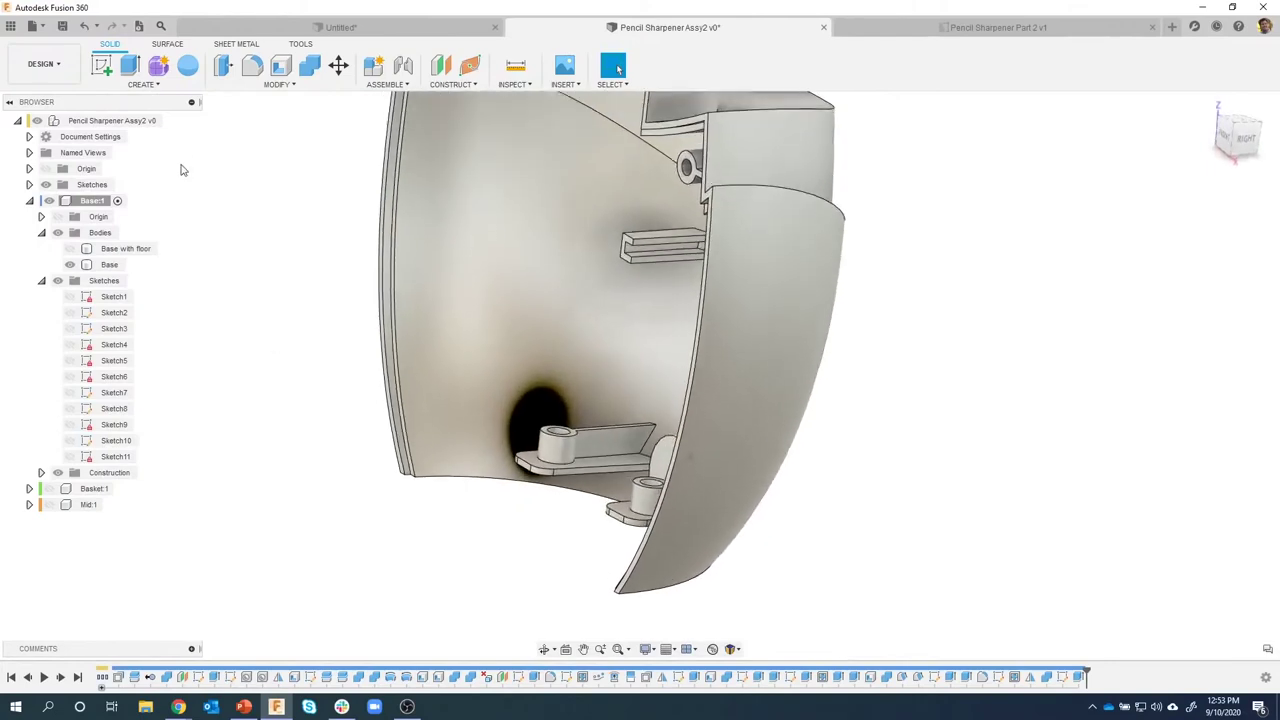
pyautogui.click(148, 85)
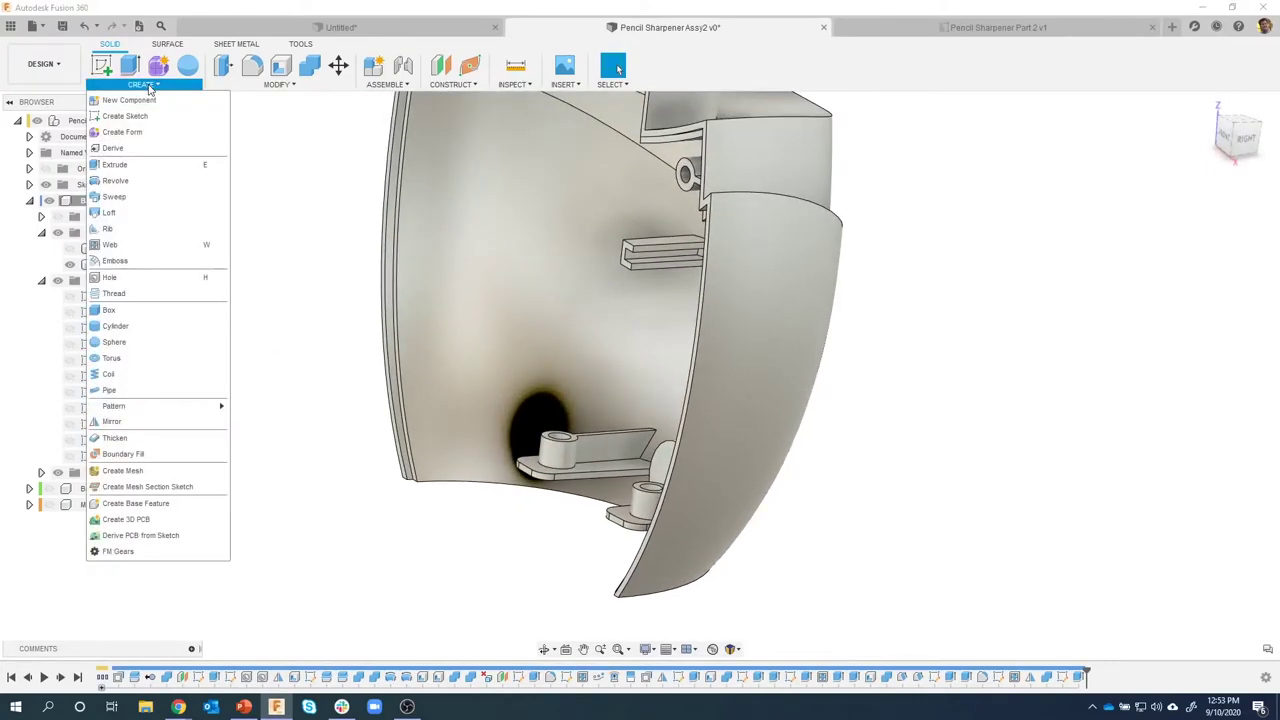
pyautogui.click(152, 280)
pyautogui.keyDown('shift'); pyautogui.moveTo(620, 411); pyautogui.dragTo(558, 478, button='middle'); pyautogui.keyUp('shift')
pyautogui.click(553, 406)
pyautogui.moveTo(558, 478); pyautogui.dragTo(611, 381)
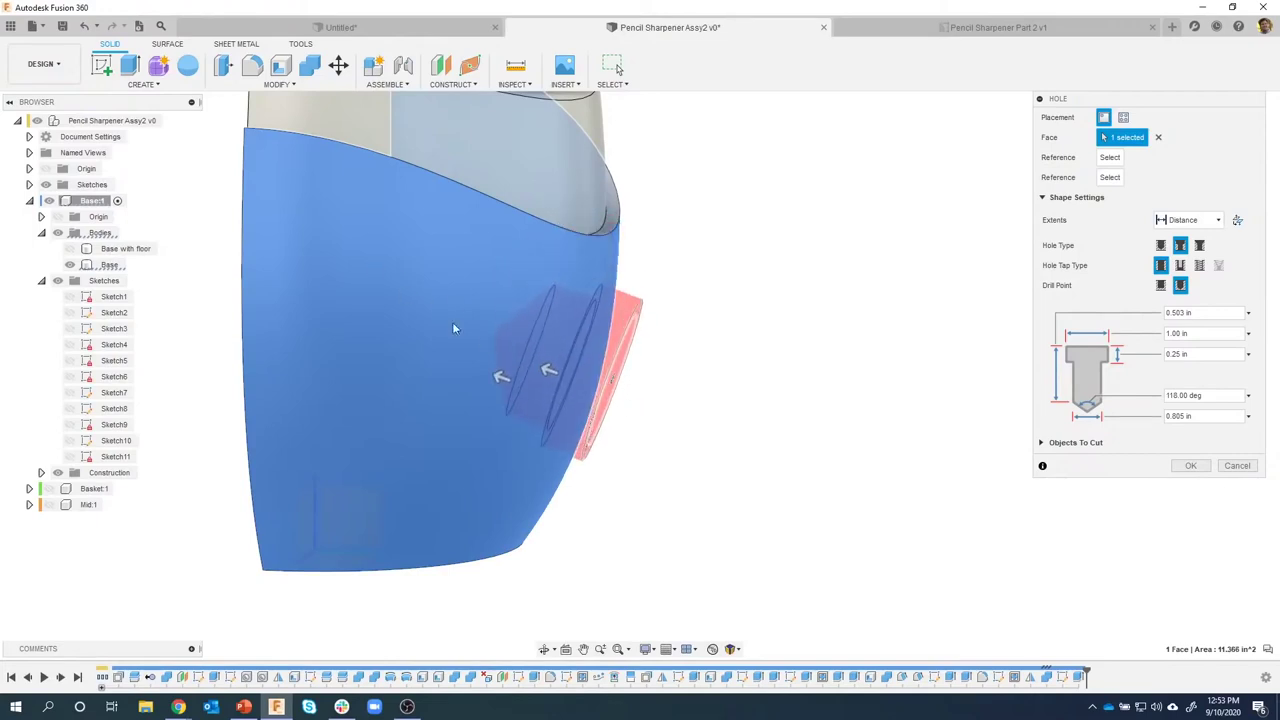
pyautogui.keyDown('shift'); pyautogui.moveTo(452, 328); pyautogui.dragTo(333, 442, button='middle'); pyautogui.keyUp('shift')
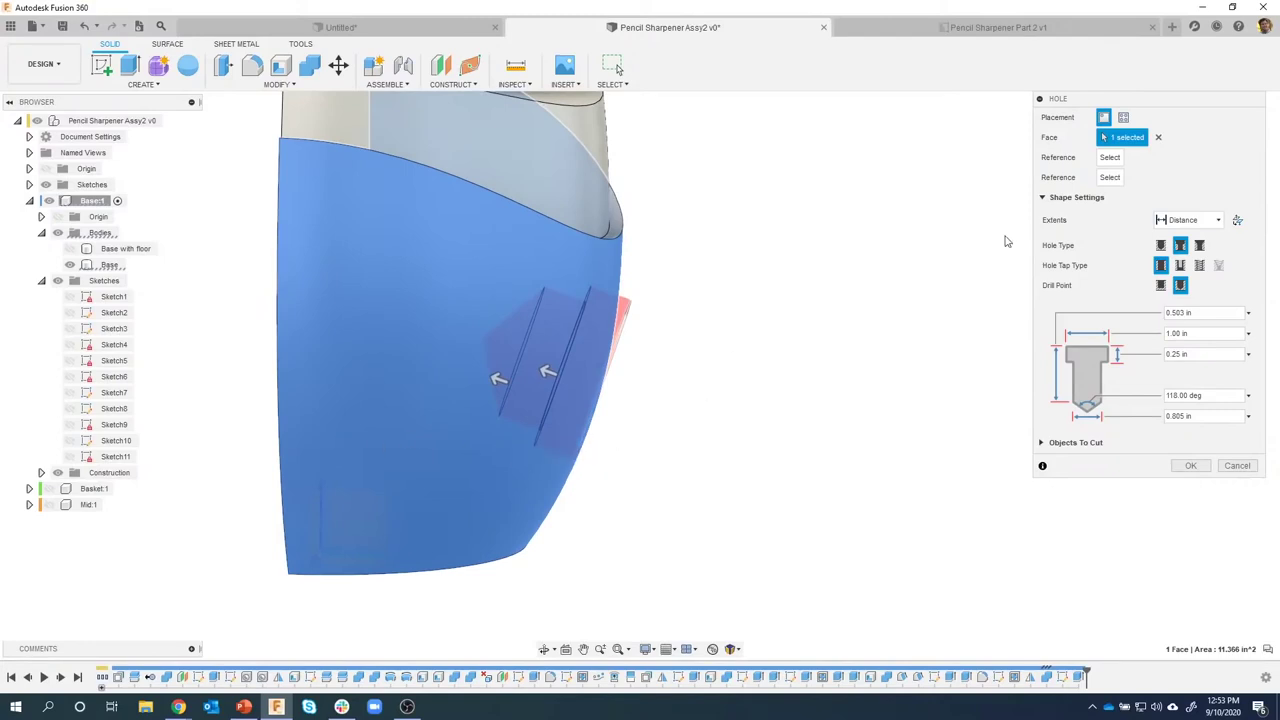
pyautogui.click(1237, 467)
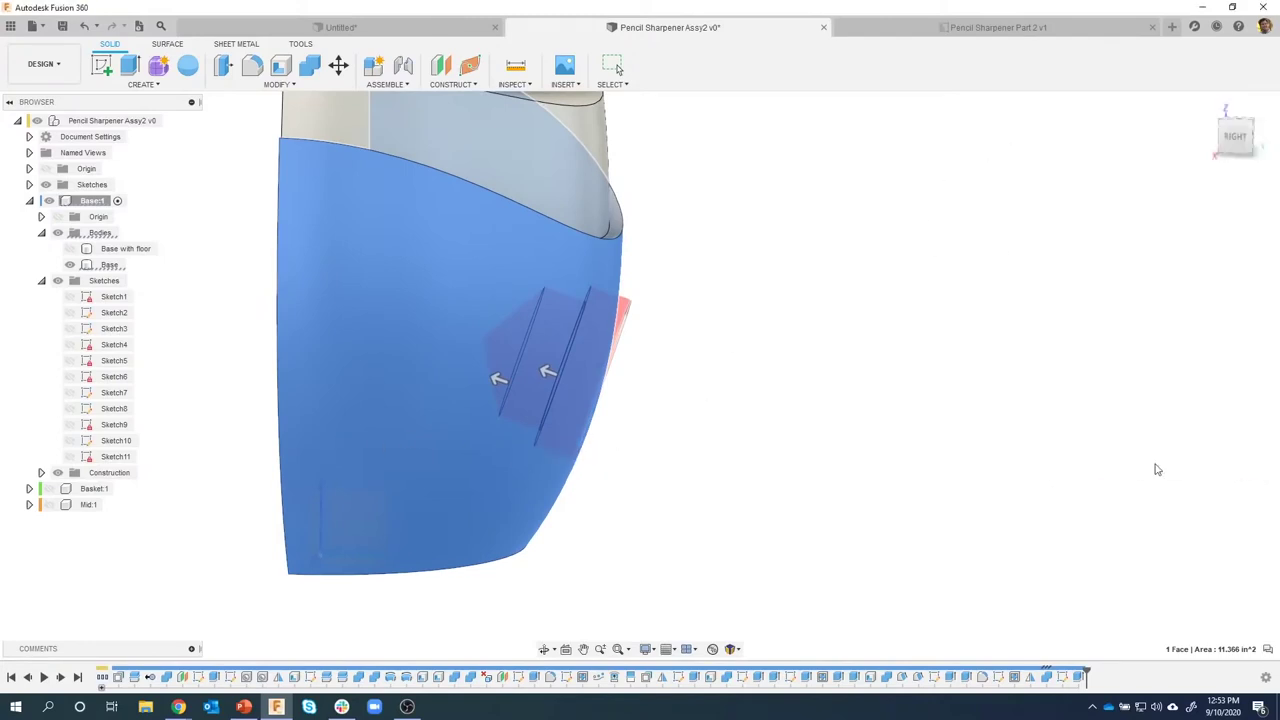
# Fillet the circular front edge of the round boss between the two lower supports.
pyautogui.keyDown('shift'); pyautogui.moveTo(812, 441); pyautogui.dragTo(882, 471, button='middle'); pyautogui.keyUp('shift')
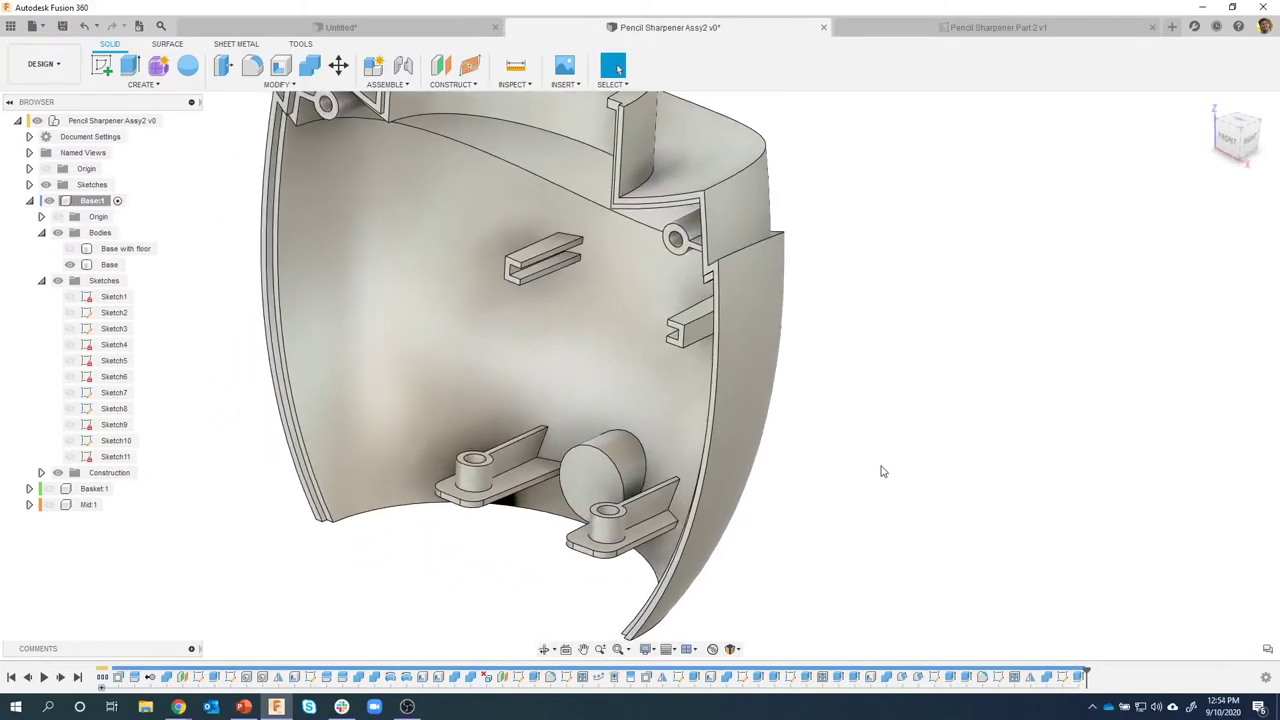
pyautogui.scroll(3, 847, 469)
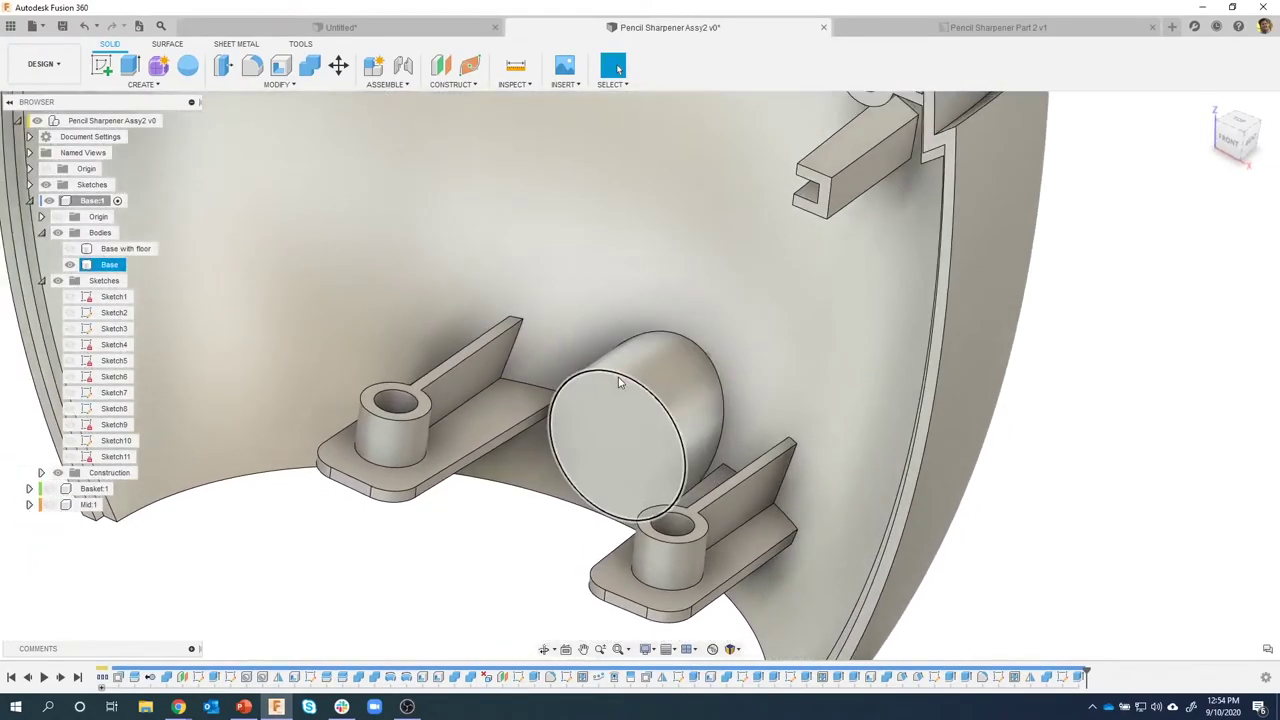
pyautogui.rightClick(619, 382)
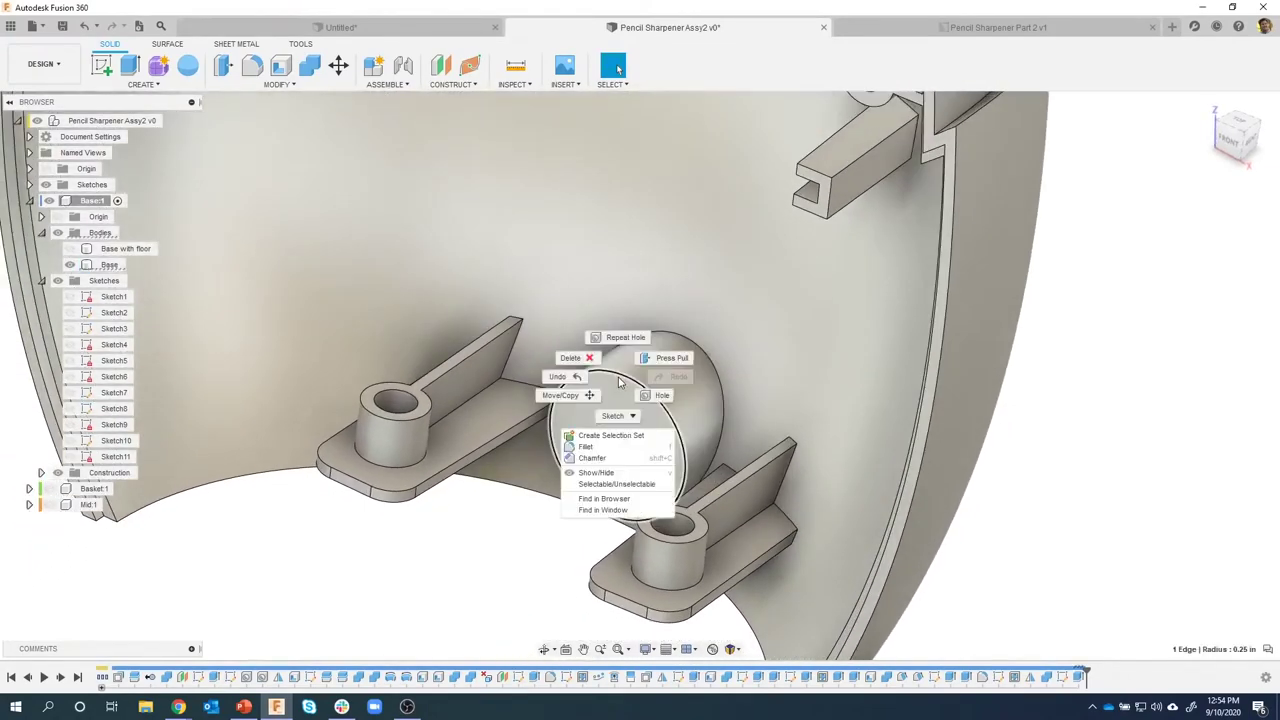
pyautogui.click(588, 447)
pyautogui.press('Escape')
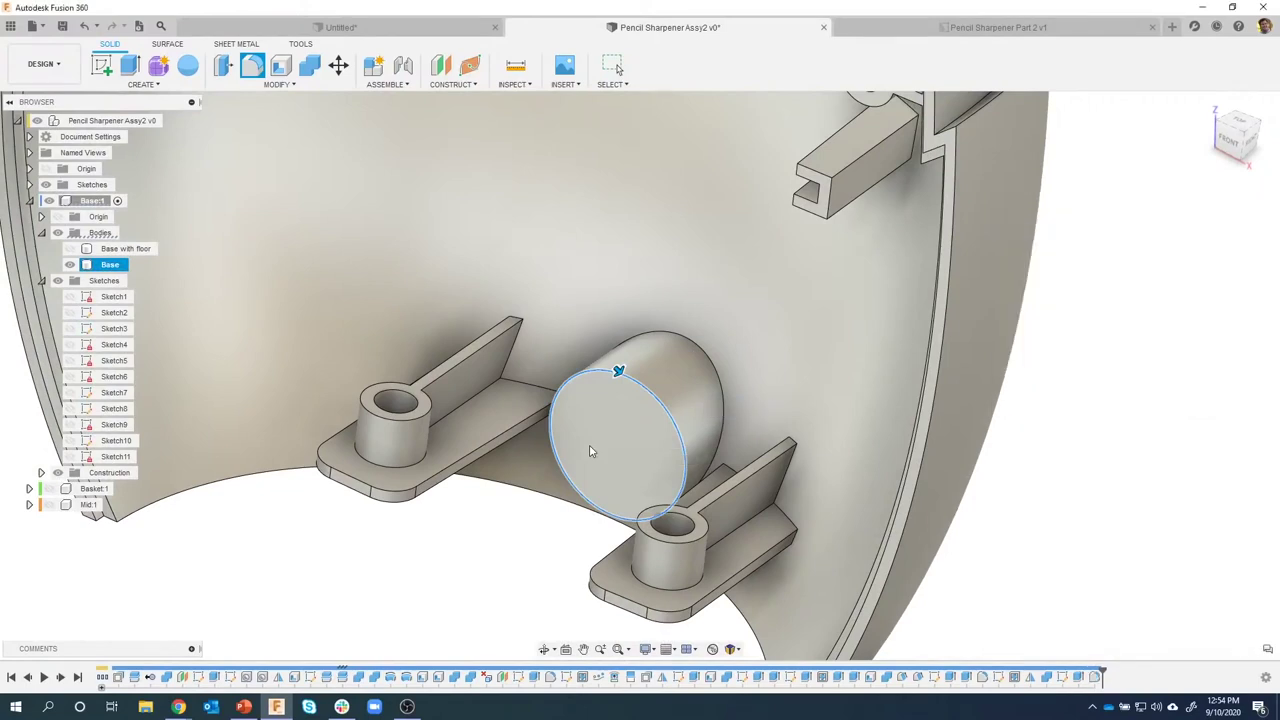
# Start a sketch on the round boss's flat front face and draw a concentric 0.15 in diameter circle.
pyautogui.click(612, 432)
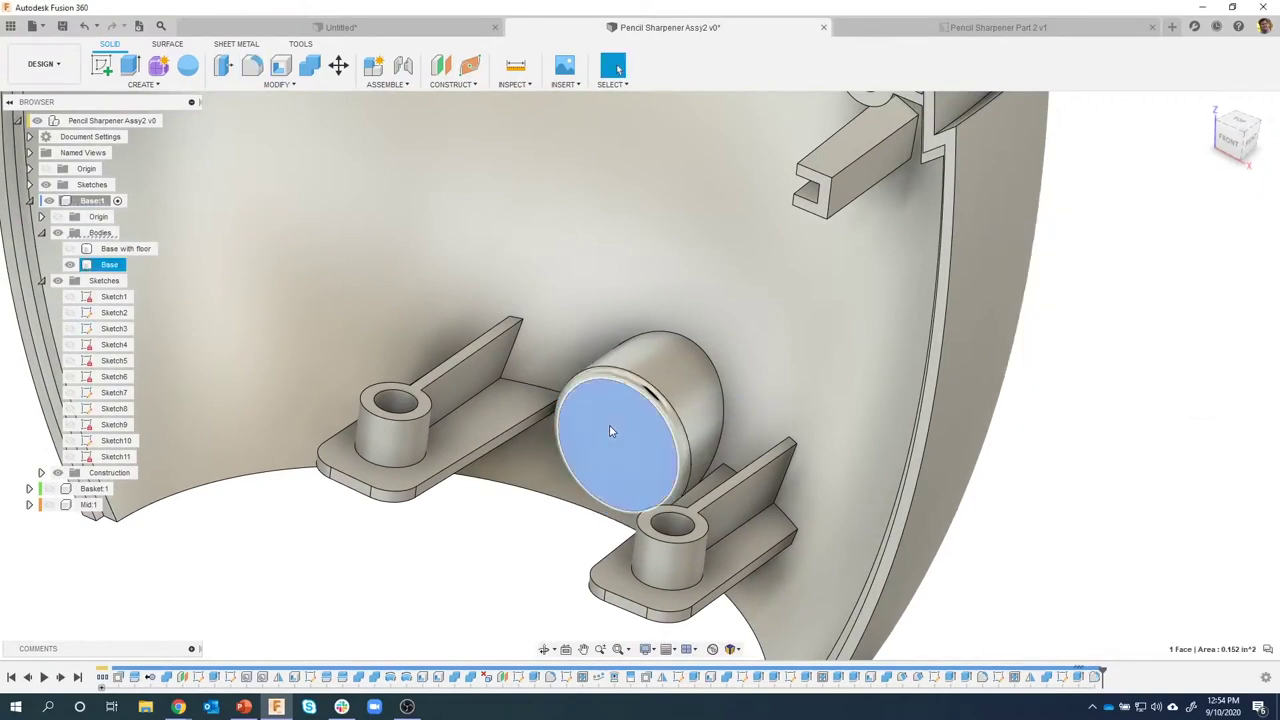
pyautogui.rightClick(610, 430)
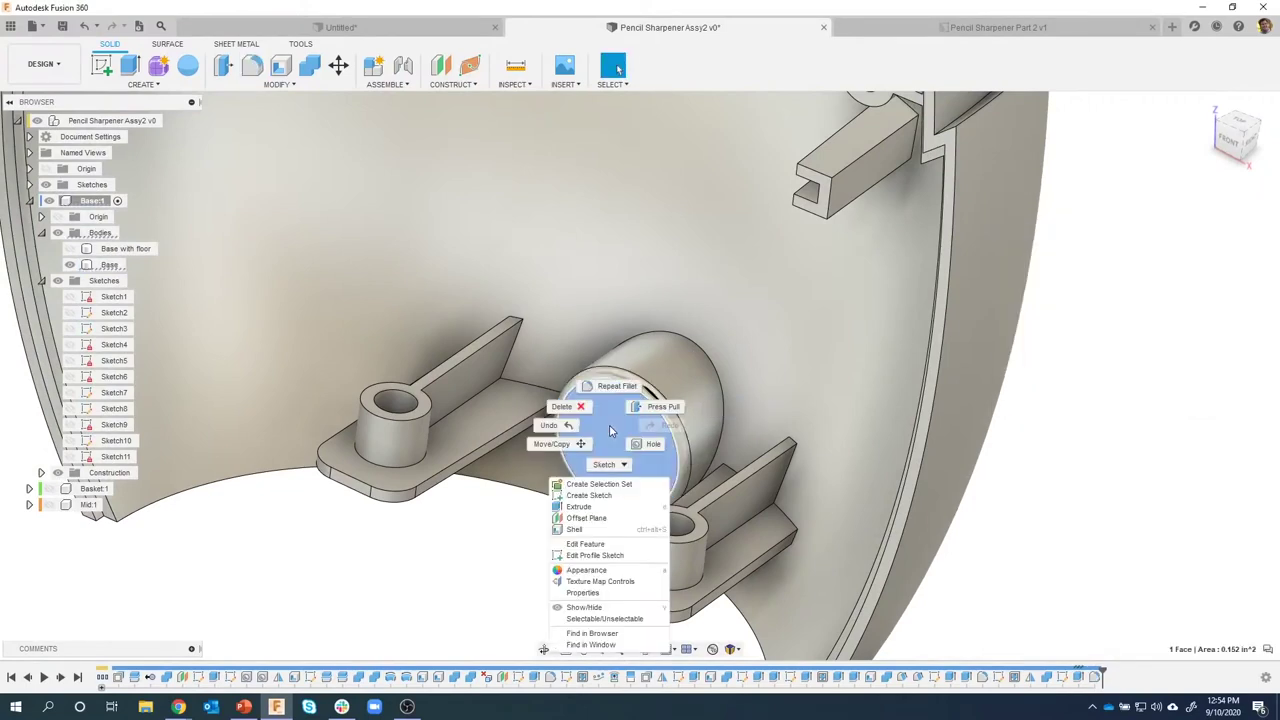
pyautogui.click(605, 497)
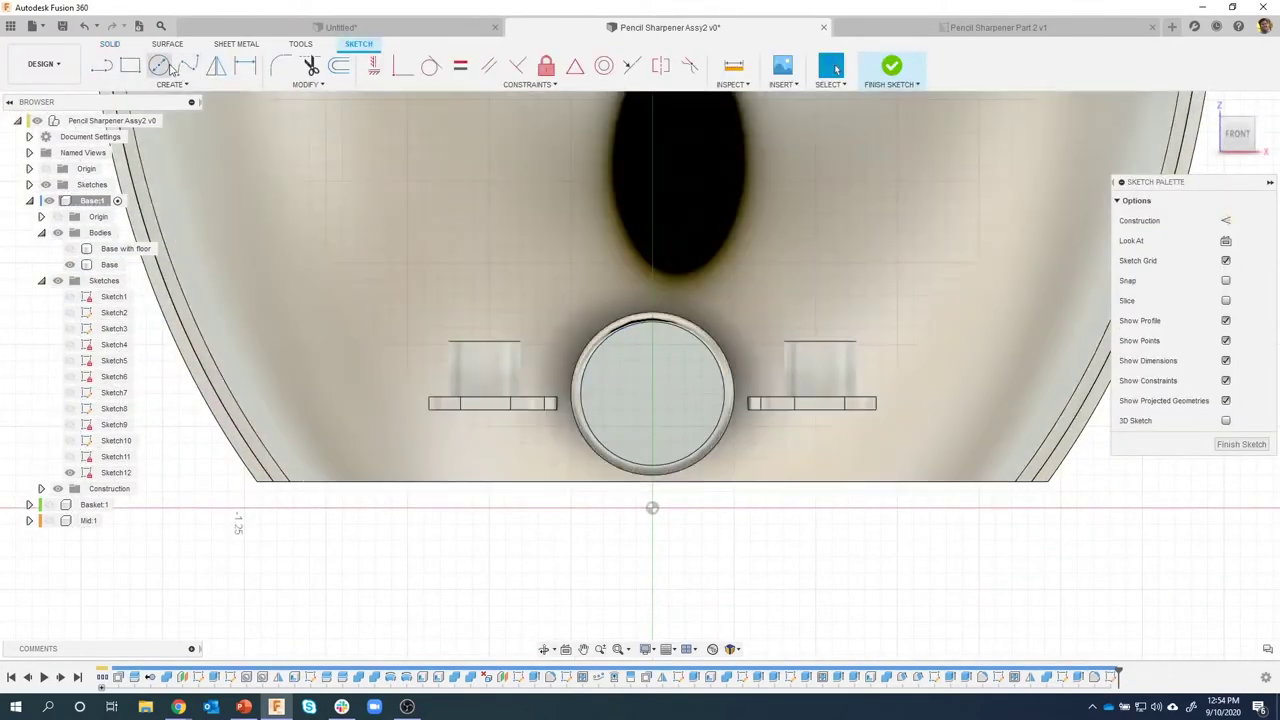
pyautogui.press('c')
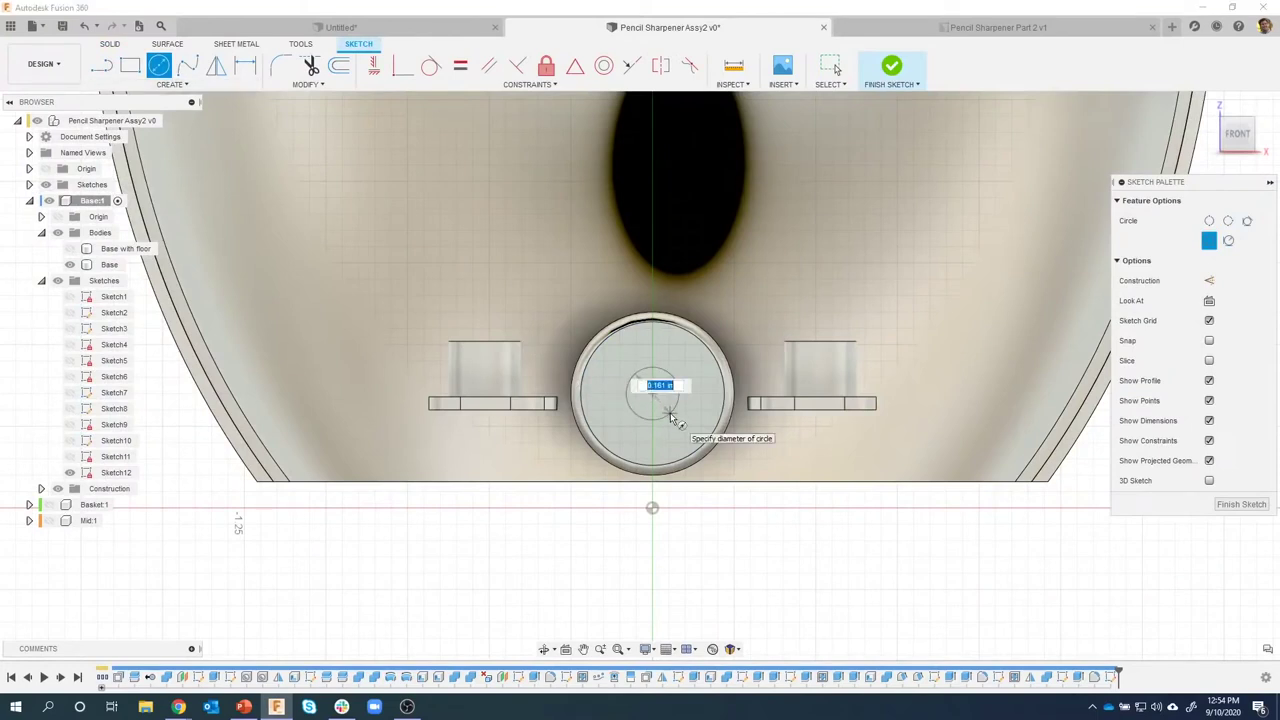
pyautogui.press('Return')
pyautogui.press('Escape')
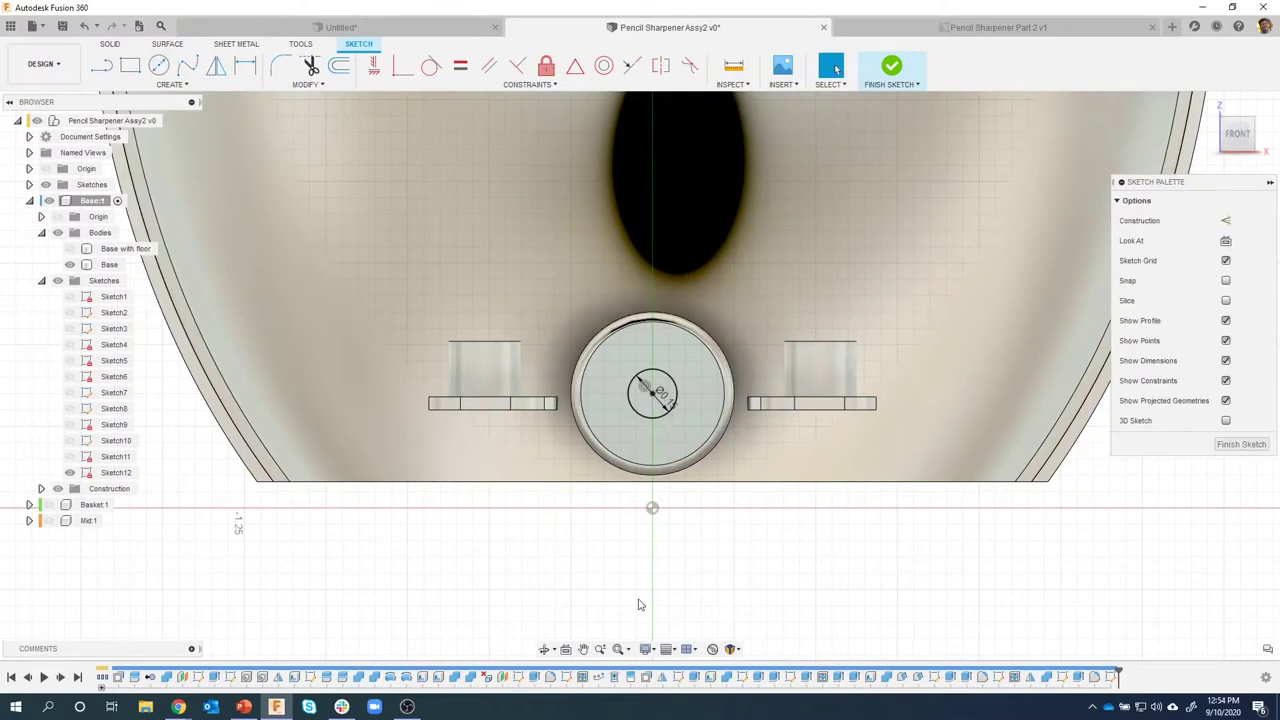
# Add a concentric 0.33 in diameter circle, place both diameter dimensions outside the boss, and finish the sketch.
pyautogui.press('c')
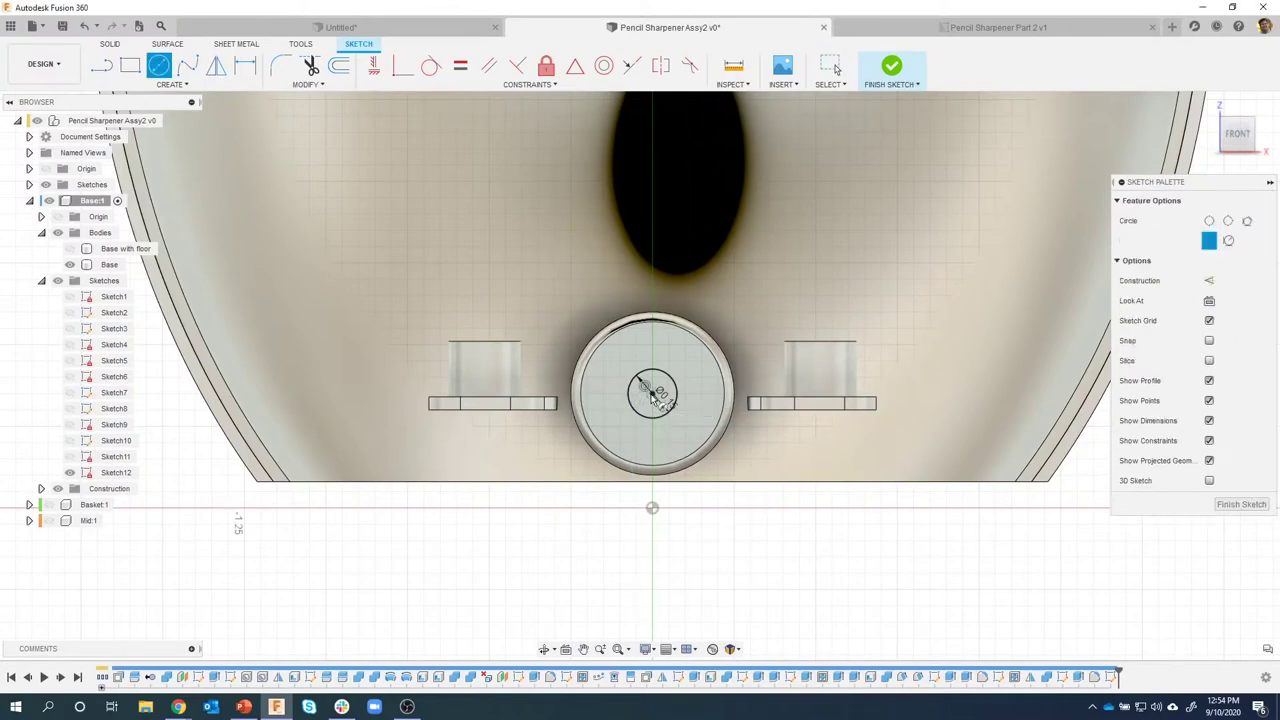
pyautogui.click(652, 392)
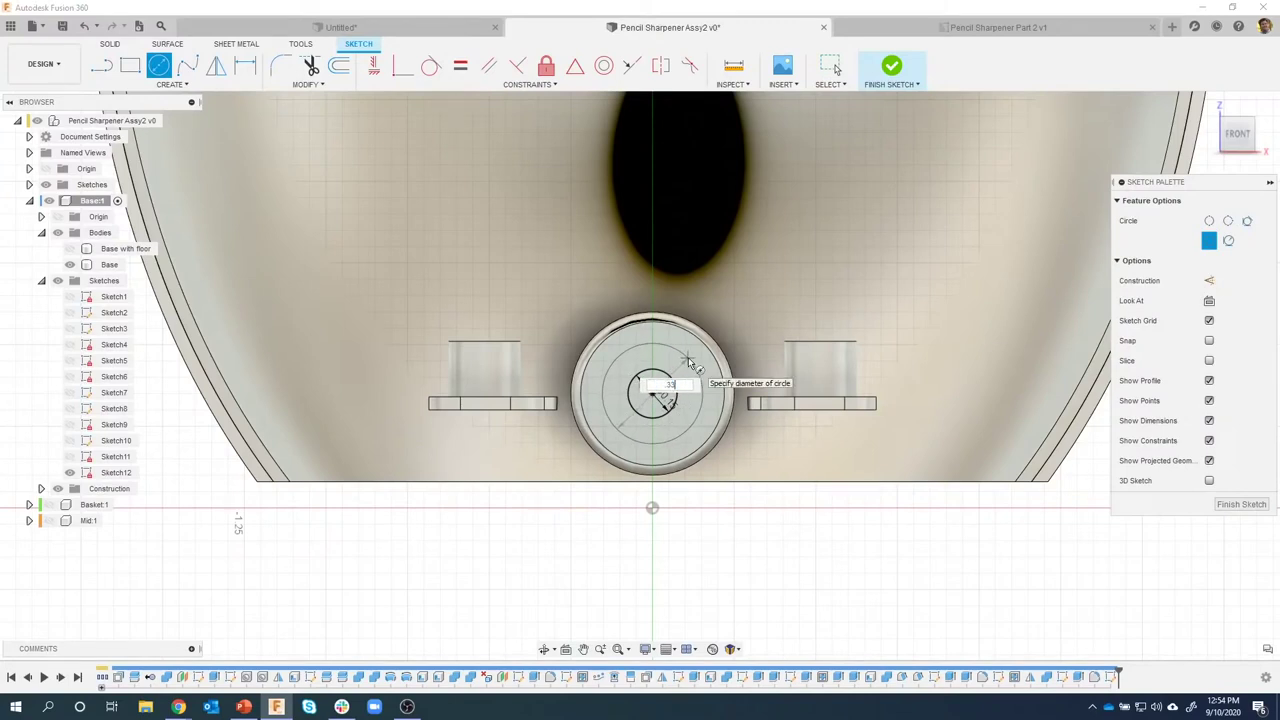
pyautogui.write('.33')
pyautogui.press('Return')
pyautogui.press('Escape')
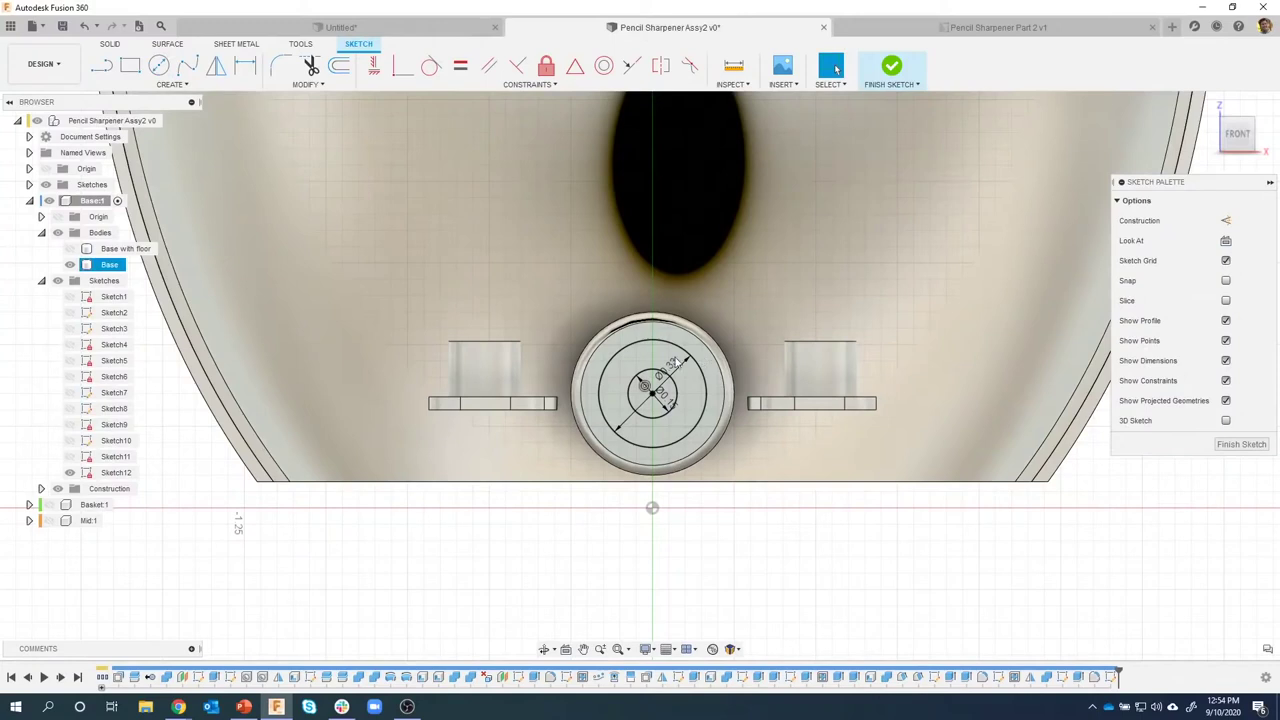
pyautogui.moveTo(749, 300); pyautogui.dragTo(760, 312)
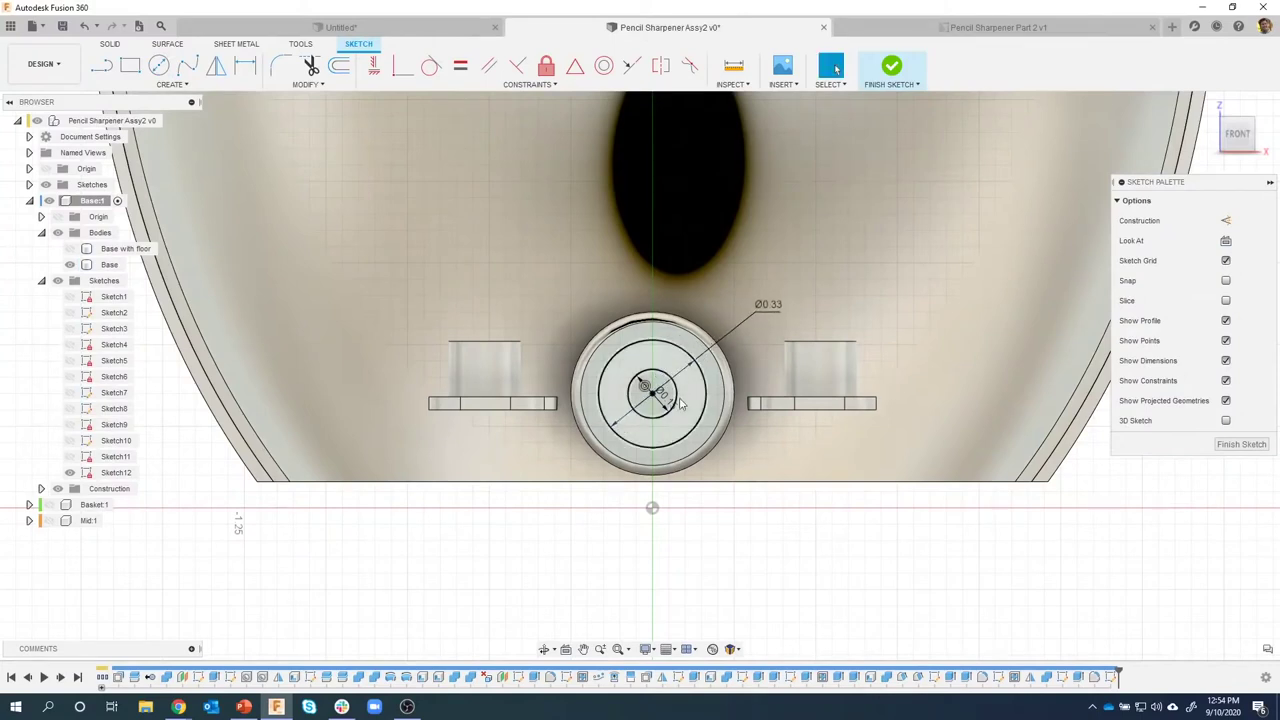
pyautogui.moveTo(731, 447); pyautogui.dragTo(751, 461)
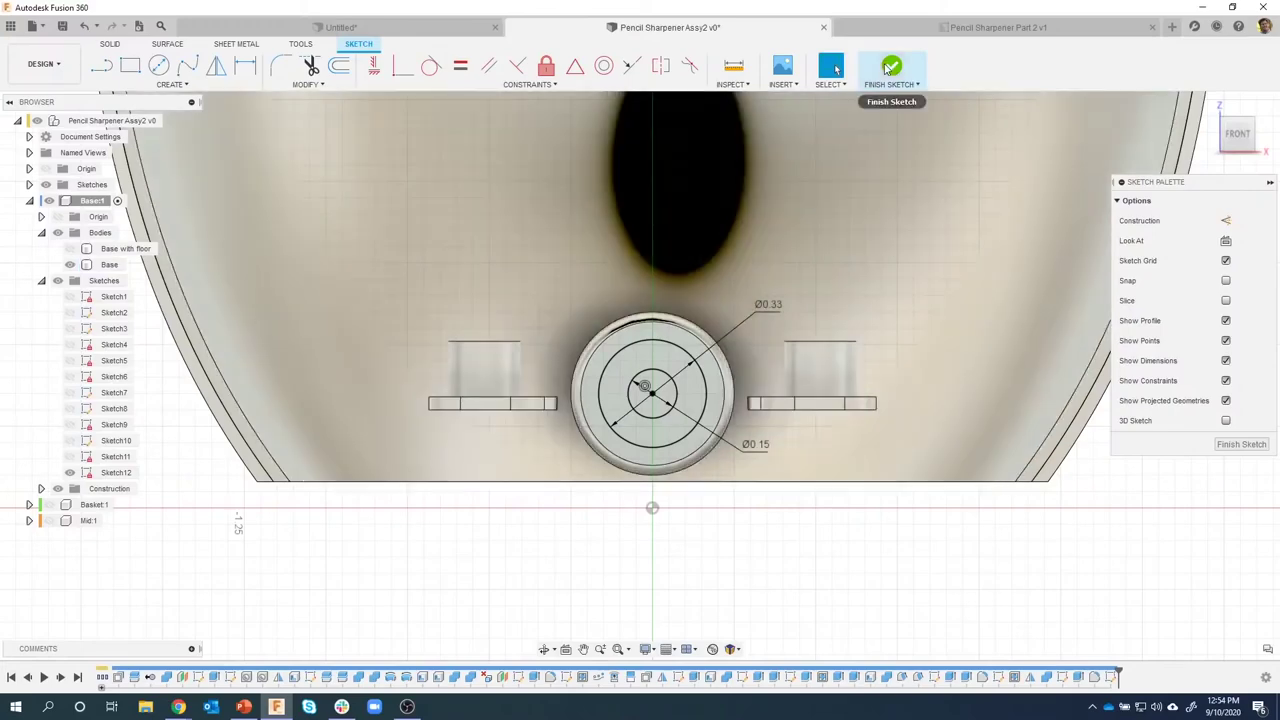
pyautogui.click(889, 68)
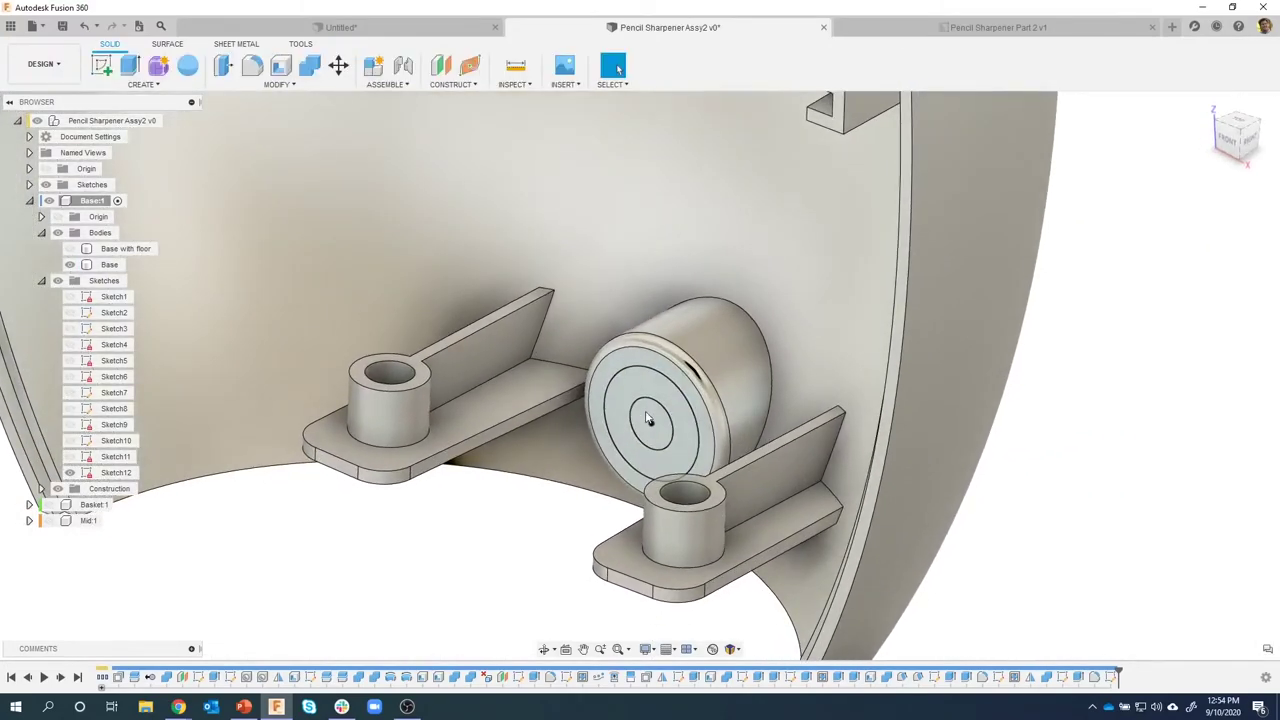
# Cut the inner 0.15 in circle through the round boss and wall with an extrude set to the All extent.
pyautogui.click(648, 414)
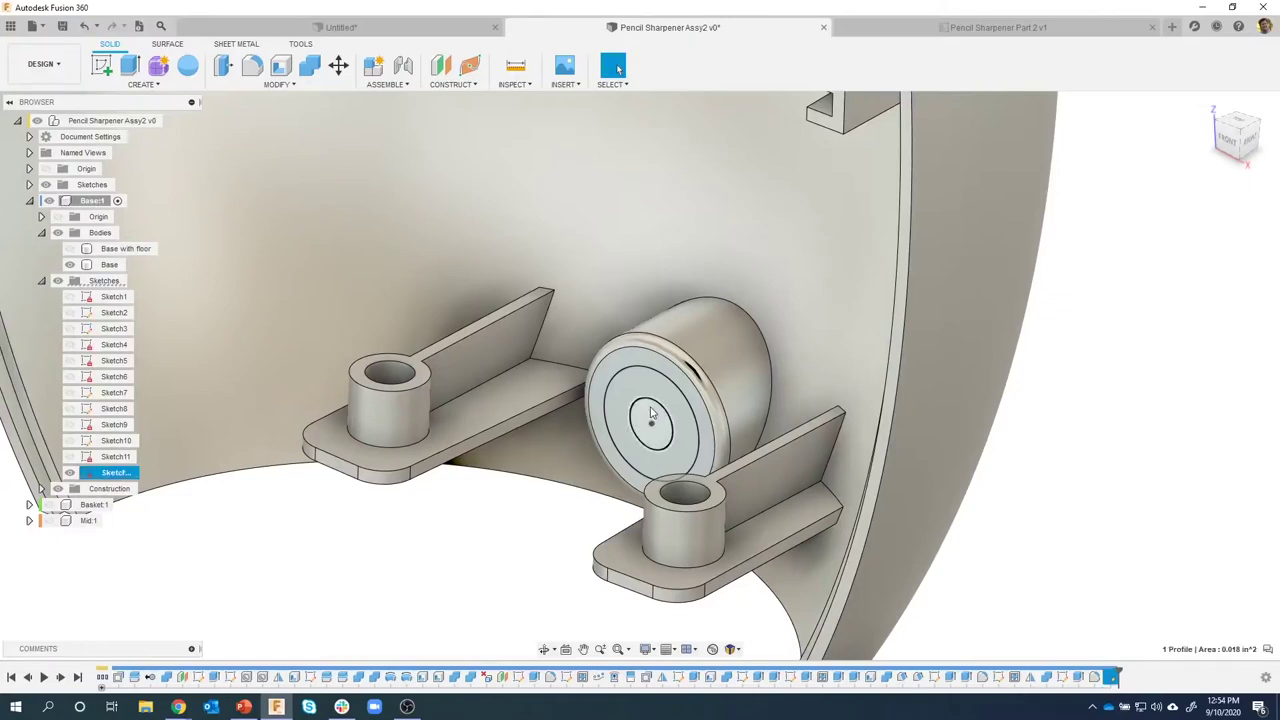
pyautogui.rightClick(651, 413)
pyautogui.click(644, 467)
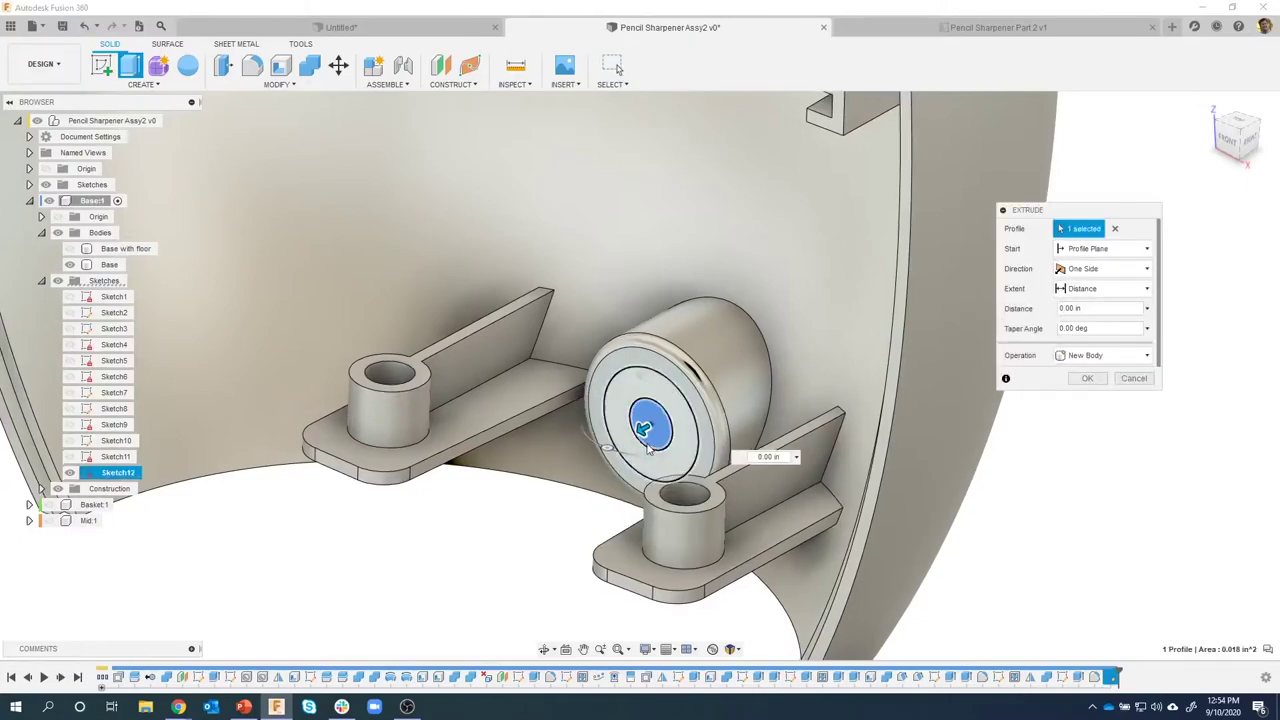
pyautogui.moveTo(647, 434); pyautogui.dragTo(667, 424)
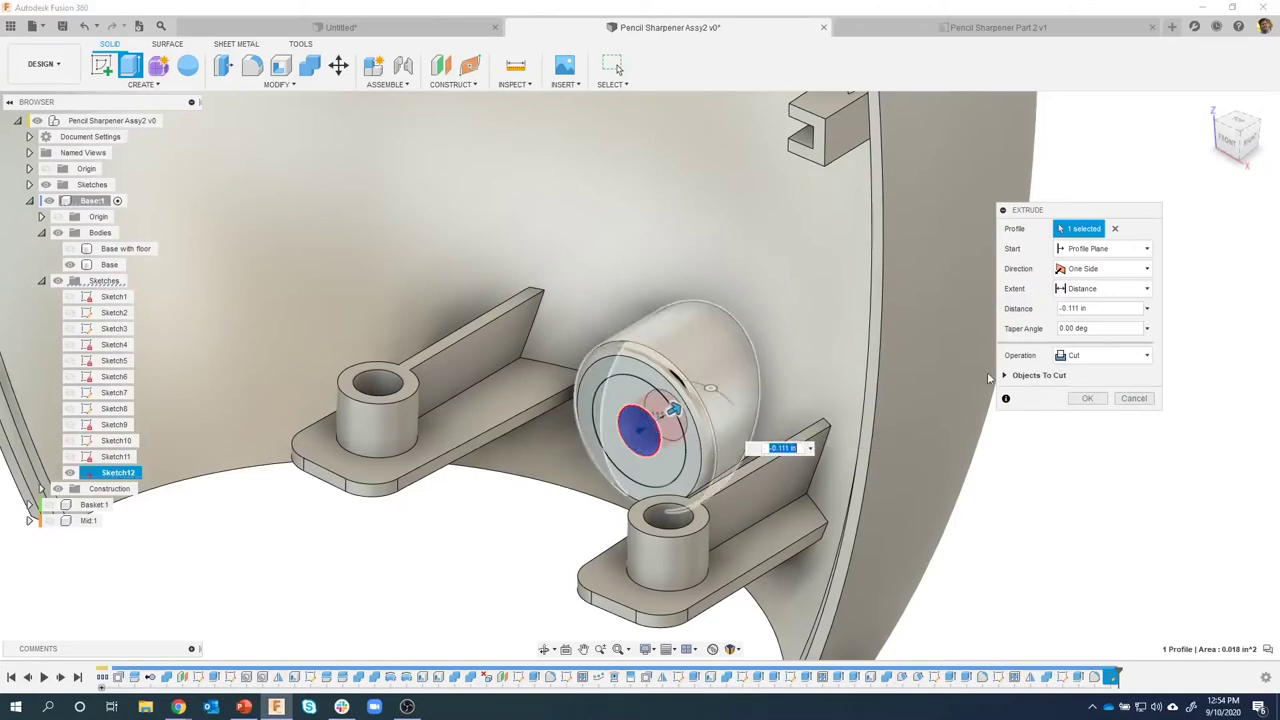
pyautogui.keyDown('shift'); pyautogui.moveTo(991, 378); pyautogui.dragTo(962, 374, button='middle'); pyautogui.keyUp('shift')
pyautogui.click(1098, 289)
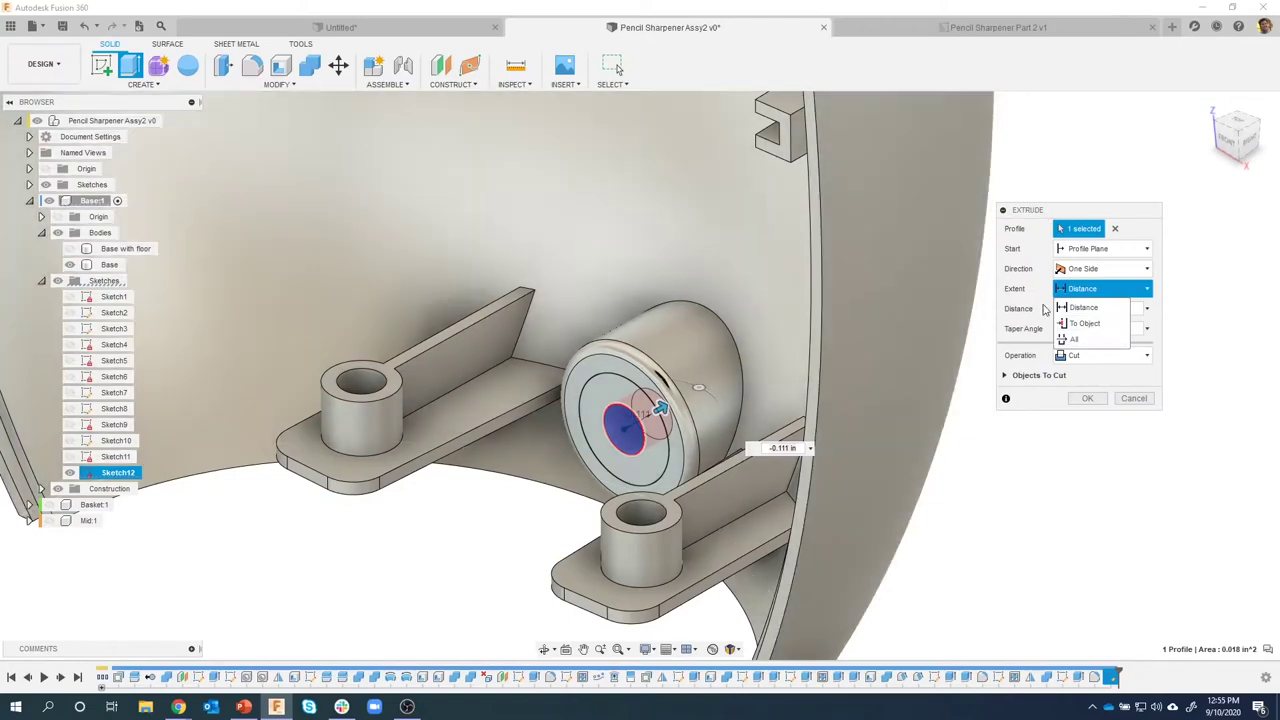
pyautogui.click(1068, 339)
pyautogui.keyDown('shift'); pyautogui.moveTo(795, 530); pyautogui.dragTo(545, 352, button='middle'); pyautogui.keyUp('shift')
pyautogui.keyDown('shift'); pyautogui.moveTo(601, 396); pyautogui.dragTo(585, 500, button='middle'); pyautogui.keyUp('shift')
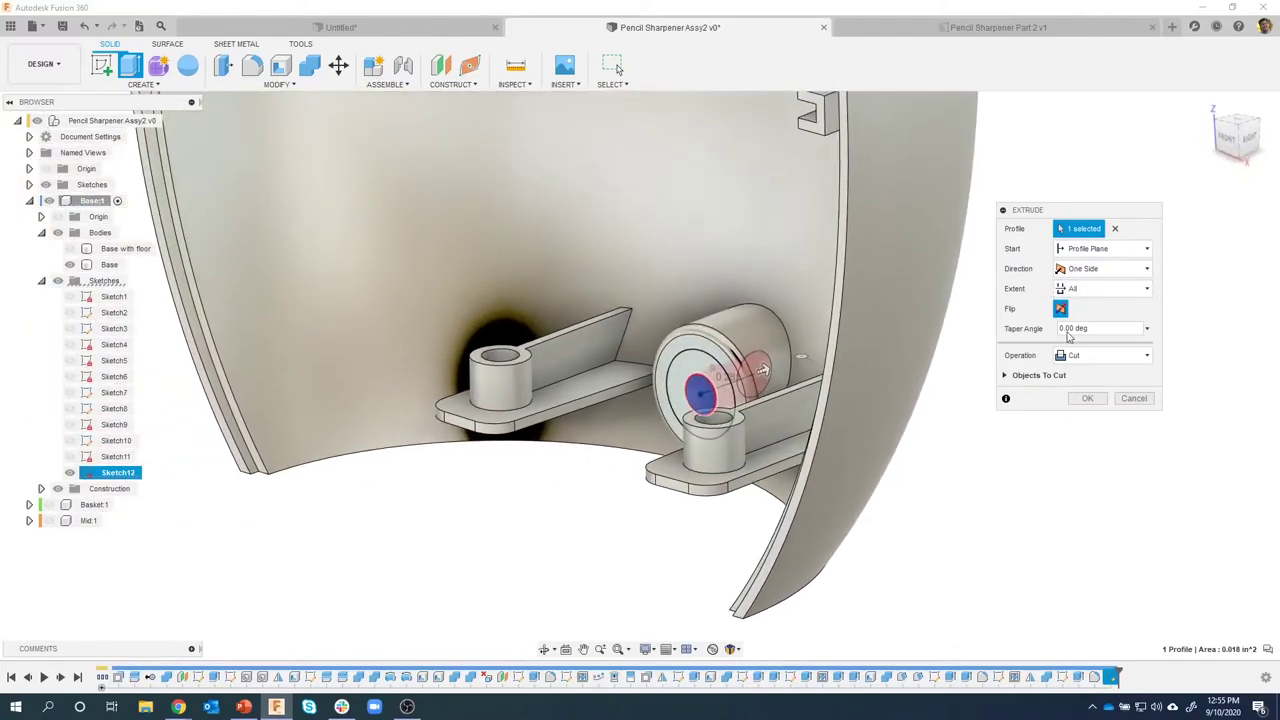
pyautogui.click(1090, 399)
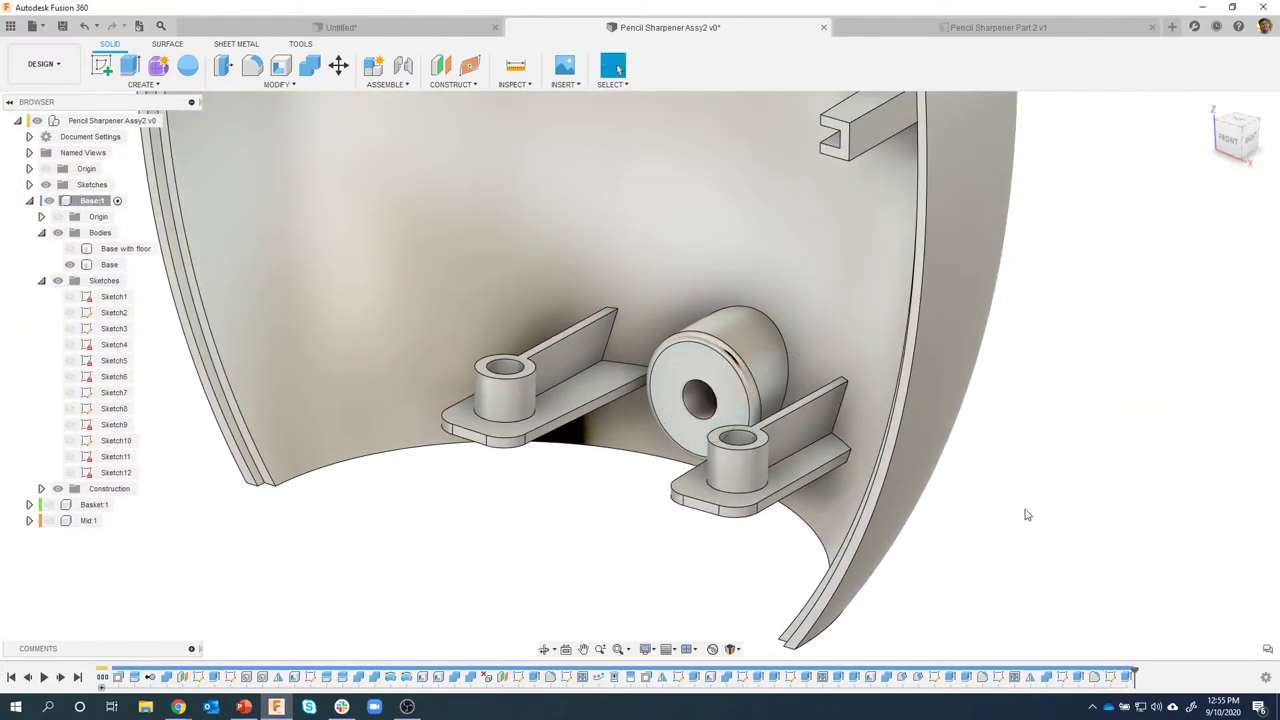
# Show the hole sketch again and set up an extruded cut of the ring between its two circles with the All extent.
pyautogui.scroll(1, 373, 503)
pyautogui.click(70, 473)
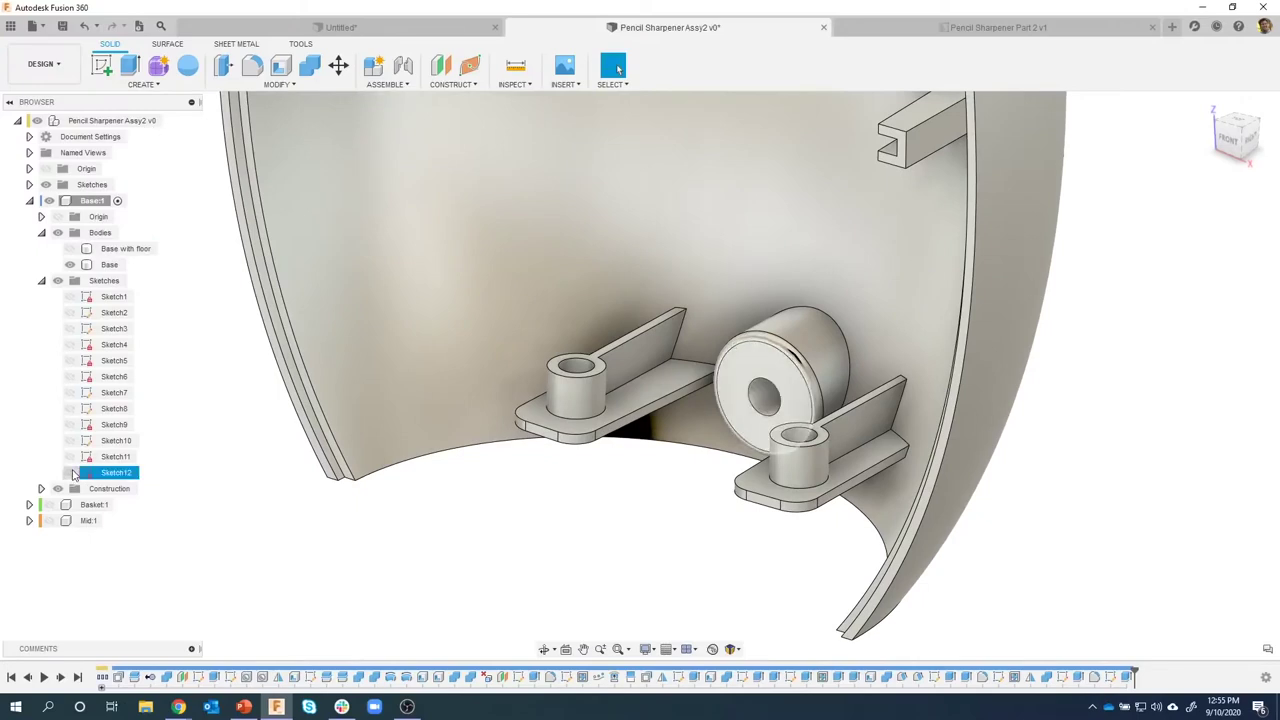
pyautogui.scroll(2, 671, 398)
pyautogui.keyDown('shift'); pyautogui.moveTo(671, 398); pyautogui.dragTo(752, 386, button='middle'); pyautogui.keyUp('shift')
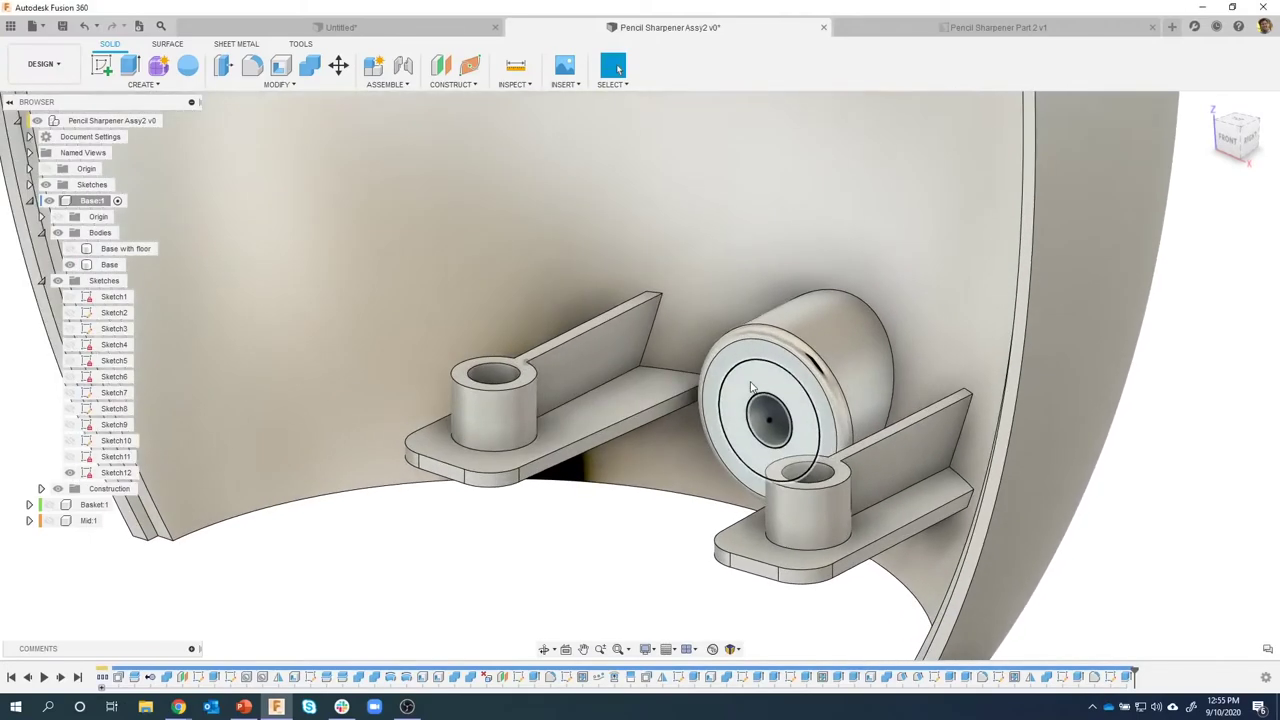
pyautogui.click(752, 386)
pyautogui.rightClick(752, 386)
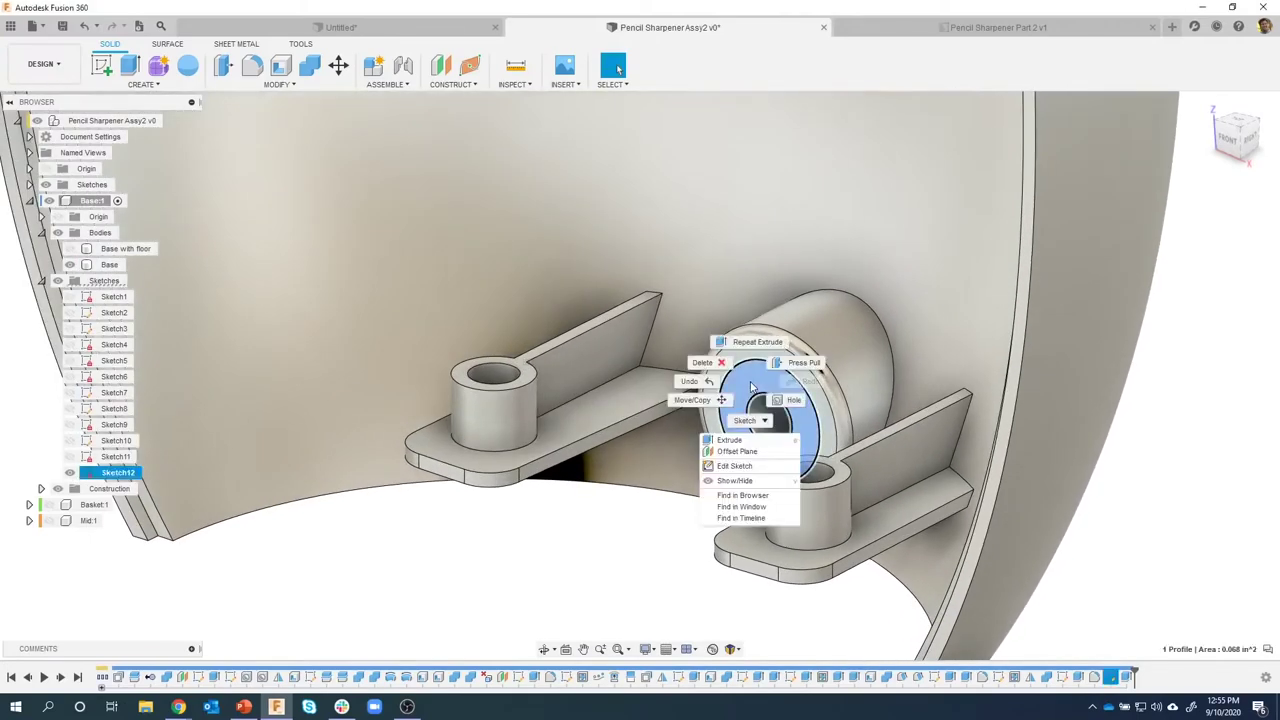
pyautogui.click(724, 445)
pyautogui.keyDown('shift'); pyautogui.moveTo(725, 446); pyautogui.dragTo(705, 487, button='middle'); pyautogui.keyUp('shift')
pyautogui.moveTo(707, 485); pyautogui.dragTo(756, 474)
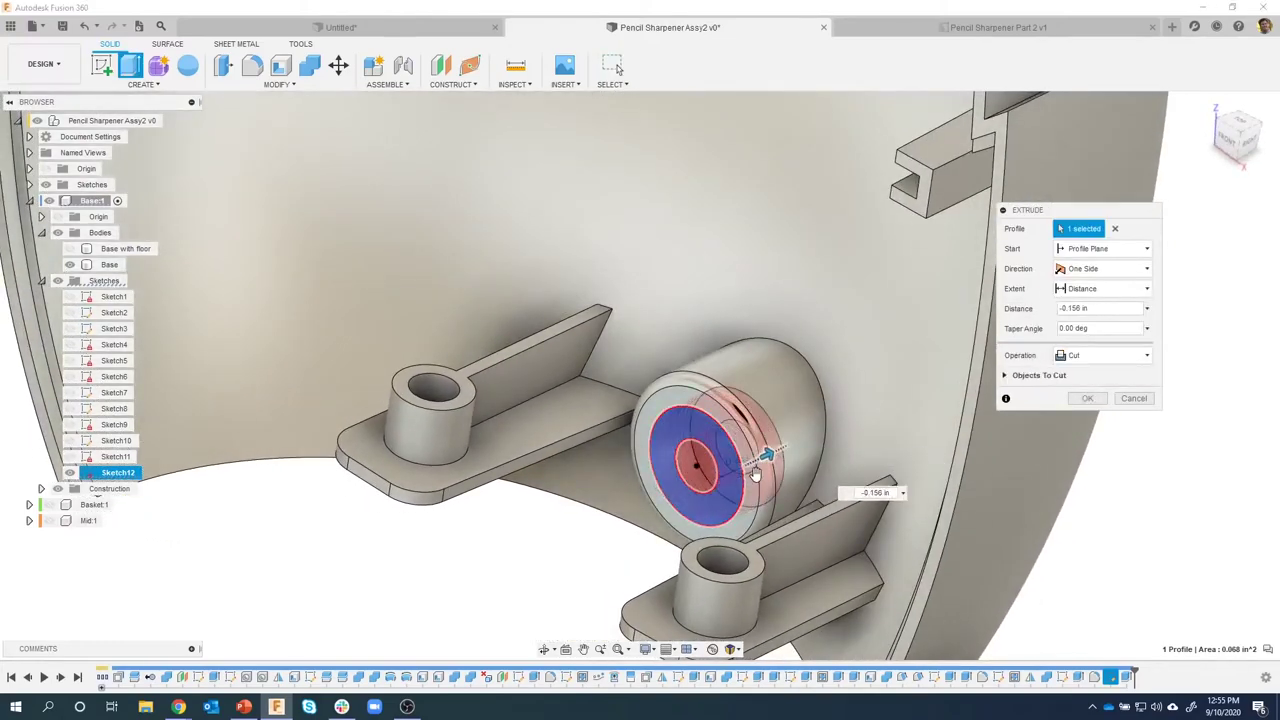
pyautogui.click(1133, 289)
pyautogui.click(1087, 340)
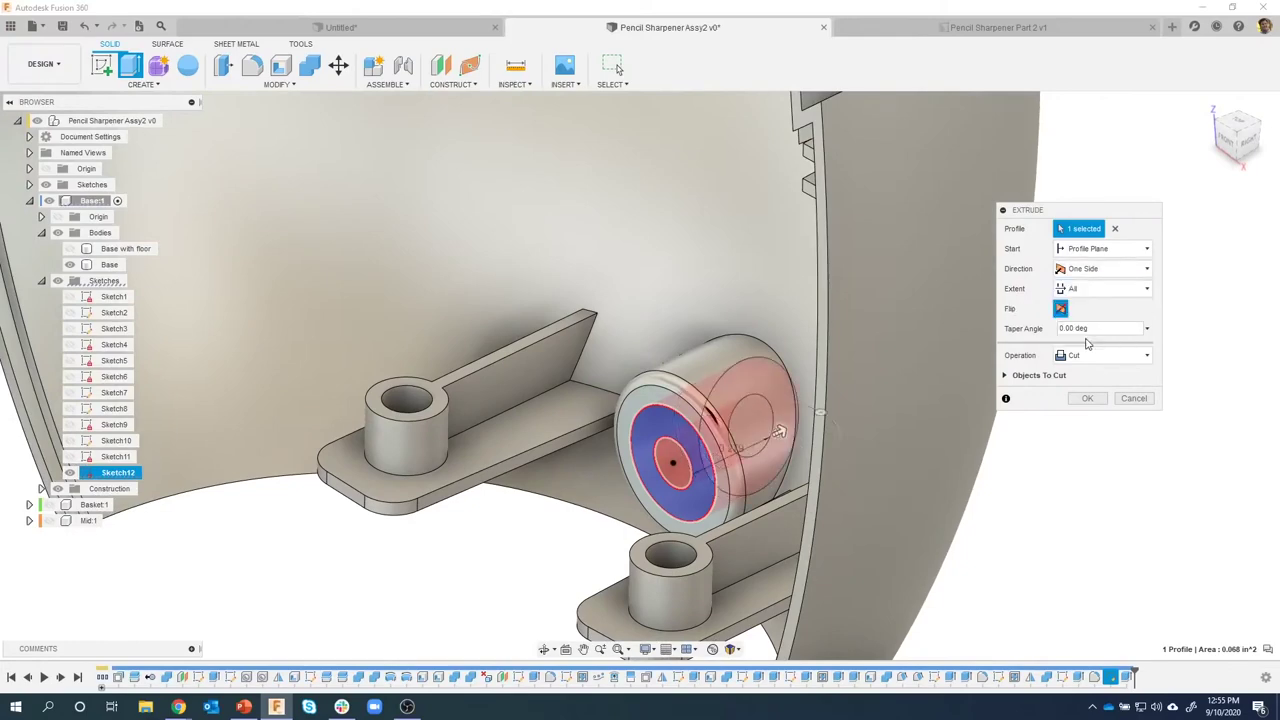
# Start the ring cut from a plane offset -0.15 in from the sketch and complete the extrusion.
pyautogui.keyDown('shift'); pyautogui.moveTo(972, 500); pyautogui.dragTo(535, 475, button='middle'); pyautogui.keyUp('shift')
pyautogui.click(1107, 252)
pyautogui.click(1104, 284)
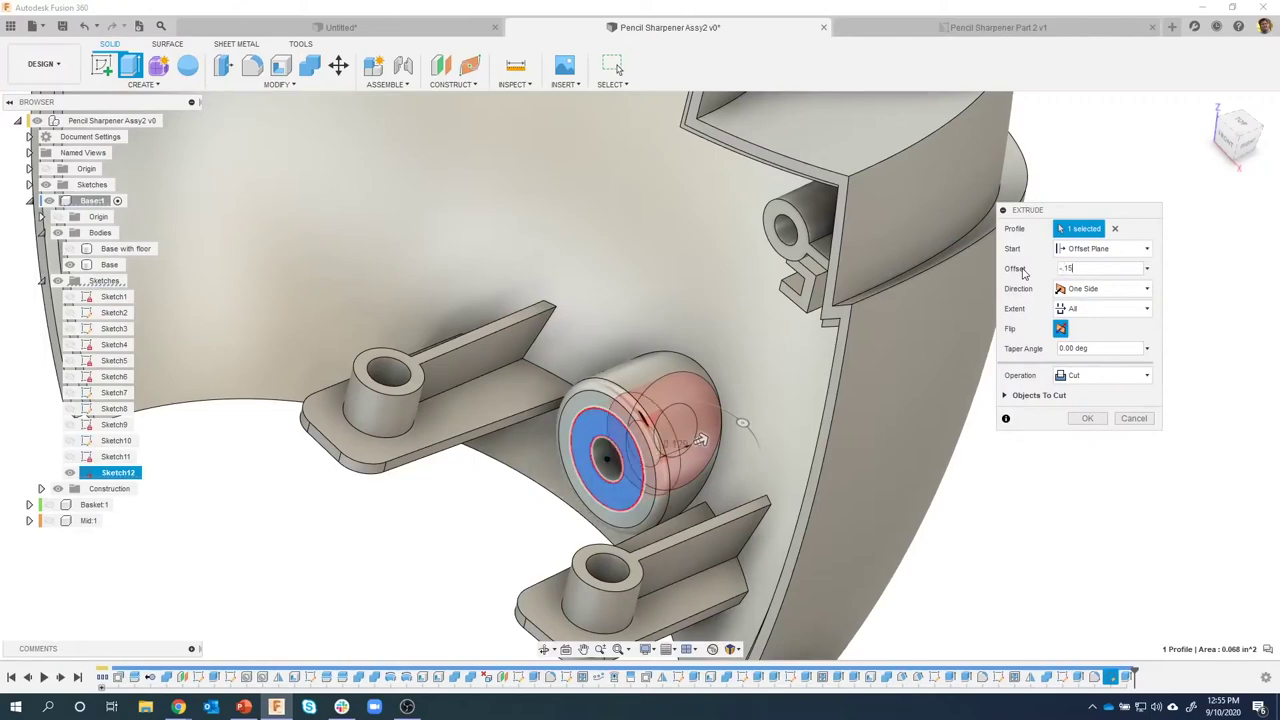
pyautogui.keyDown('shift'); pyautogui.moveTo(831, 272); pyautogui.dragTo(606, 478, button='middle'); pyautogui.keyUp('shift')
pyautogui.keyDown('shift'); pyautogui.moveTo(662, 432); pyautogui.dragTo(664, 438, button='middle'); pyautogui.keyUp('shift')
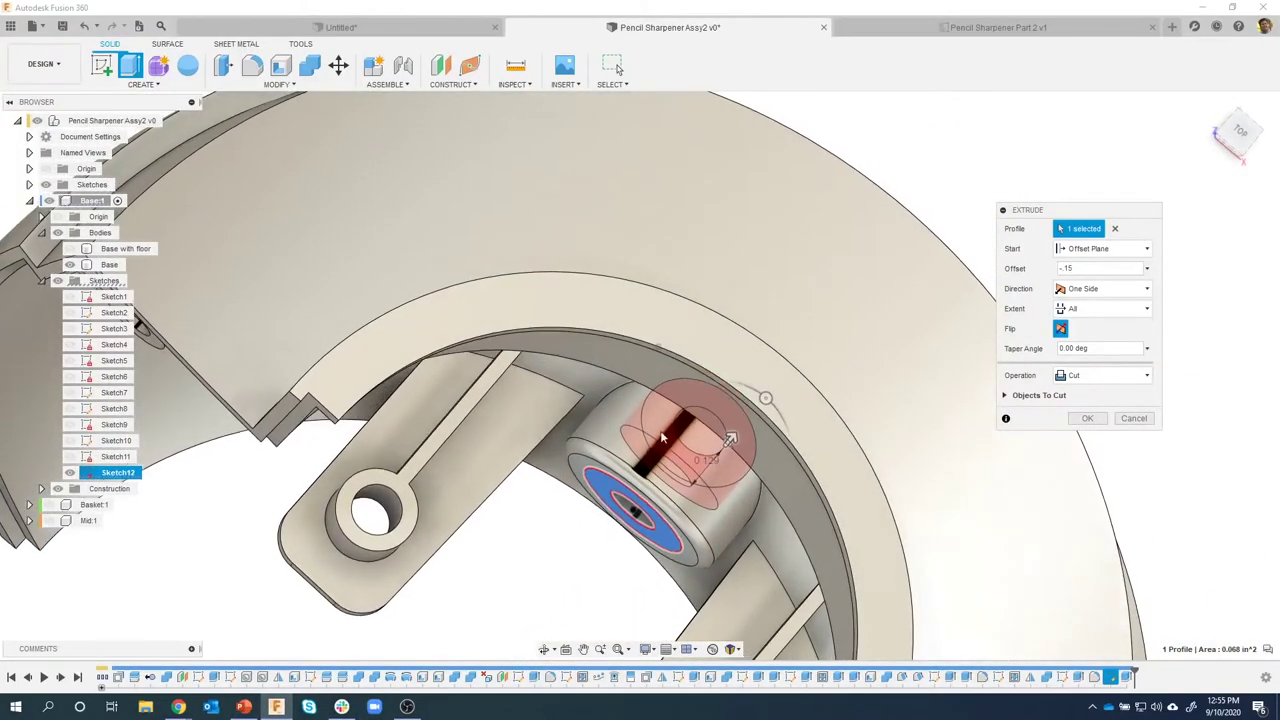
pyautogui.keyDown('shift'); pyautogui.moveTo(903, 303); pyautogui.dragTo(120, 477, button='middle'); pyautogui.keyUp('shift')
pyautogui.click(1085, 419)
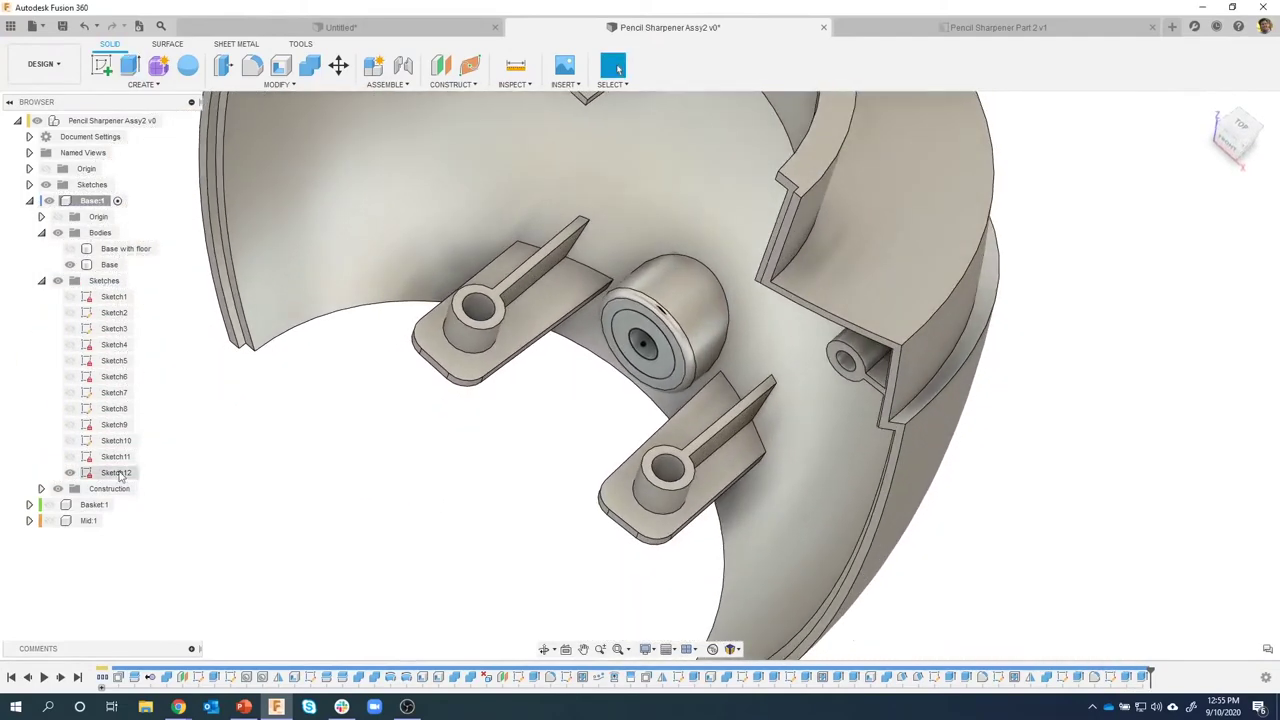
# Hide the hole sketch and set up a 0.02 in fillet on the larger hole's rim on the base's outer wall.
pyautogui.keyDown('shift'); pyautogui.moveTo(800, 489); pyautogui.dragTo(660, 315, button='middle'); pyautogui.keyUp('shift')
pyautogui.keyDown('shift'); pyautogui.moveTo(713, 363); pyautogui.dragTo(757, 291, button='middle'); pyautogui.keyUp('shift')
pyautogui.keyDown('shift'); pyautogui.moveTo(731, 214); pyautogui.dragTo(810, 373, button='middle'); pyautogui.keyUp('shift')
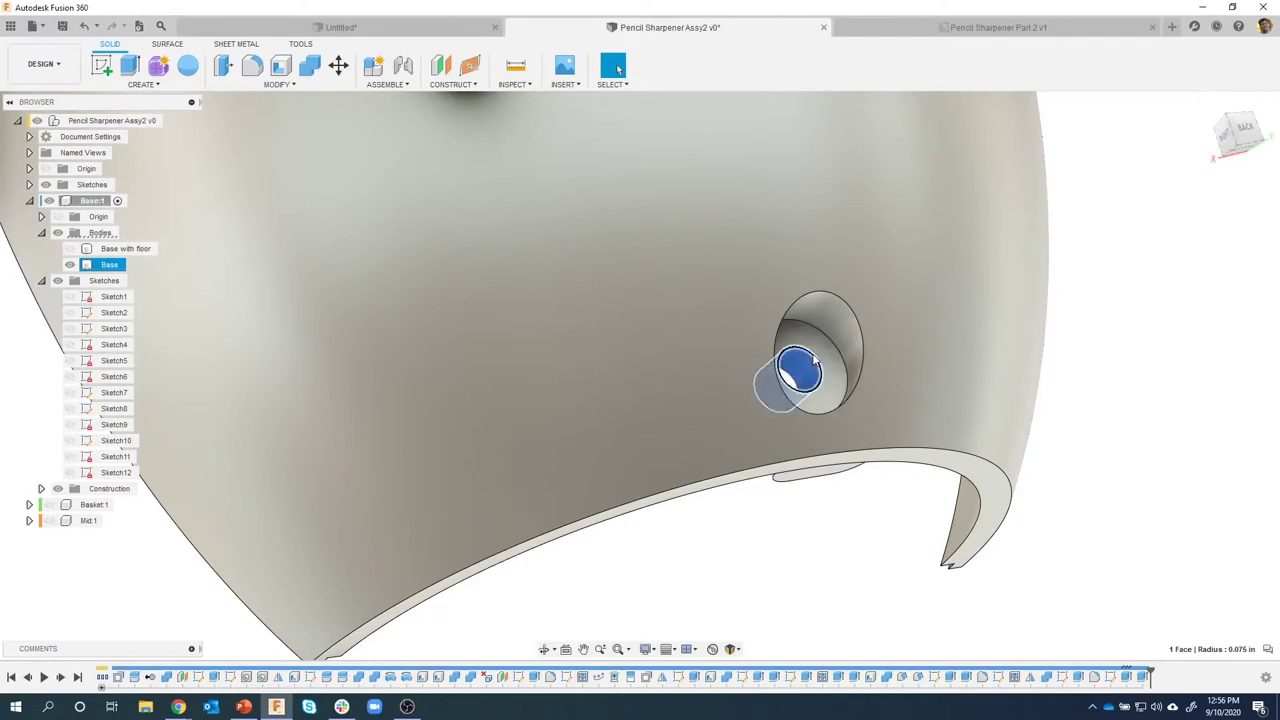
pyautogui.keyDown('shift'); pyautogui.moveTo(803, 370); pyautogui.dragTo(821, 574, button='middle'); pyautogui.keyUp('shift')
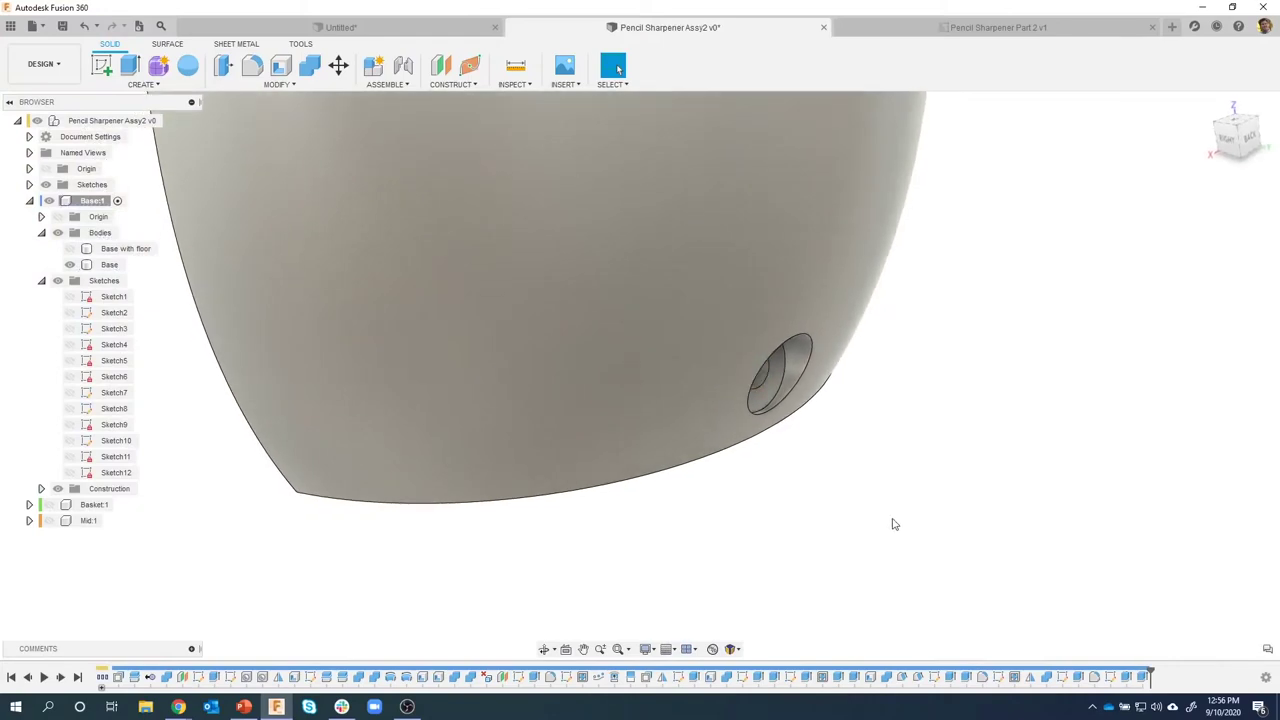
pyautogui.keyDown('shift'); pyautogui.moveTo(952, 511); pyautogui.dragTo(917, 423, button='middle'); pyautogui.keyUp('shift')
pyautogui.scroll(4, 943, 517)
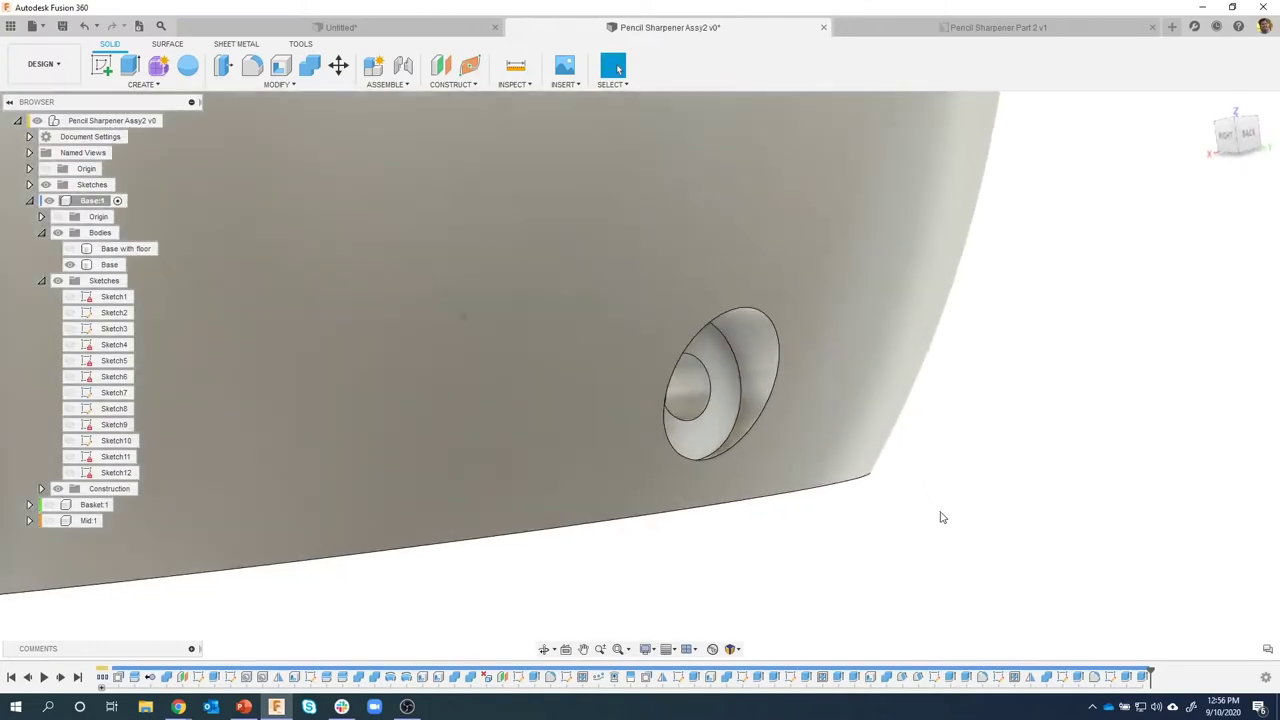
pyautogui.keyDown('shift'); pyautogui.moveTo(940, 517); pyautogui.dragTo(726, 269, button='middle'); pyautogui.keyUp('shift')
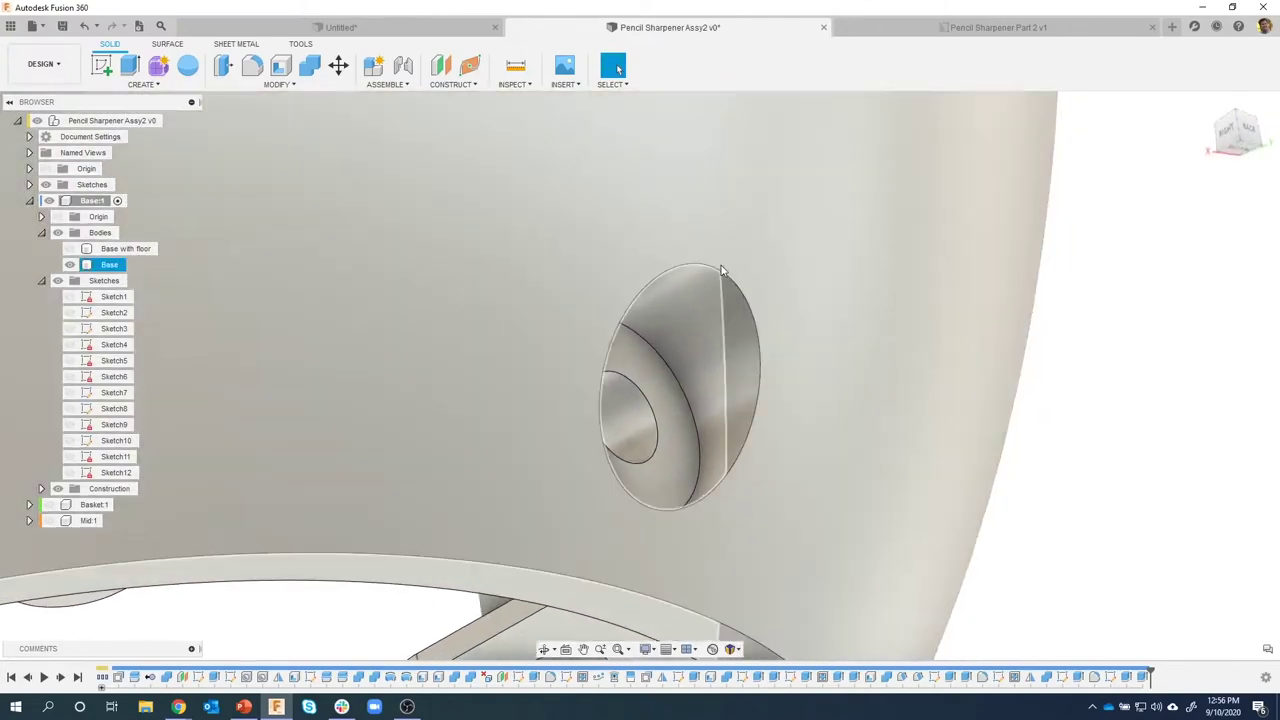
pyautogui.rightClick(715, 272)
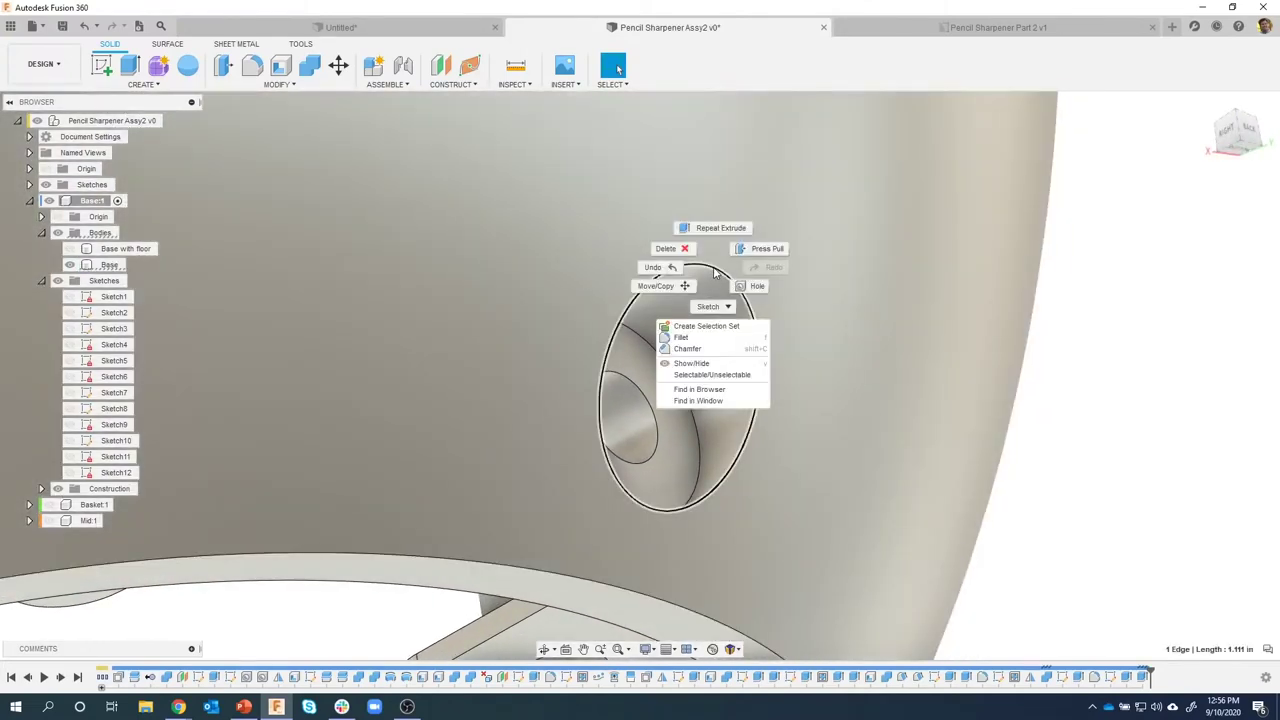
pyautogui.click(705, 337)
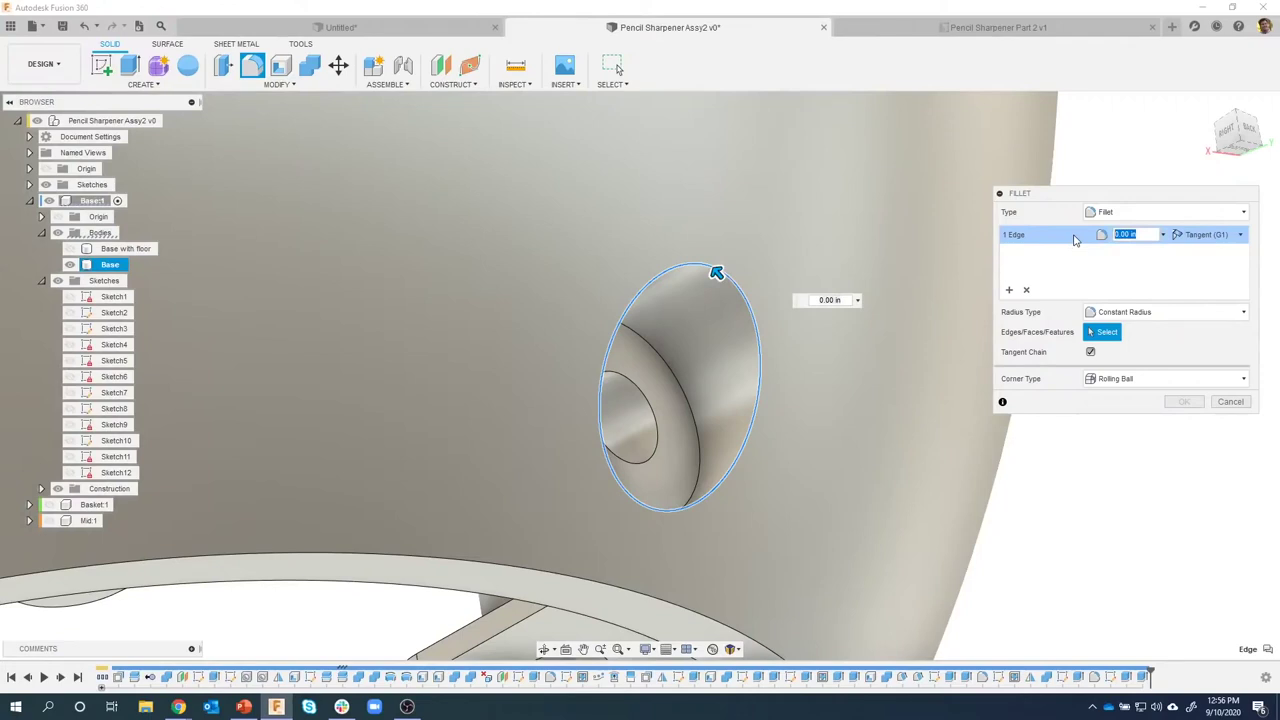
pyautogui.write('.02')
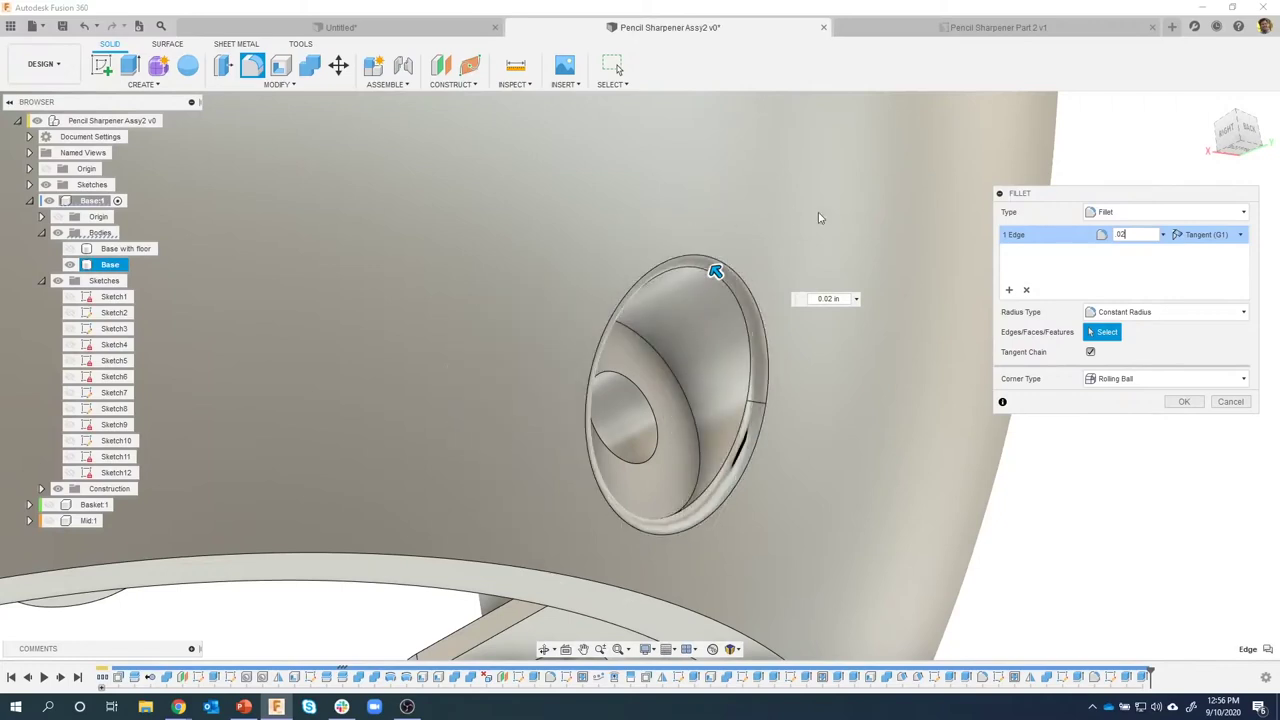
# Change the rim fillet to the Chord Length type with a value of 0.02 in and complete the fillet.
pyautogui.keyDown('shift'); pyautogui.moveTo(1263, 531); pyautogui.dragTo(897, 201, button='middle'); pyautogui.keyUp('shift')
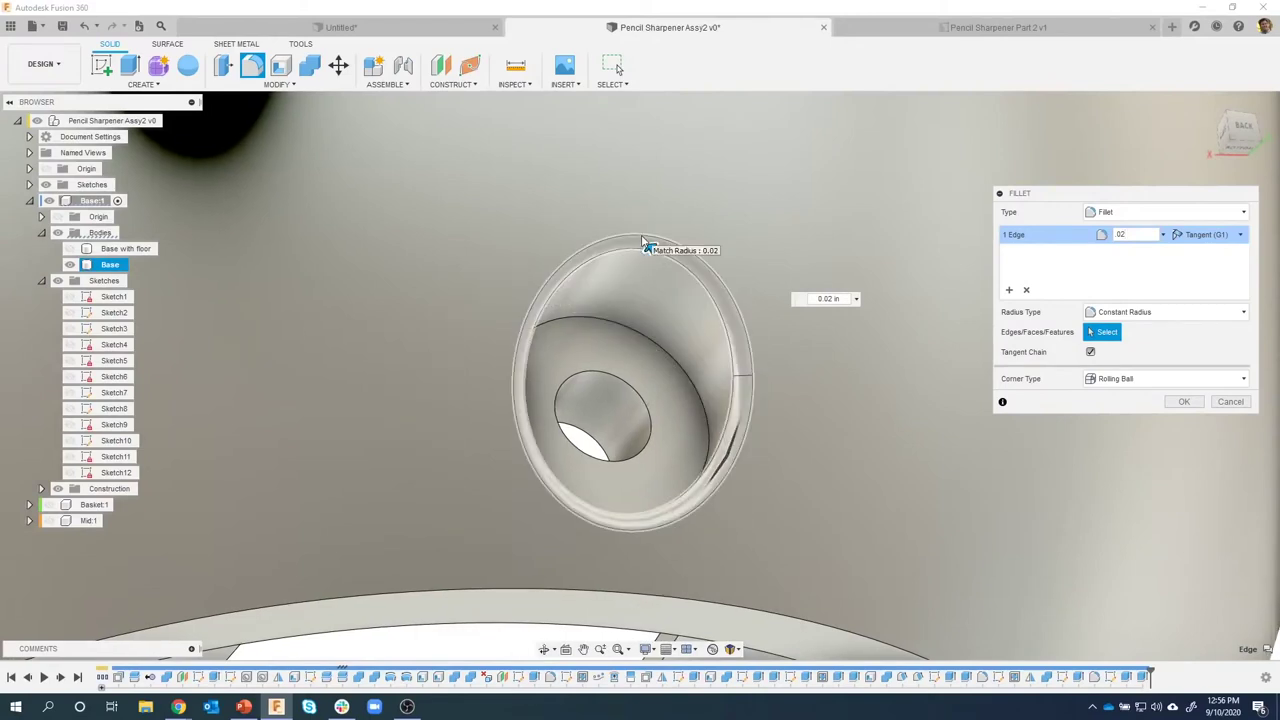
pyautogui.keyDown('shift'); pyautogui.moveTo(643, 241); pyautogui.dragTo(677, 515, button='middle'); pyautogui.keyUp('shift')
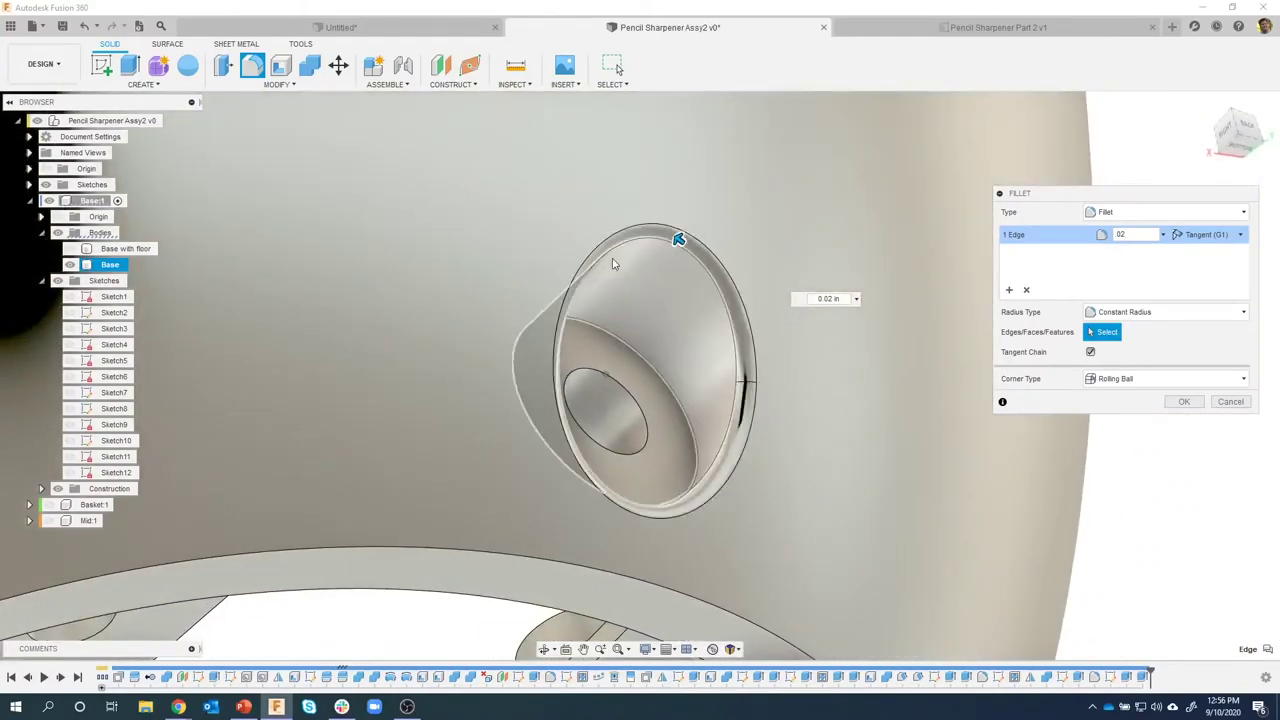
pyautogui.keyDown('shift'); pyautogui.moveTo(557, 476); pyautogui.dragTo(905, 247, button='middle'); pyautogui.keyUp('shift')
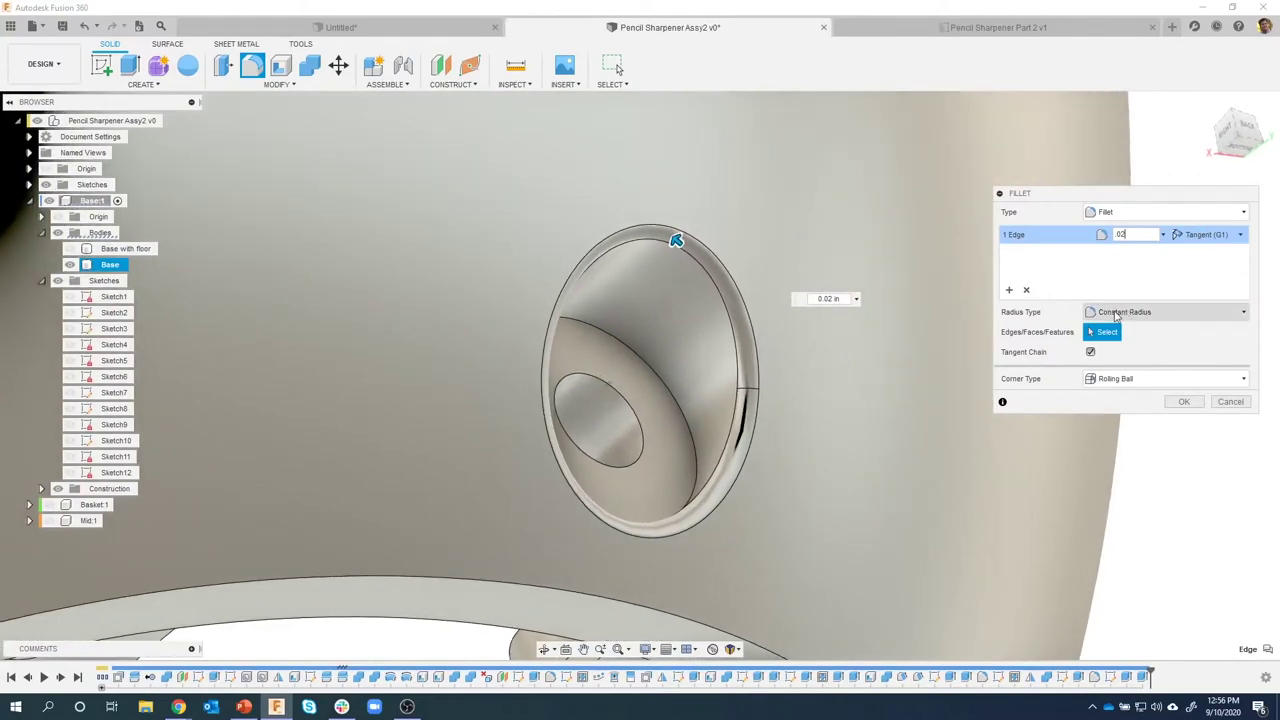
pyautogui.click(1160, 317)
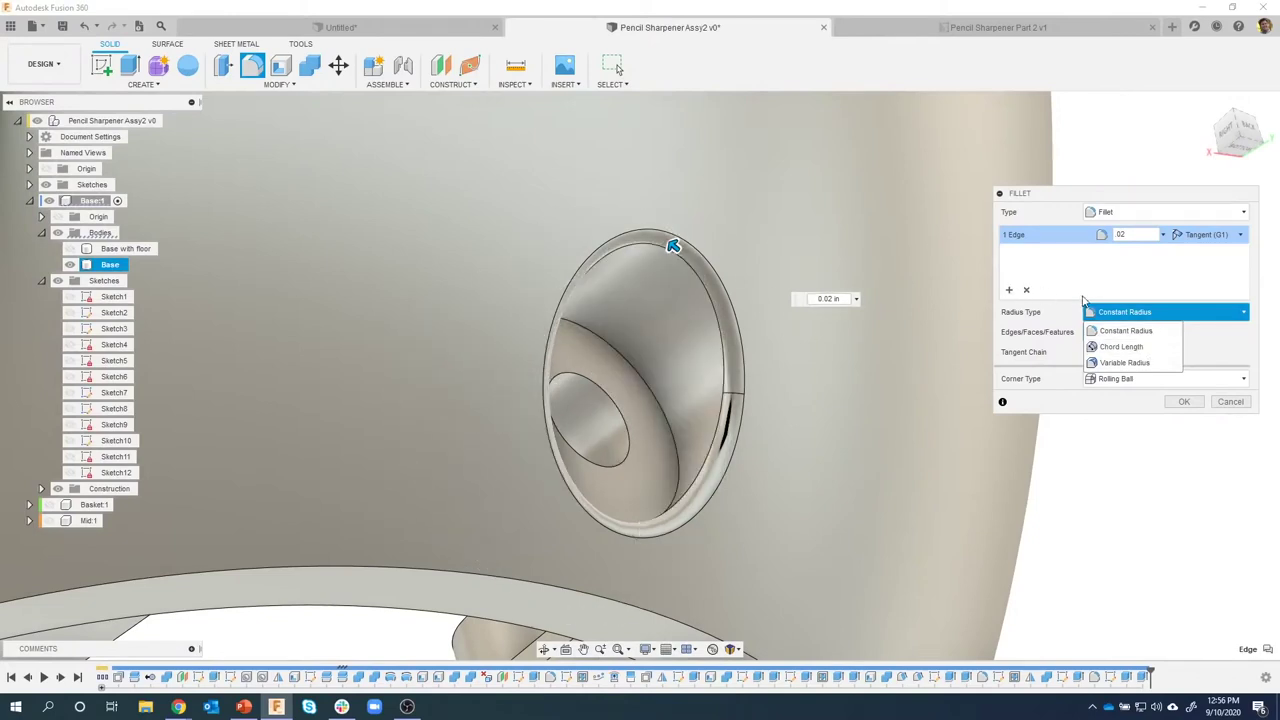
pyautogui.click(1134, 350)
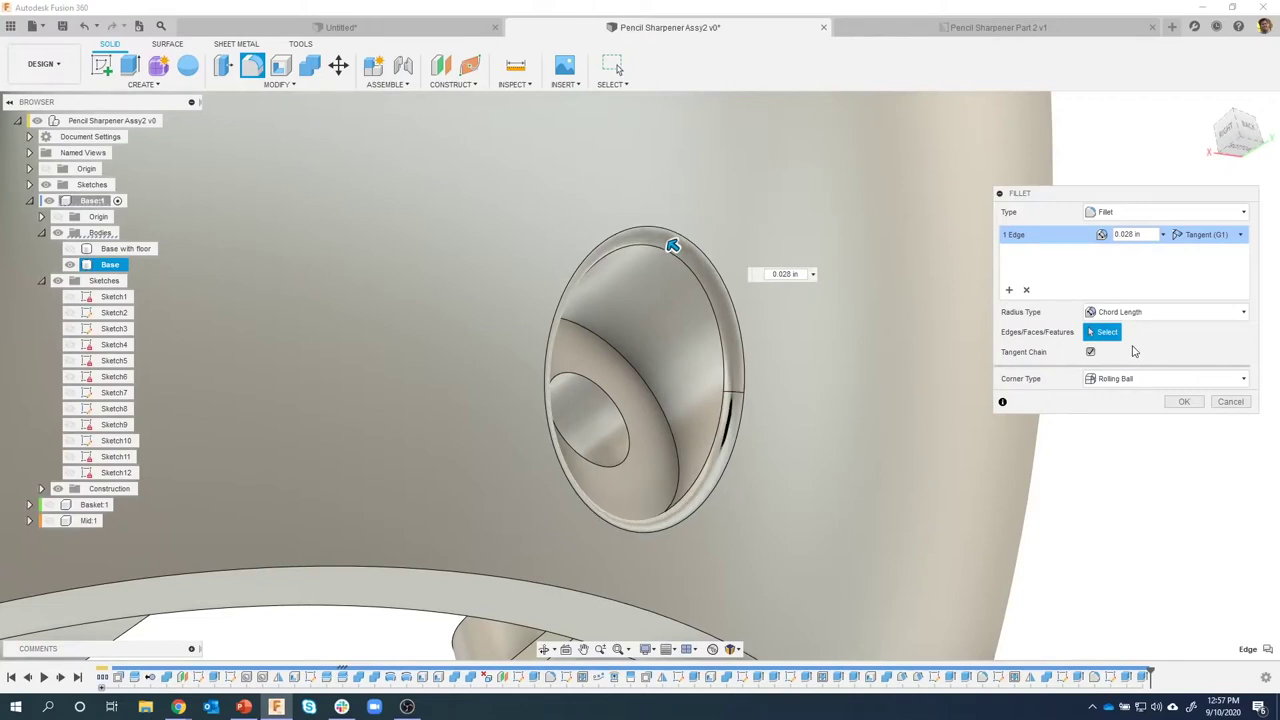
pyautogui.doubleClick(1124, 234)
pyautogui.write('.02')
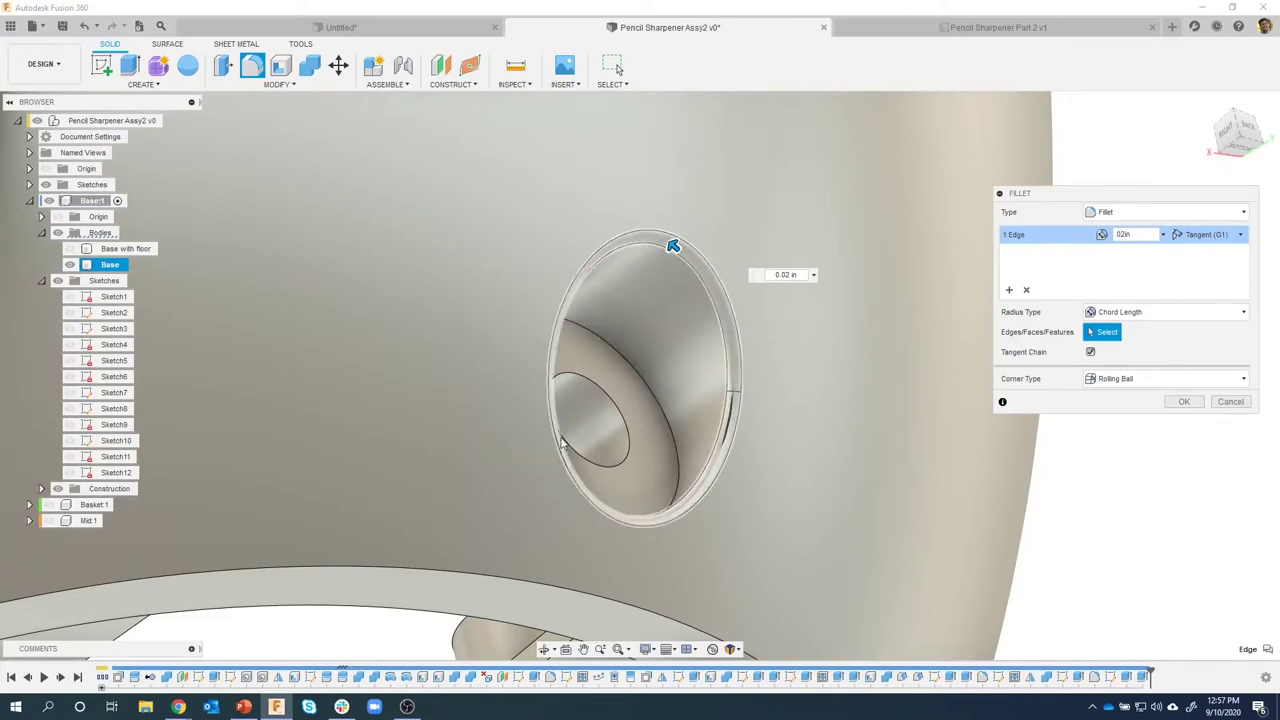
pyautogui.keyDown('shift'); pyautogui.moveTo(1230, 480); pyautogui.dragTo(546, 393, button='middle'); pyautogui.keyUp('shift')
pyautogui.keyDown('shift'); pyautogui.moveTo(700, 478); pyautogui.dragTo(630, 400, button='middle'); pyautogui.keyUp('shift')
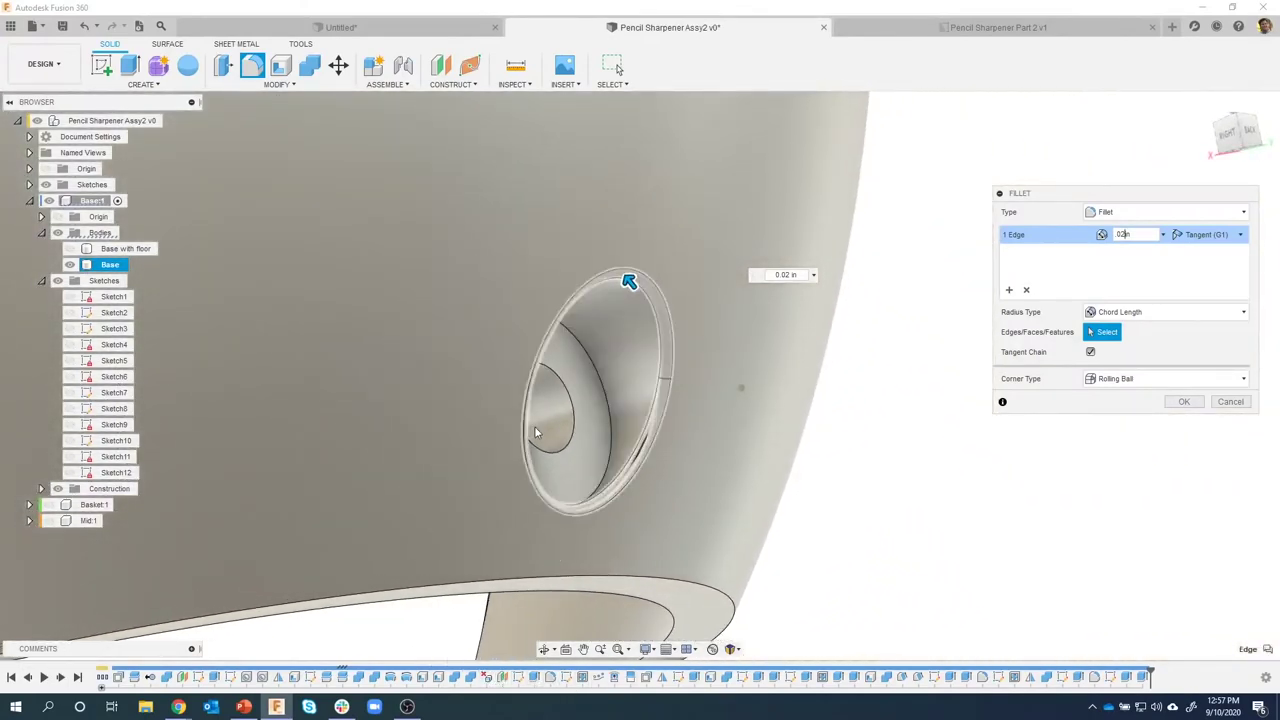
pyautogui.keyDown('shift'); pyautogui.moveTo(627, 345); pyautogui.dragTo(782, 428, button='middle'); pyautogui.keyUp('shift')
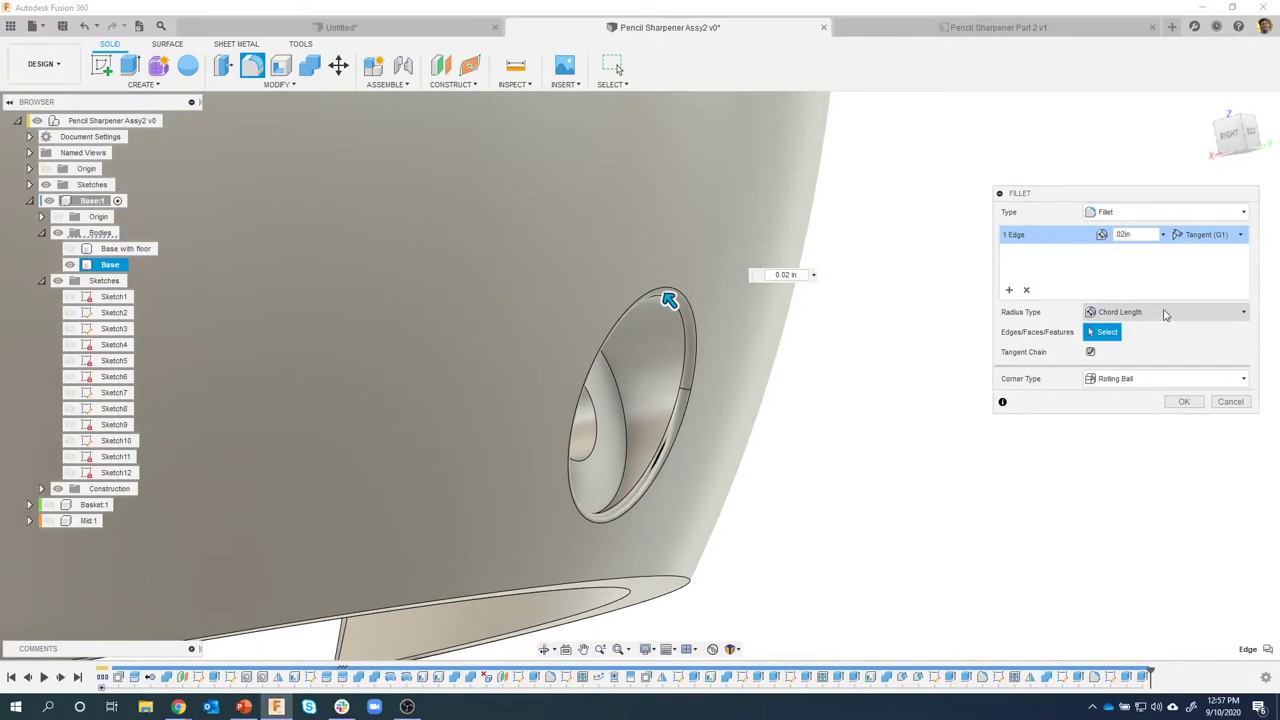
pyautogui.click(1181, 404)
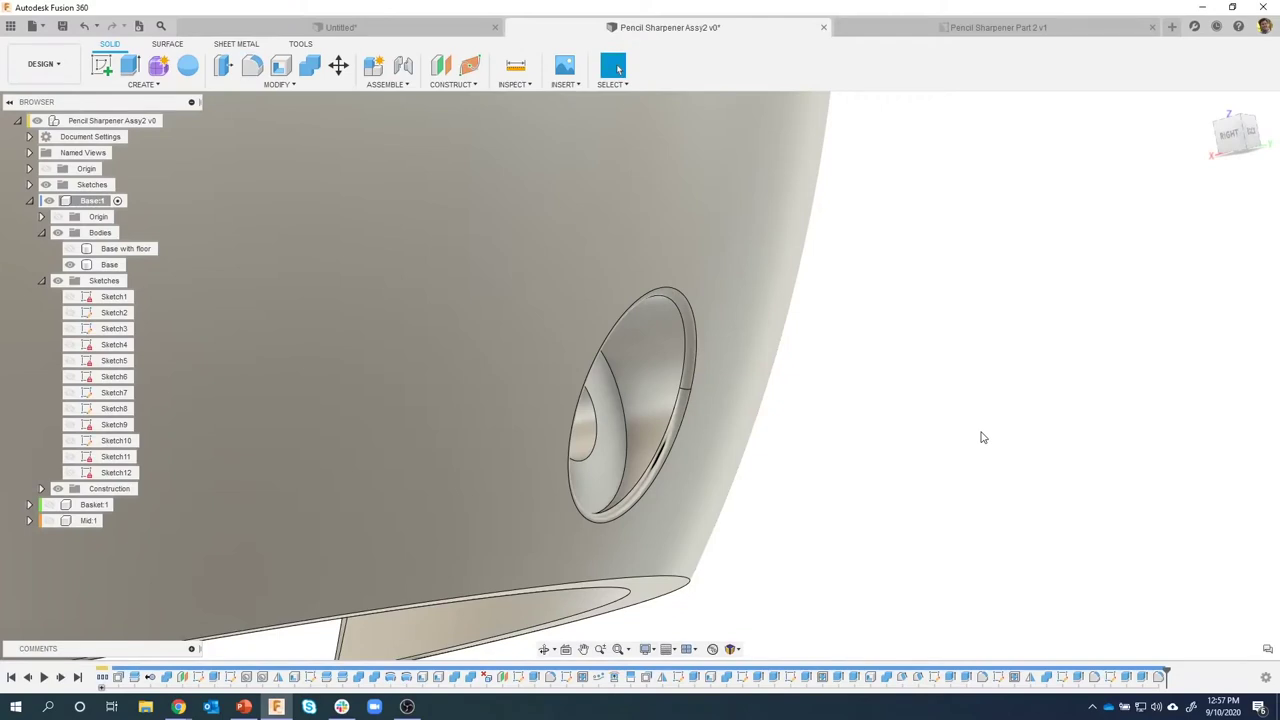
# Show the Base with floor body and hide the Base body.
pyautogui.scroll(-5, 943, 423)
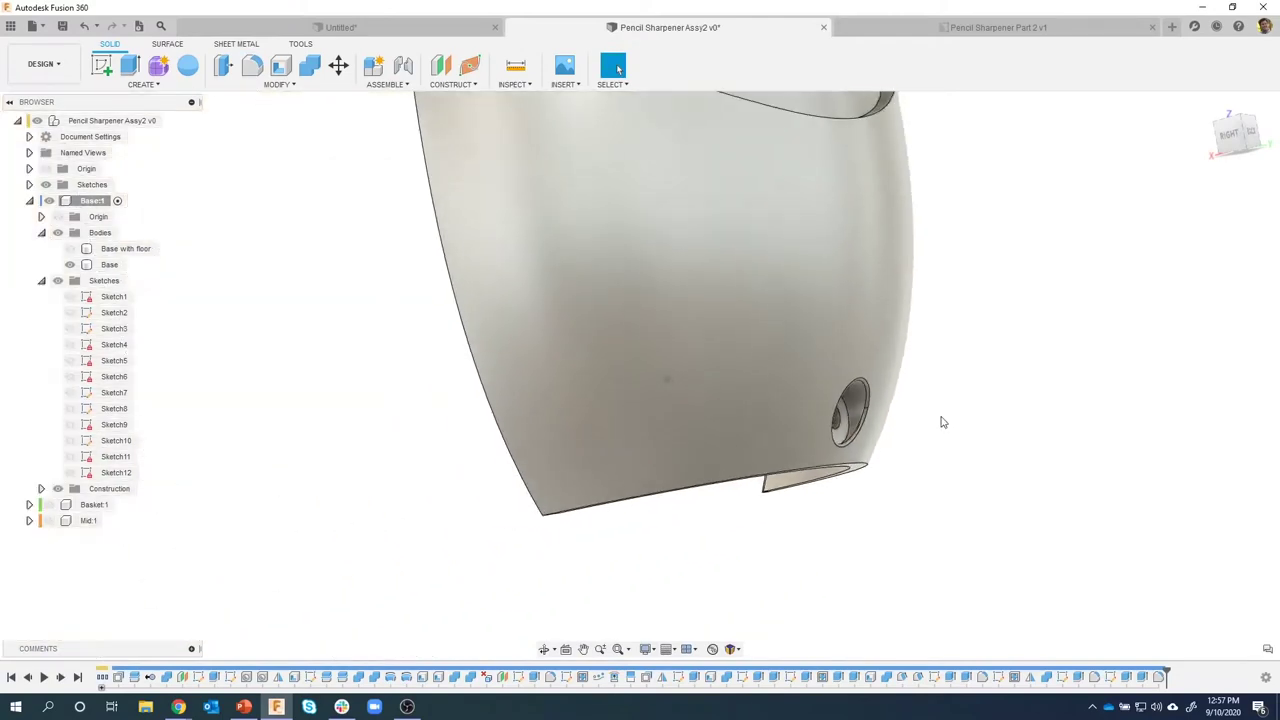
pyautogui.keyDown('shift'); pyautogui.moveTo(943, 423); pyautogui.dragTo(297, 437, button='middle'); pyautogui.keyUp('shift')
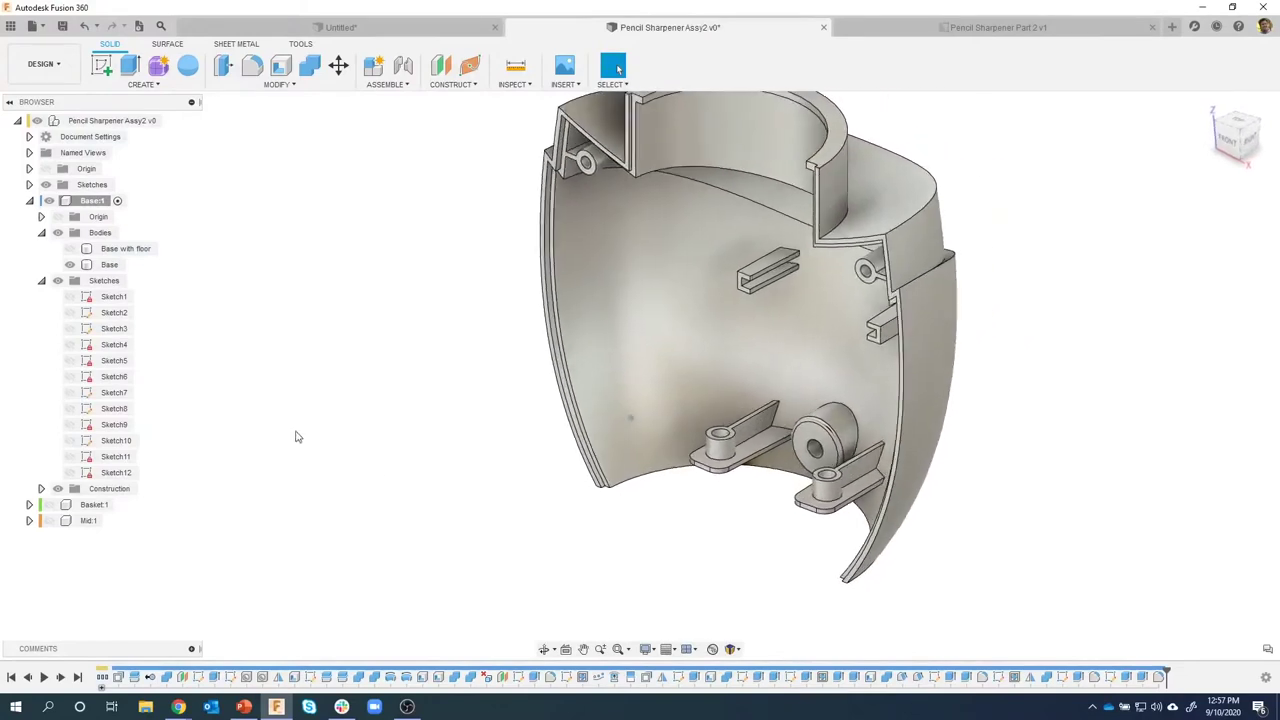
pyautogui.click(70, 250)
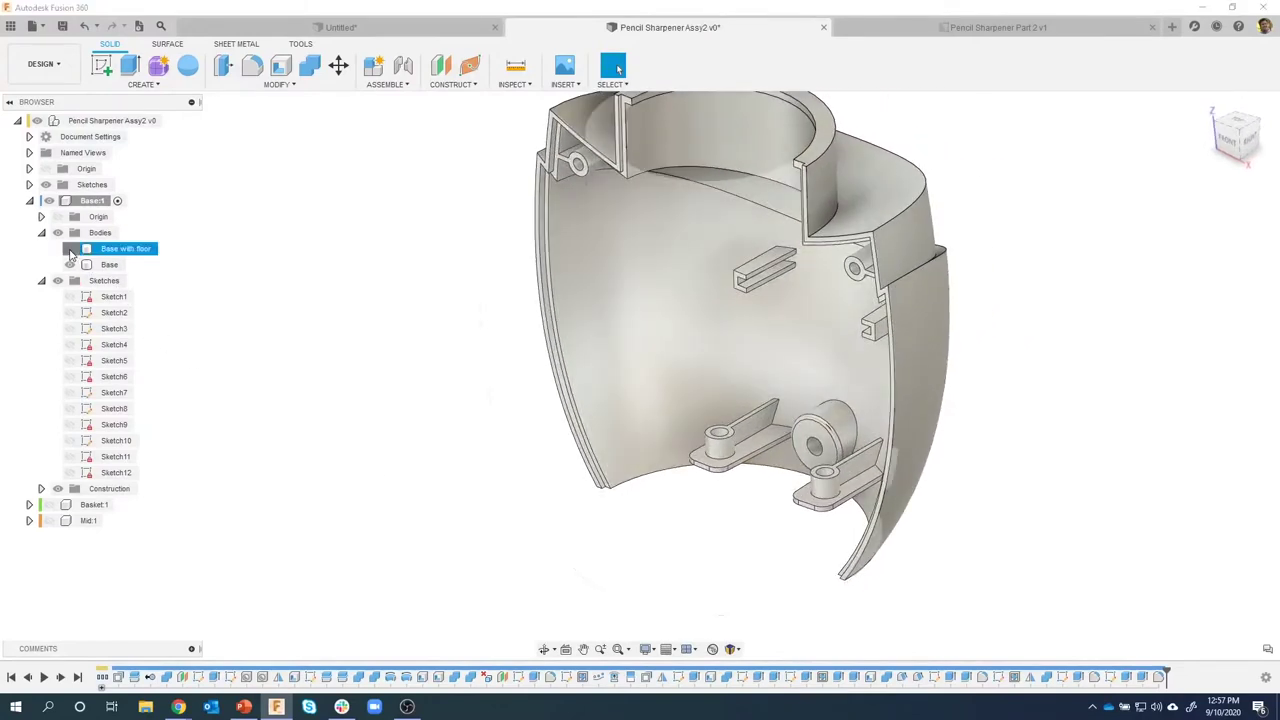
pyautogui.click(70, 250)
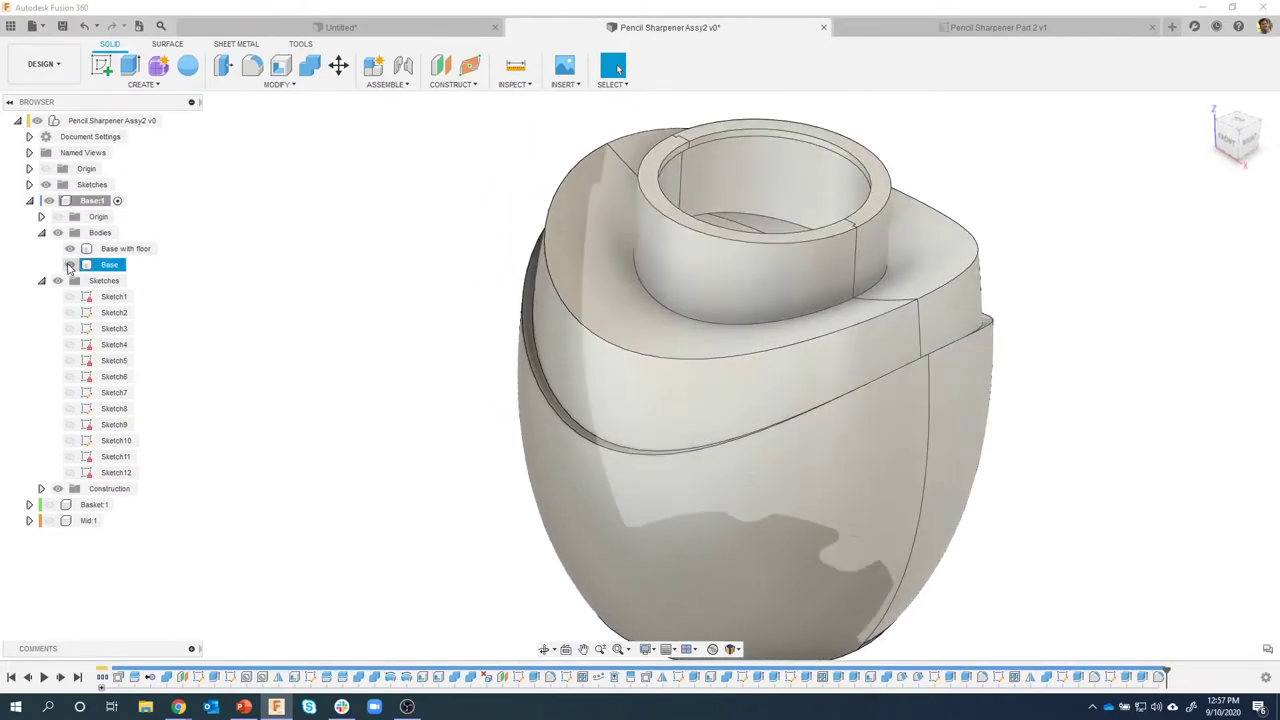
pyautogui.click(70, 264)
pyautogui.keyDown('shift'); pyautogui.moveTo(300, 330); pyautogui.dragTo(821, 376, button='middle'); pyautogui.keyUp('shift')
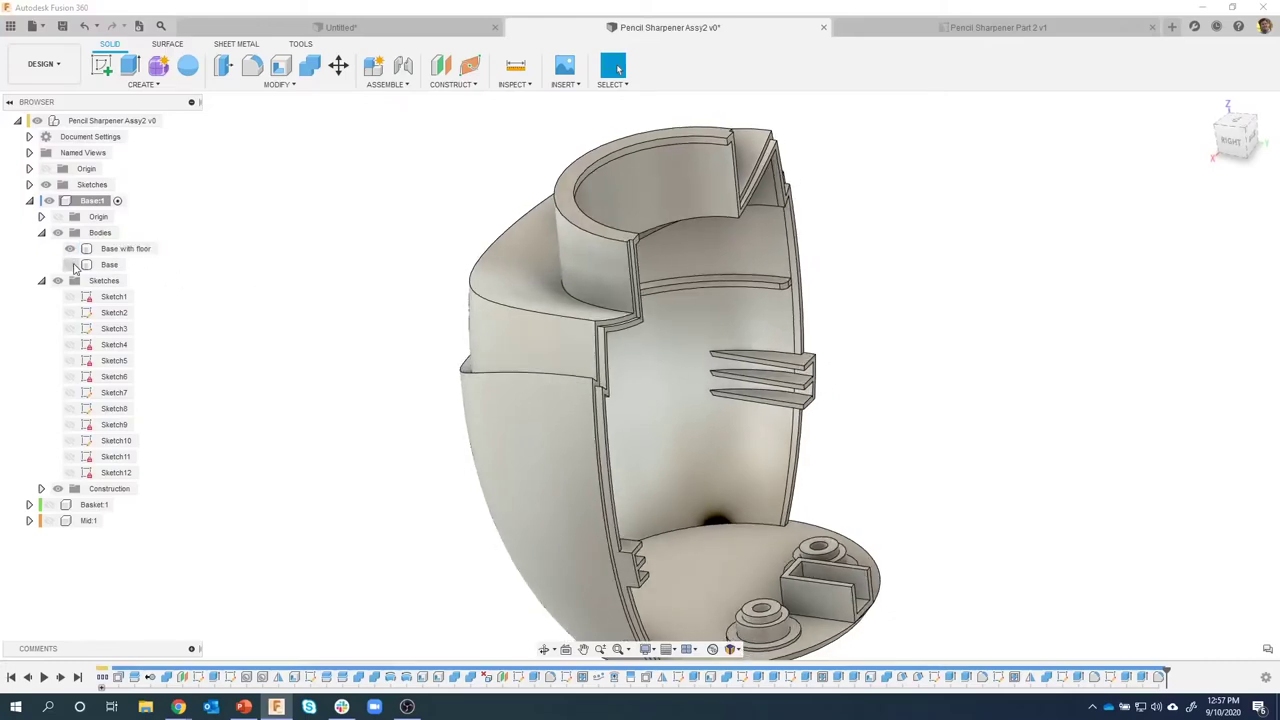
# Show the Base and Base with floor bodies together and examine how the two halves meet around the upper collar.
pyautogui.click(72, 265)
pyautogui.click(70, 249)
pyautogui.keyDown('shift'); pyautogui.moveTo(650, 378); pyautogui.dragTo(211, 294, button='middle'); pyautogui.keyUp('shift')
pyautogui.click(70, 248)
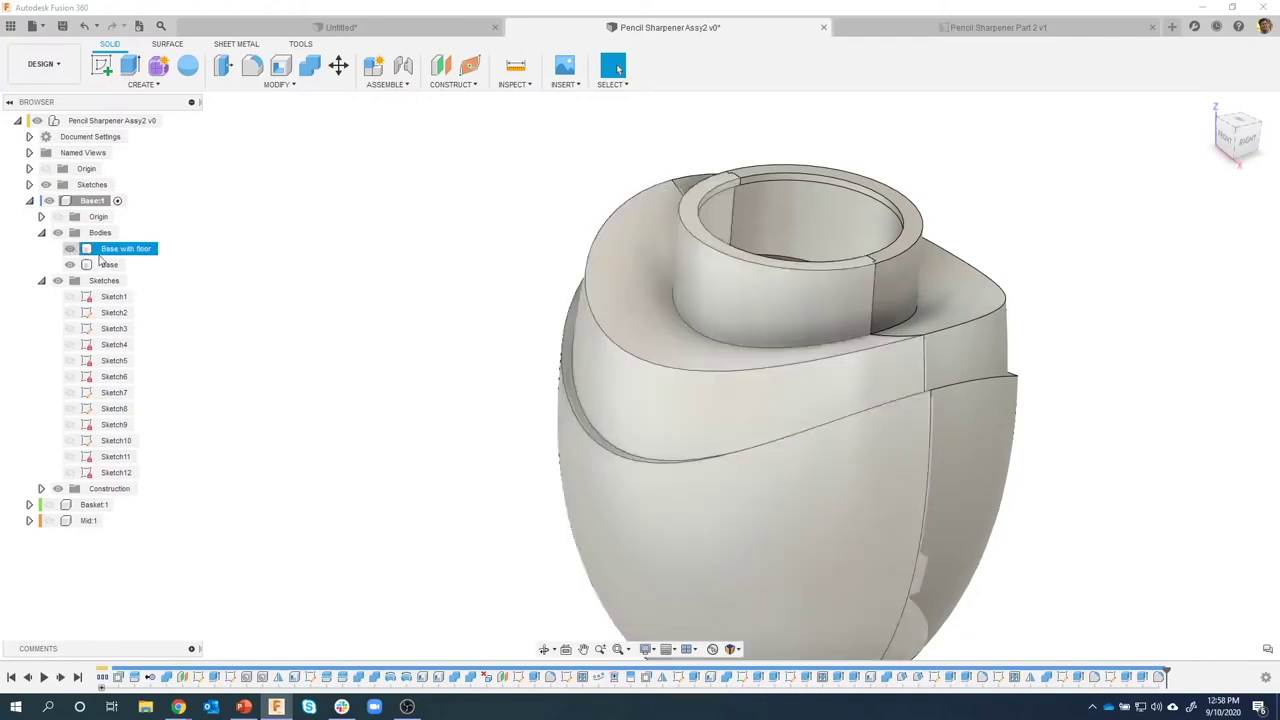
pyautogui.keyDown('shift'); pyautogui.moveTo(394, 234); pyautogui.dragTo(573, 253, button='middle'); pyautogui.keyUp('shift')
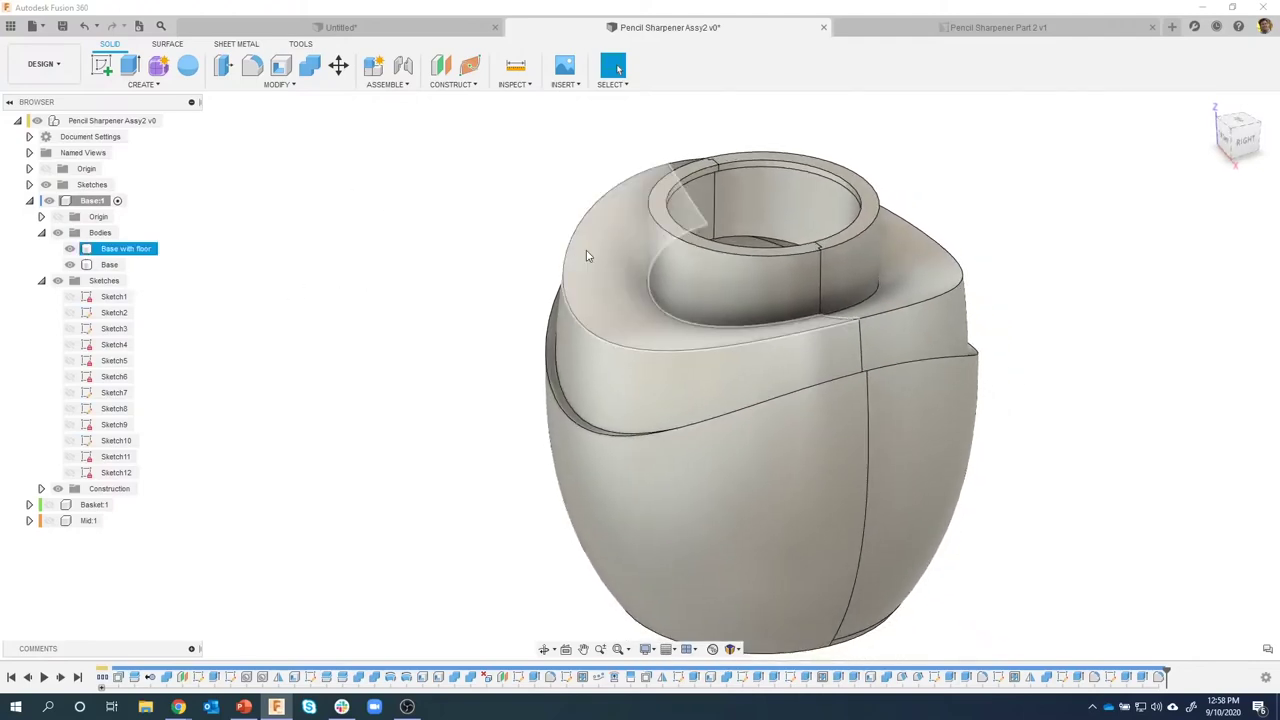
pyautogui.click(586, 250)
pyautogui.click(777, 183)
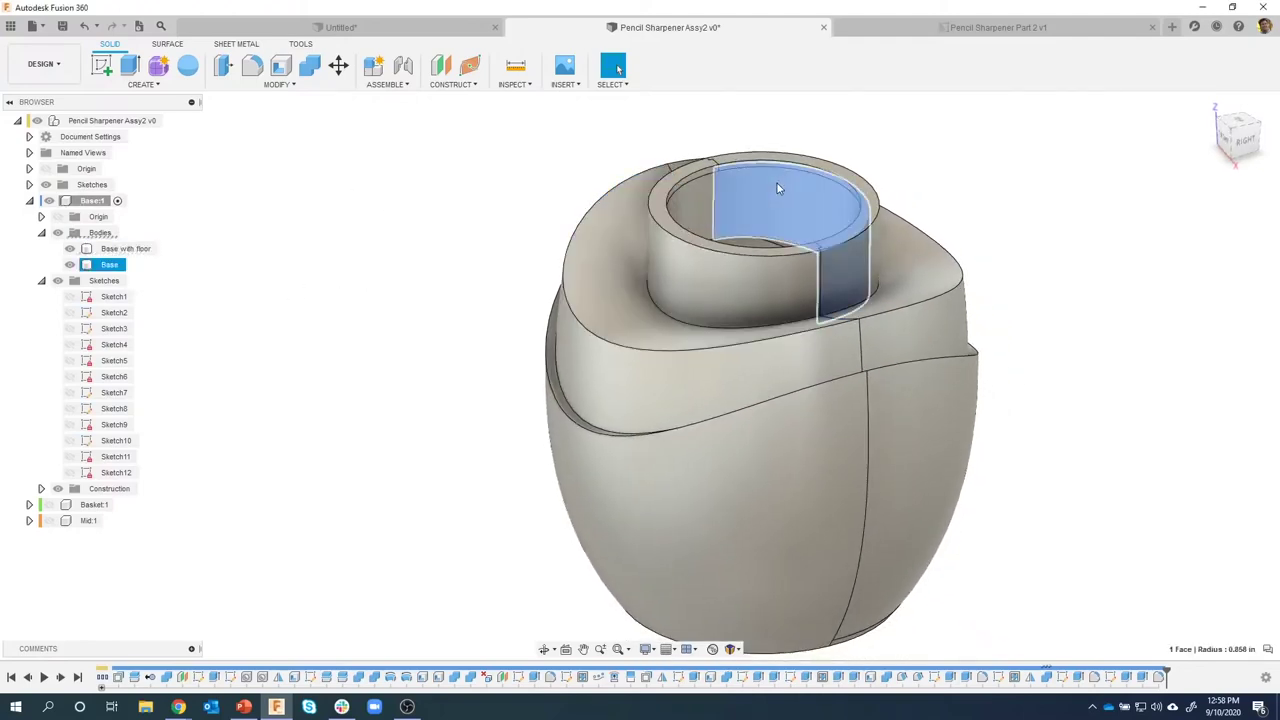
pyautogui.click(509, 202)
# Start a Combine with Base as the target body and Base with floor as the tool body.
pyautogui.click(310, 65)
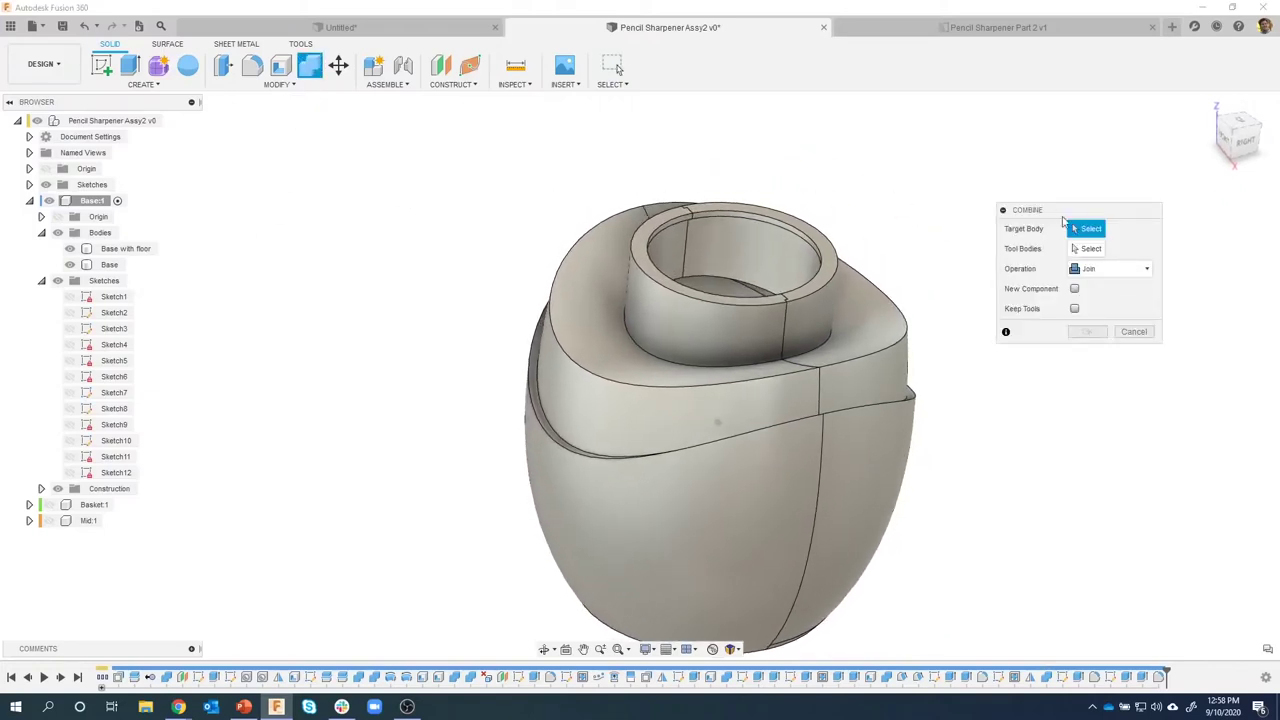
pyautogui.click(106, 268)
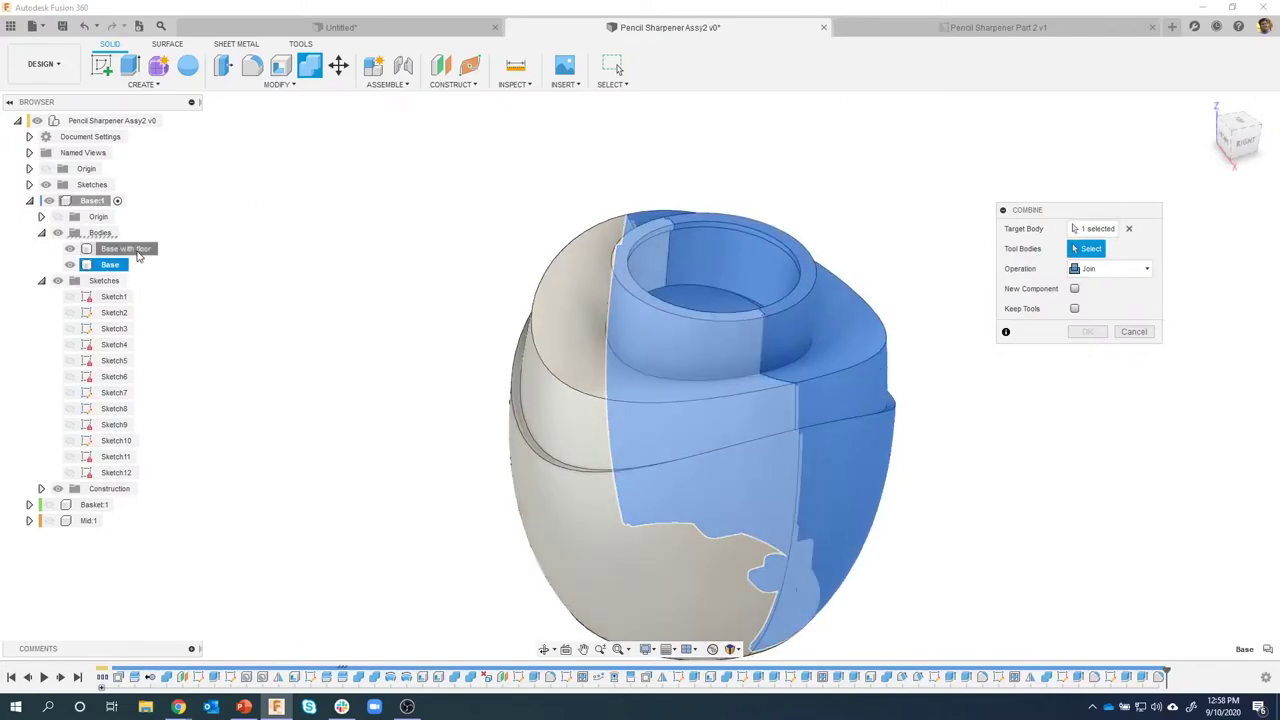
pyautogui.click(583, 304)
pyautogui.scroll(5, 666, 356)
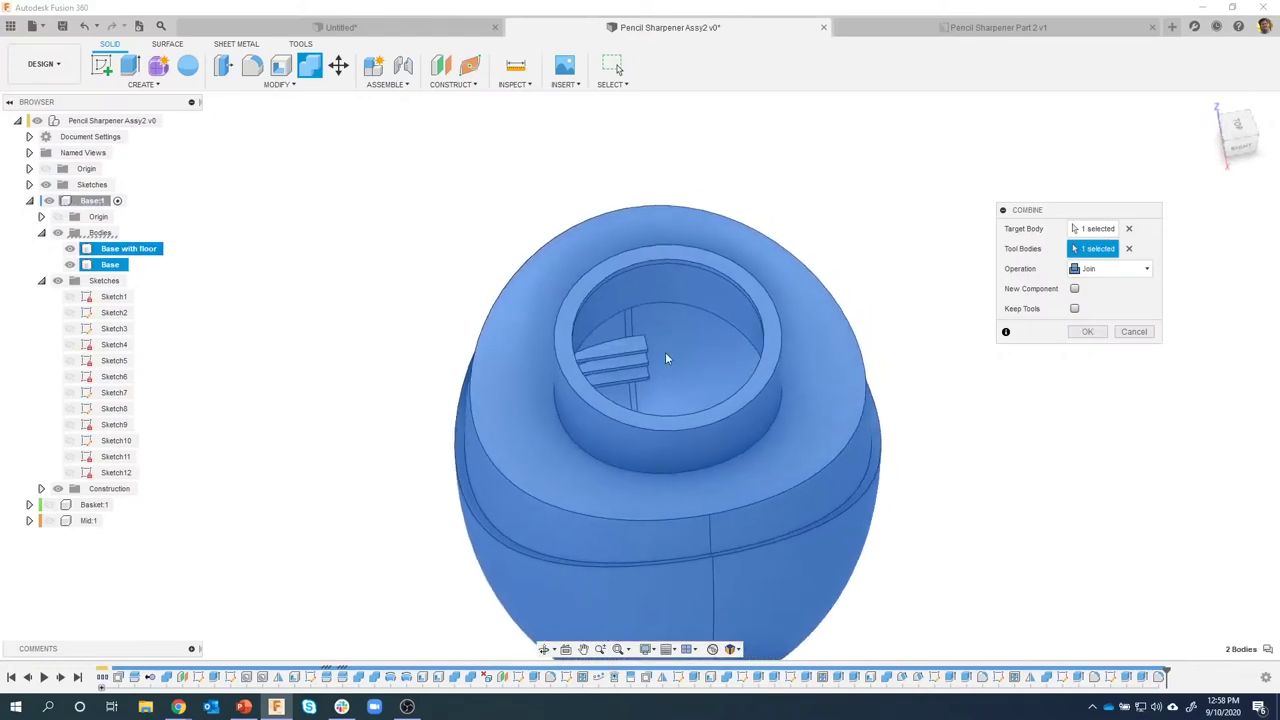
pyautogui.scroll(2, 705, 366)
pyautogui.keyDown('shift'); pyautogui.moveTo(706, 365); pyautogui.dragTo(765, 343, button='middle'); pyautogui.keyUp('shift')
# Set the Combine operation to Cut with Keep Tools enabled and complete it.
pyautogui.click(1111, 272)
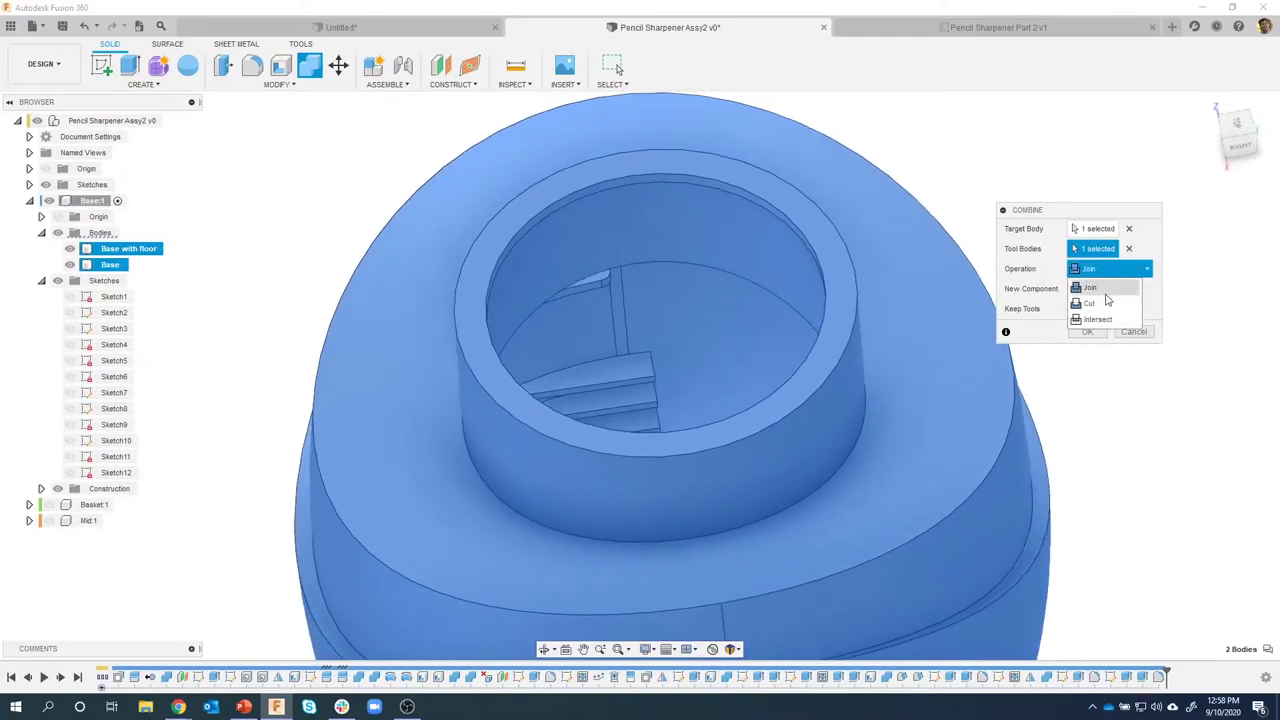
pyautogui.click(1106, 287)
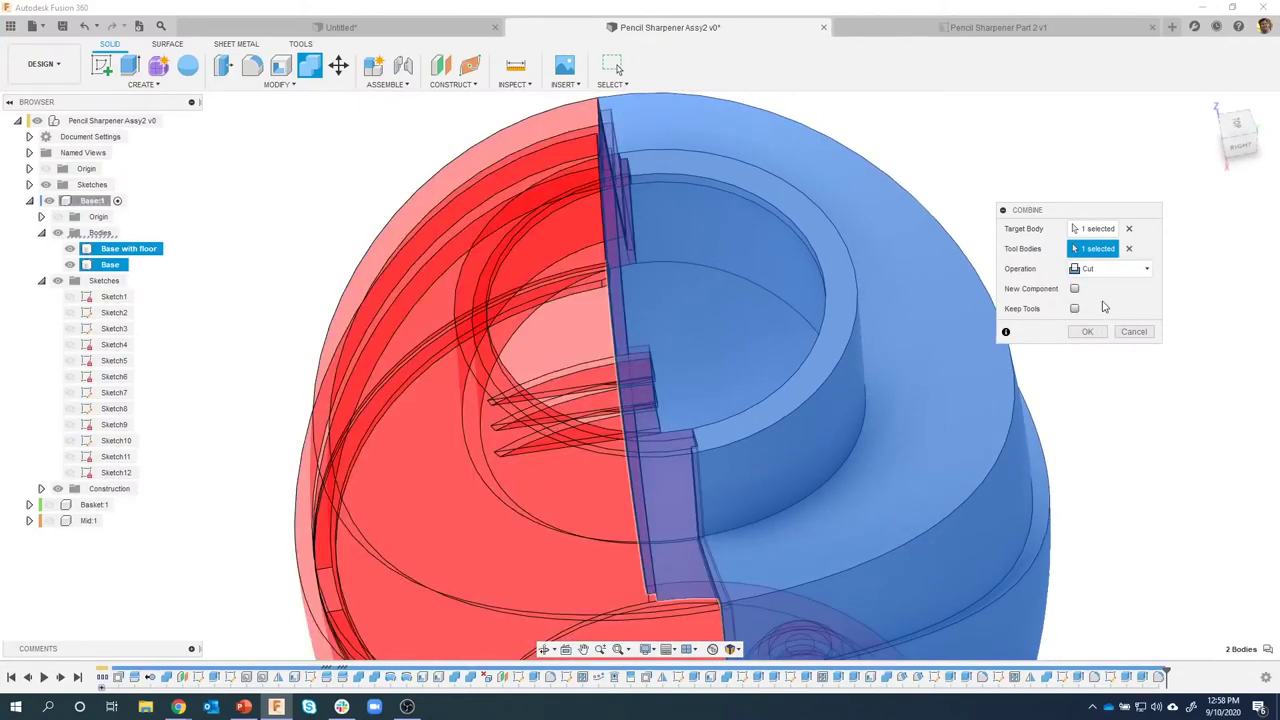
pyautogui.keyDown('shift'); pyautogui.moveTo(668, 250); pyautogui.dragTo(697, 263, button='middle'); pyautogui.keyUp('shift')
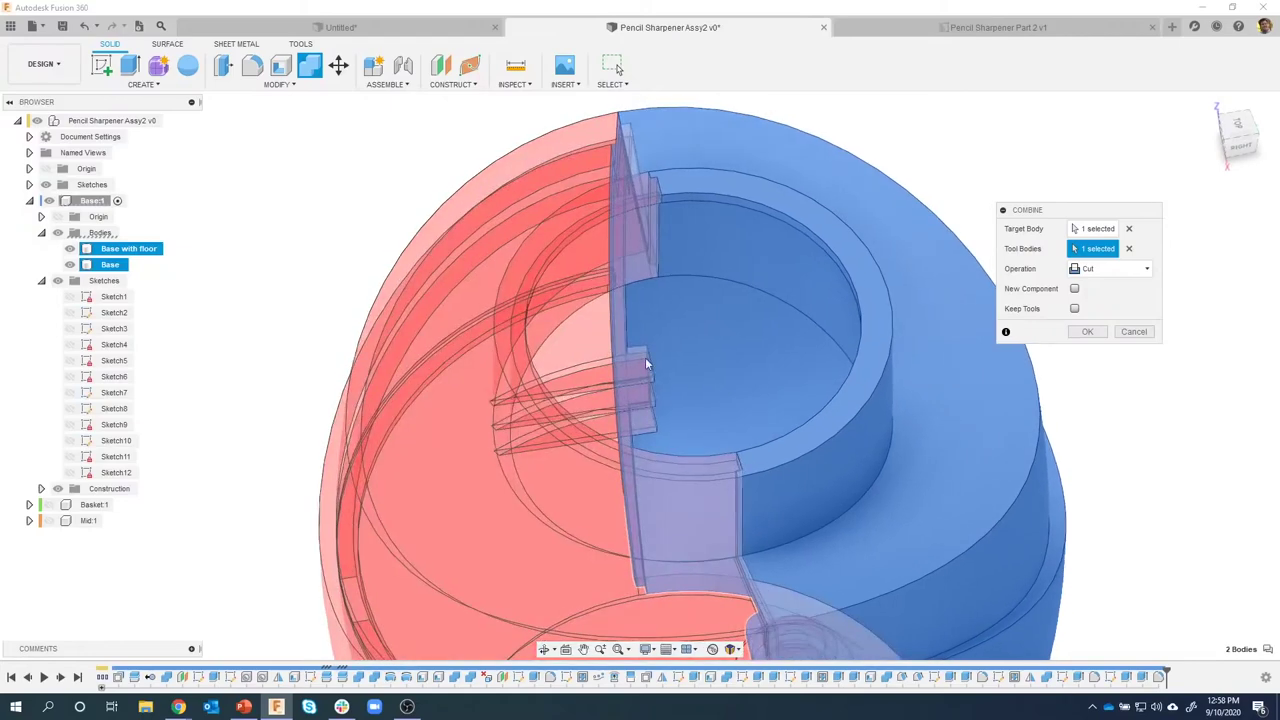
pyautogui.keyDown('shift'); pyautogui.moveTo(645, 364); pyautogui.dragTo(700, 360, button='middle'); pyautogui.keyUp('shift')
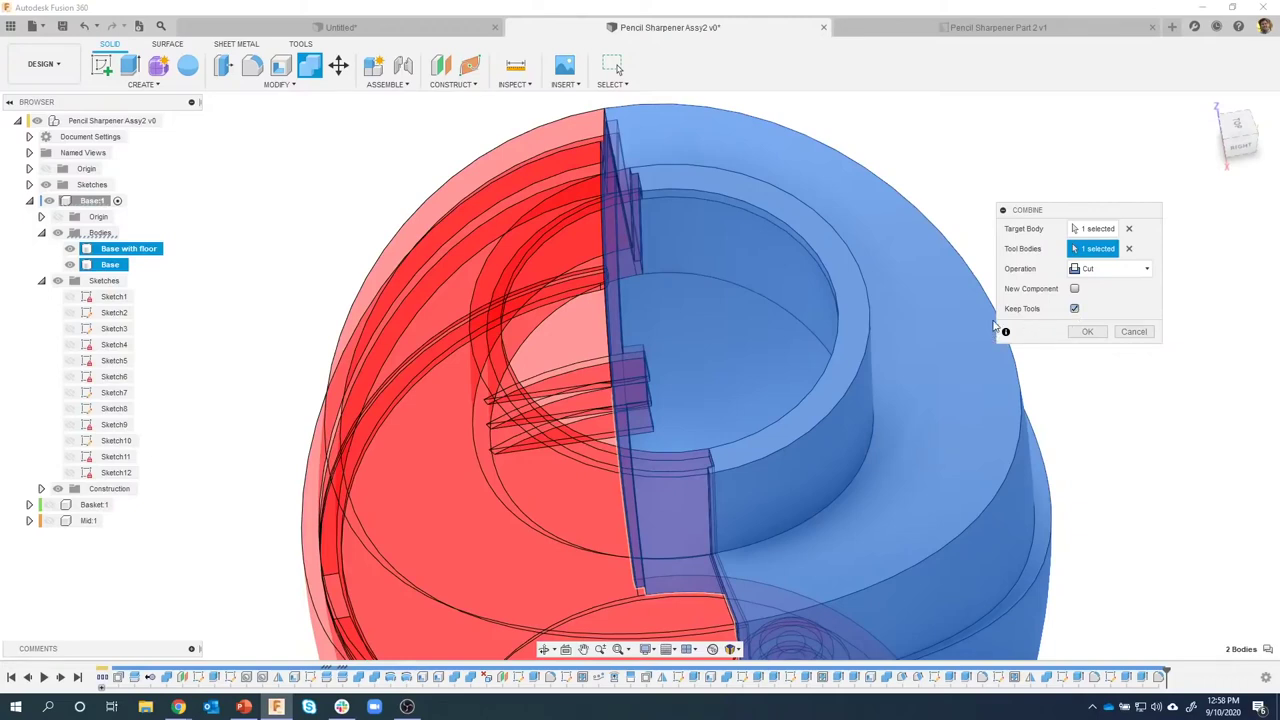
pyautogui.click(1082, 333)
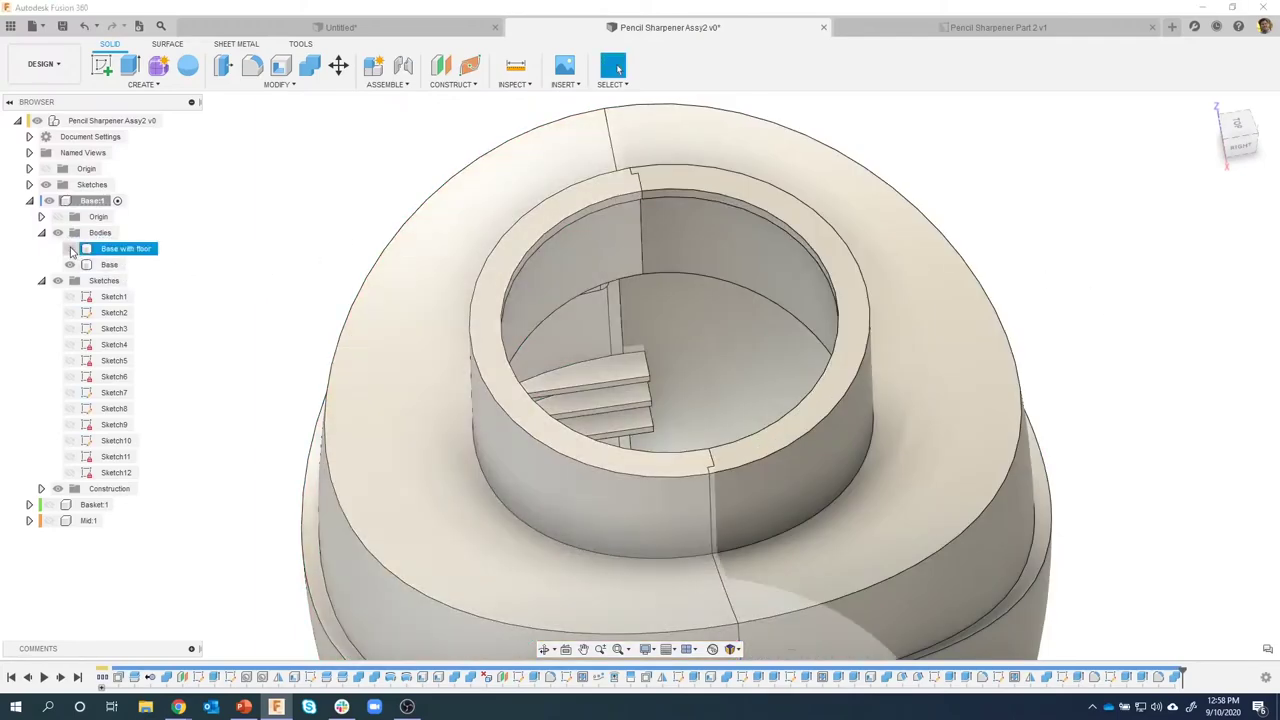
# Isolate the Base and Base with floor bodies in turn and examine their mating edges and internal supports after the cut.
pyautogui.click(70, 249)
pyautogui.keyDown('shift'); pyautogui.moveTo(200, 310); pyautogui.dragTo(631, 315, button='middle'); pyautogui.keyUp('shift')
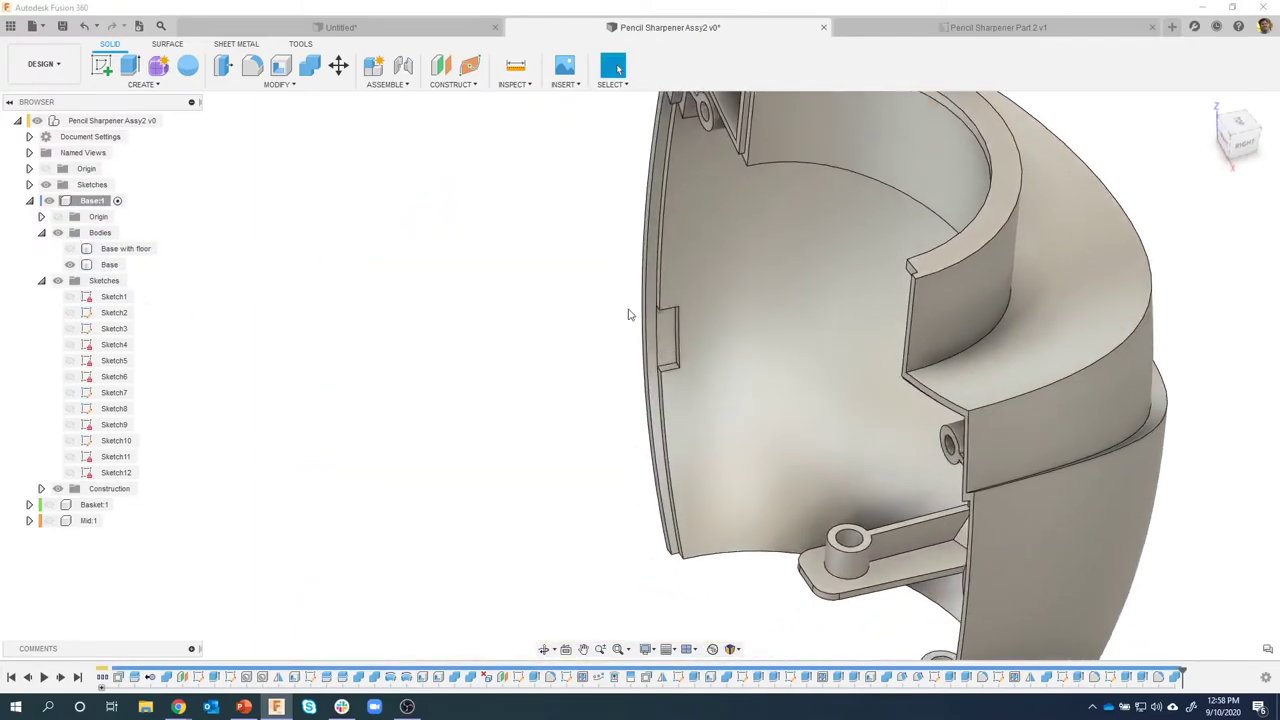
pyautogui.scroll(4, 654, 310)
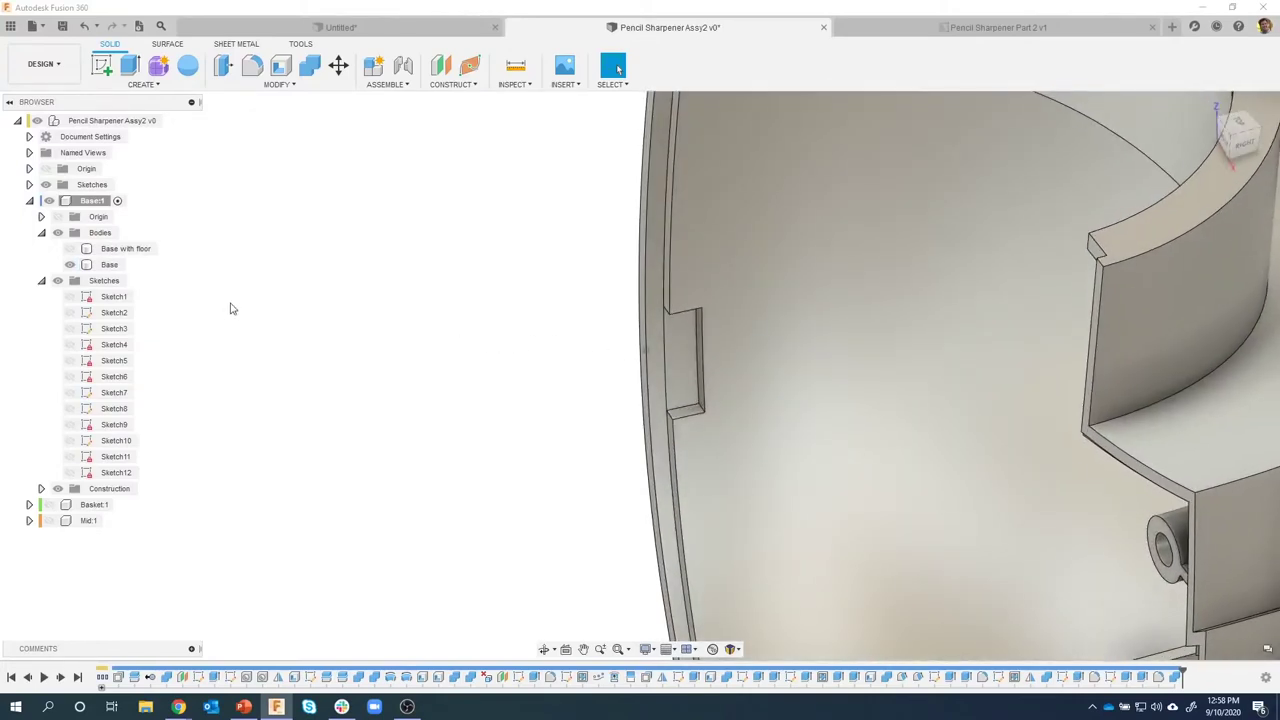
pyautogui.click(69, 250)
pyautogui.click(70, 265)
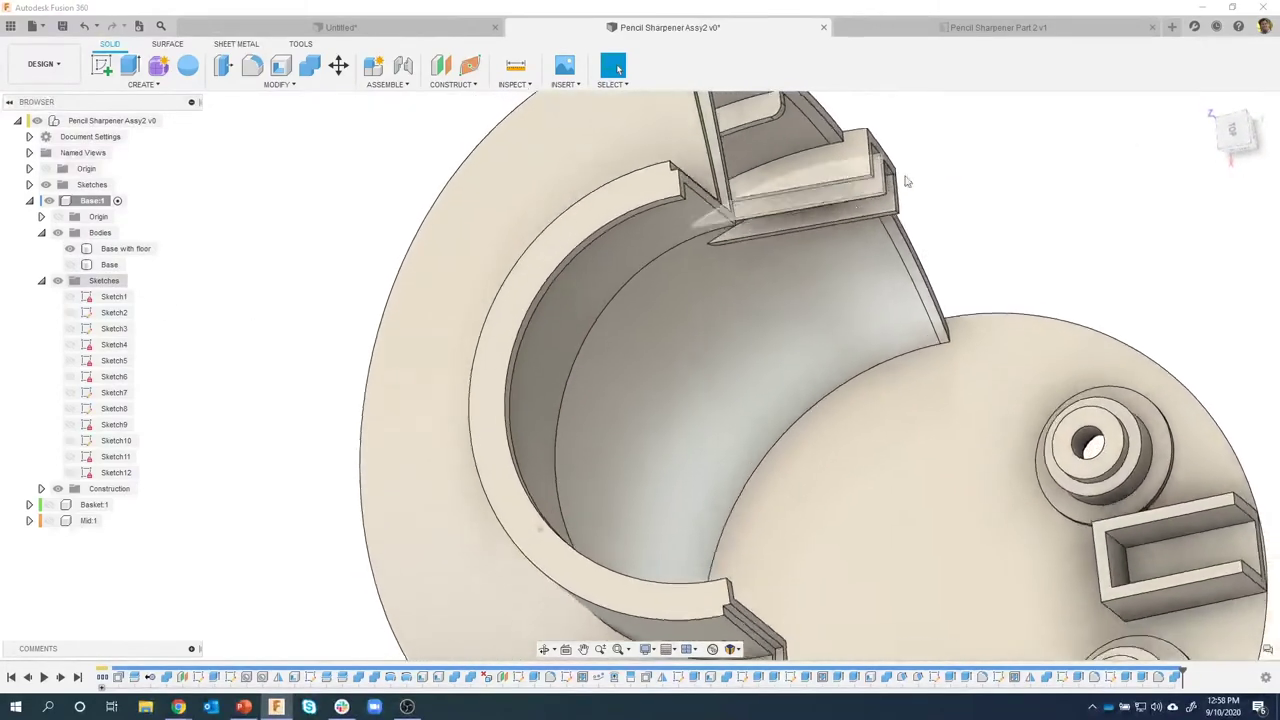
pyautogui.moveTo(907, 181)
pyautogui.keyDown('shift'); pyautogui.mouseDown(button='middle')
pyautogui.moveTo(848, 159)
pyautogui.moveTo(900, 172)
pyautogui.mouseUp(button='middle'); pyautogui.keyUp('shift')
pyautogui.click(72, 250)
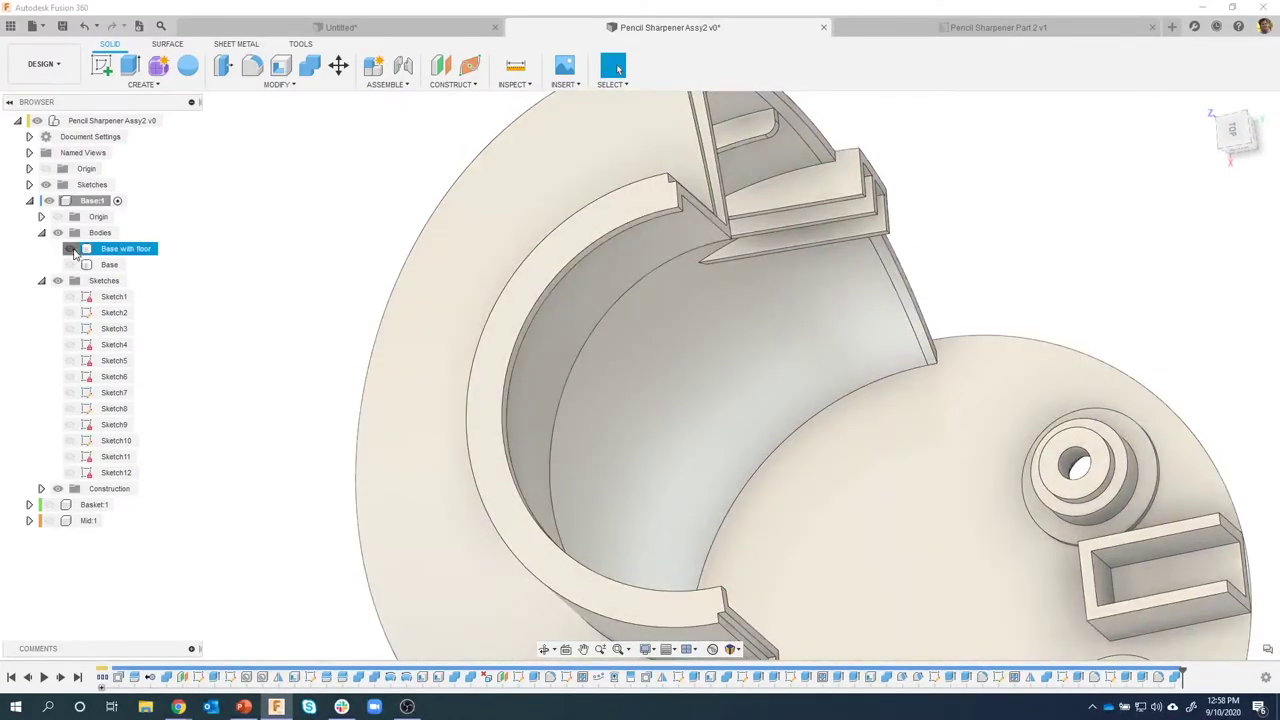
pyautogui.click(70, 249)
pyautogui.click(70, 264)
pyautogui.keyDown('shift'); pyautogui.moveTo(283, 357); pyautogui.dragTo(300, 398, button='middle'); pyautogui.keyUp('shift')
pyautogui.scroll(5, 787, 542)
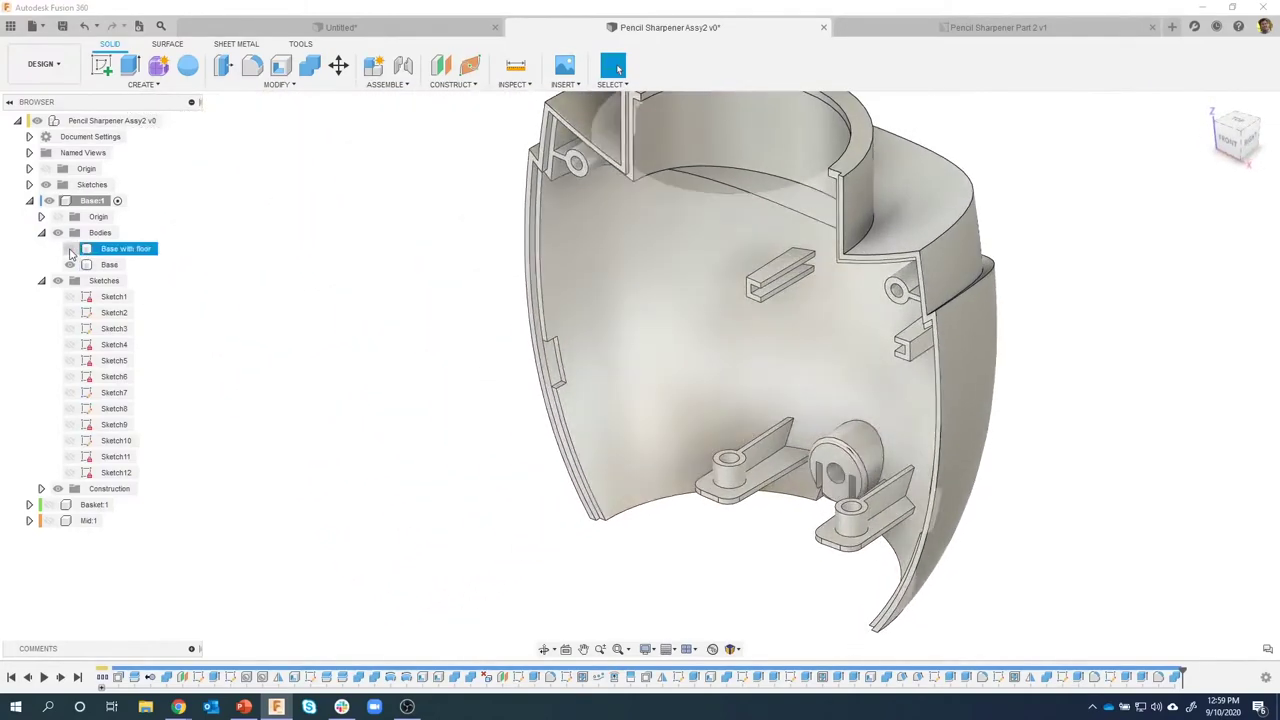
# Show both halves and examine through the collar opening where the floor's U-shaped bracket meets the round boss.
pyautogui.click(70, 250)
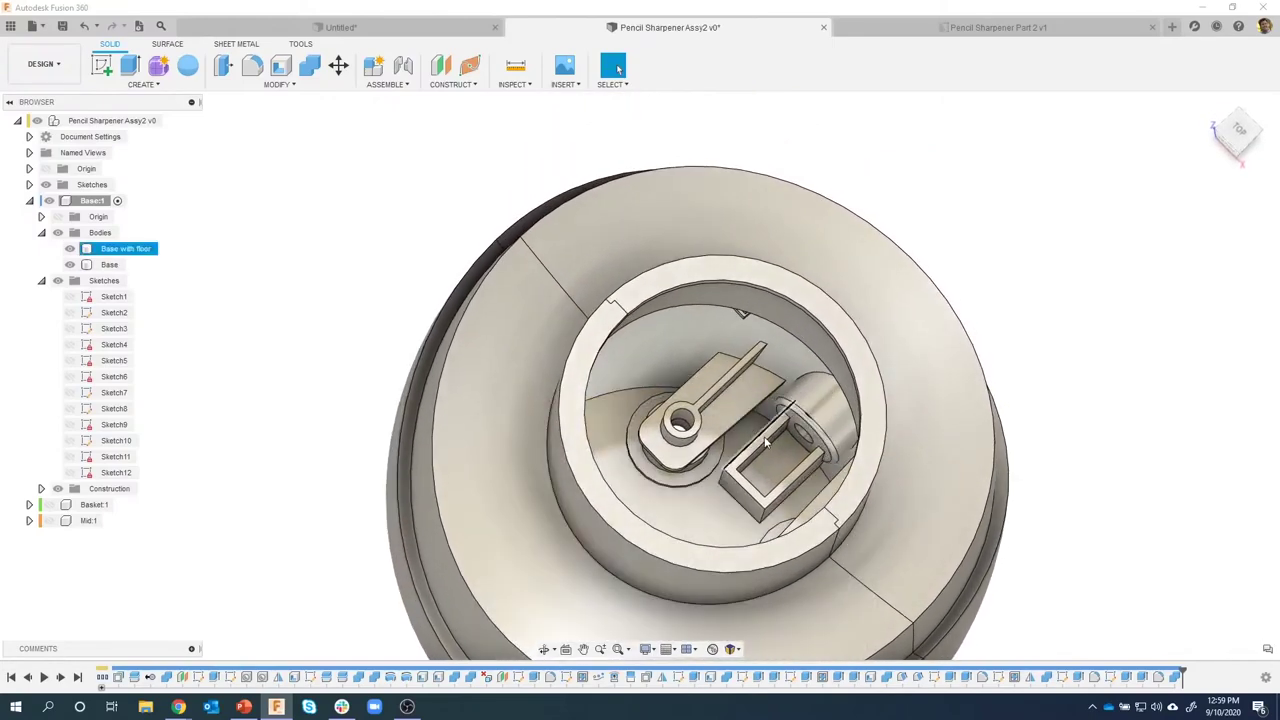
pyautogui.scroll(3, 772, 437)
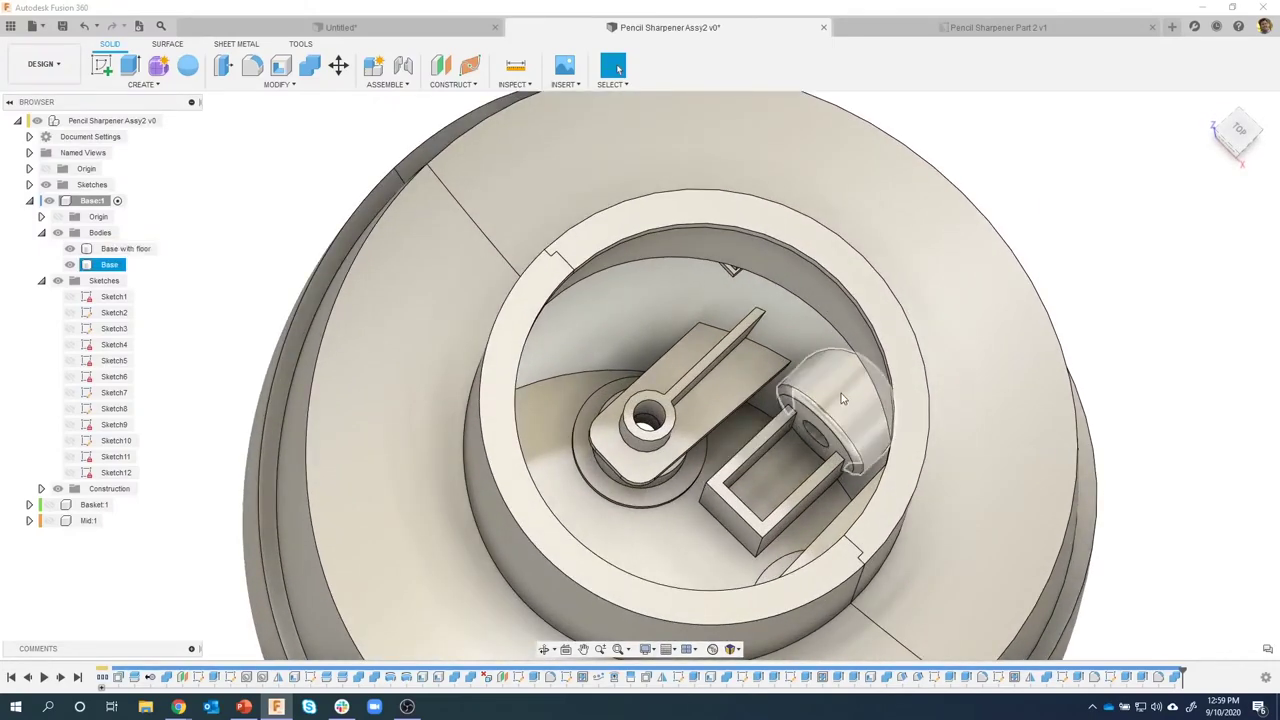
pyautogui.click(830, 398)
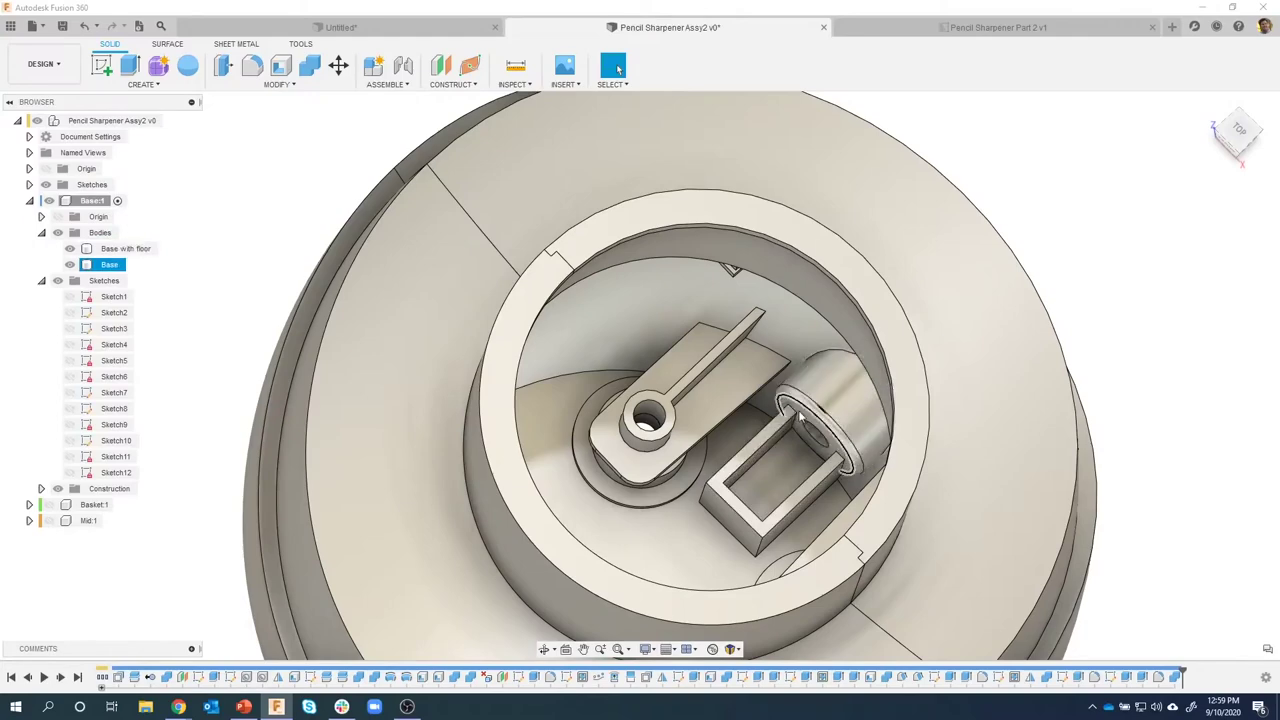
pyautogui.keyDown('shift'); pyautogui.moveTo(854, 414); pyautogui.dragTo(817, 410, button='middle'); pyautogui.keyUp('shift')
pyautogui.click(88, 266)
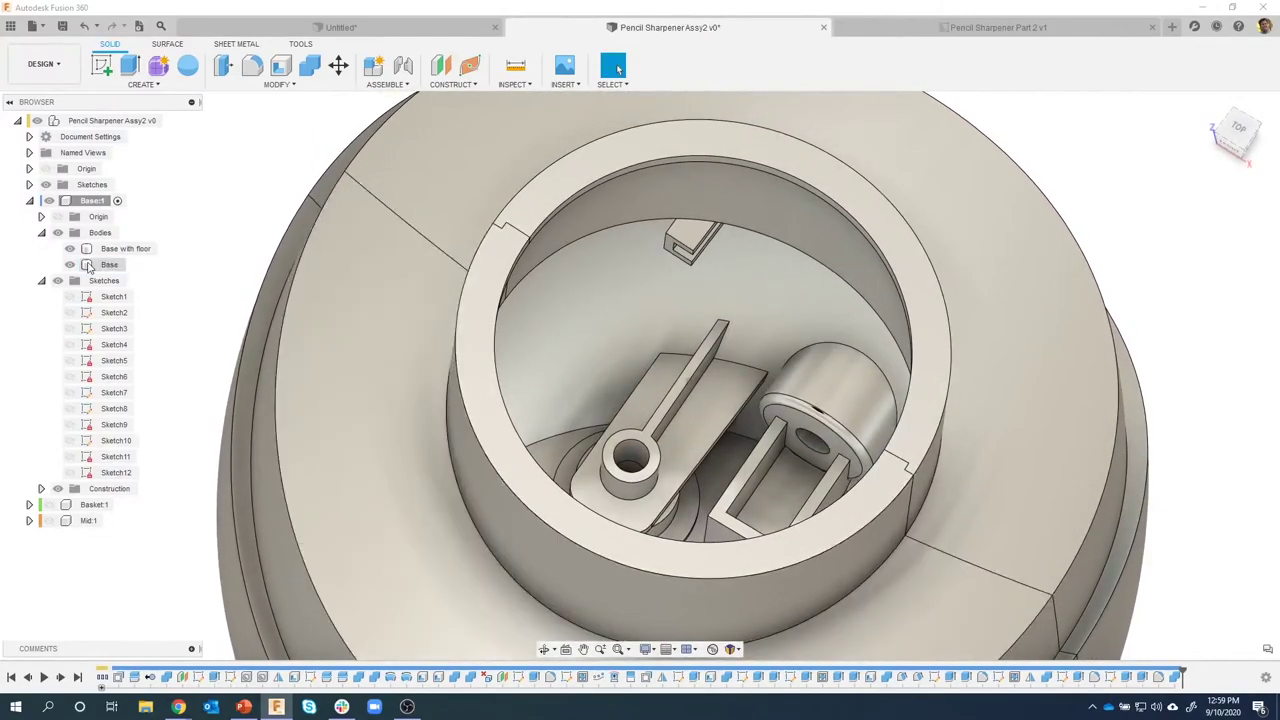
pyautogui.click(85, 265)
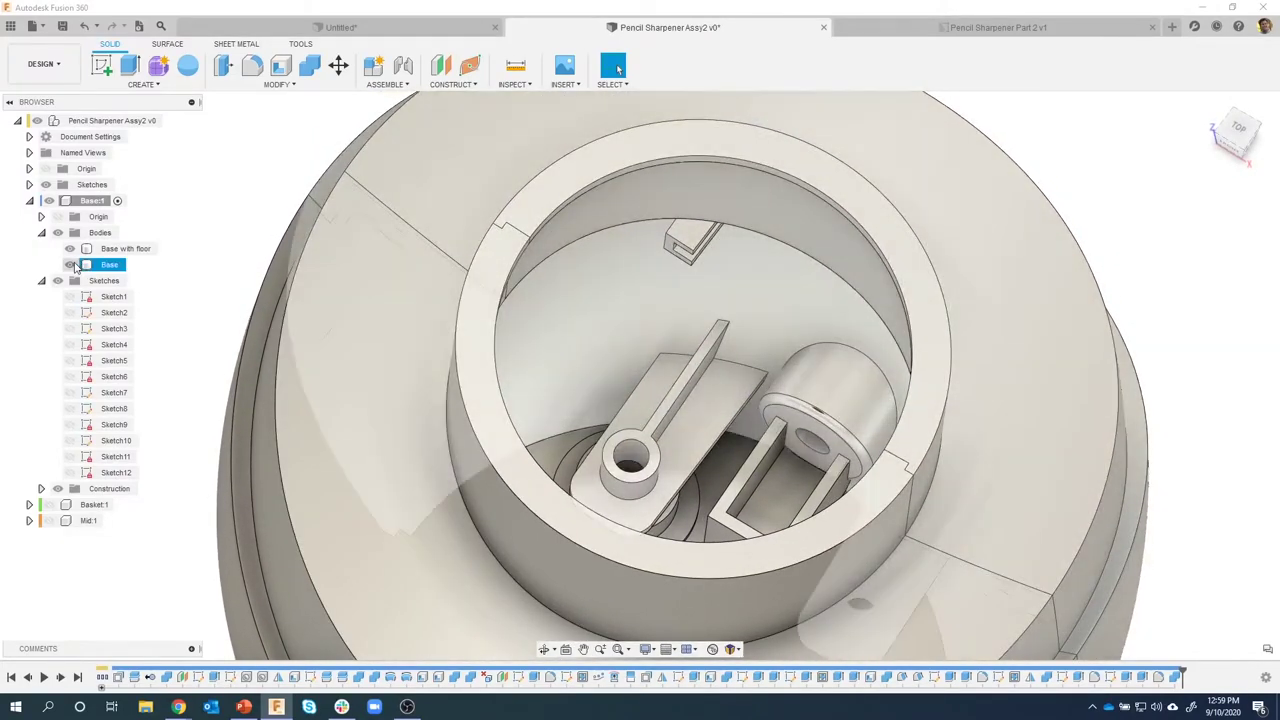
pyautogui.click(90, 249)
pyautogui.click(75, 265)
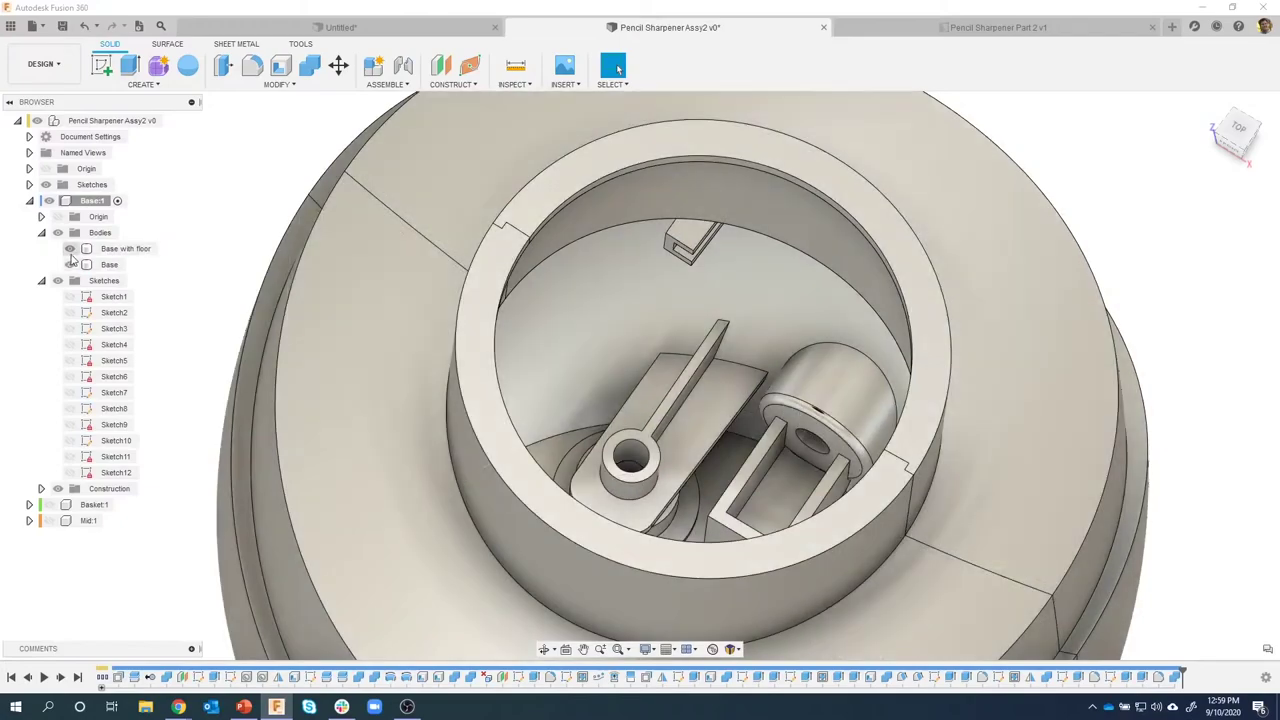
# Hide the Base with floor body and check the depth of the slot cut into the underside of the Base's round boss.
pyautogui.click(70, 250)
pyautogui.keyDown('shift'); pyautogui.moveTo(705, 558); pyautogui.dragTo(735, 299, button='middle'); pyautogui.keyUp('shift')
pyautogui.scroll(3, 735, 300)
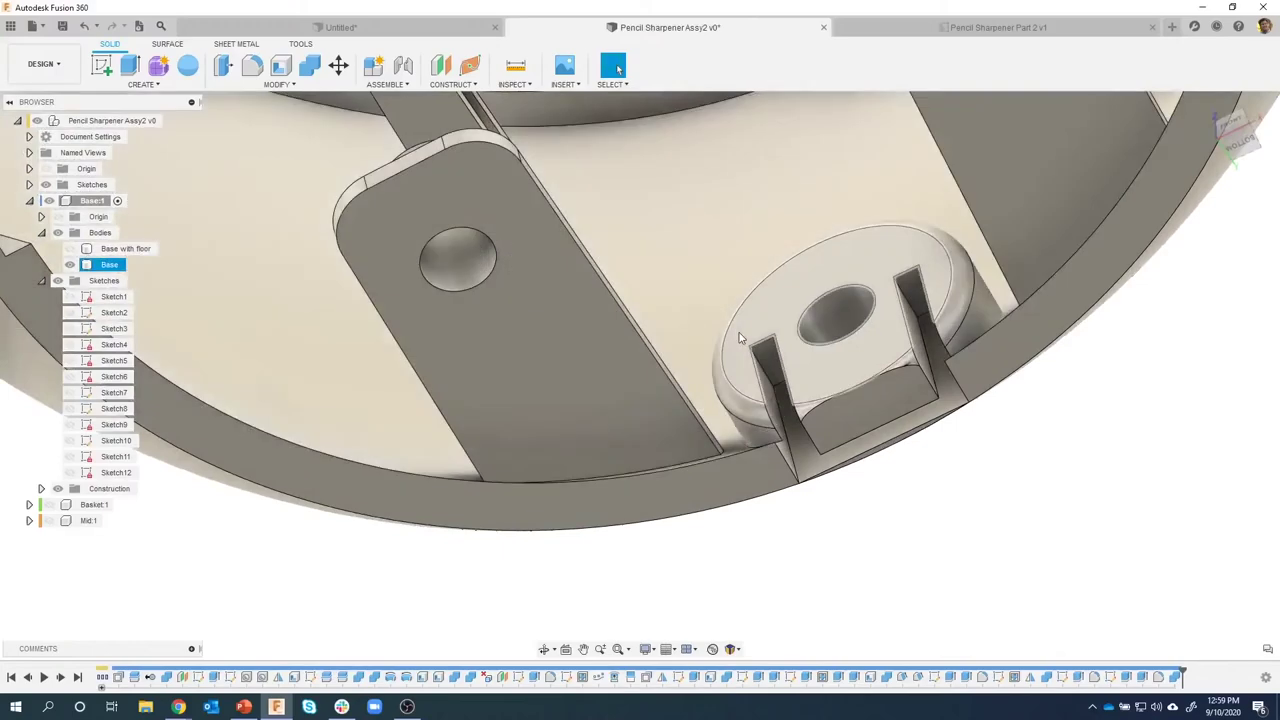
pyautogui.scroll(2, 760, 367)
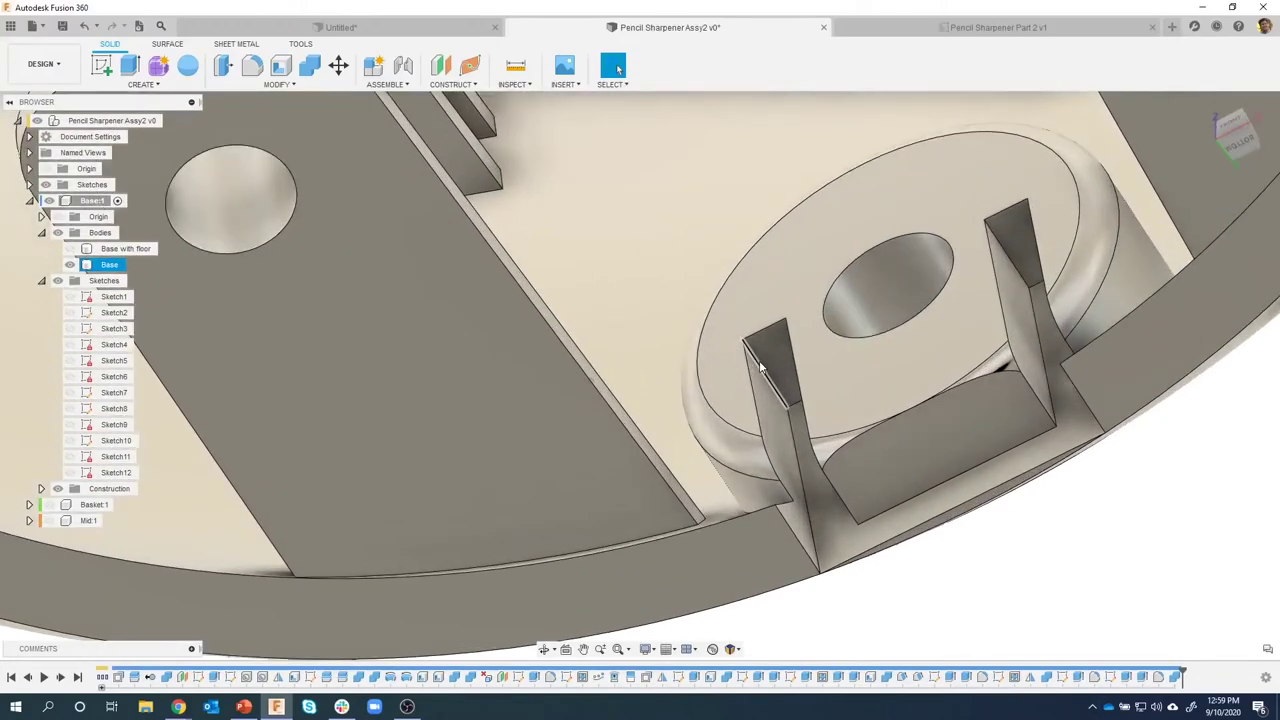
pyautogui.click(760, 368)
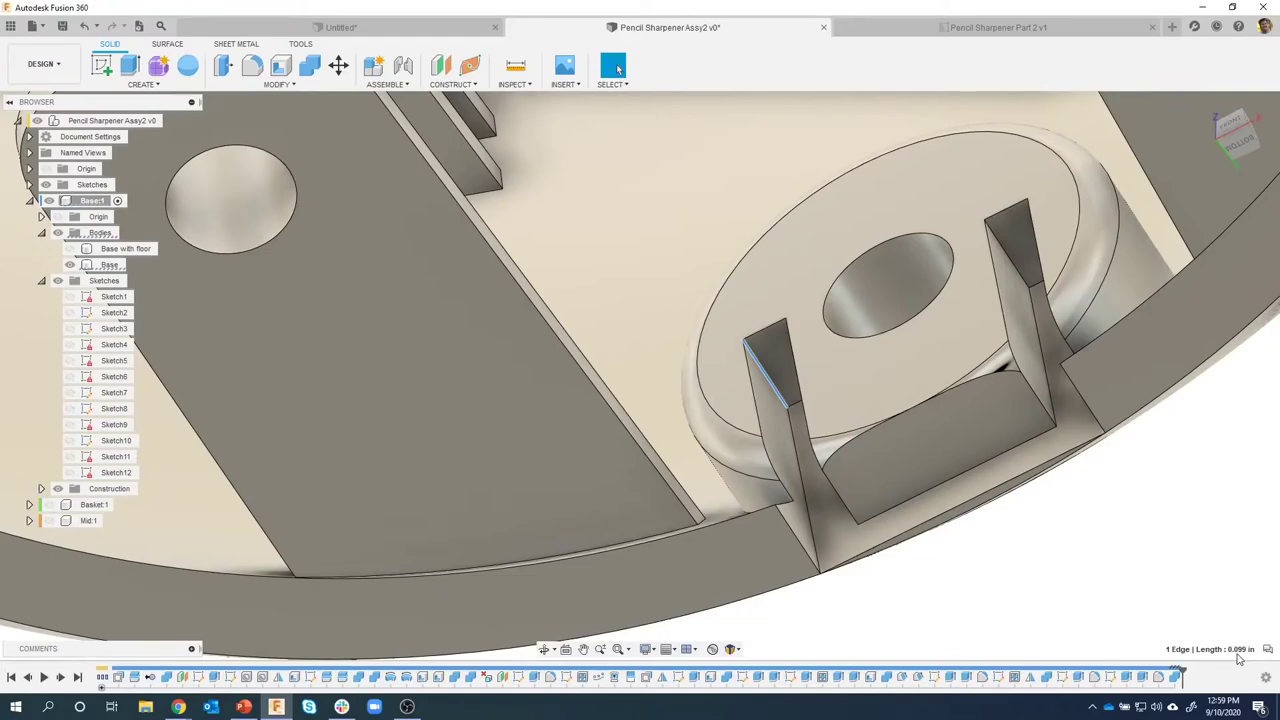
pyautogui.scroll(-5, 1140, 595)
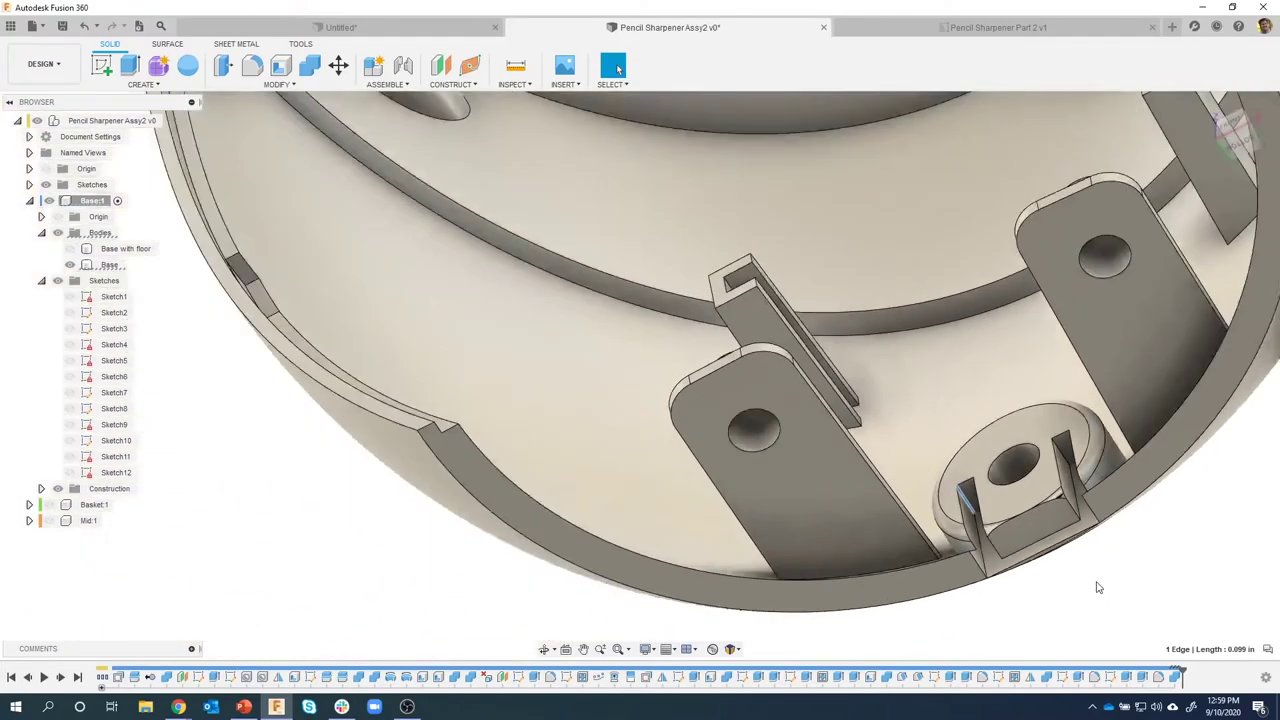
pyautogui.scroll(3, 660, 462)
# Show the Base with floor body, hide the Base body, and examine the U-shaped bracket's open end at the floor's rim.
pyautogui.keyDown('shift'); pyautogui.moveTo(660, 462); pyautogui.dragTo(60, 257, button='middle'); pyautogui.keyUp('shift')
pyautogui.click(69, 249)
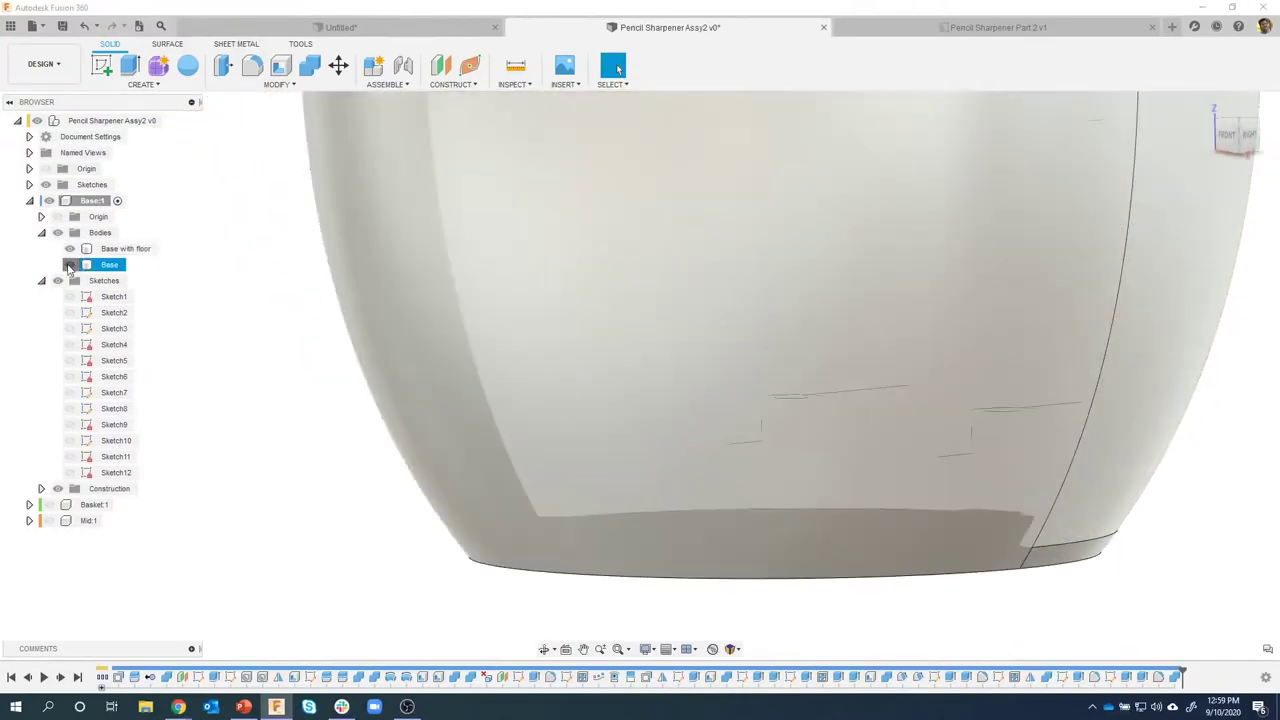
pyautogui.click(69, 265)
pyautogui.keyDown('shift'); pyautogui.moveTo(722, 440); pyautogui.dragTo(922, 578, button='middle'); pyautogui.keyUp('shift')
pyautogui.scroll(8, 806, 569)
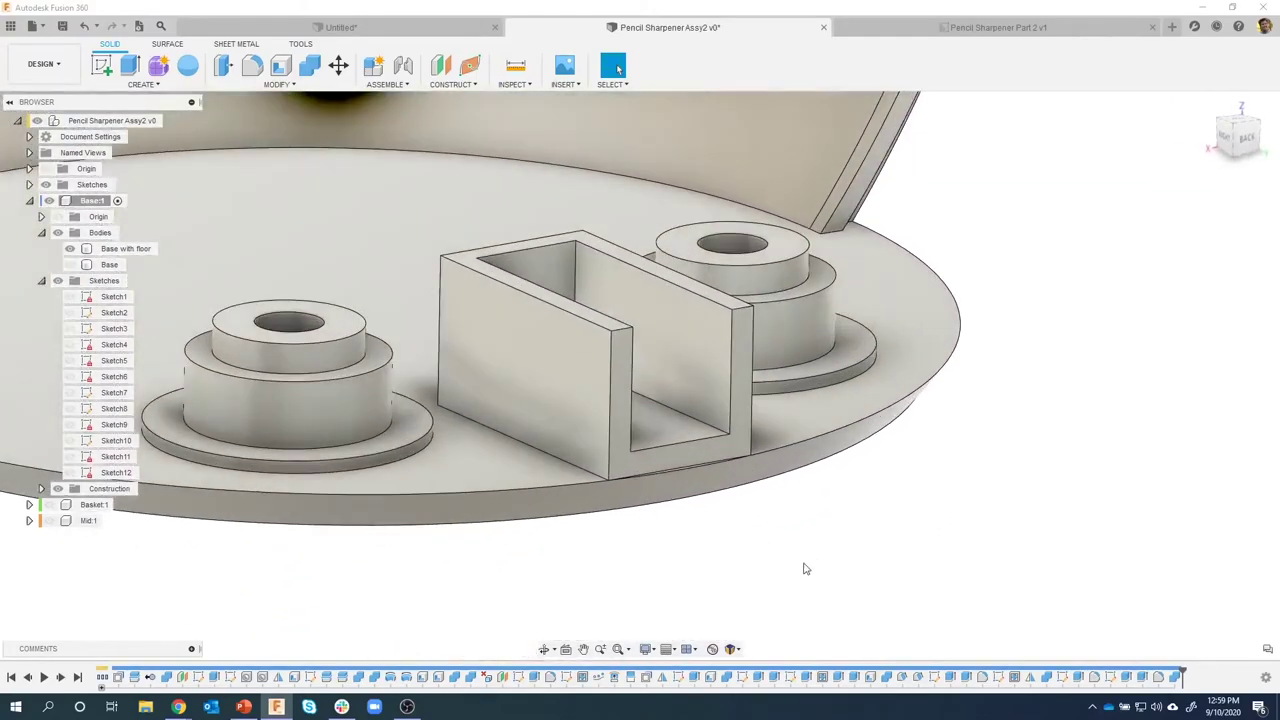
pyautogui.scroll(2, 755, 556)
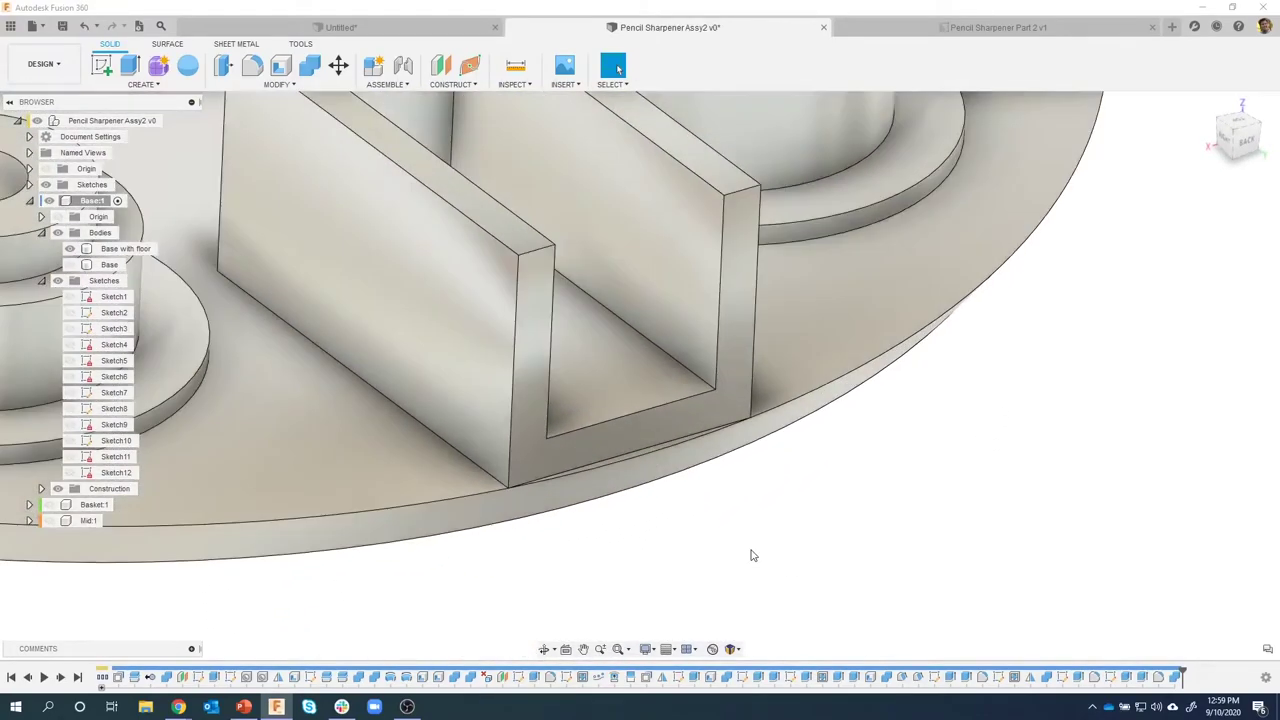
pyautogui.scroll(-3, 562, 452)
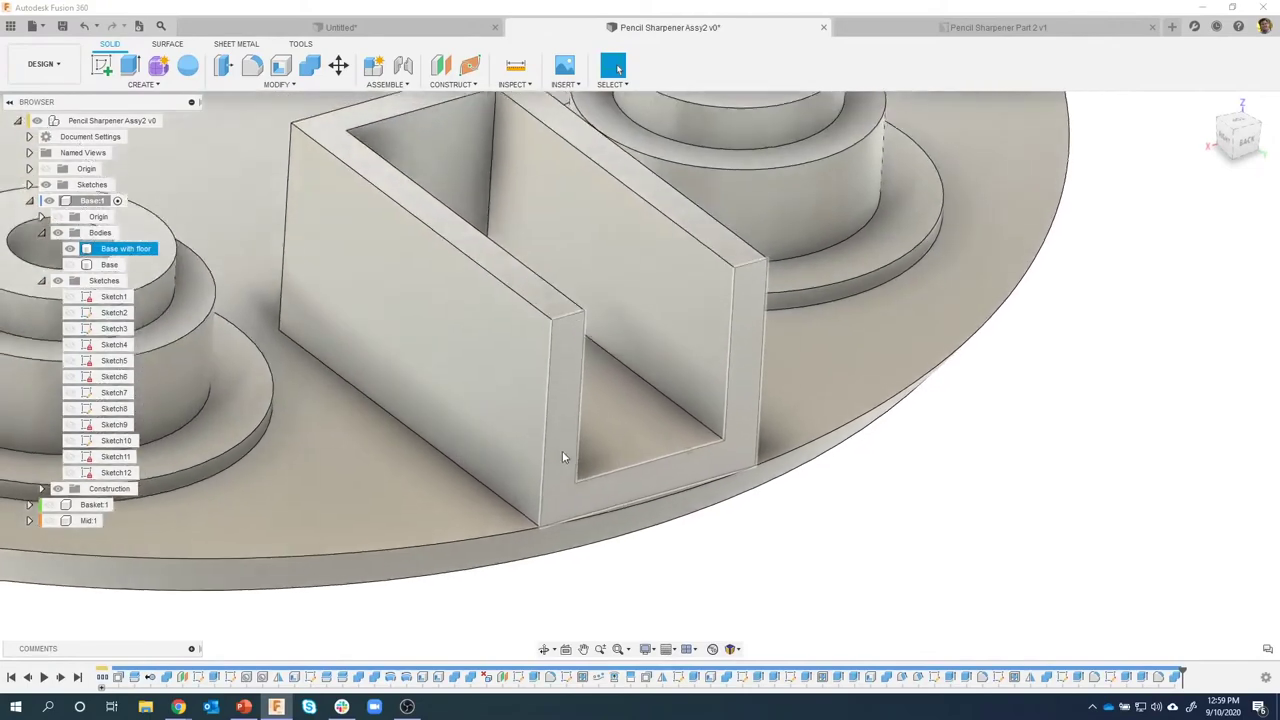
pyautogui.keyDown('shift'); pyautogui.moveTo(574, 484); pyautogui.dragTo(575, 408, button='middle'); pyautogui.keyUp('shift')
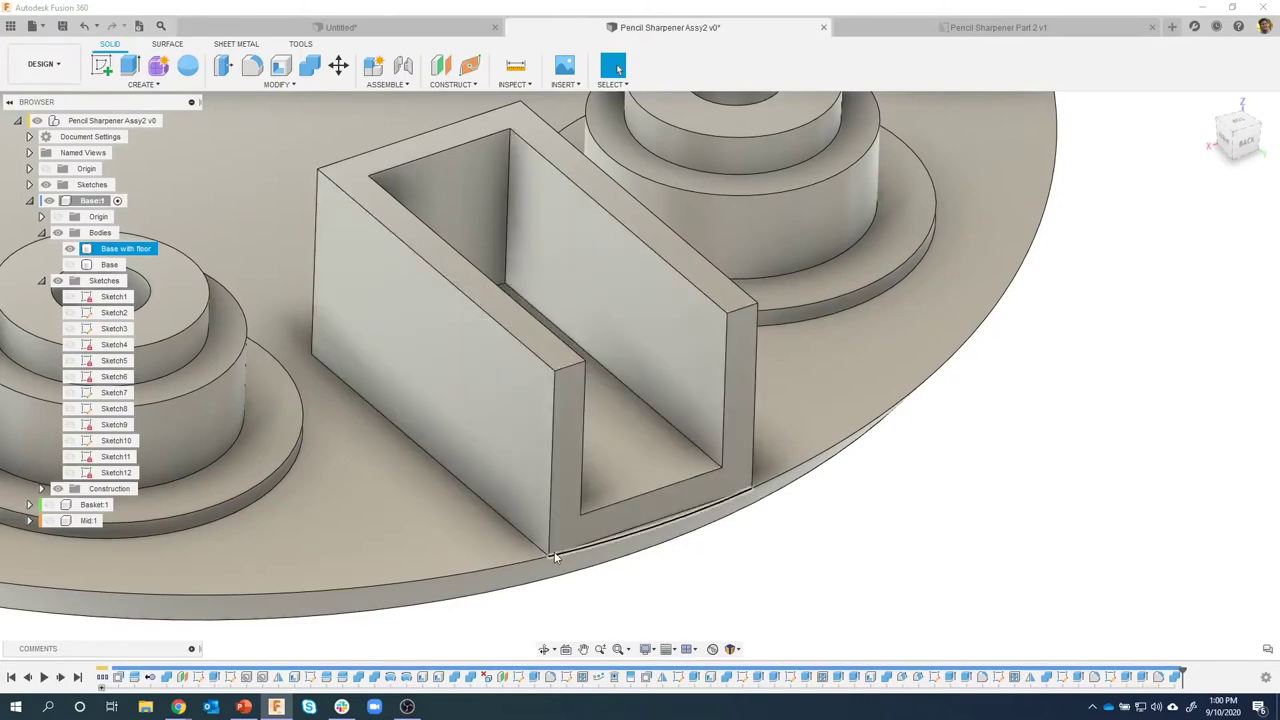
pyautogui.click(824, 630)
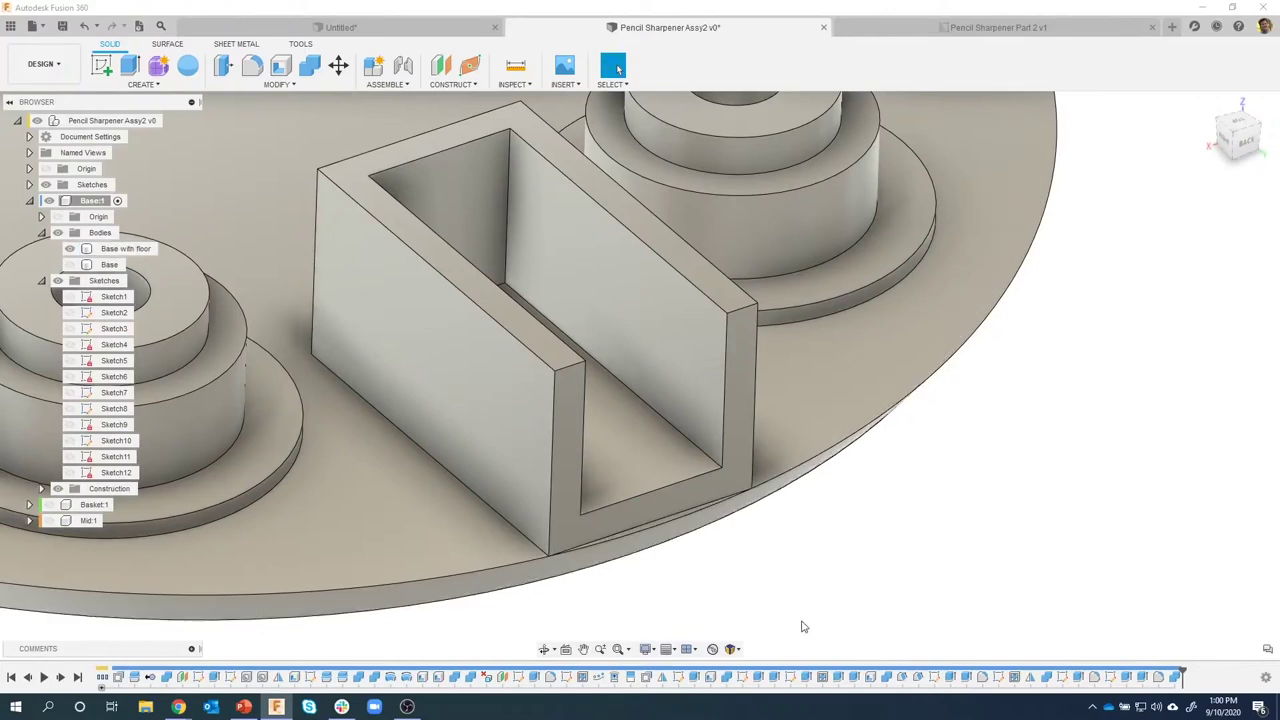
# Shorten the floor's U-shaped bracket by offsetting its open end face -0.1 in.
pyautogui.click(563, 419)
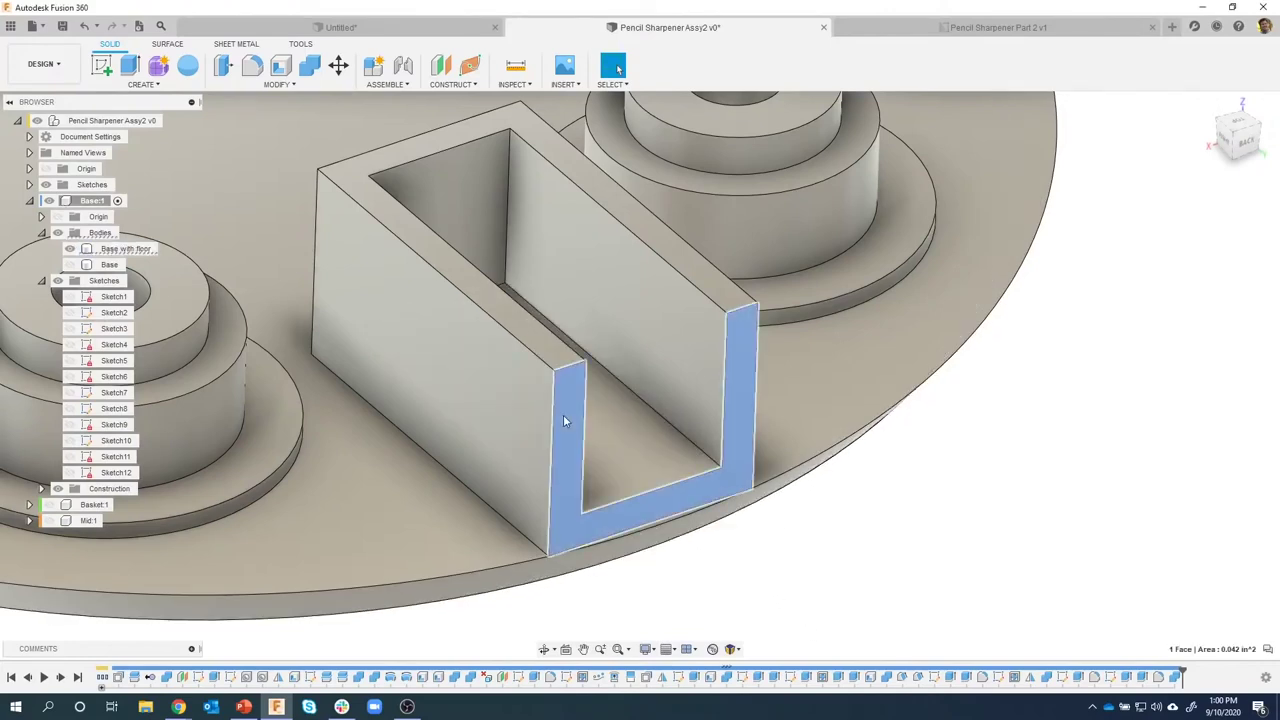
pyautogui.rightClick(564, 420)
pyautogui.click(614, 401)
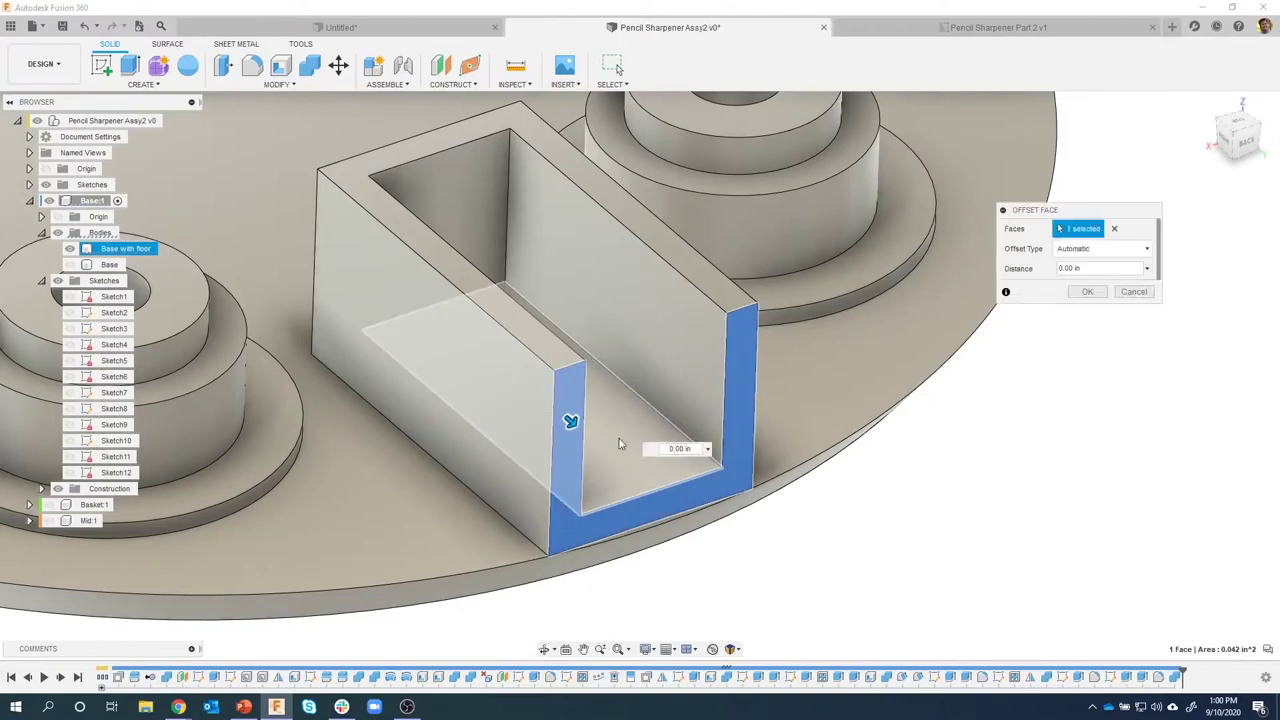
pyautogui.moveTo(571, 417); pyautogui.dragTo(538, 395)
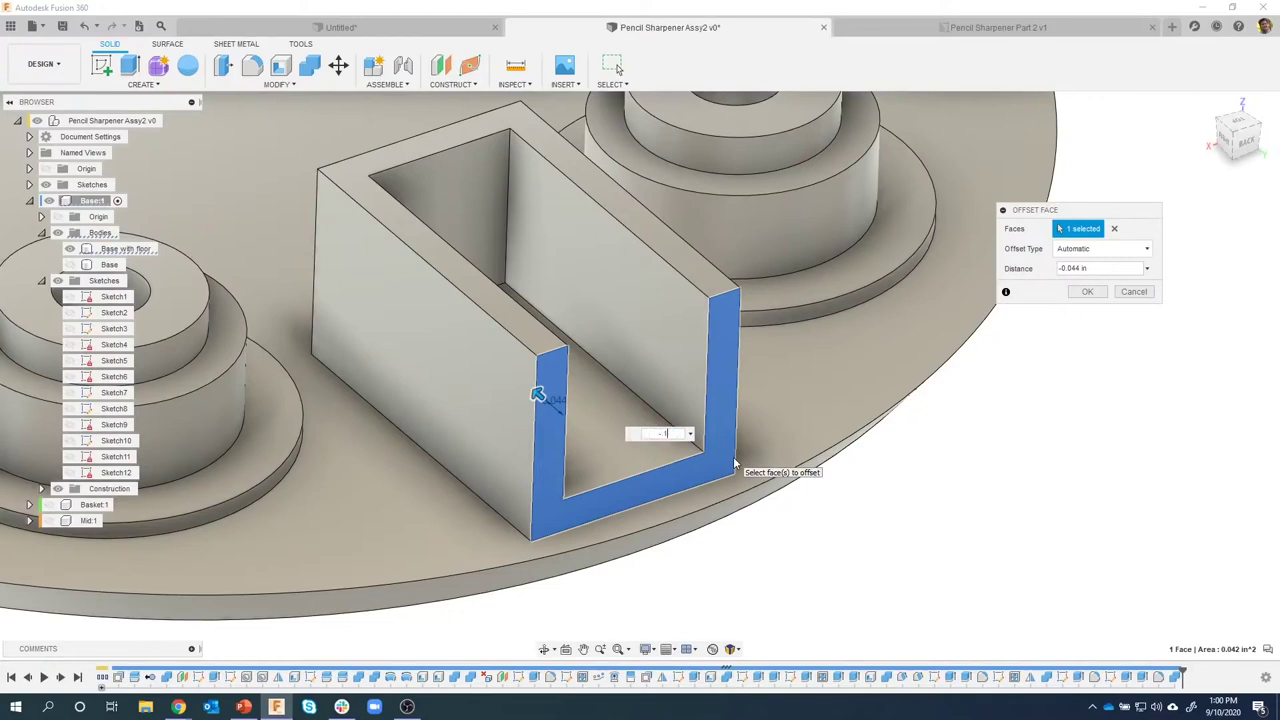
pyautogui.write('1')
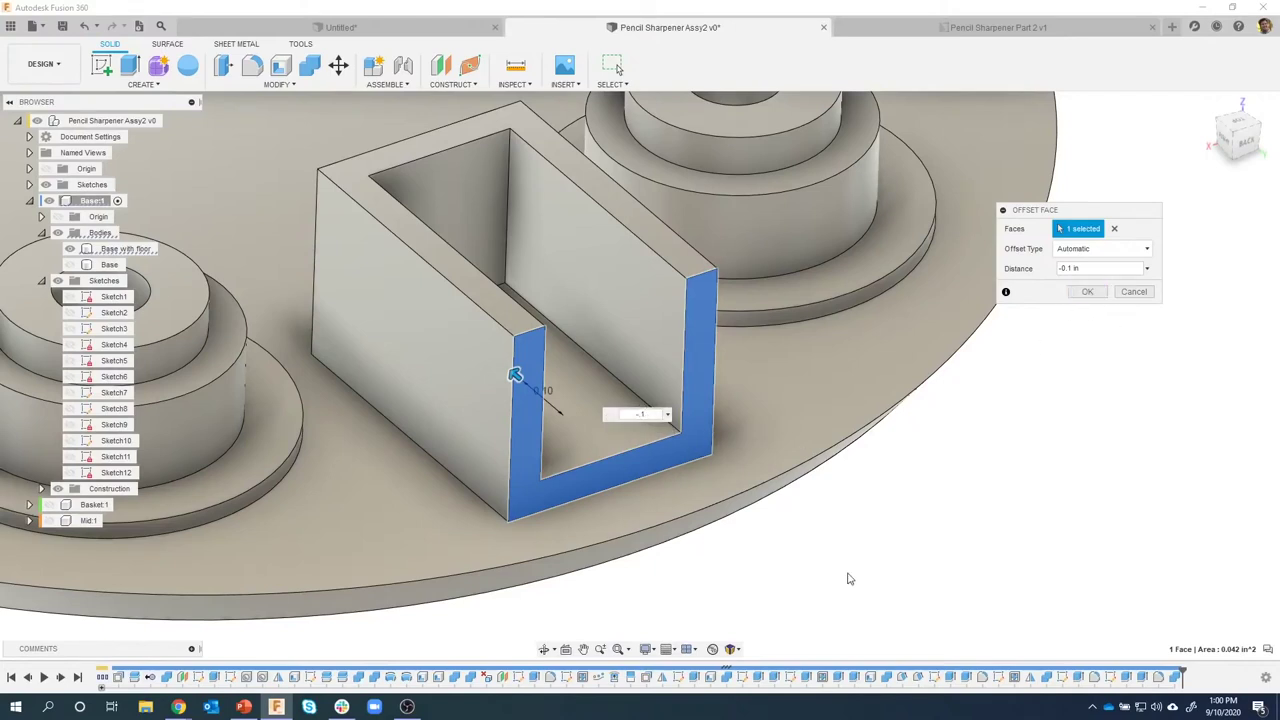
pyautogui.click(1087, 293)
pyautogui.scroll(-6, 1010, 580)
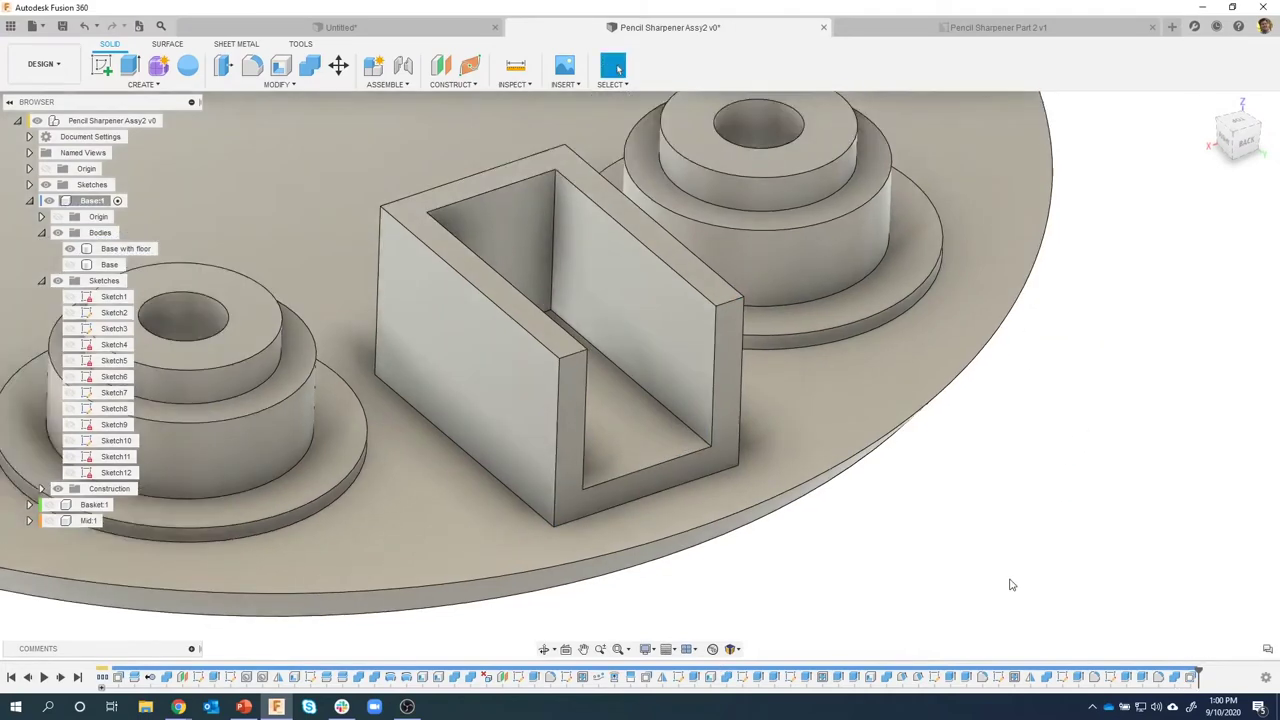
# Show the Base body, hide Base with floor, and examine the face and underside of the round boss.
pyautogui.scroll(-4, 1010, 584)
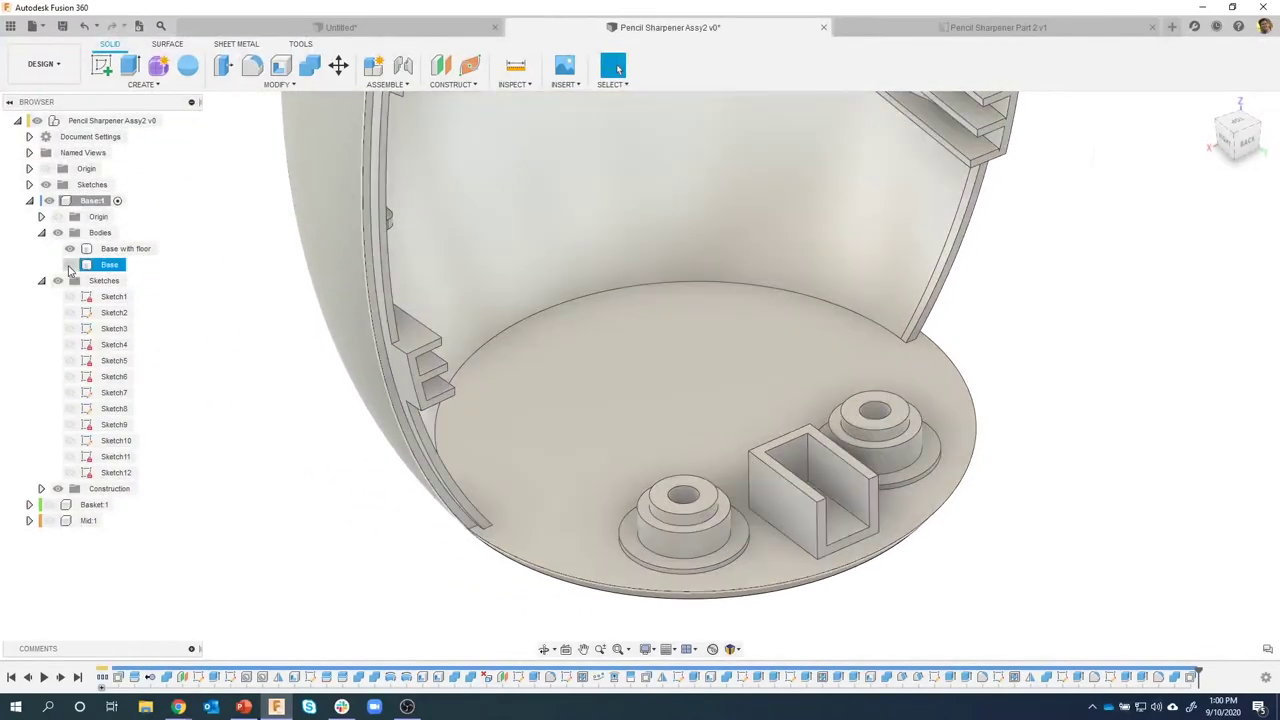
pyautogui.click(69, 264)
pyautogui.click(77, 249)
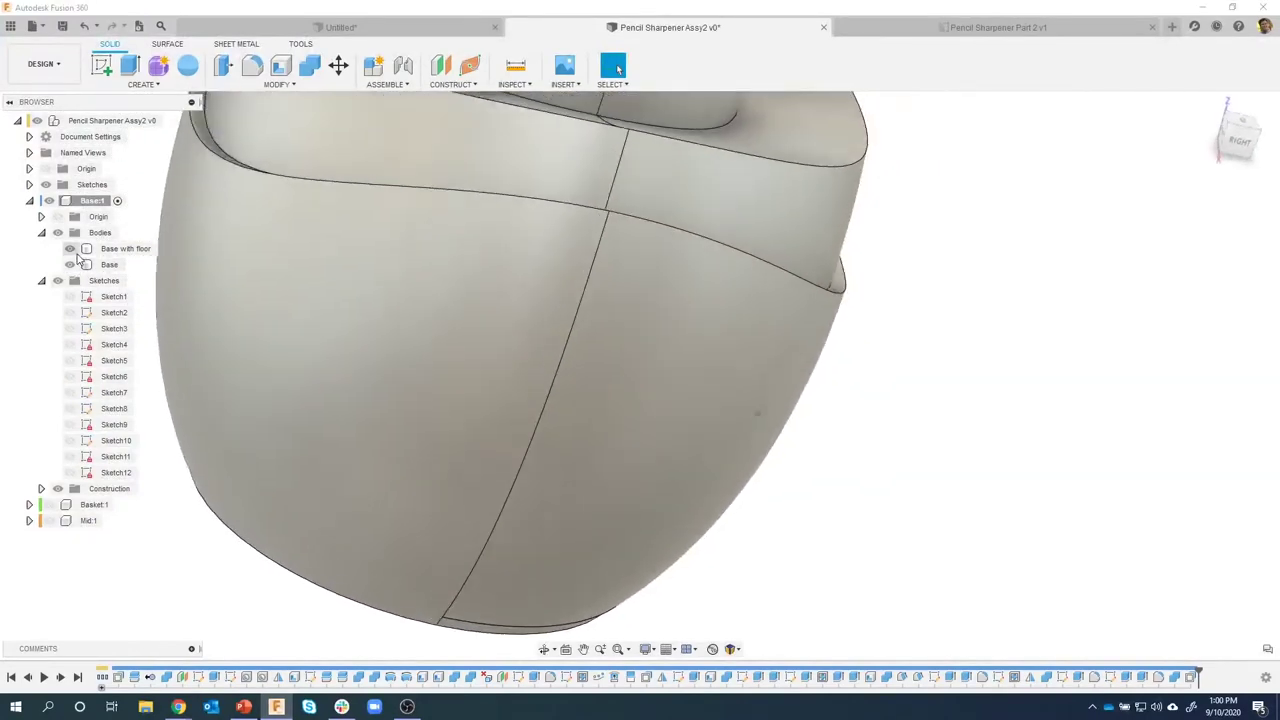
pyautogui.click(70, 249)
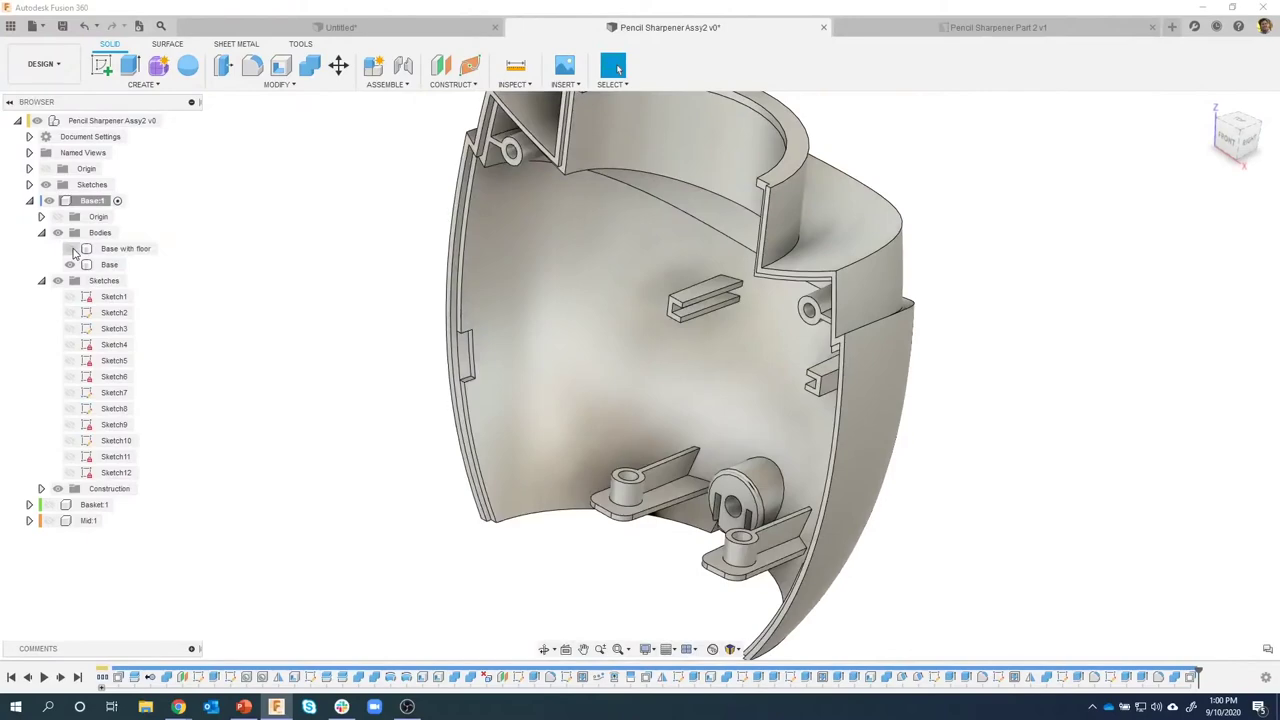
pyautogui.scroll(3, 801, 367)
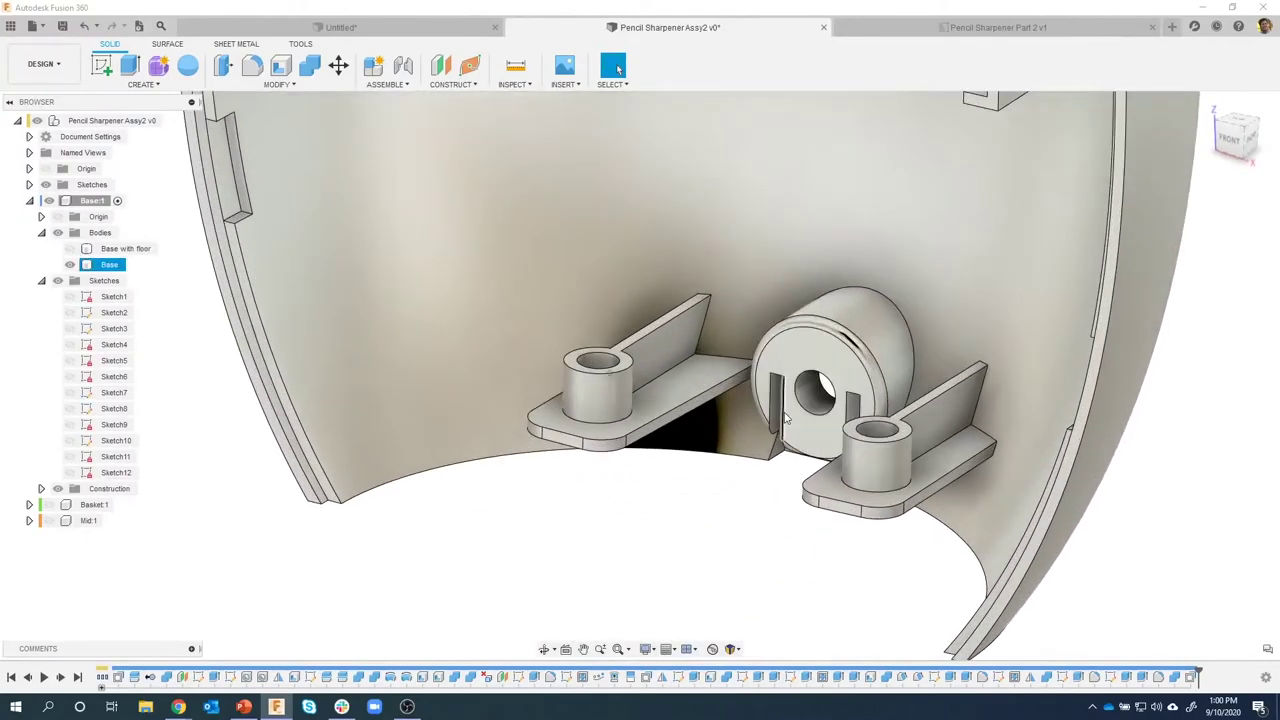
pyautogui.click(760, 598)
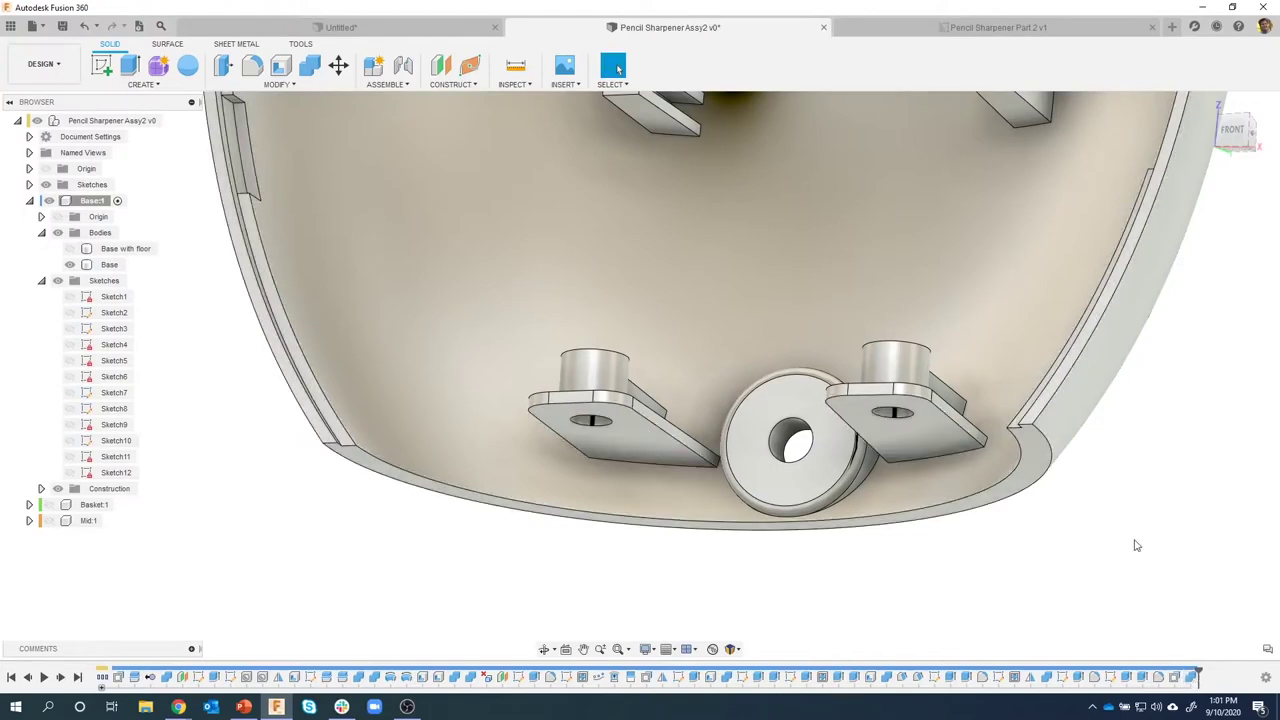
pyautogui.moveTo(1136, 545)
pyautogui.keyDown('shift'); pyautogui.mouseDown(button='middle')
pyautogui.moveTo(1011, 569)
pyautogui.moveTo(831, 543)
pyautogui.moveTo(206, 389)
pyautogui.moveTo(96, 282)
pyautogui.mouseUp(button='middle'); pyautogui.keyUp('shift')
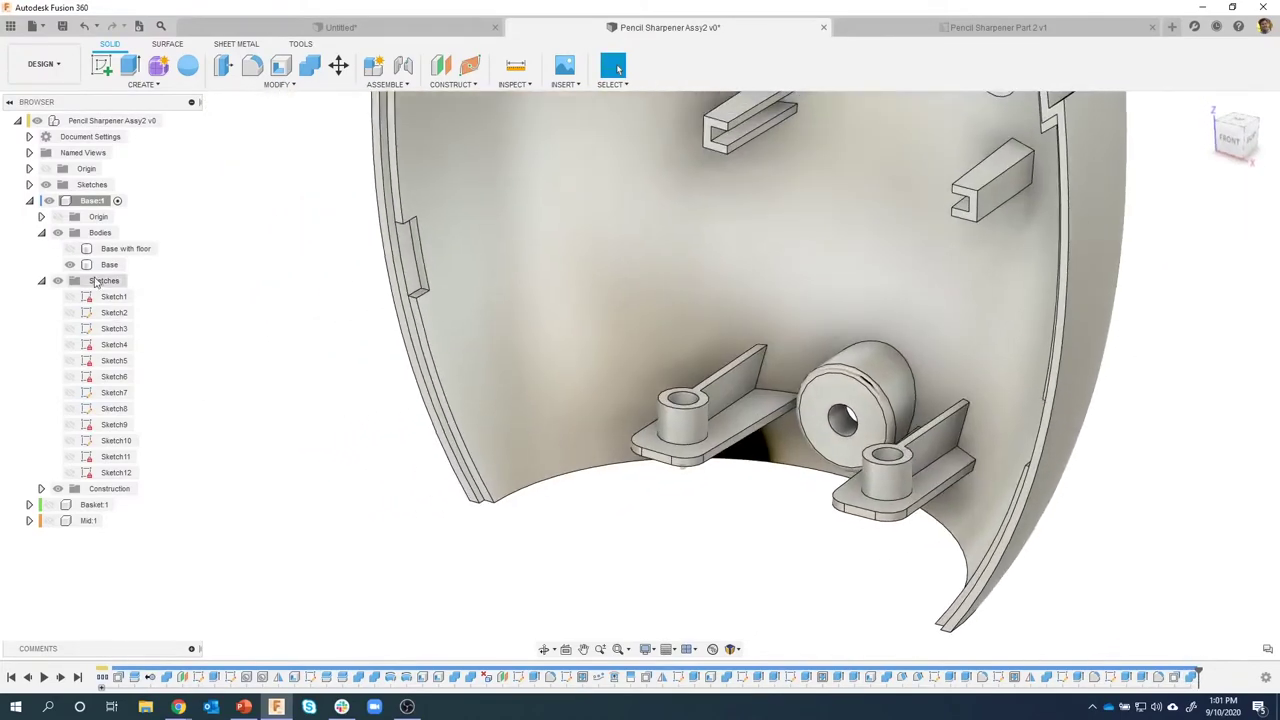
# Show the Base with floor body again and examine through the collar opening where the bracket's open end meets the round boss.
pyautogui.click(70, 248)
pyautogui.keyDown('shift'); pyautogui.moveTo(525, 543); pyautogui.dragTo(542, 480, button='middle'); pyautogui.keyUp('shift')
pyautogui.scroll(2, 718, 339)
pyautogui.scroll(5, 718, 344)
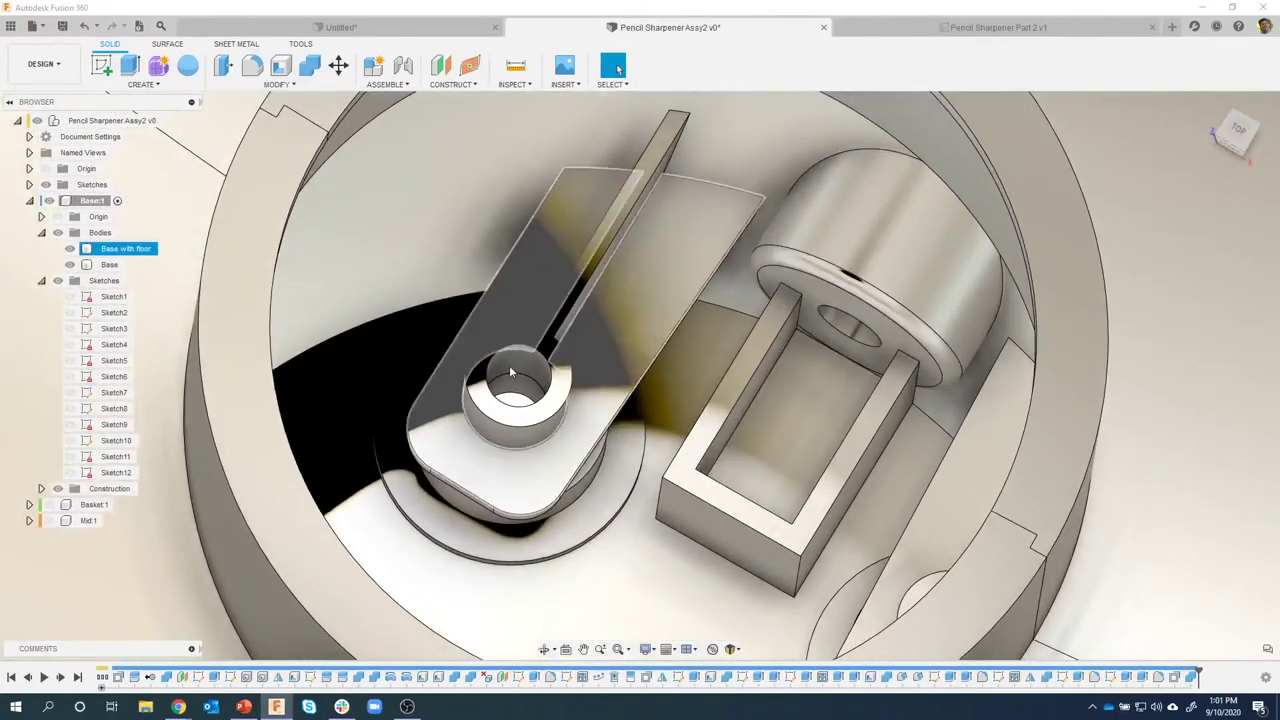
pyautogui.keyDown('shift'); pyautogui.moveTo(509, 365); pyautogui.dragTo(500, 345, button='middle'); pyautogui.keyUp('shift')
# Hide the Base body to check the bracket's clearance to the floor's rim from above, and show the Base again.
pyautogui.click(70, 264)
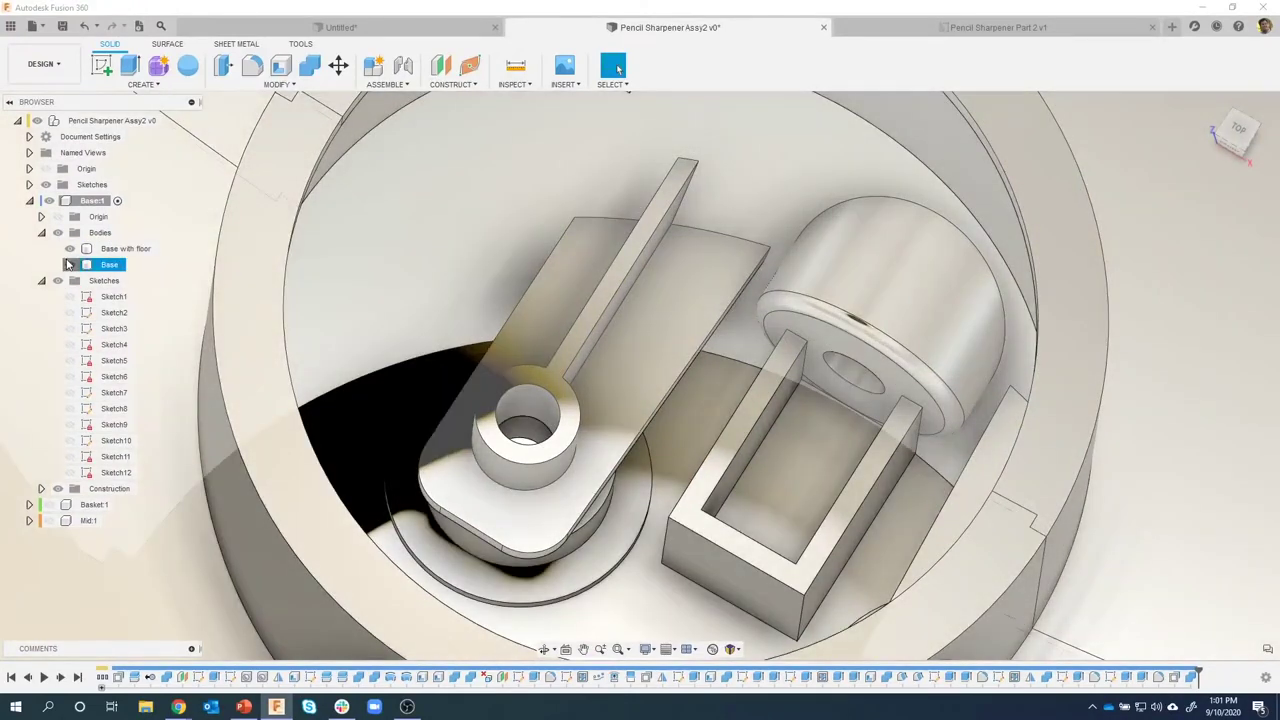
pyautogui.click(69, 264)
pyautogui.keyDown('shift'); pyautogui.moveTo(640, 310); pyautogui.dragTo(675, 402, button='middle'); pyautogui.keyUp('shift')
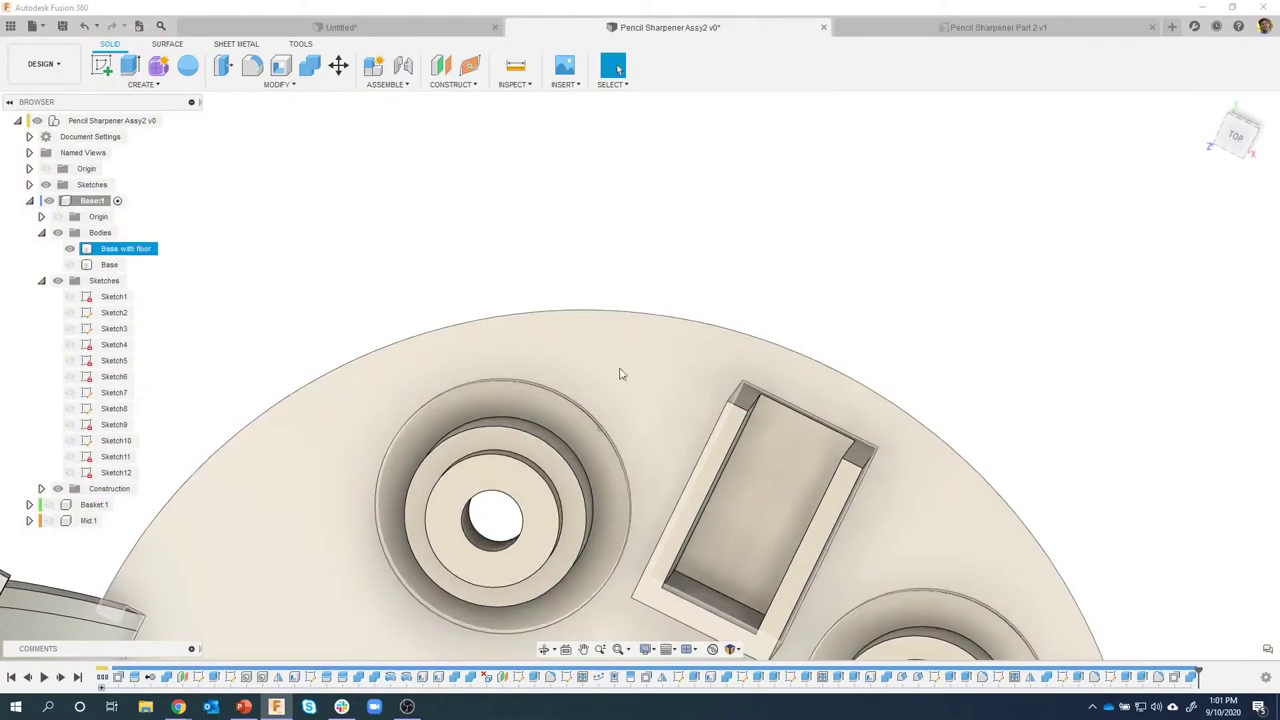
pyautogui.keyDown('shift'); pyautogui.moveTo(620, 371); pyautogui.dragTo(600, 290, button='middle'); pyautogui.keyUp('shift')
pyautogui.click(70, 264)
# Run an interference check between the Base with floor and Base bodies, leaving coincident faces excluded.
pyautogui.scroll(-5, 297, 426)
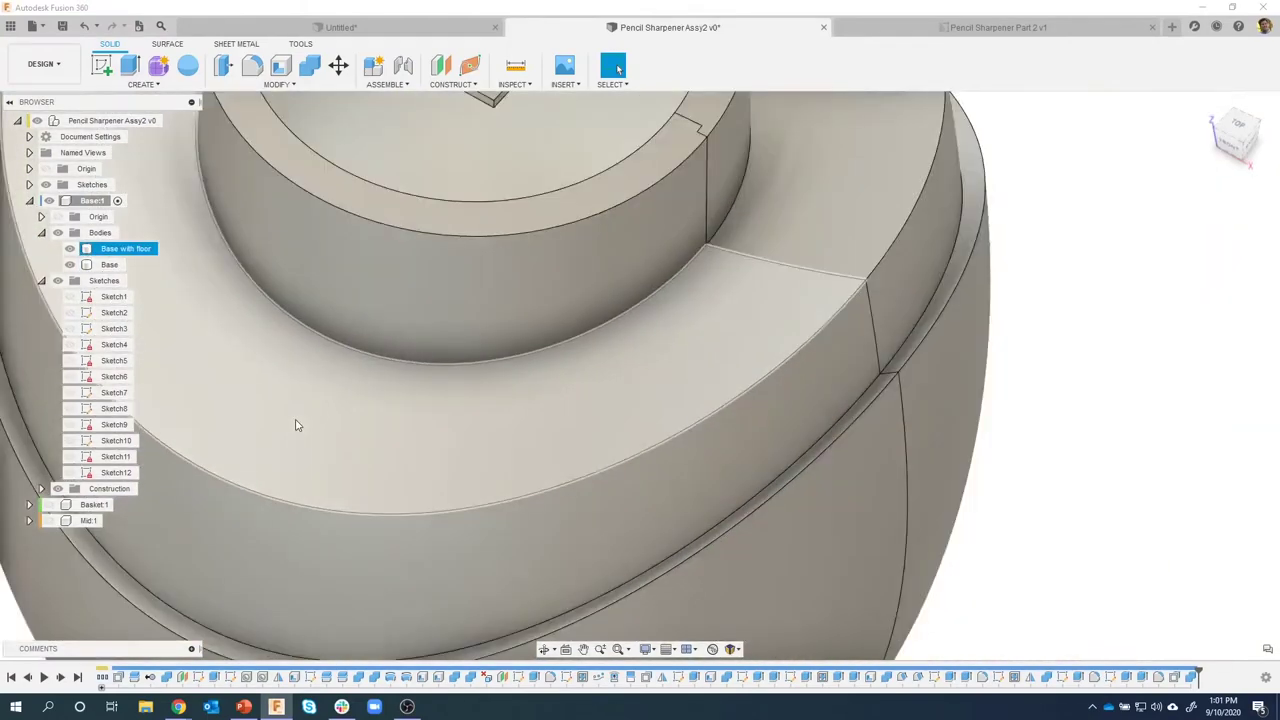
pyautogui.scroll(-2, 763, 340)
pyautogui.keyDown('shift'); pyautogui.moveTo(763, 340); pyautogui.dragTo(437, 161, button='middle'); pyautogui.keyUp('shift')
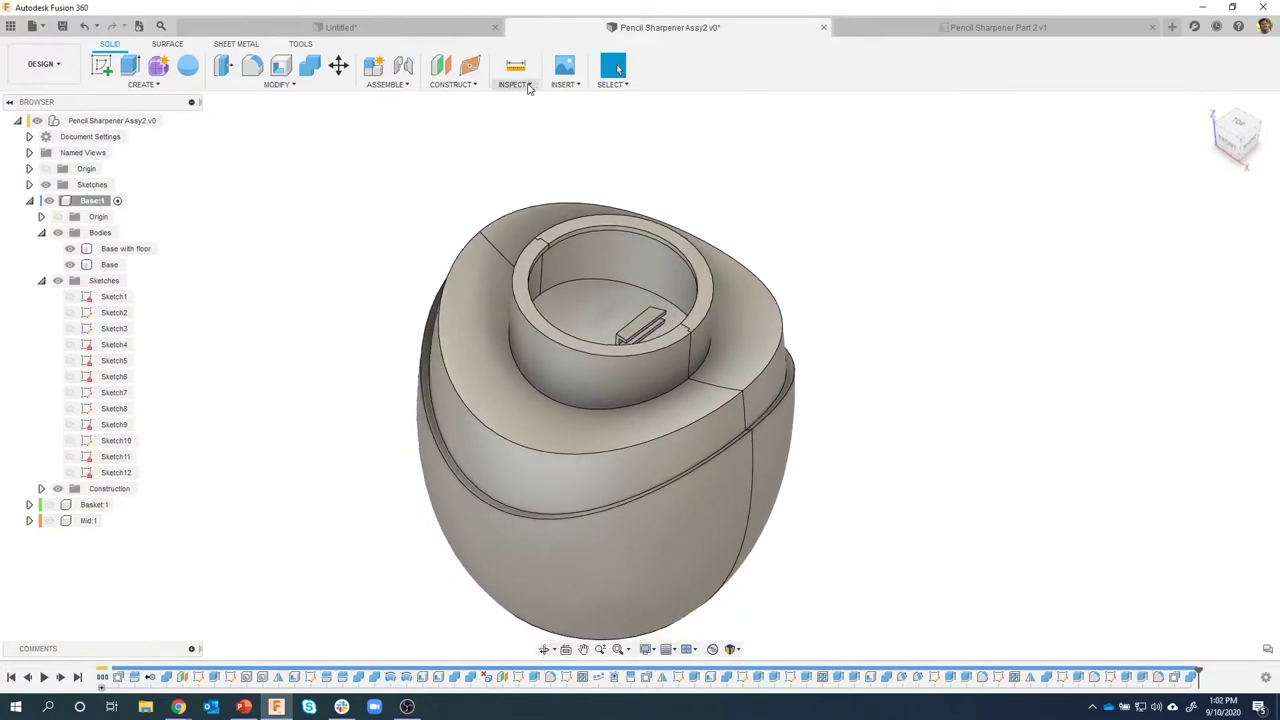
pyautogui.click(529, 86)
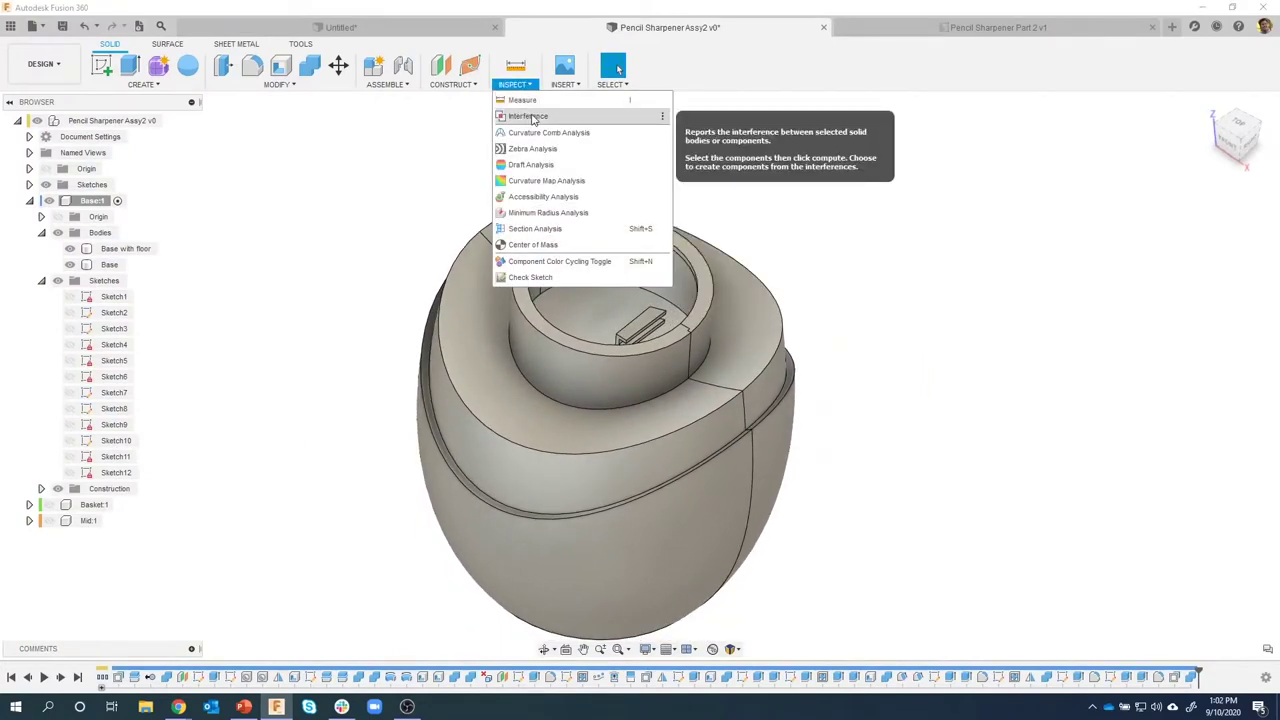
pyautogui.click(535, 119)
pyautogui.keyDown('shift'); pyautogui.moveTo(826, 276); pyautogui.dragTo(533, 348, button='middle'); pyautogui.keyUp('shift')
pyautogui.click(531, 343)
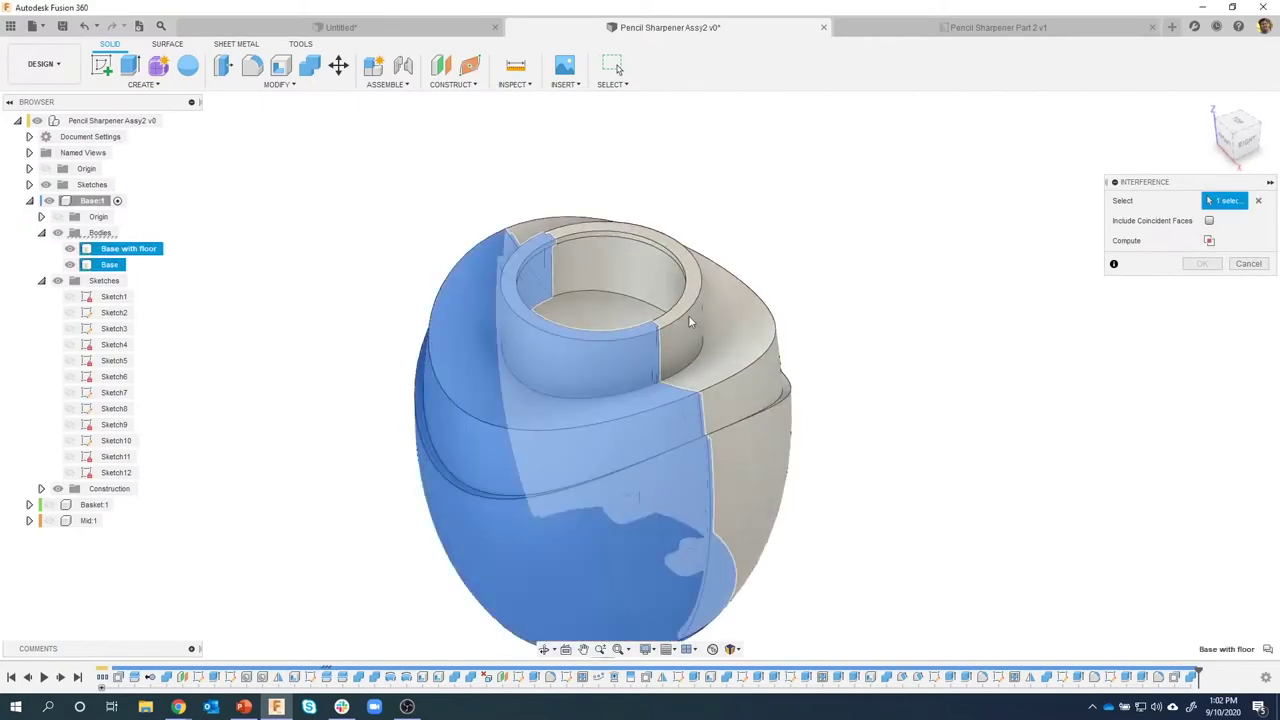
pyautogui.click(779, 337)
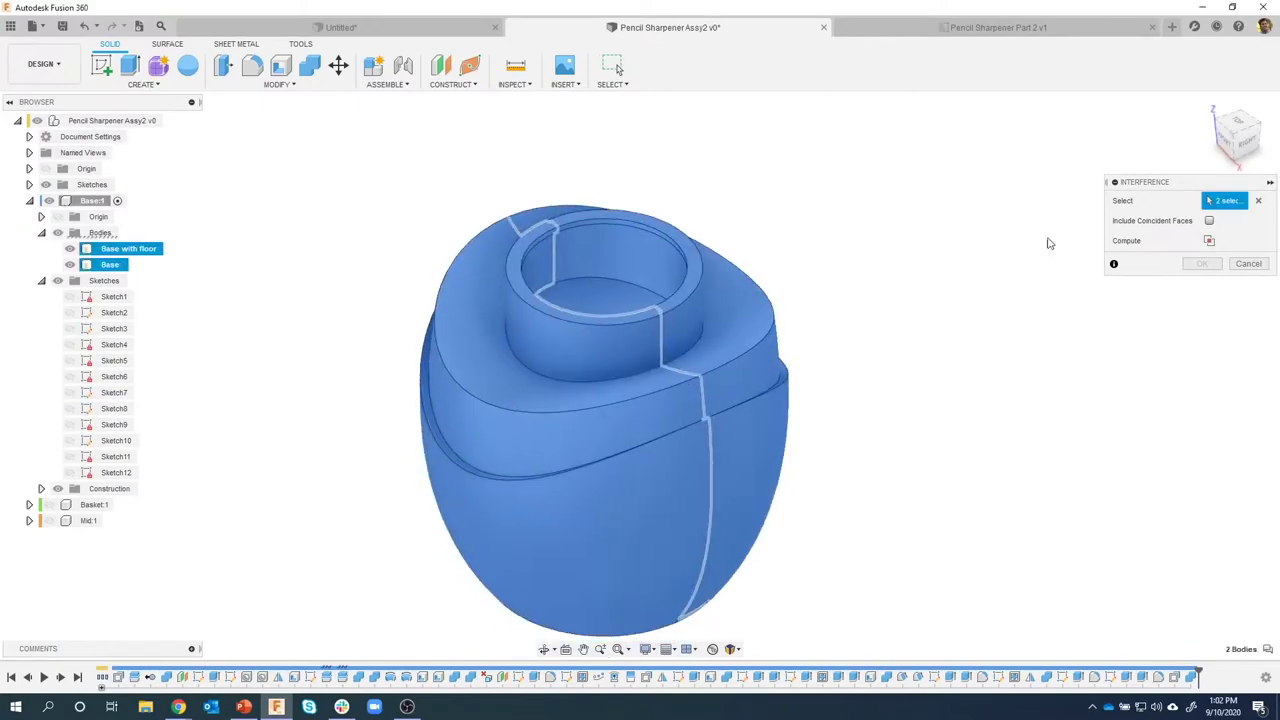
pyautogui.click(1210, 242)
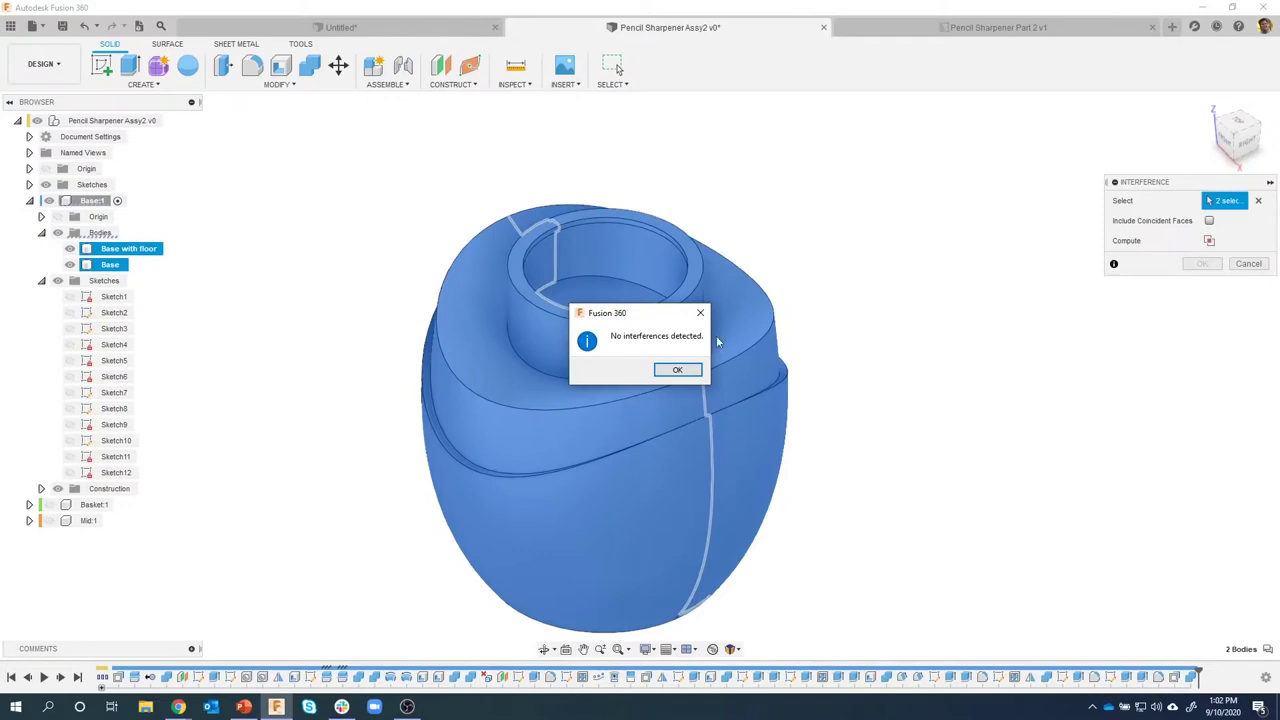
pyautogui.click(668, 370)
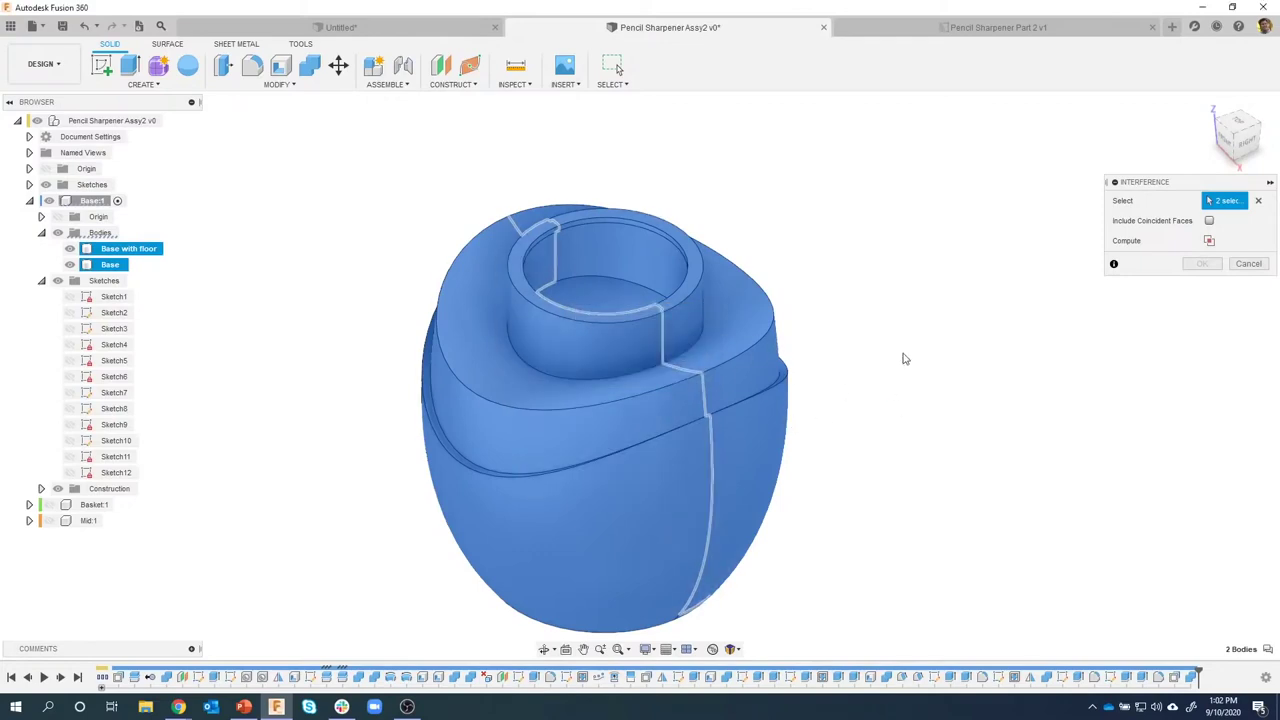
pyautogui.click(1246, 264)
# Check the closed base from above and below, and save the design with the version description User Saved.
pyautogui.keyDown('shift'); pyautogui.moveTo(883, 328); pyautogui.dragTo(654, 462, button='middle'); pyautogui.keyUp('shift')
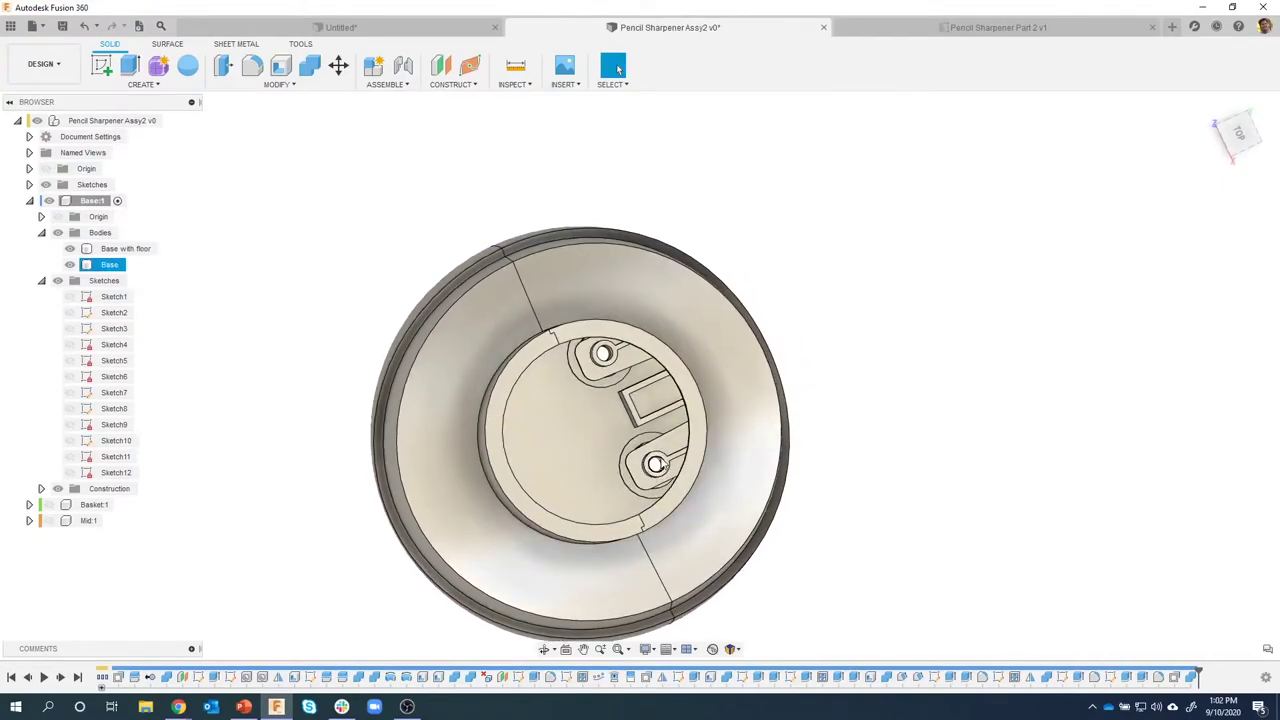
pyautogui.keyDown('shift'); pyautogui.moveTo(686, 515); pyautogui.dragTo(698, 440, button='middle'); pyautogui.keyUp('shift')
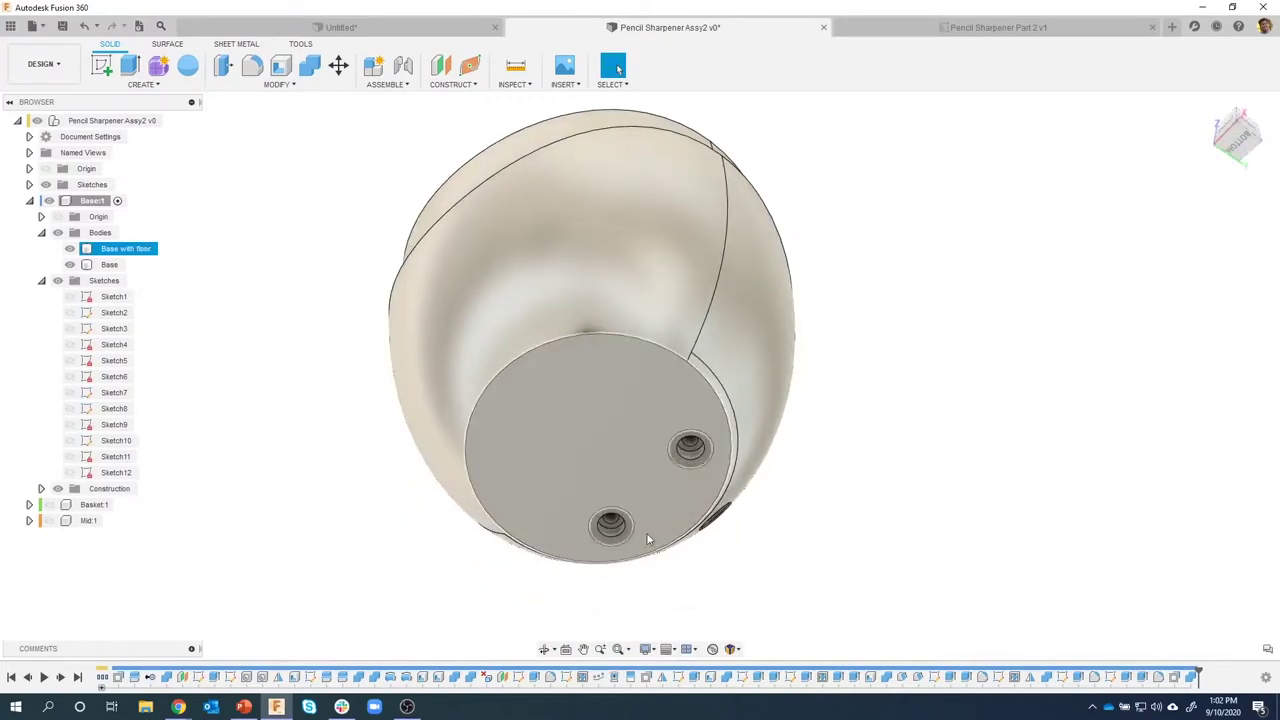
pyautogui.keyDown('shift'); pyautogui.moveTo(906, 477); pyautogui.dragTo(714, 551, button='middle'); pyautogui.keyUp('shift')
pyautogui.keyDown('shift'); pyautogui.moveTo(636, 528); pyautogui.dragTo(492, 183, button='middle'); pyautogui.keyUp('shift')
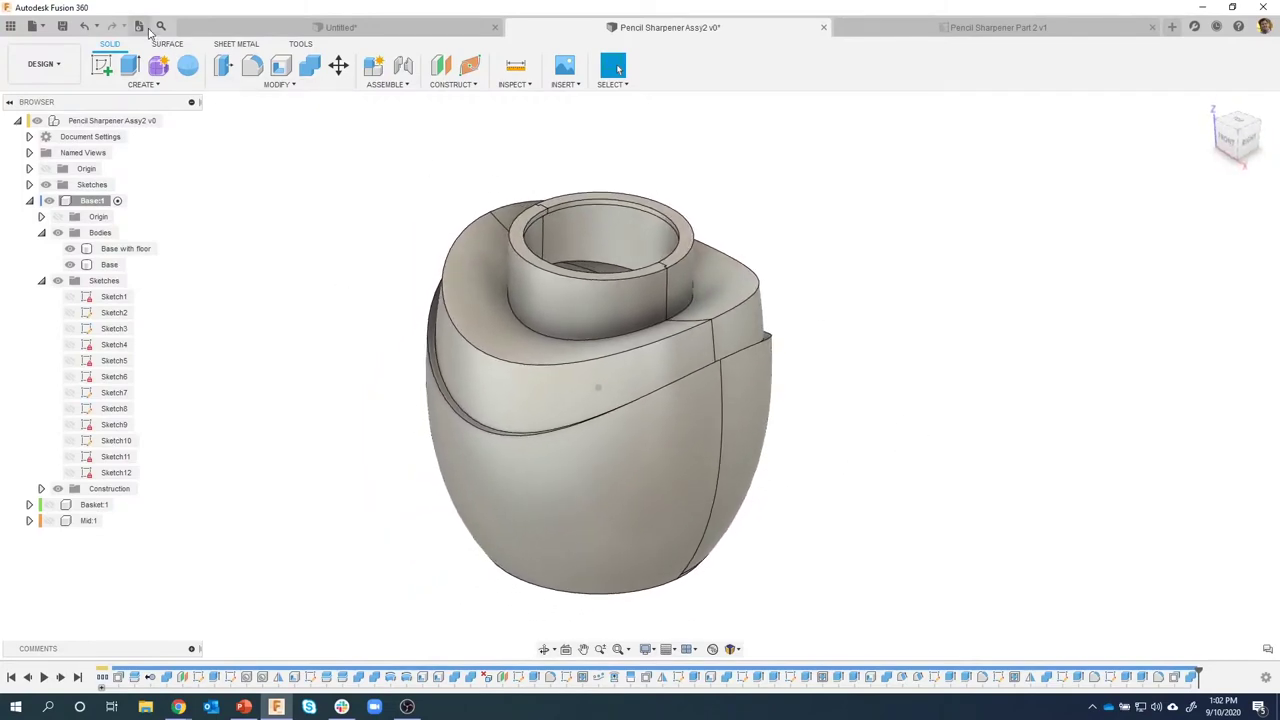
pyautogui.click(62, 28)
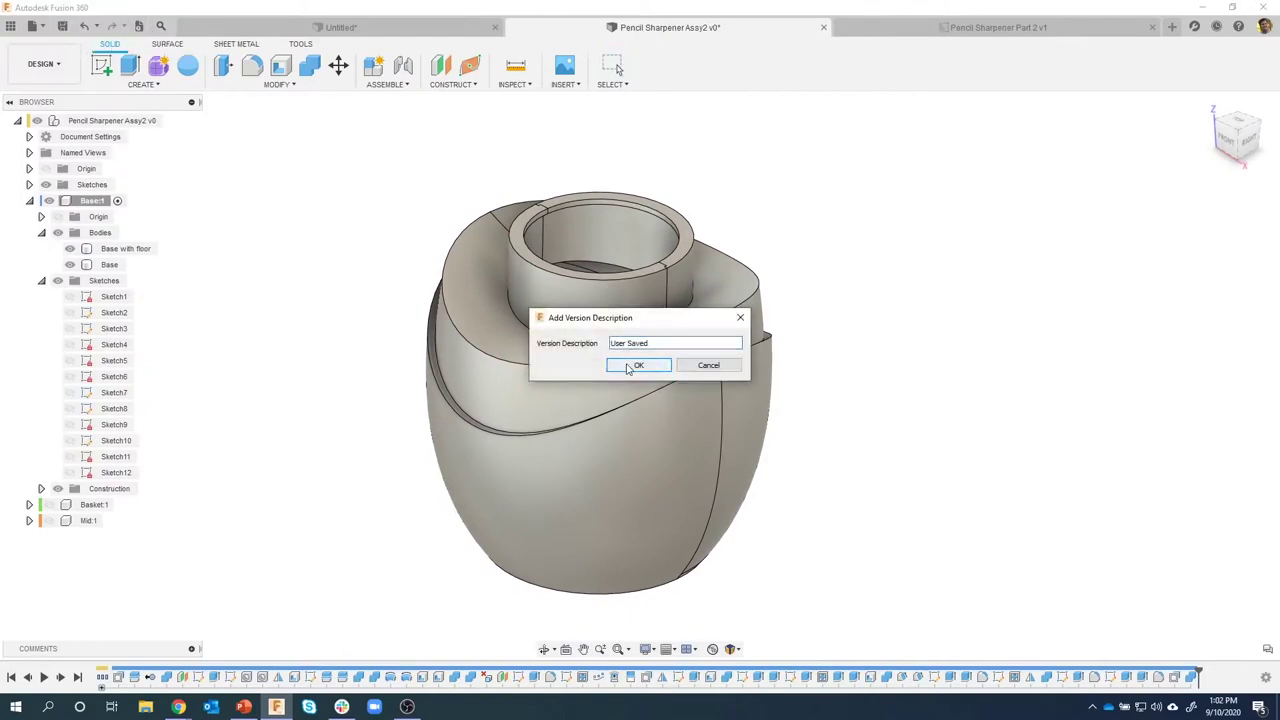
pyautogui.click(630, 366)
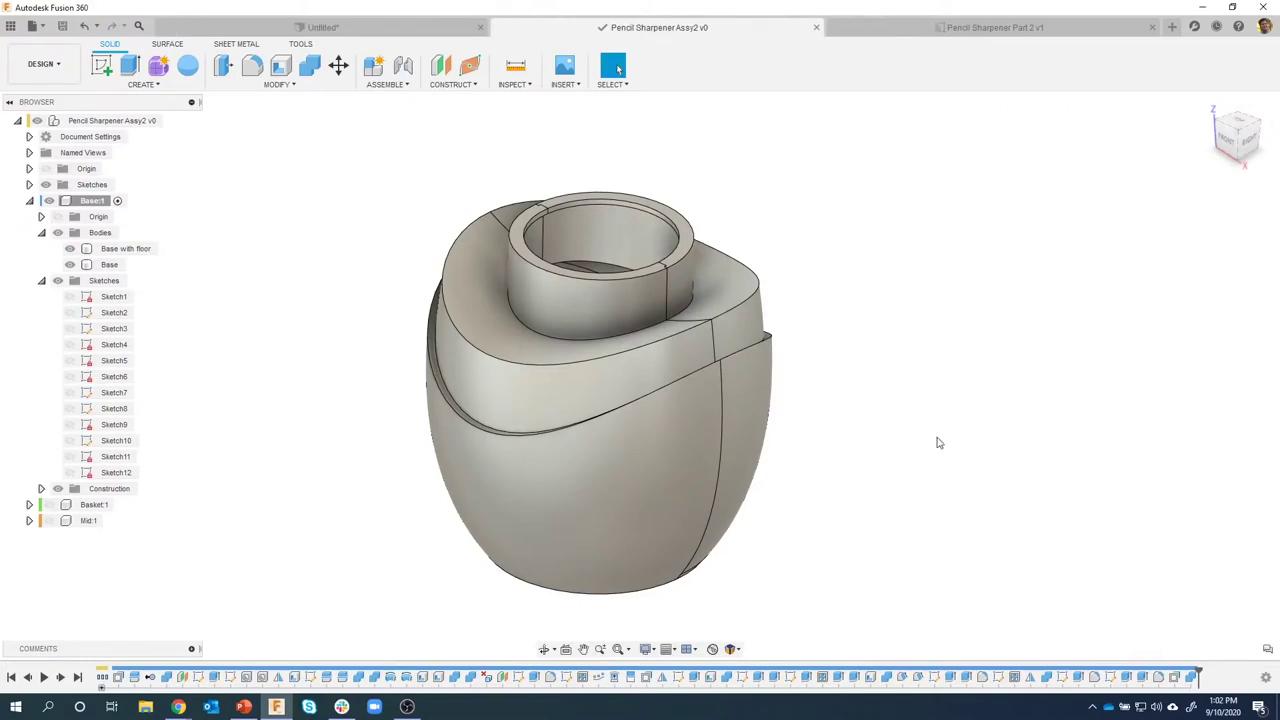